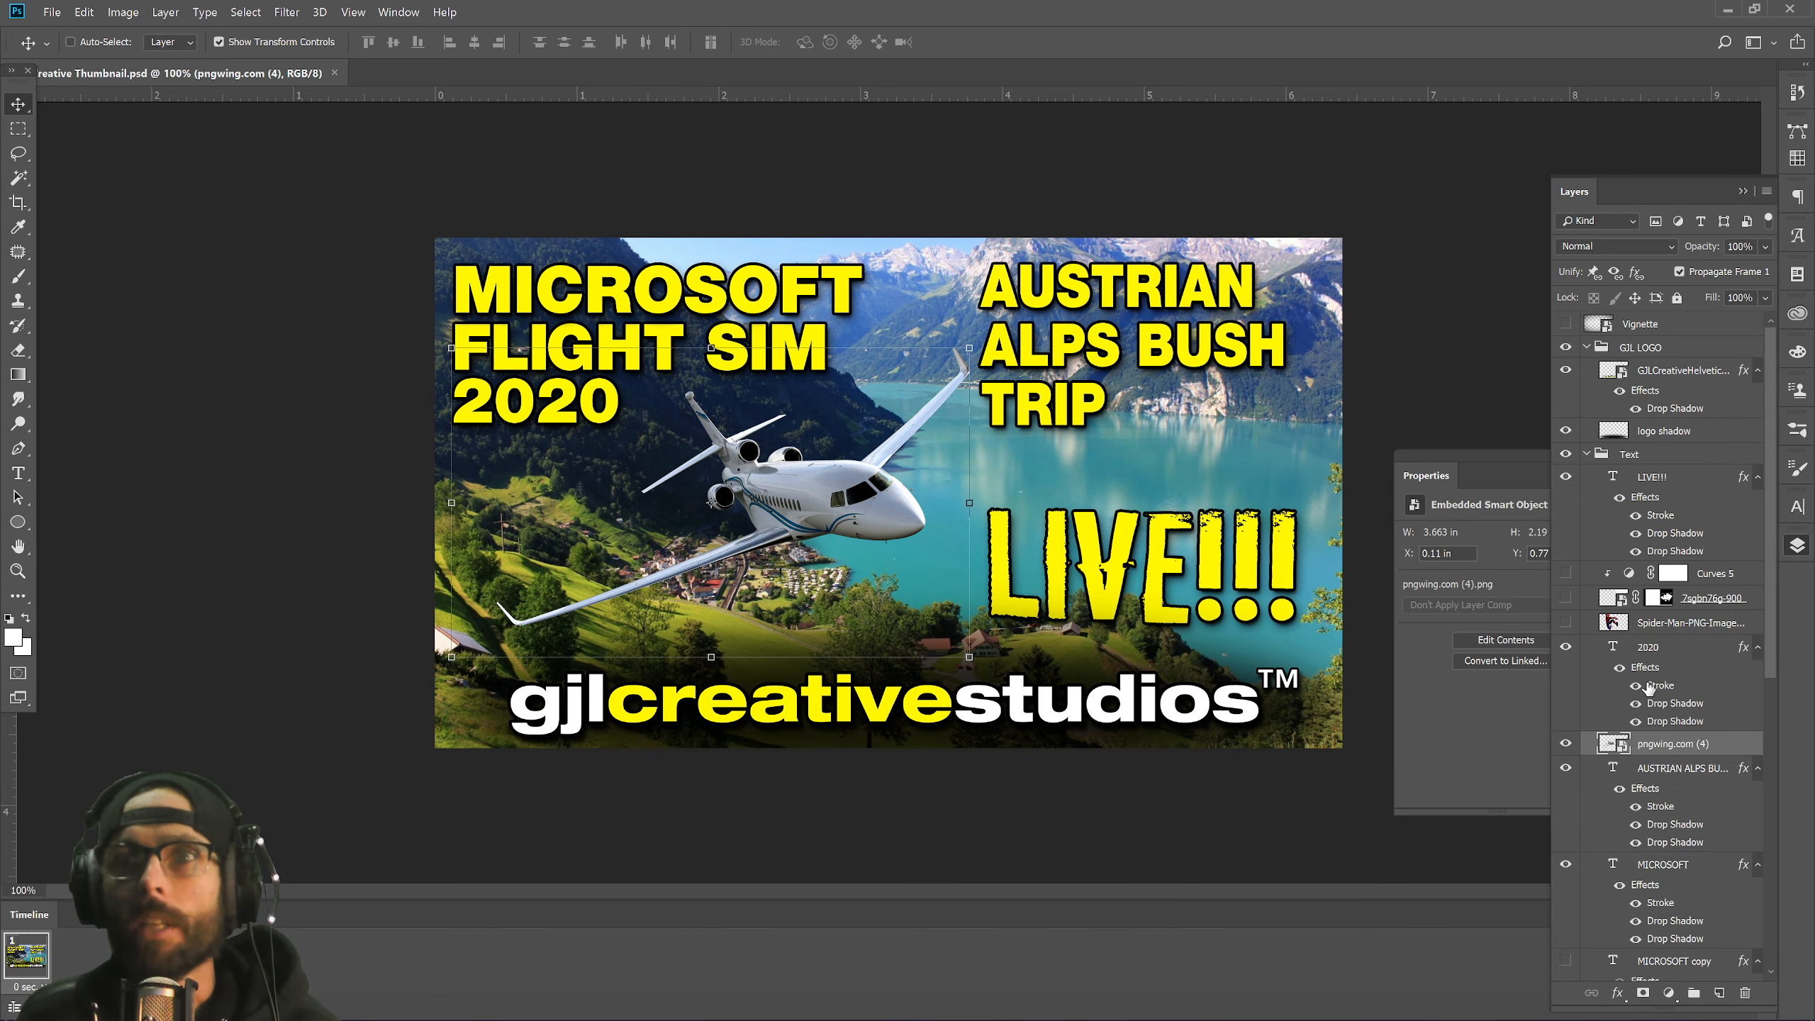
# Hide the Lake-Lucerne and alpine meadow photo layers so the bluesky layer shows through.
pyautogui.scroll(-6, 1646, 690)
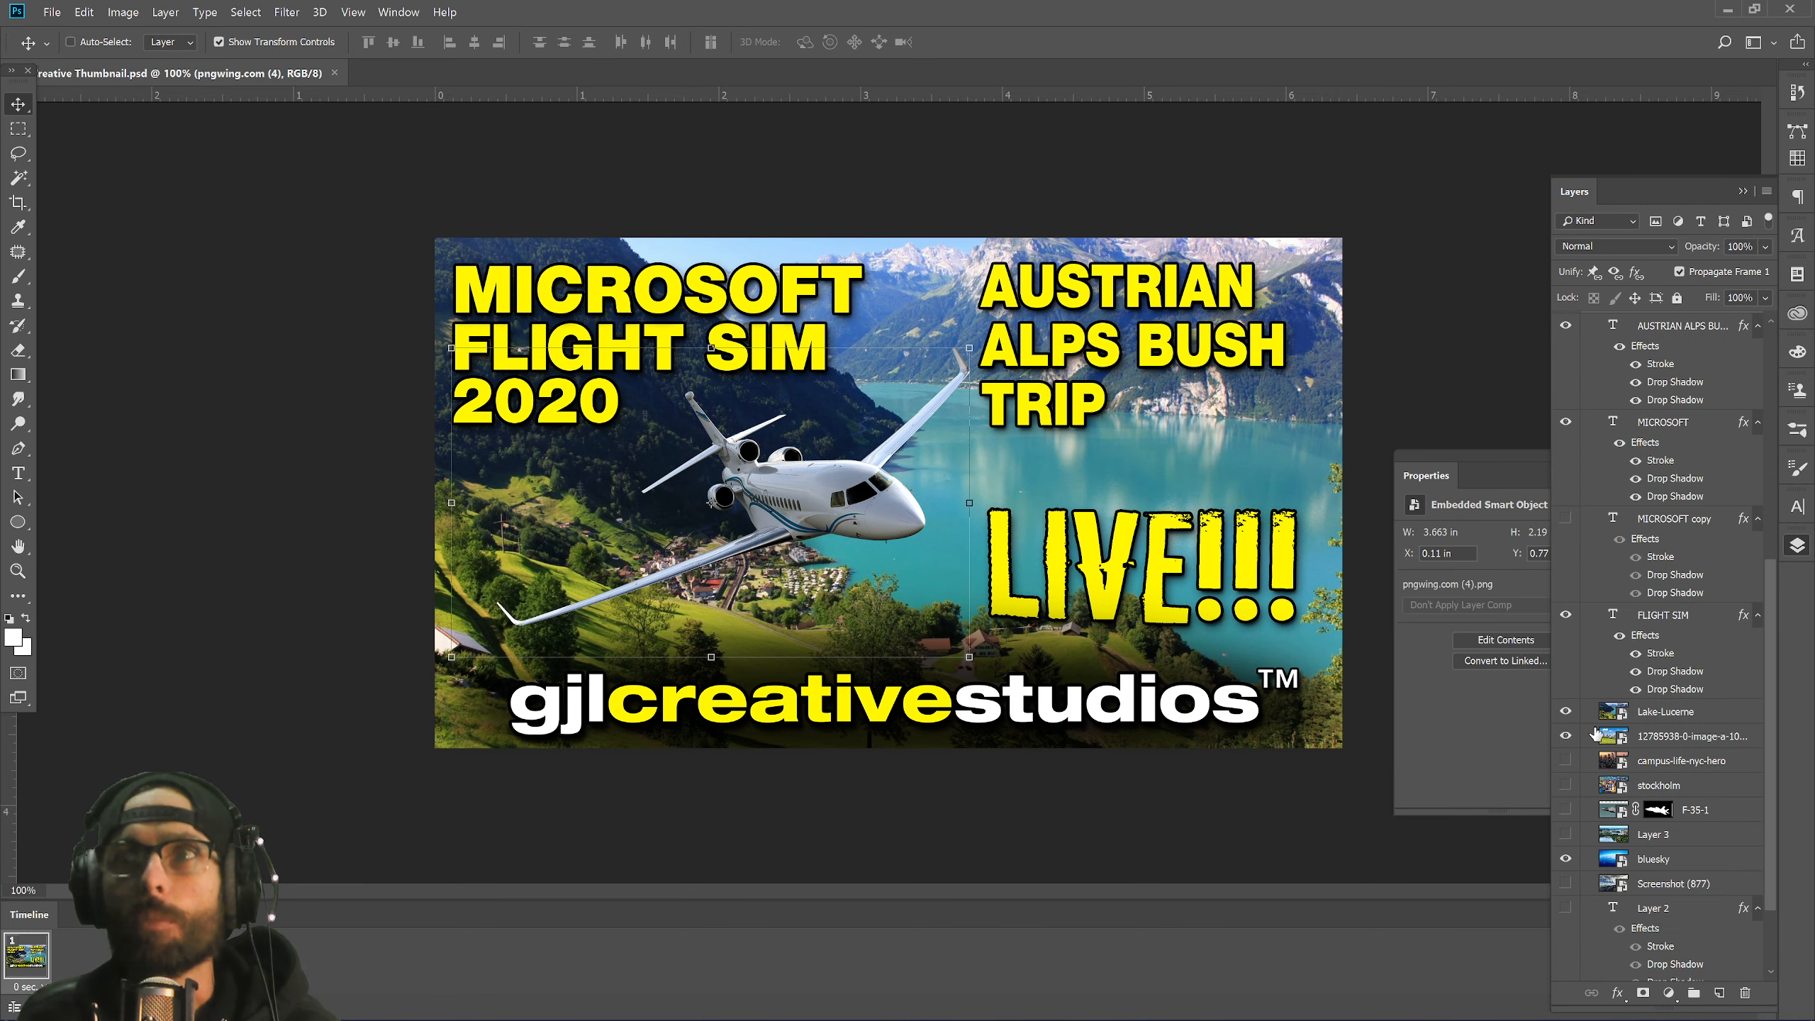
pyautogui.click(1565, 711)
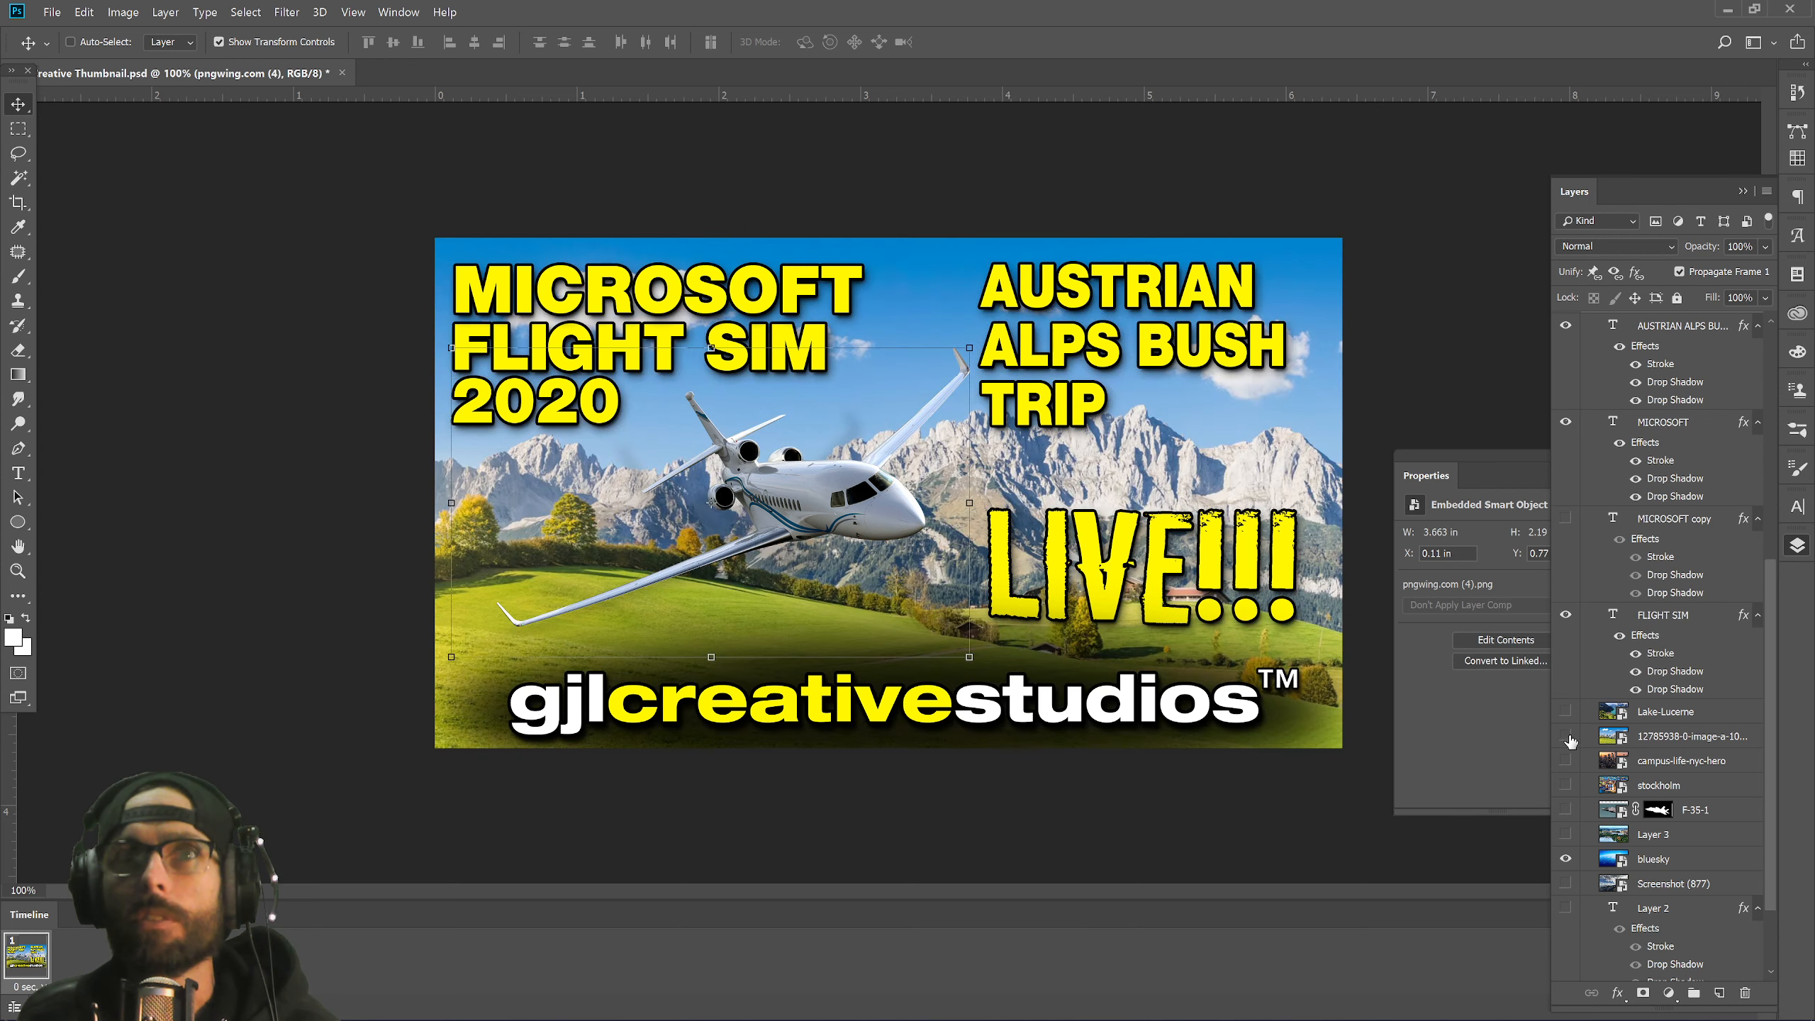
pyautogui.click(1565, 736)
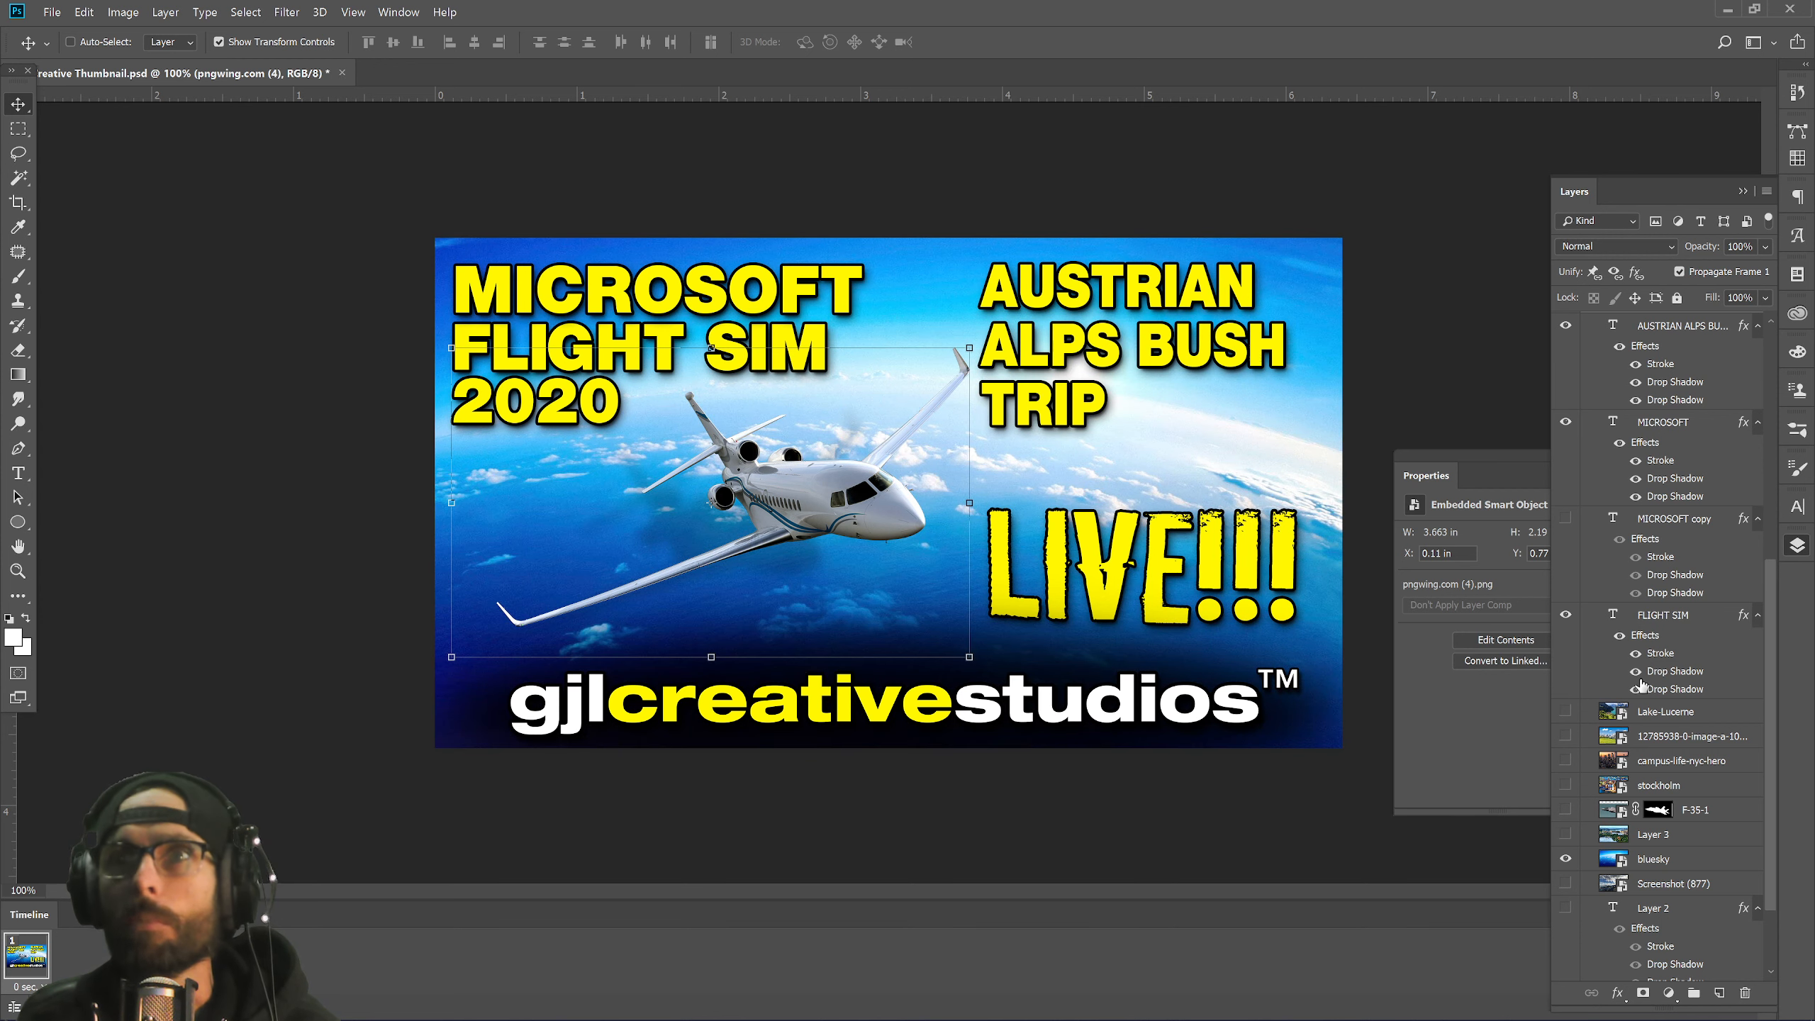
pyautogui.scroll(4, 1641, 652)
pyautogui.scroll(2, 1636, 644)
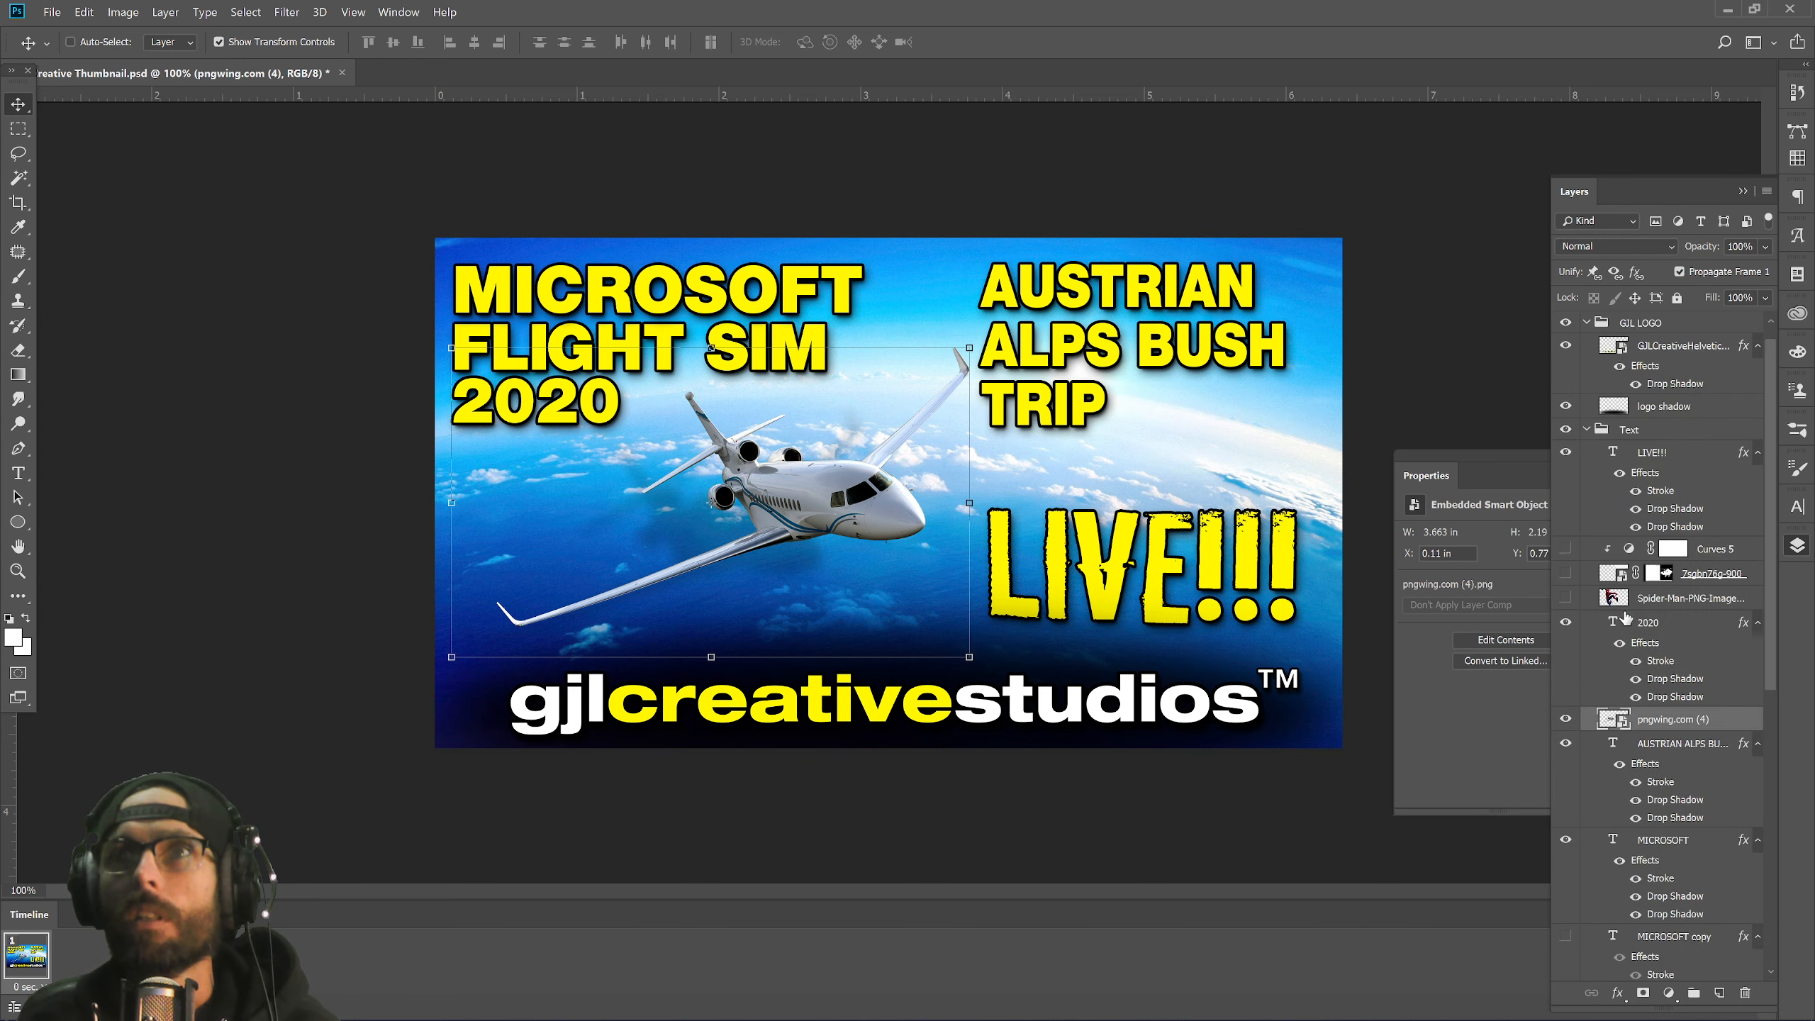
pyautogui.scroll(1, 1590, 494)
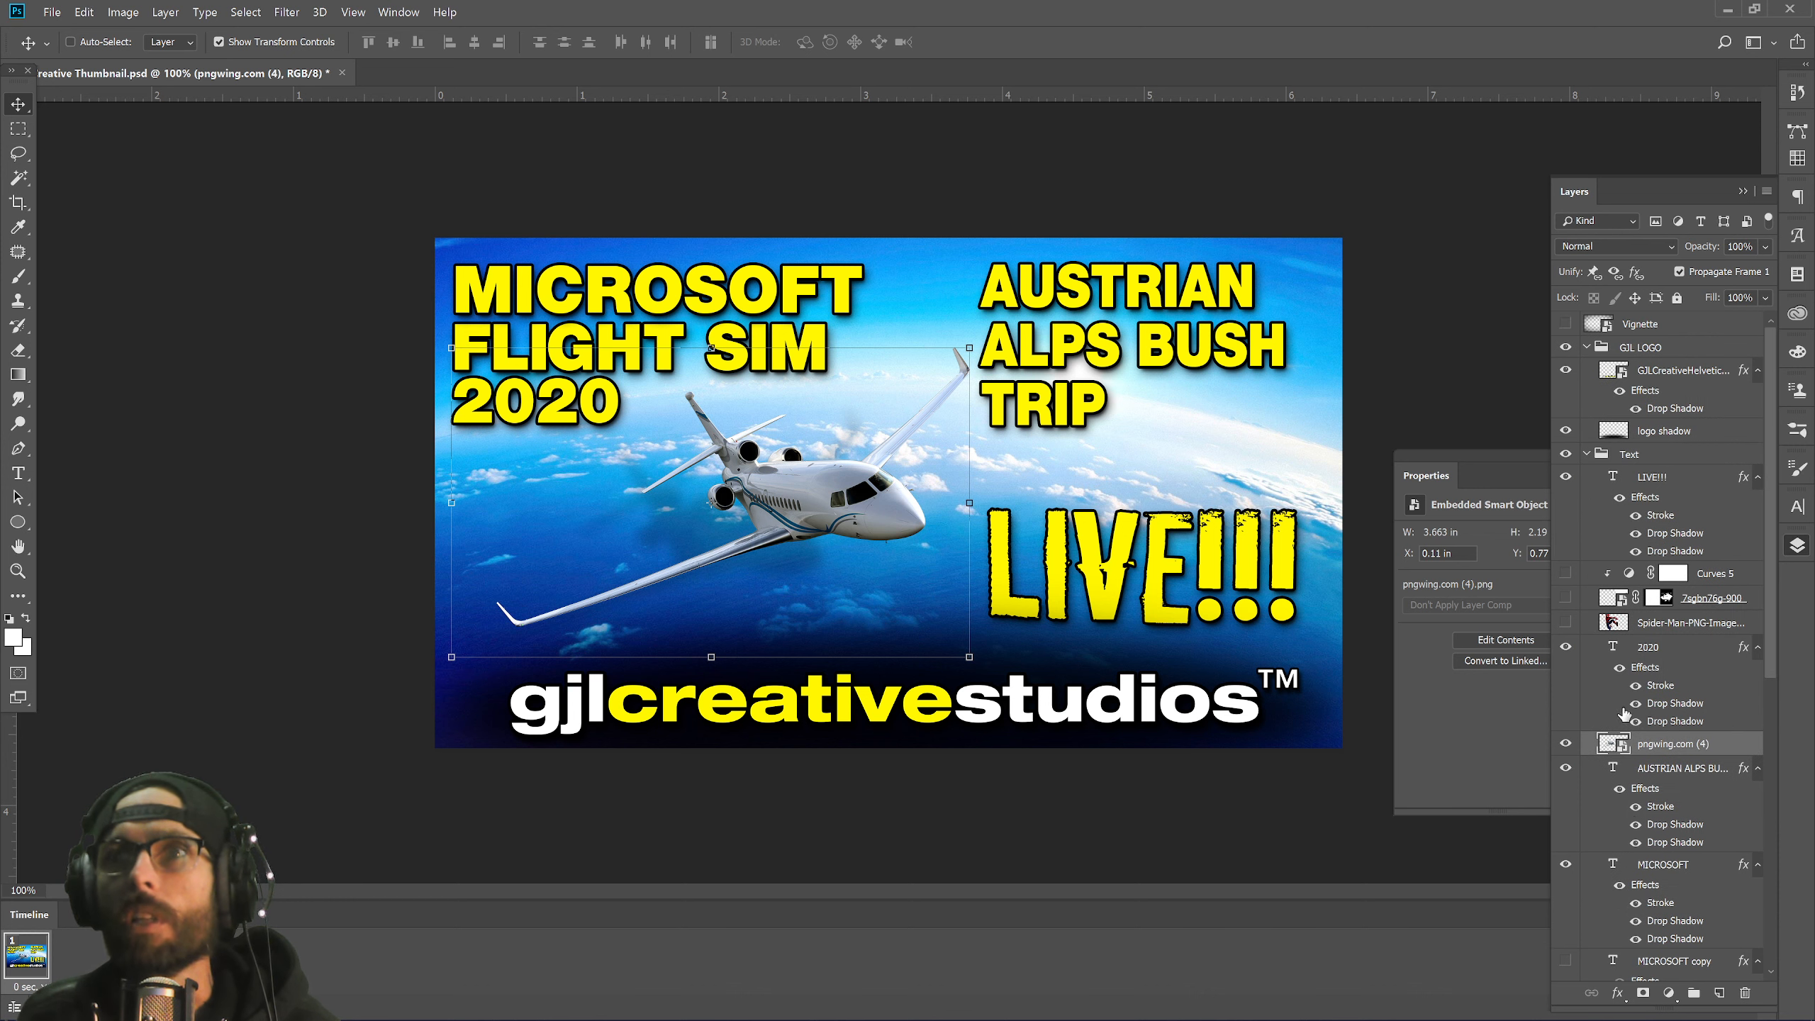
pyautogui.scroll(-3, 1624, 713)
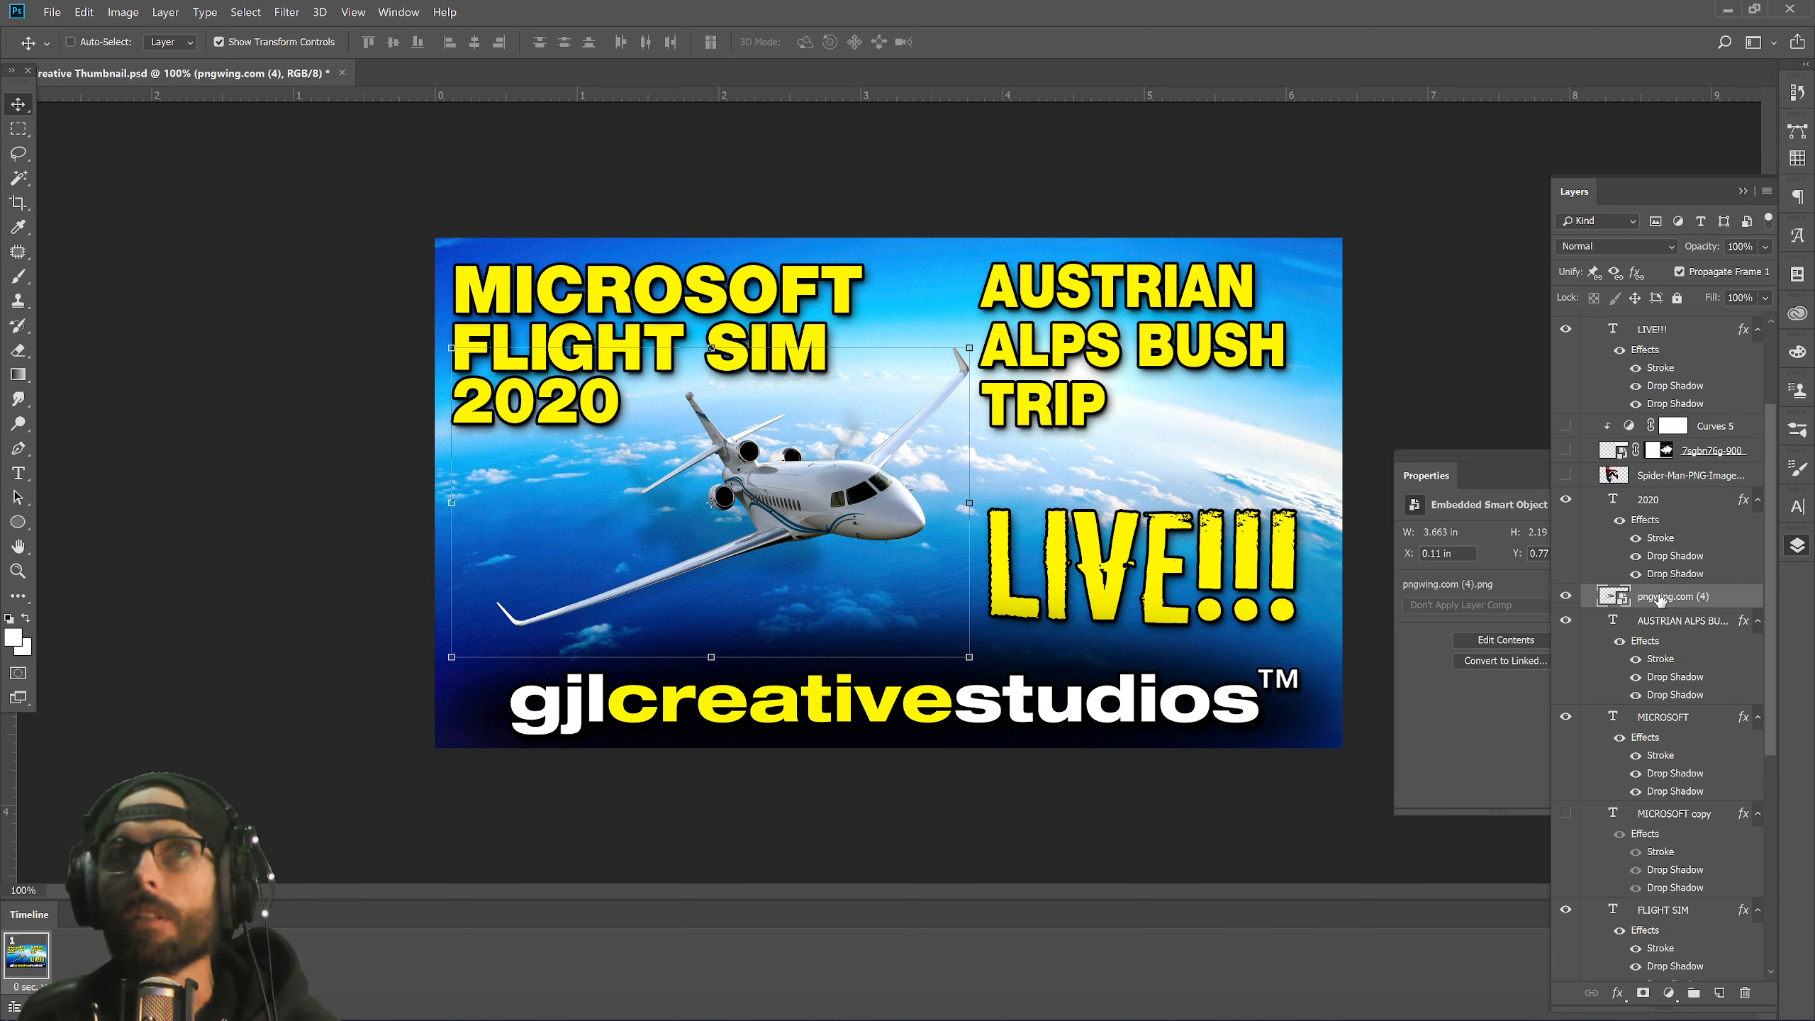
# Rename the pngwing.com (4) layer to 'cessna longitude'.
pyautogui.doubleClick(1654, 597)
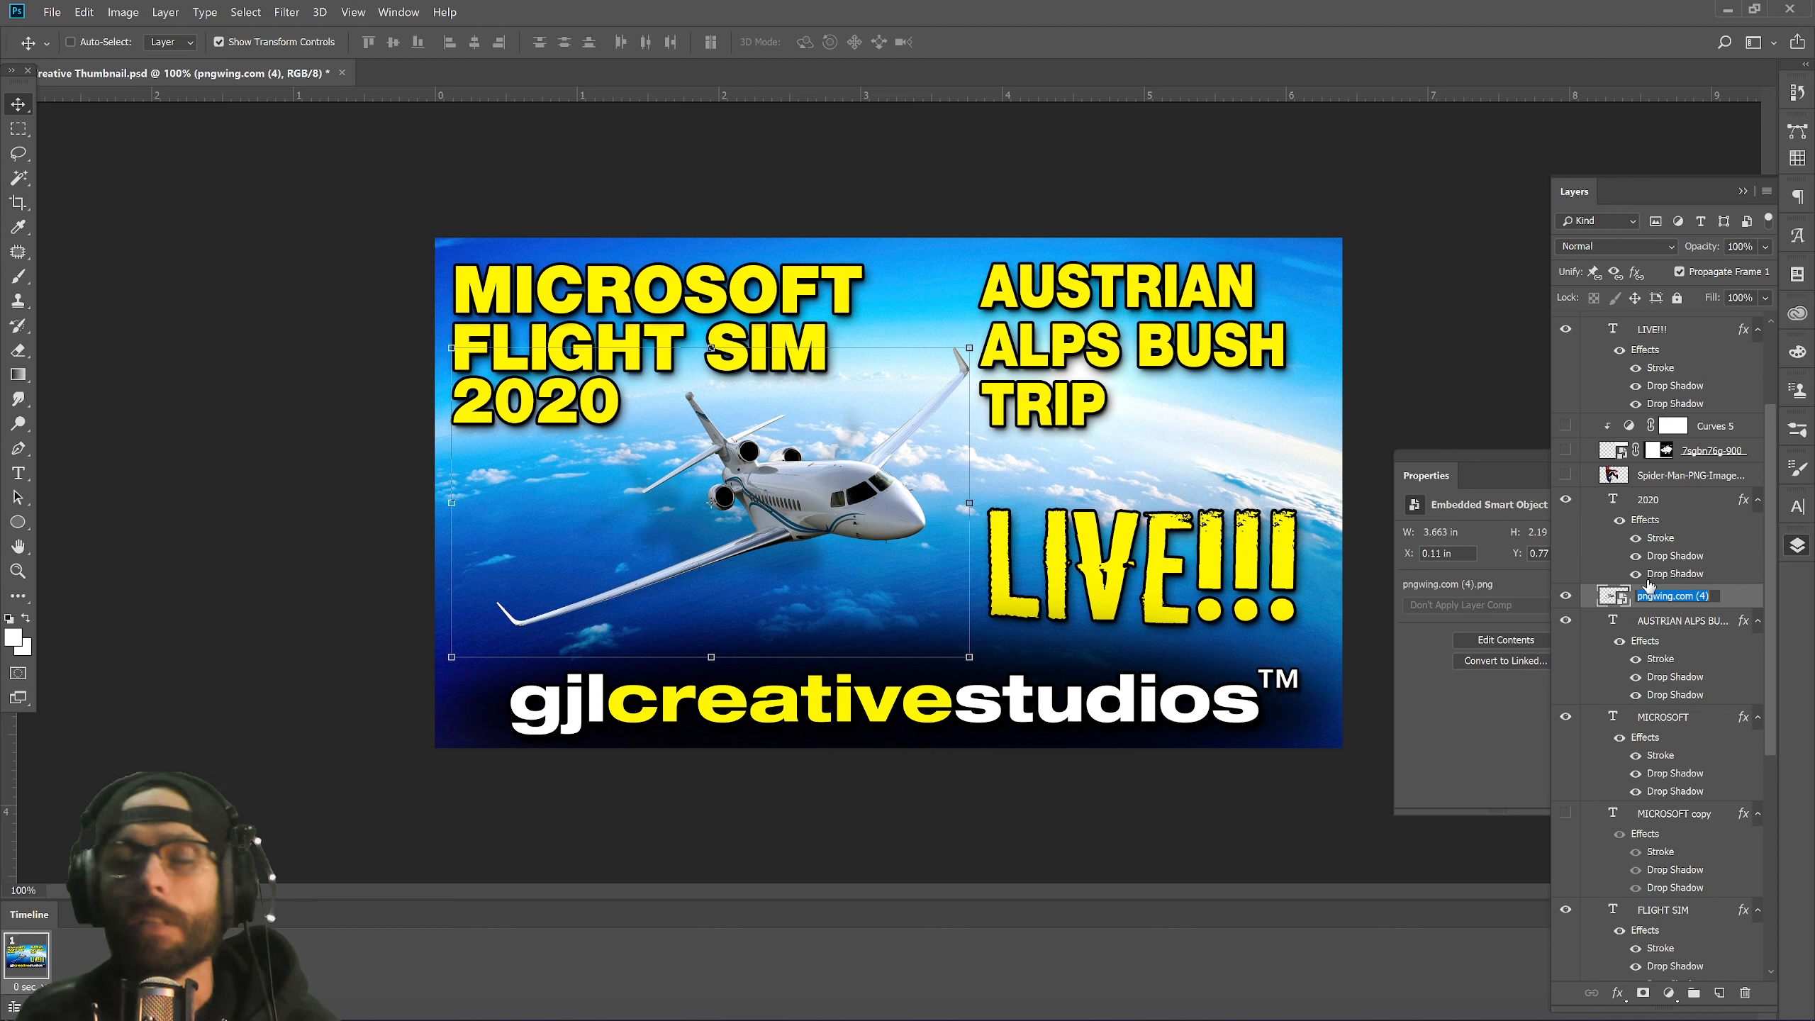
pyautogui.write('cessna lo')
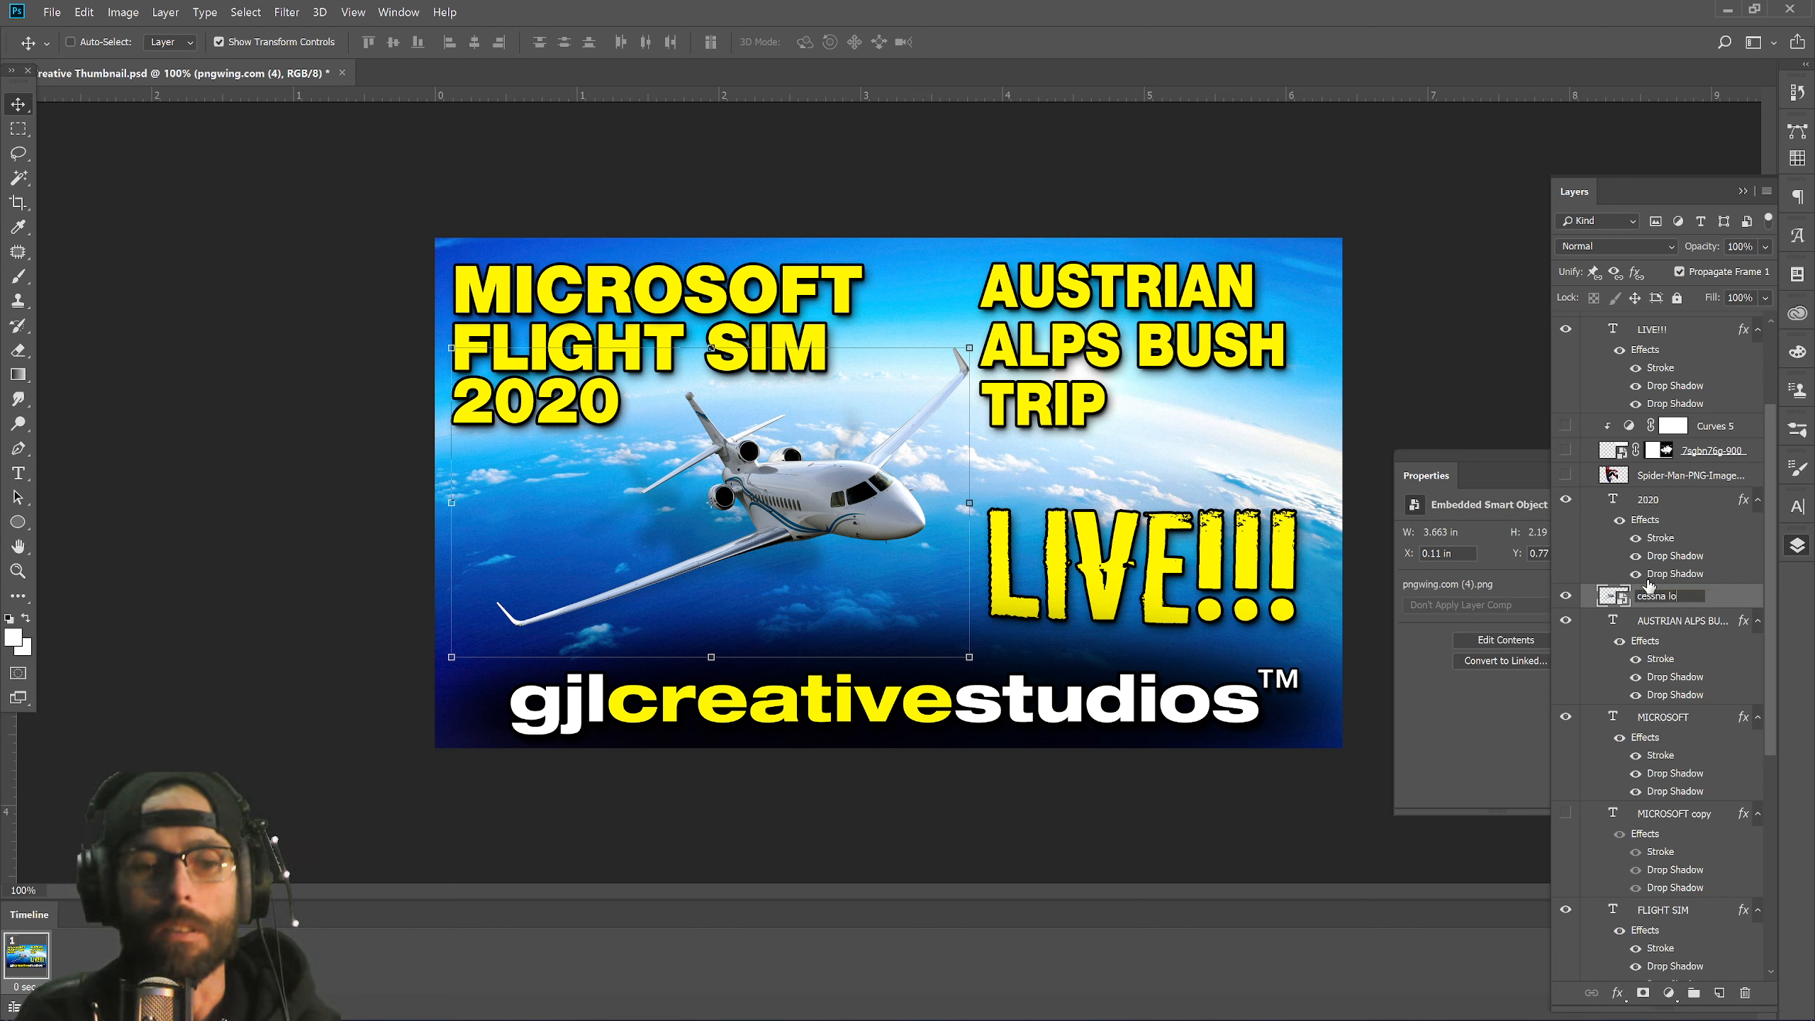
pyautogui.write('ngitu')
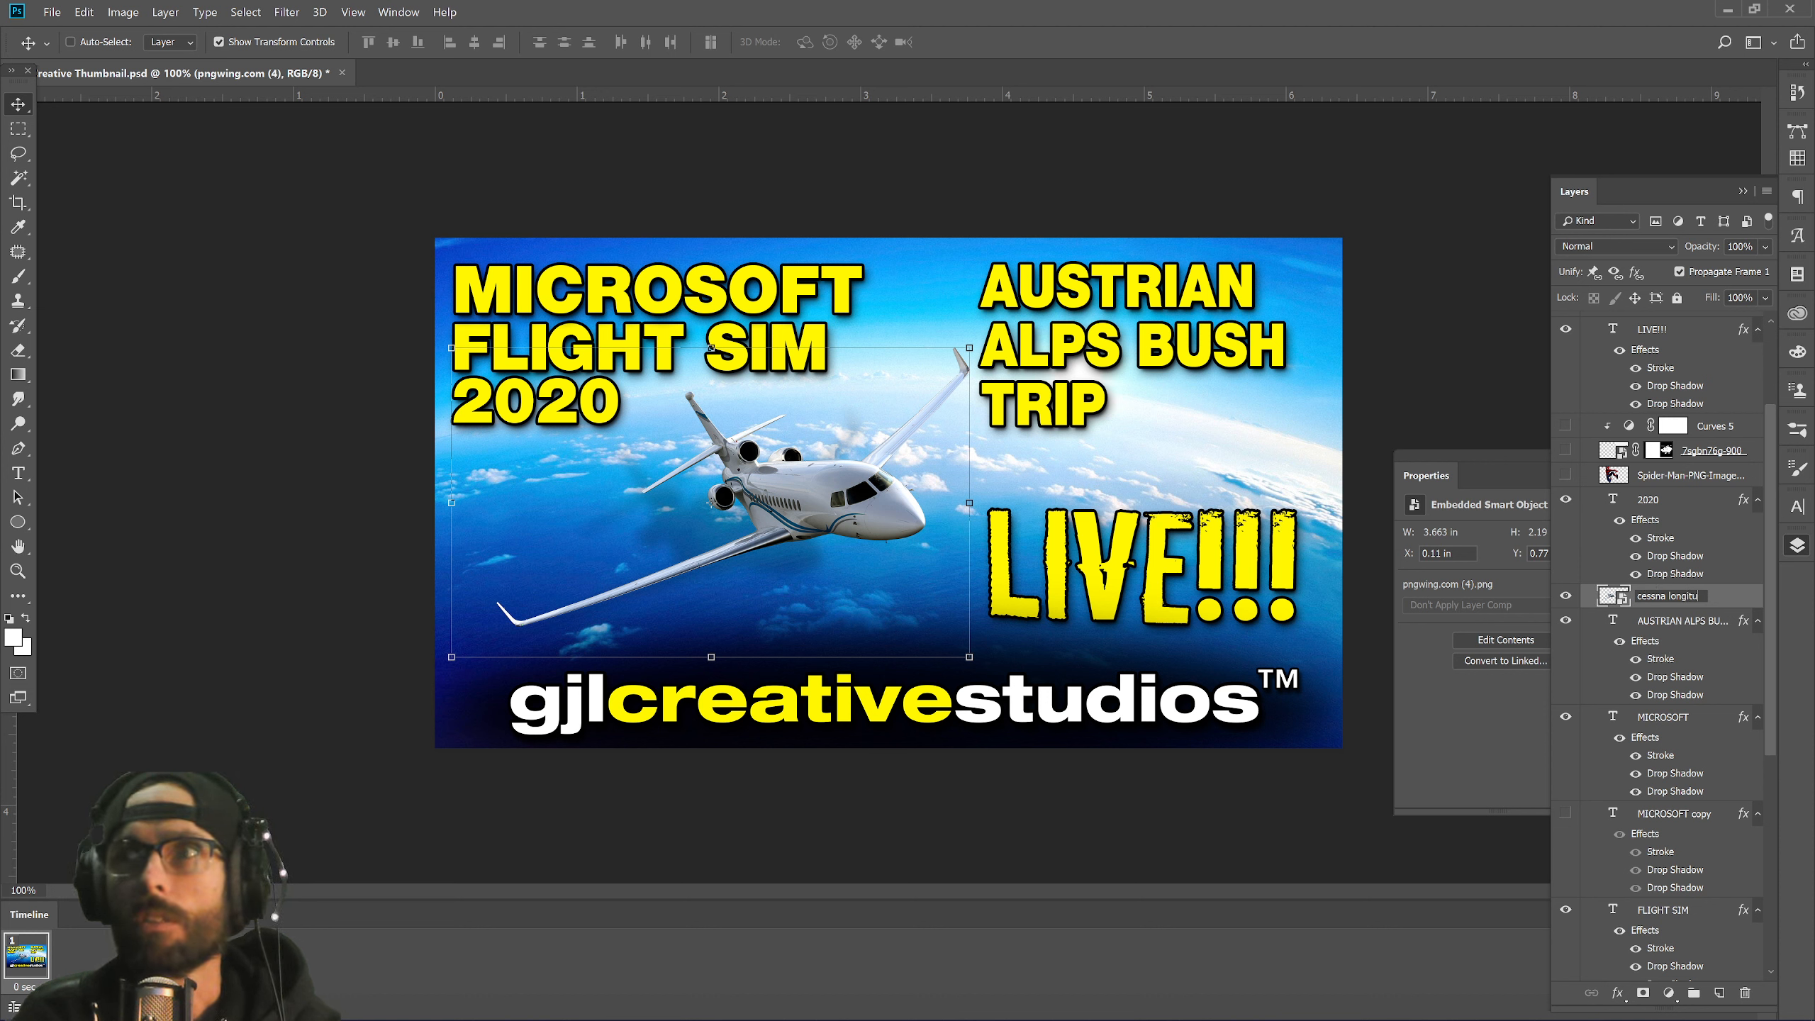
pyautogui.write('de')
pyautogui.press('Return')
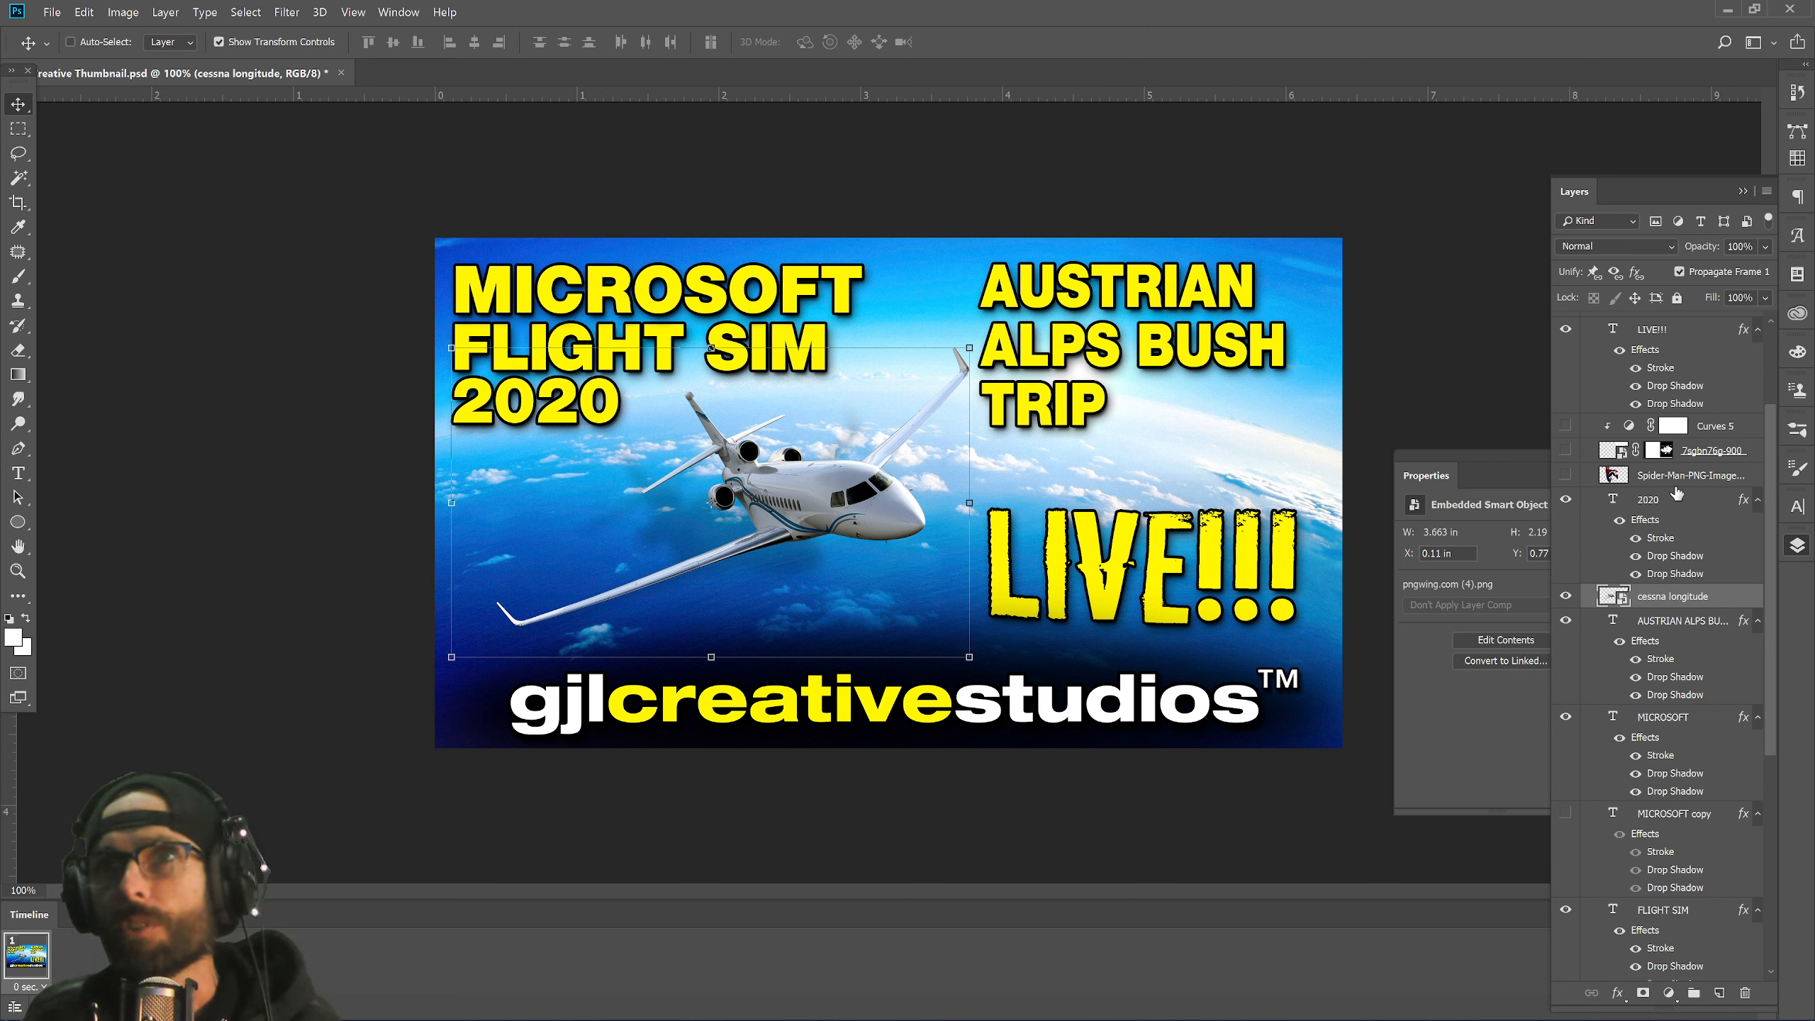
# Switch the view to Print Size, then fit the whole thumbnail on screen.
pyautogui.click(398, 12)
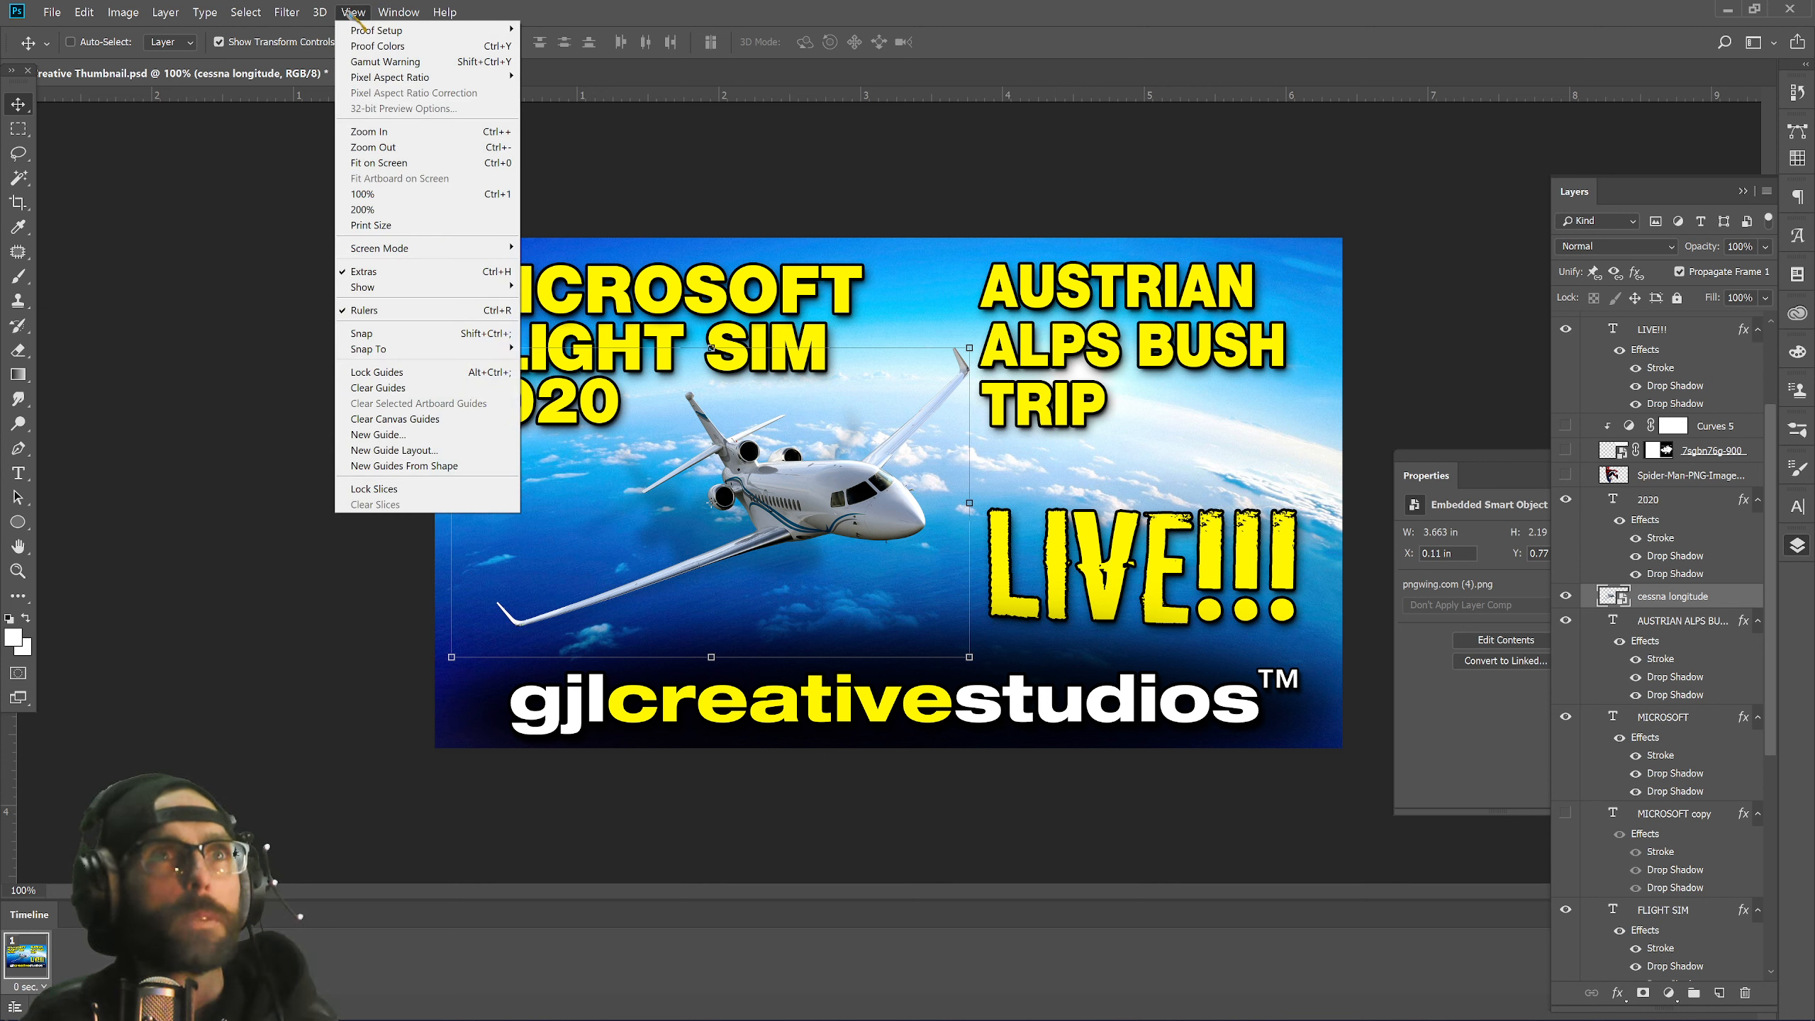
pyautogui.click(382, 225)
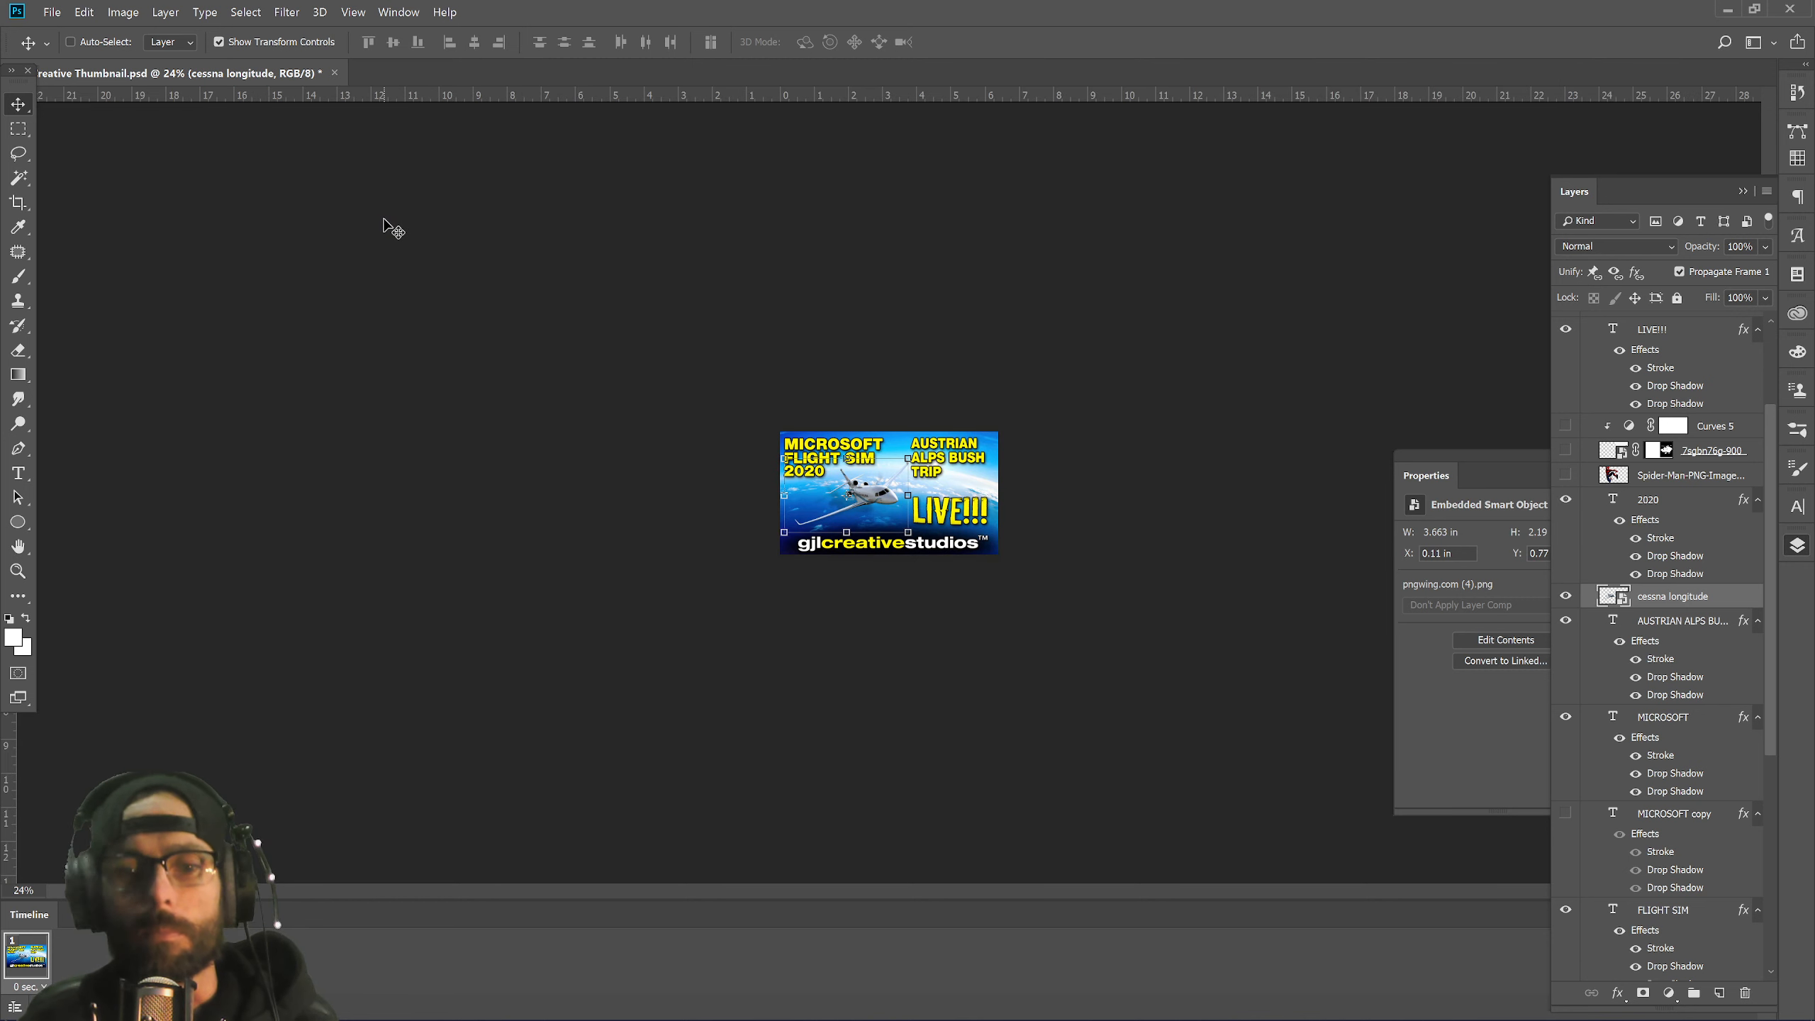
pyautogui.hotkey('ctrl', '0')
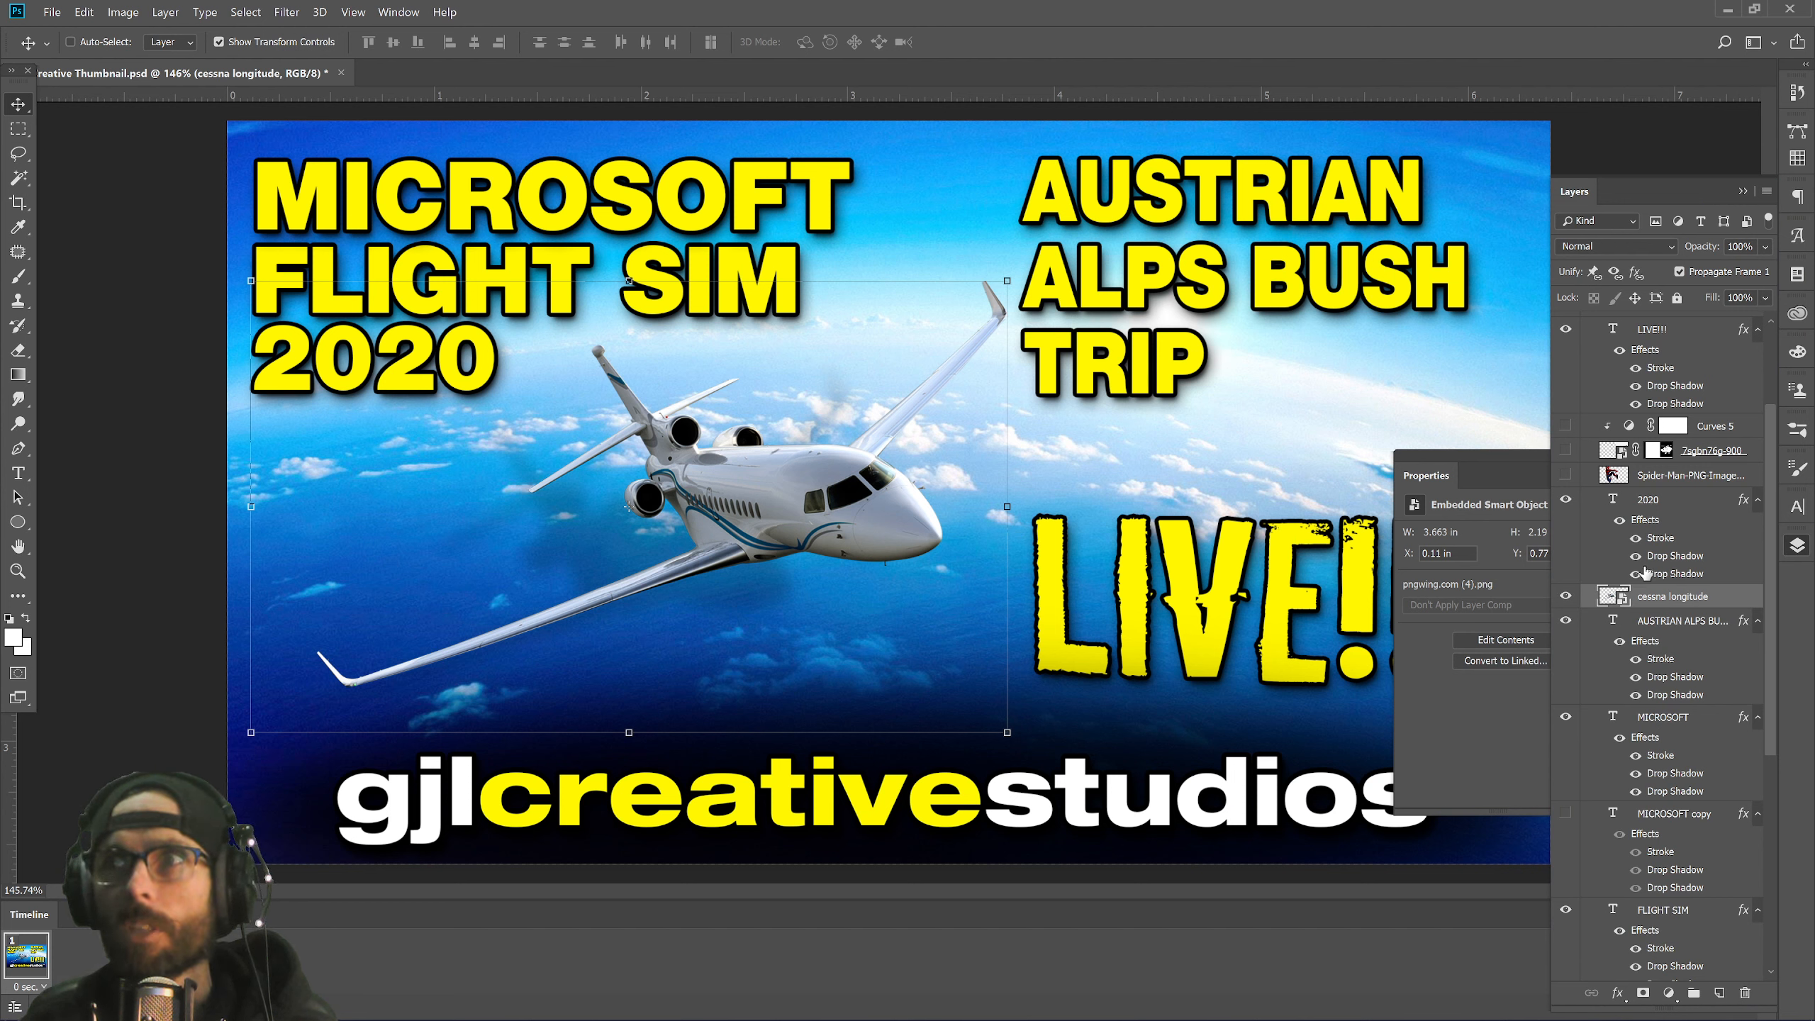
# Hide the bluesky layer to reveal the night city skyline behind the jet.
pyautogui.scroll(-5, 1653, 667)
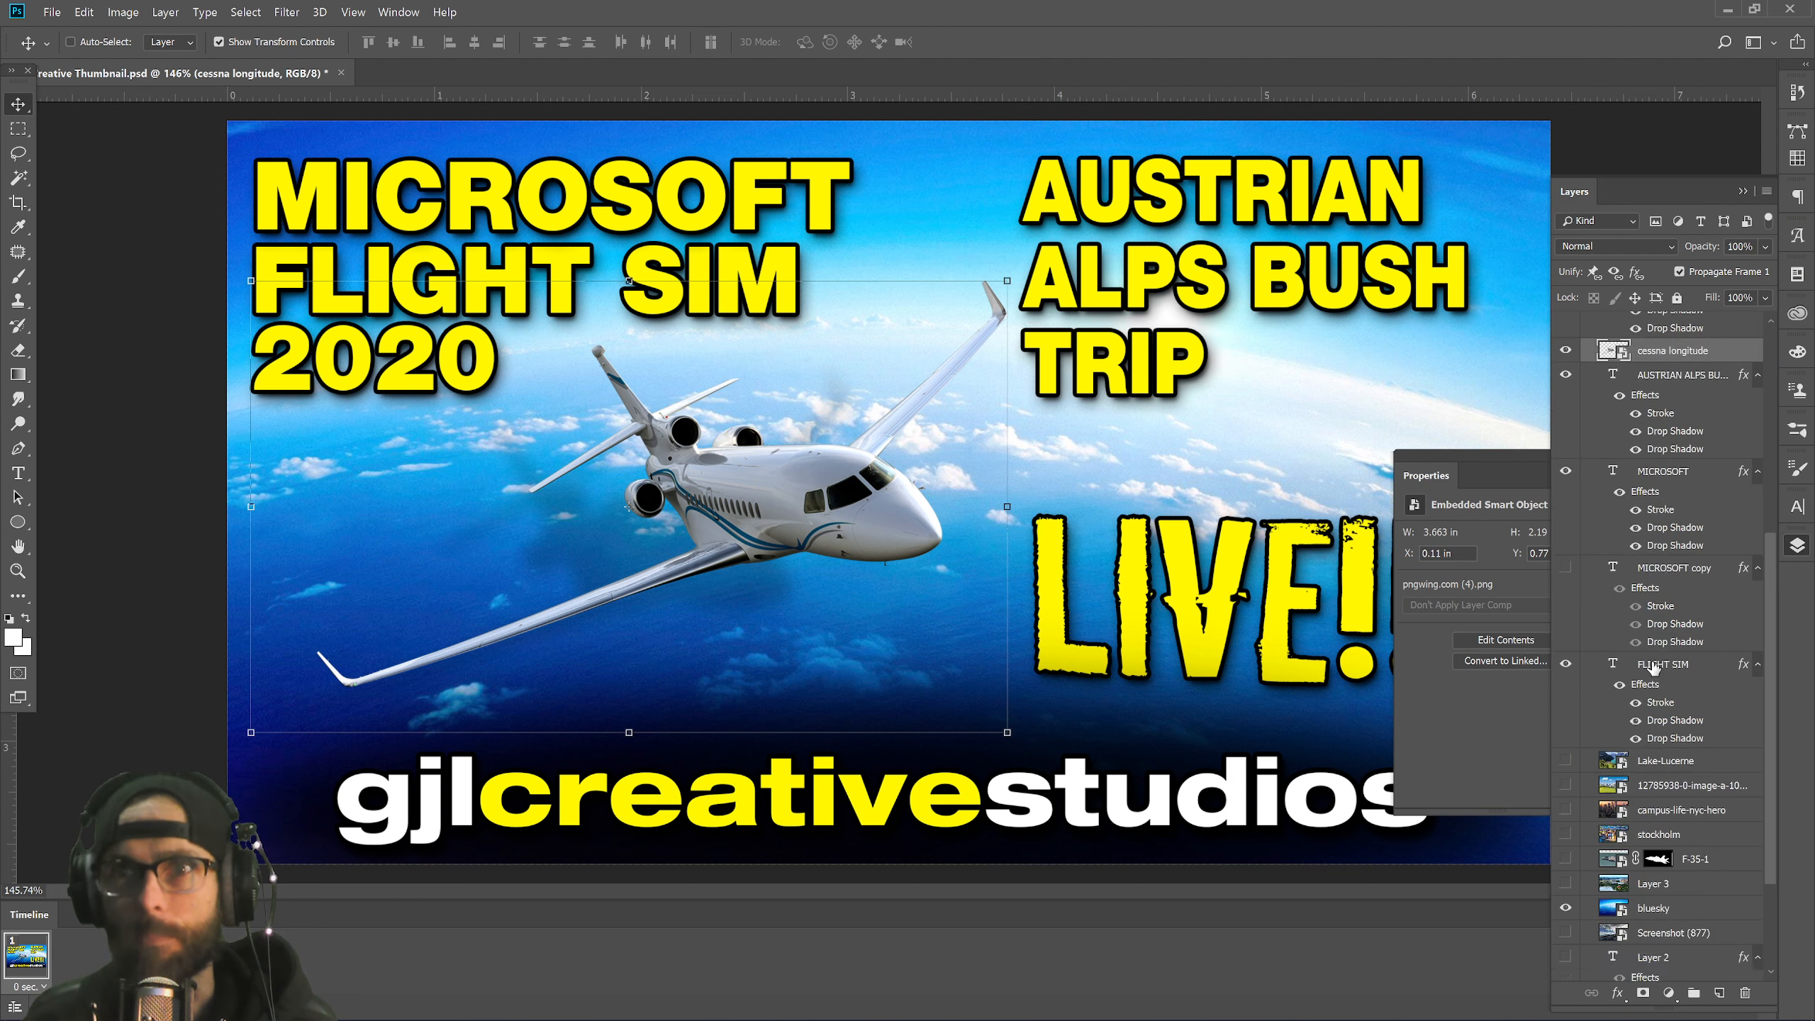
pyautogui.scroll(-2, 1653, 667)
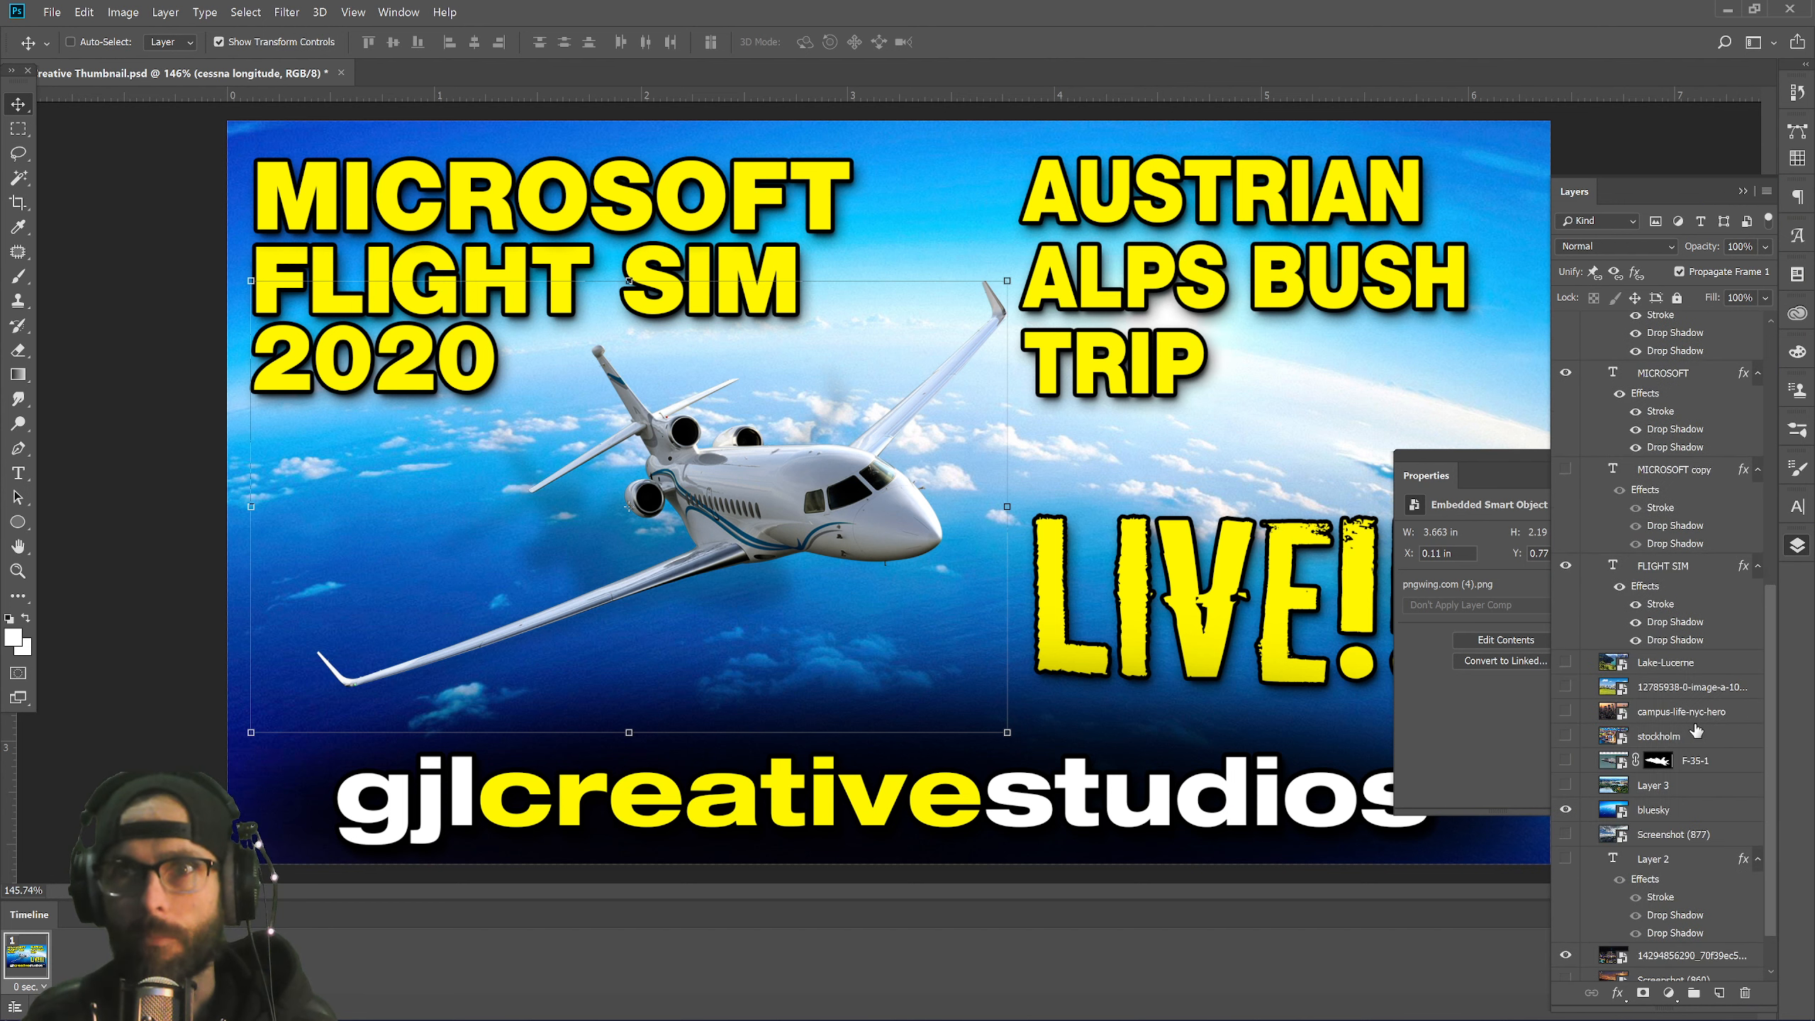
pyautogui.click(1568, 811)
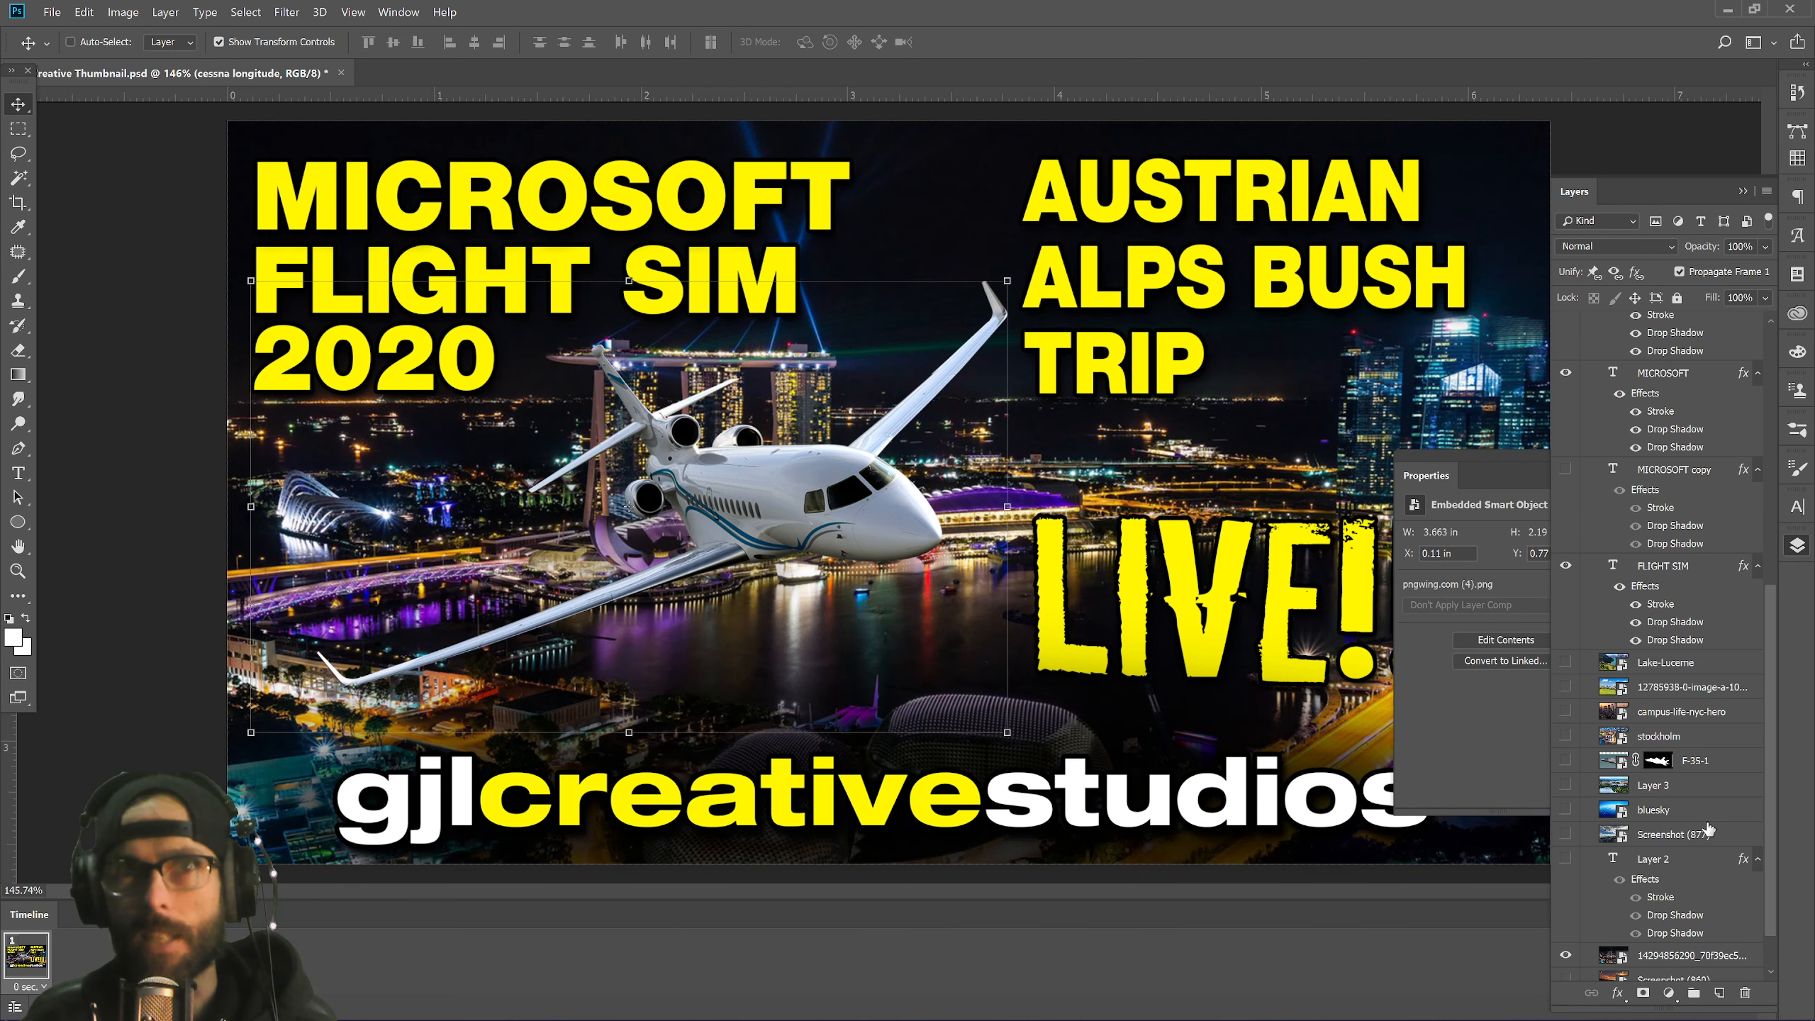
pyautogui.scroll(-1, 1706, 795)
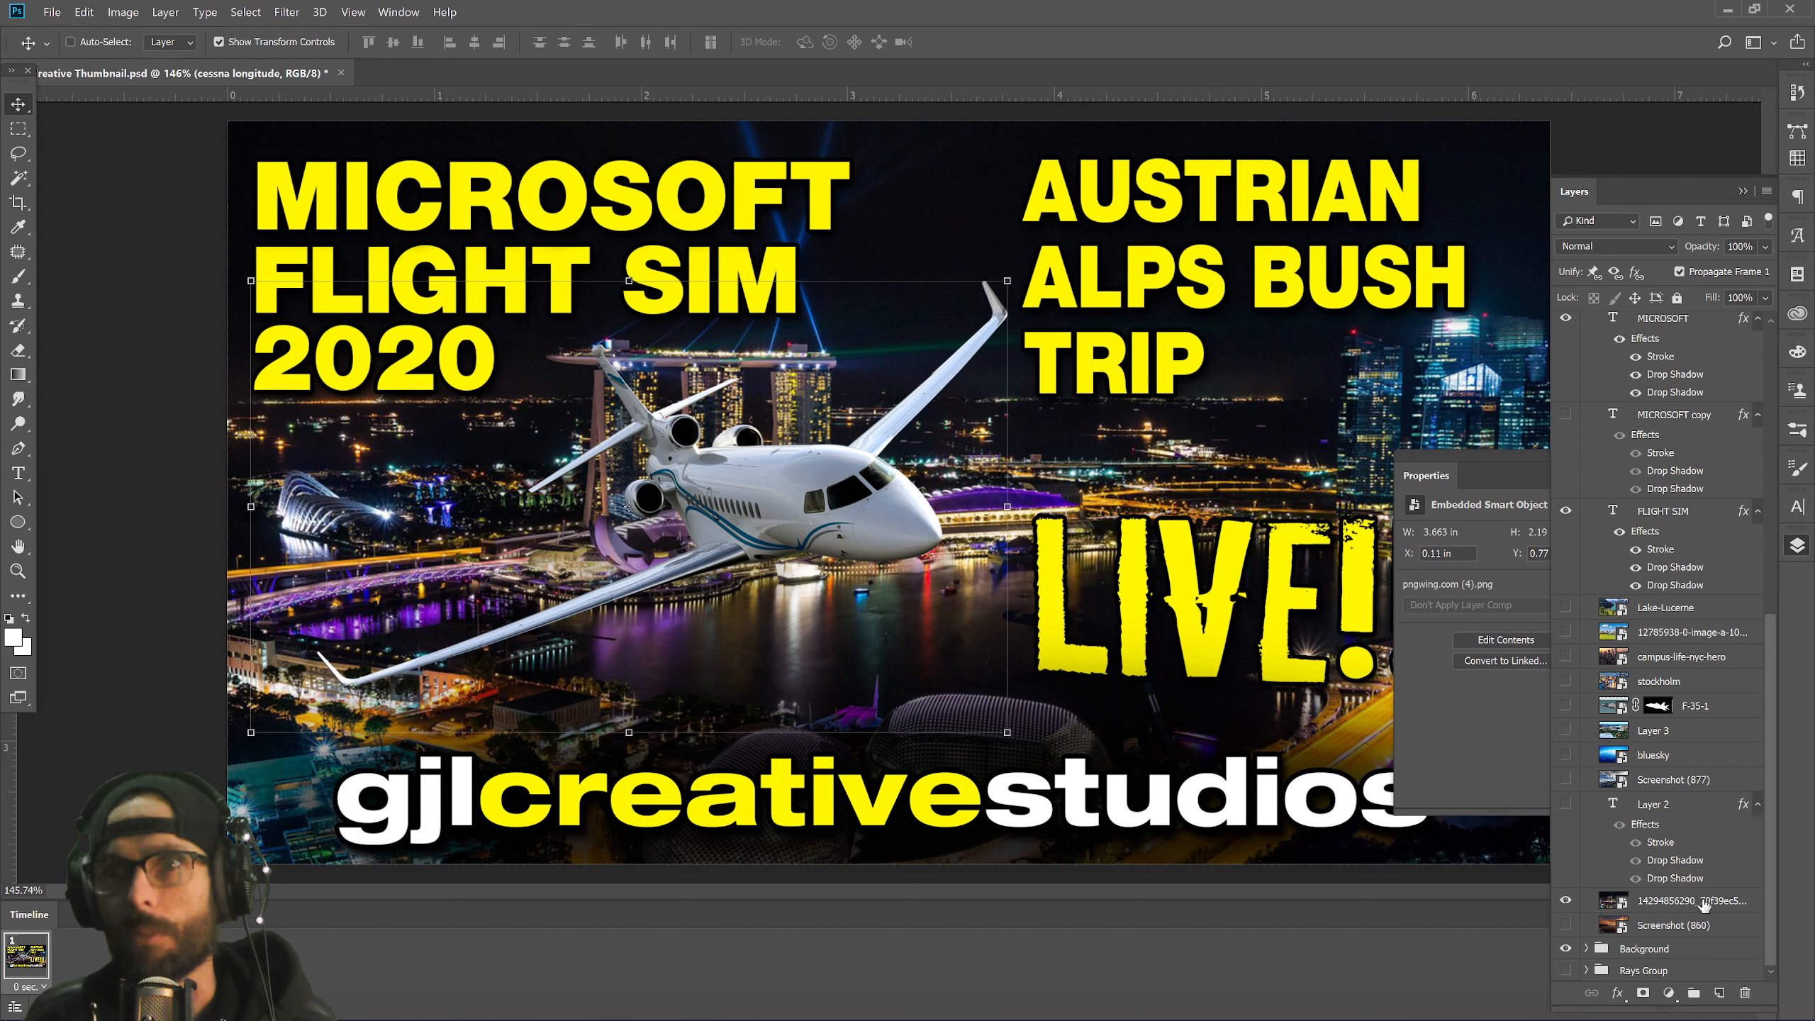
# Place christmas-decorations-49655.png from Downloads and drag it to the top-right corner.
pyautogui.click(51, 12)
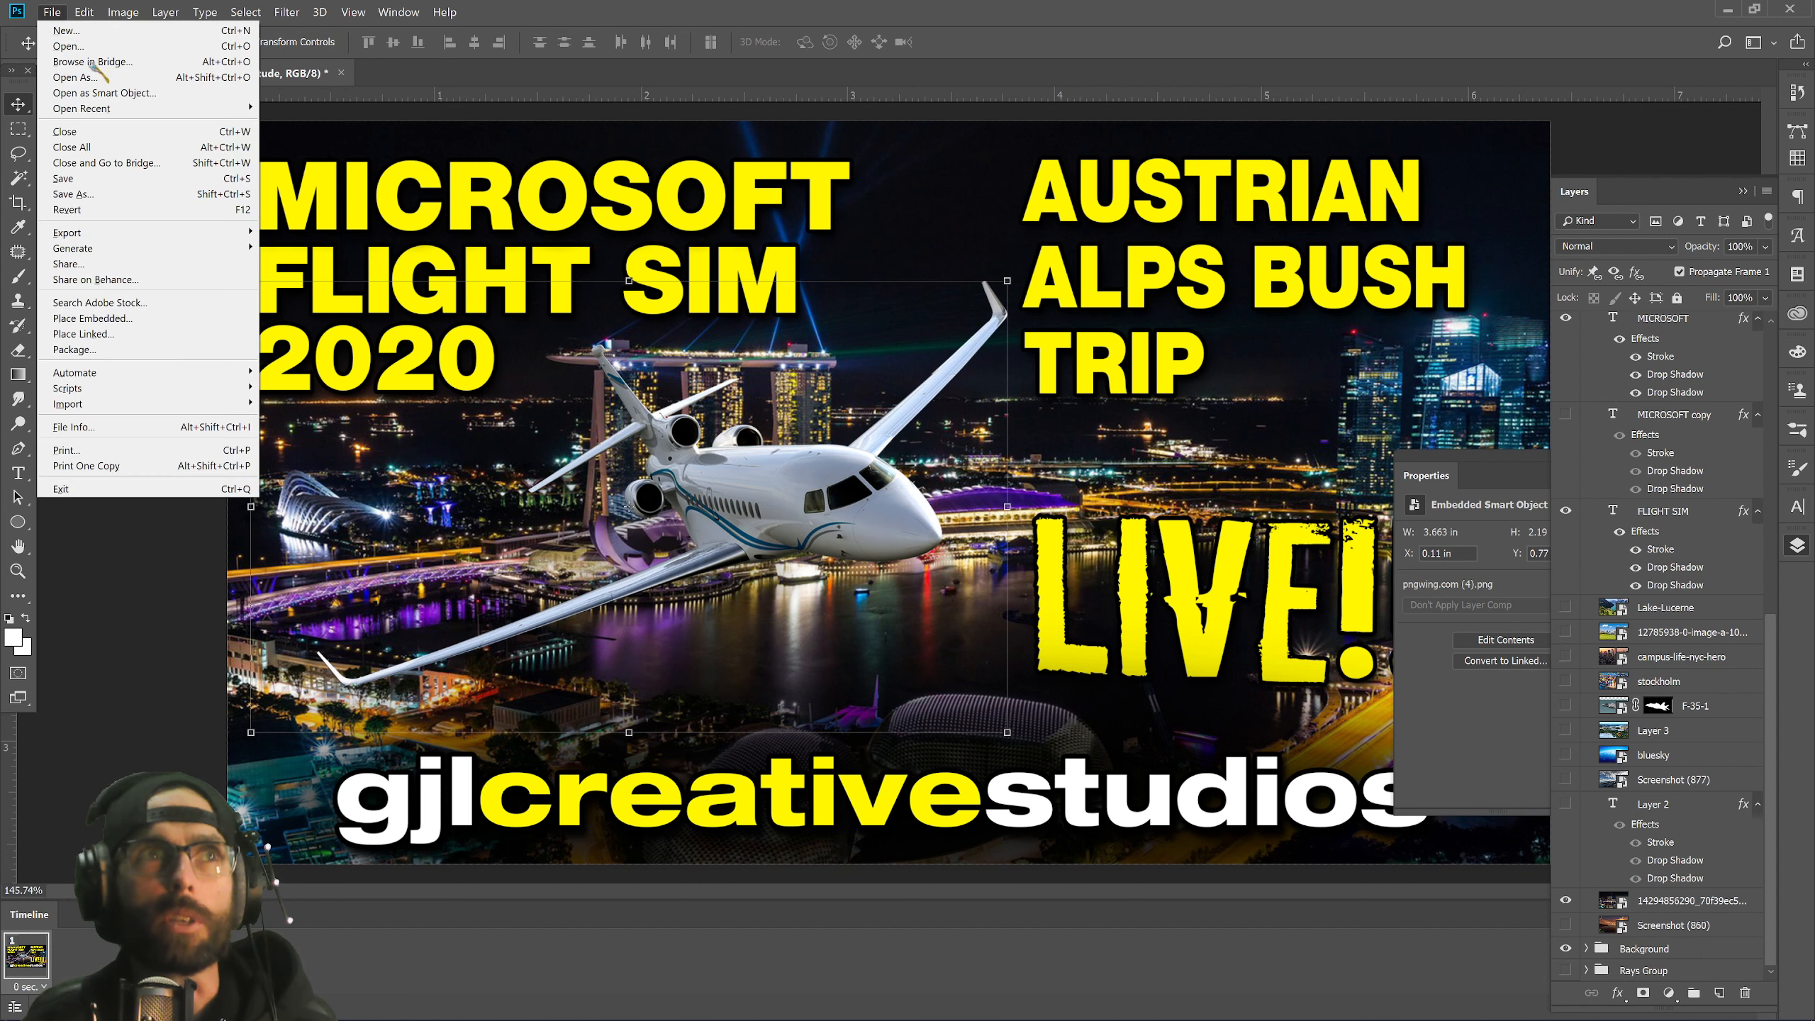
pyautogui.click(143, 318)
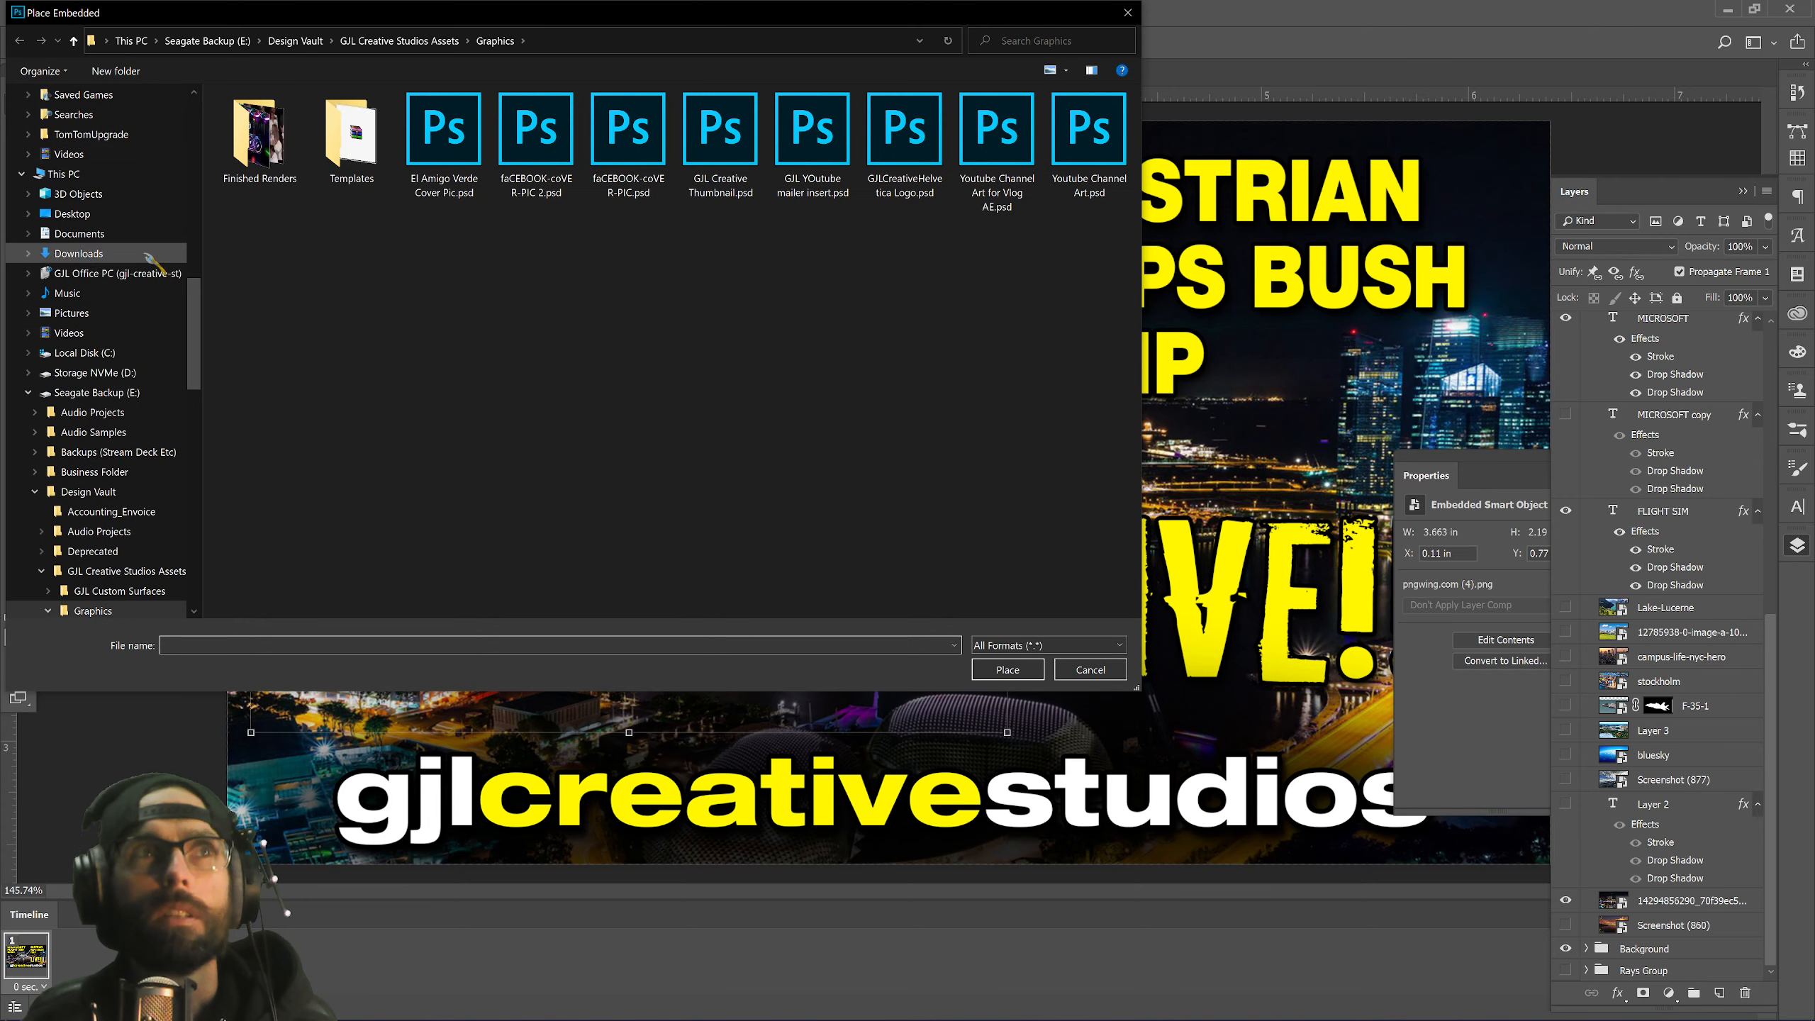
pyautogui.rightClick(173, 276)
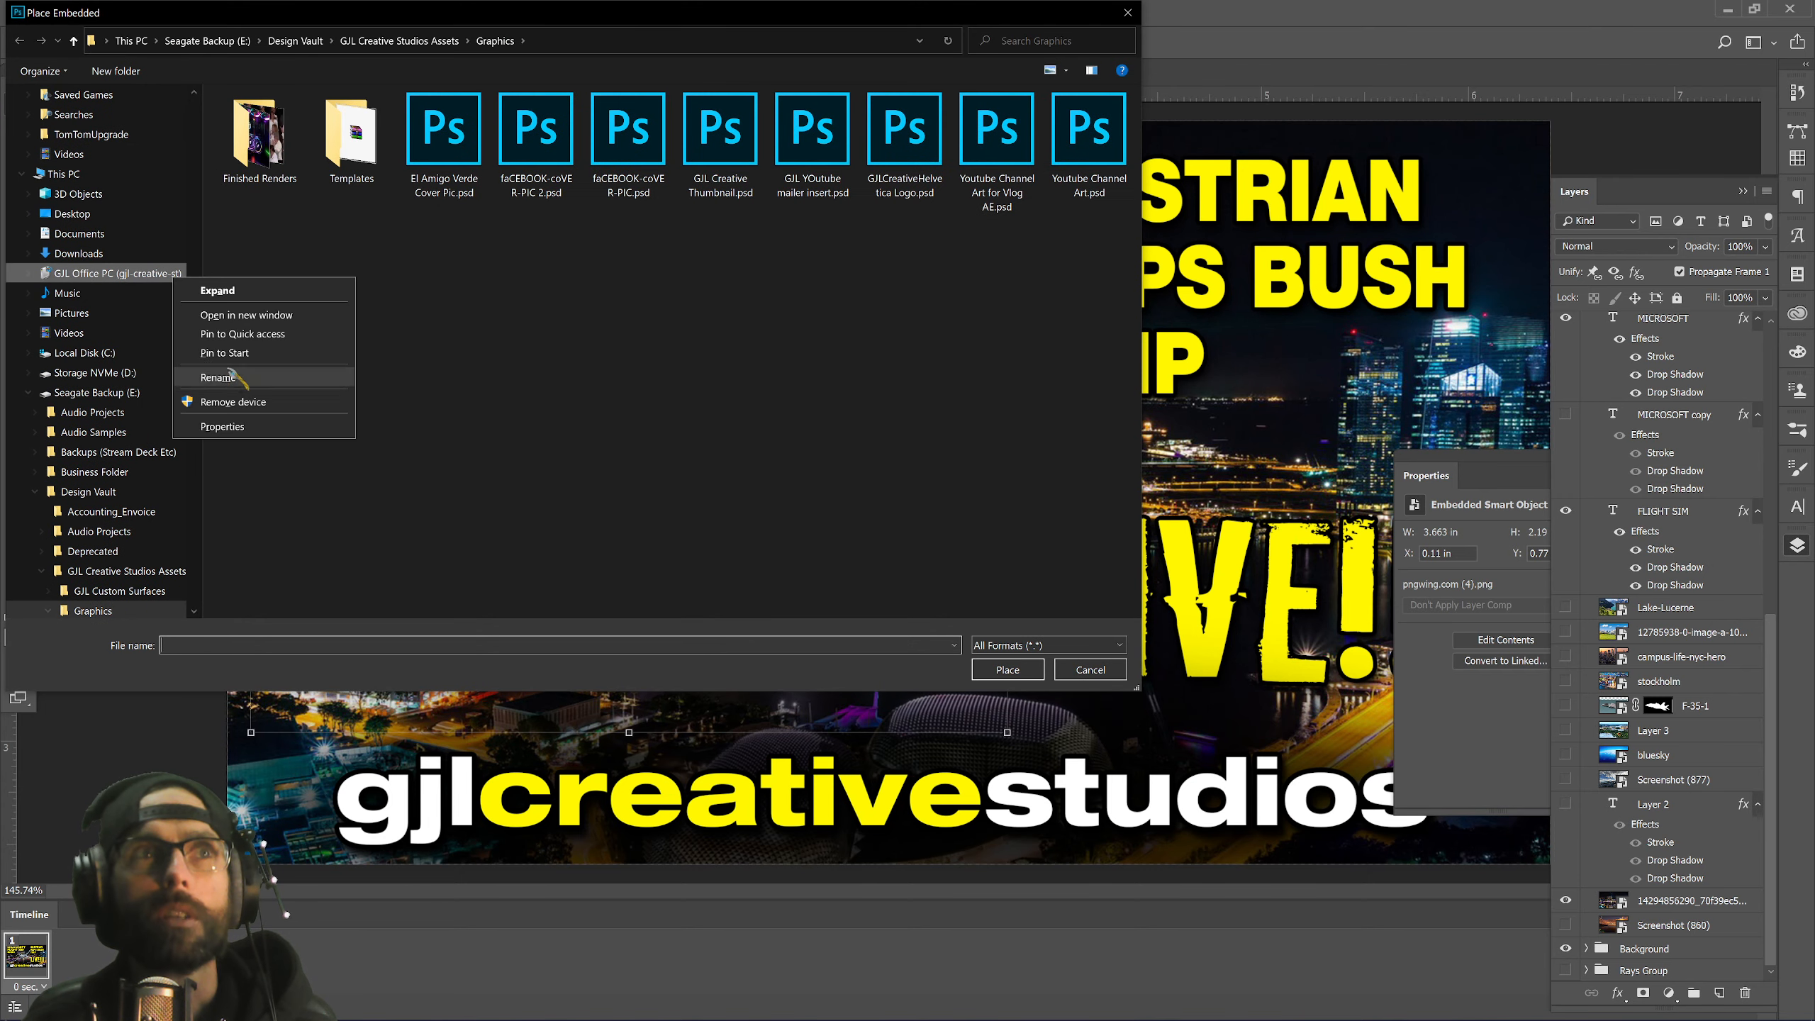
pyautogui.click(609, 381)
pyautogui.moveTo(200, 343); pyautogui.dragTo(190, 122)
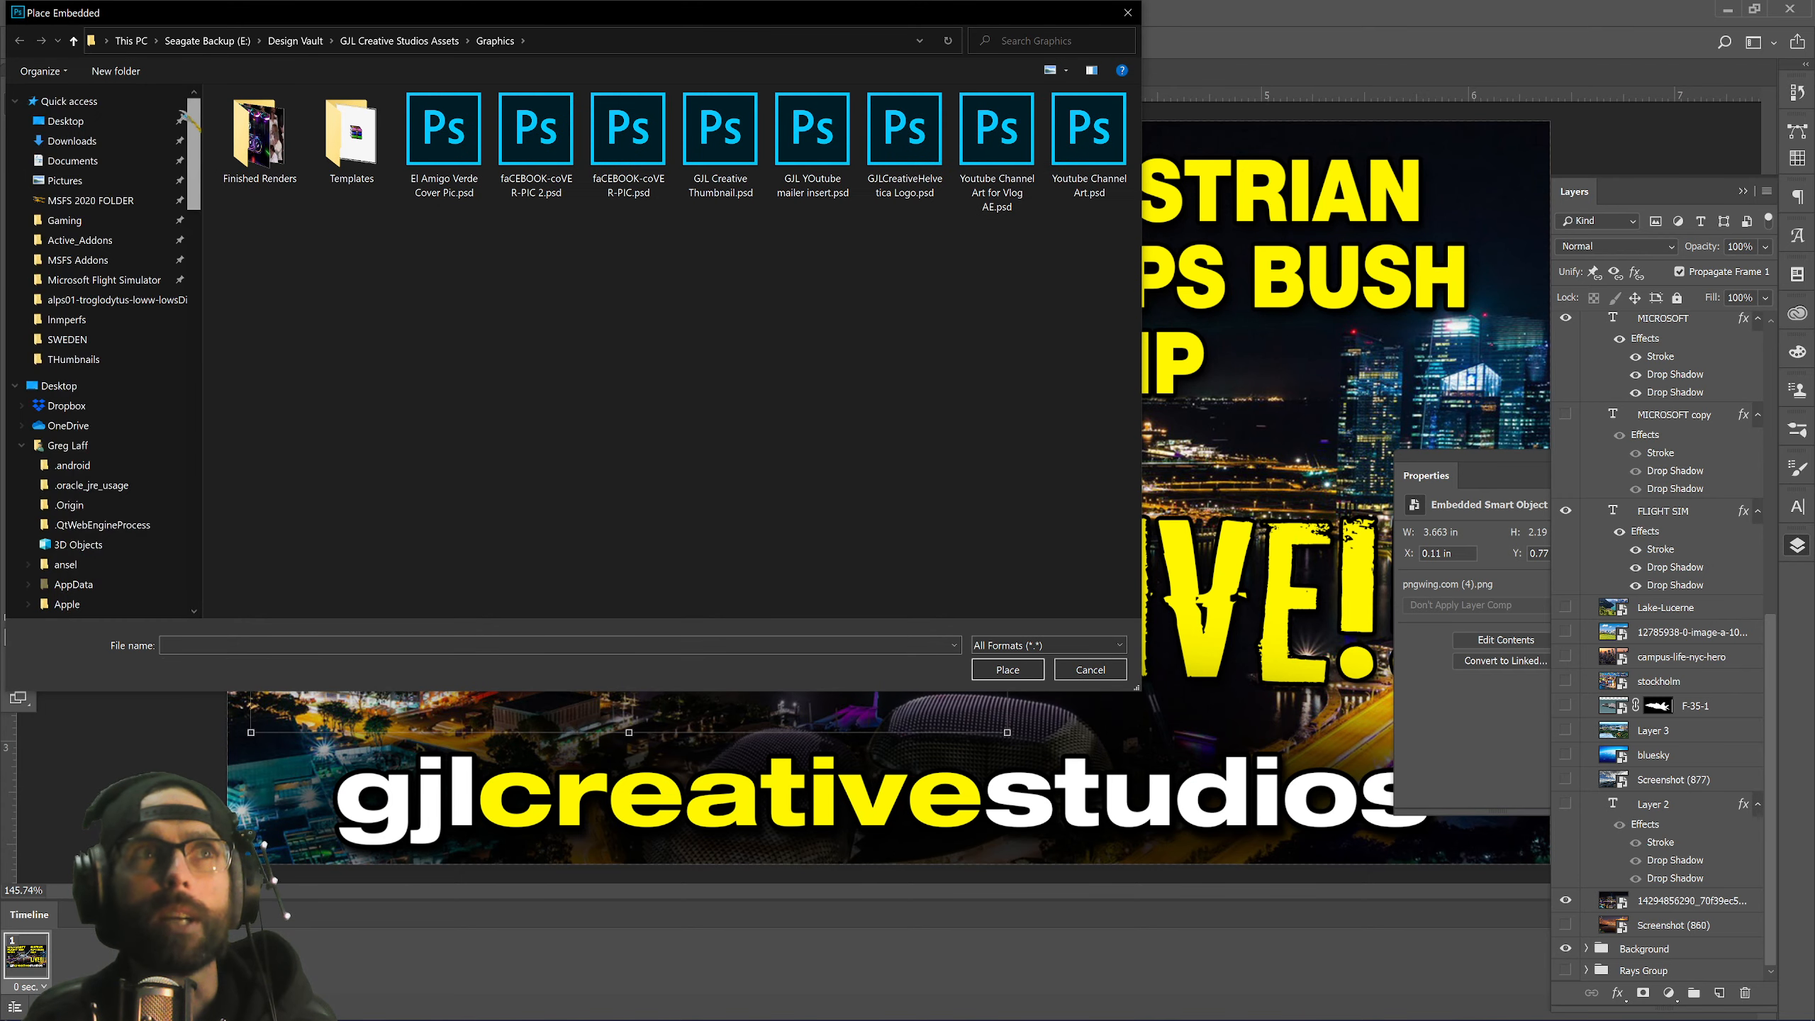
pyautogui.click(114, 141)
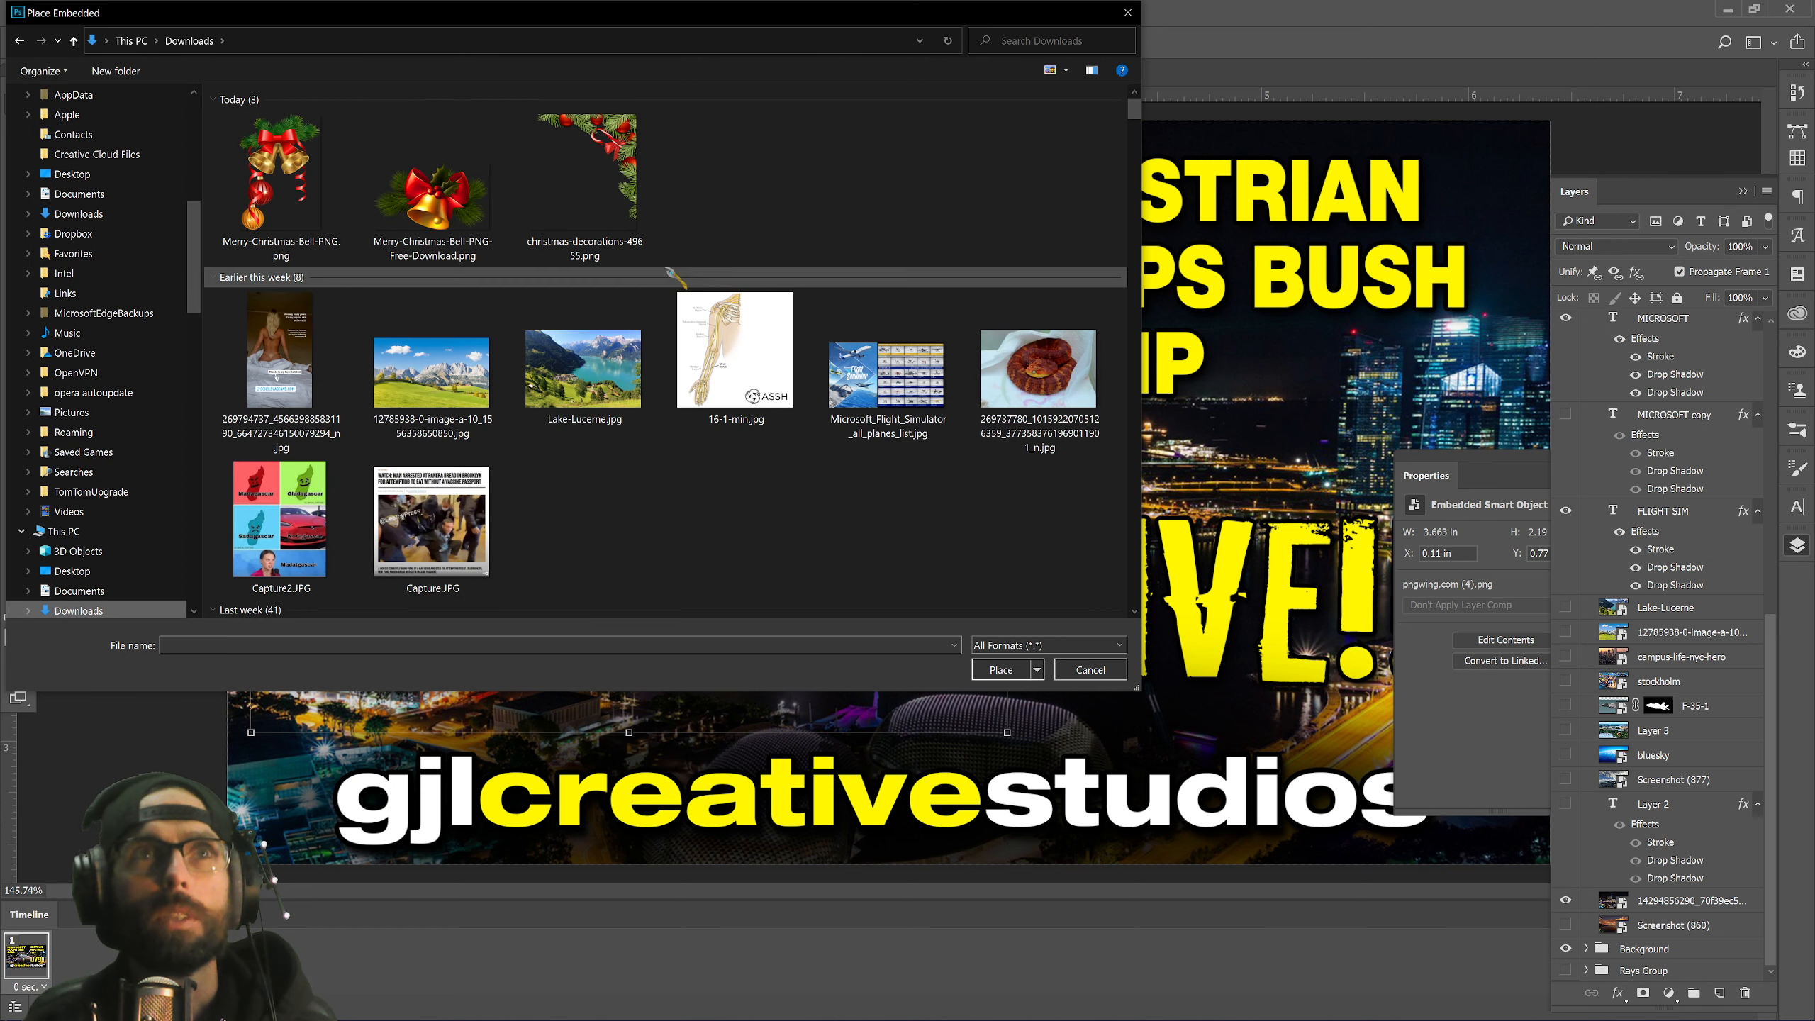
pyautogui.click(584, 179)
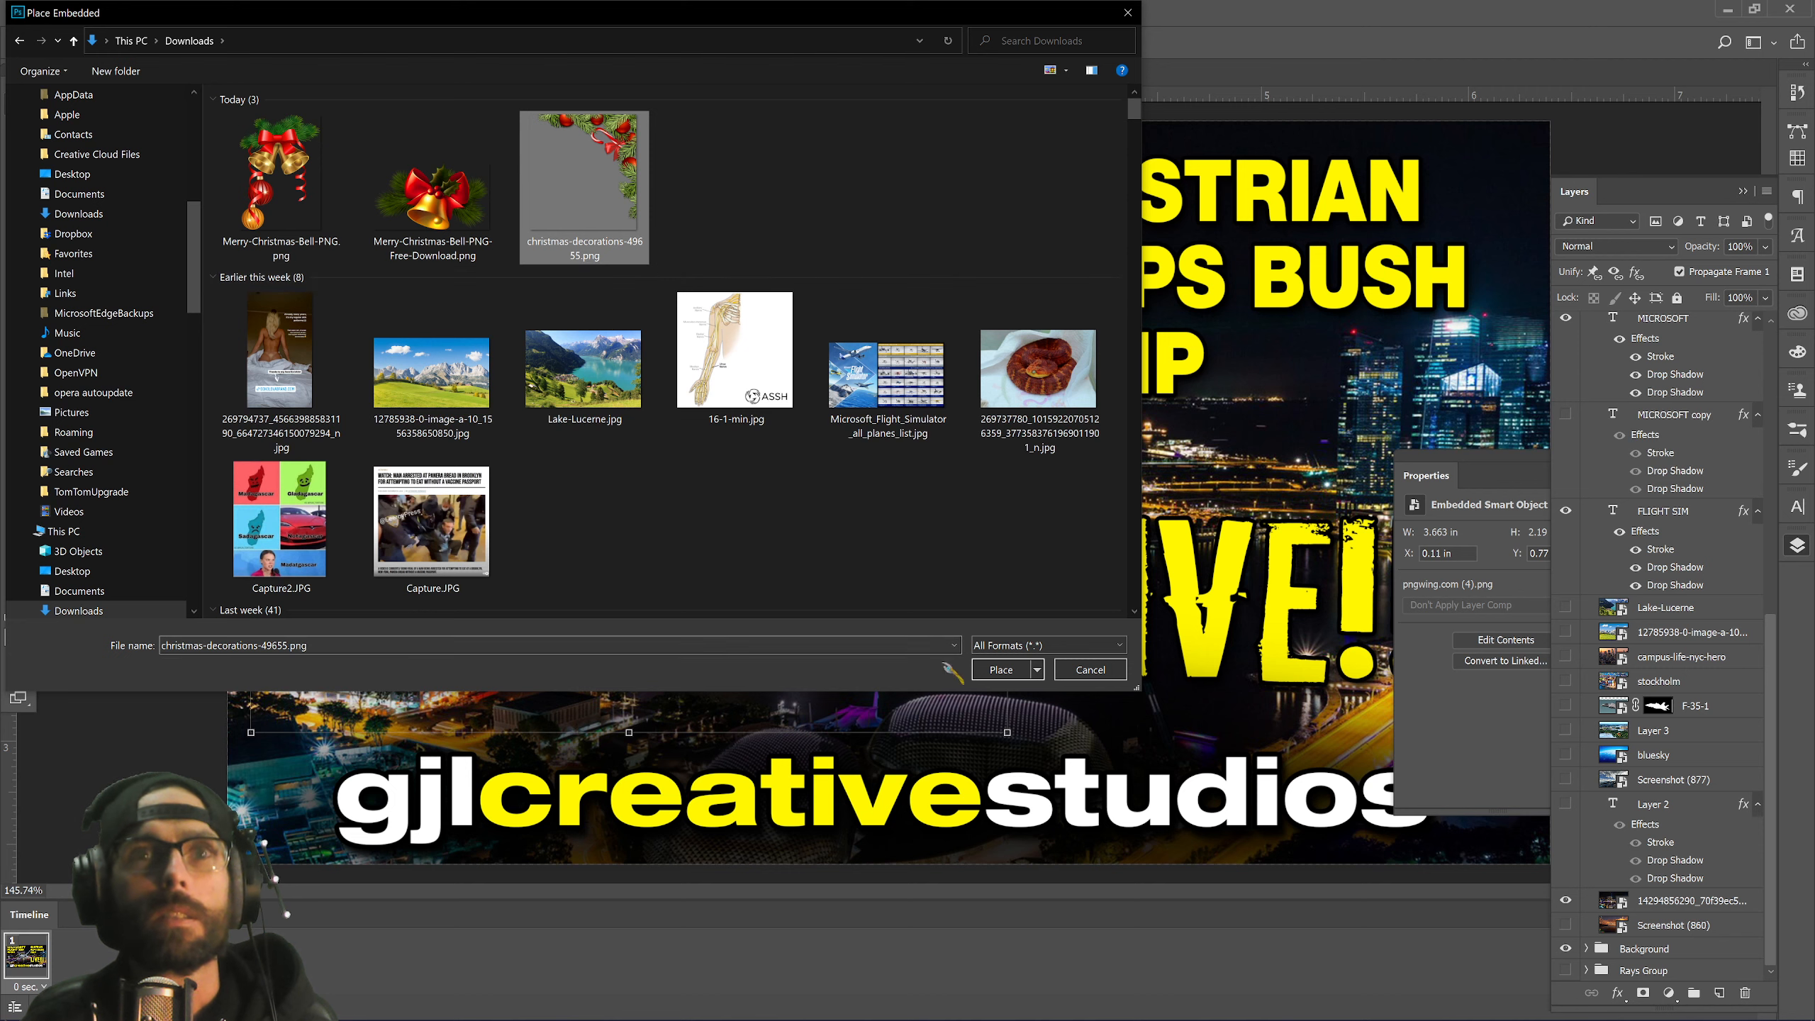
pyautogui.click(1001, 669)
pyautogui.moveTo(1100, 418); pyautogui.dragTo(1376, 413)
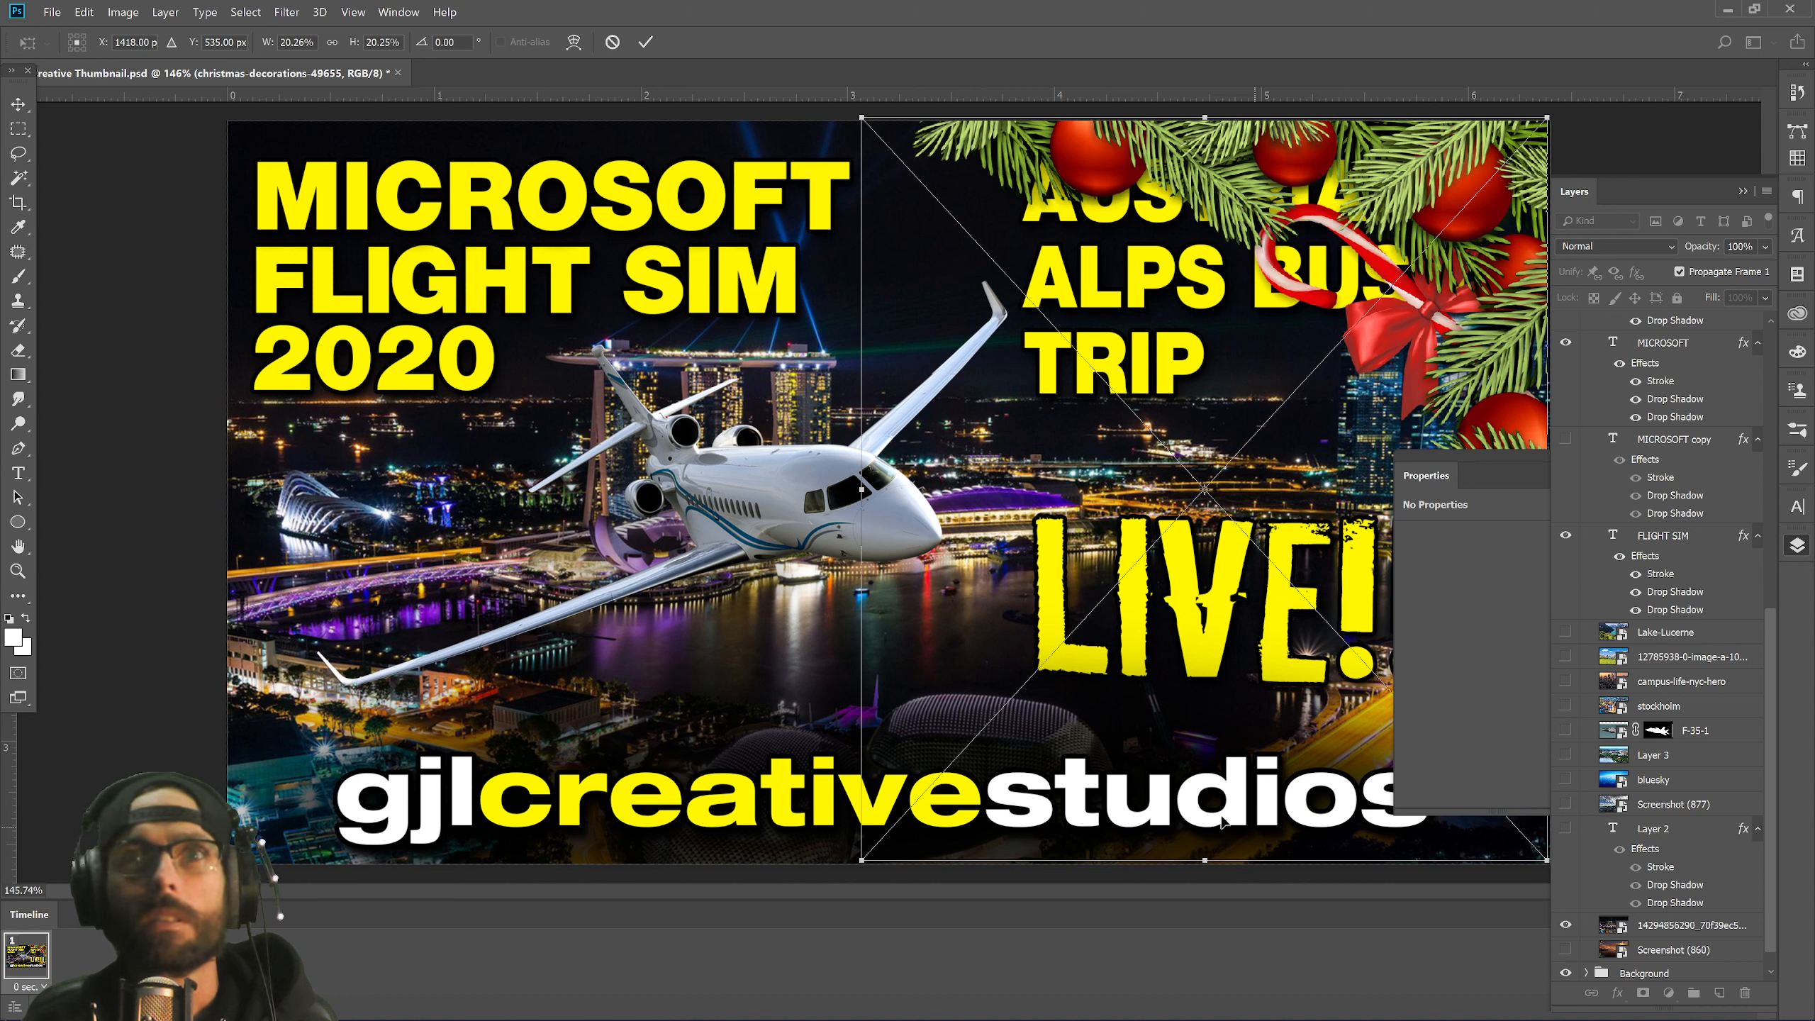
# Commit the placed garland and hide the night city and snake layers.
pyautogui.press('Return')
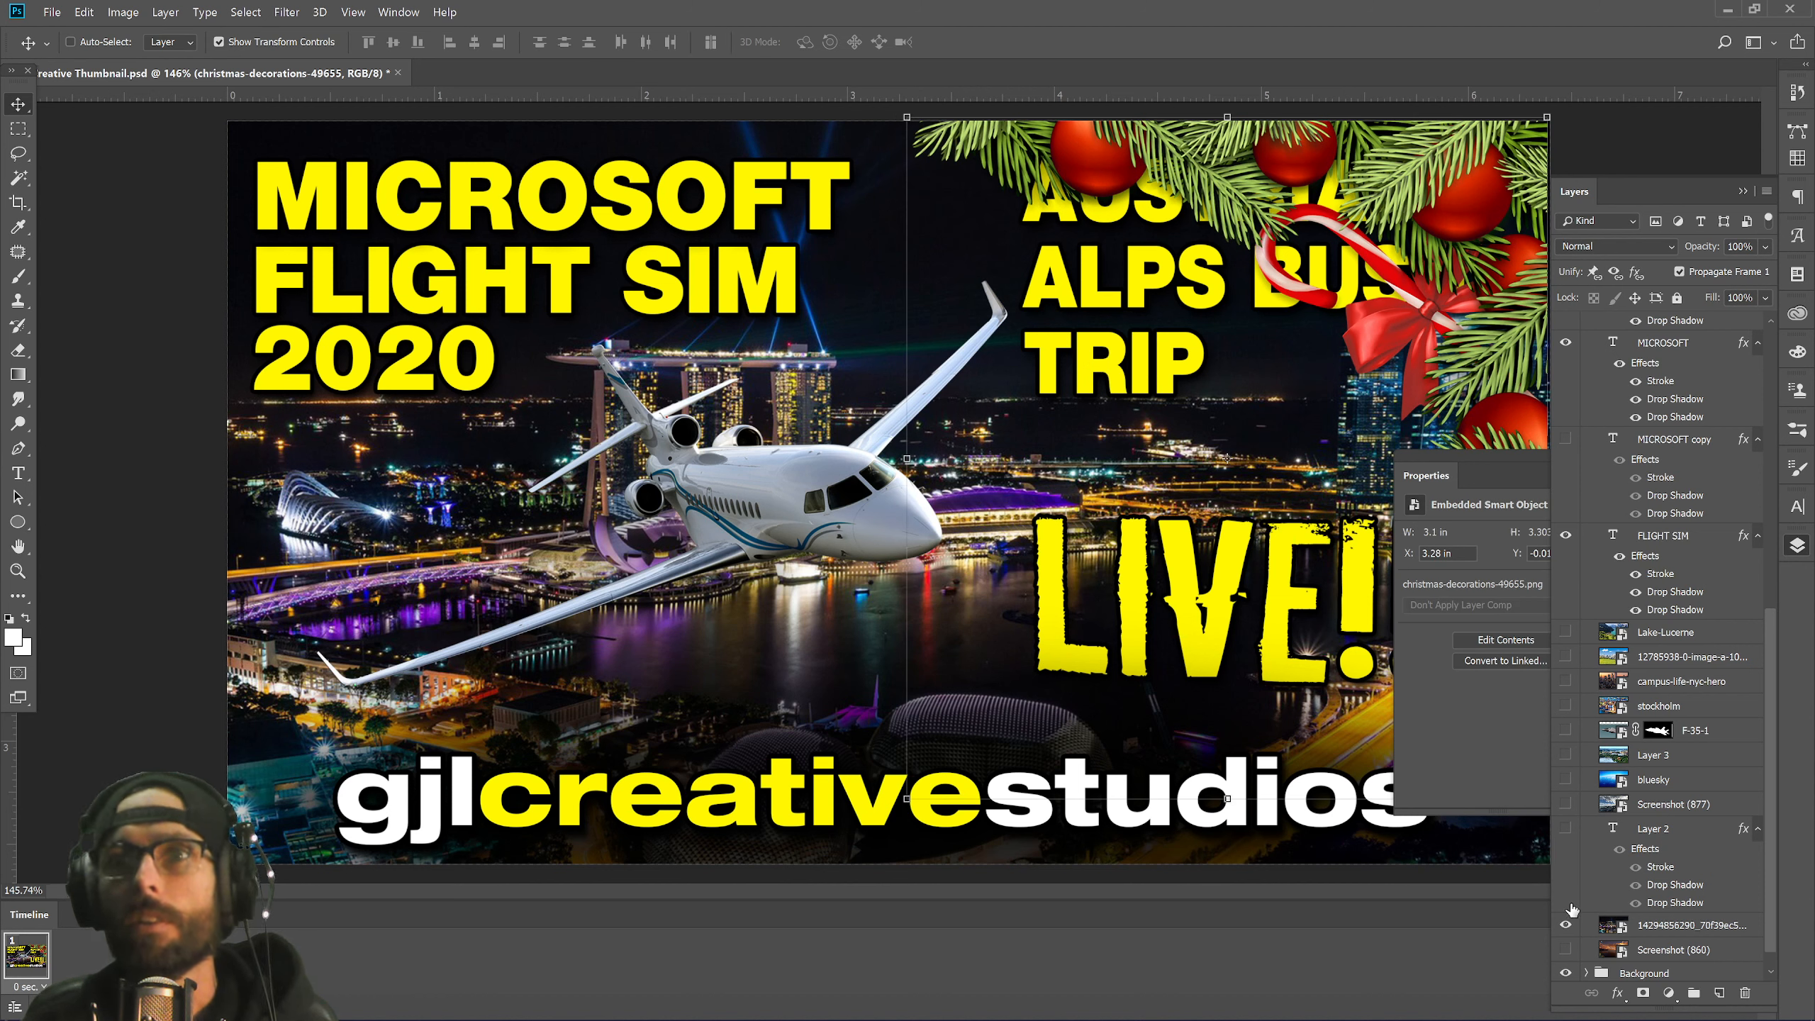
pyautogui.click(1565, 930)
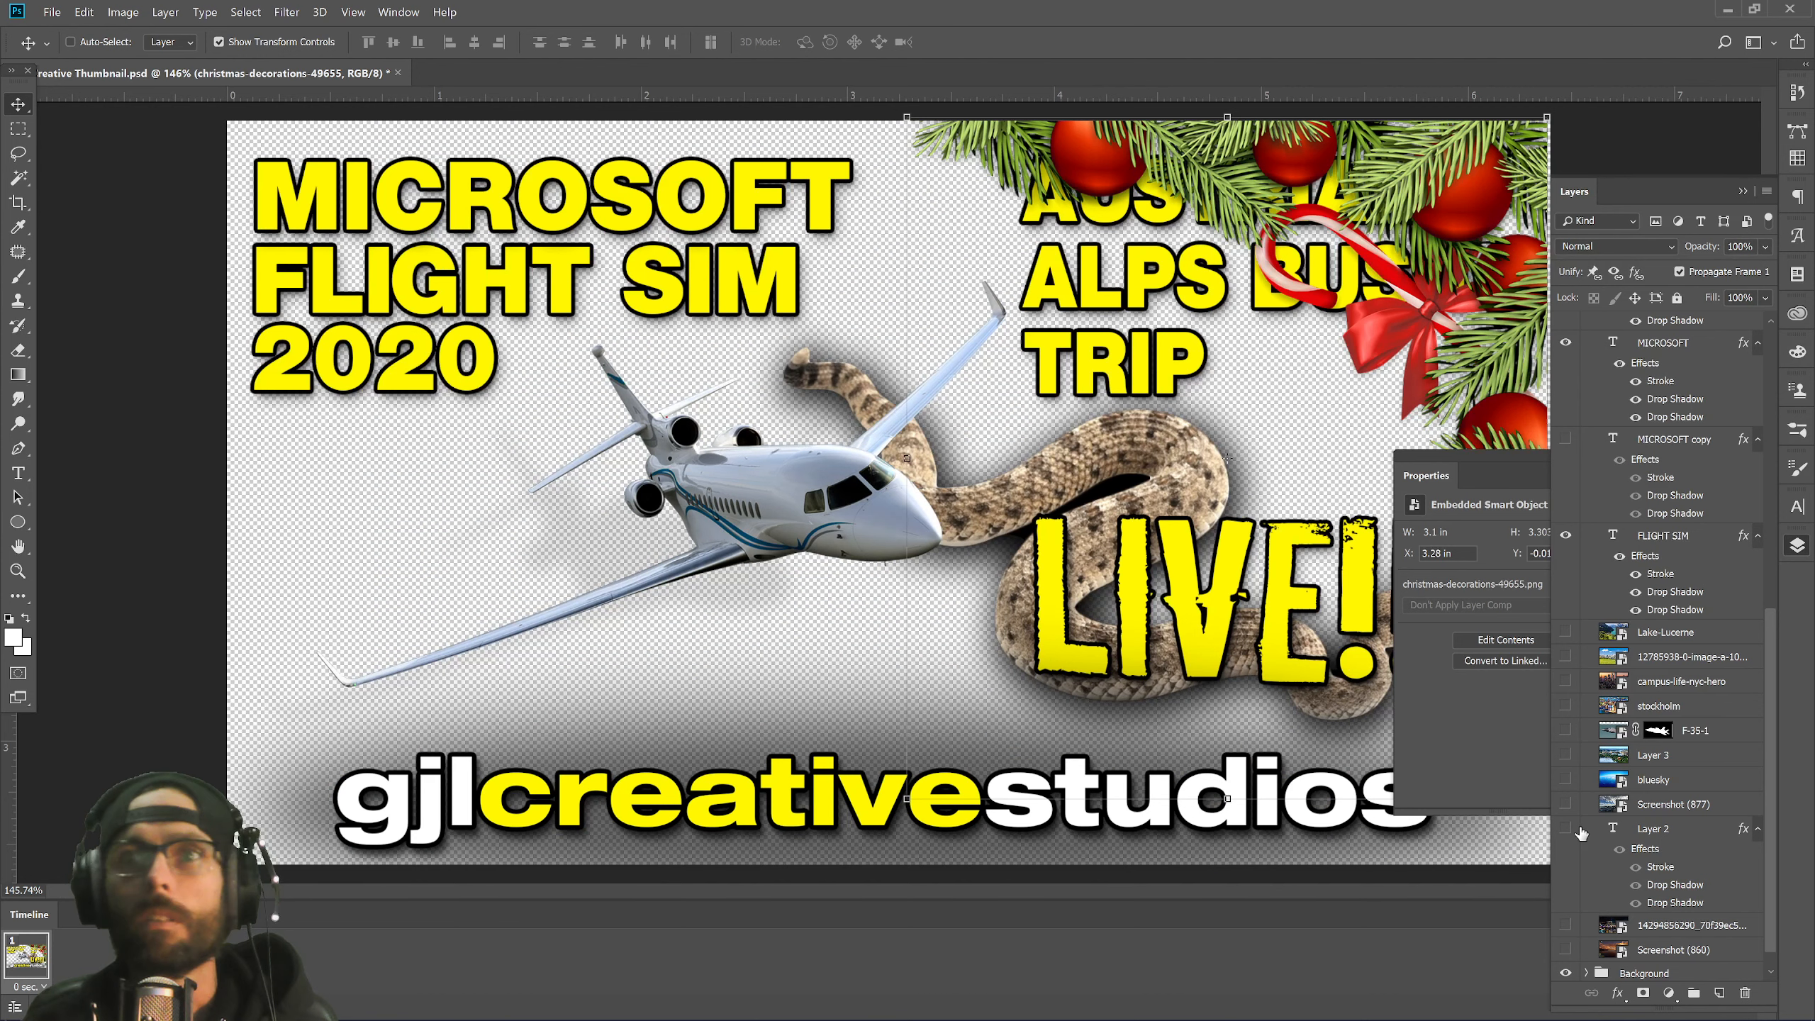
pyautogui.scroll(-1, 1580, 837)
pyautogui.moveTo(1601, 697); pyautogui.dragTo(1603, 987)
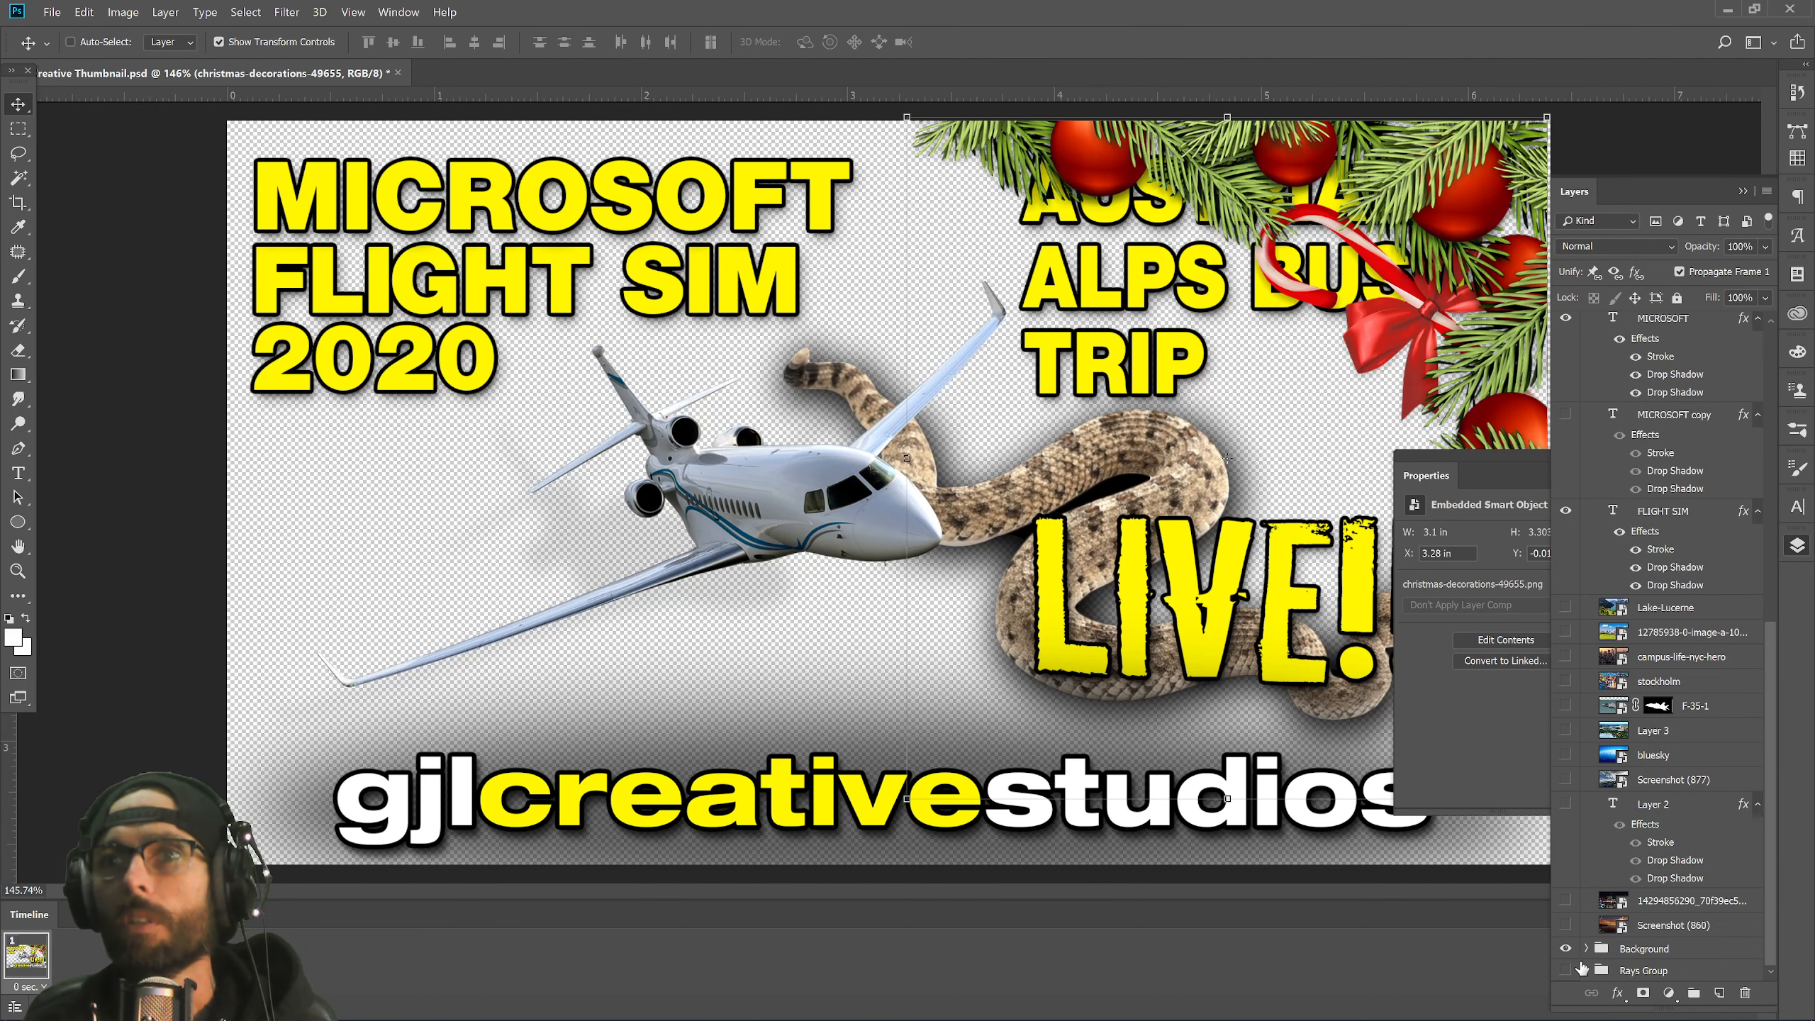
pyautogui.click(1570, 956)
# Move the photo layers from Lake-Lucerne to Screenshot (860) into the Background group.
pyautogui.click(1585, 949)
pyautogui.scroll(-2, 1608, 886)
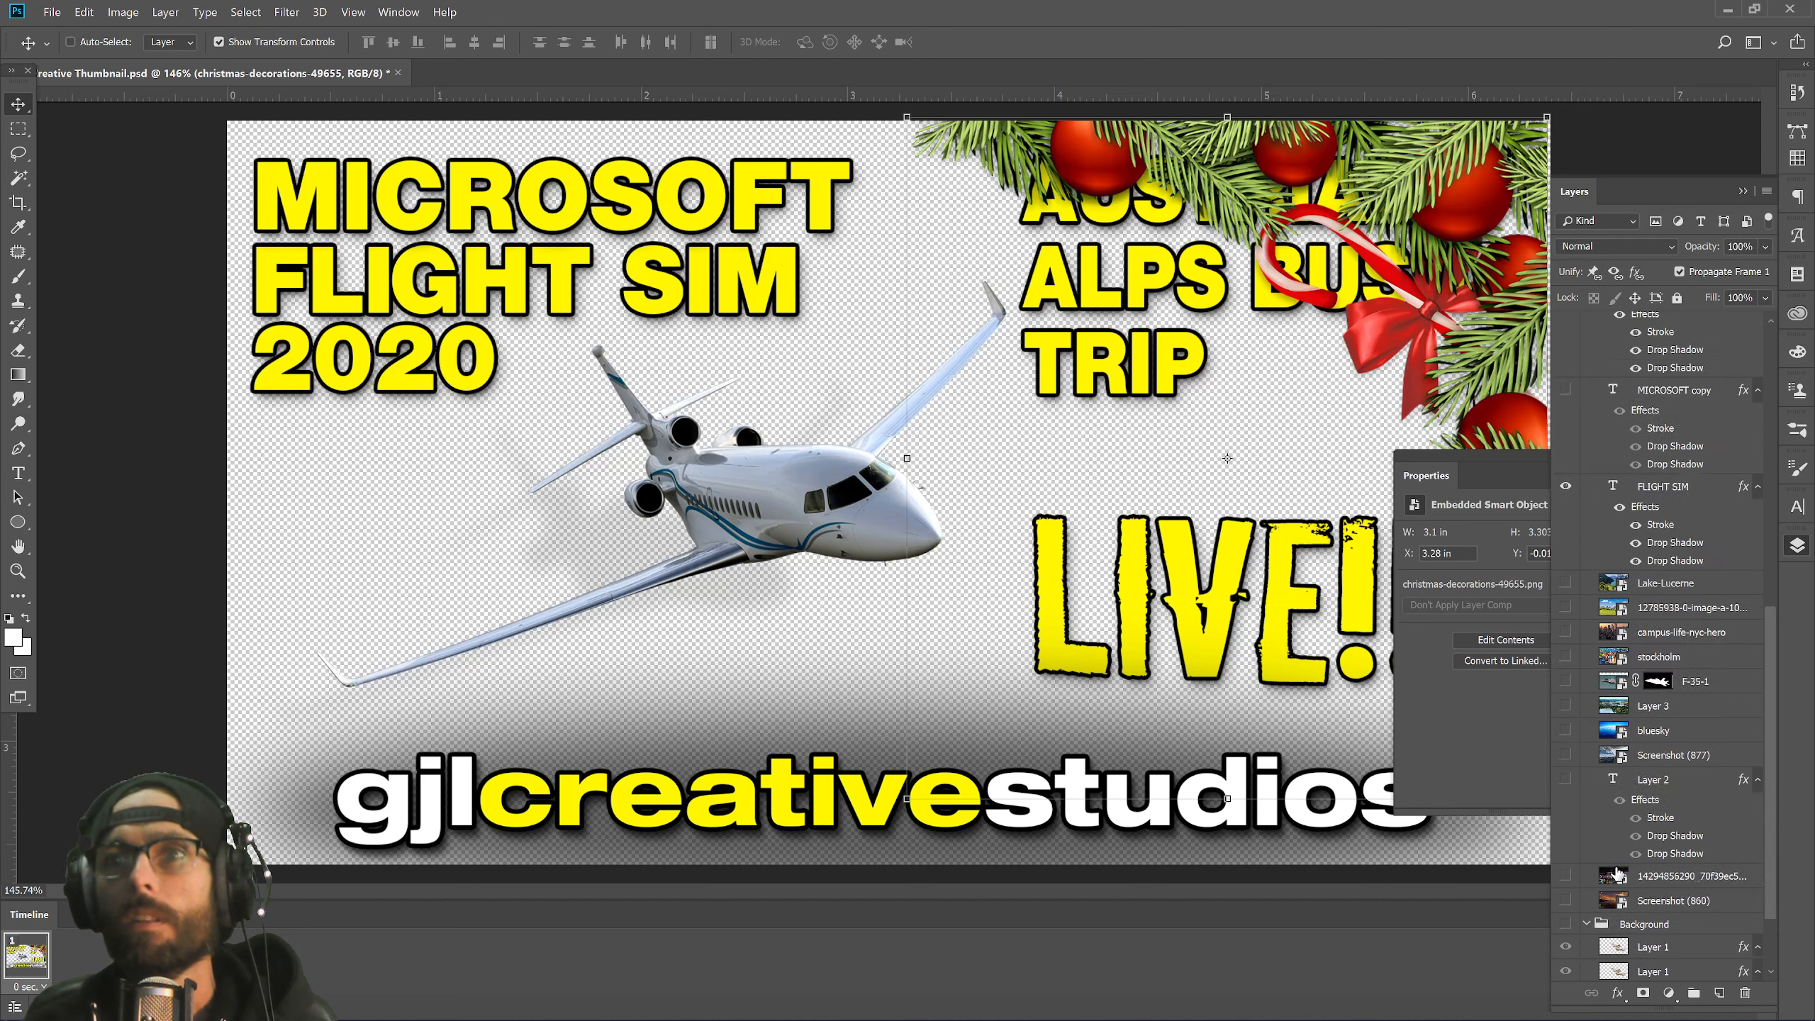
pyautogui.click(1659, 494)
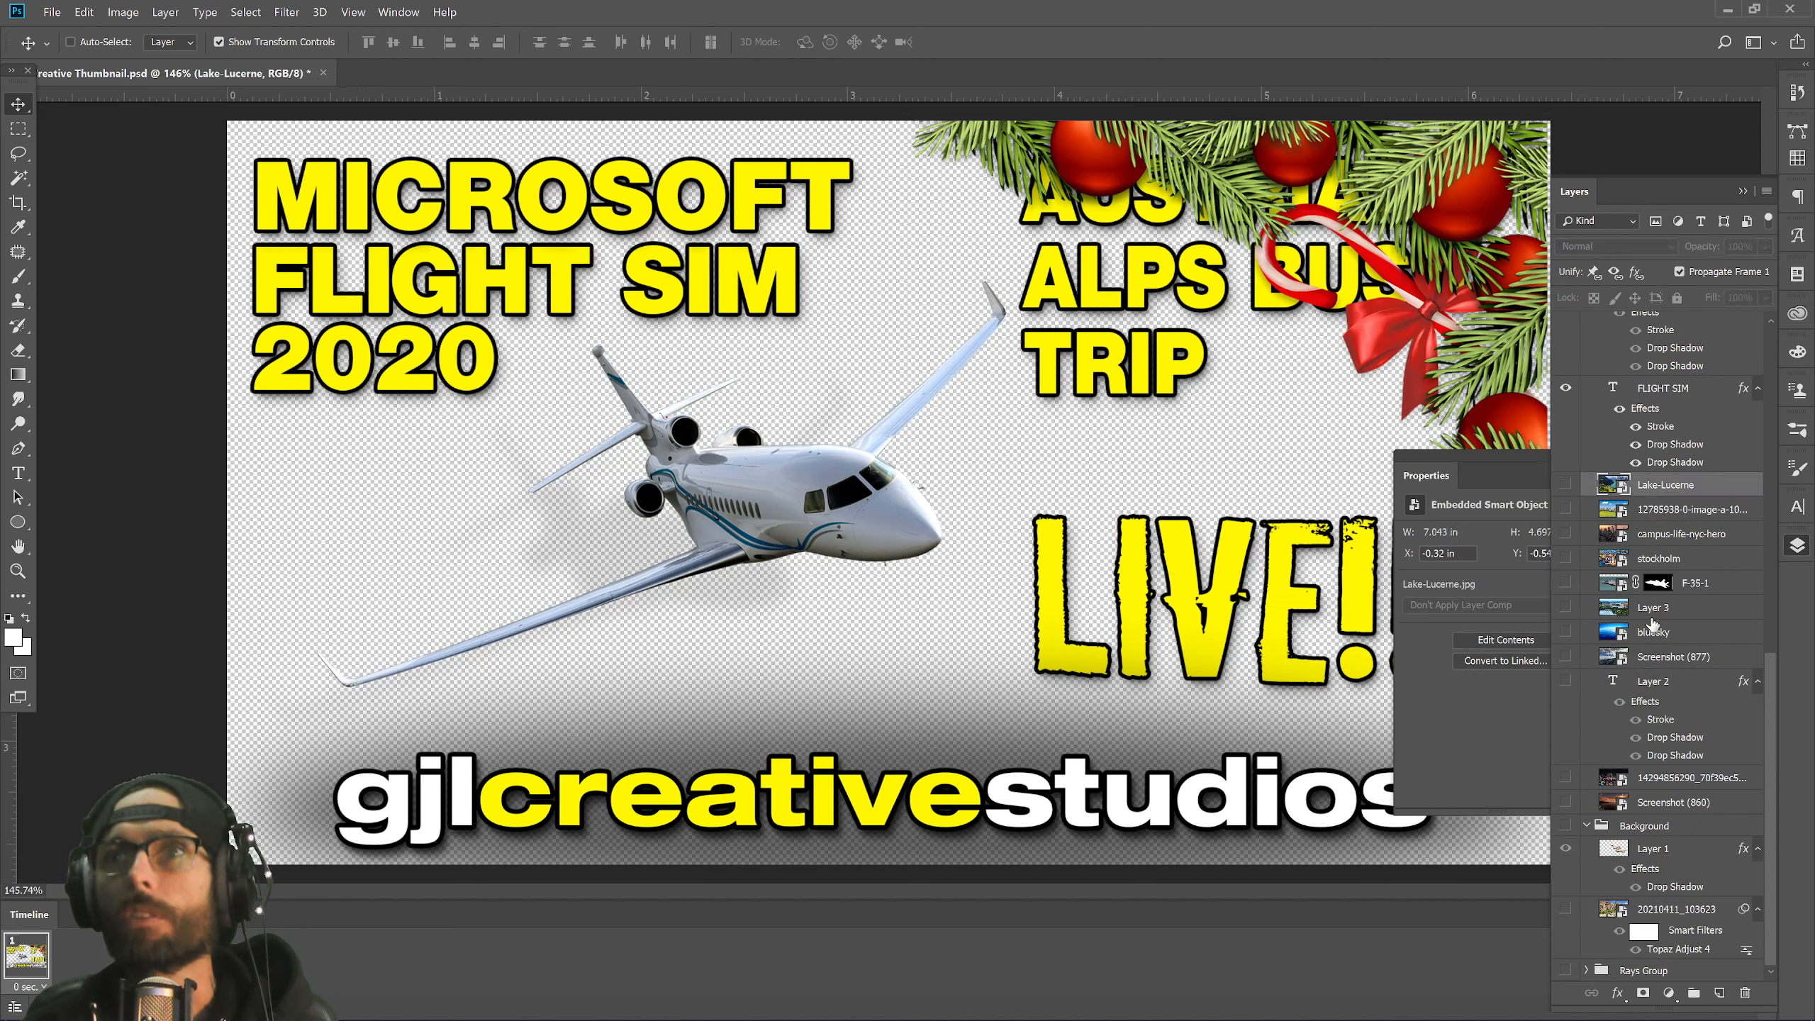
pyautogui.keyDown('shift'); pyautogui.click(1699, 806); pyautogui.keyUp('shift')
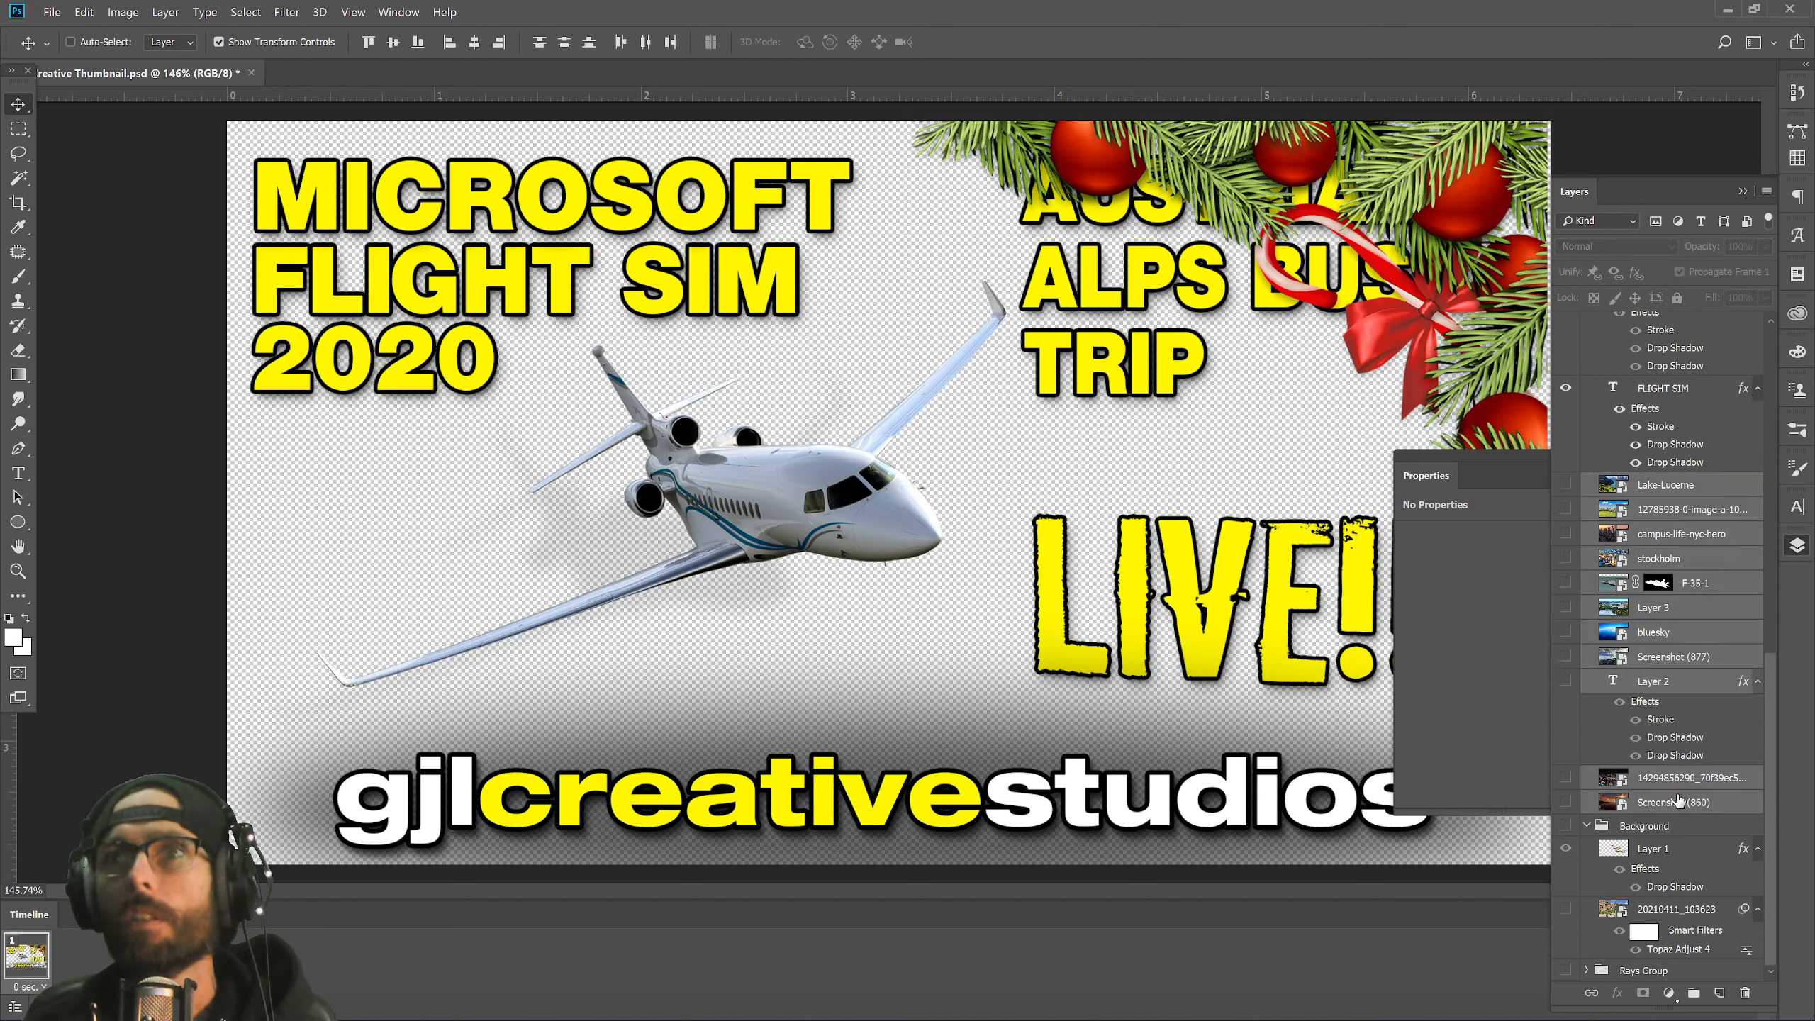
pyautogui.moveTo(1676, 814); pyautogui.dragTo(1671, 852)
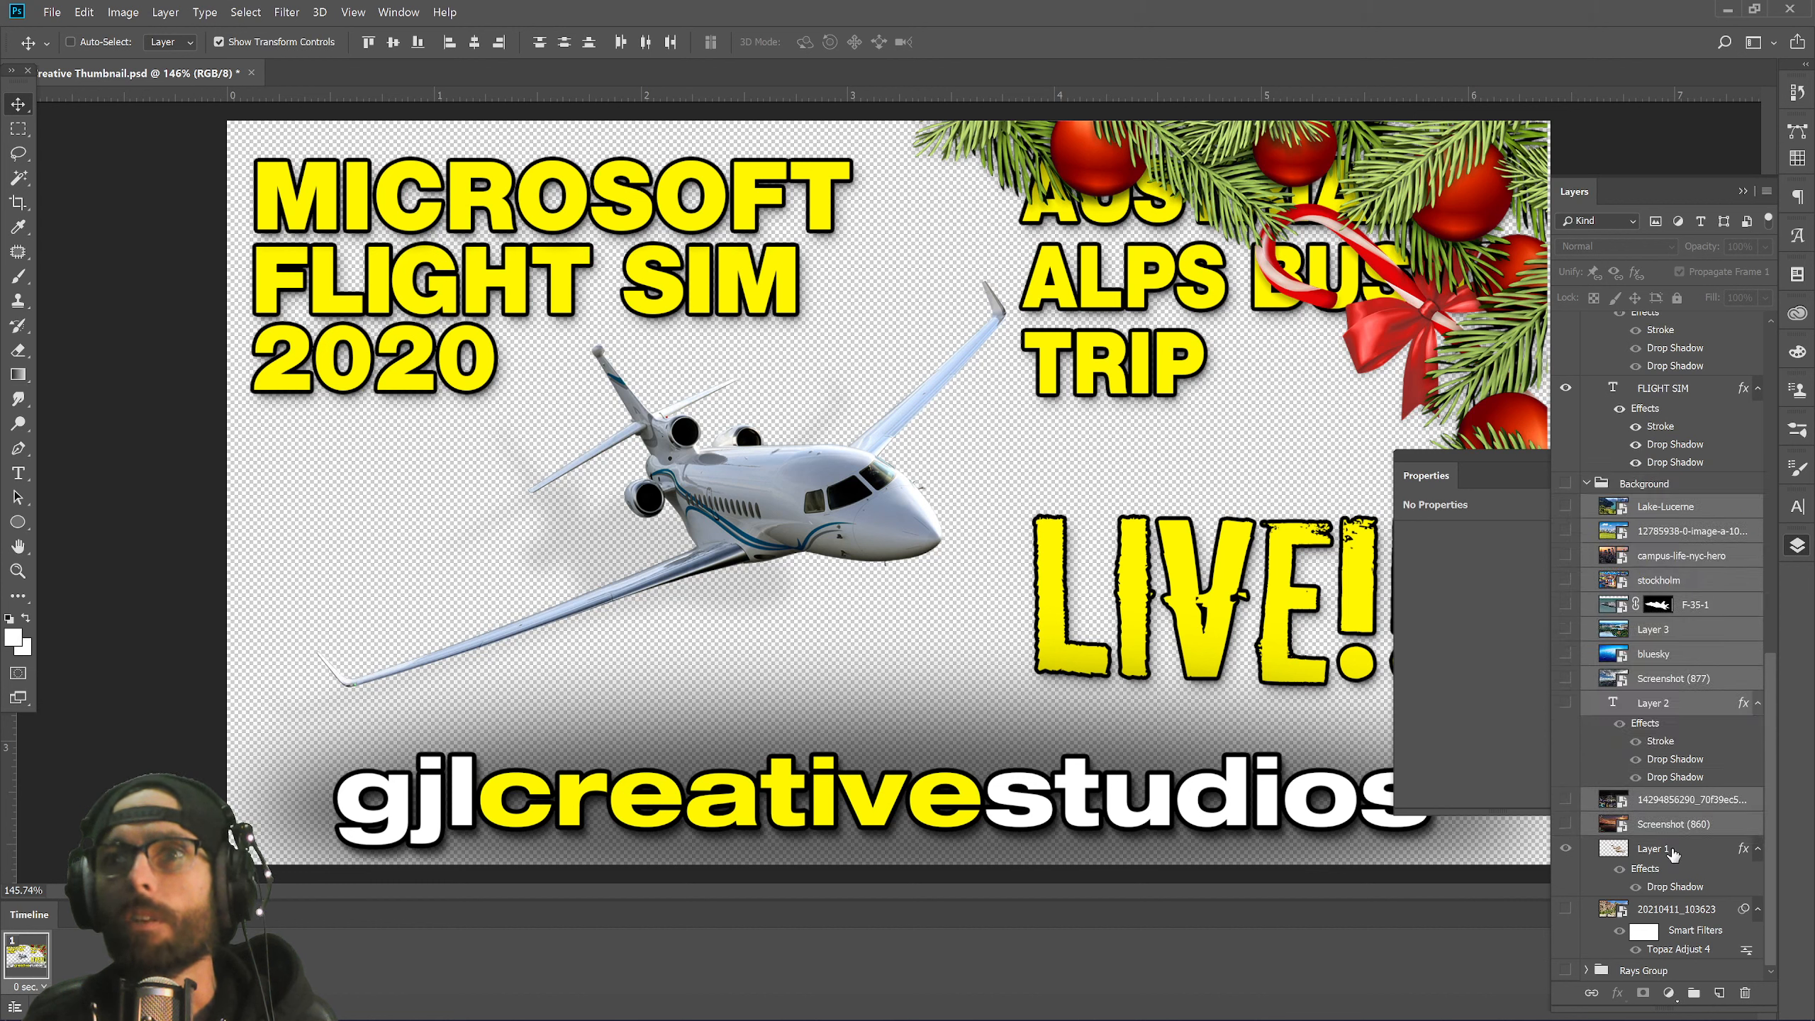
# Expand the Background group and select the Lake-Lucerne layer.
pyautogui.click(1586, 485)
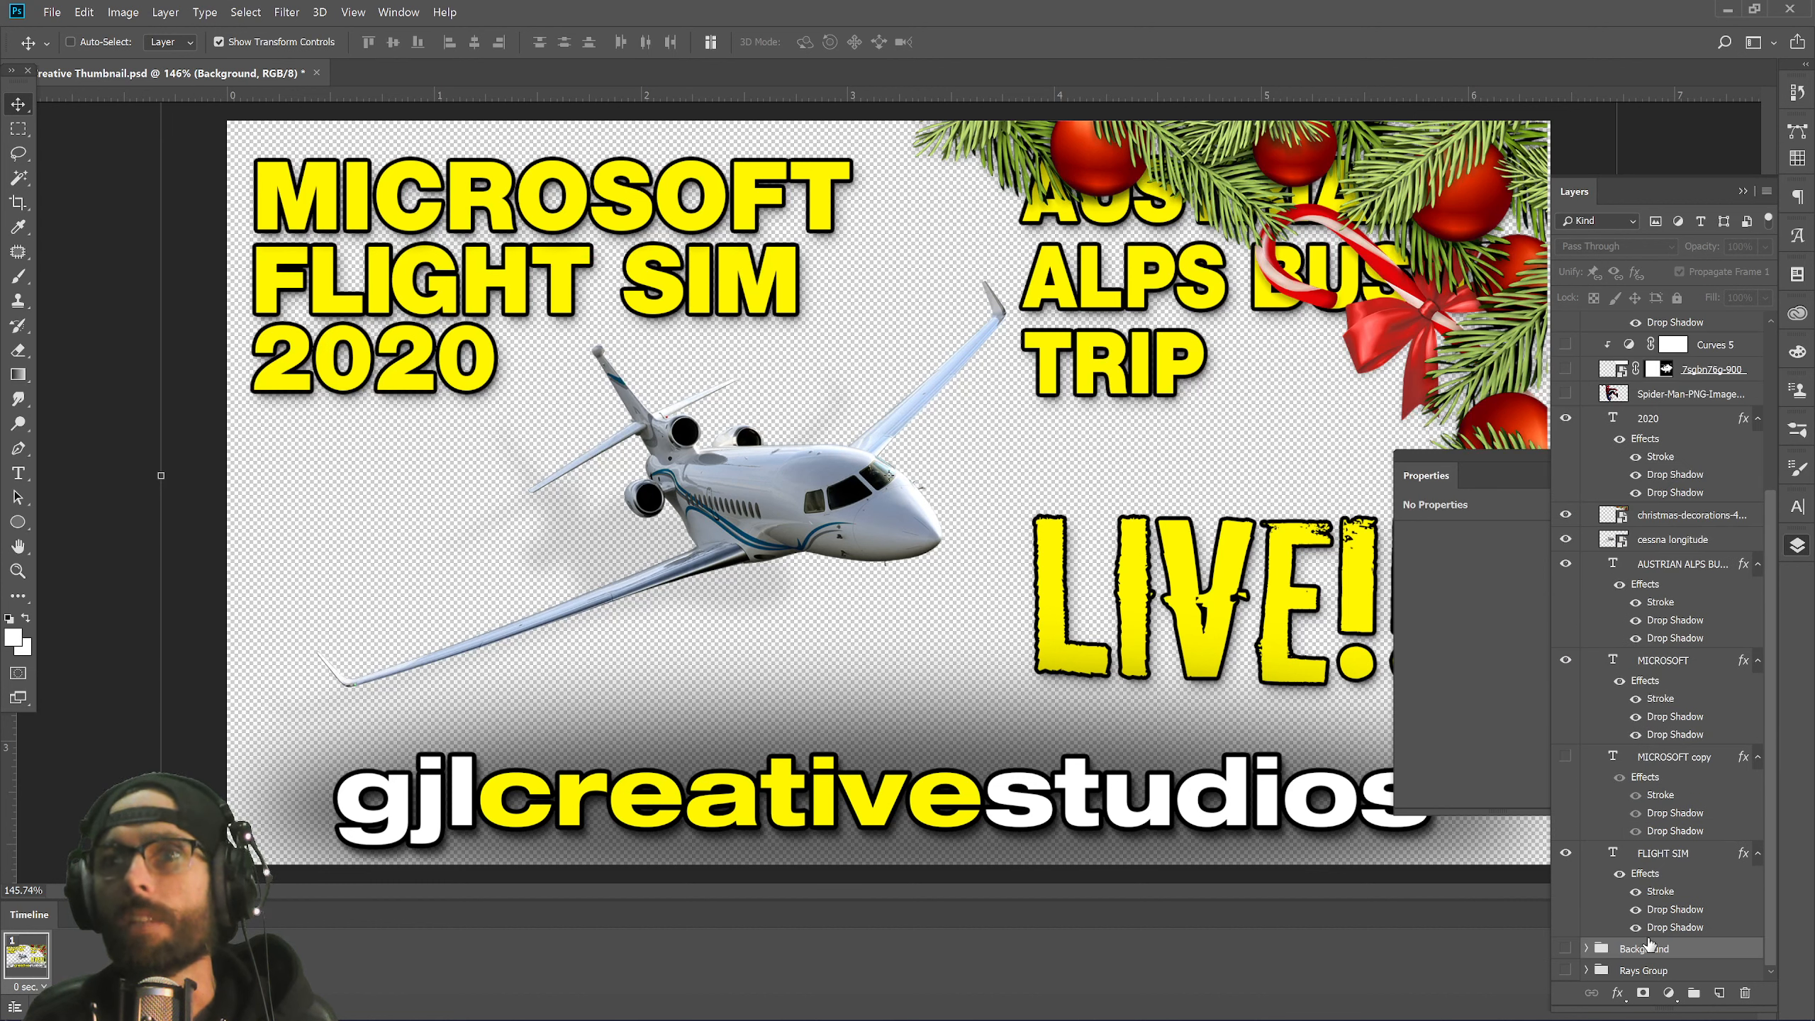
pyautogui.click(1585, 948)
pyautogui.scroll(-4, 1666, 698)
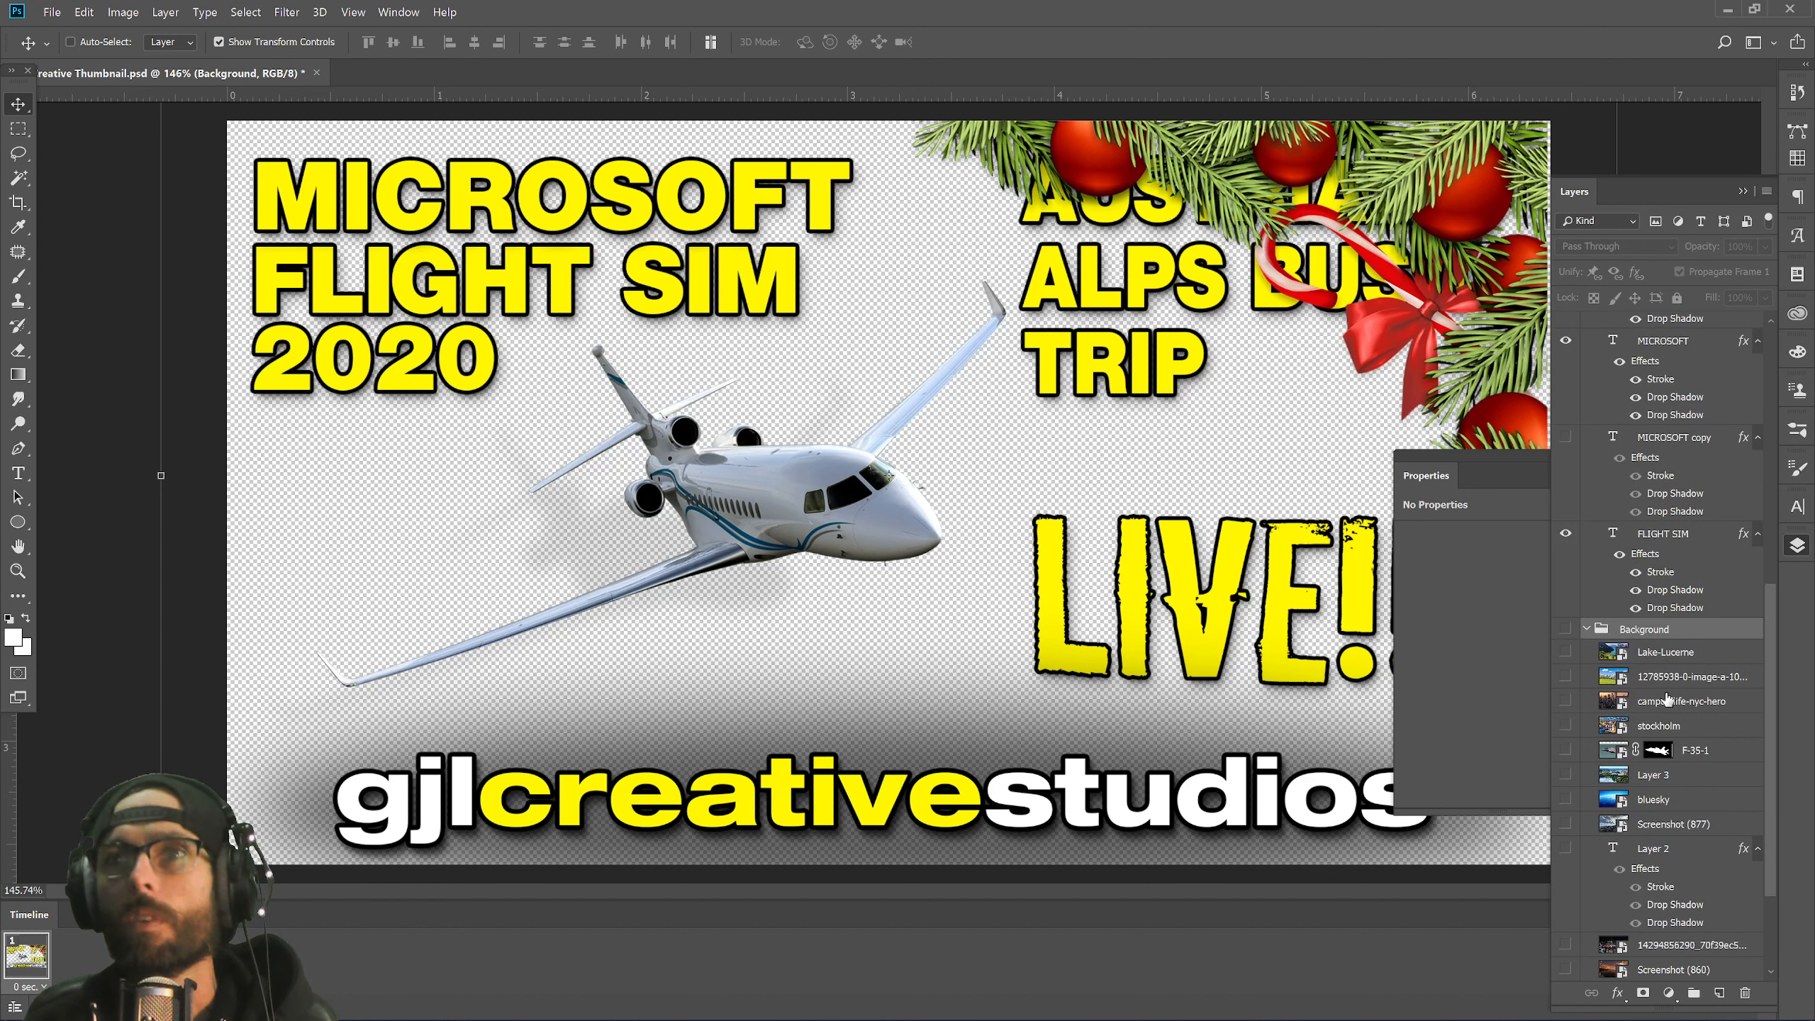
pyautogui.click(1677, 651)
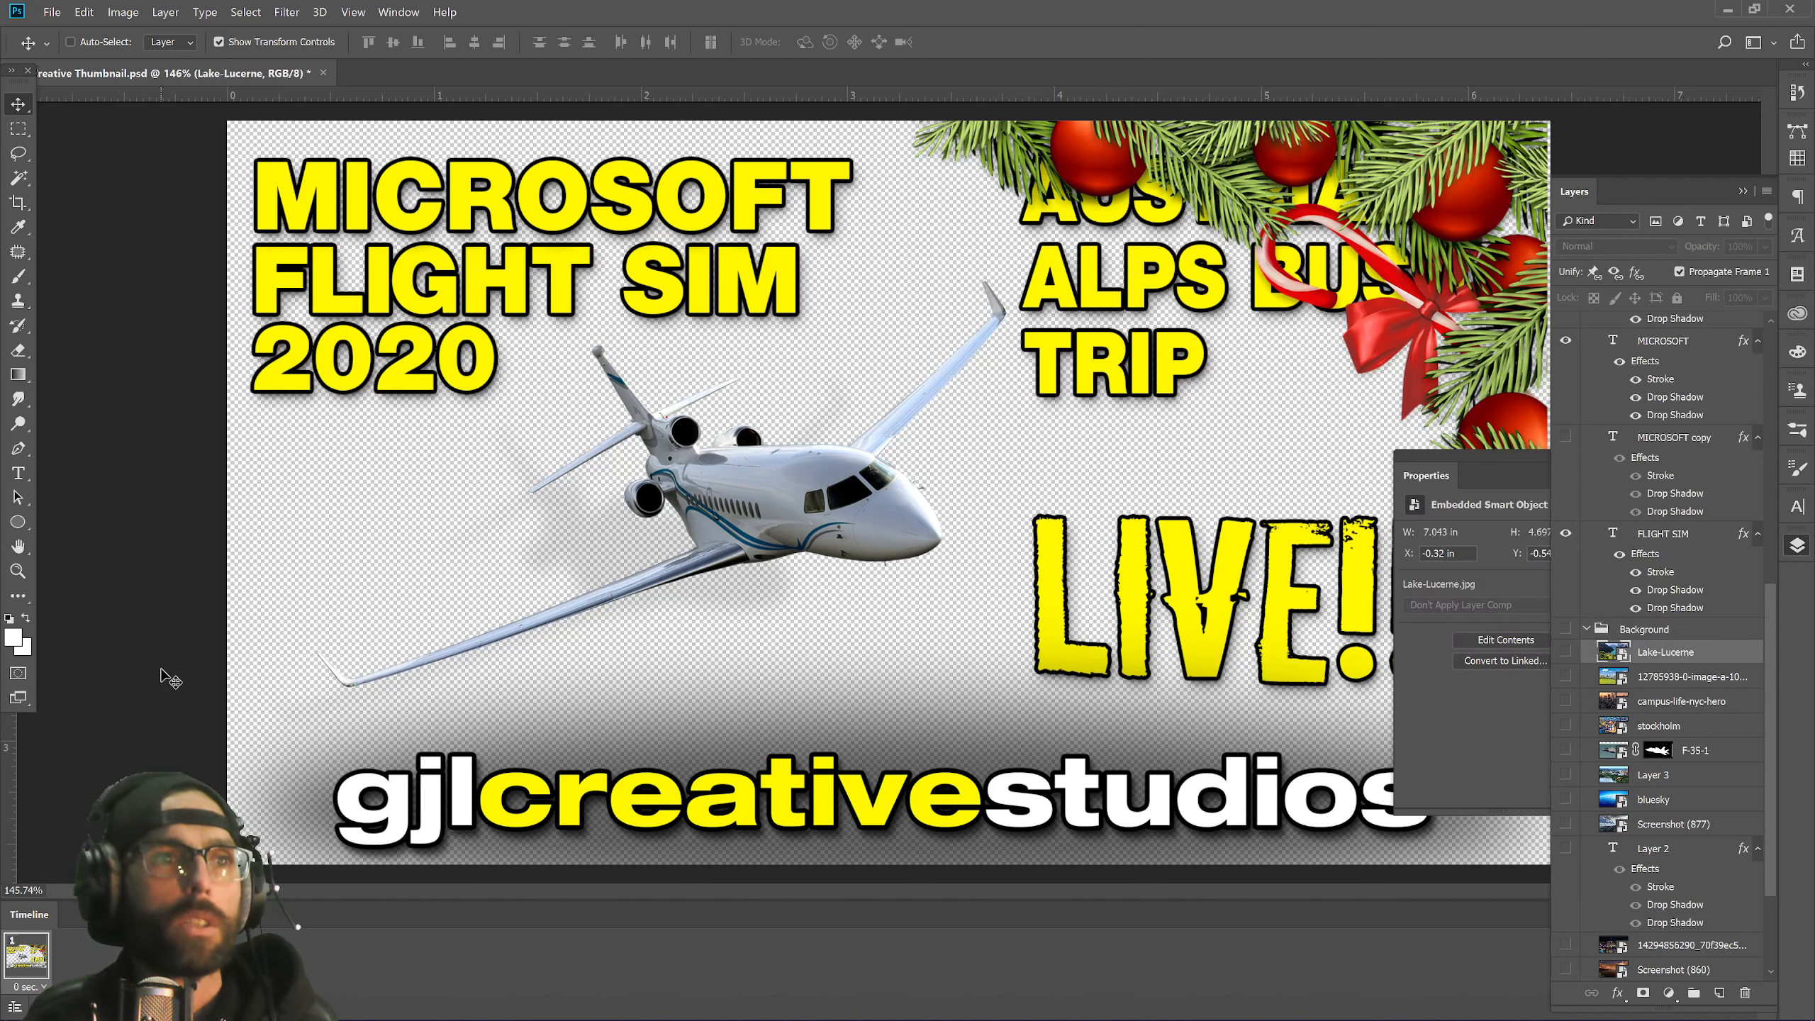
# Place the Merry Christmas bell image and make the Background group visible again.
pyautogui.click(52, 12)
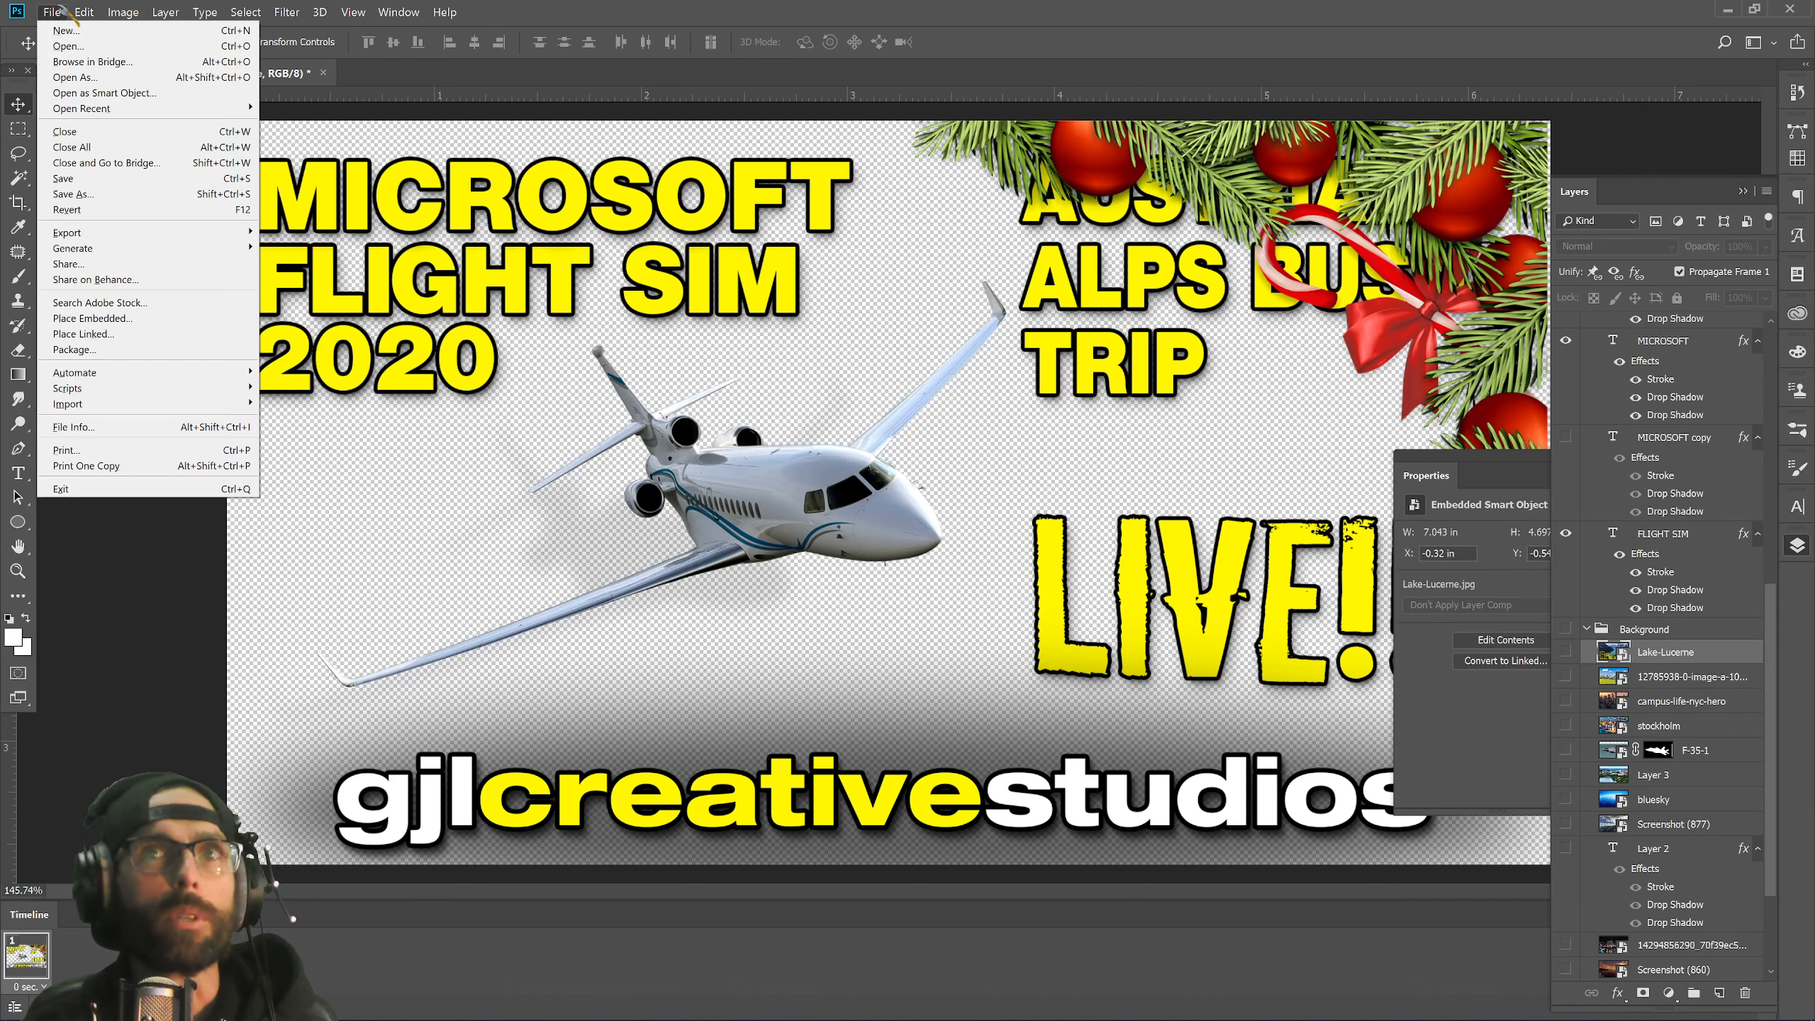
pyautogui.click(100, 318)
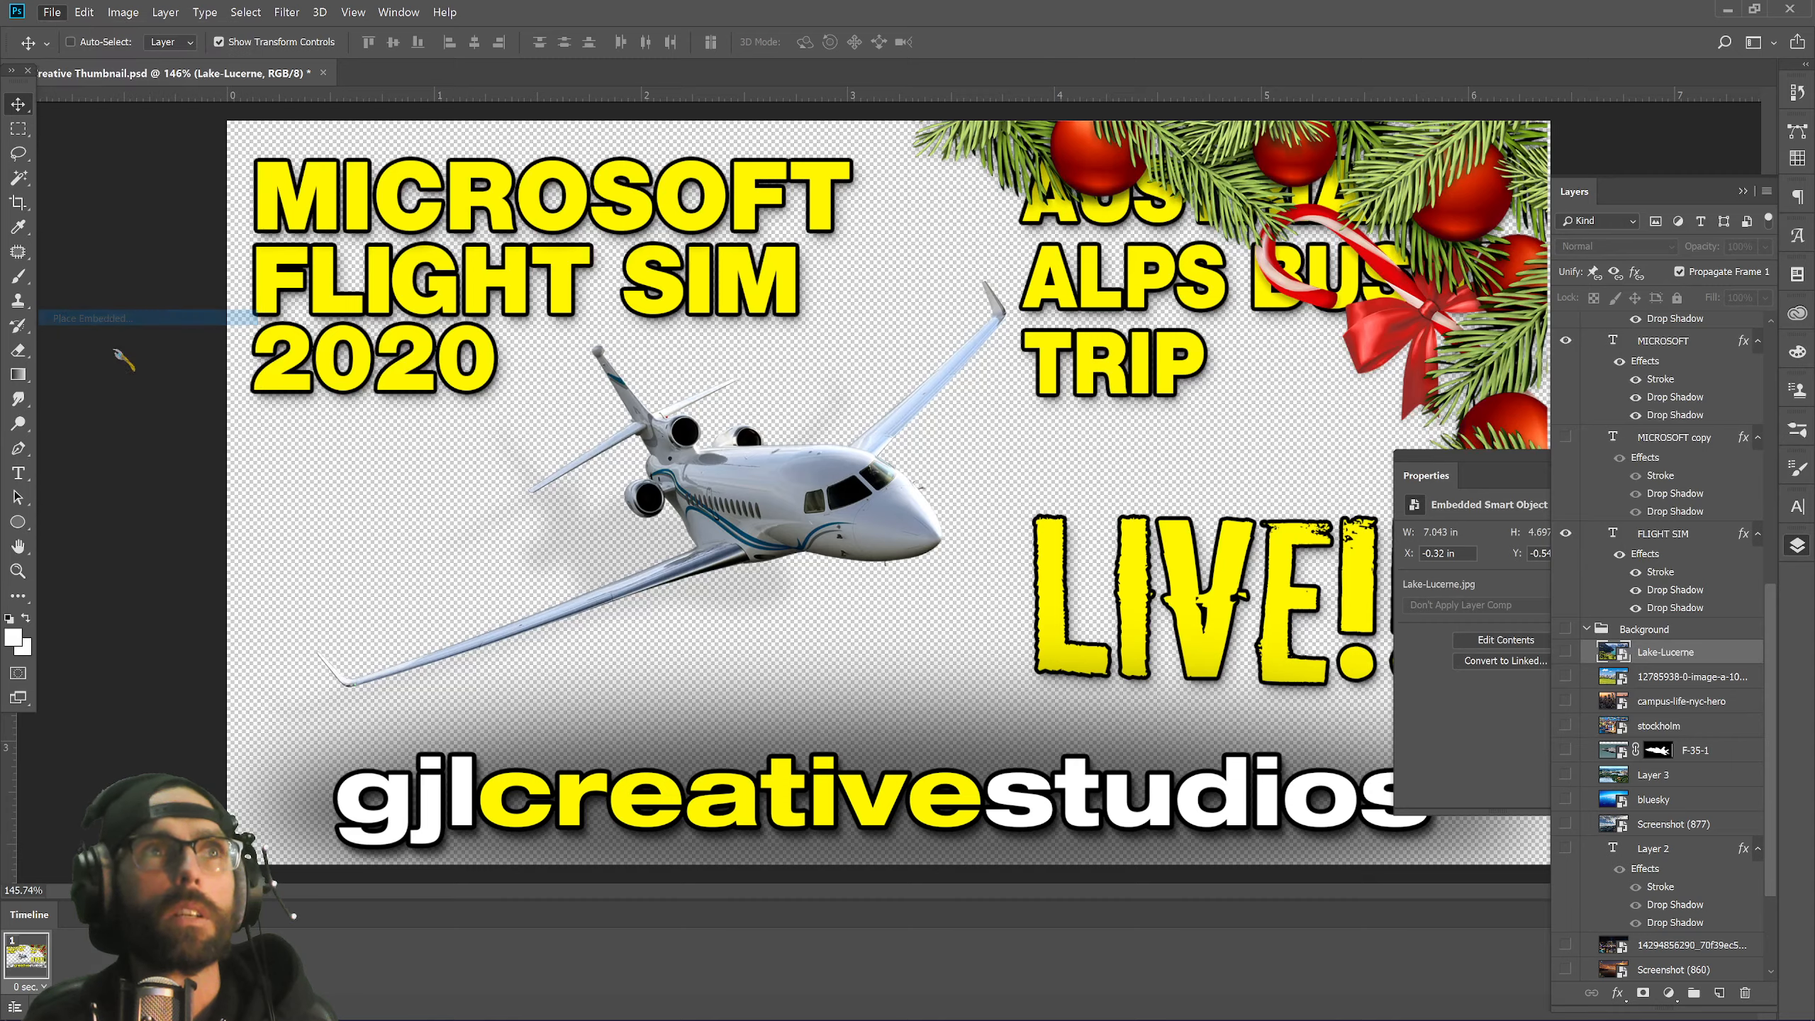
pyautogui.click(461, 213)
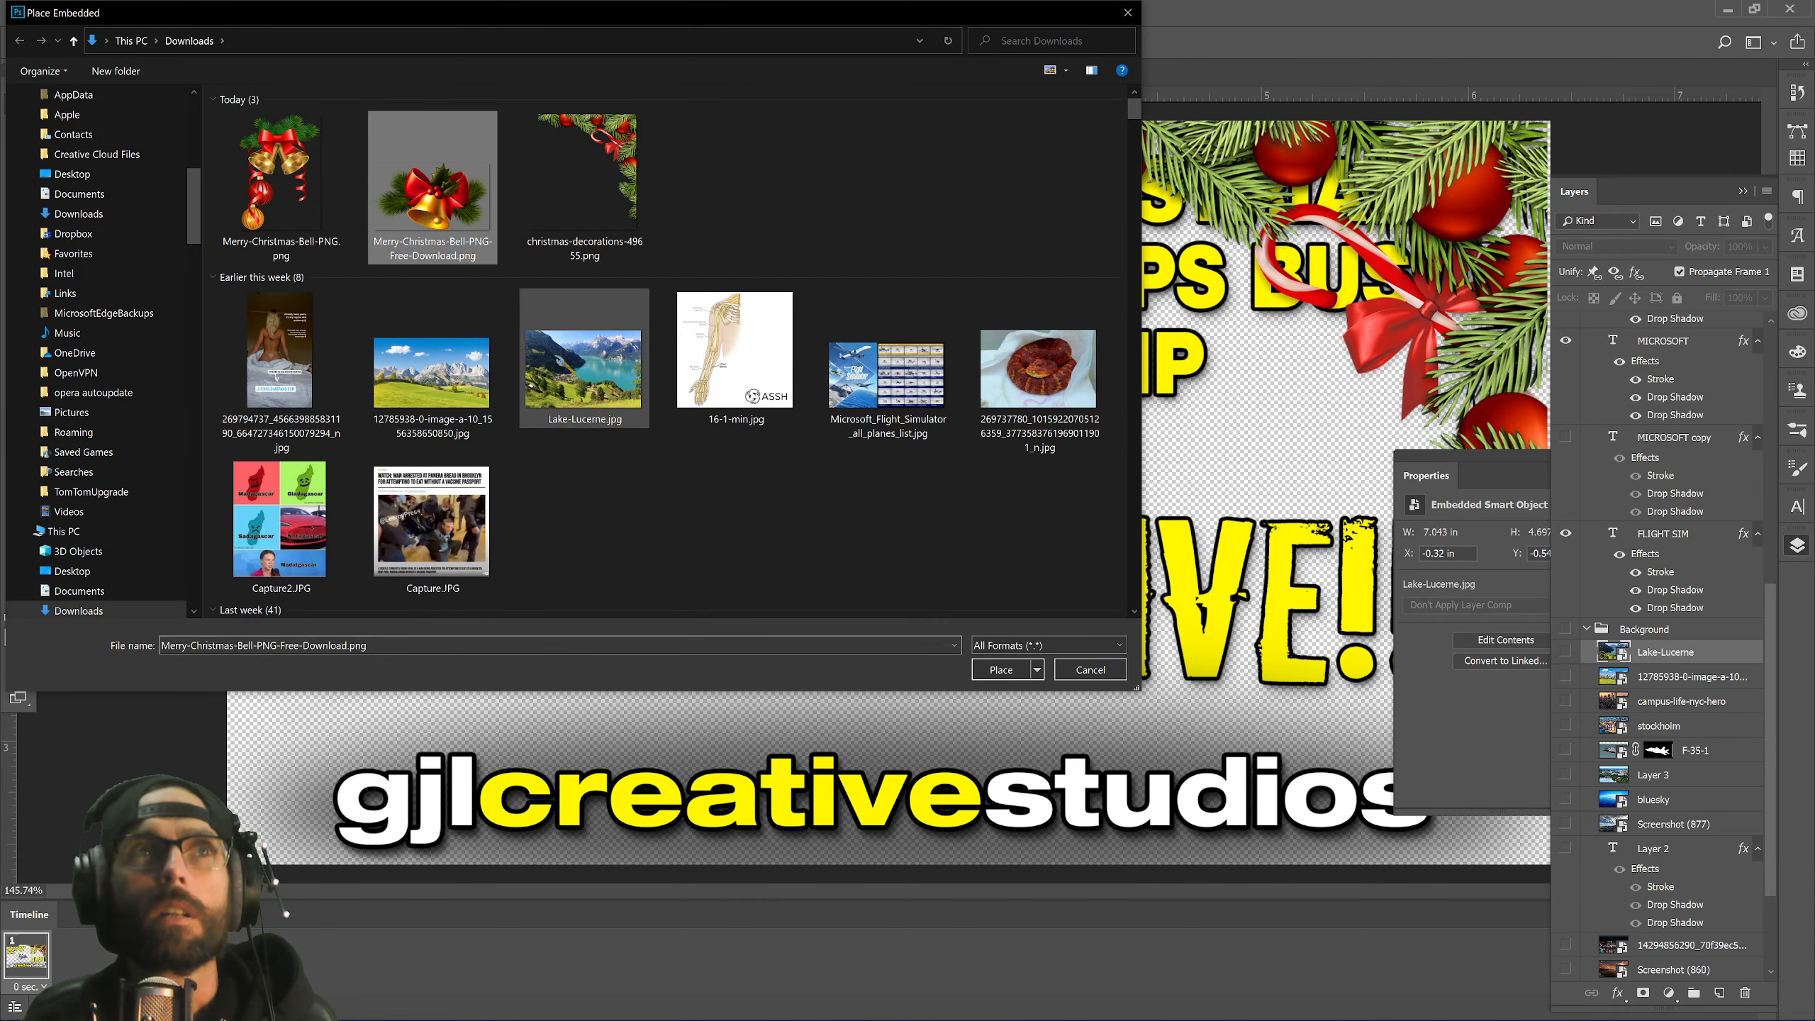
pyautogui.click(1001, 669)
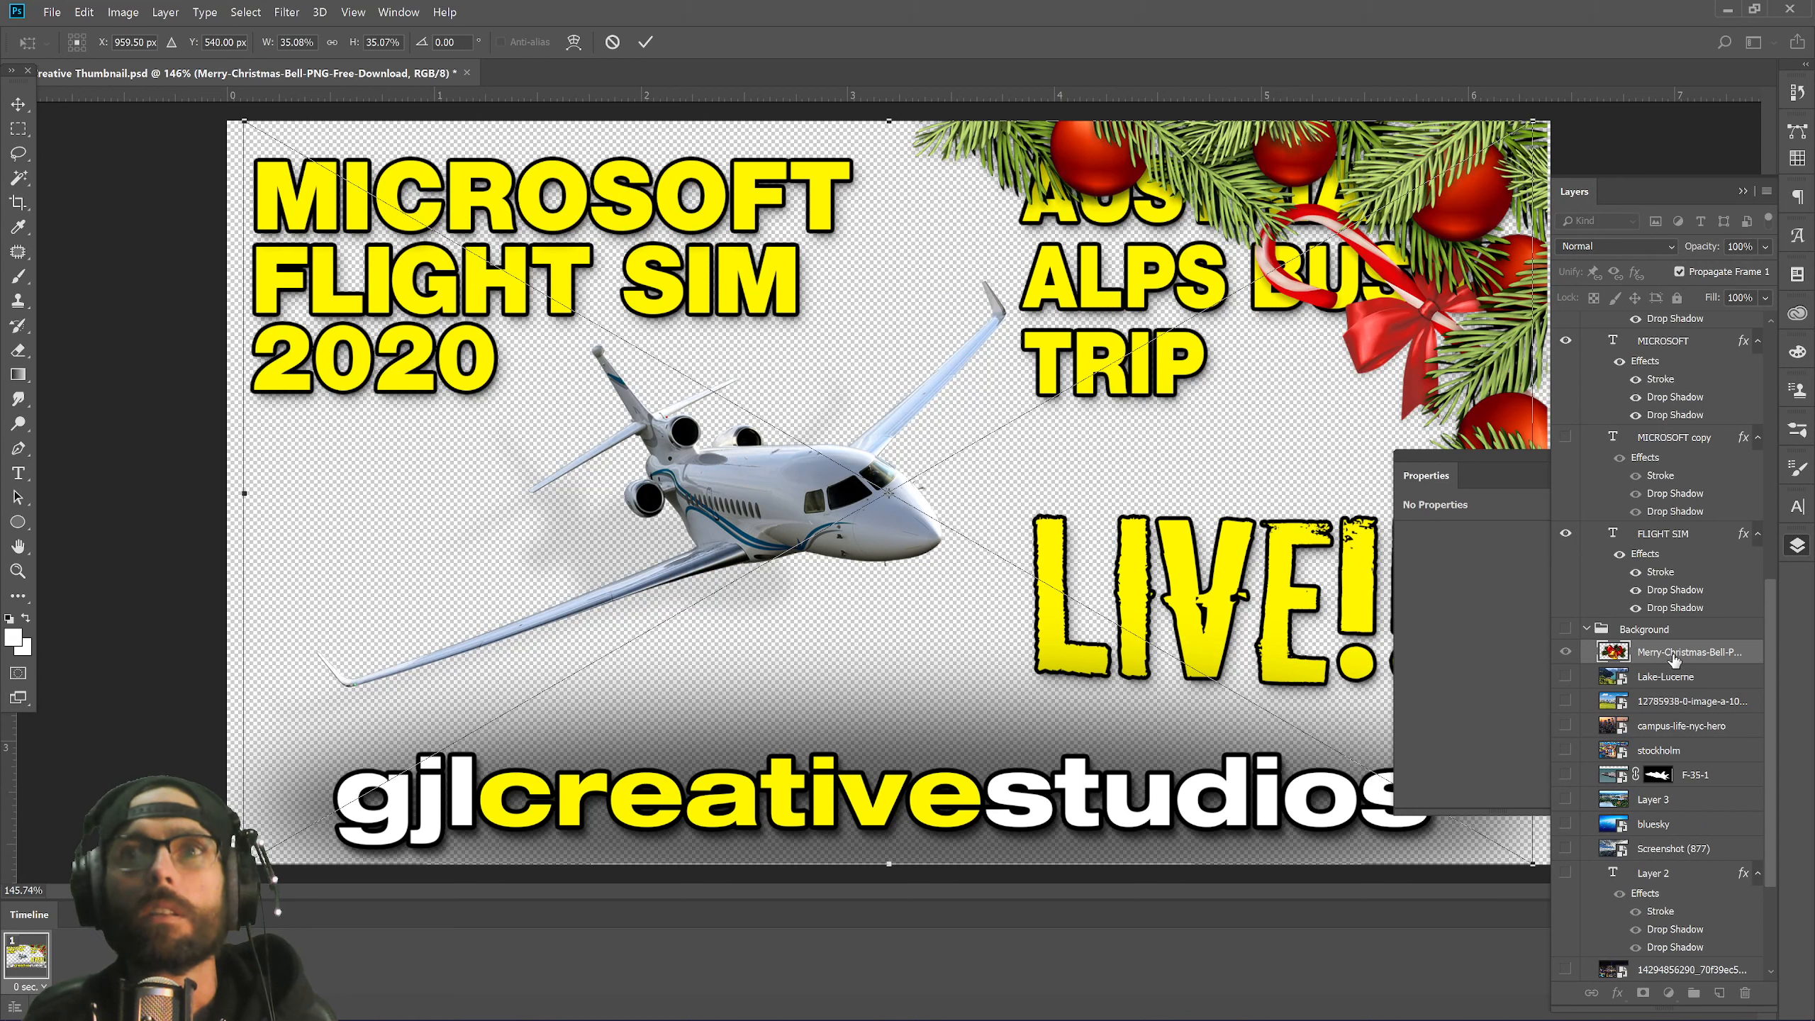
pyautogui.press('Return')
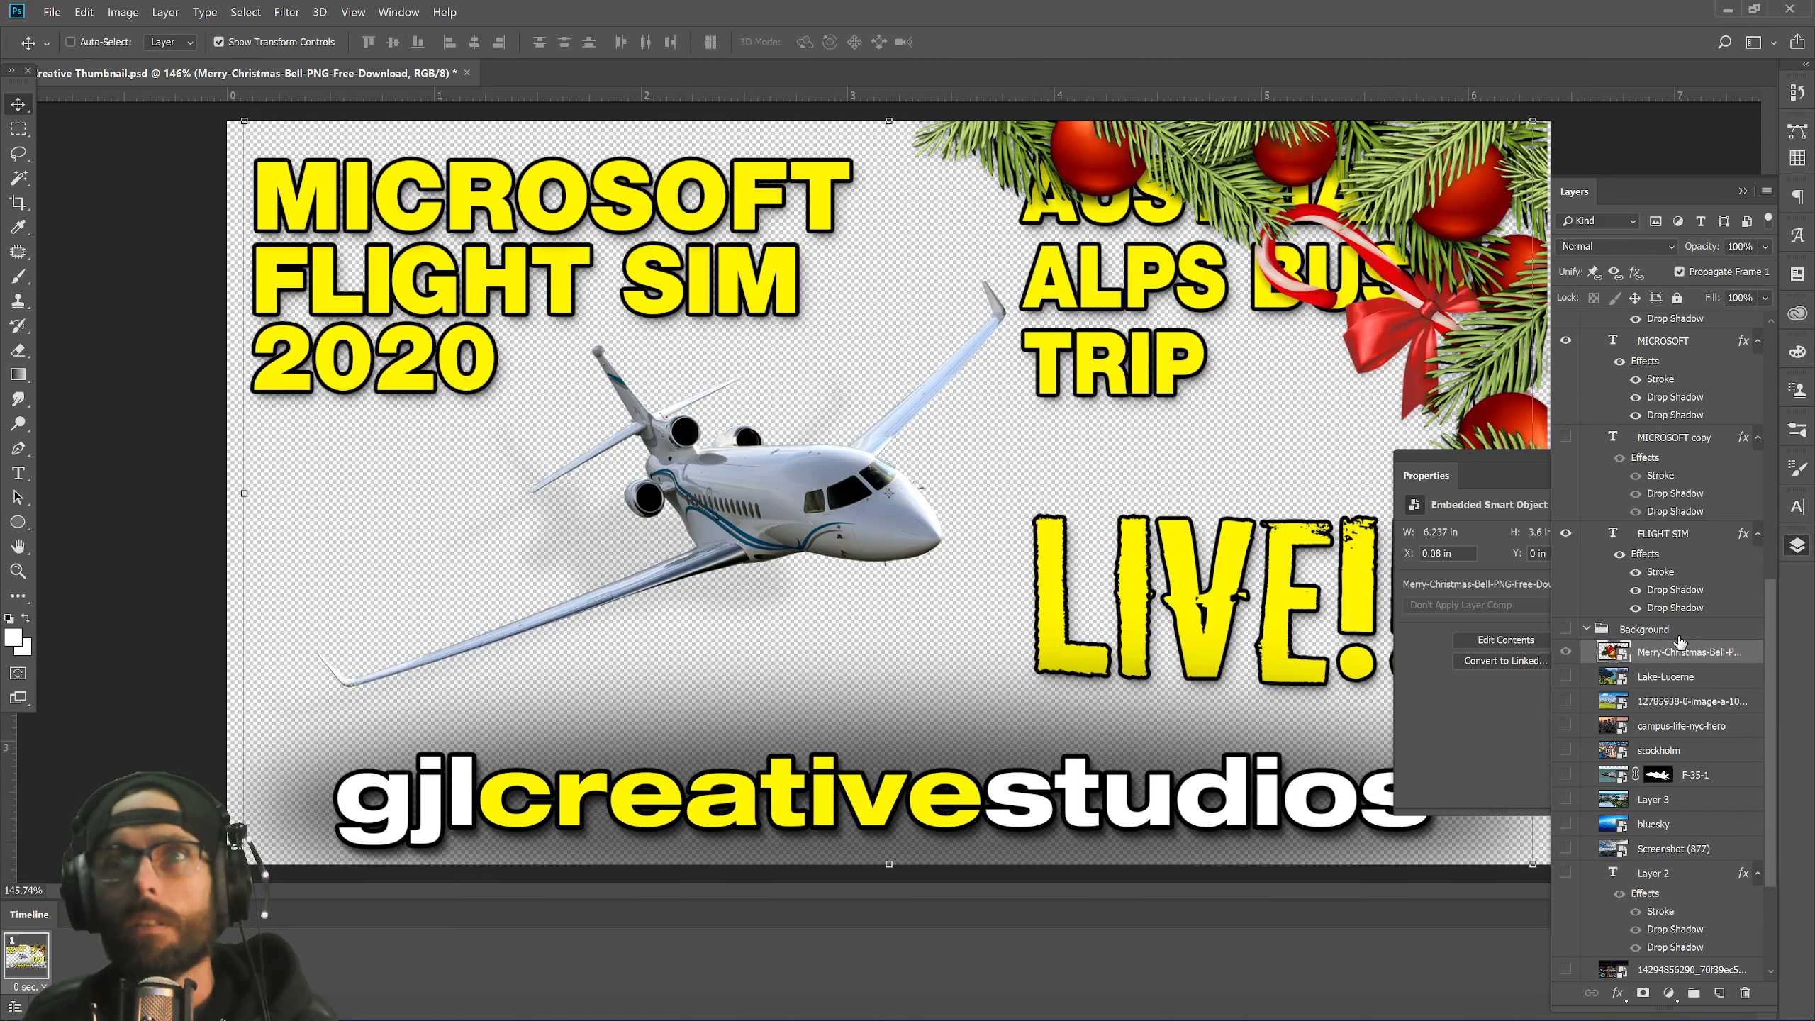
pyautogui.click(1563, 629)
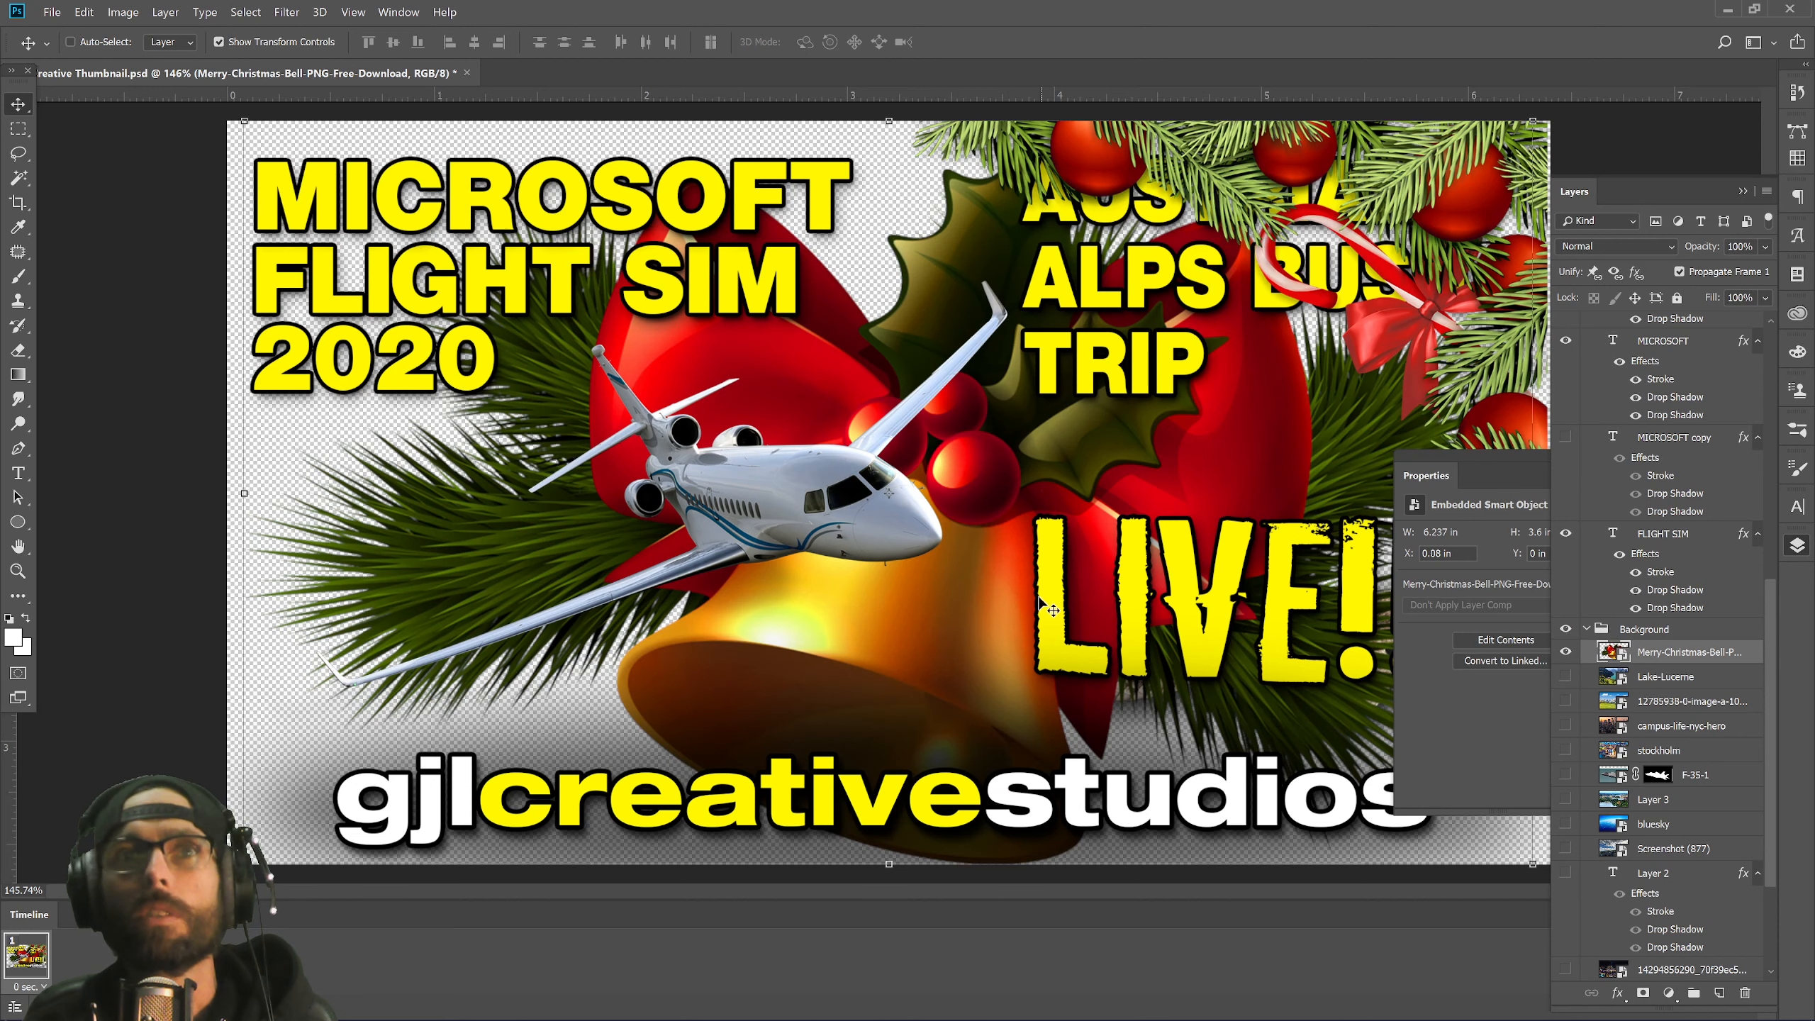
# Shrink the bell and move it into the lower-left corner beneath the plane.
pyautogui.moveTo(1050, 607); pyautogui.dragTo(850, 628)
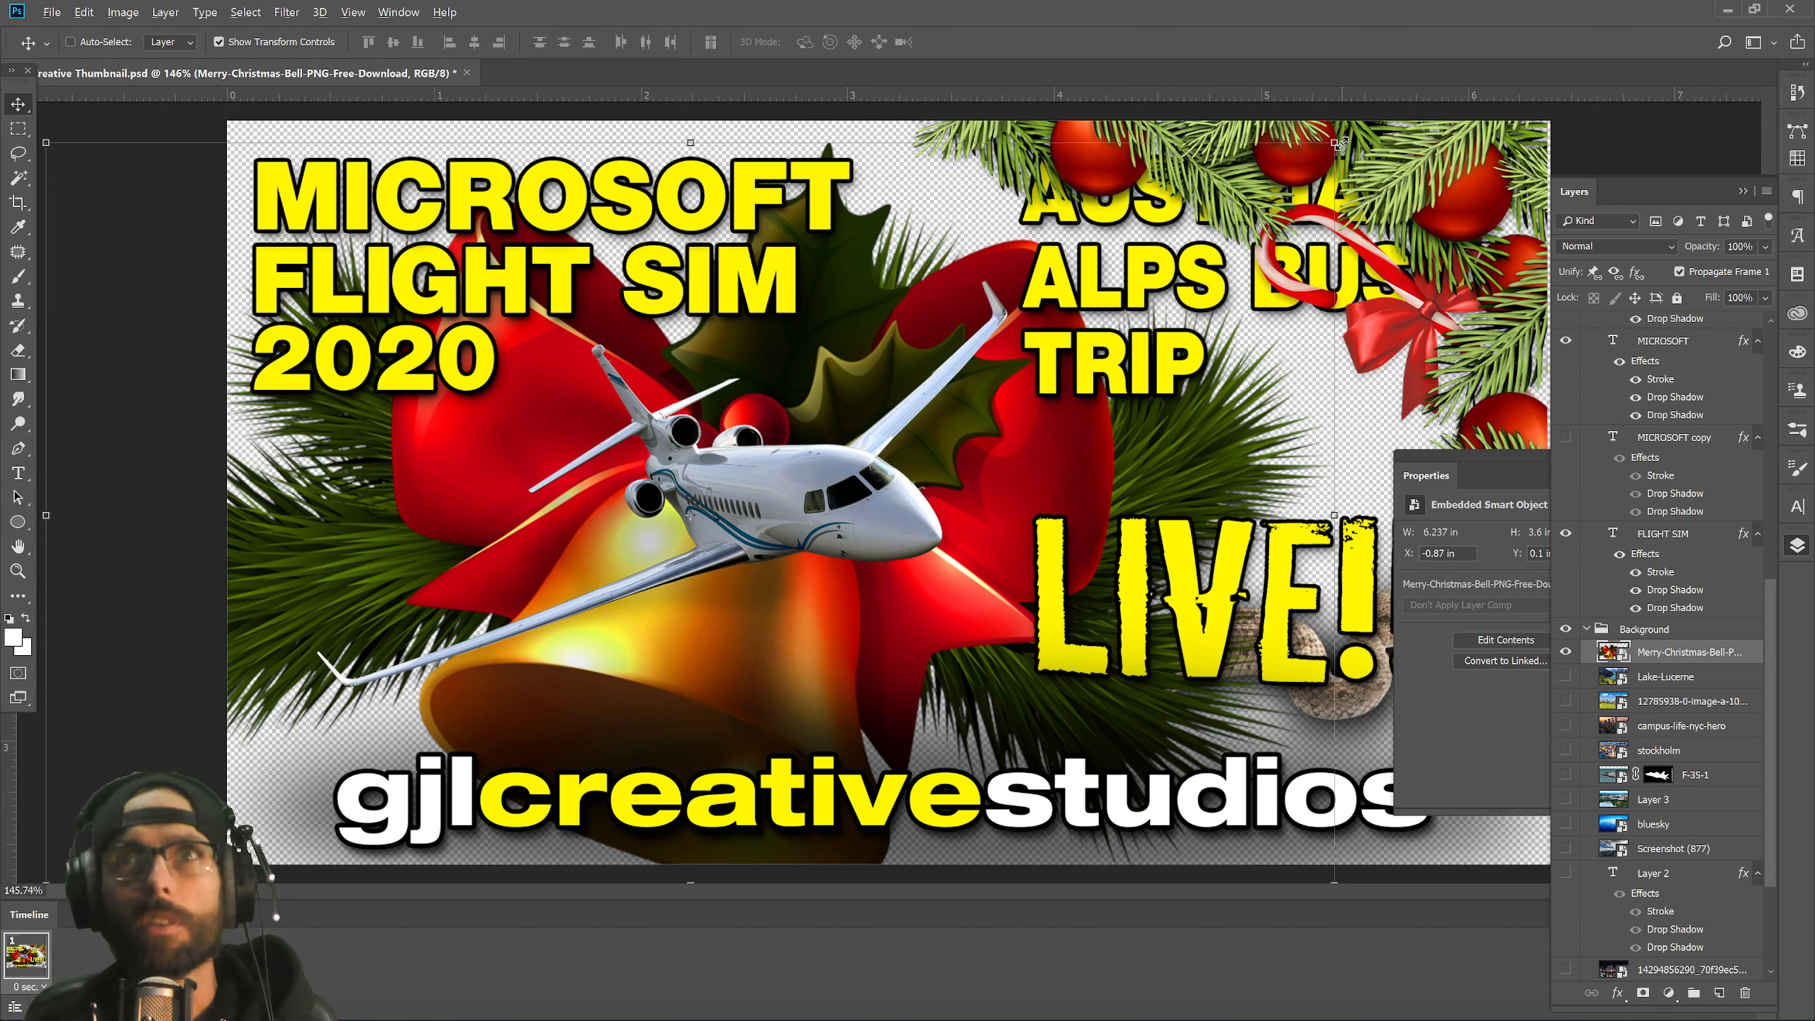
pyautogui.moveTo(1336, 142); pyautogui.dragTo(1014, 366)
pyautogui.moveTo(921, 515); pyautogui.dragTo(710, 637)
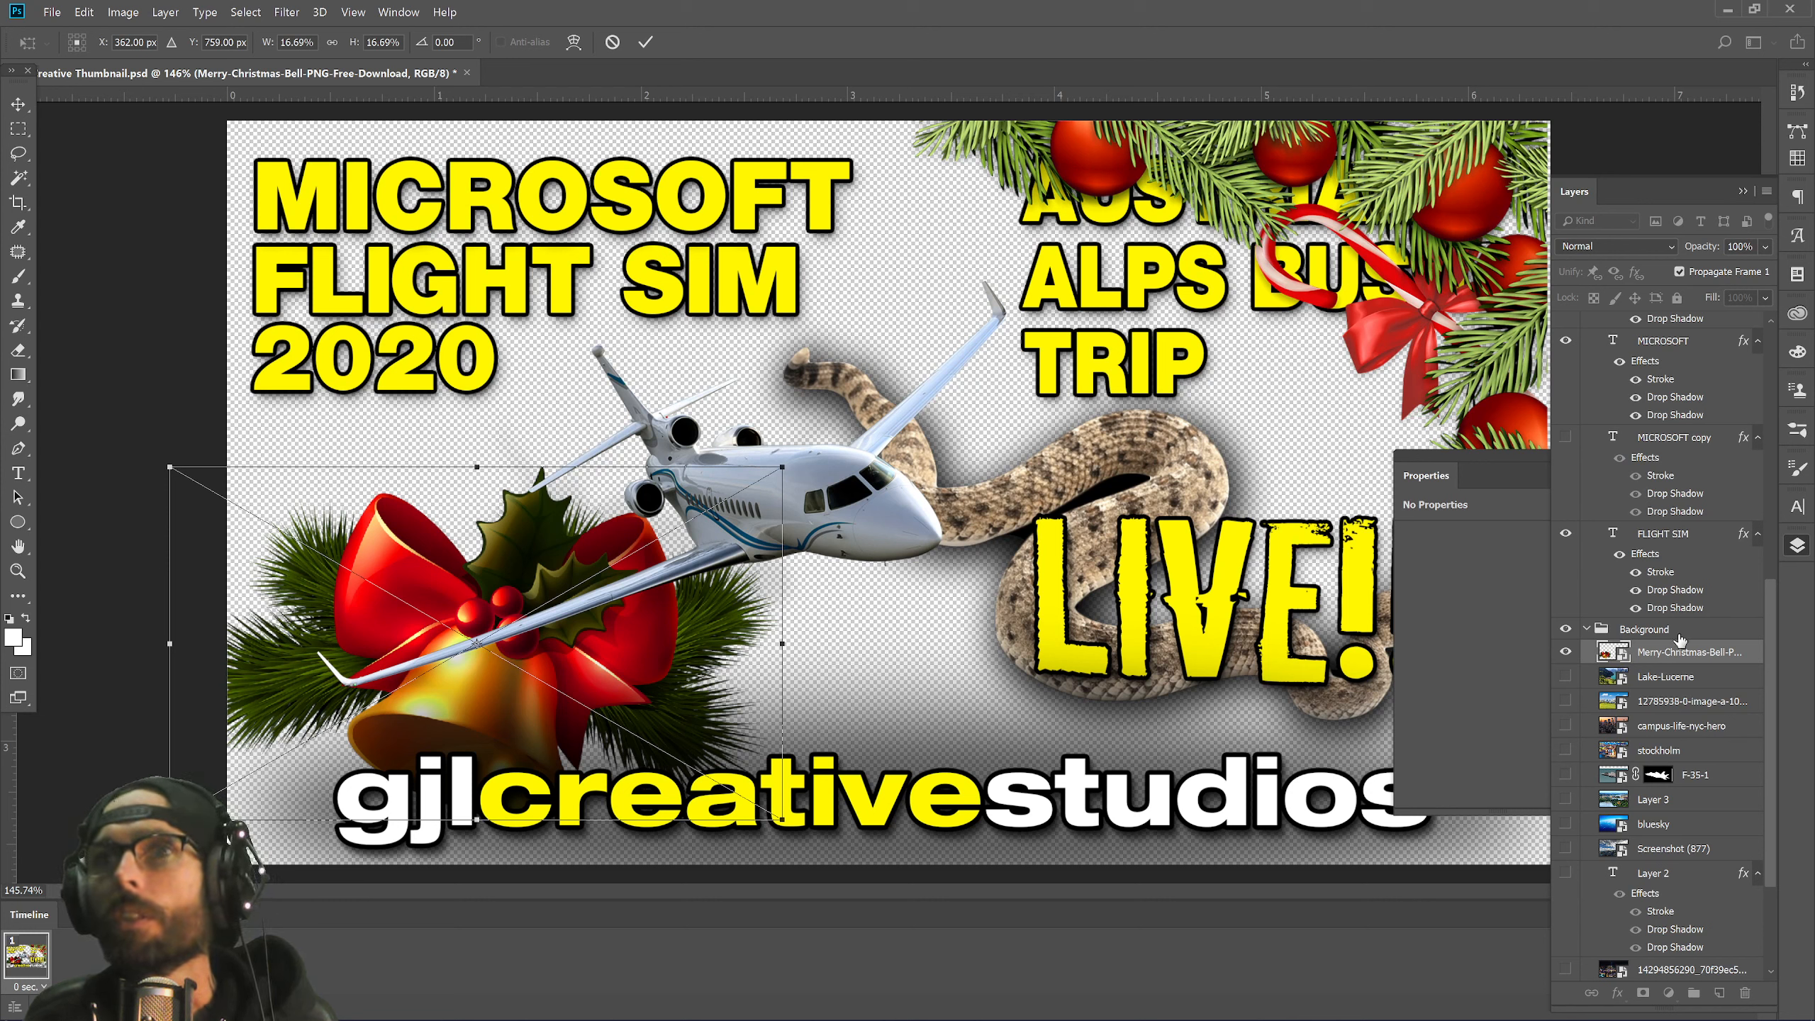
# Select the corner garland layer and nudge it slightly into place.
pyautogui.scroll(5, 1701, 565)
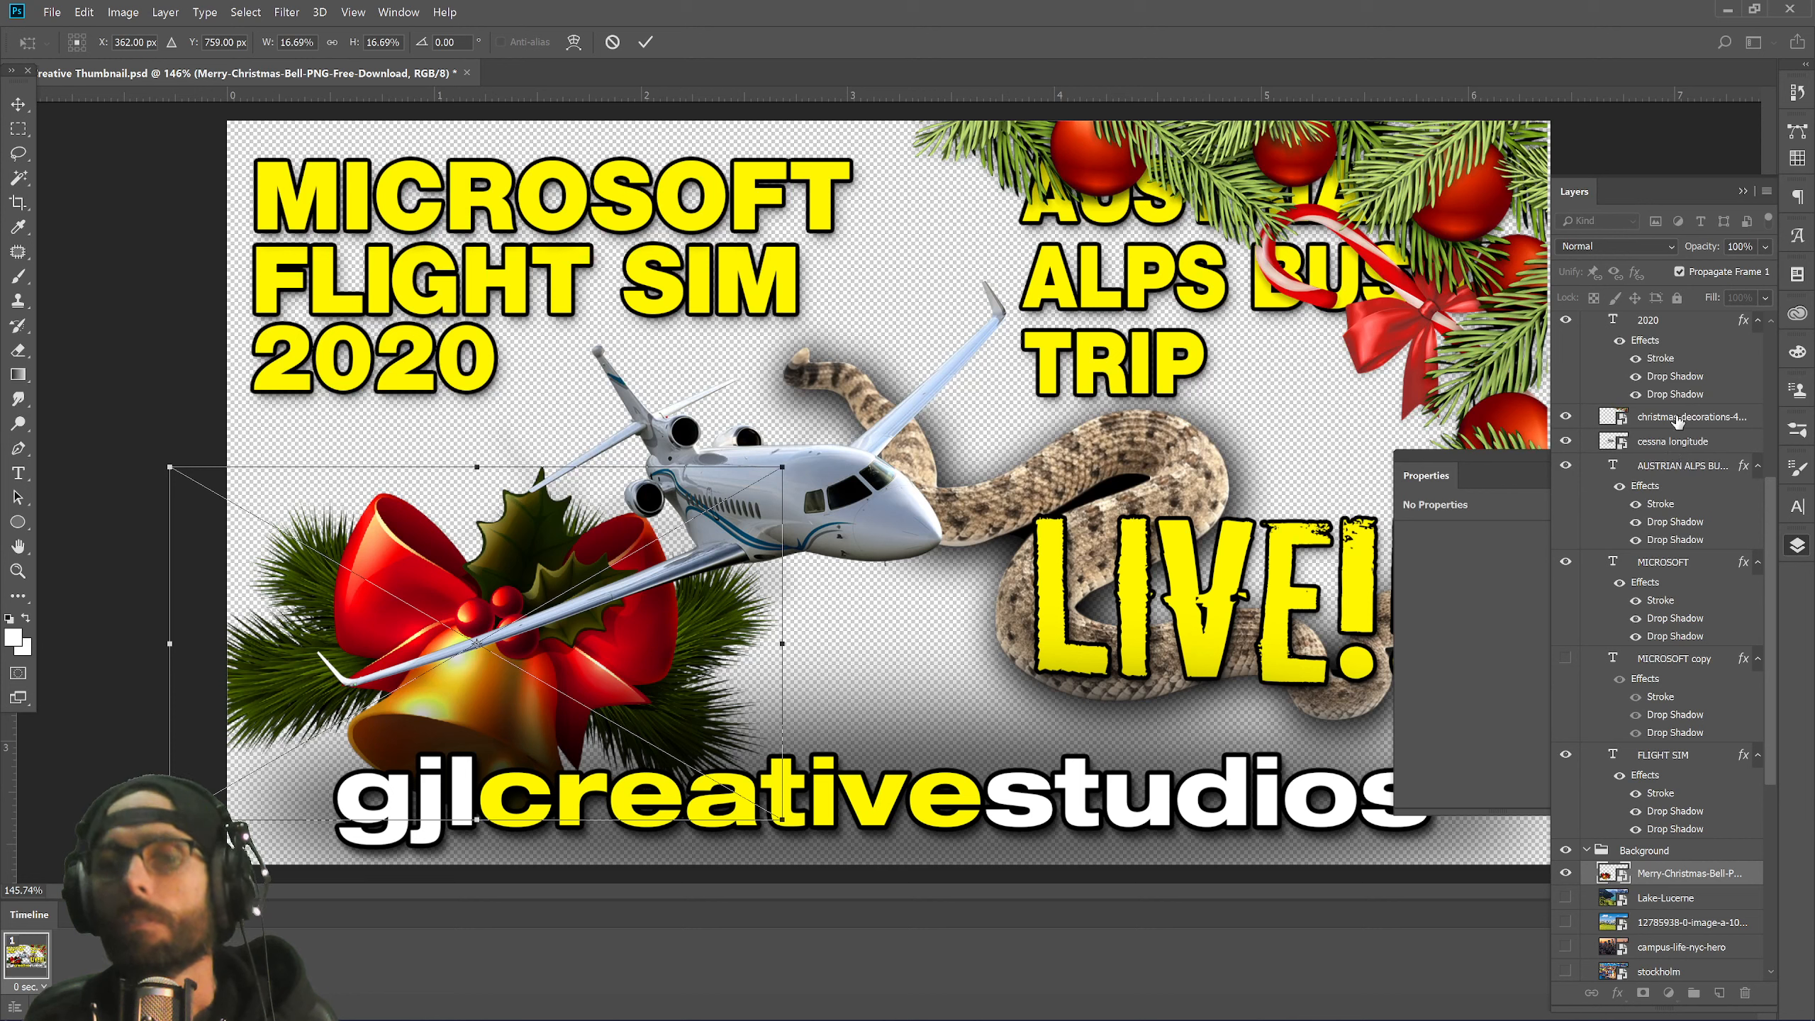
pyautogui.click(1676, 422)
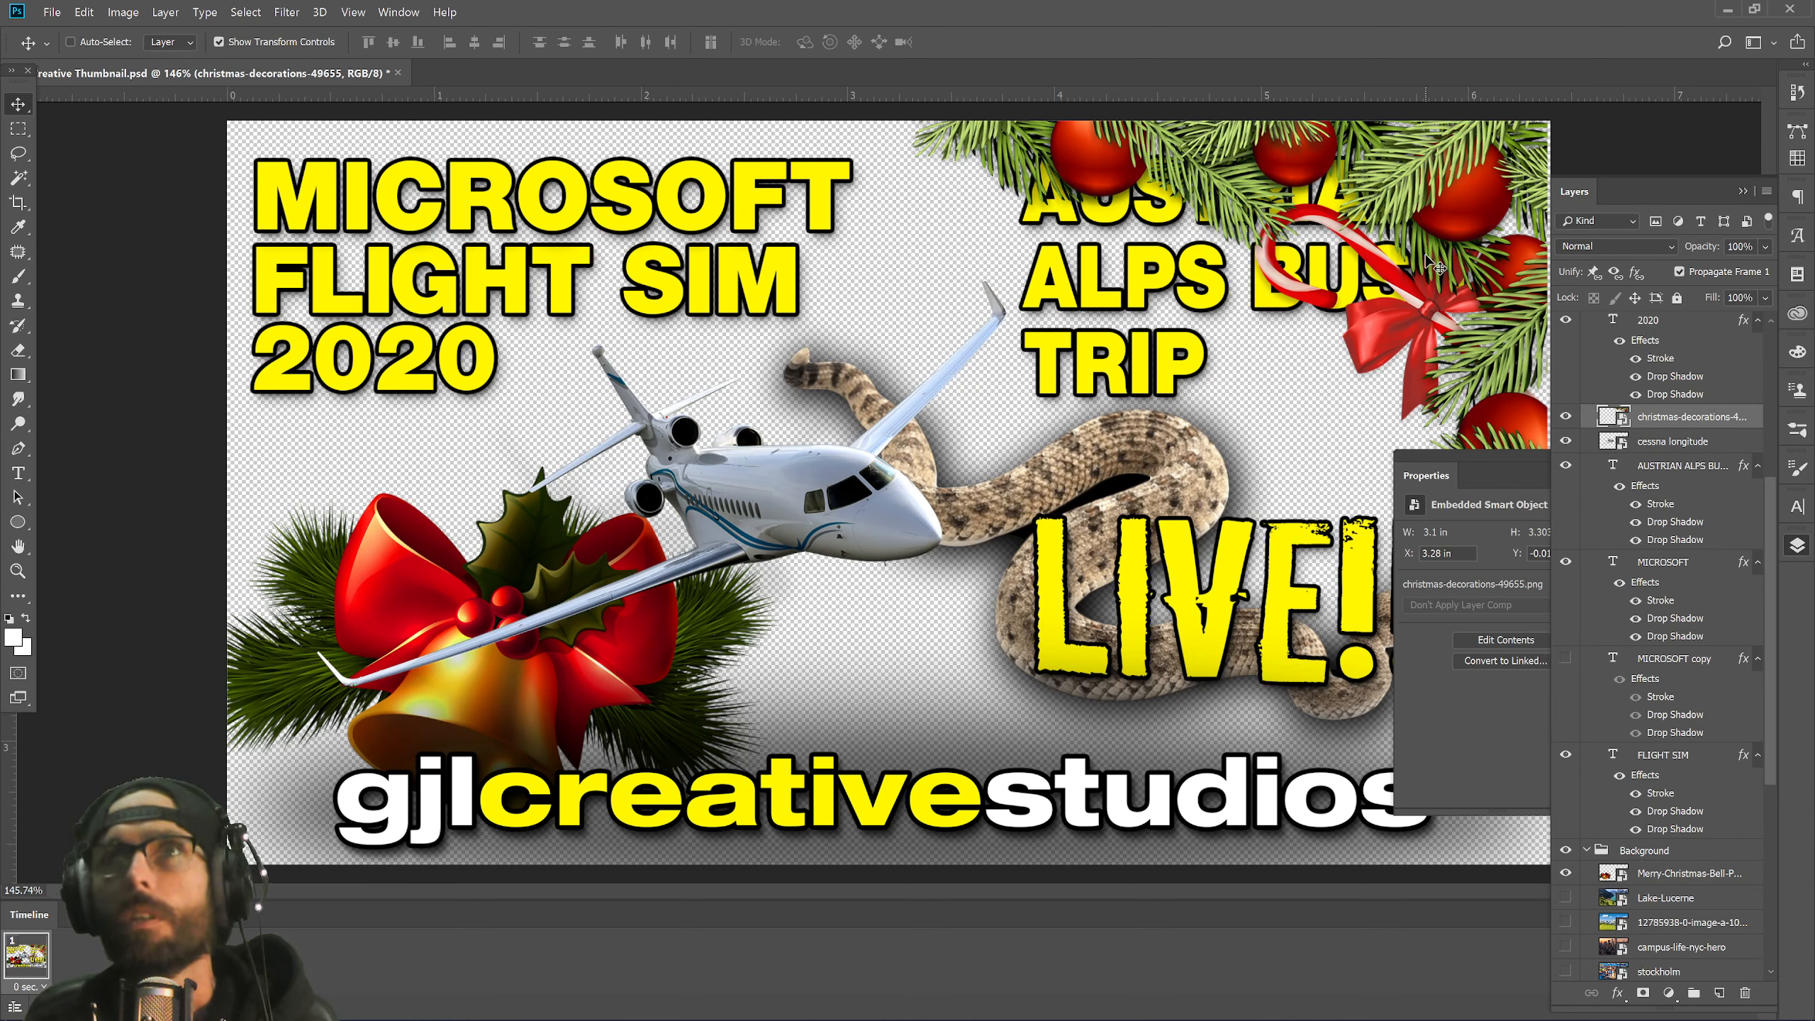
pyautogui.moveTo(1437, 266); pyautogui.dragTo(1432, 259)
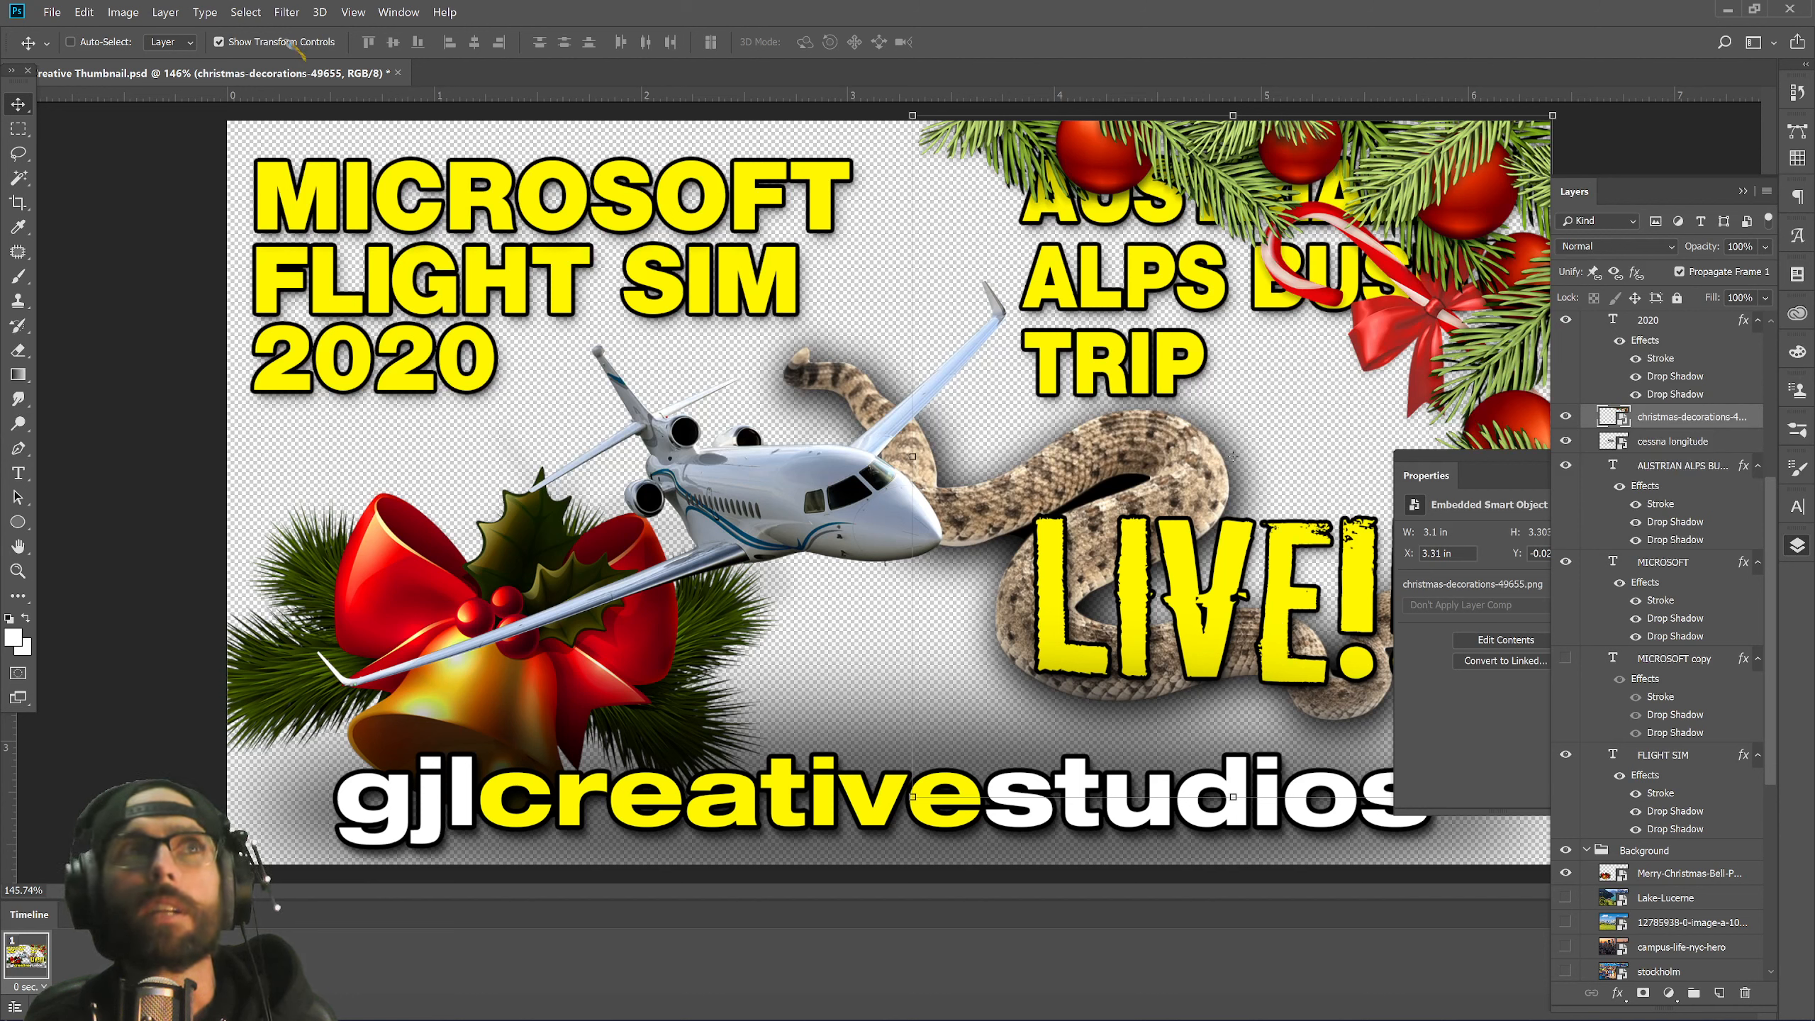
pyautogui.click(166, 12)
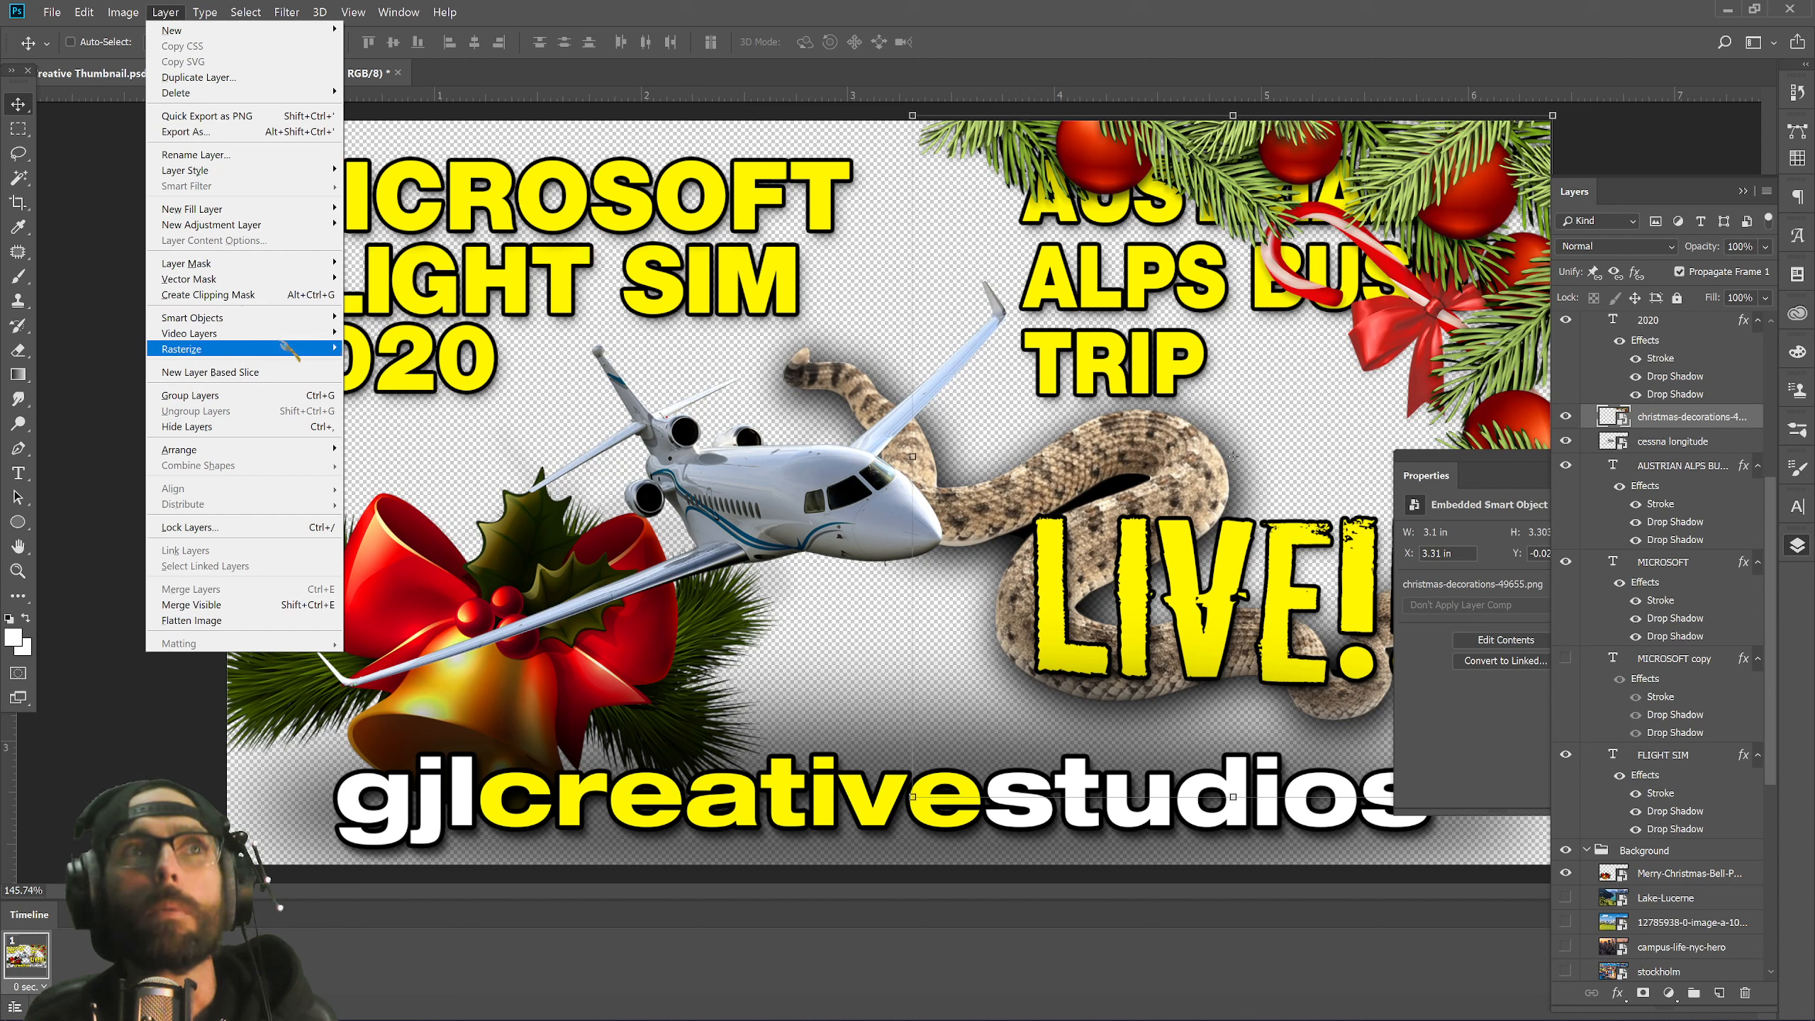
pyautogui.moveTo(288, 14)
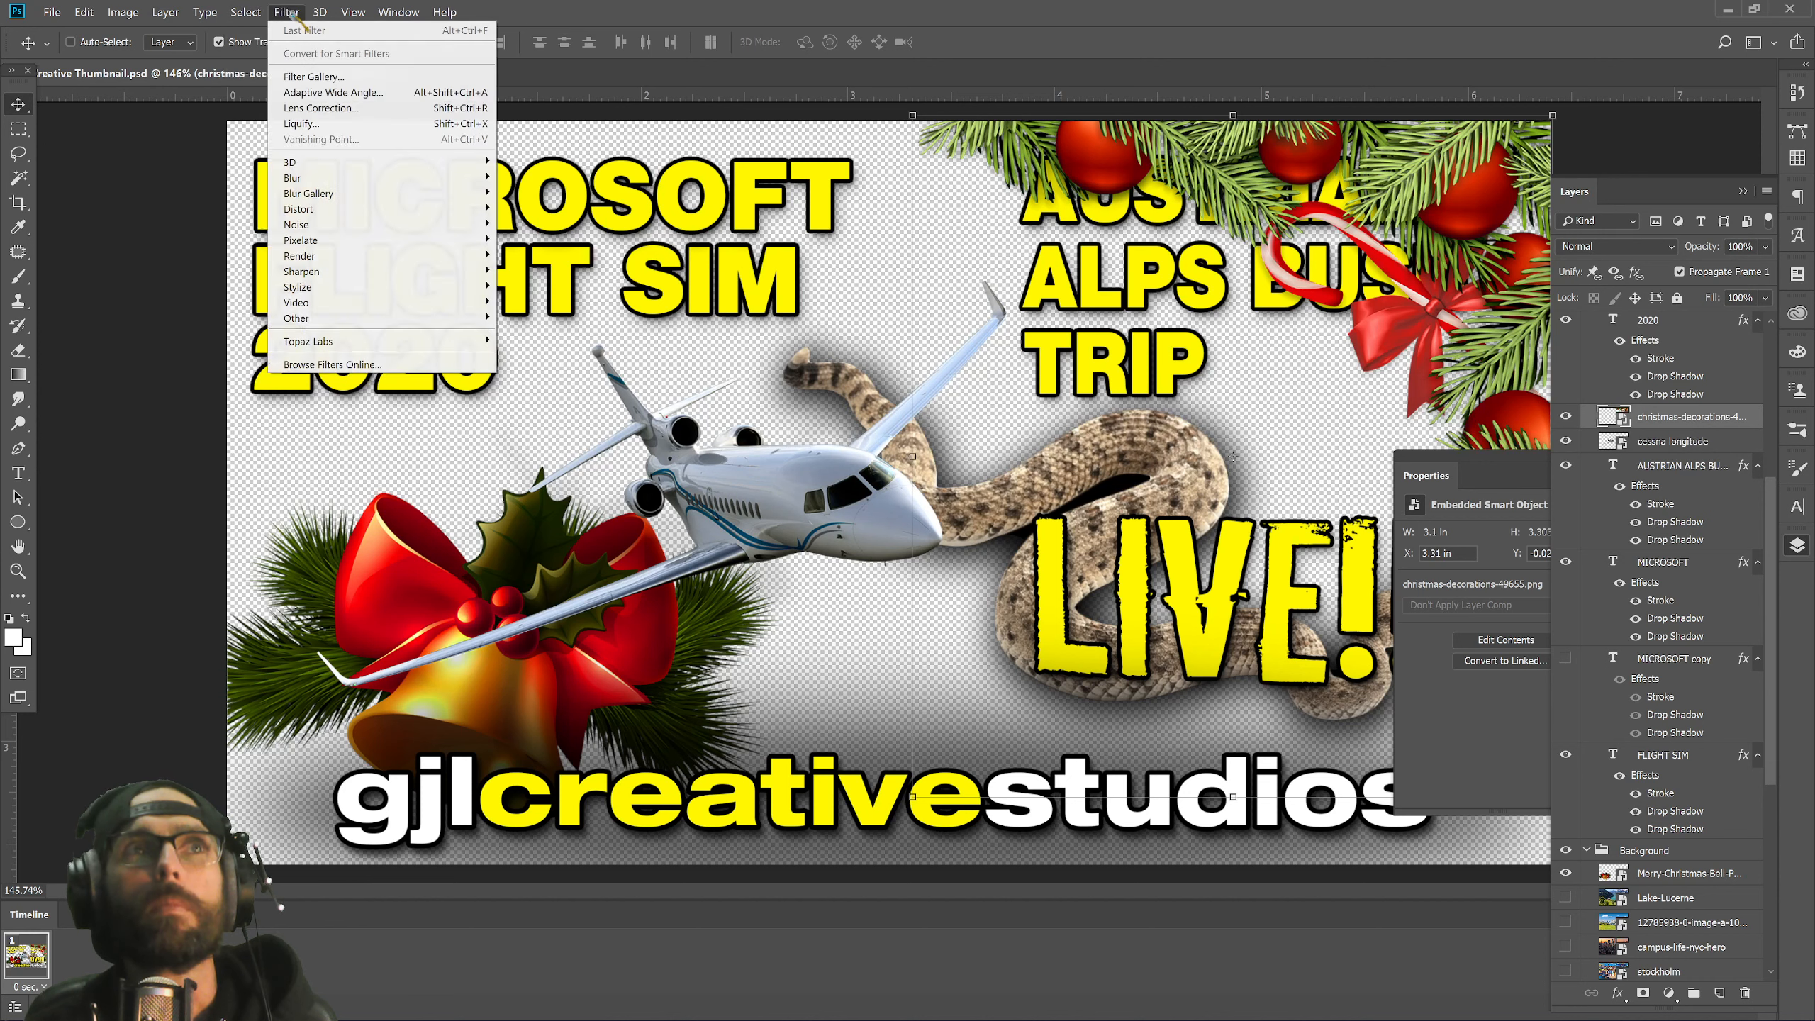
pyautogui.moveTo(353, 13)
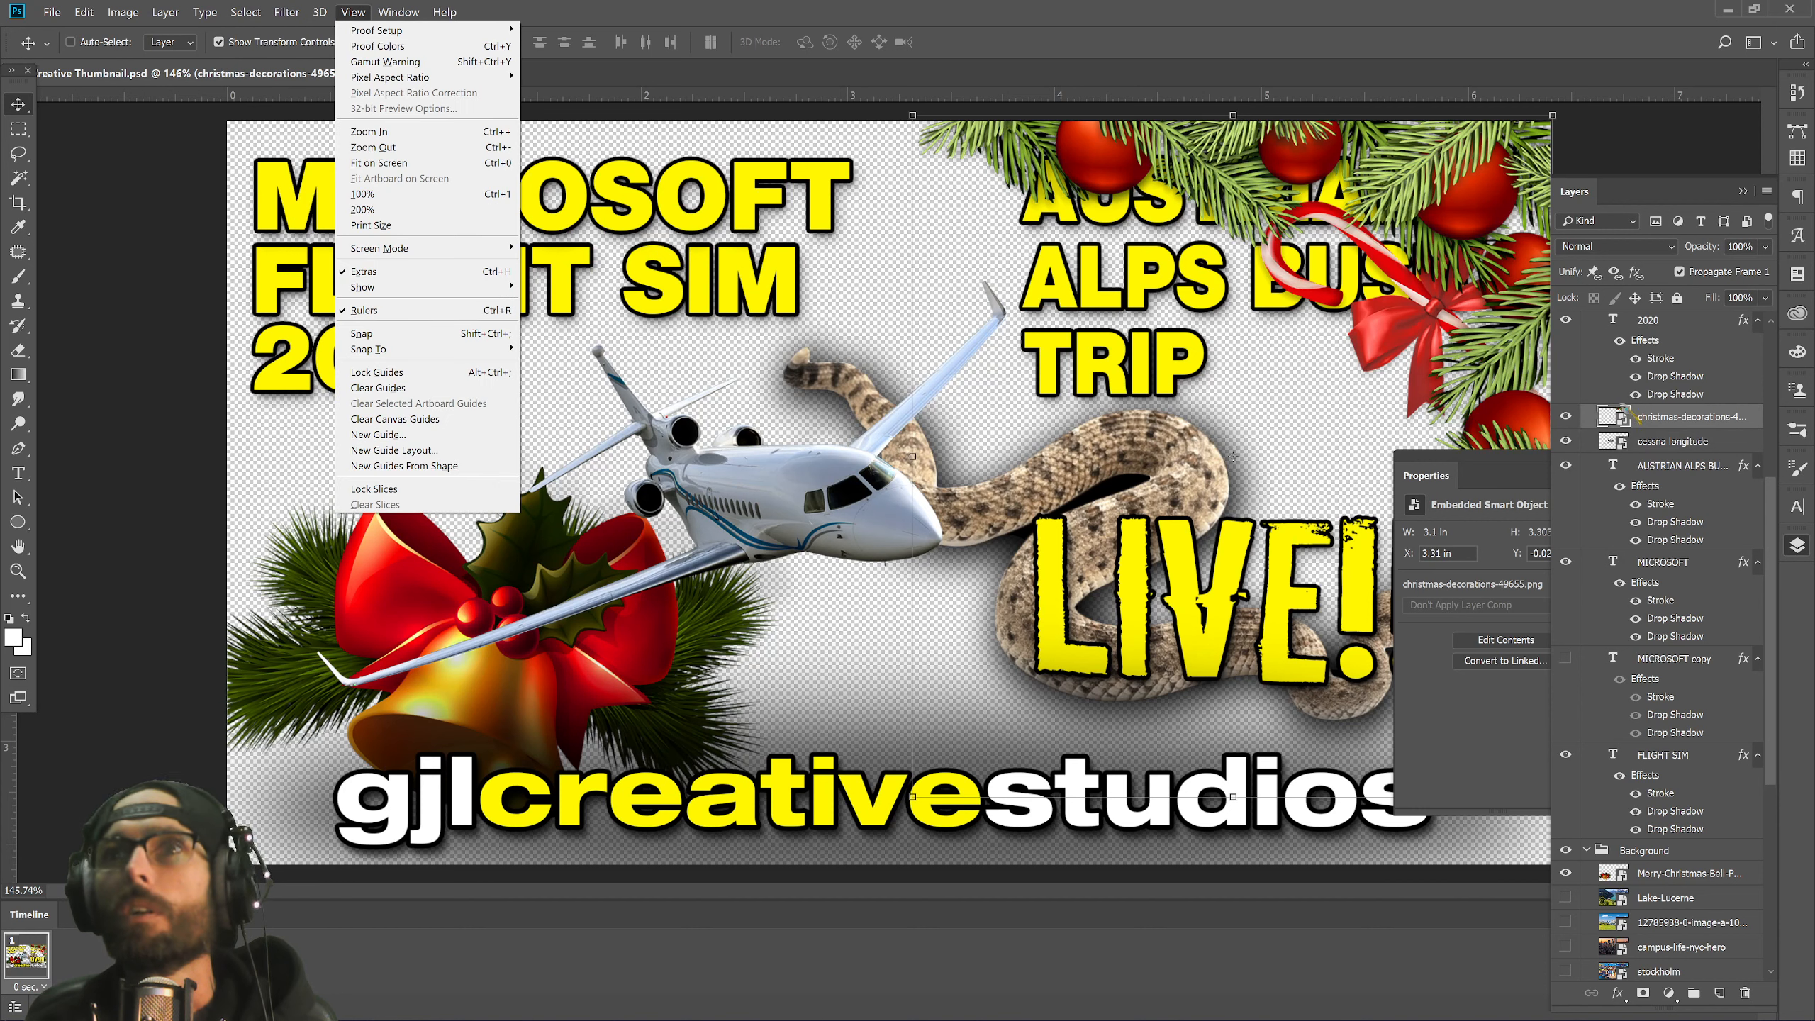
pyautogui.rightClick(1658, 427)
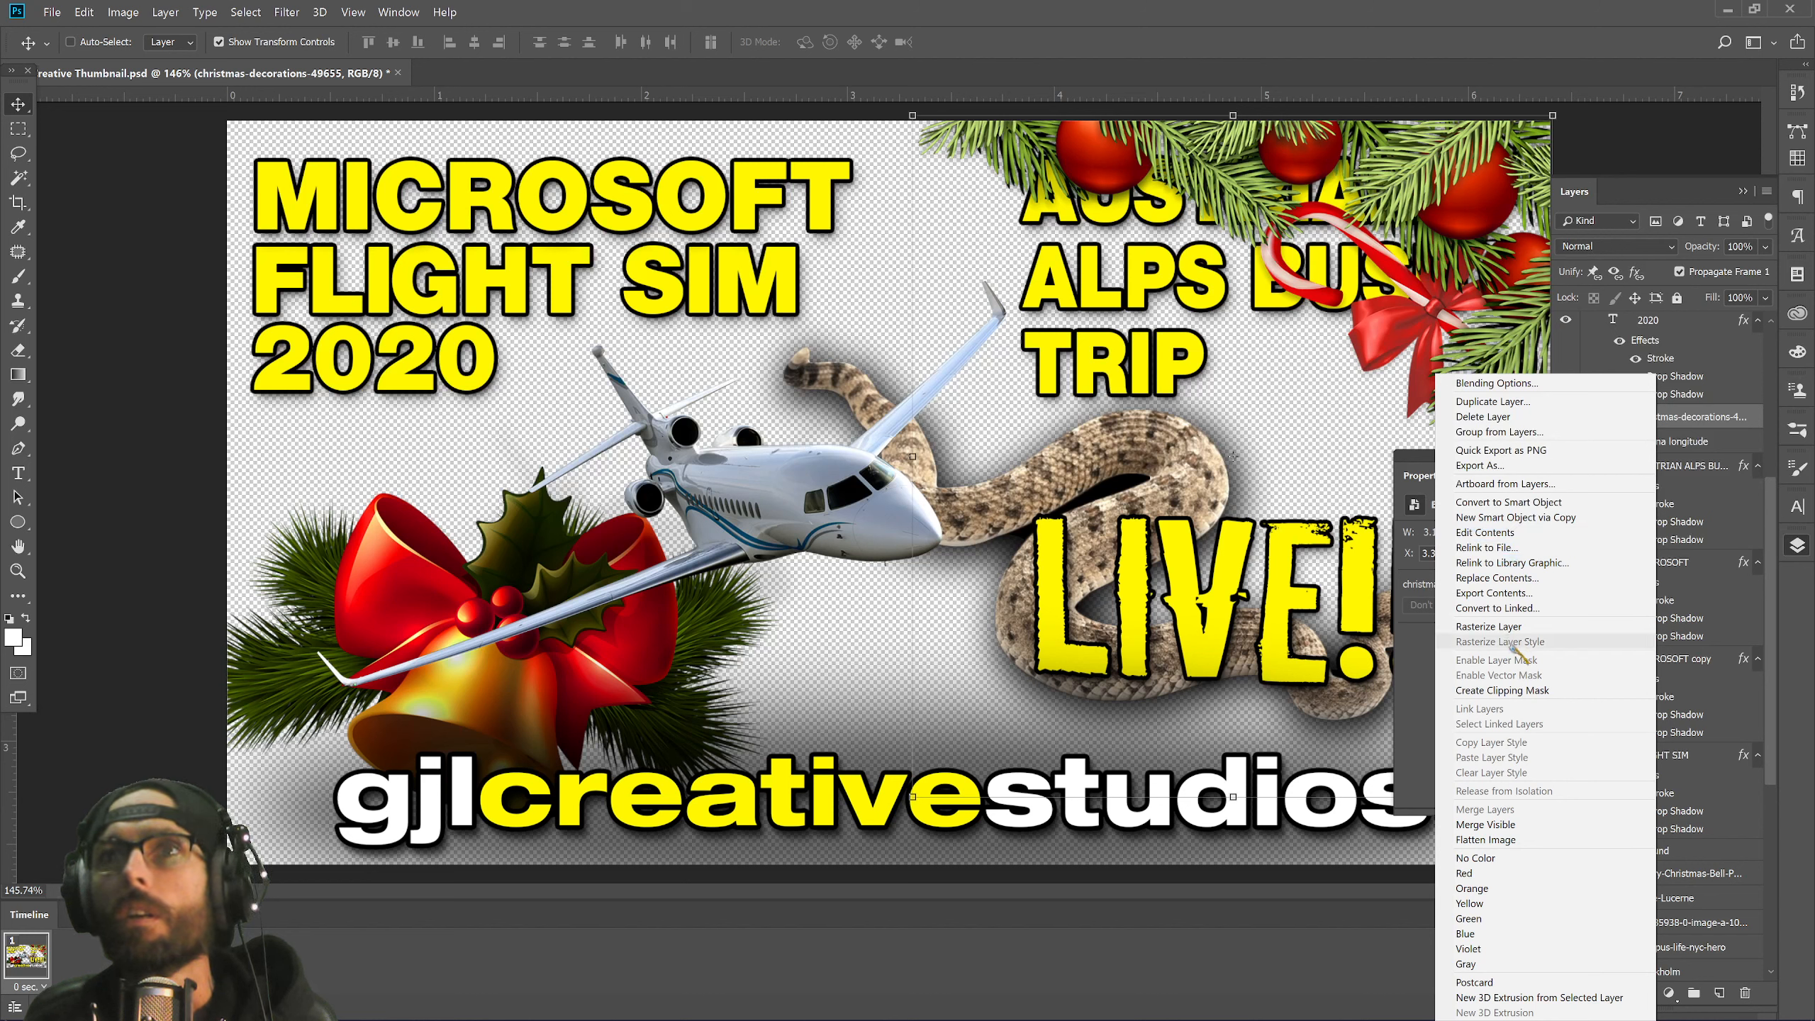
pyautogui.click(1700, 429)
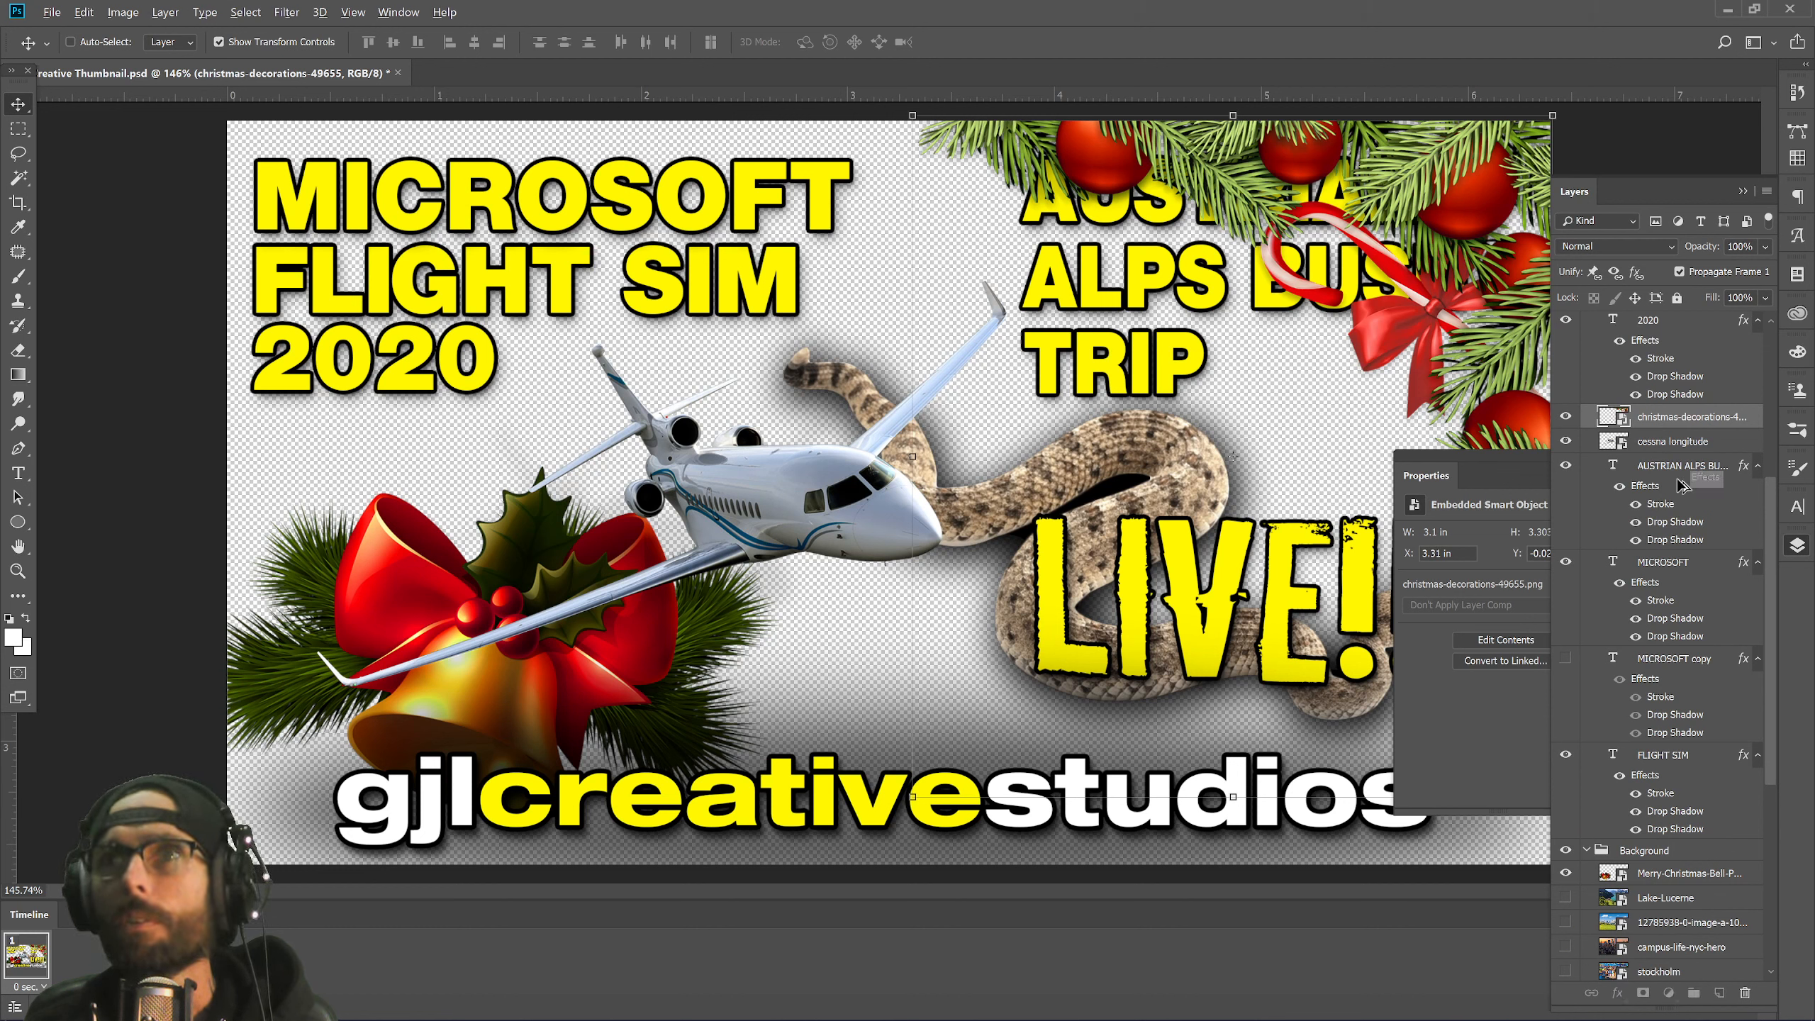
# Copy the text layer's stroke and drop shadow onto the garland, then delete the duplicate drop shadow.
pyautogui.moveTo(1657, 423); pyautogui.dragTo(1658, 425)
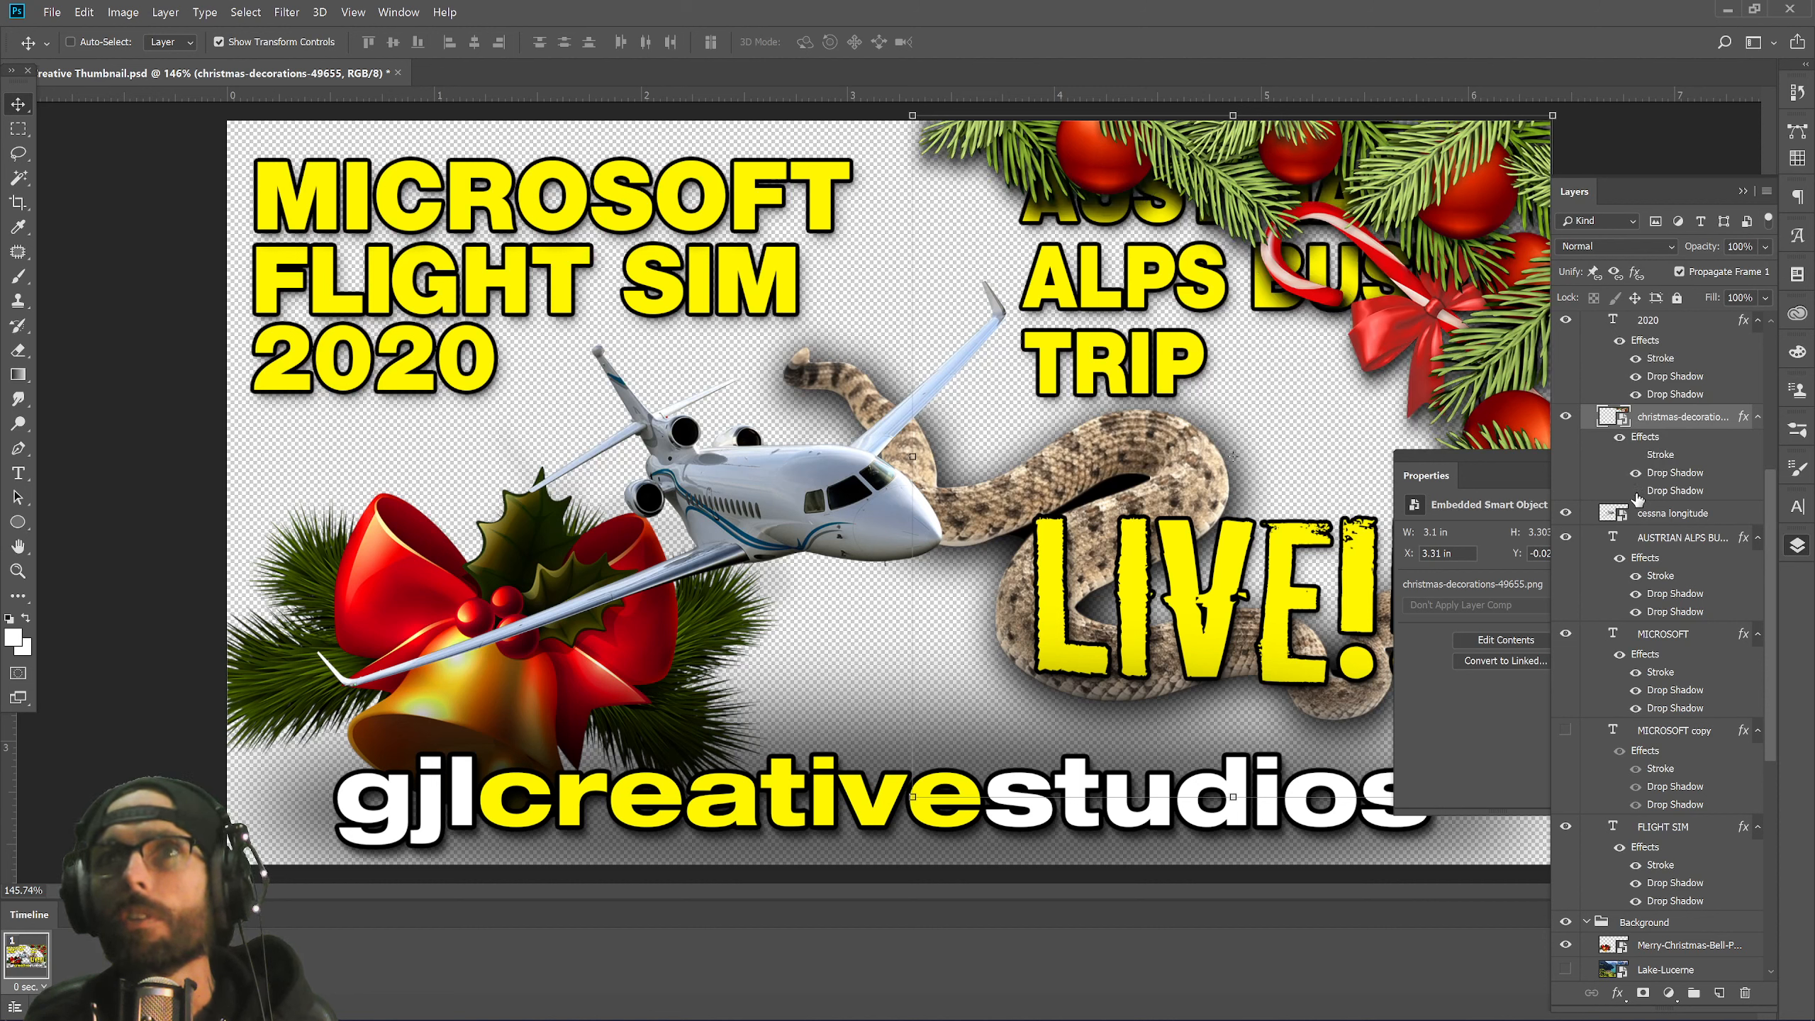
pyautogui.rightClick(1675, 499)
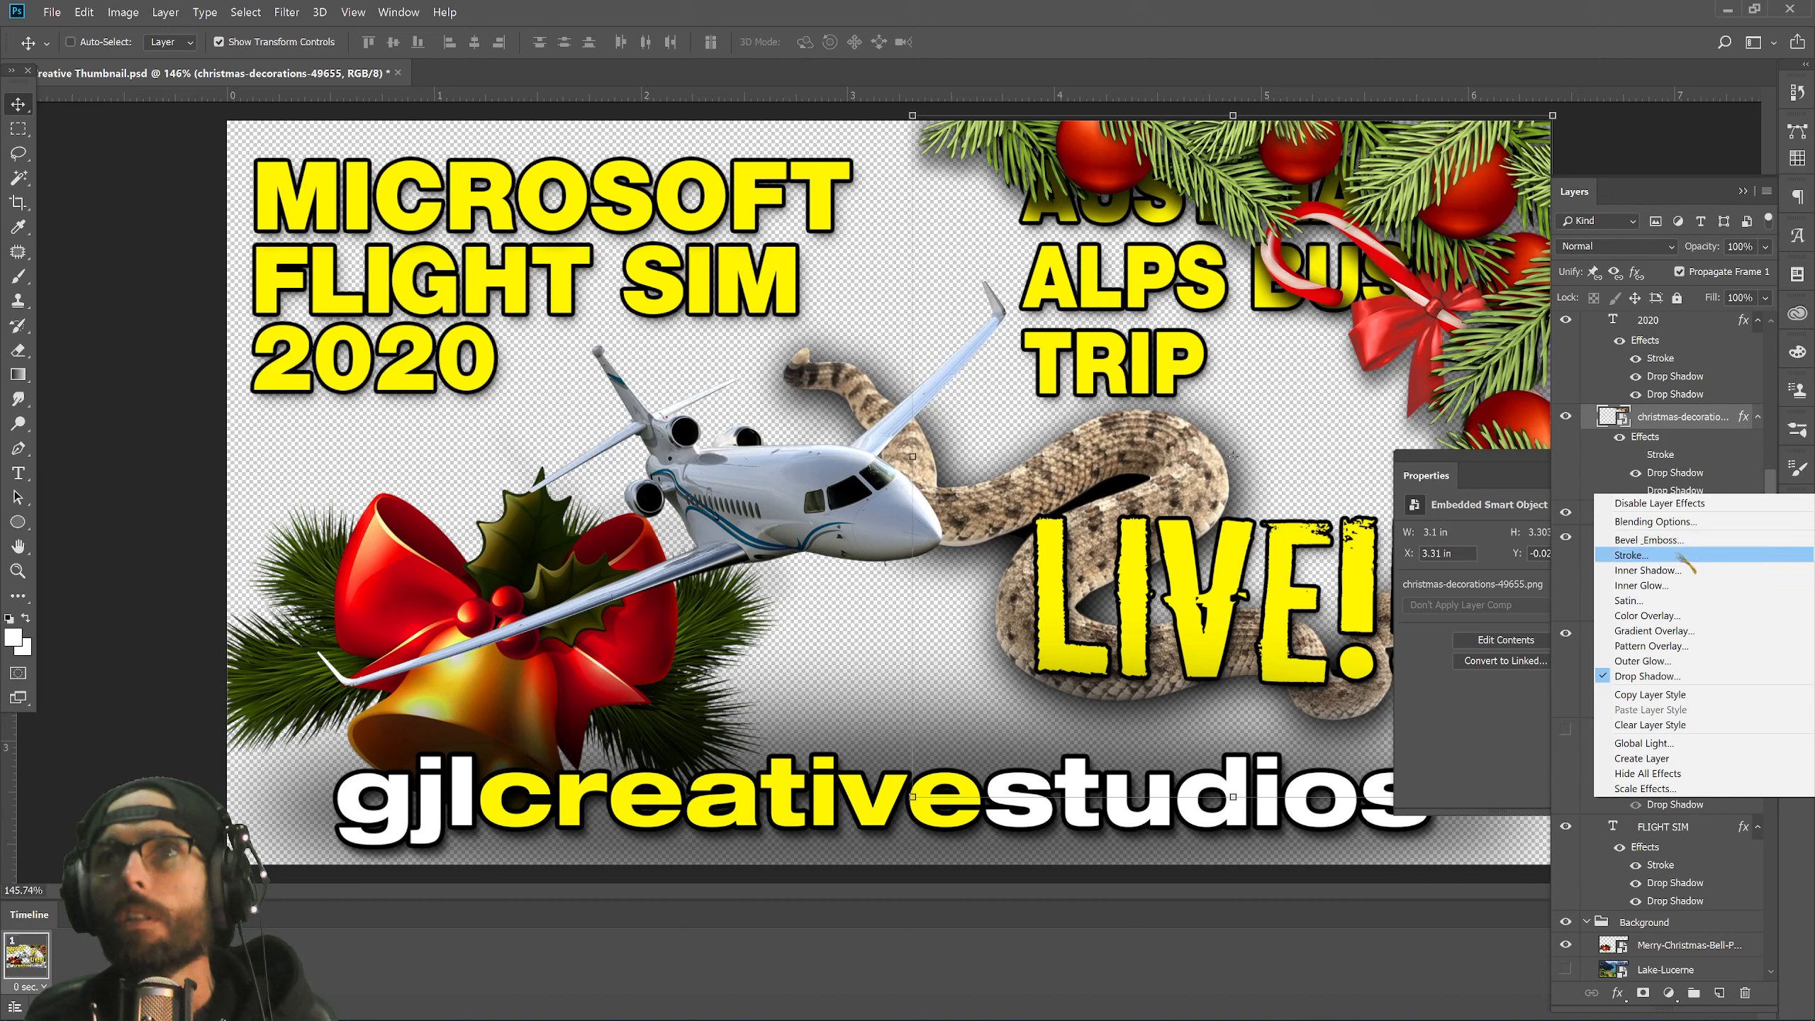
pyautogui.click(1685, 472)
pyautogui.rightClick(1683, 470)
pyautogui.press('Escape')
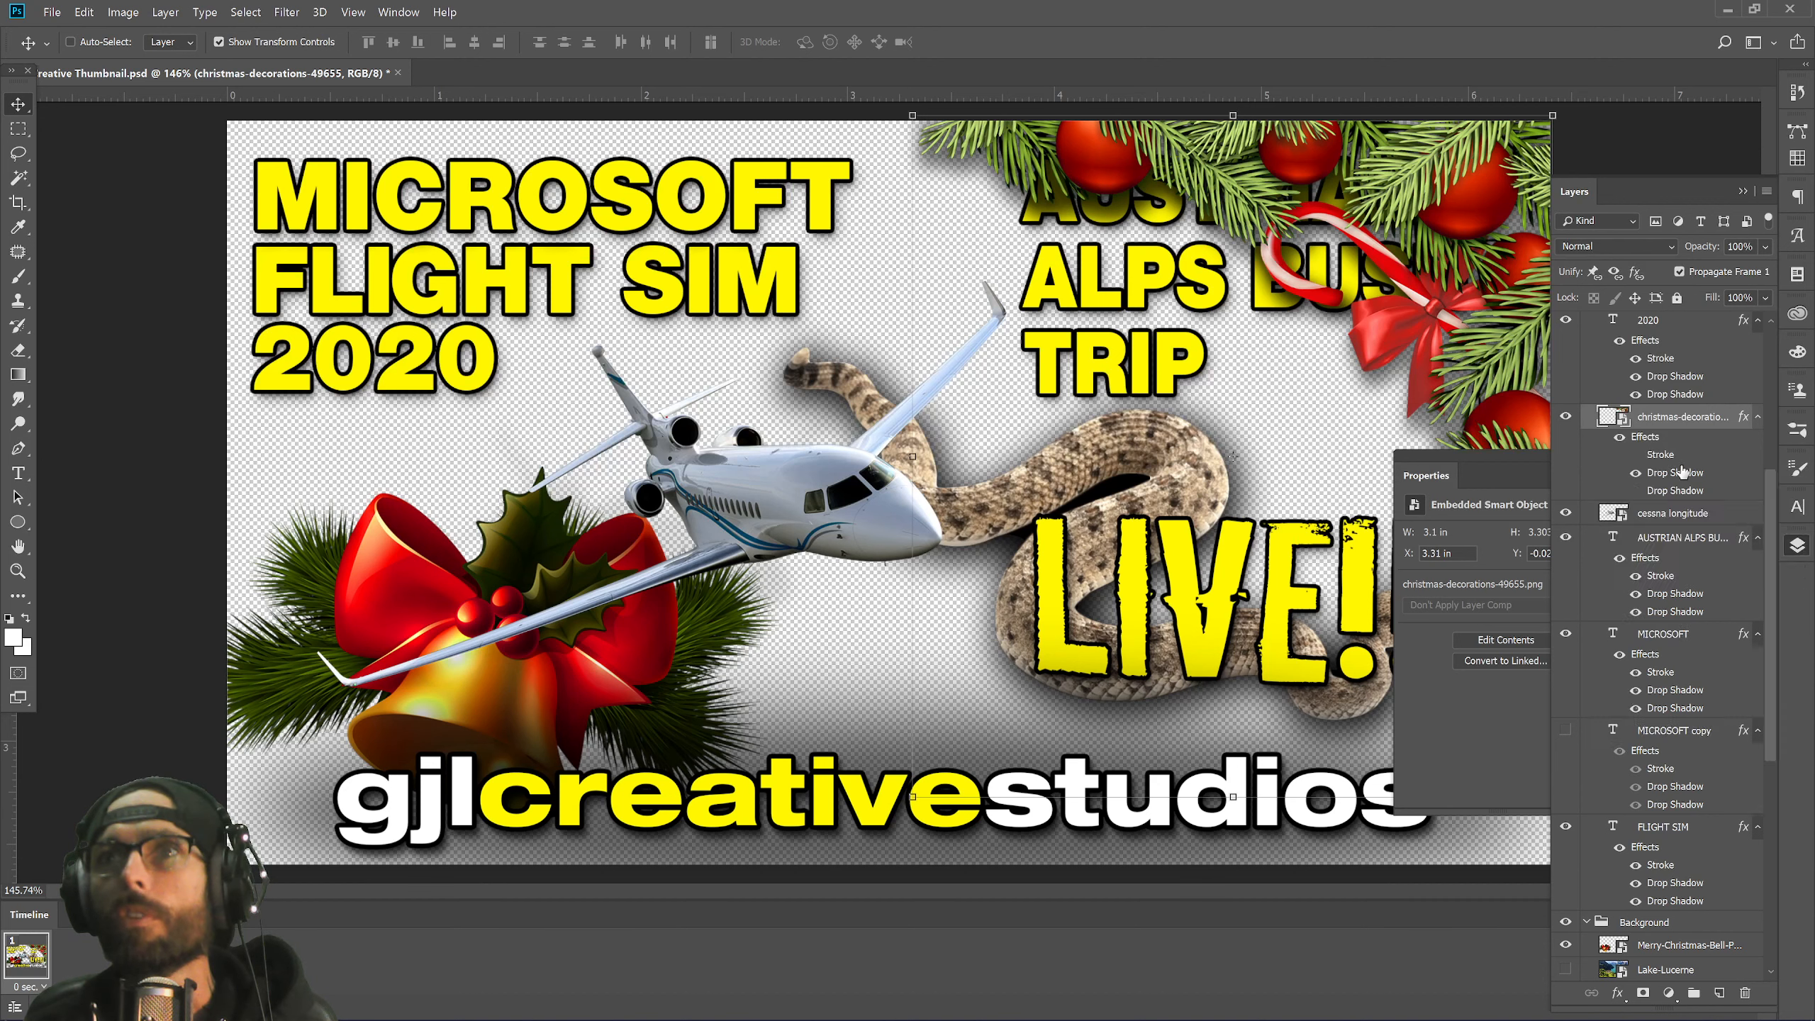
pyautogui.click(1747, 994)
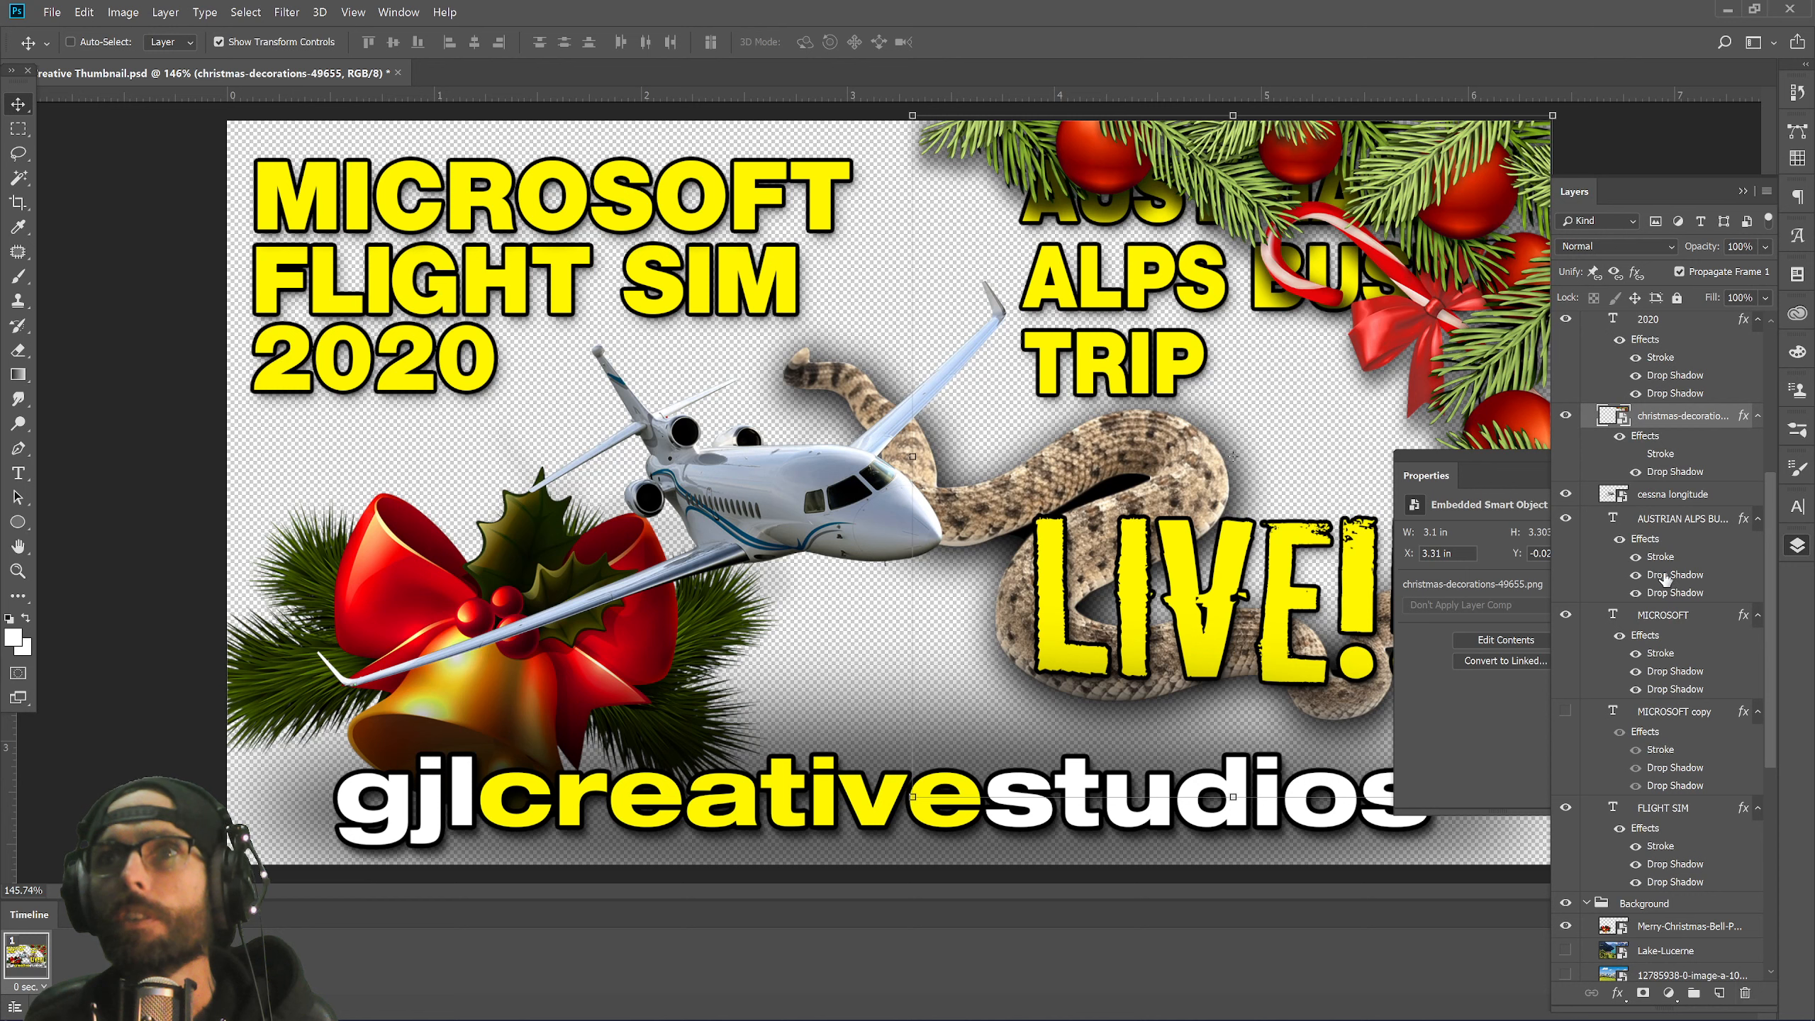
# Delete the Stroke effect from the christmas-decorations garland.
pyautogui.doubleClick(1671, 471)
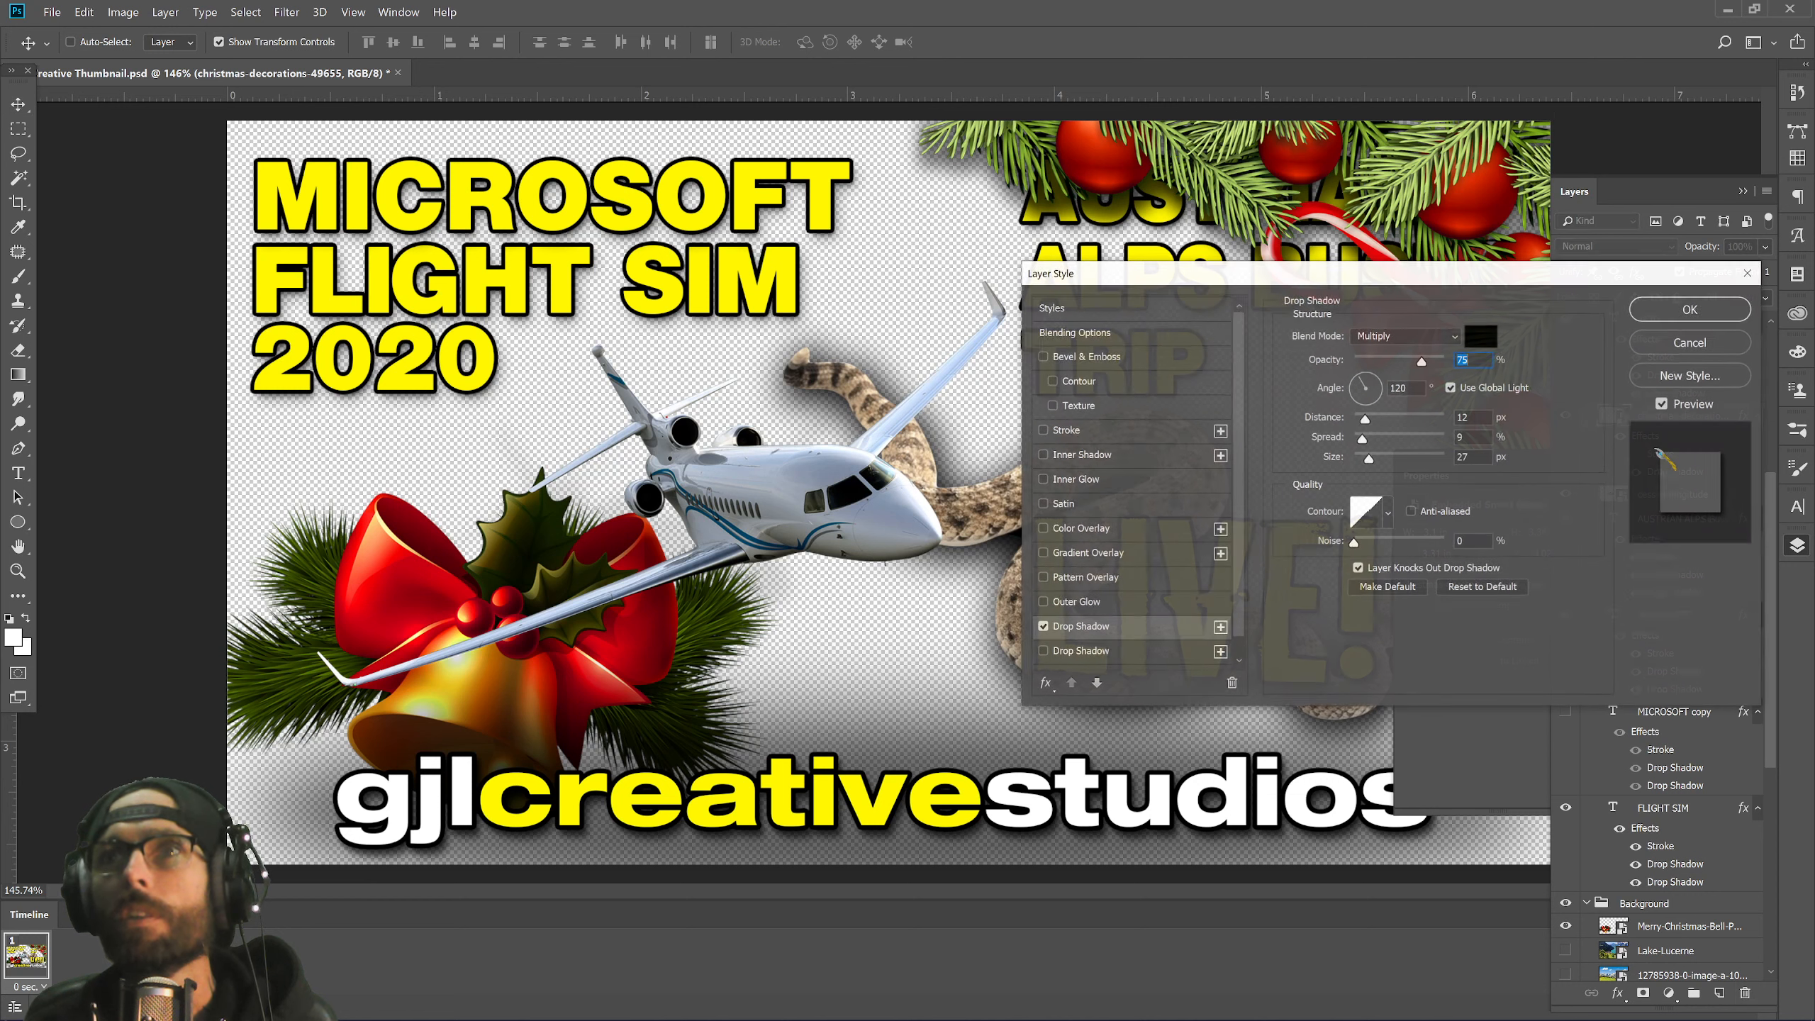
pyautogui.click(1720, 345)
pyautogui.moveTo(1667, 460); pyautogui.dragTo(1746, 992)
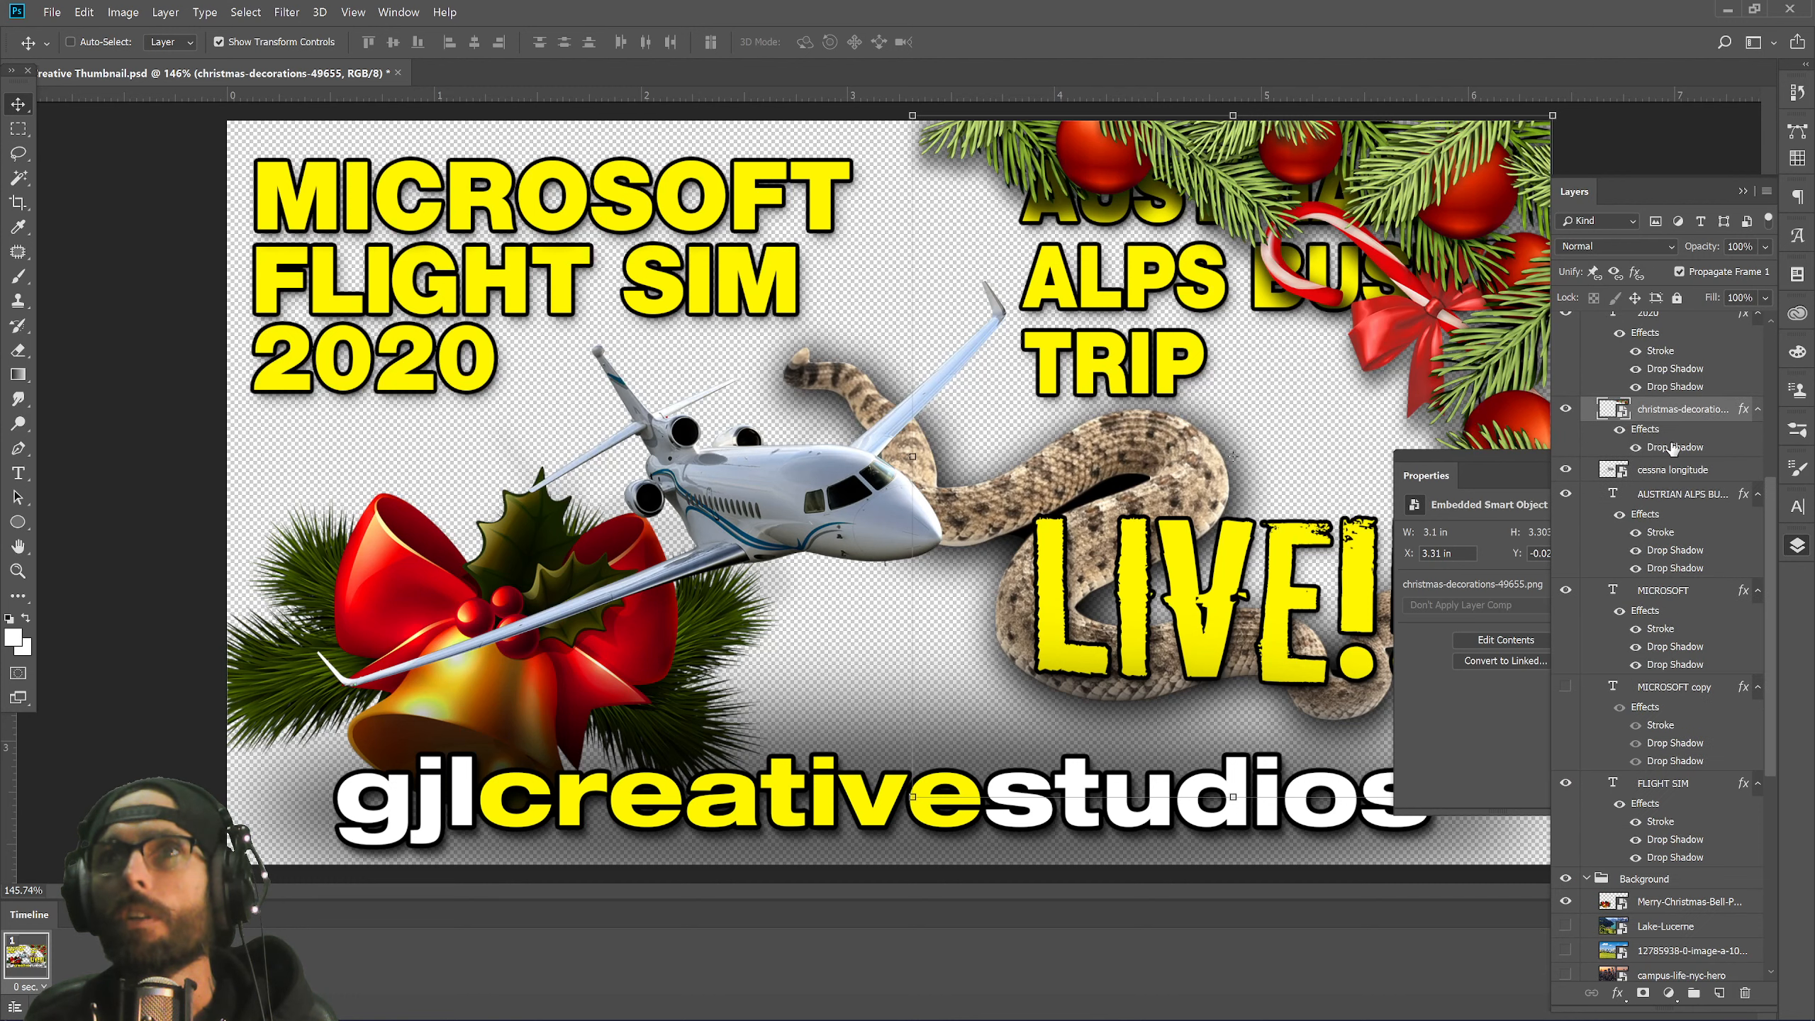
# Set the garland's drop shadow to 2 px distance and about 81% opacity.
pyautogui.doubleClick(1668, 449)
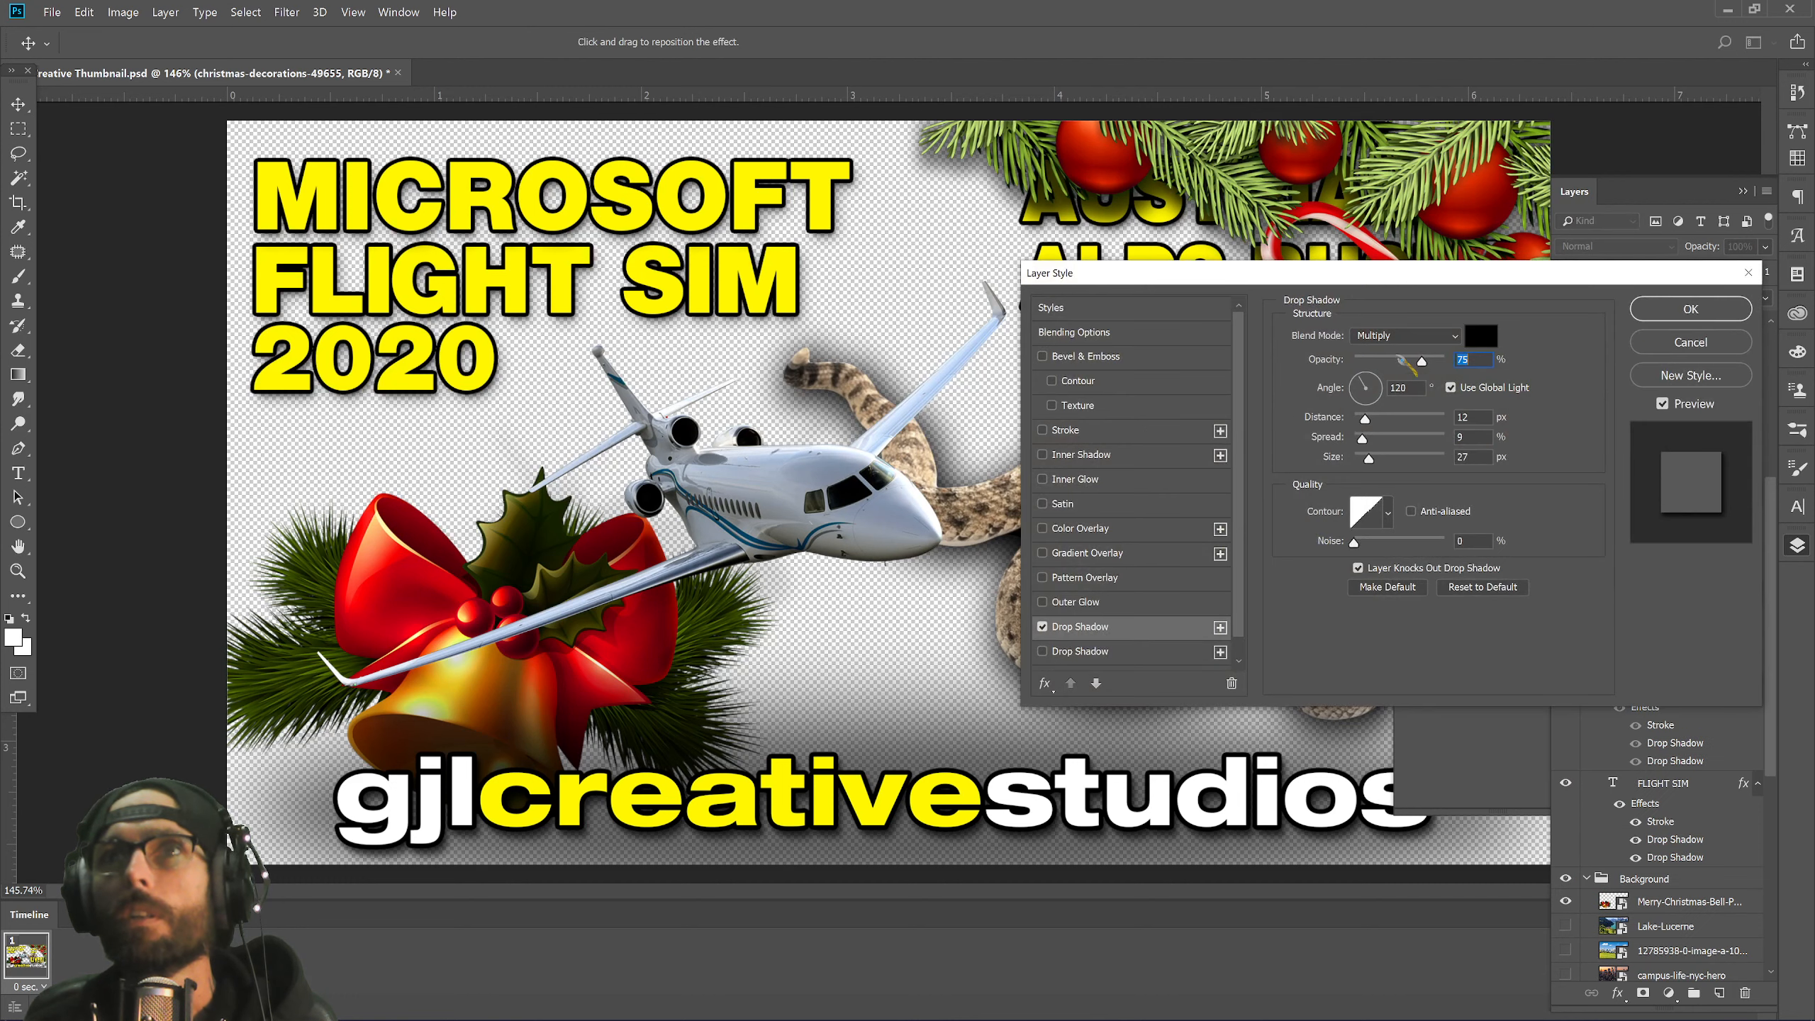
pyautogui.moveTo(1403, 285); pyautogui.dragTo(764, 525)
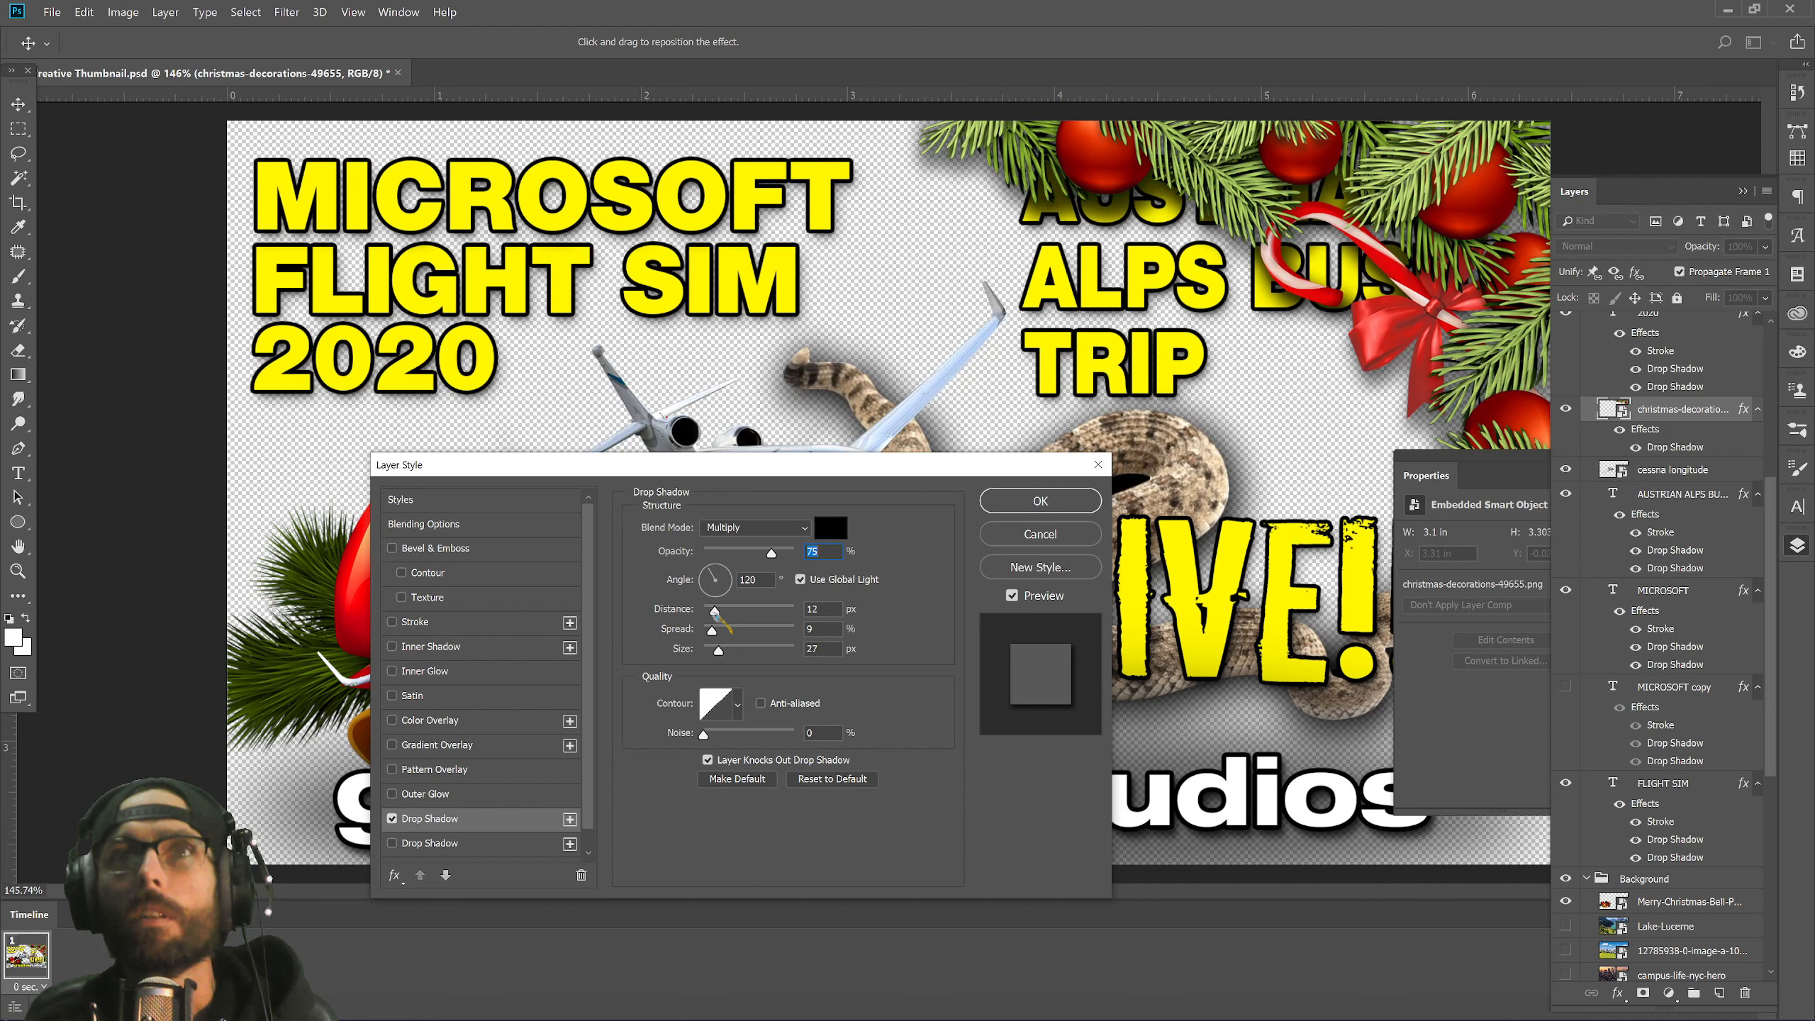
pyautogui.moveTo(714, 611); pyautogui.dragTo(707, 613)
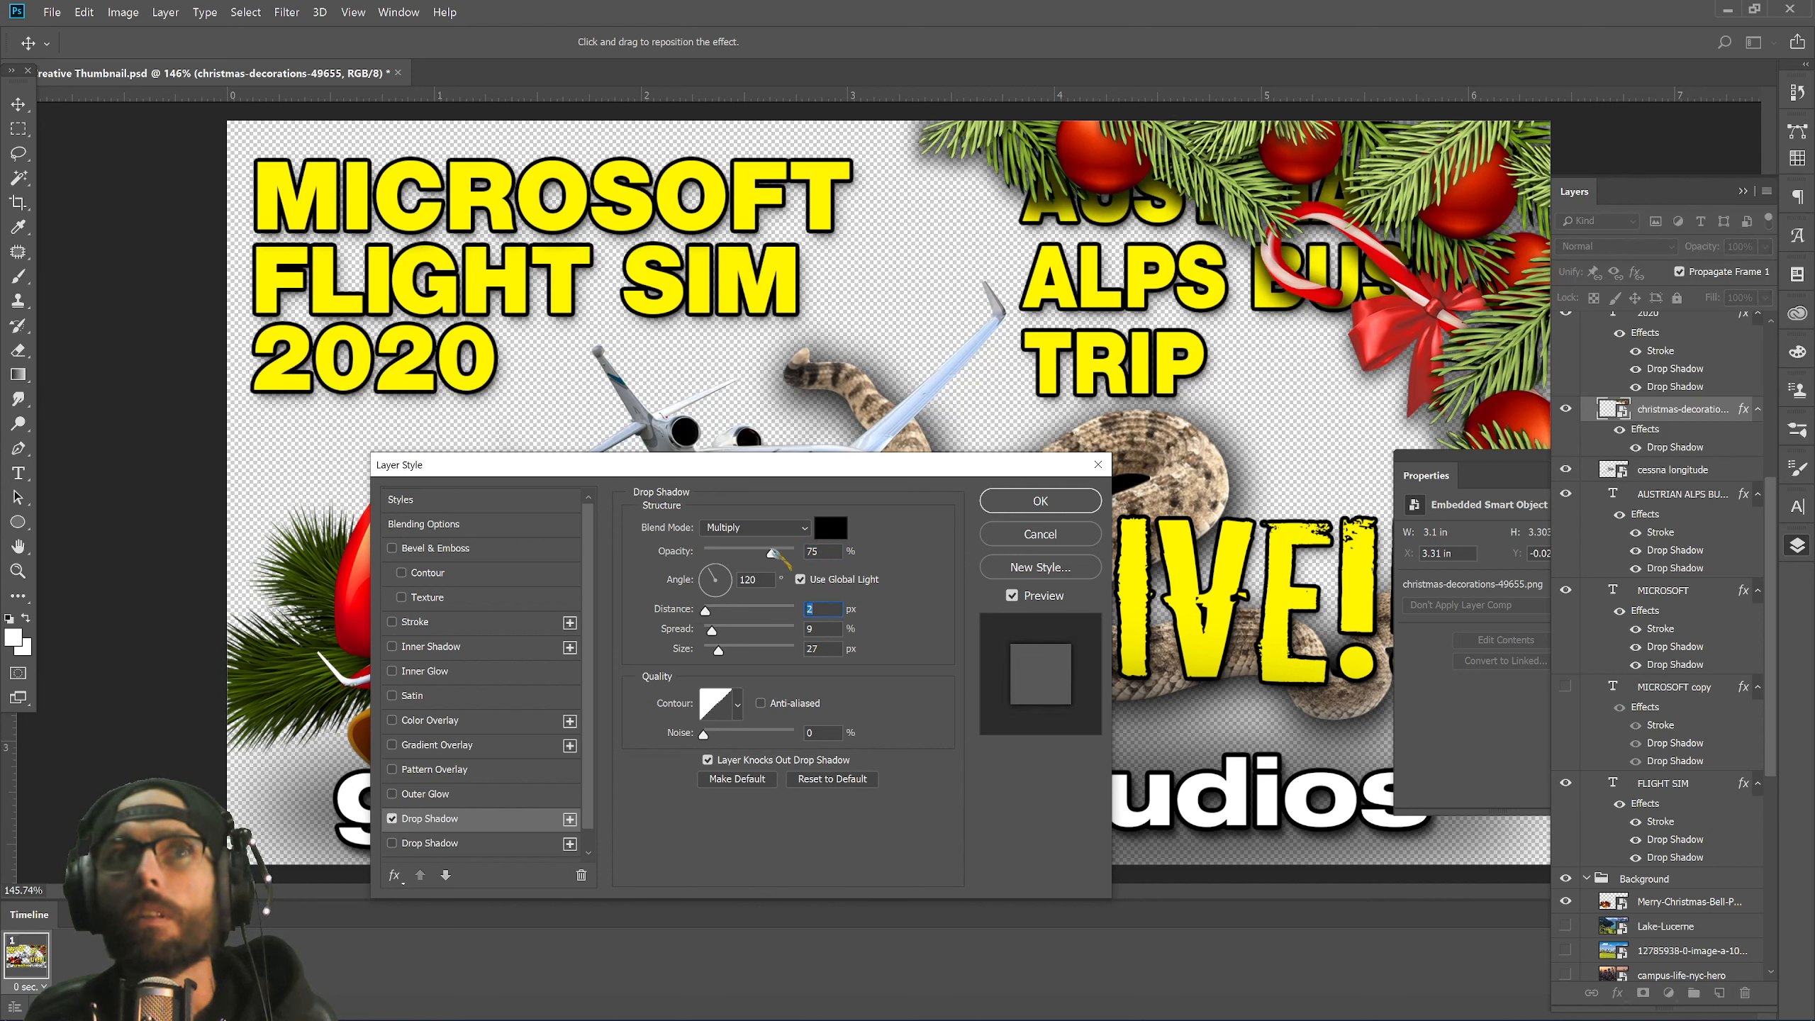
pyautogui.moveTo(774, 552); pyautogui.dragTo(796, 556)
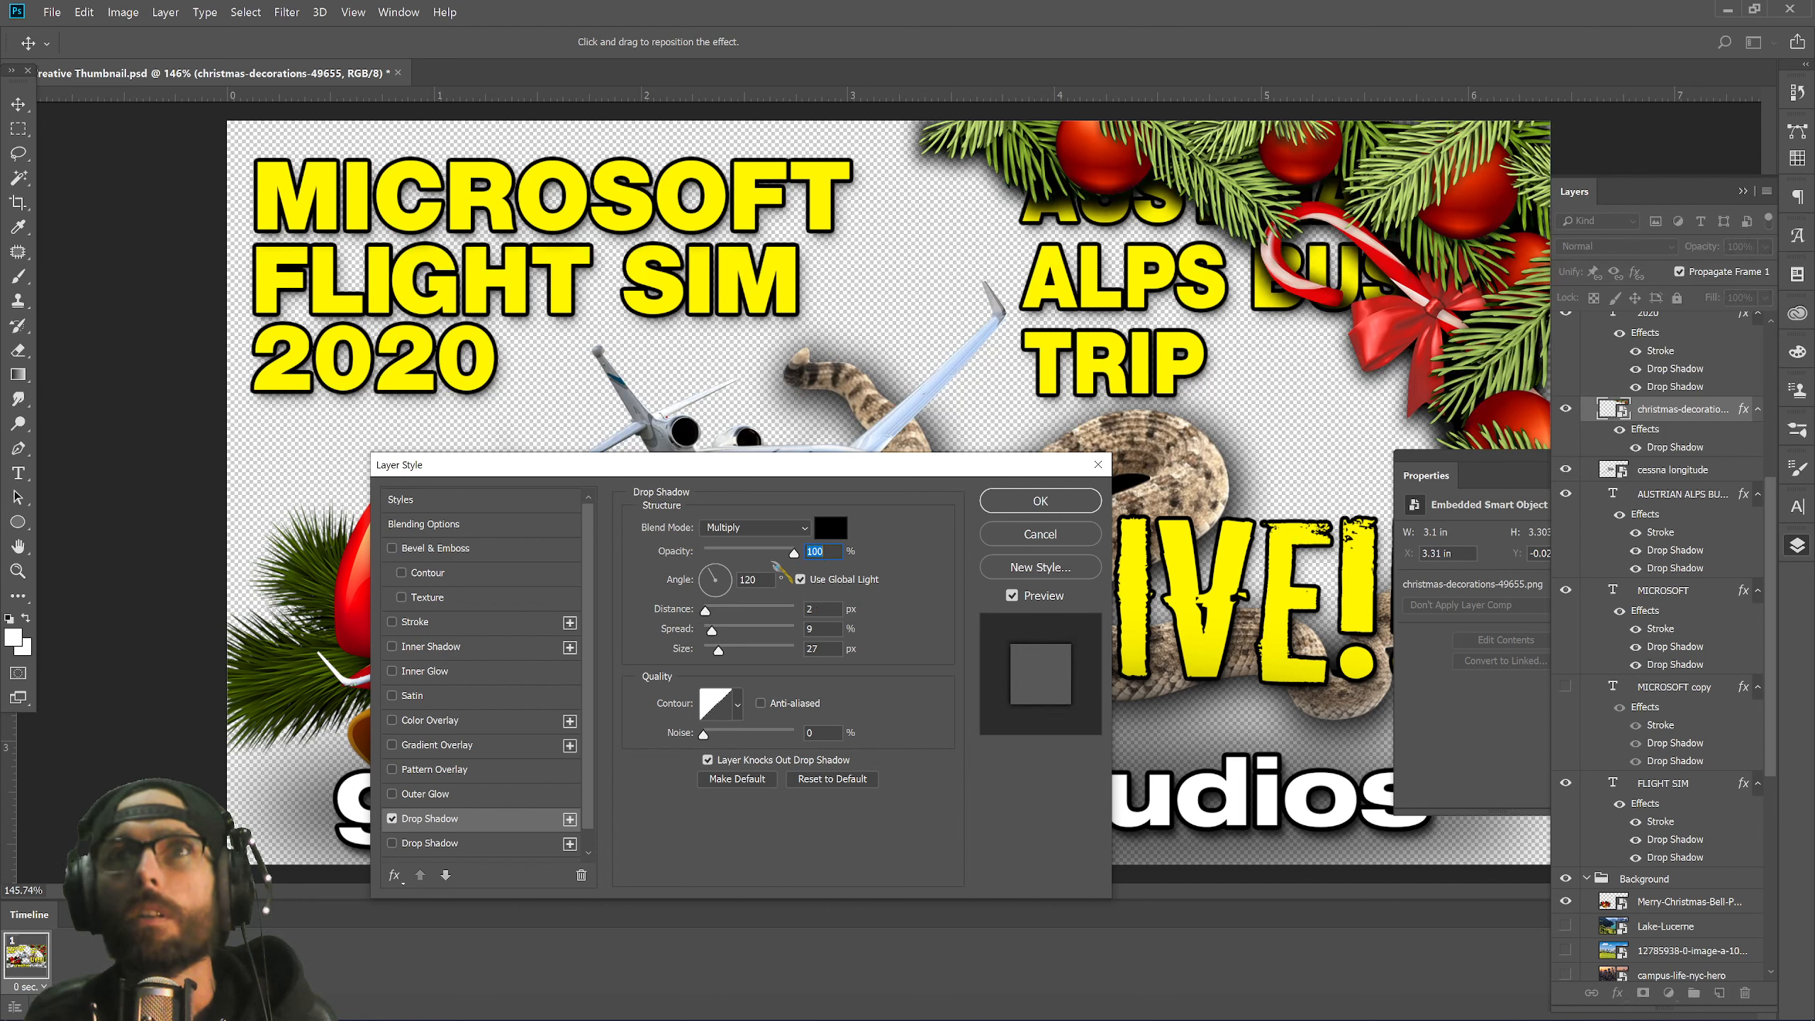
pyautogui.moveTo(794, 555); pyautogui.dragTo(778, 555)
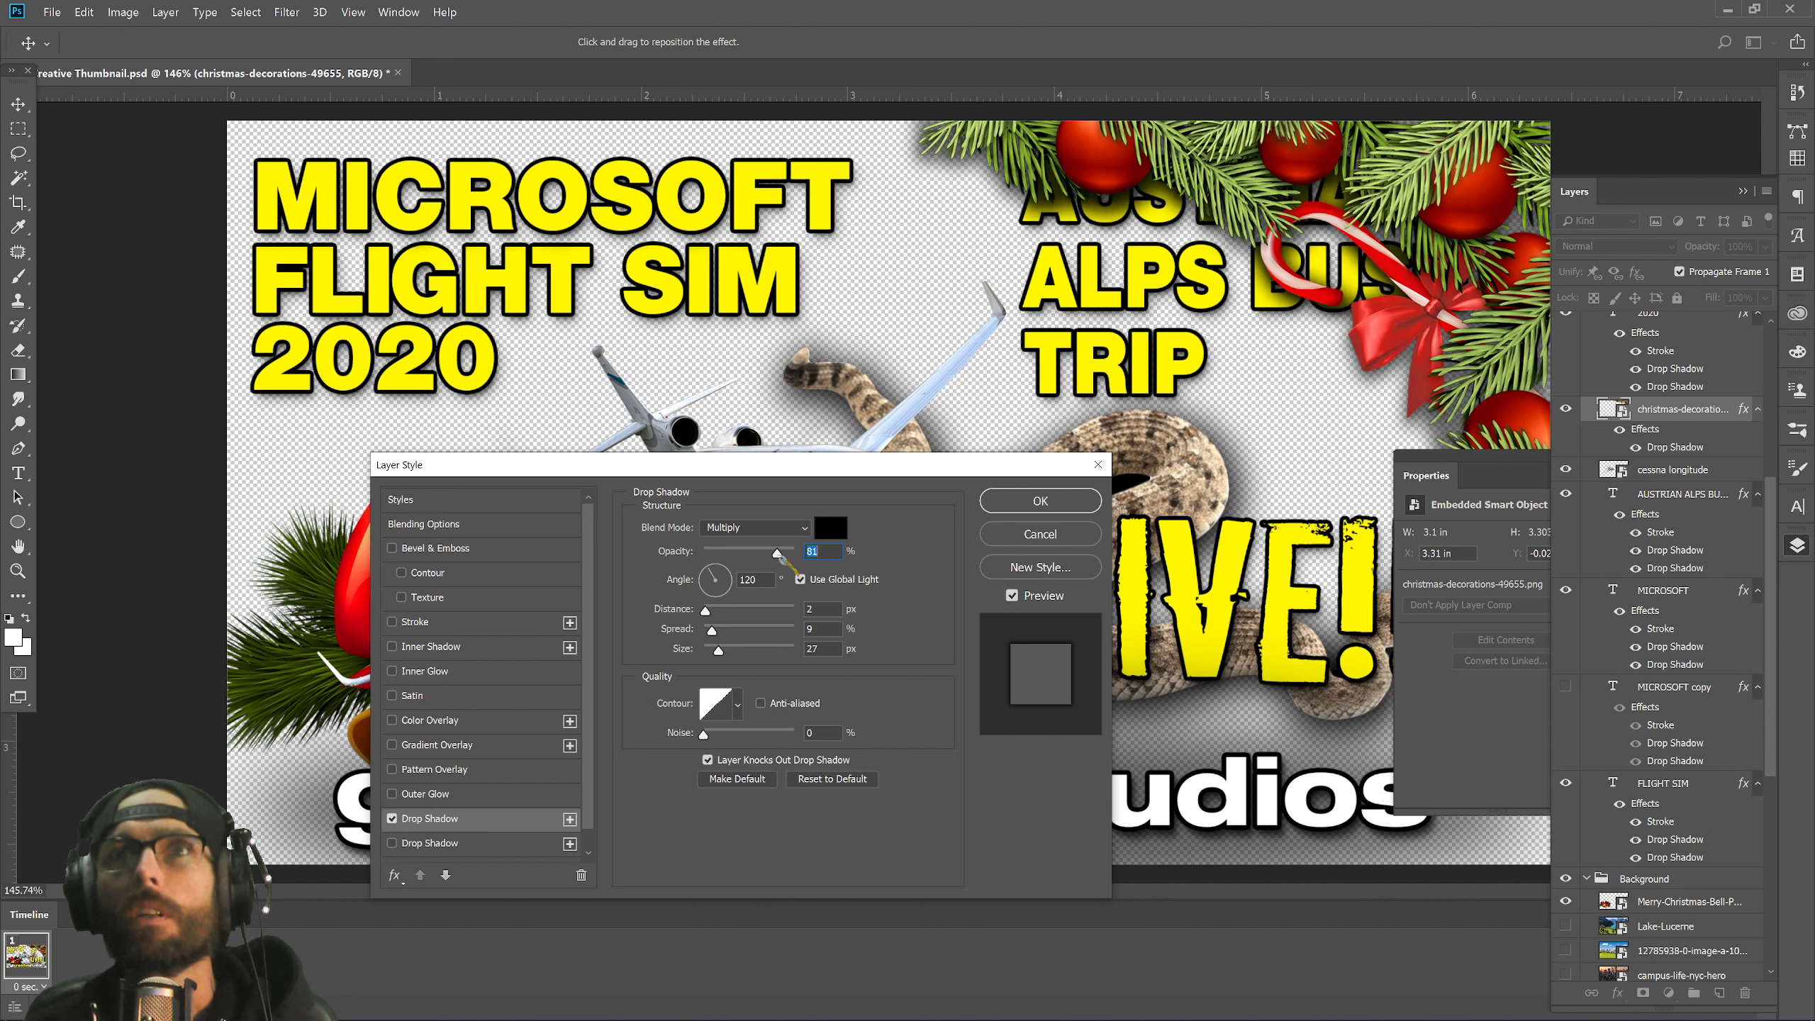
pyautogui.click(1040, 501)
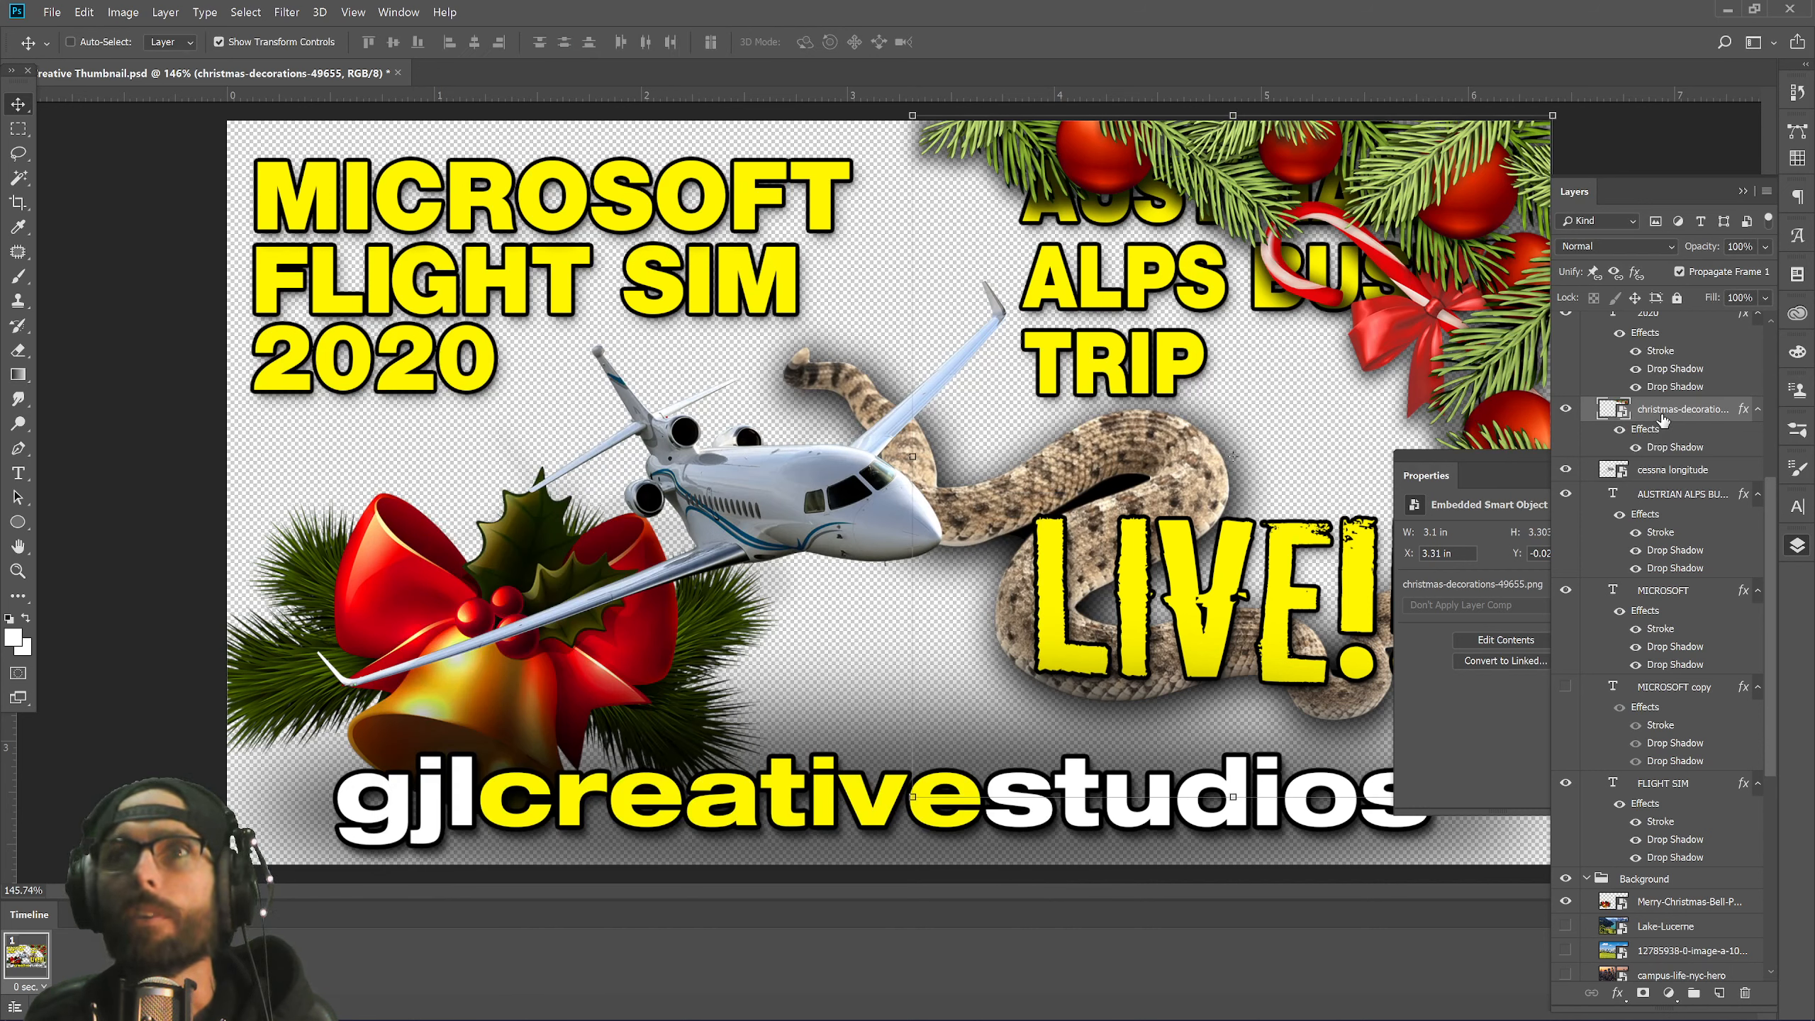
# Move the bell layer into the GJL LOGO group and the christmas-decorations layer to the top.
pyautogui.moveTo(1664, 418); pyautogui.dragTo(1669, 908)
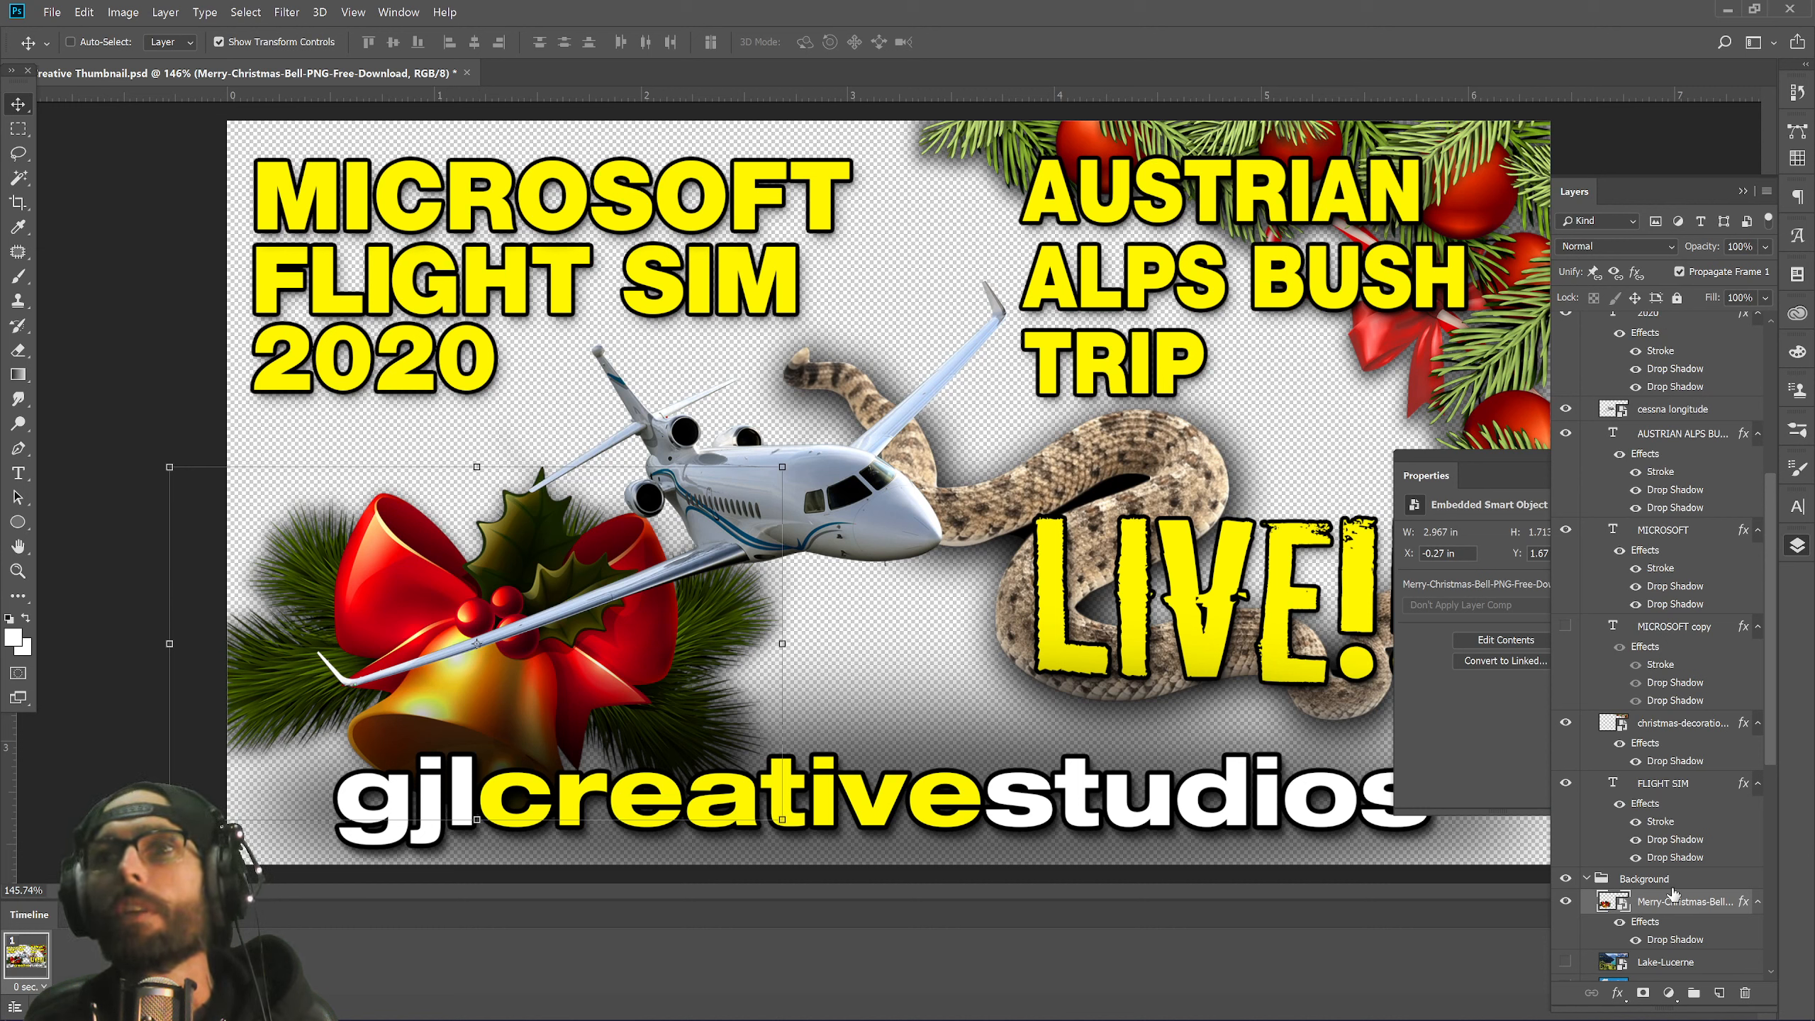
pyautogui.moveTo(1680, 905); pyautogui.dragTo(1671, 399)
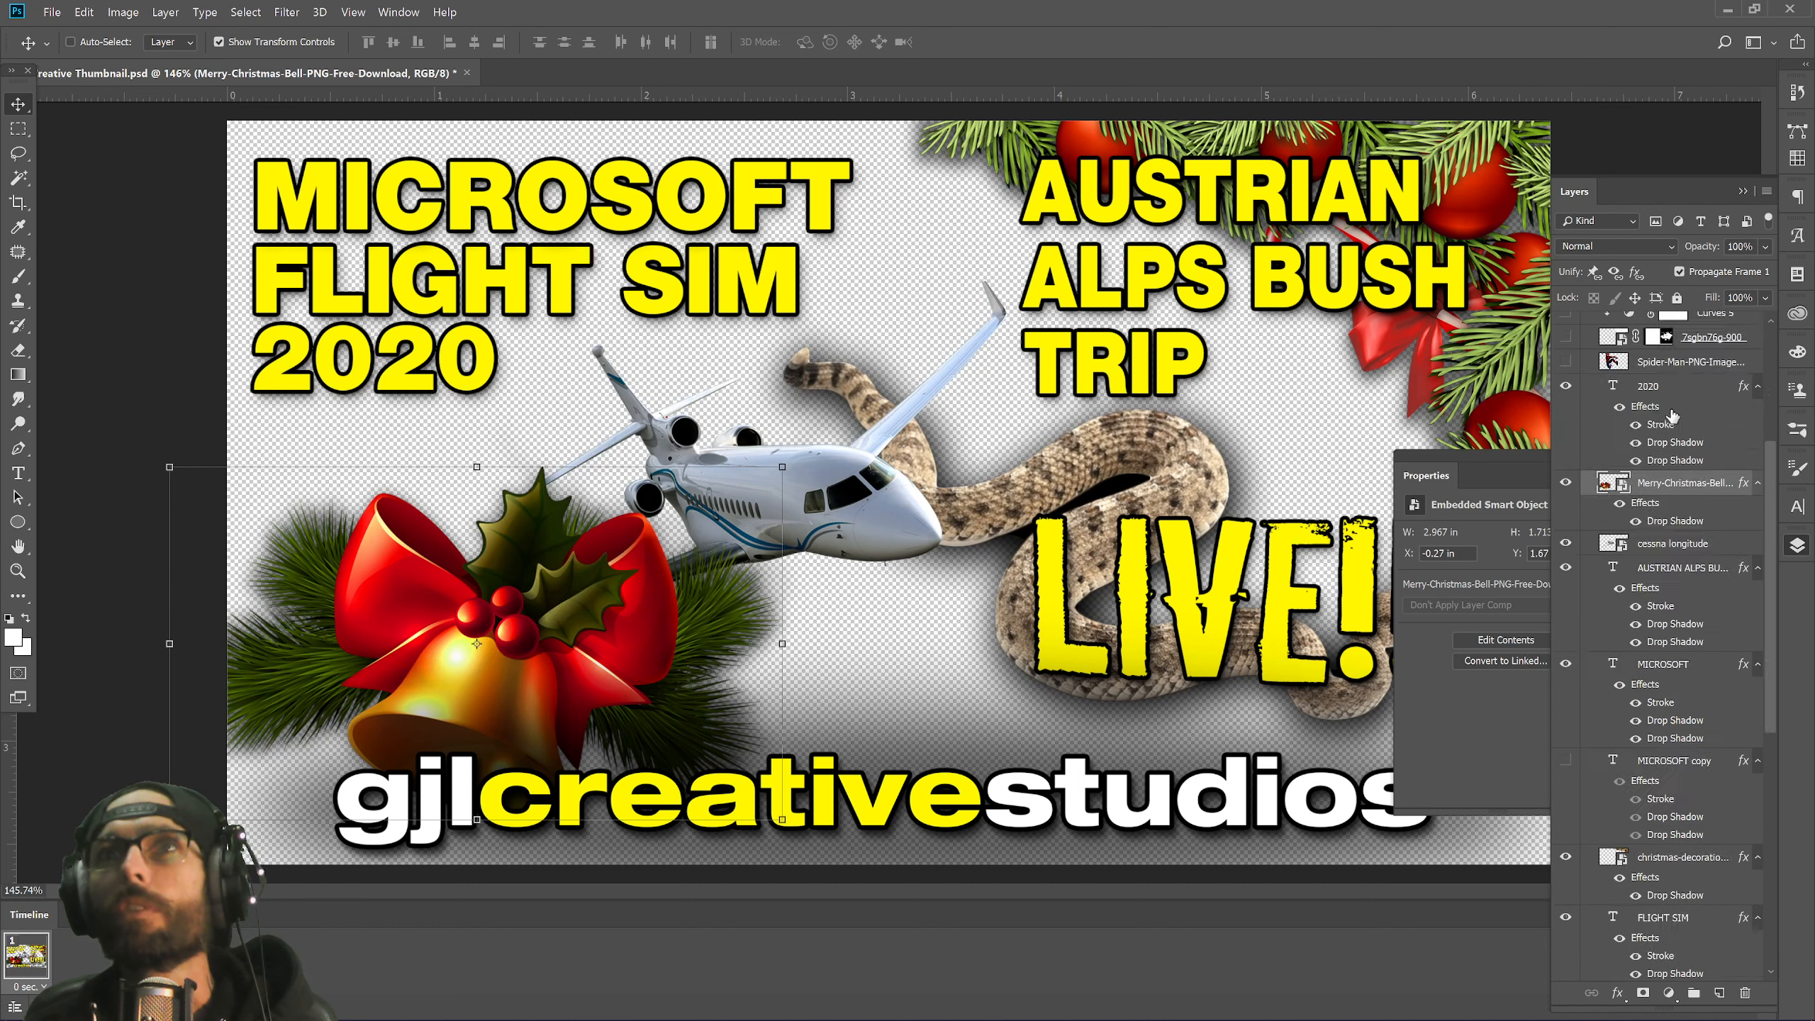
pyautogui.hotkey('ctrl', ']')
pyautogui.hotkey('ctrl', ']')
pyautogui.hotkey('ctrl', ']')
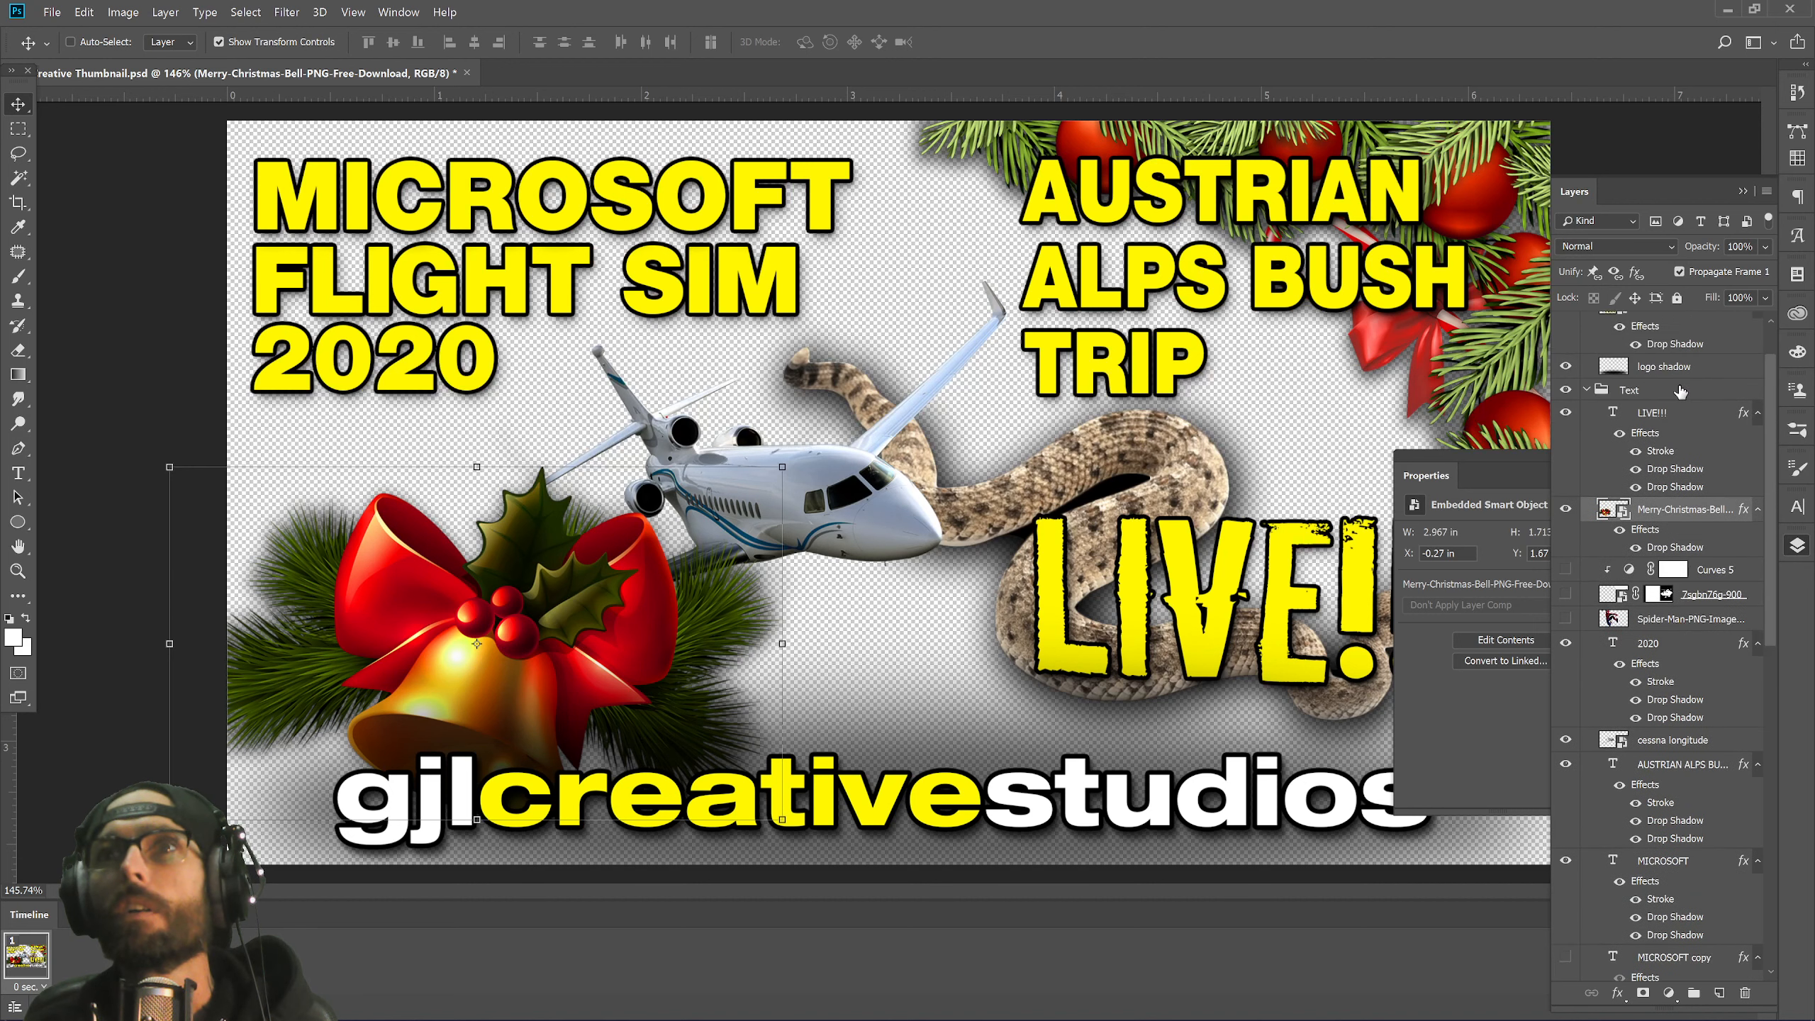
pyautogui.moveTo(1686, 563); pyautogui.dragTo(1695, 403)
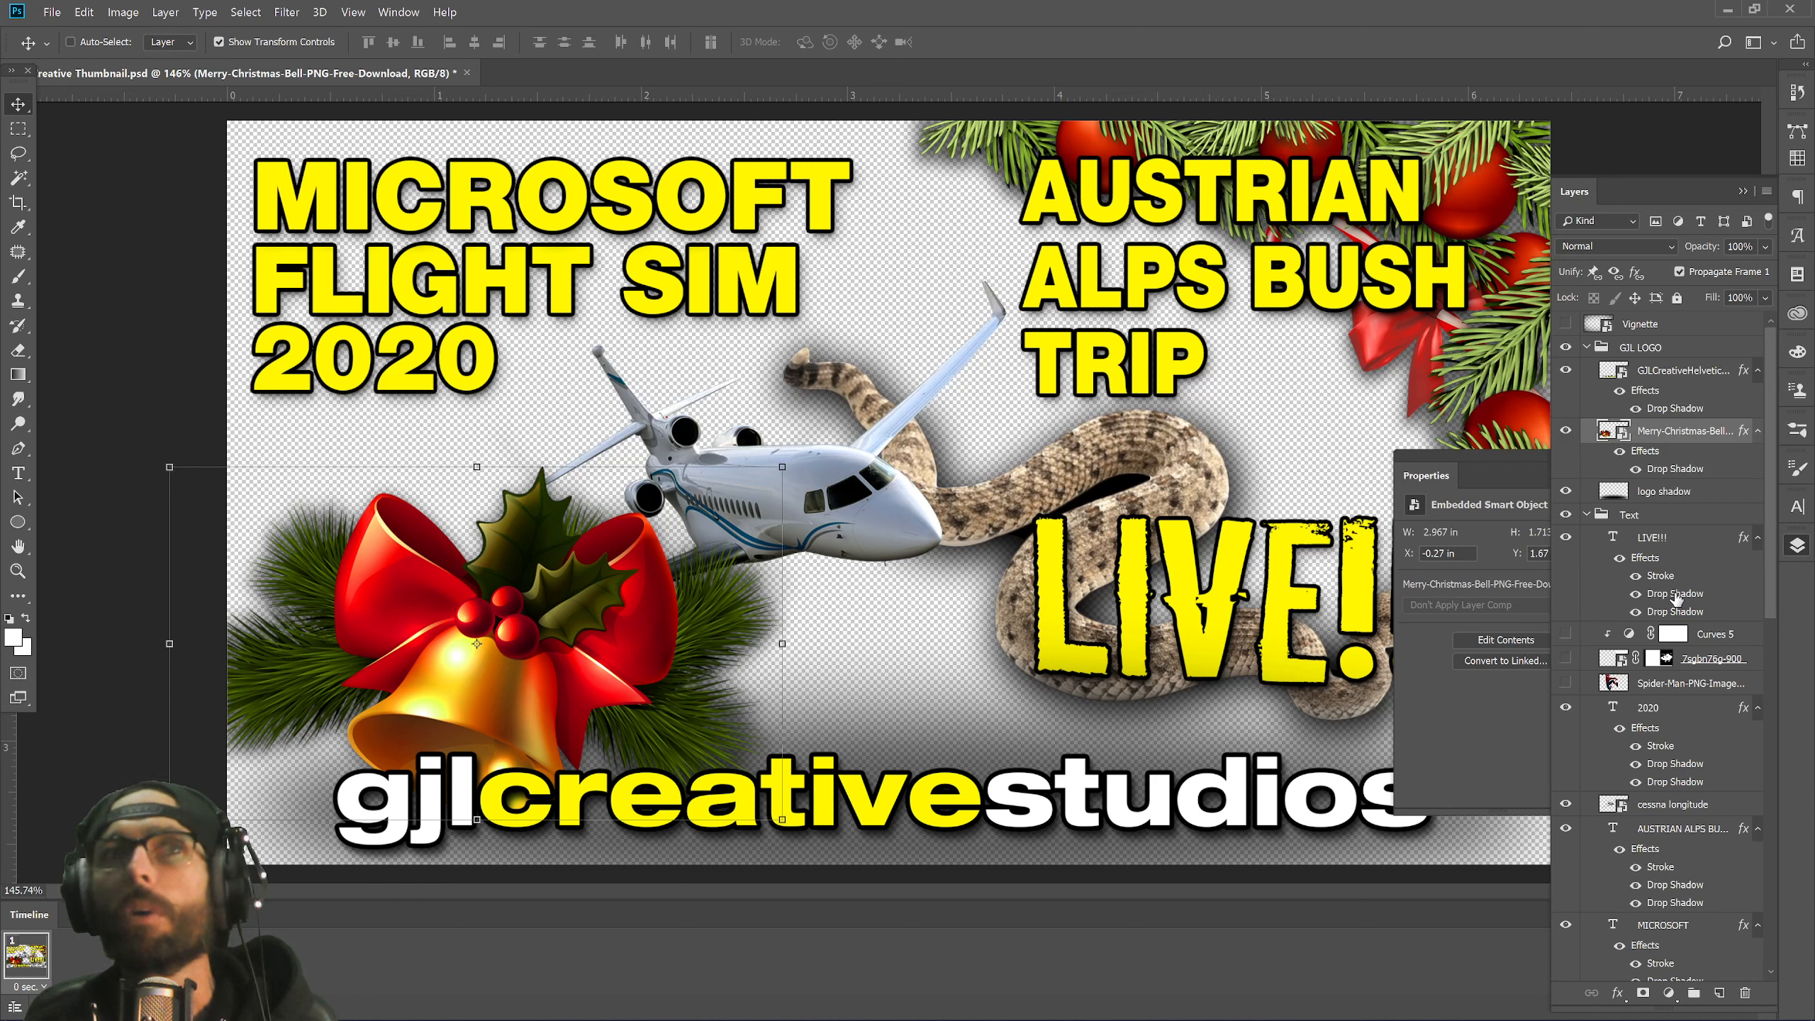
pyautogui.scroll(-5, 1675, 599)
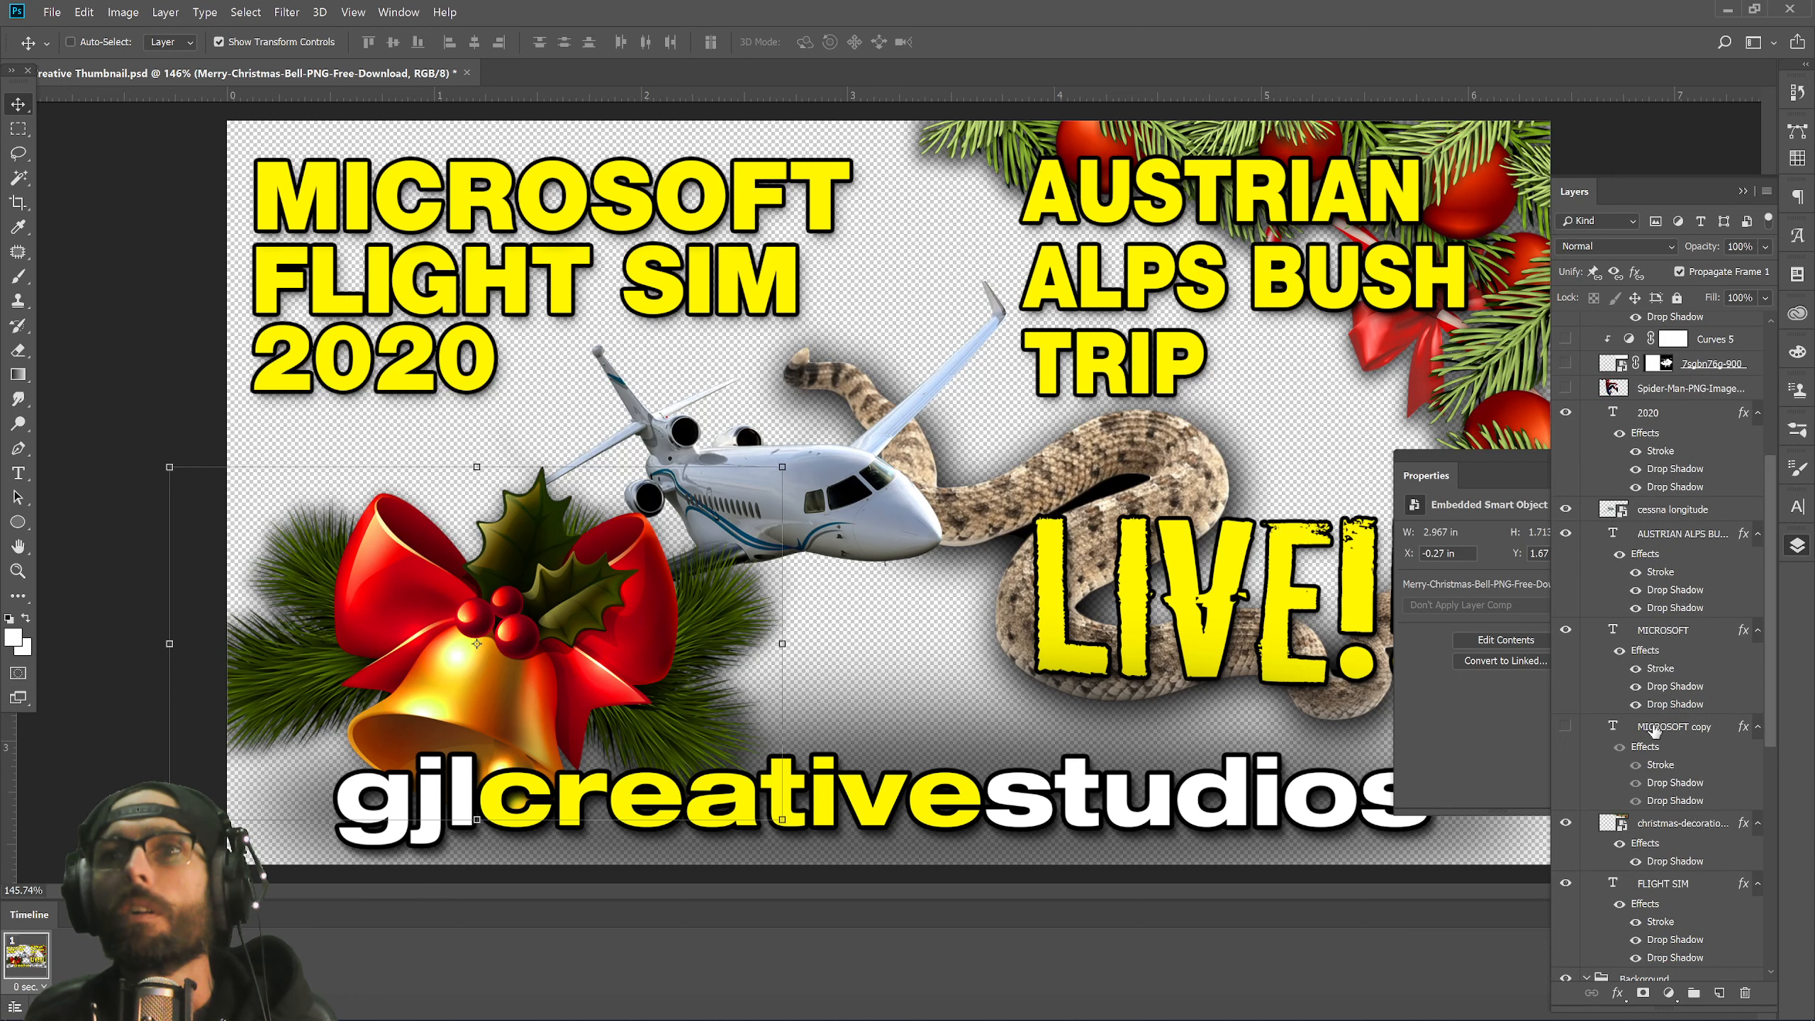
pyautogui.moveTo(1683, 826); pyautogui.dragTo(1668, 400)
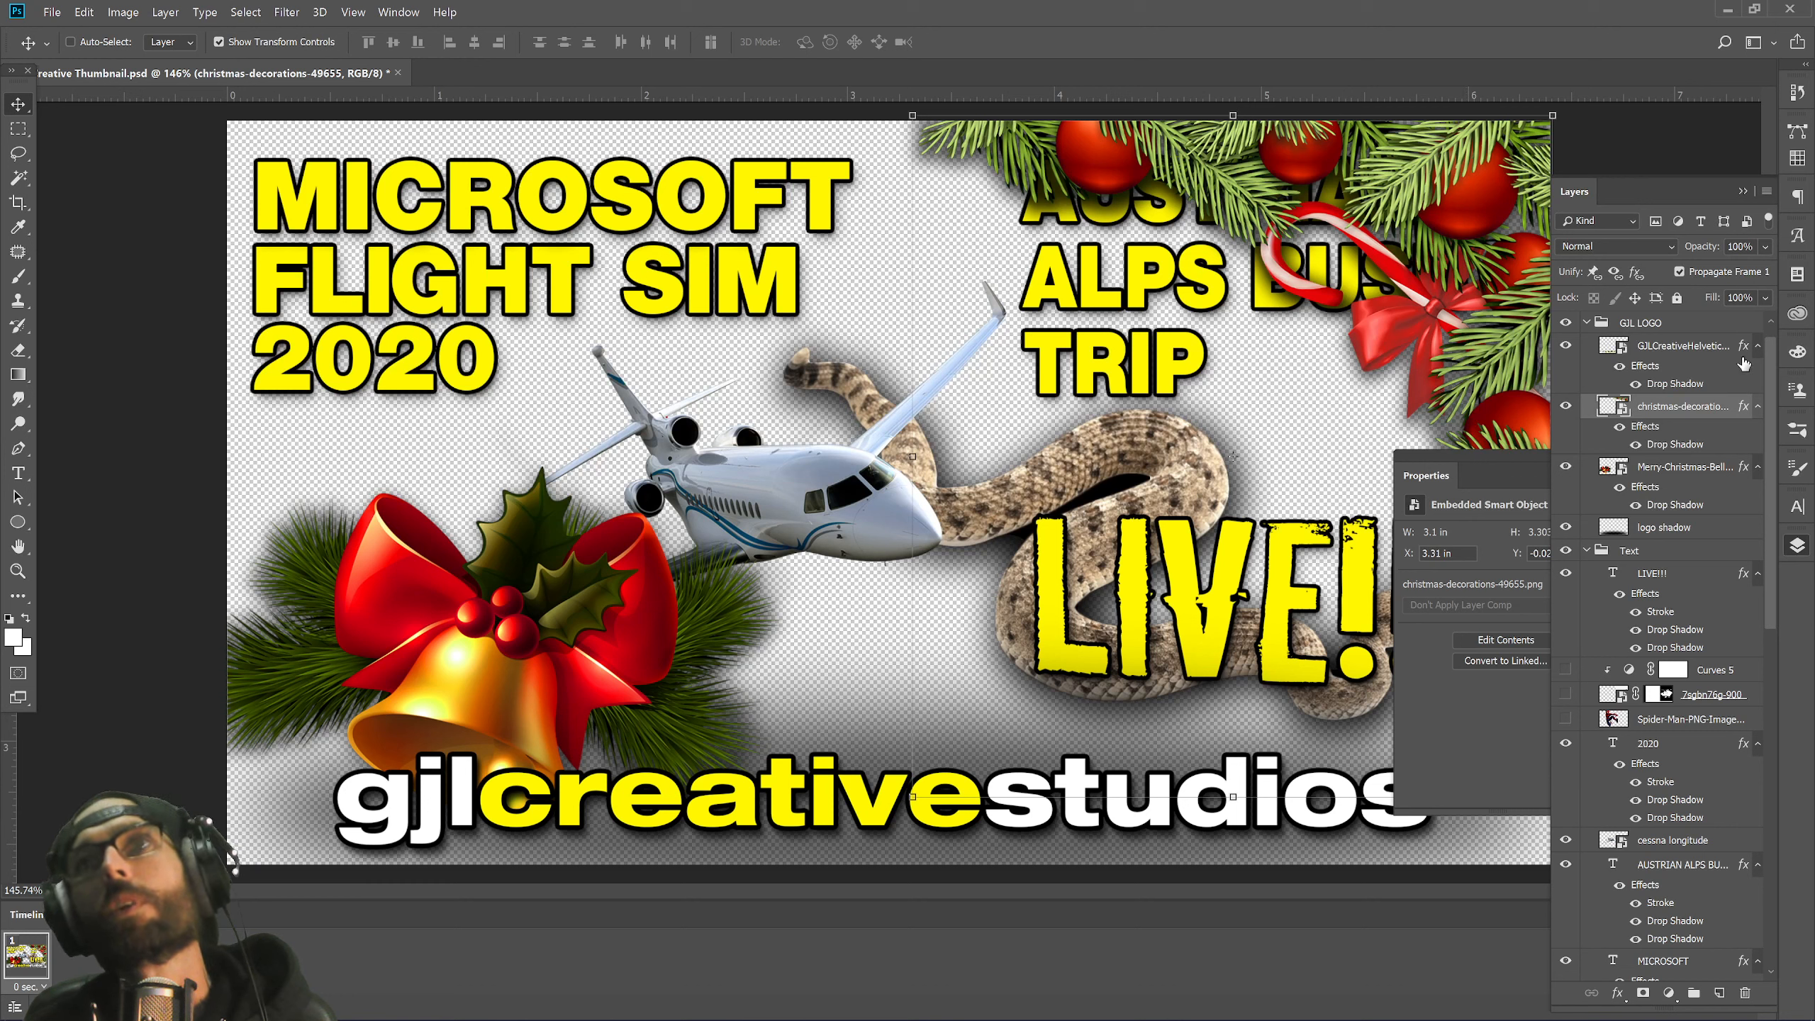
pyautogui.scroll(-3, 1668, 474)
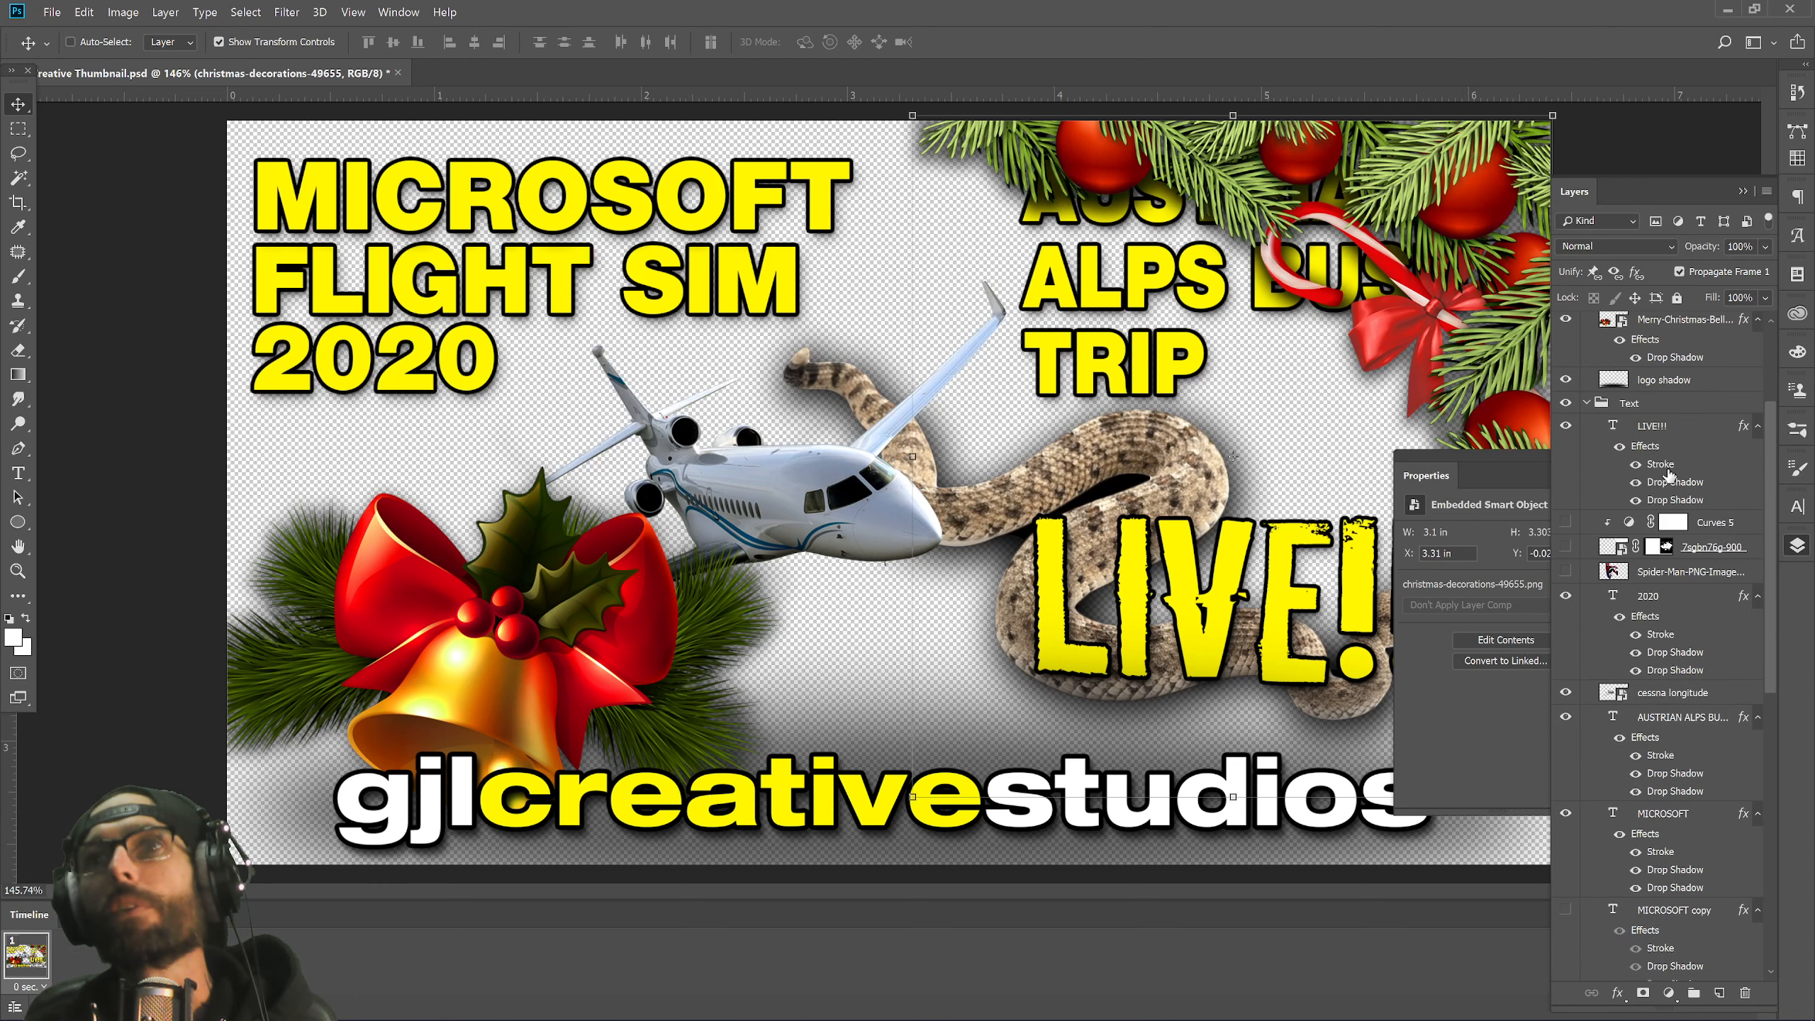
# Rotate the pine garland 180°, turn it upright, and set it along the right edge beside LIVE.
pyautogui.rightClick(1393, 180)
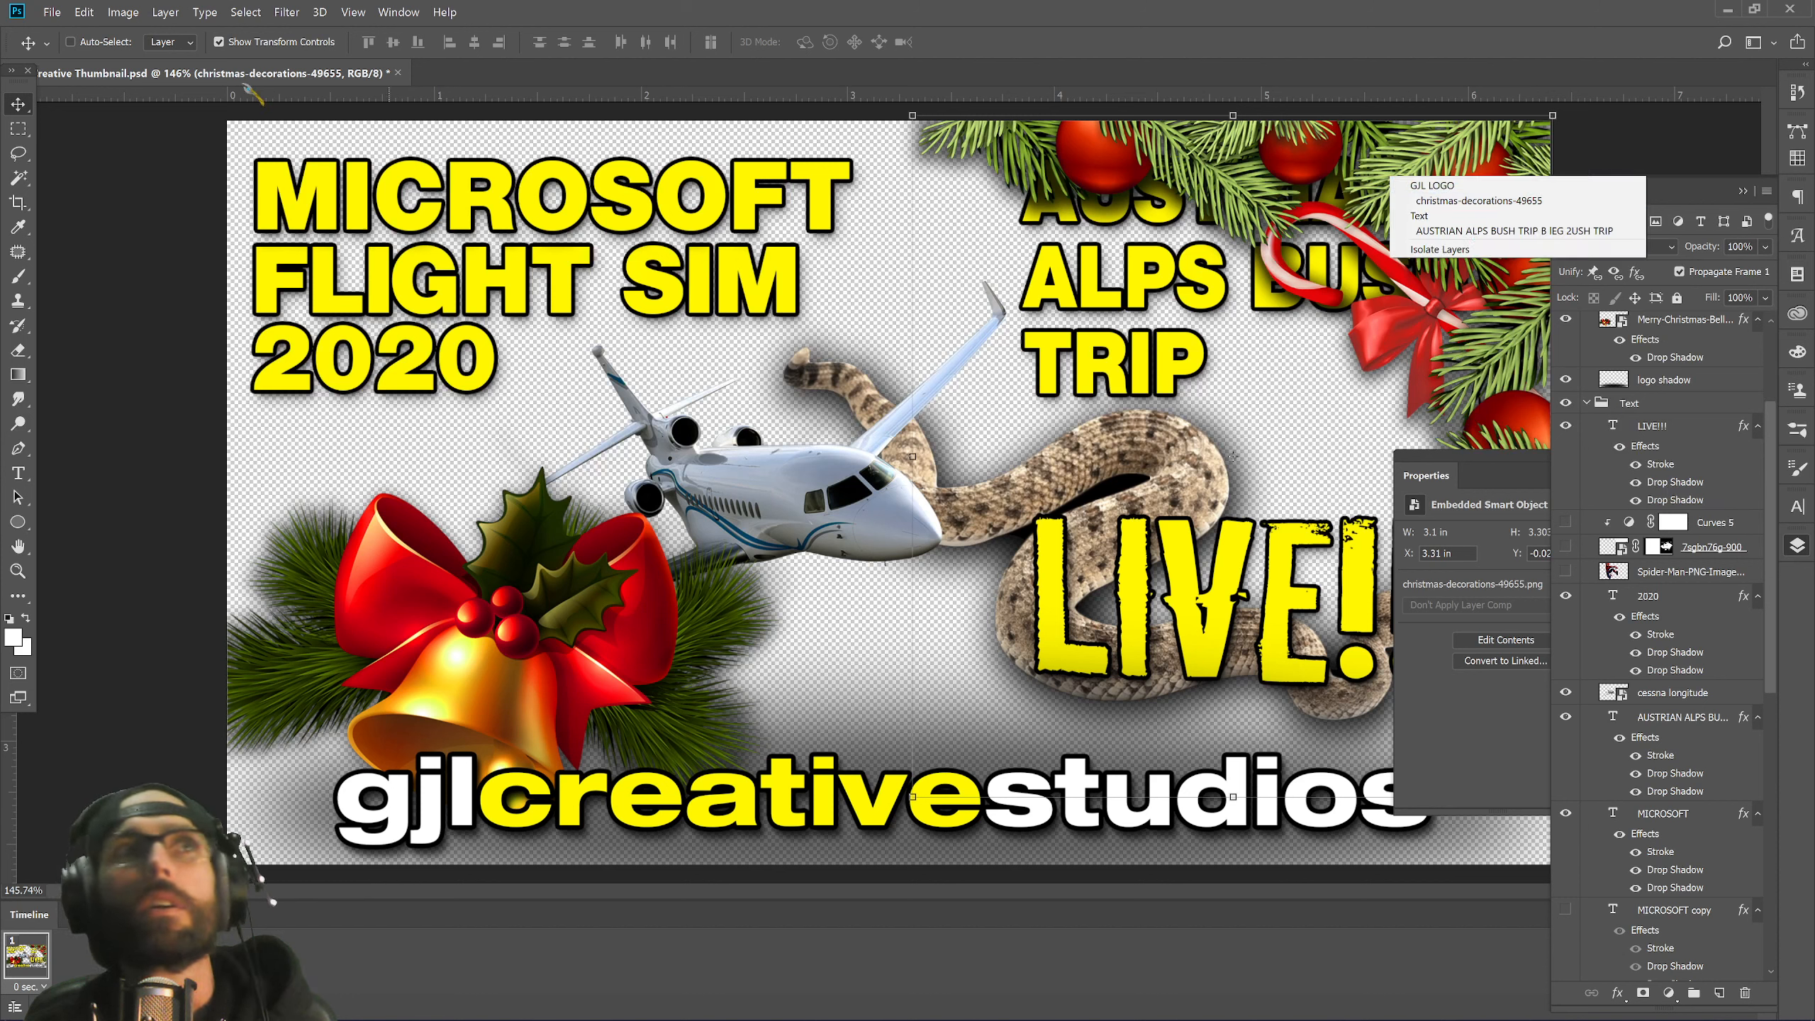
pyautogui.press('Escape')
pyautogui.click(165, 13)
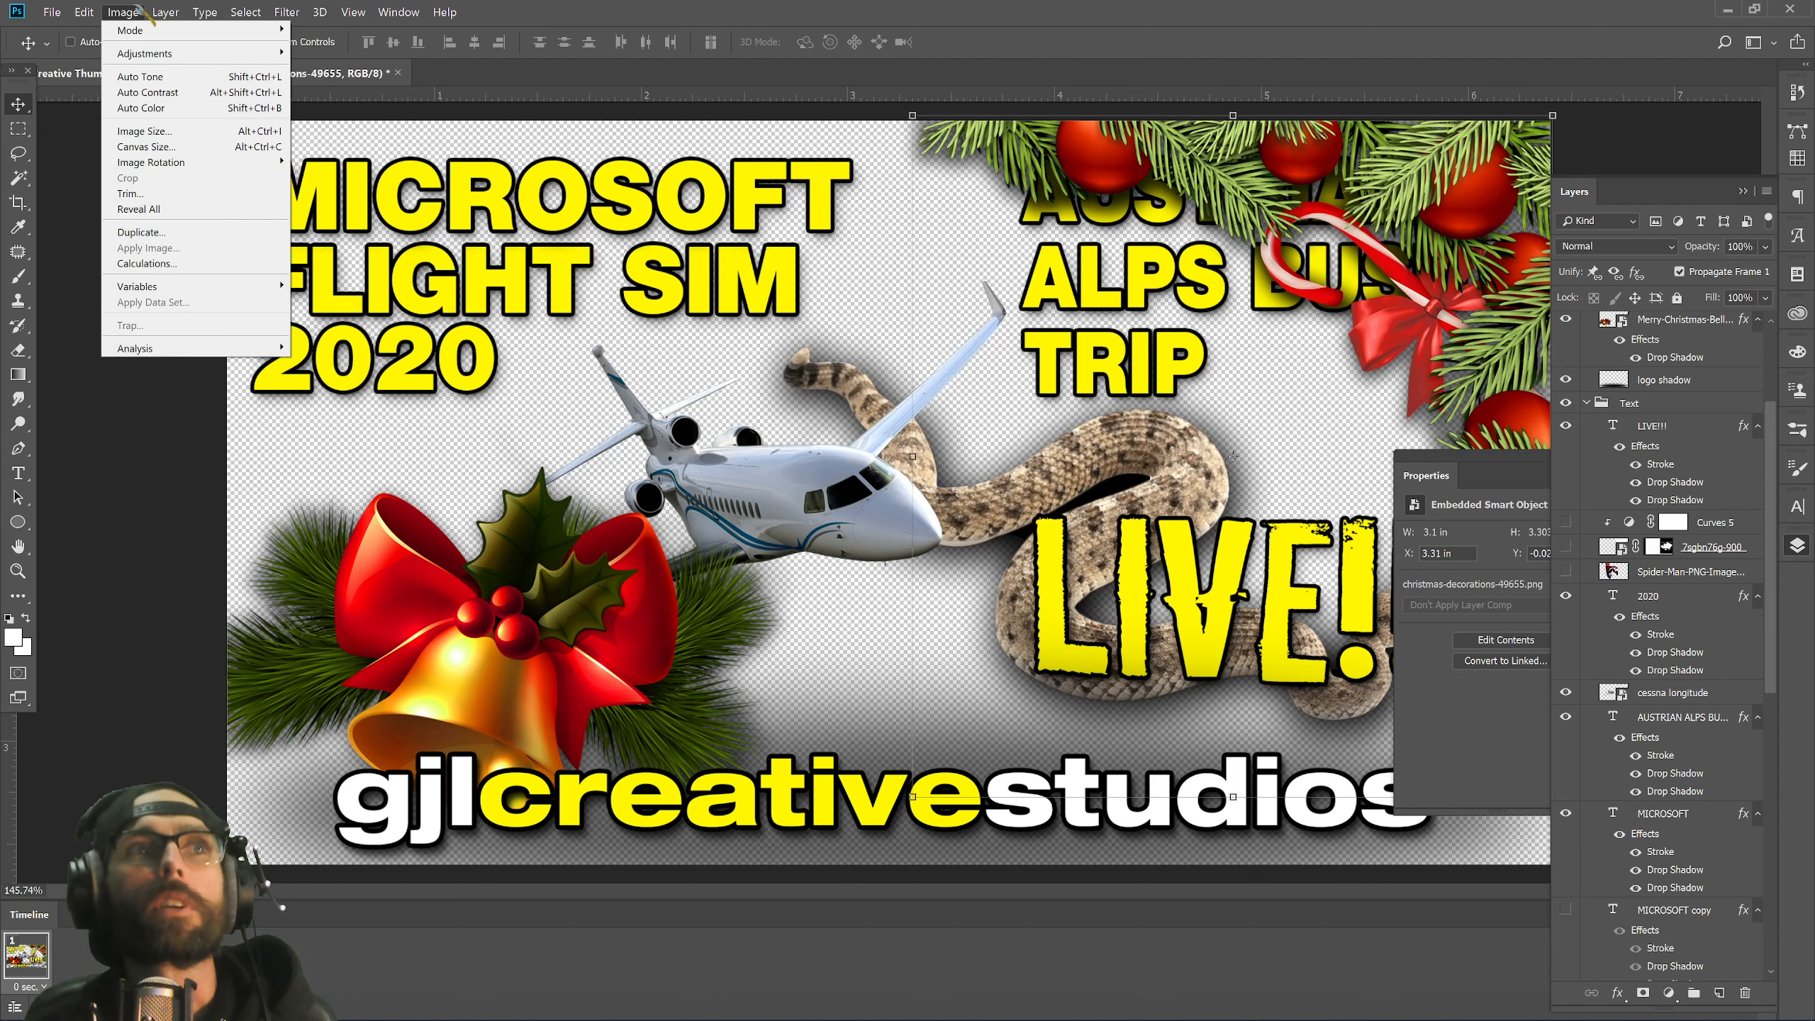
pyautogui.moveTo(83, 12)
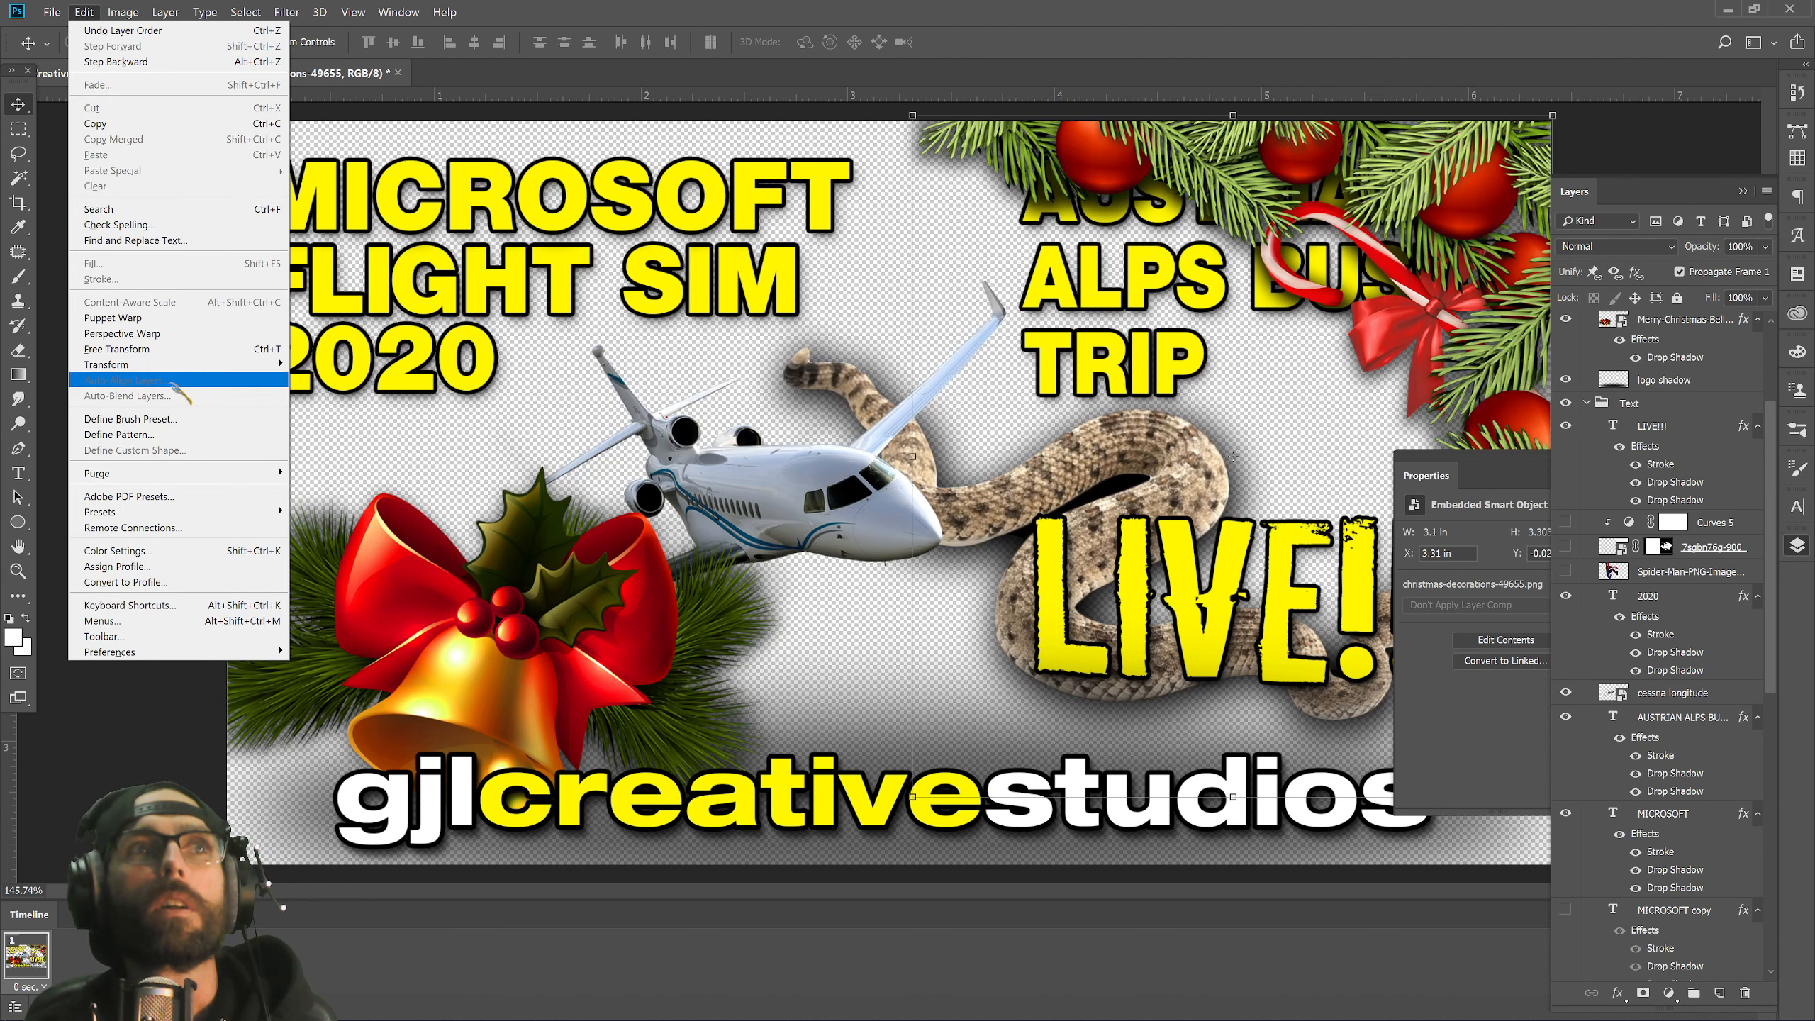
pyautogui.moveTo(192, 365)
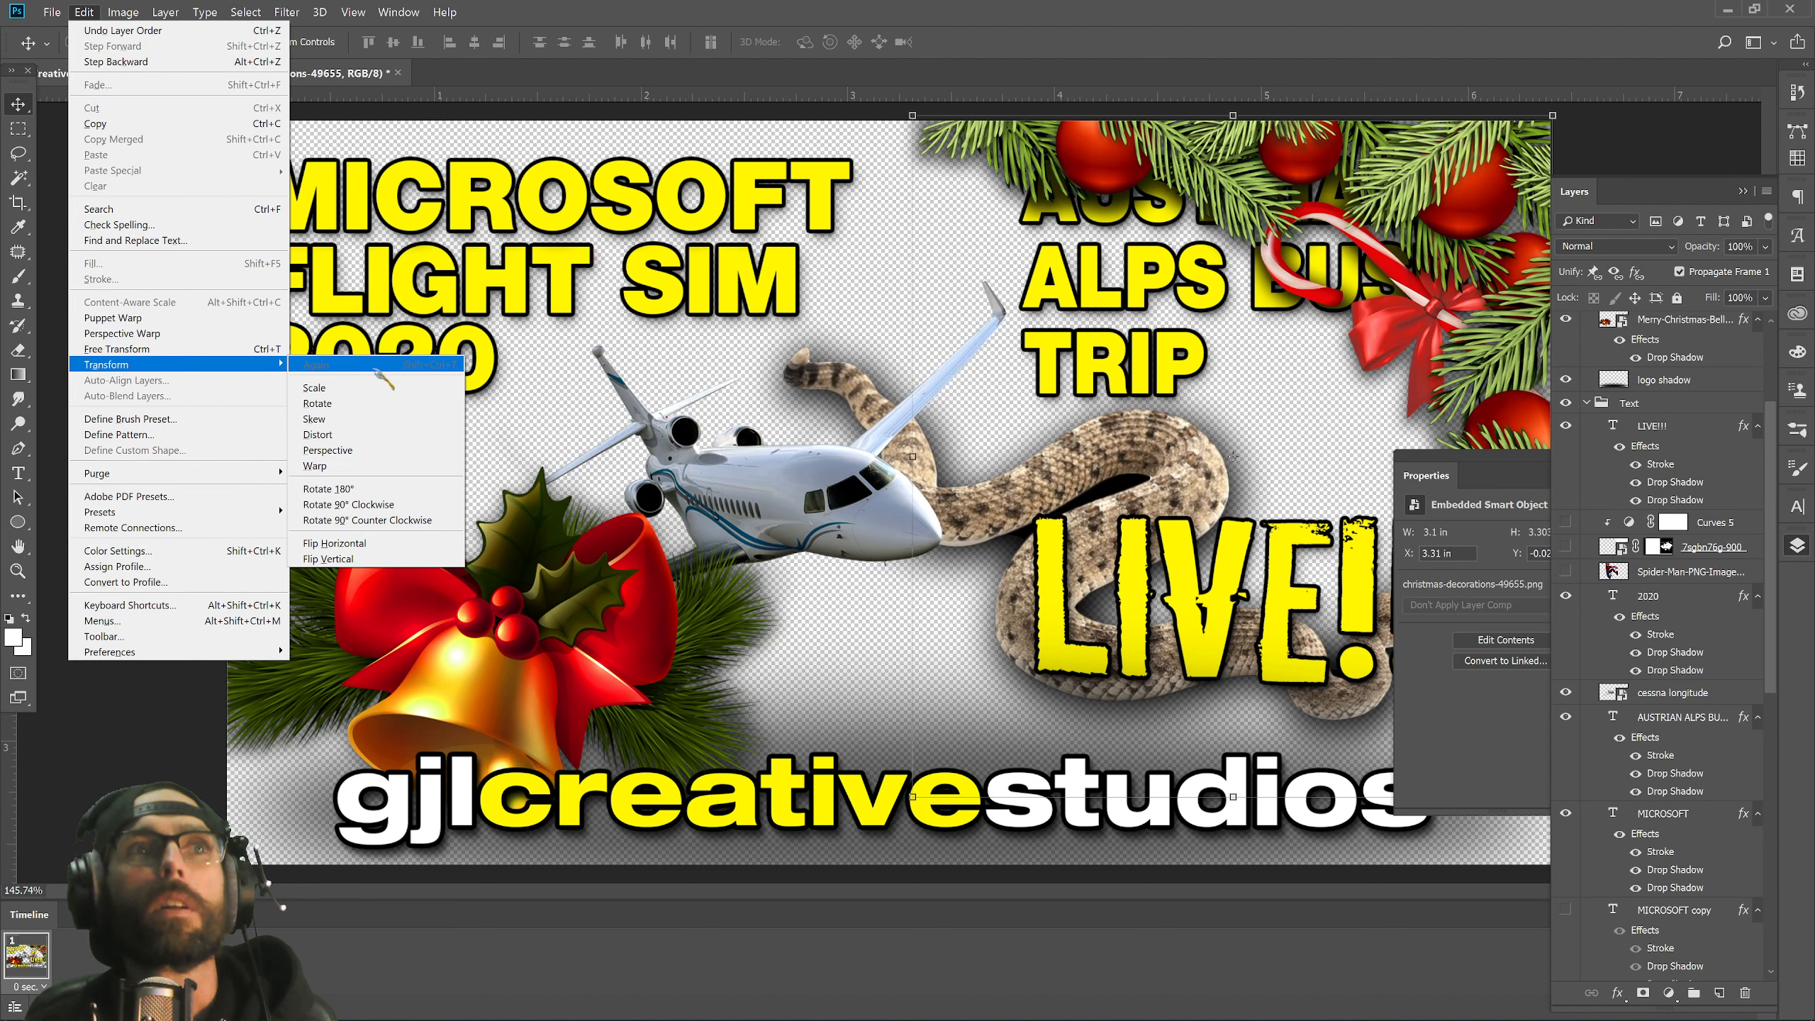
pyautogui.click(386, 492)
pyautogui.moveTo(964, 465); pyautogui.dragTo(904, 531)
pyautogui.moveTo(849, 161); pyautogui.dragTo(980, 737)
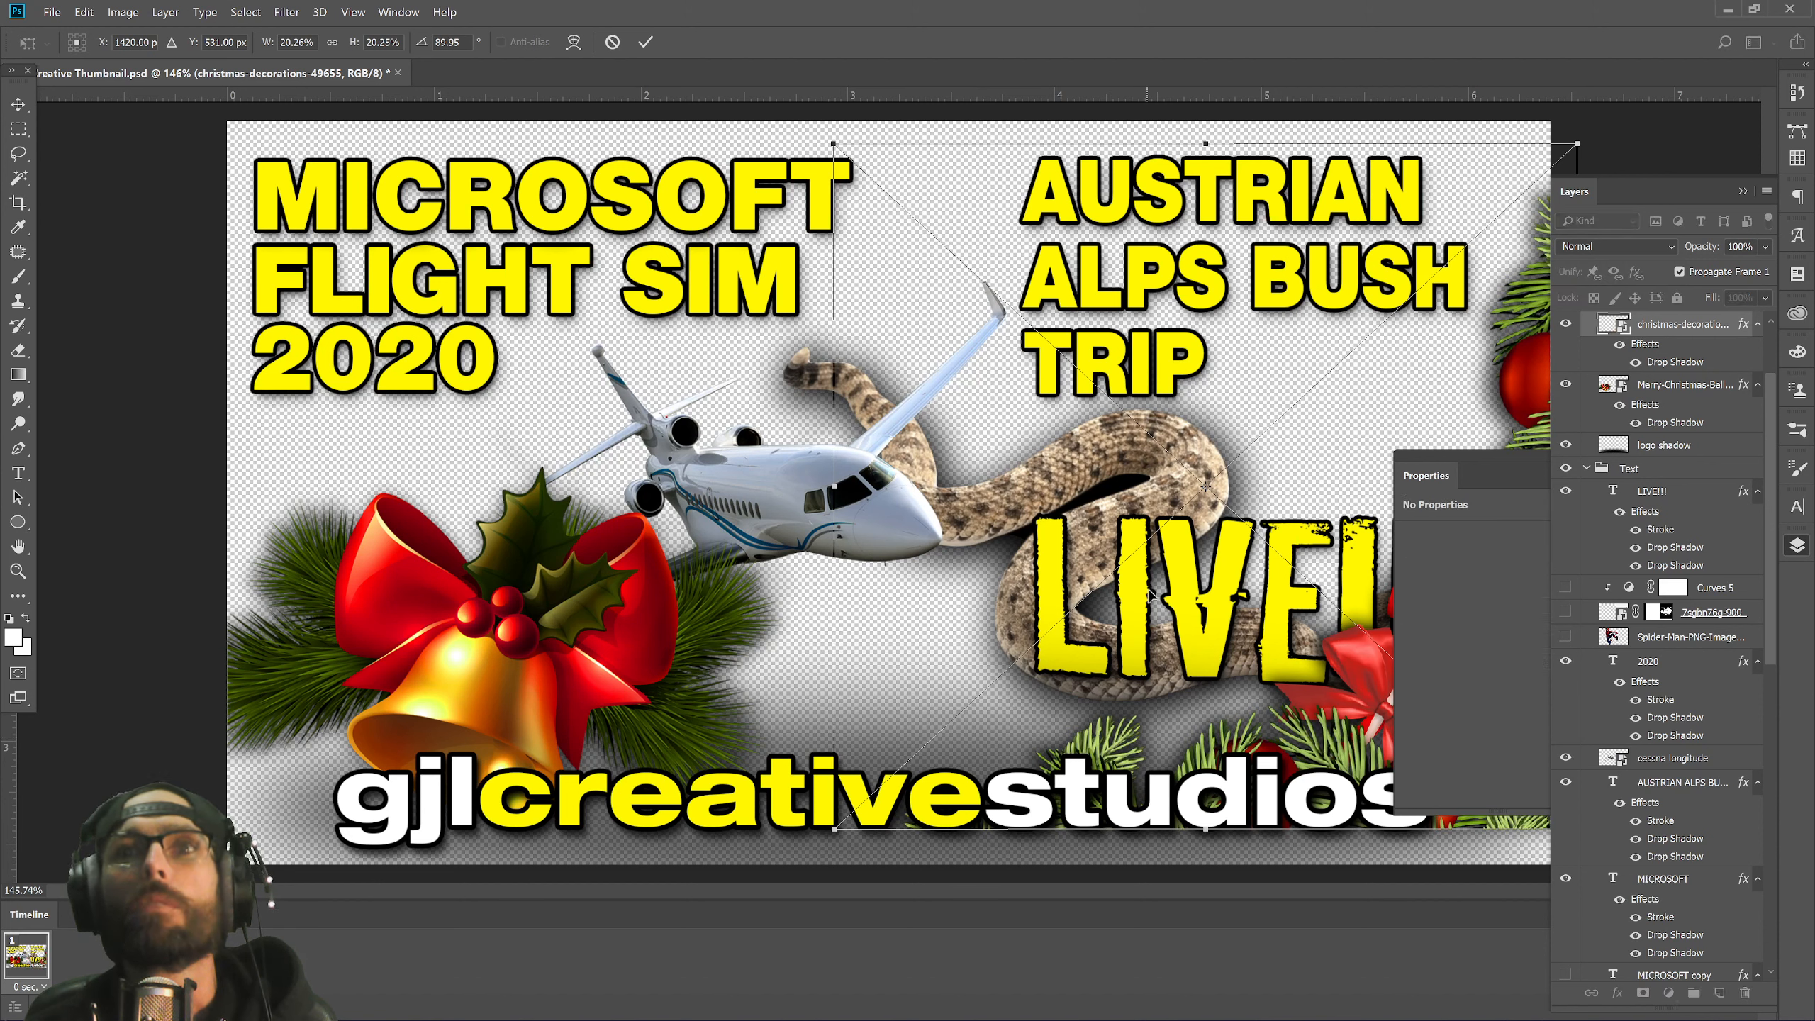
pyautogui.moveTo(1150, 593); pyautogui.dragTo(1138, 651)
# Close the Properties panel and hide the side panels to view the whole canvas.
pyautogui.moveTo(1492, 461); pyautogui.dragTo(750, 540)
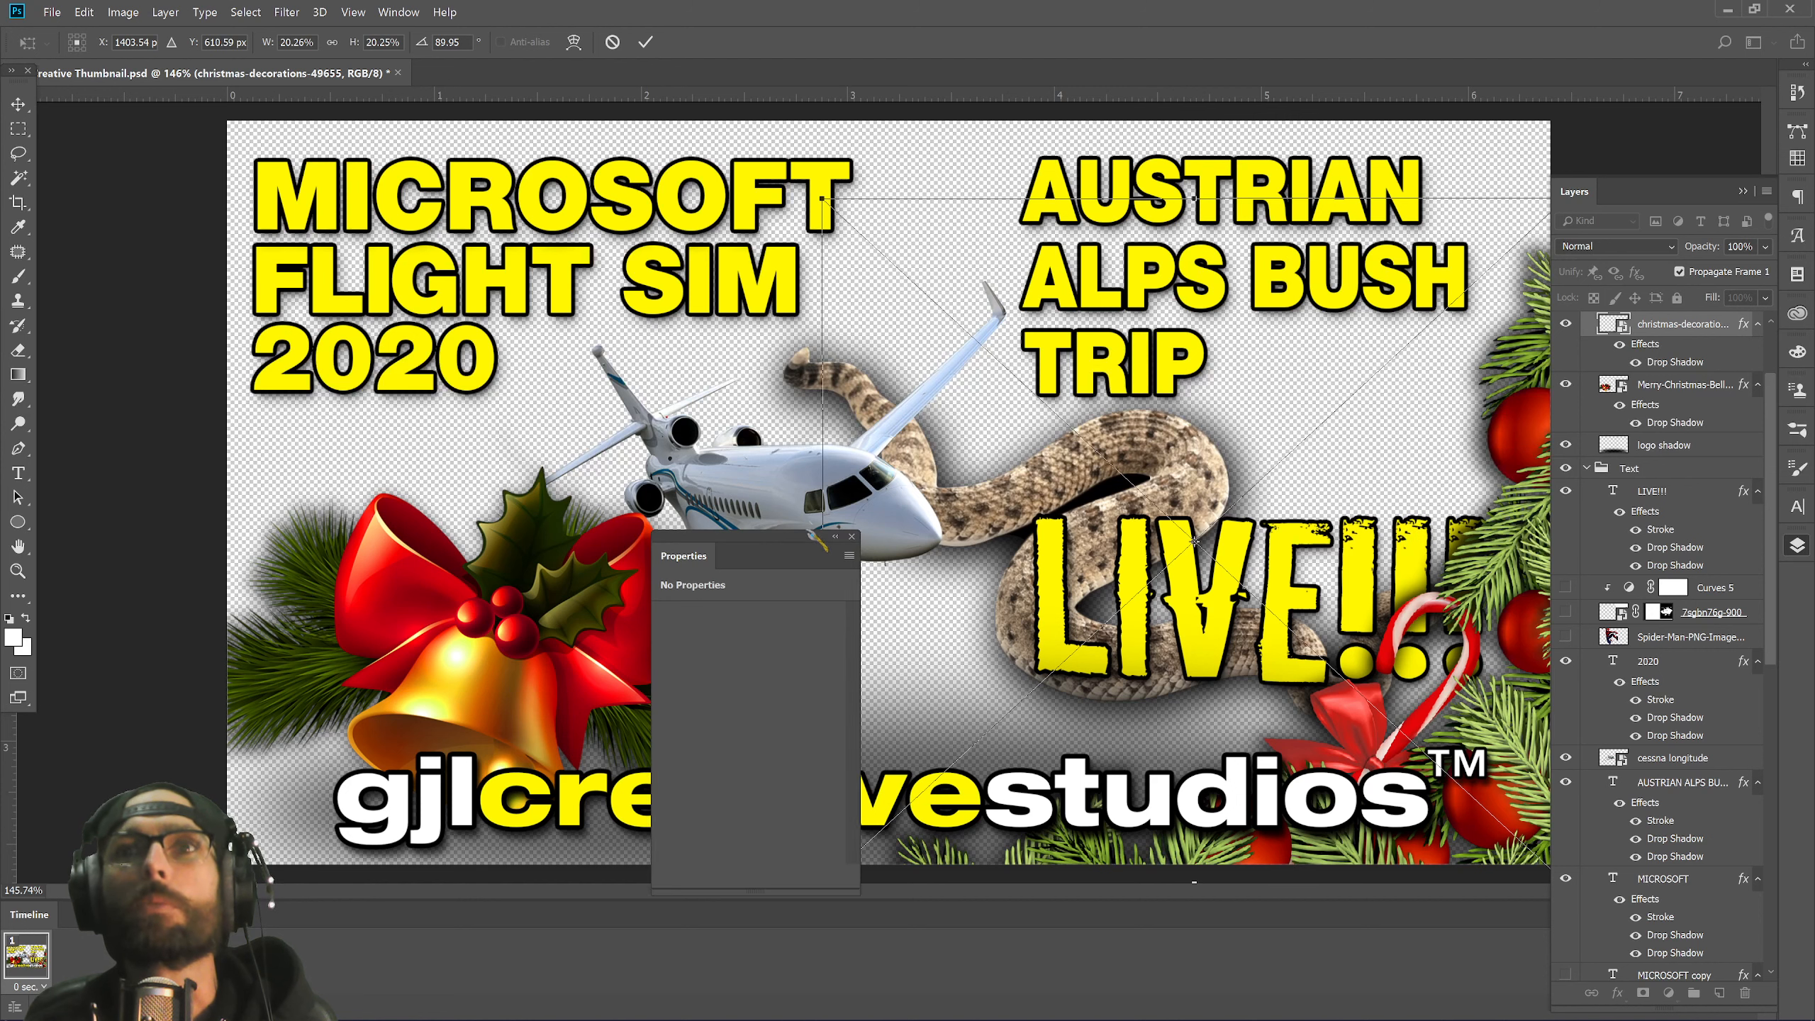
pyautogui.click(852, 536)
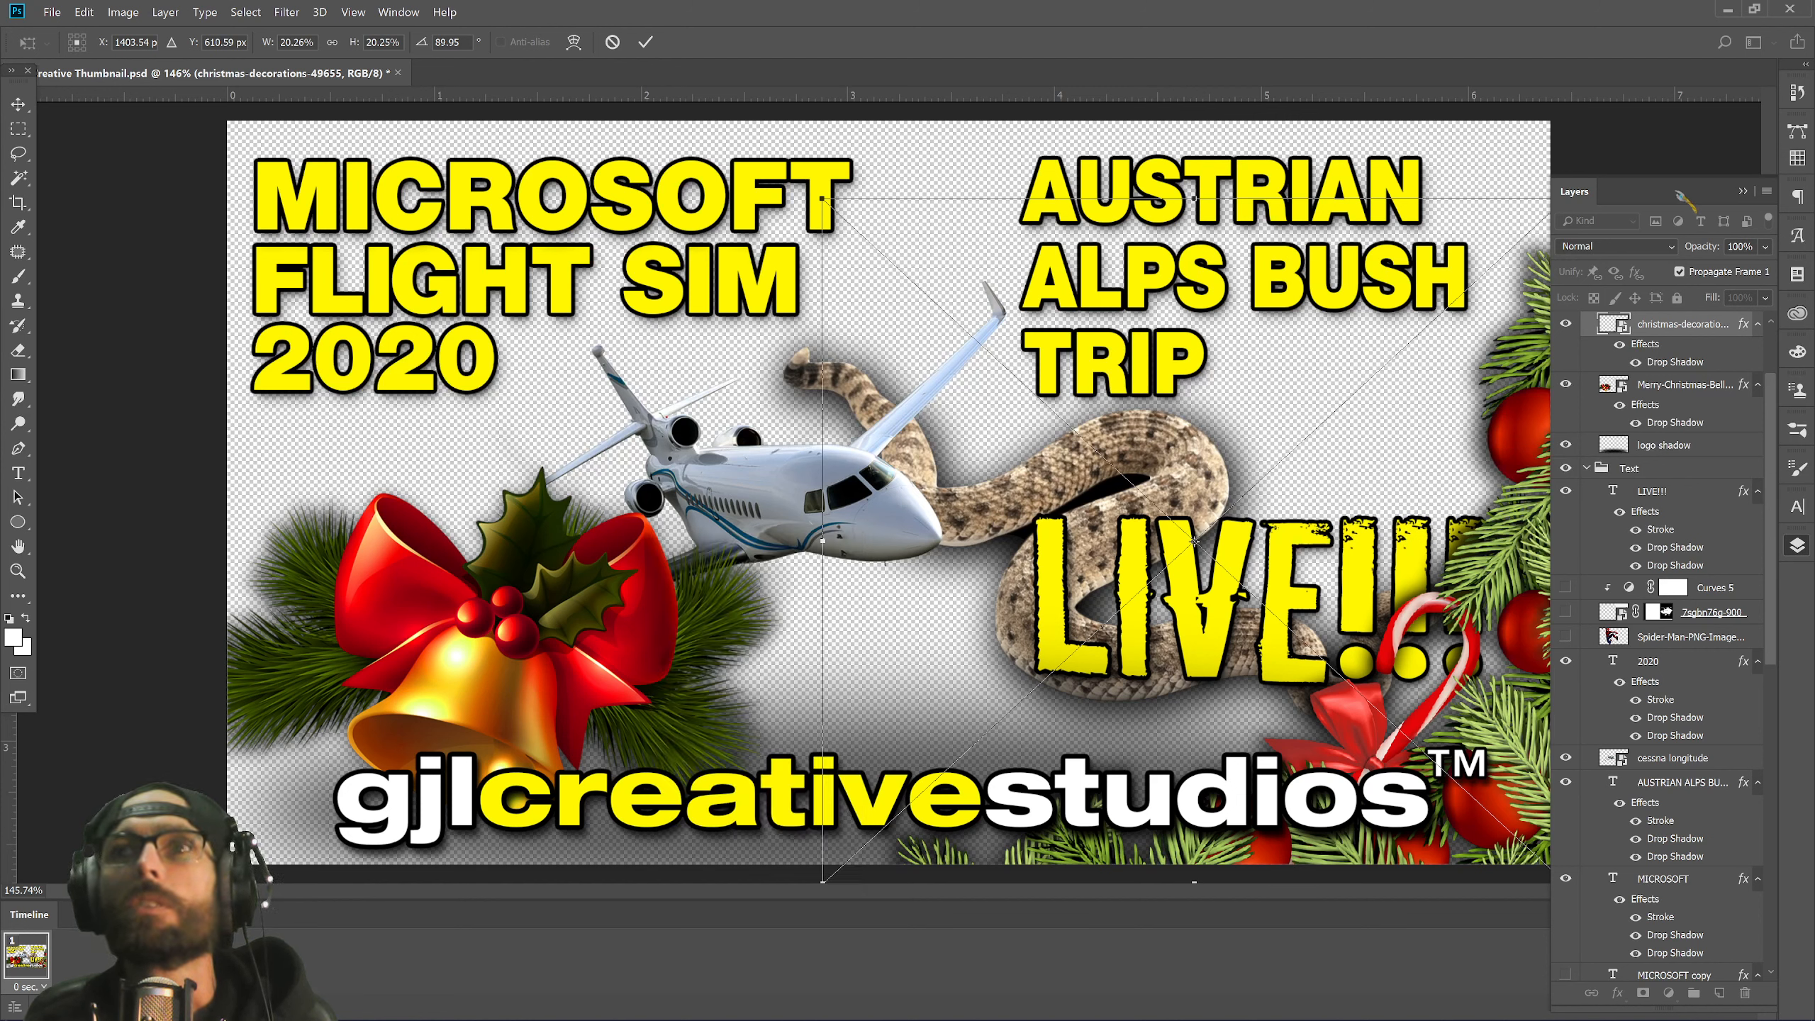
pyautogui.press('F7')
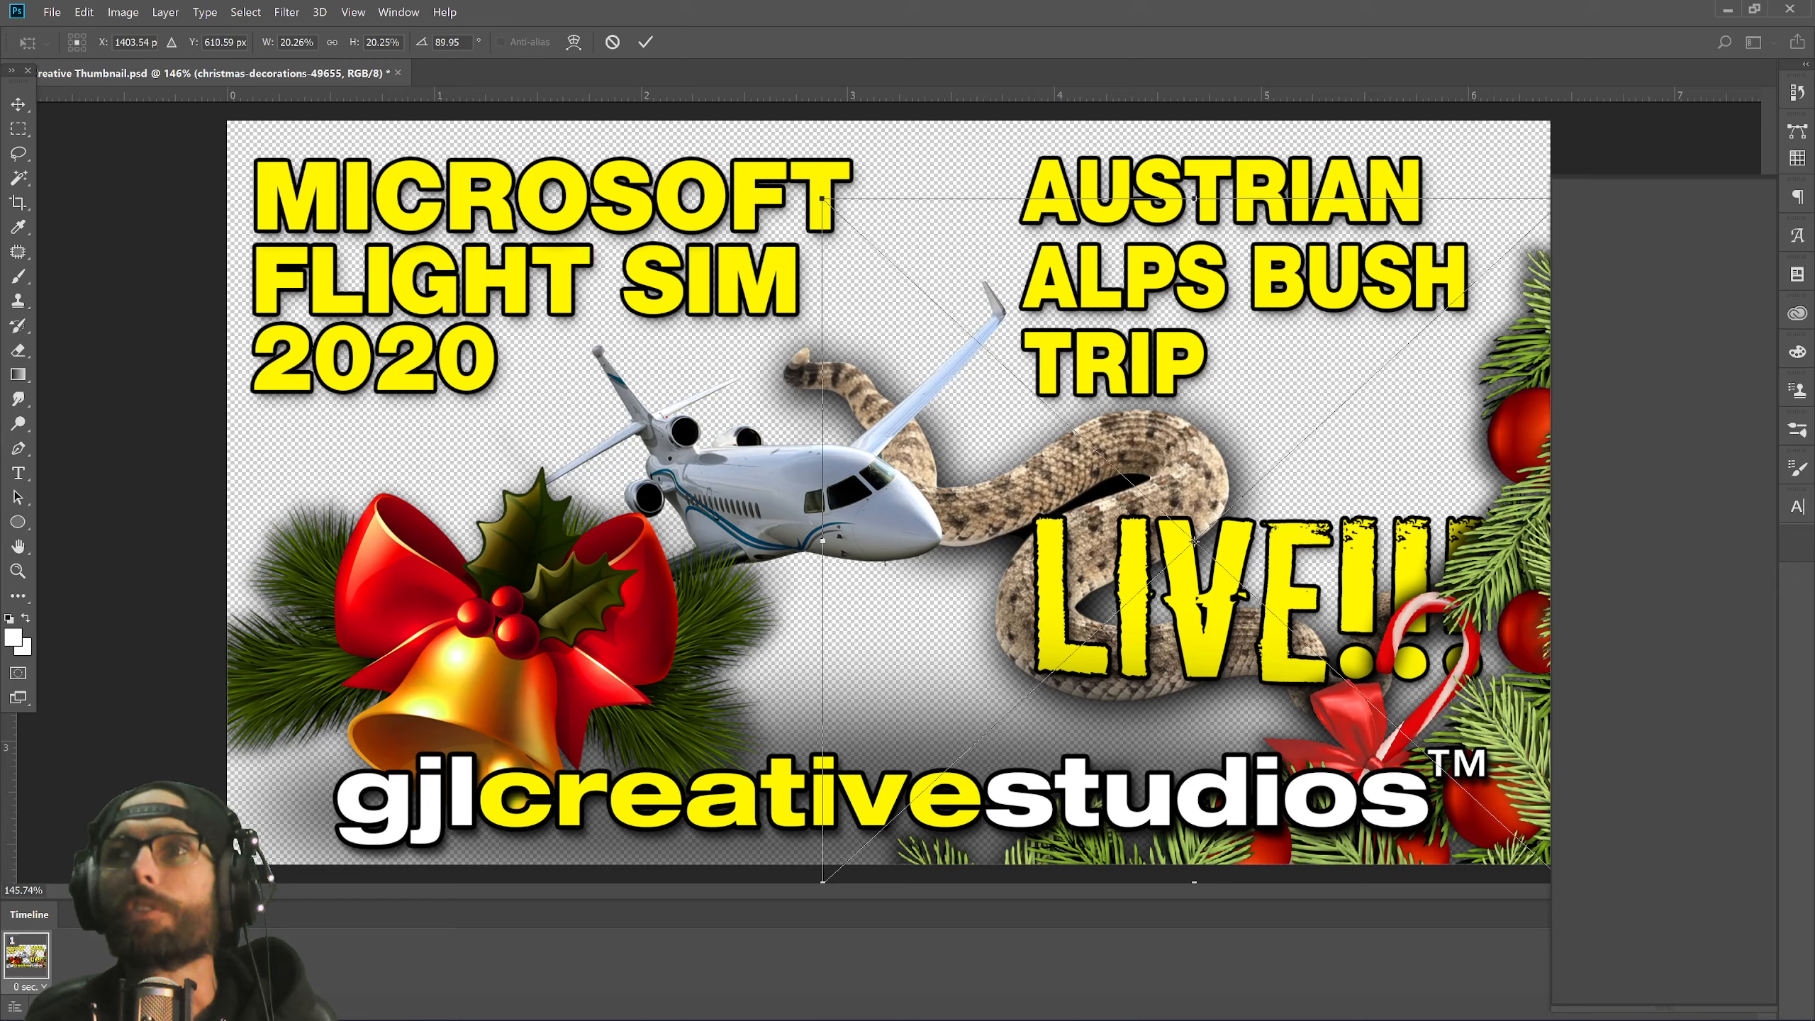
# Restore the docked Layers panel and commit the garland's 89.95° rotation at about 20% size on the right edge.
pyautogui.press('F7')
pyautogui.moveTo(1264, 221); pyautogui.dragTo(1795, 607)
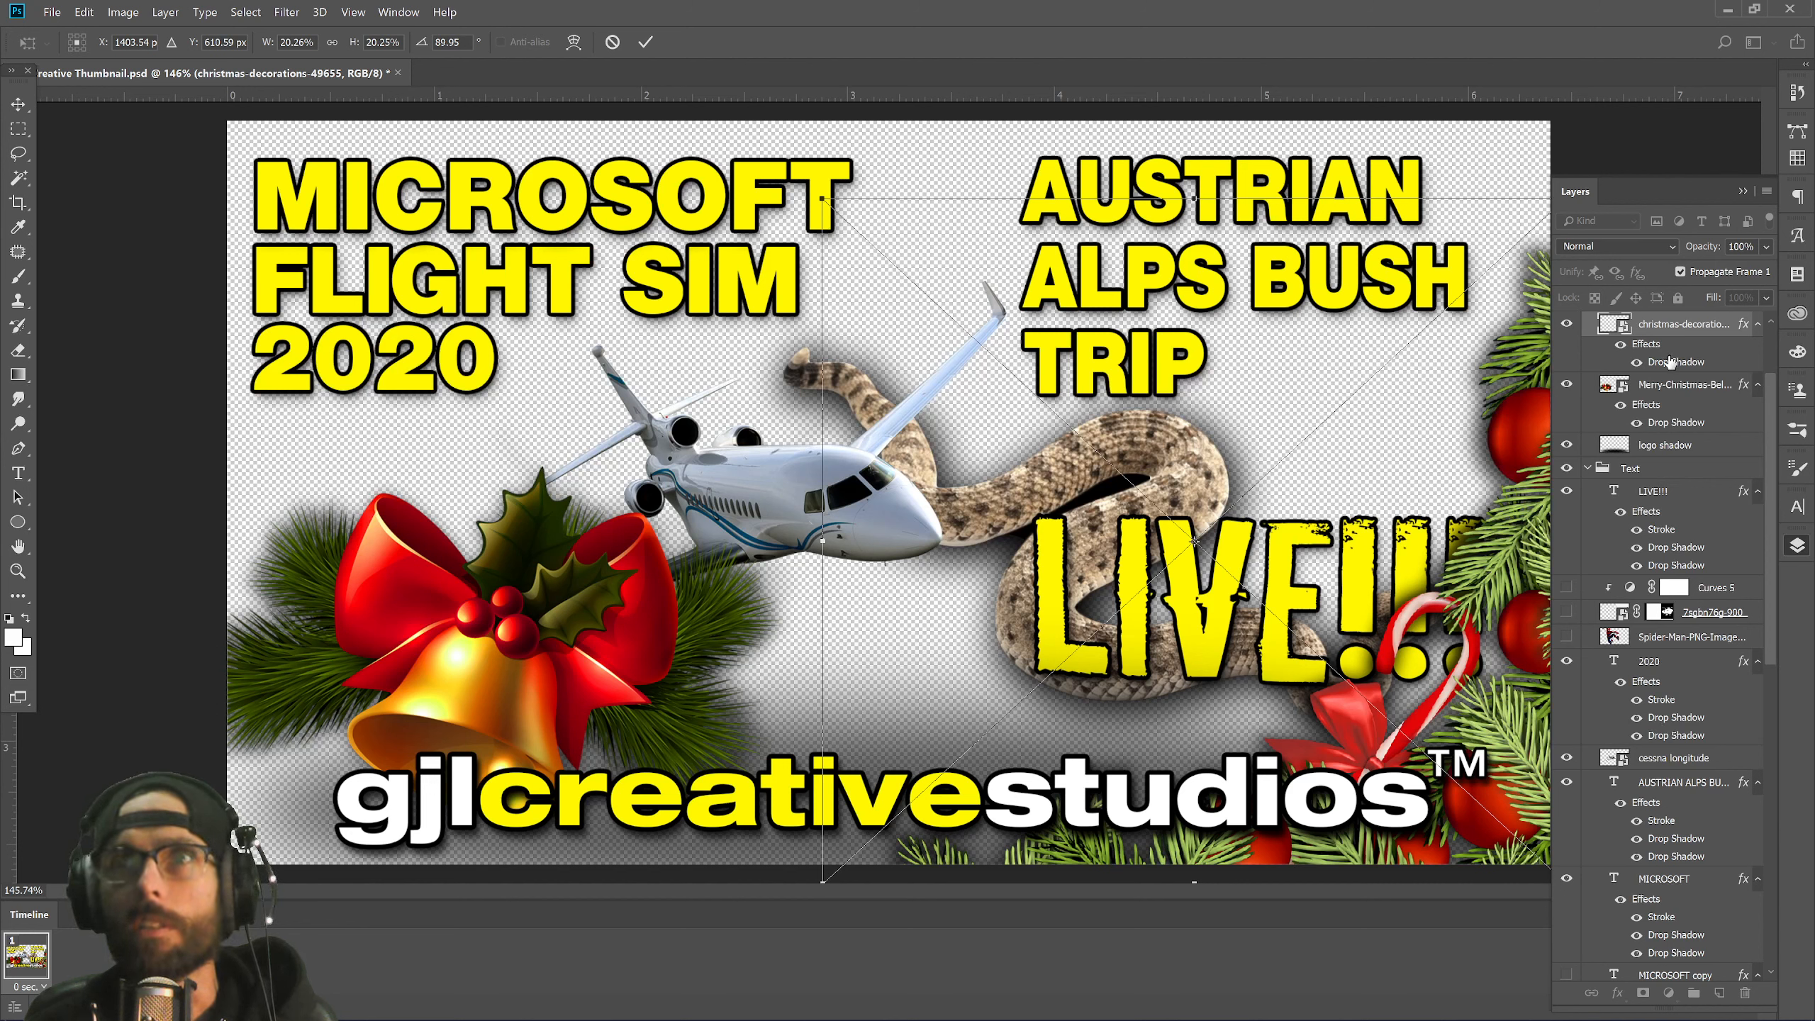
pyautogui.press('Return')
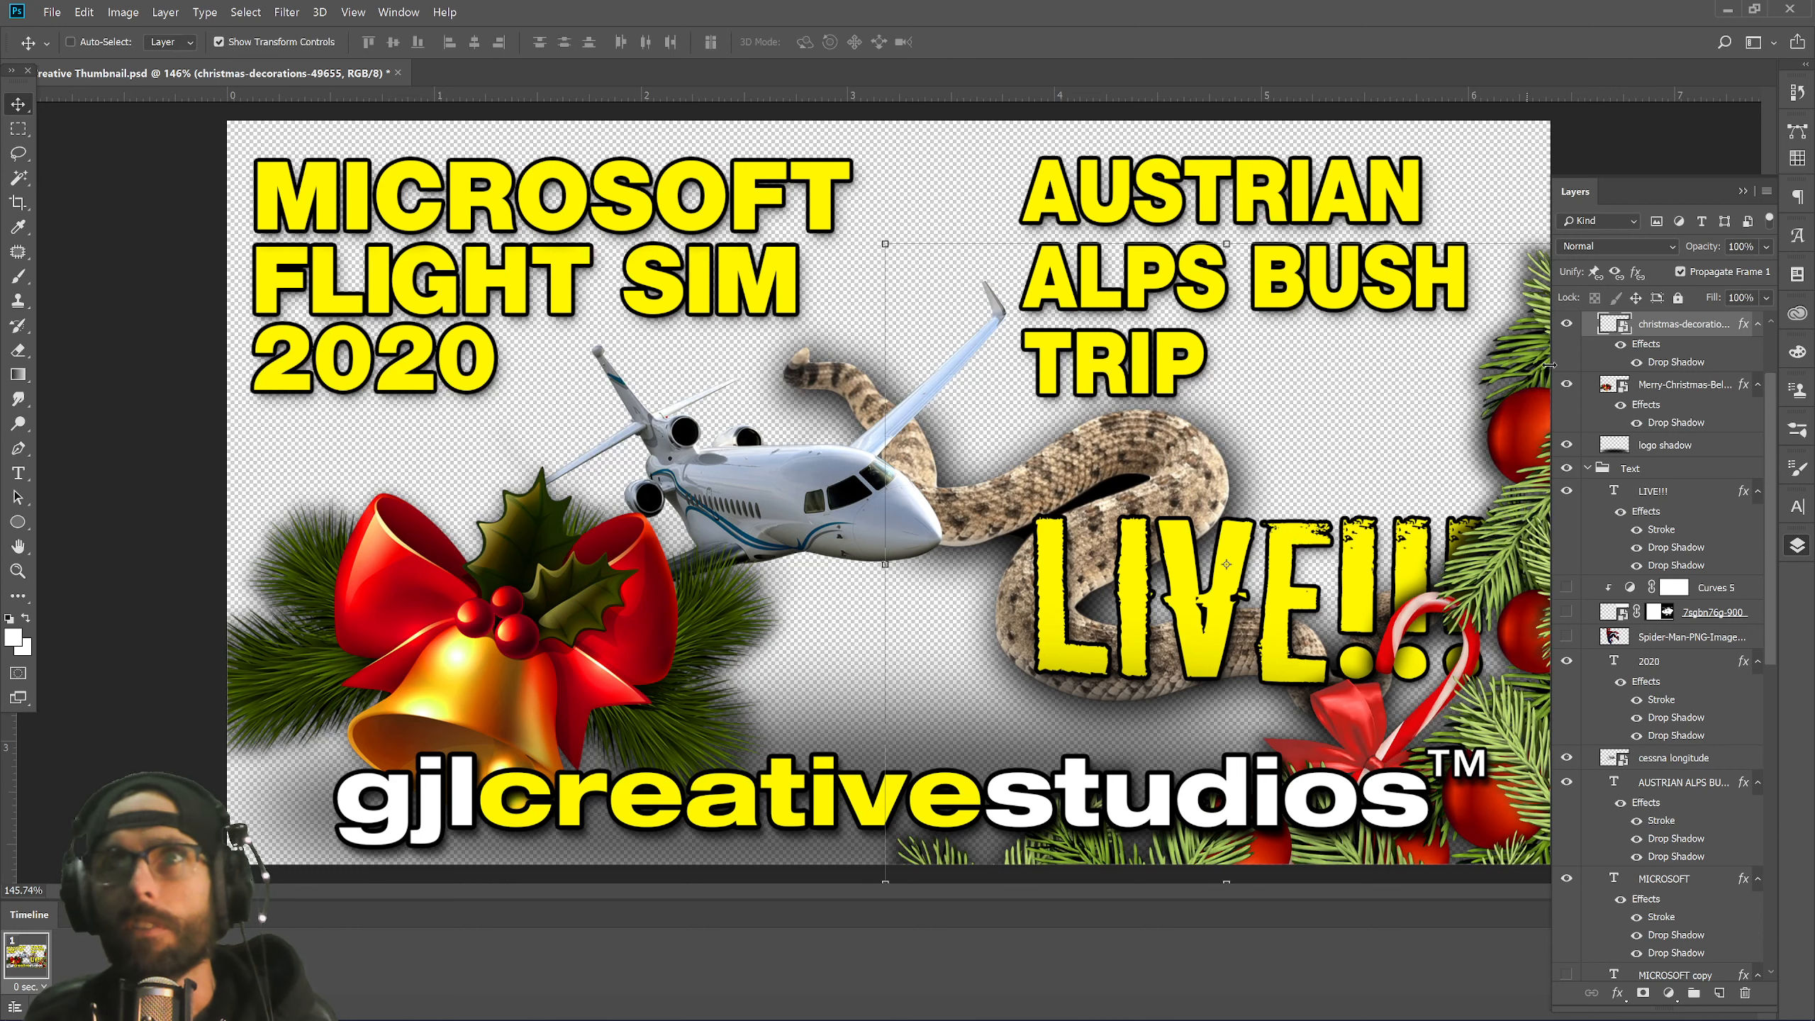
# Duplicate the pine garland layer, move the copy left and apply a flip from Edit > Transform.
pyautogui.hotkey('ctrl', 'j')
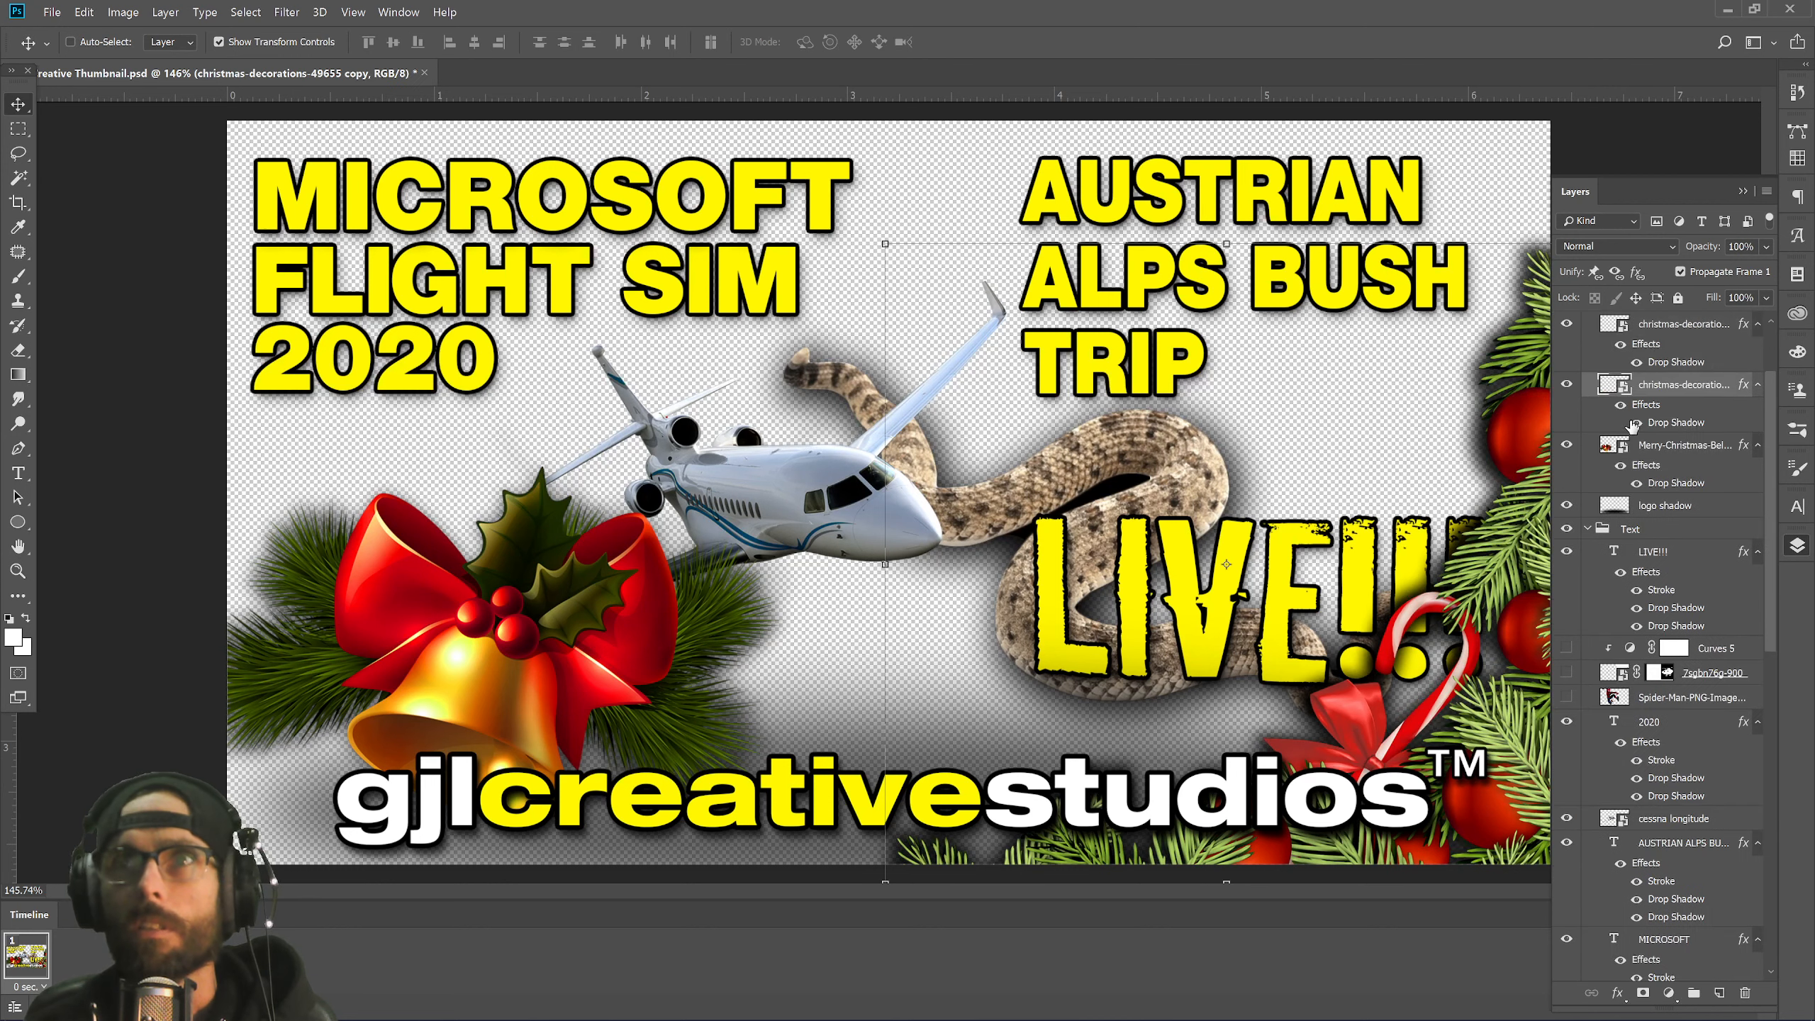
pyautogui.moveTo(1236, 619); pyautogui.dragTo(588, 361)
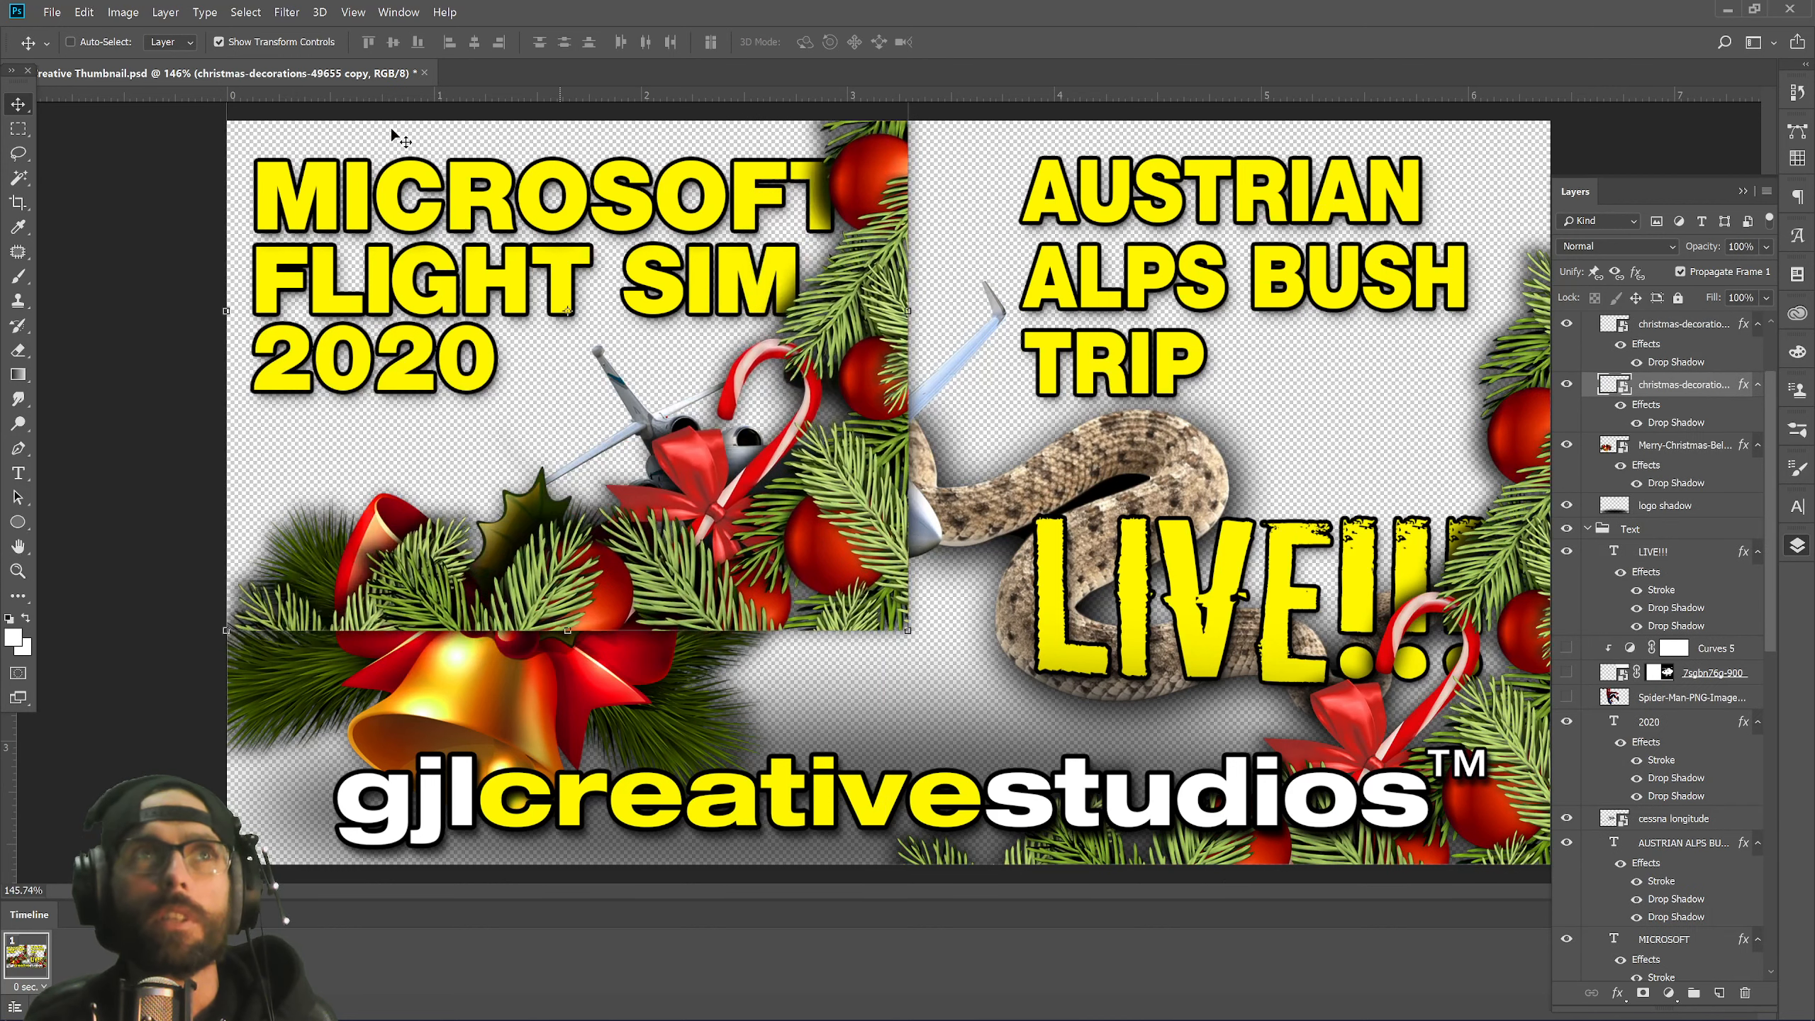
pyautogui.click(123, 12)
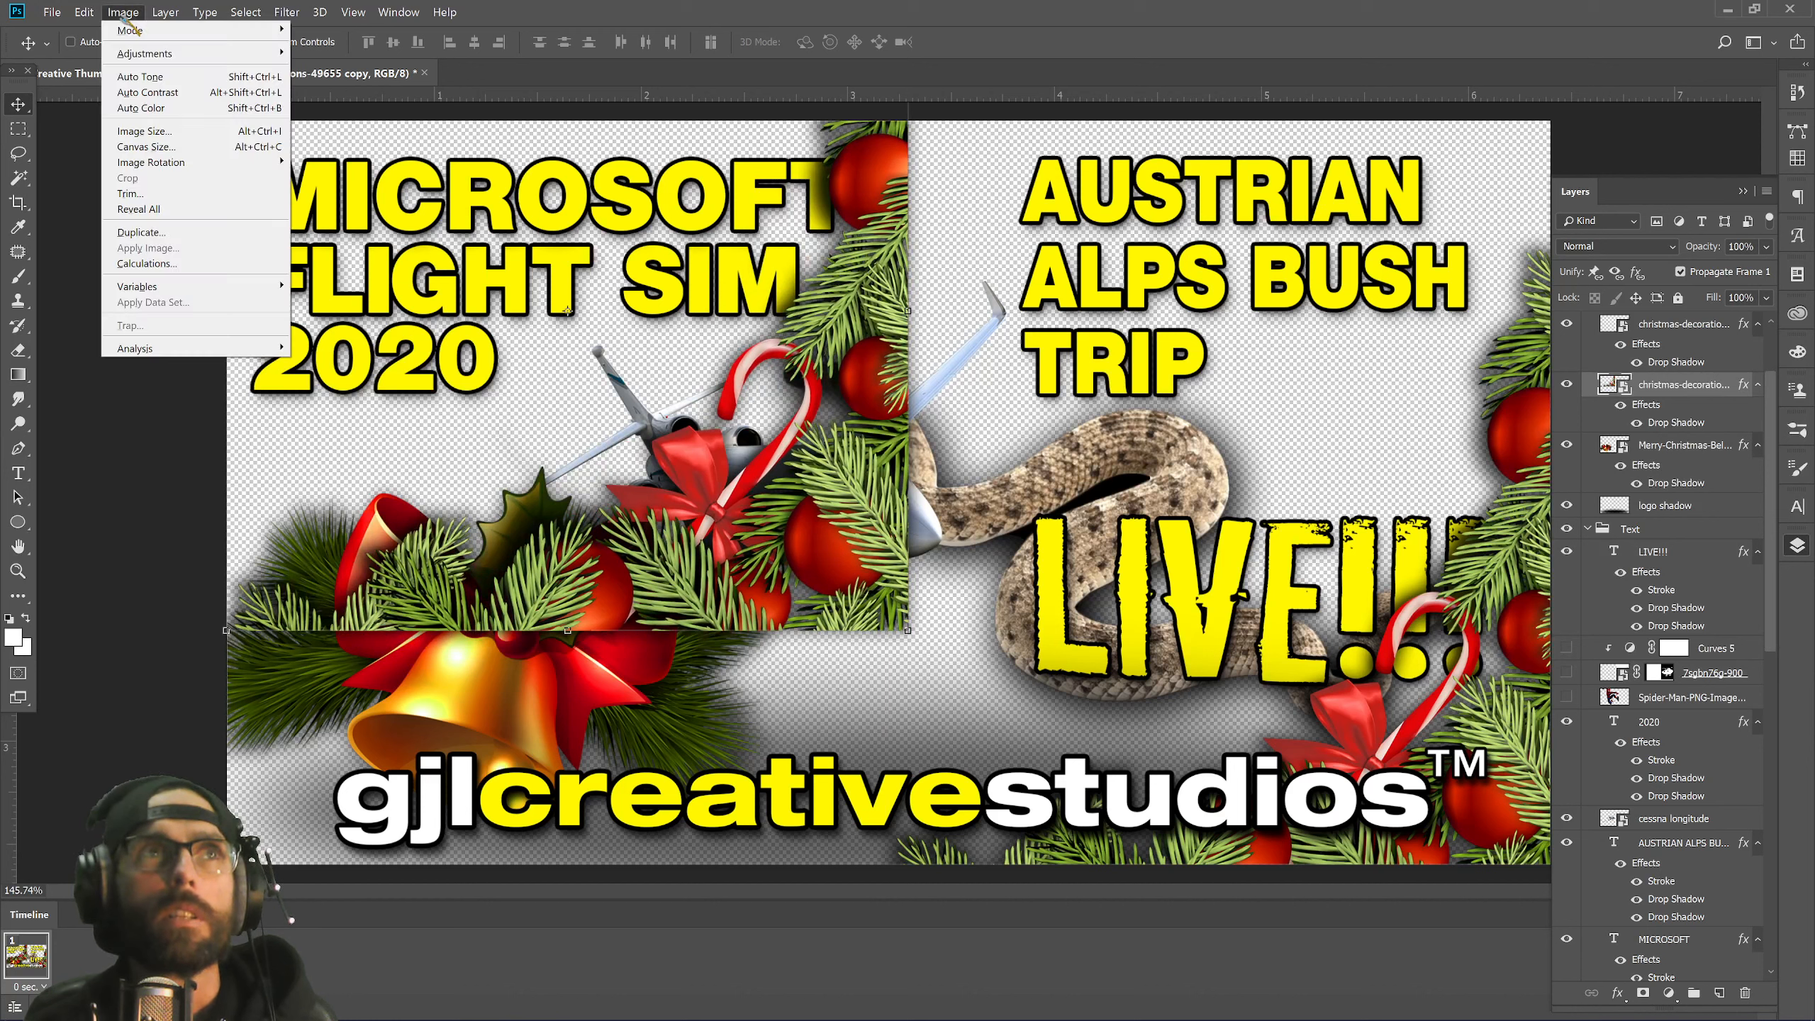
pyautogui.click(84, 12)
pyautogui.moveTo(173, 366)
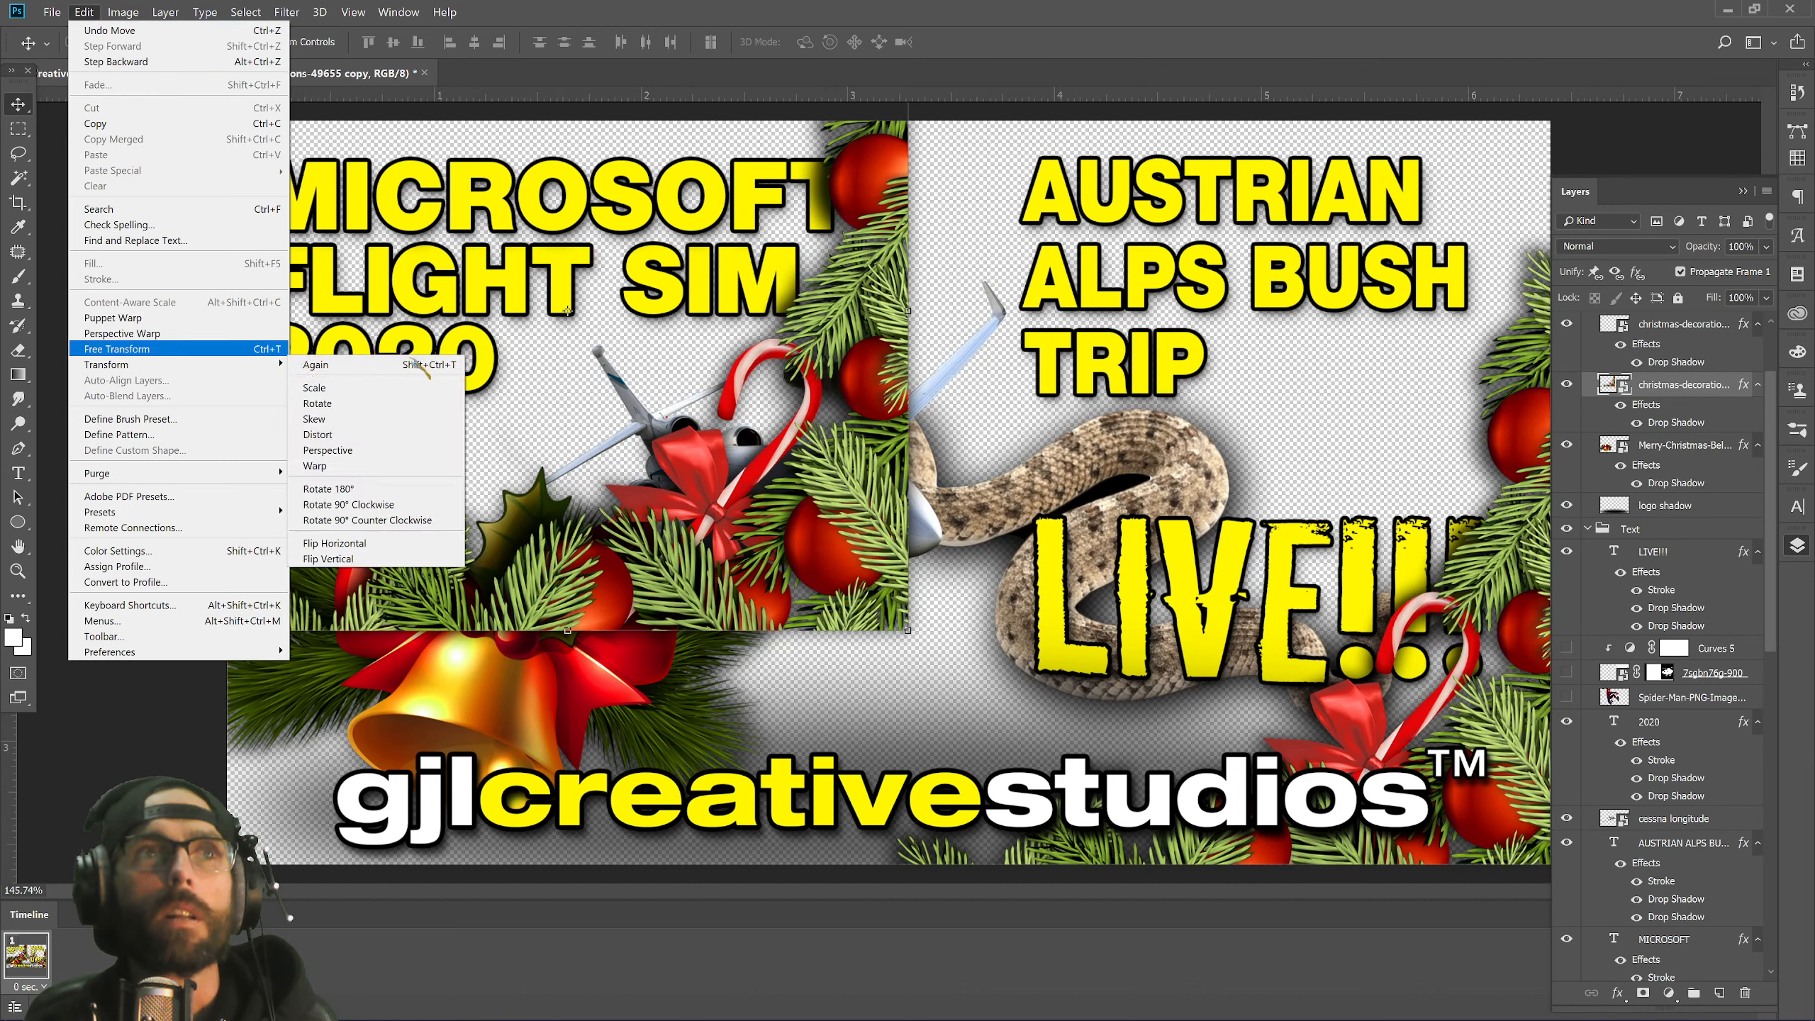
pyautogui.click(381, 545)
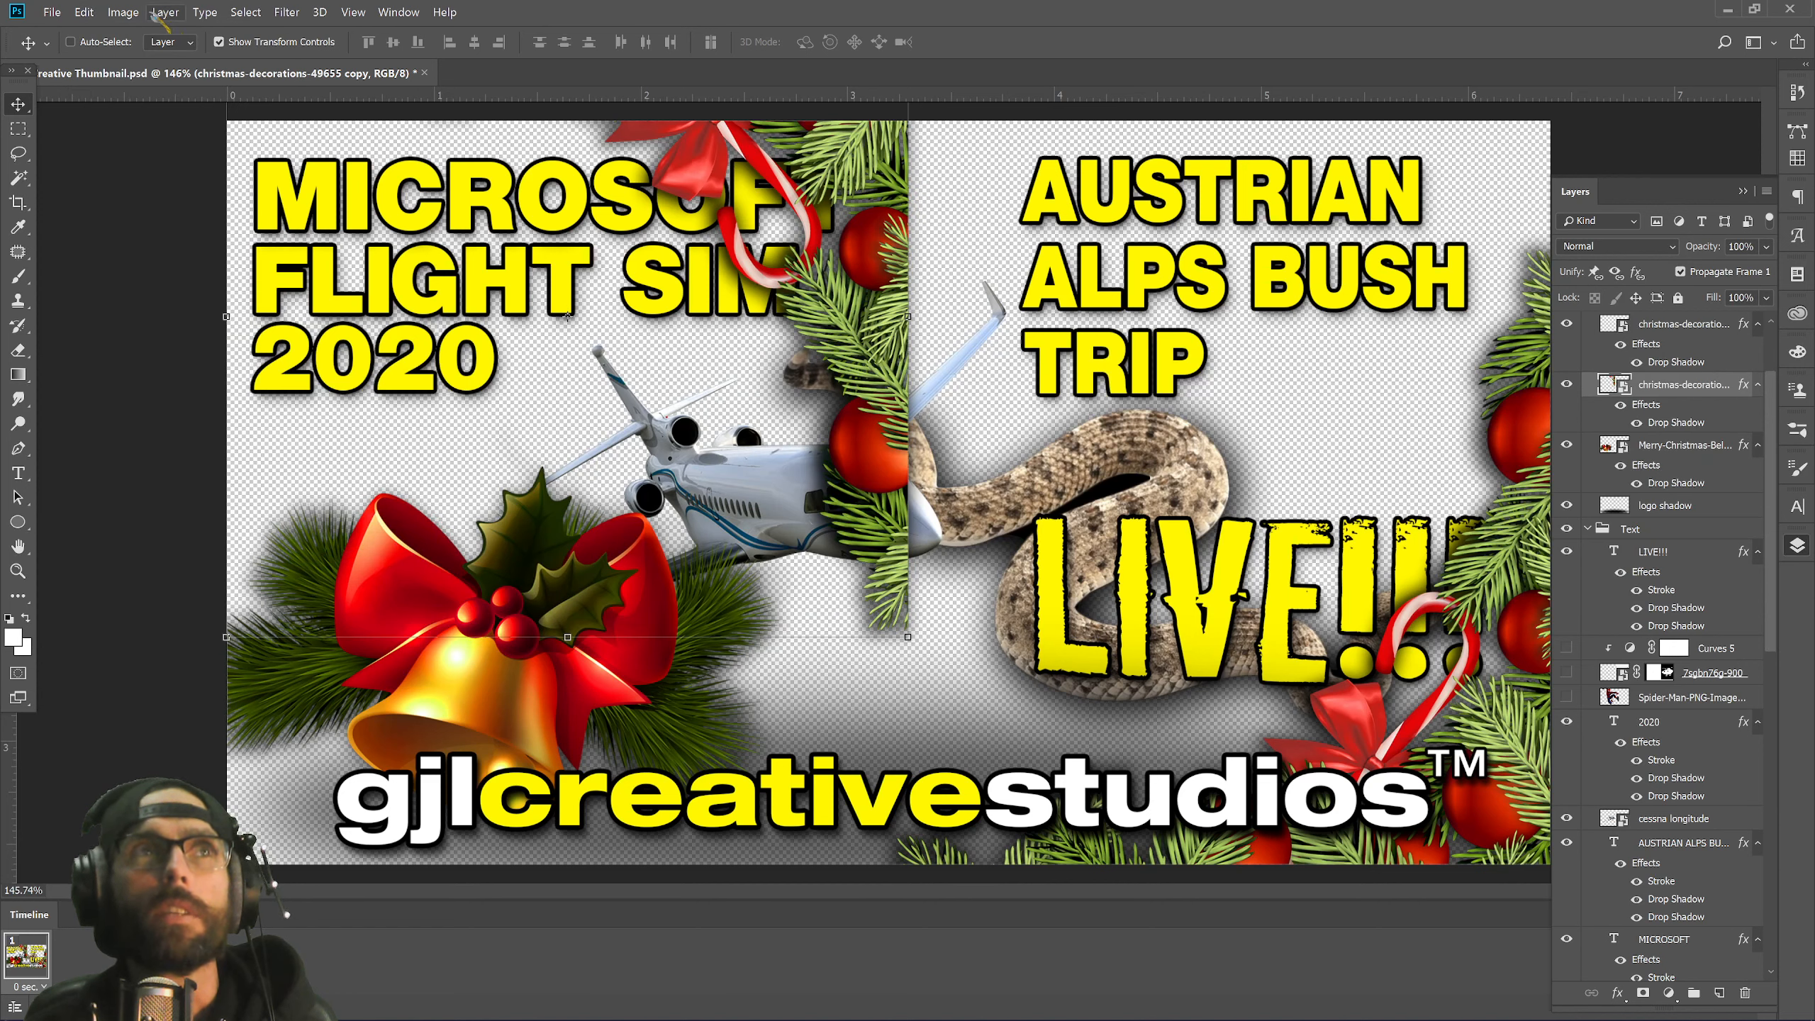
# Correct the copy to Flip Horizontal and position it along the top-left edge.
pyautogui.click(125, 14)
pyautogui.moveTo(84, 12)
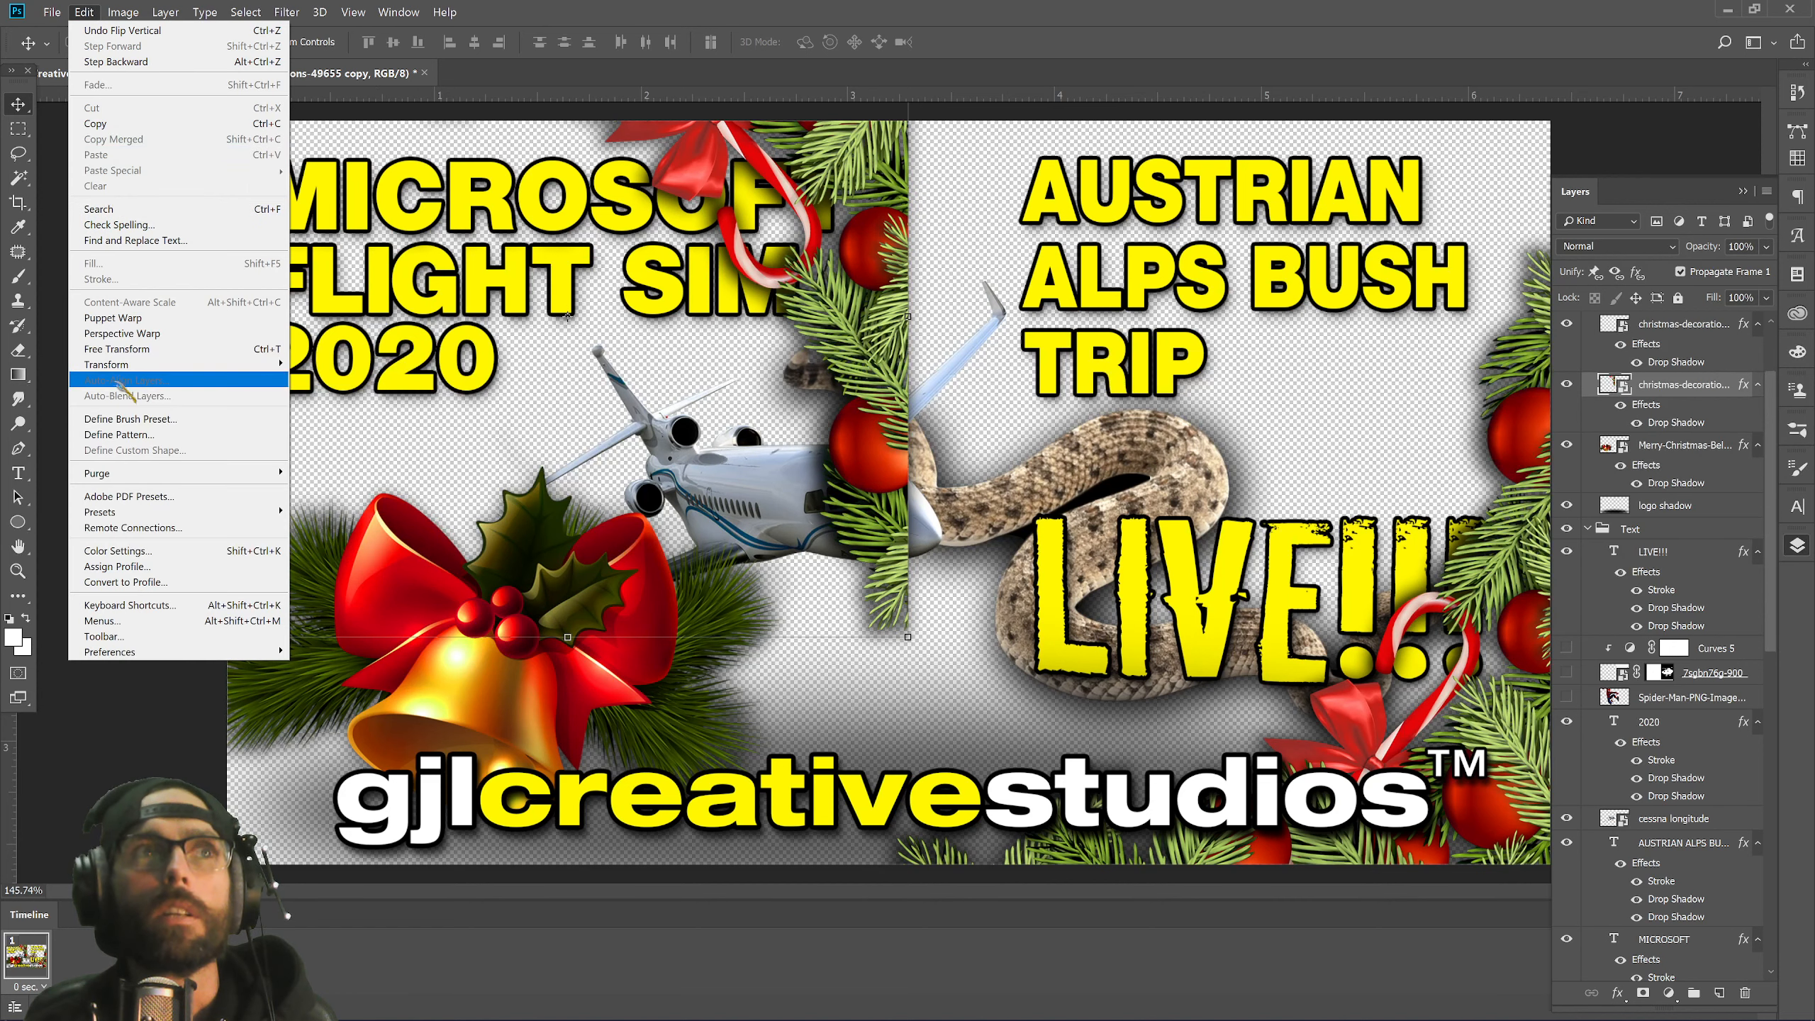
pyautogui.moveTo(132, 366)
pyautogui.click(333, 543)
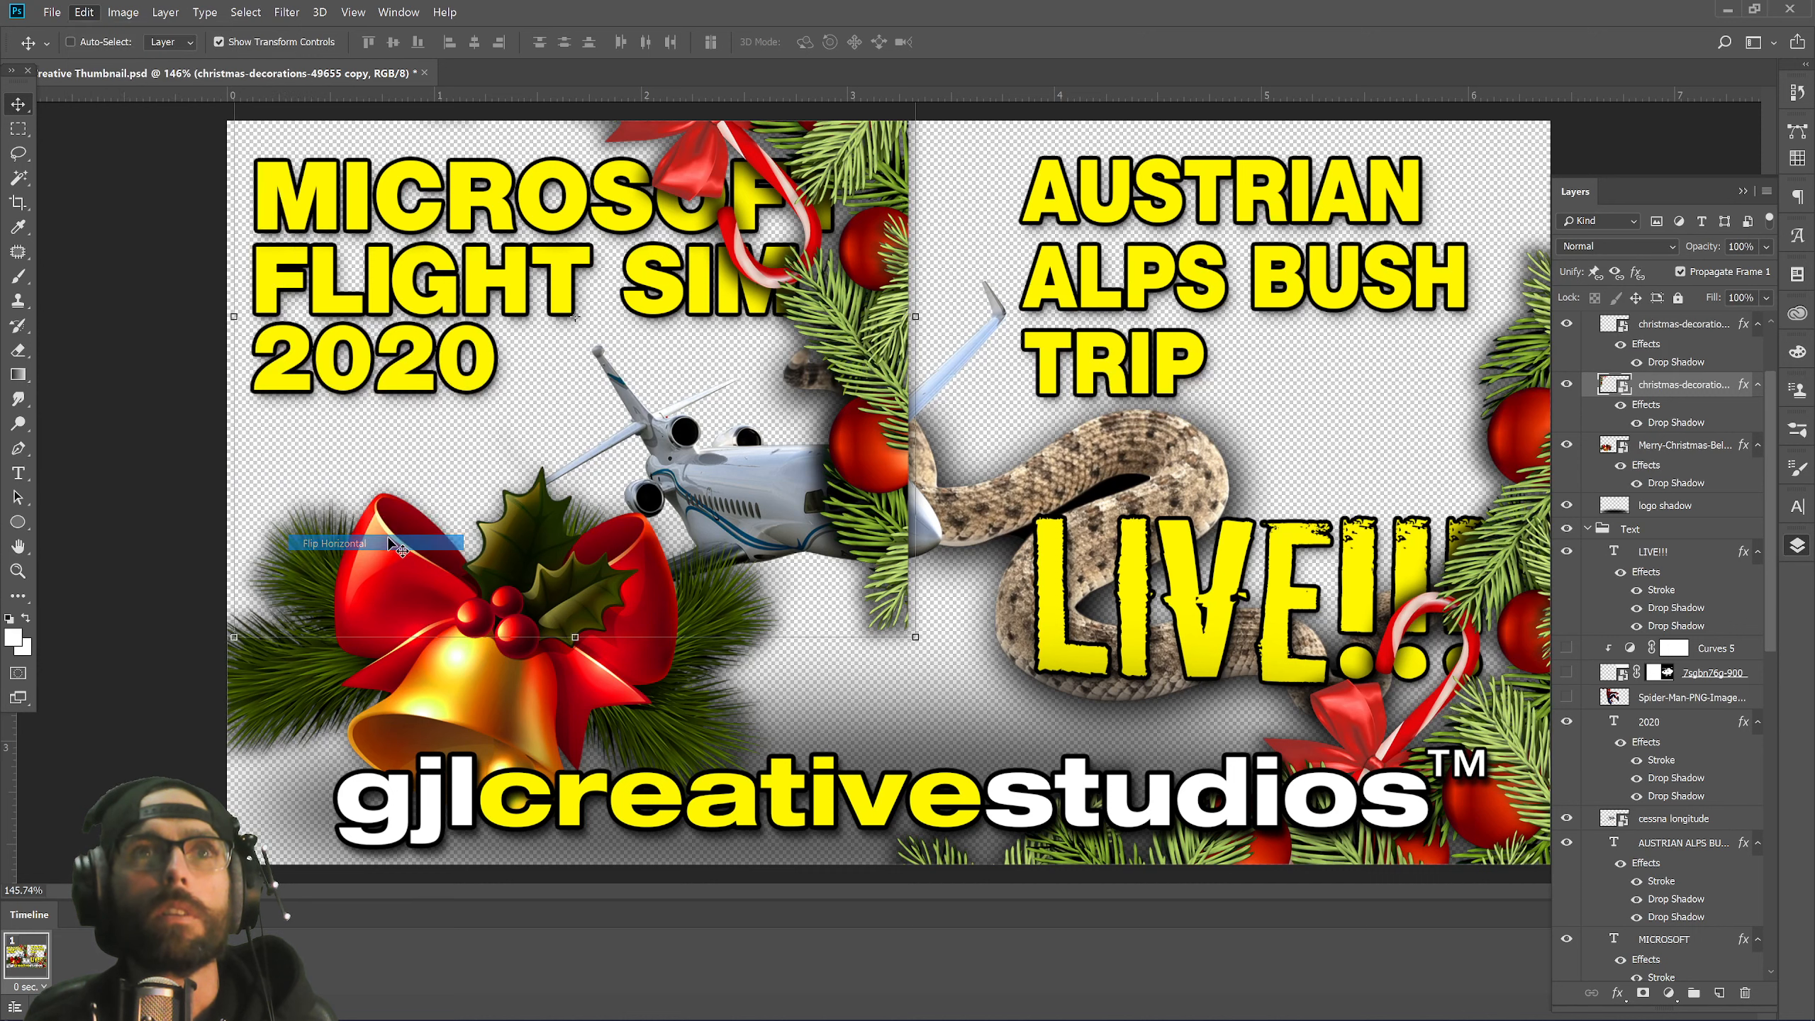
pyautogui.moveTo(371, 268); pyautogui.dragTo(361, 373)
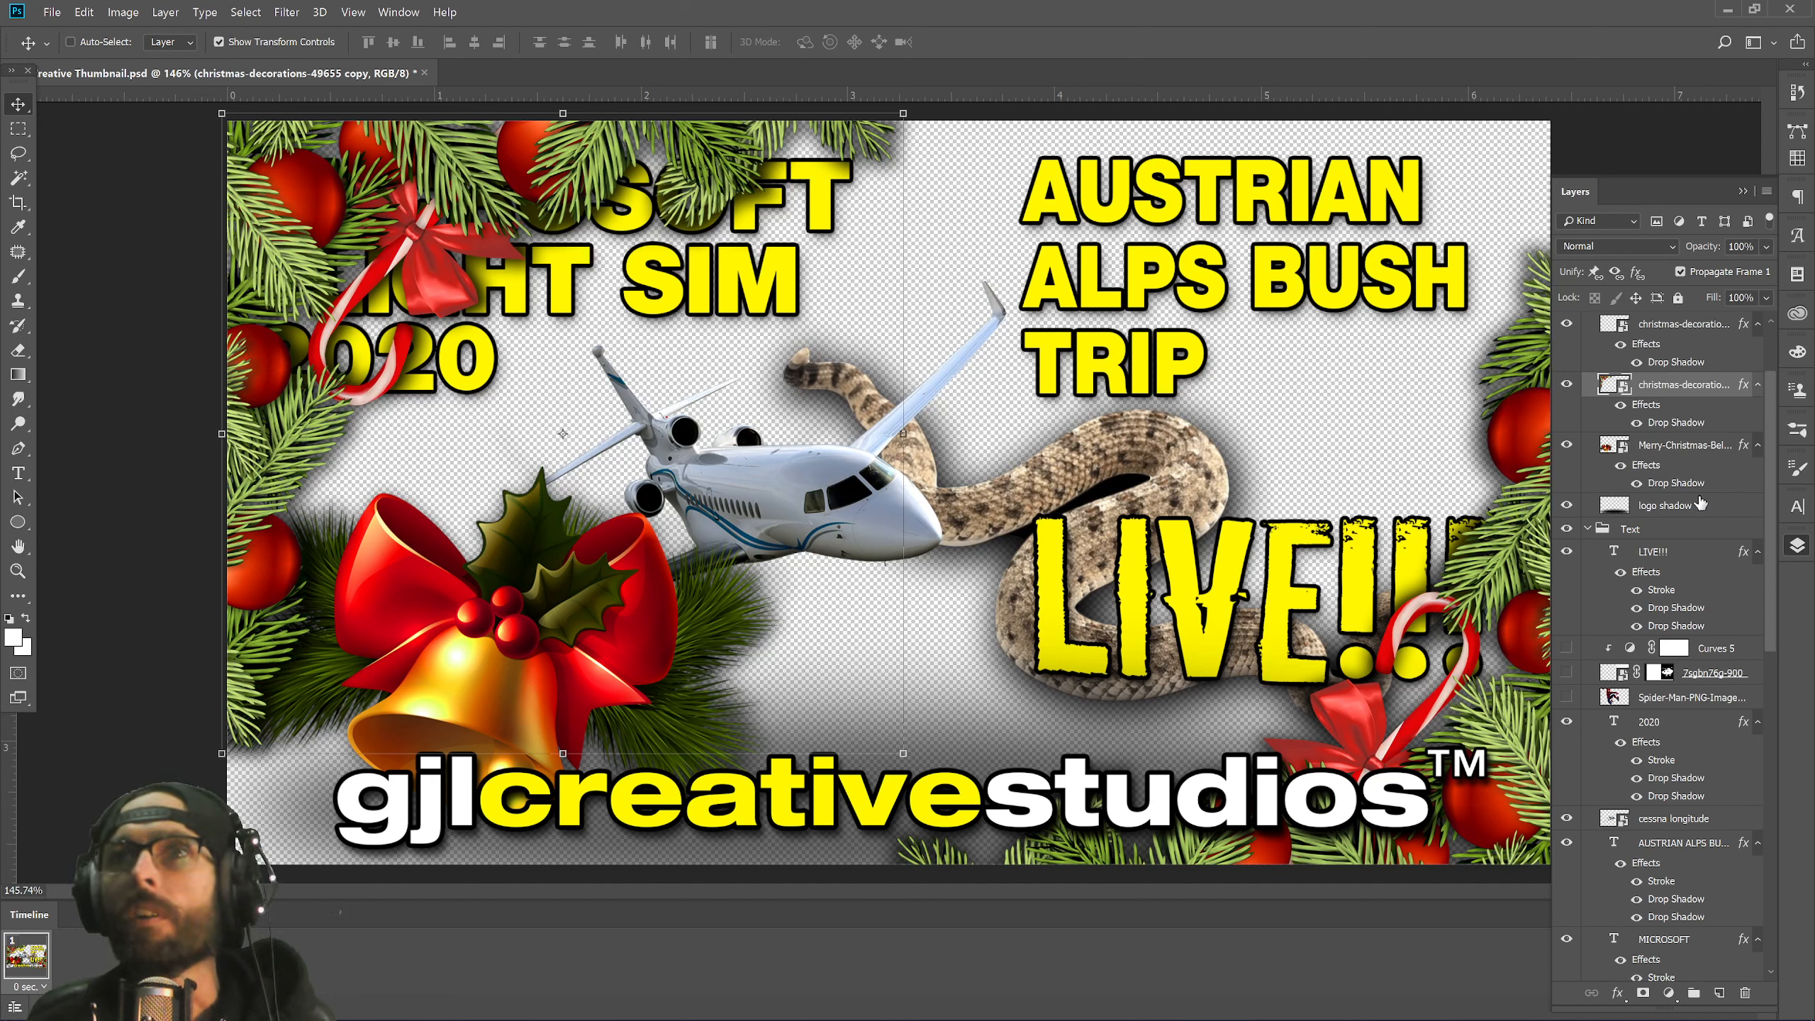
# Move the garland copy layer below the MICROSOFT and FLIGHT SIM text layers.
pyautogui.moveTo(1684, 386); pyautogui.dragTo(1659, 948)
pyautogui.scroll(-3, 1661, 936)
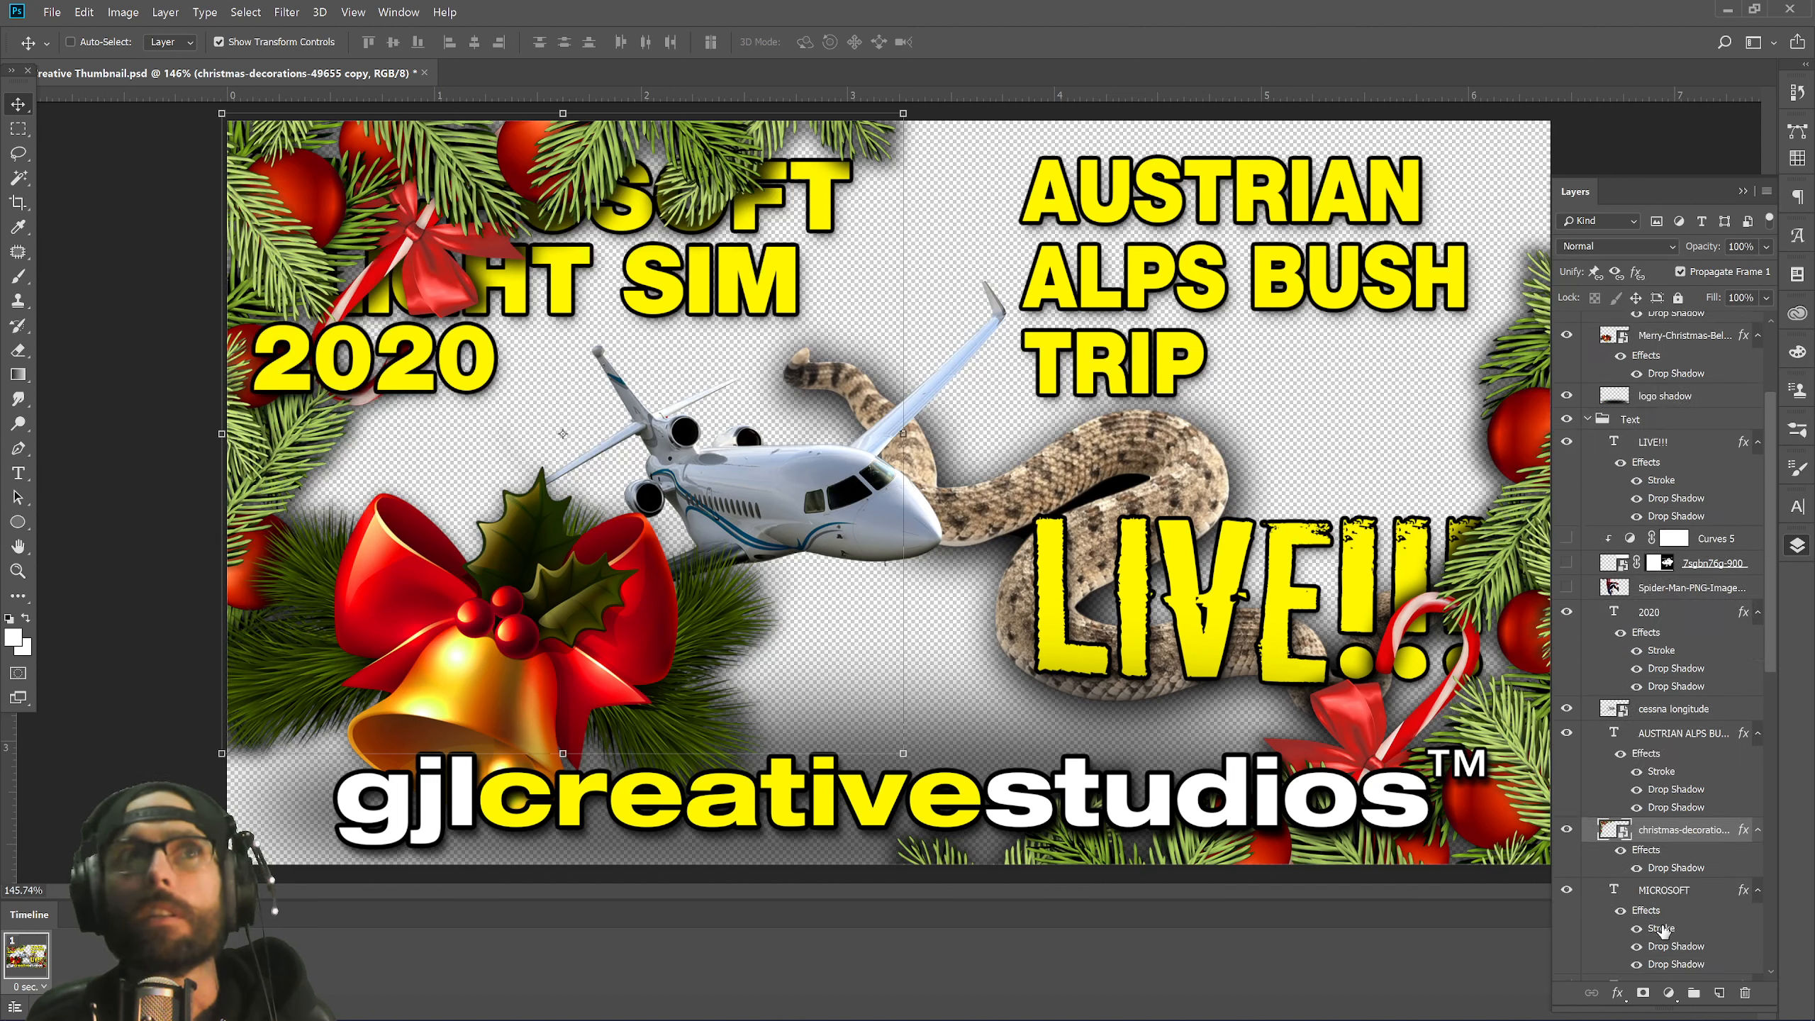
pyautogui.moveTo(1666, 779); pyautogui.dragTo(1661, 939)
pyautogui.scroll(-4, 1679, 858)
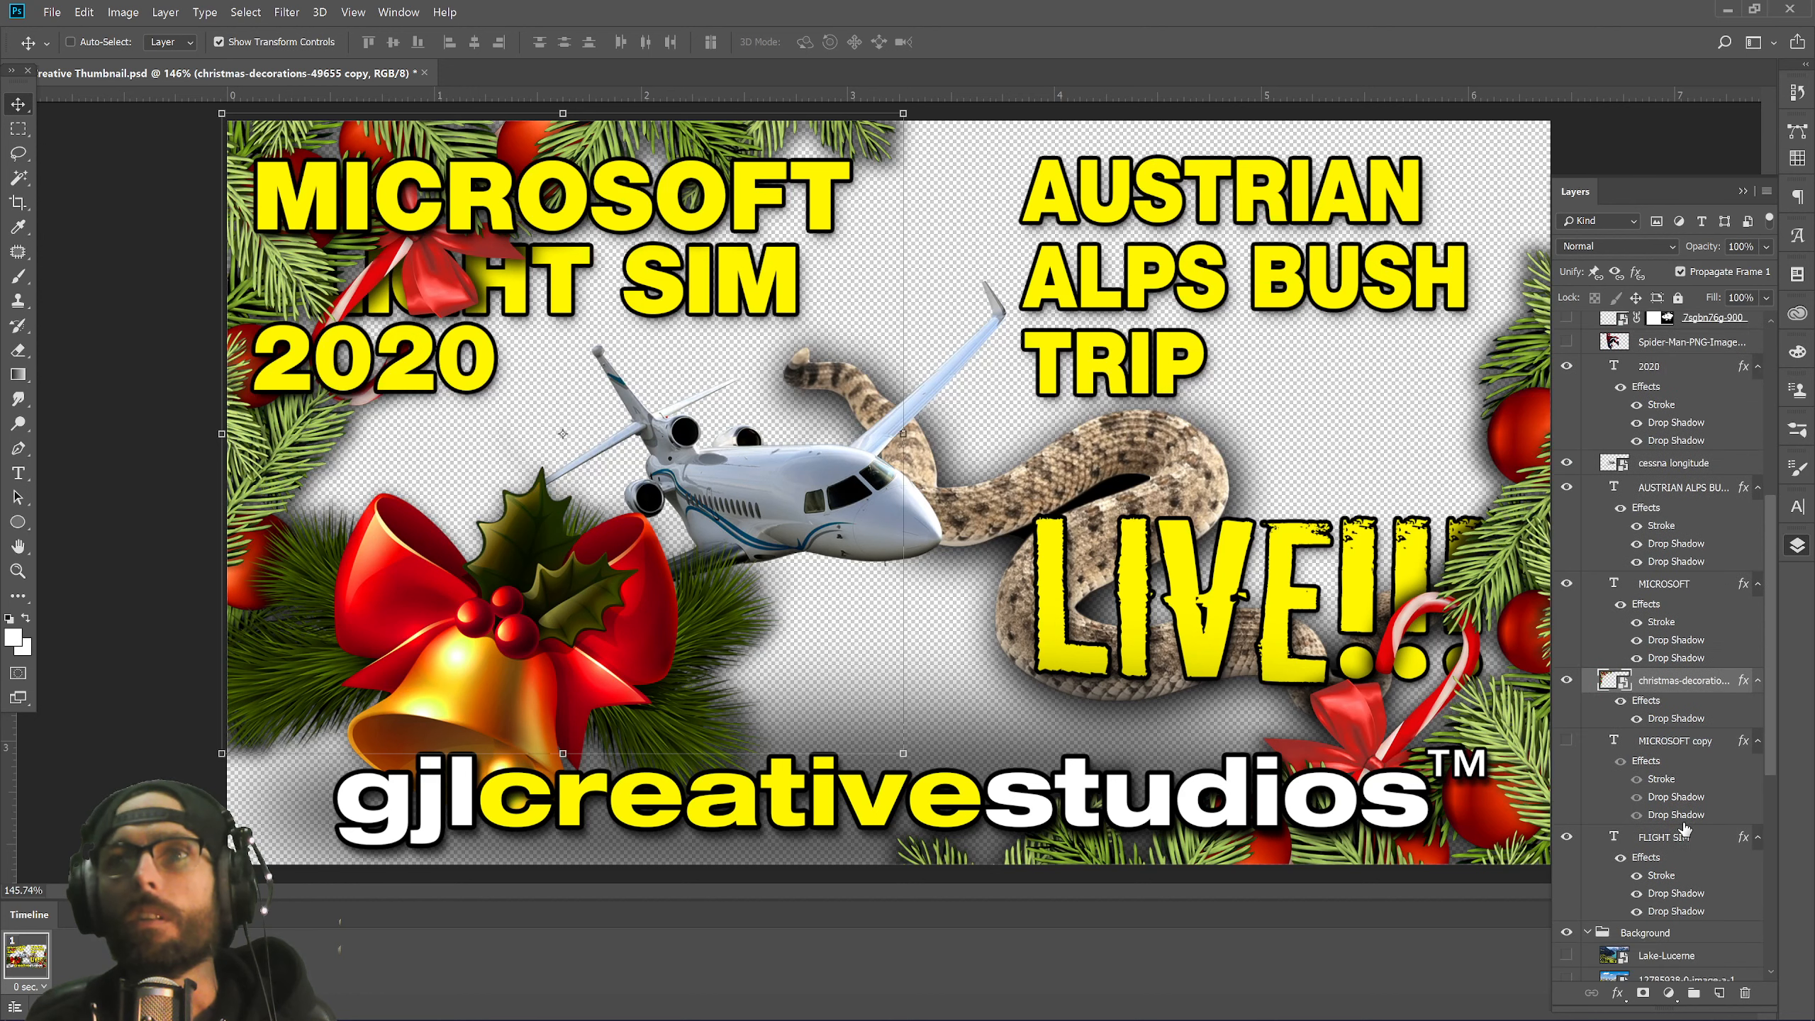
pyautogui.moveTo(1670, 684); pyautogui.dragTo(1665, 919)
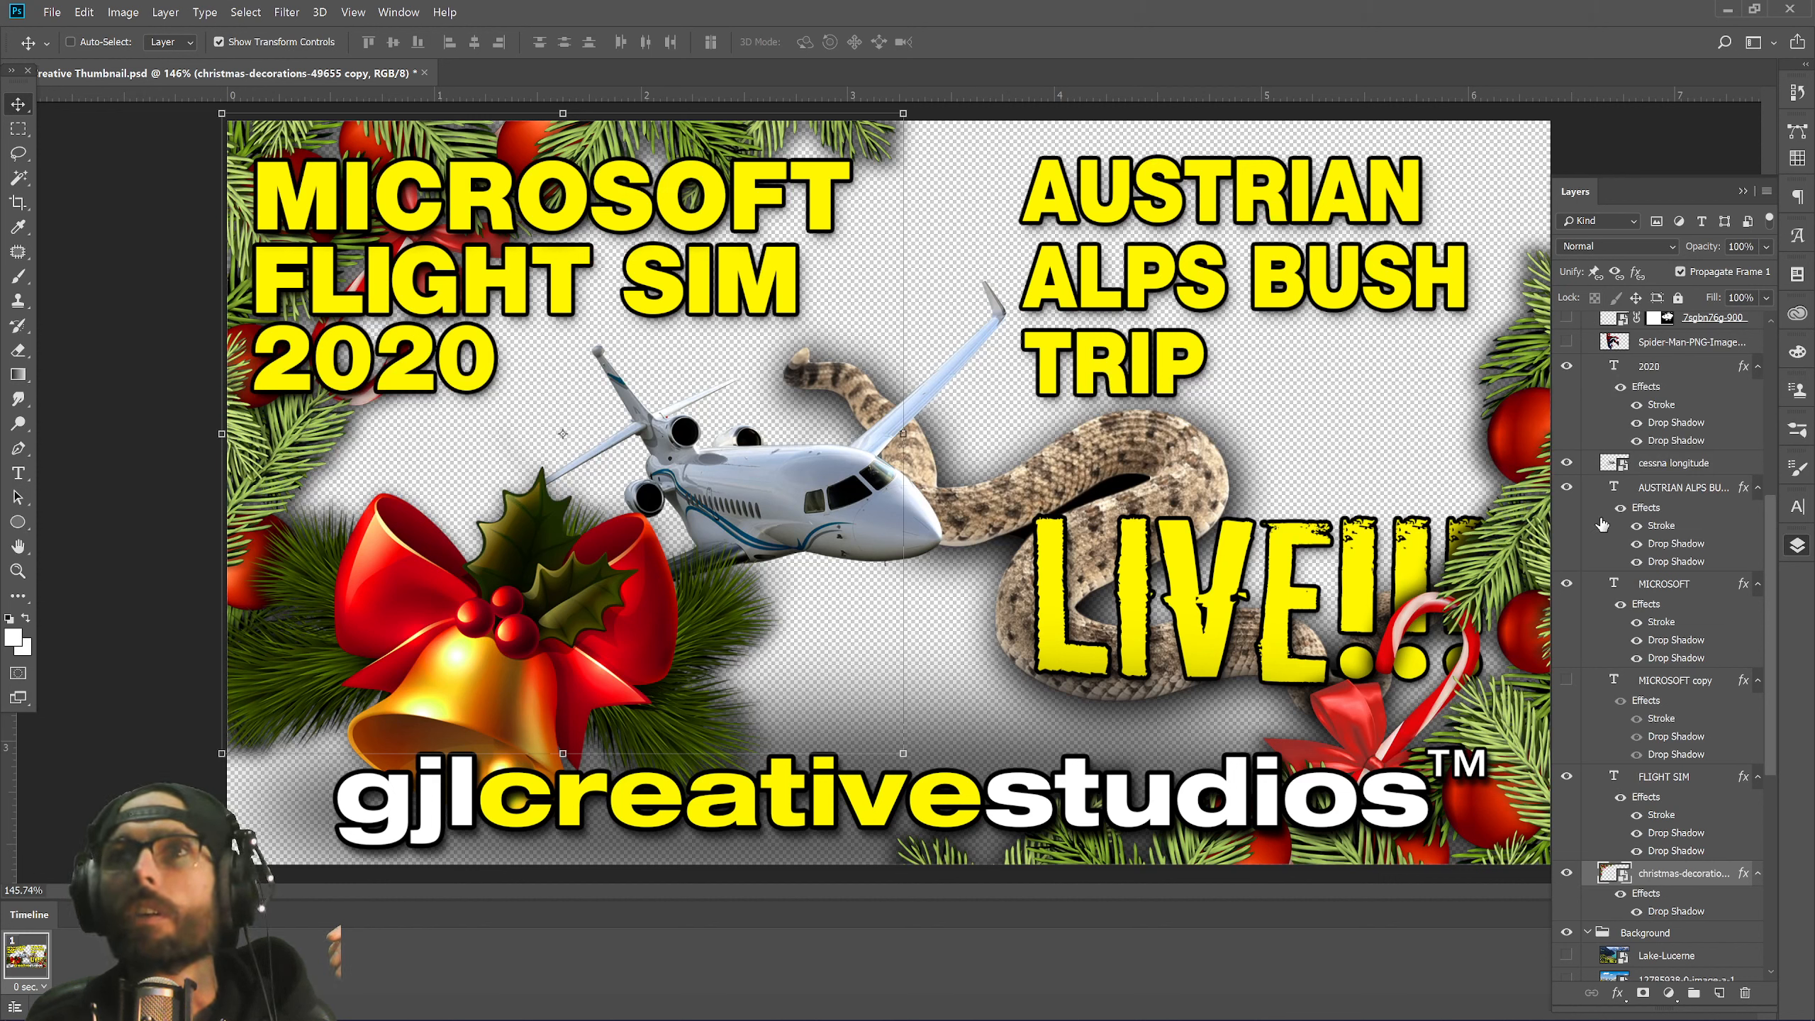
# Hide the AUSTRIAN ALPS BUSH TRIP title and move the LIVE!!! text to the top-right.
pyautogui.click(1565, 489)
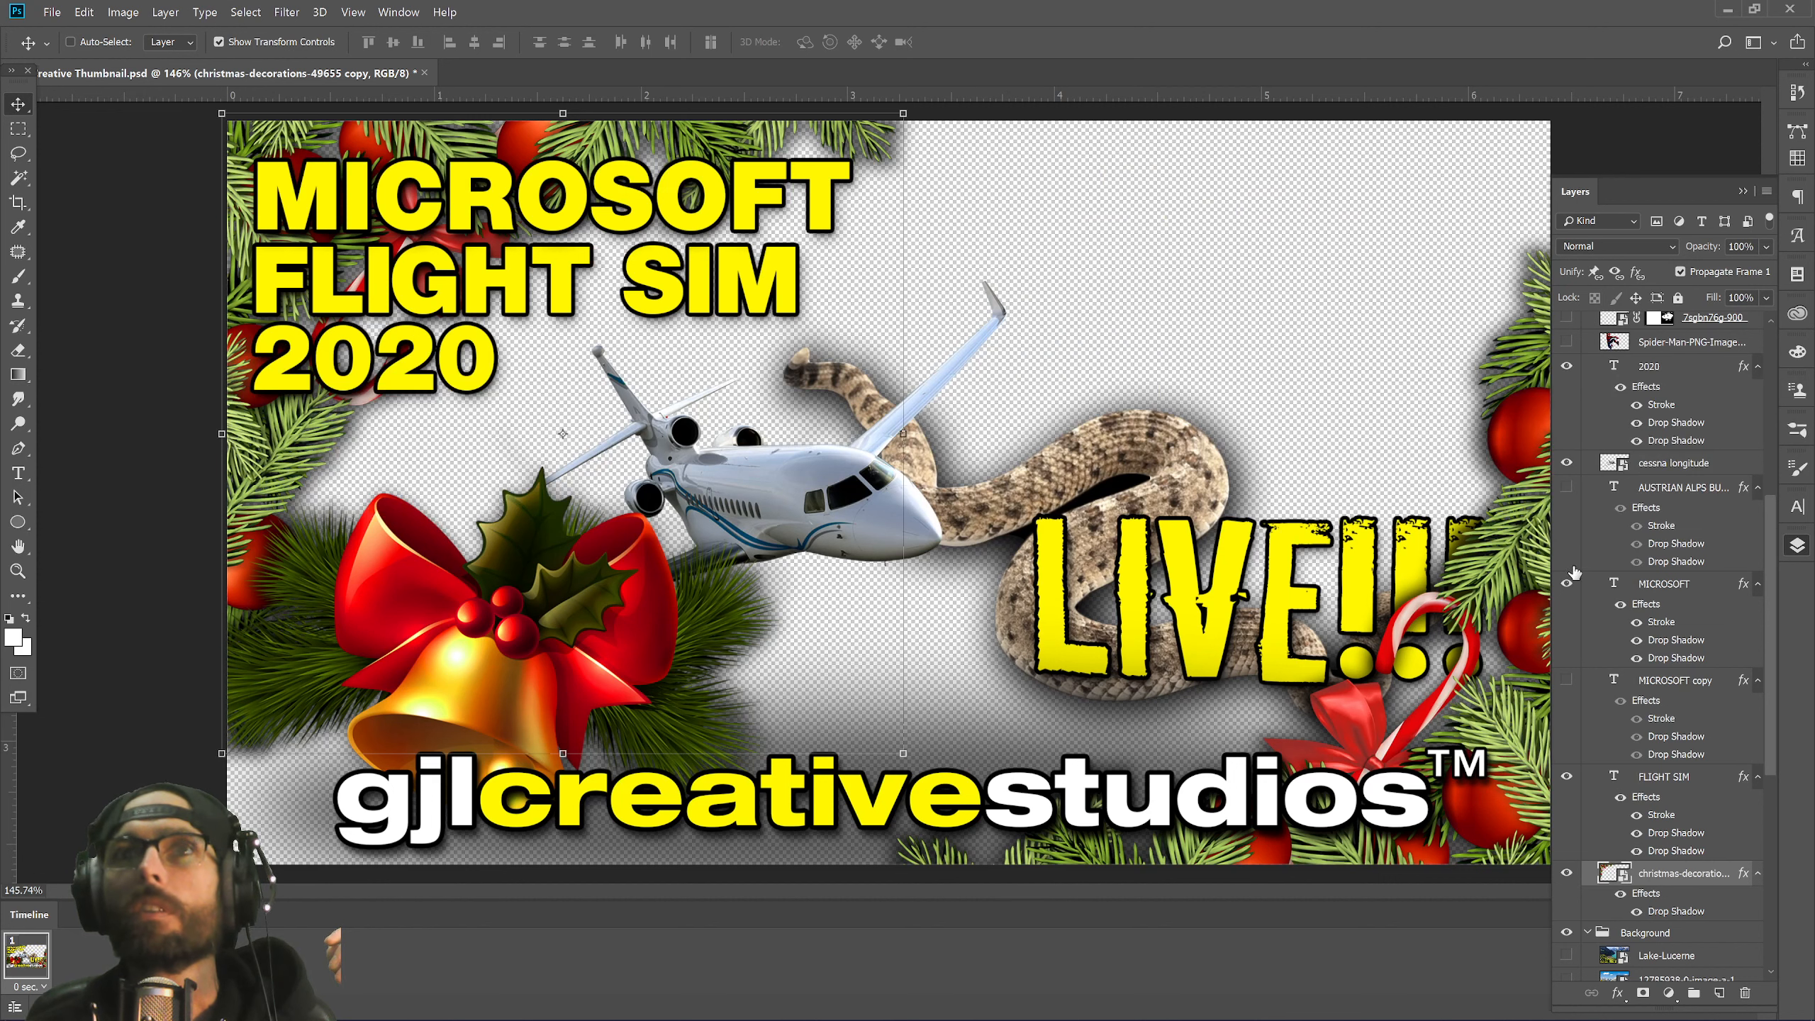
pyautogui.scroll(3, 1643, 404)
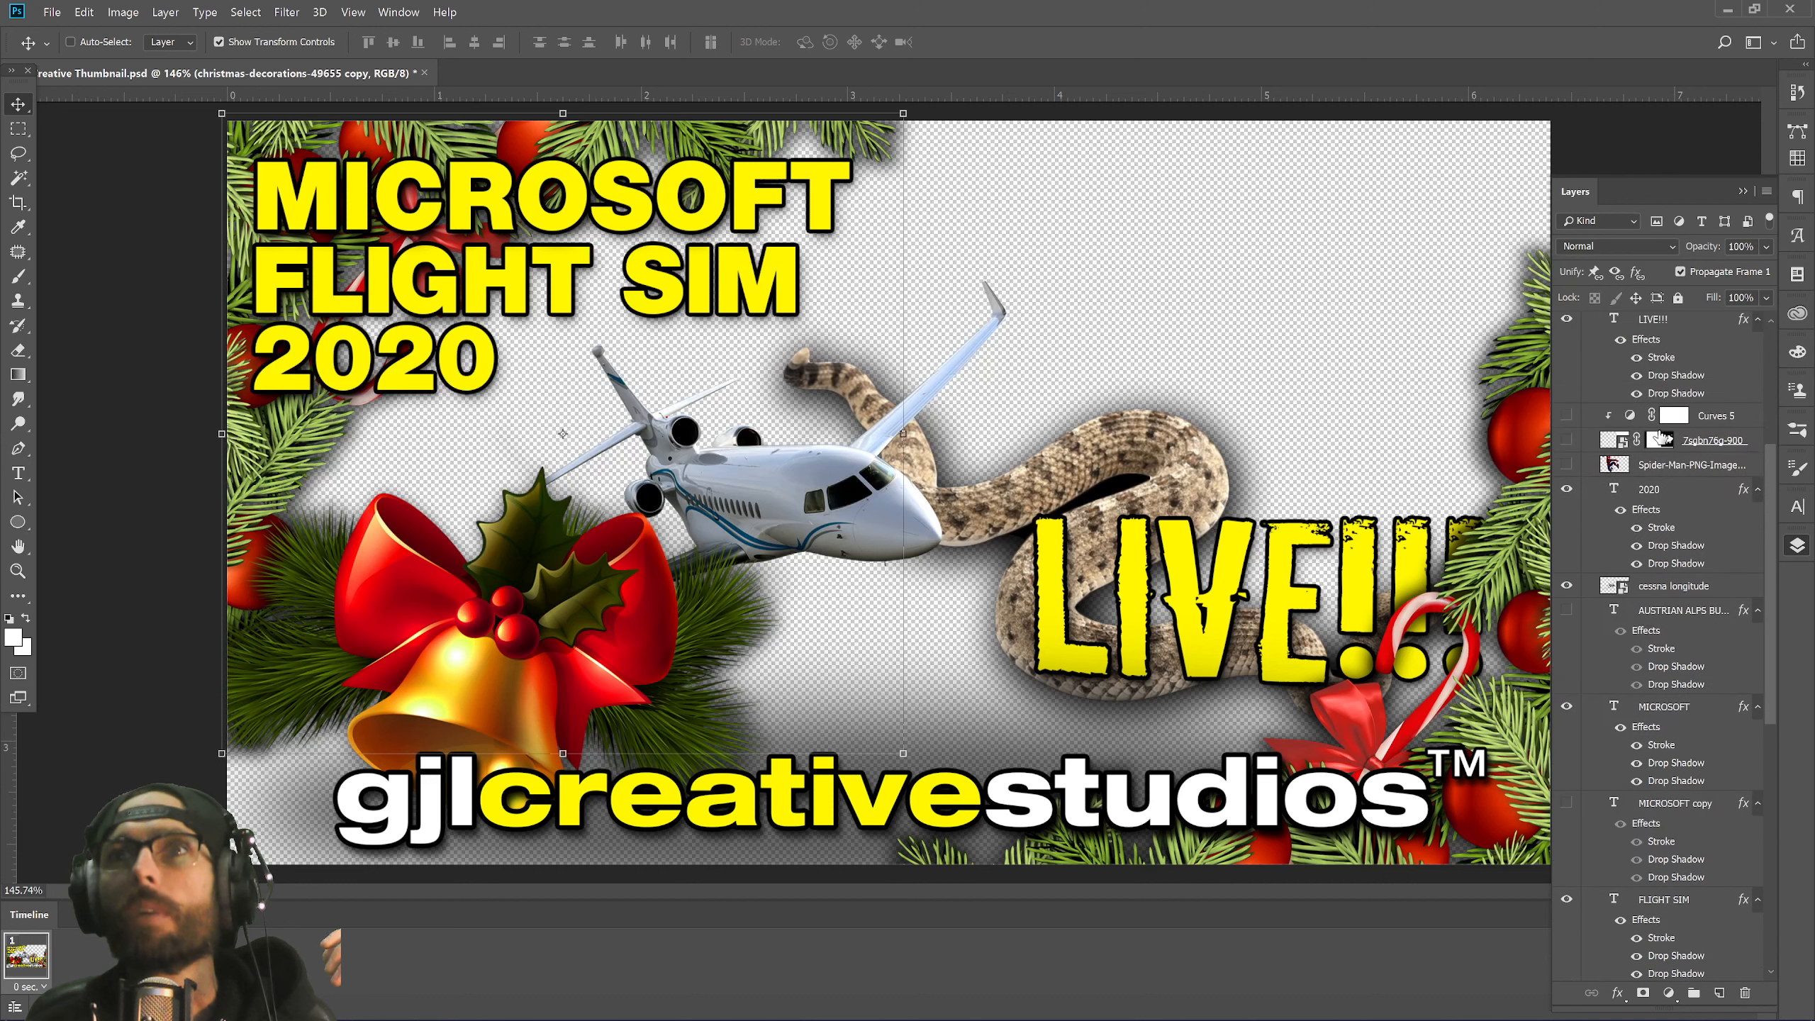
pyautogui.moveTo(1264, 669); pyautogui.dragTo(1261, 317)
pyautogui.scroll(-10, 1760, 856)
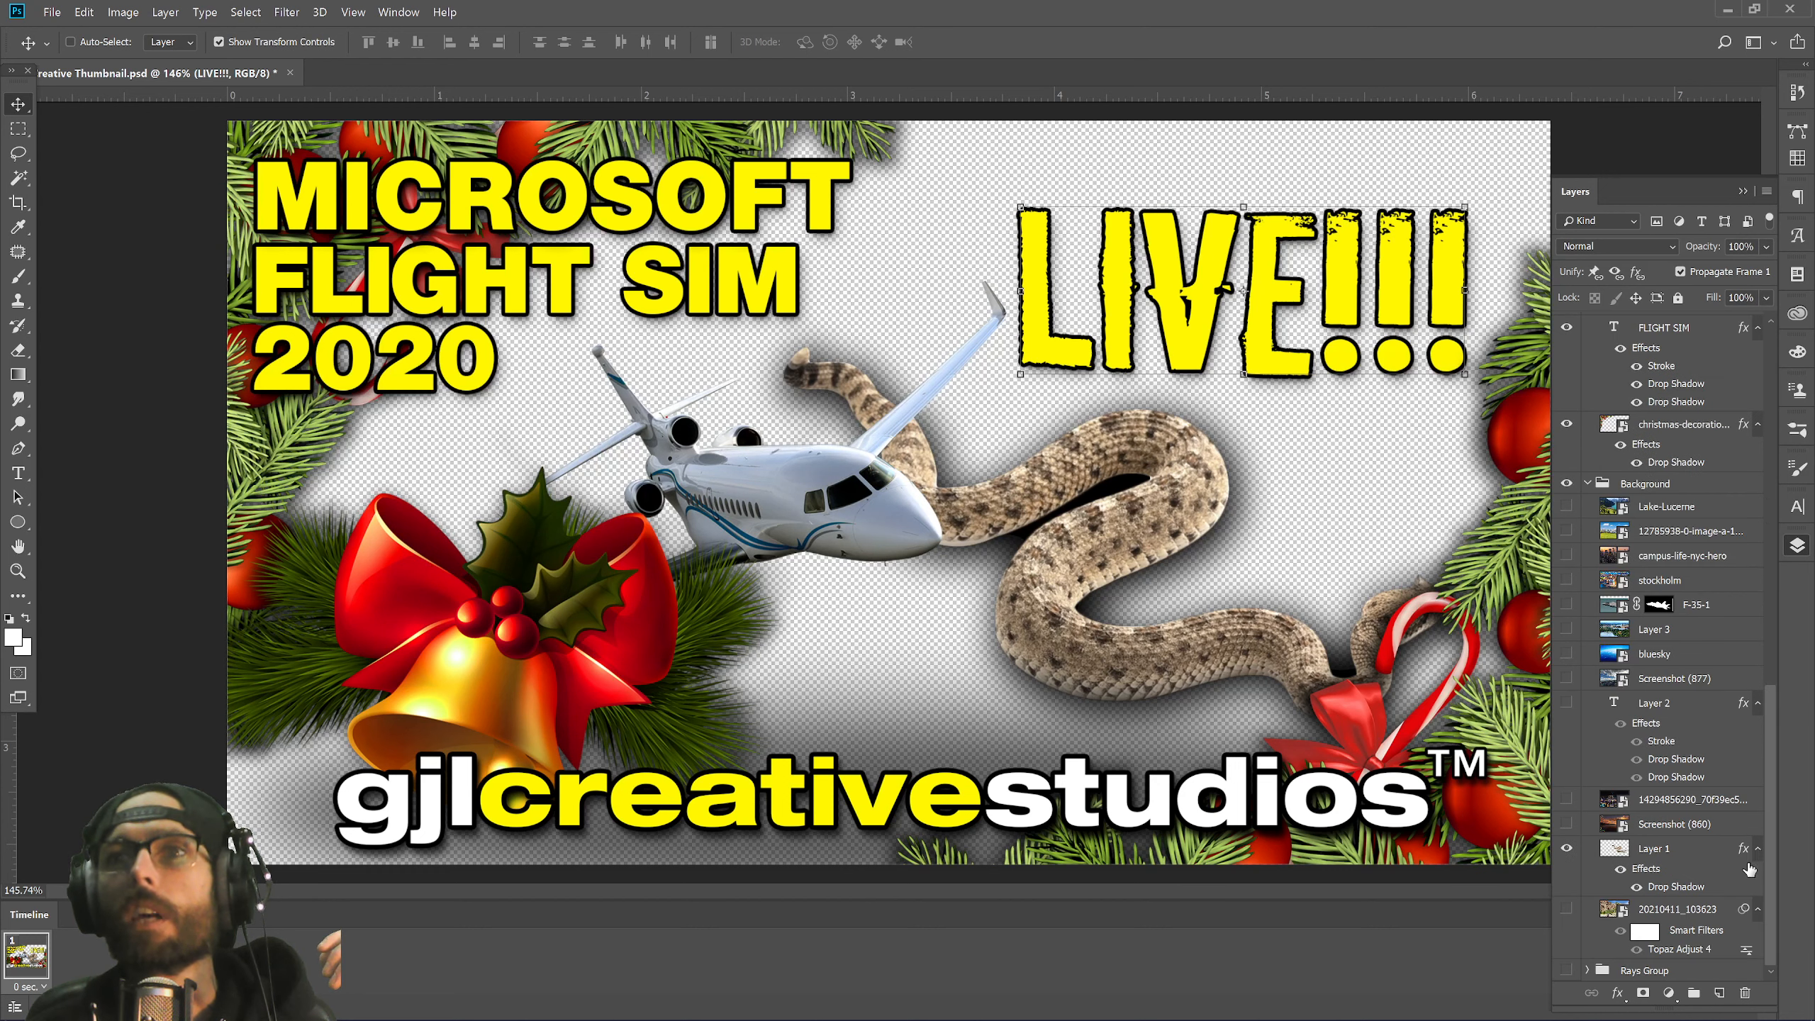
# Hide the snake image and rename its layer to Rattlesnake.
pyautogui.click(1572, 850)
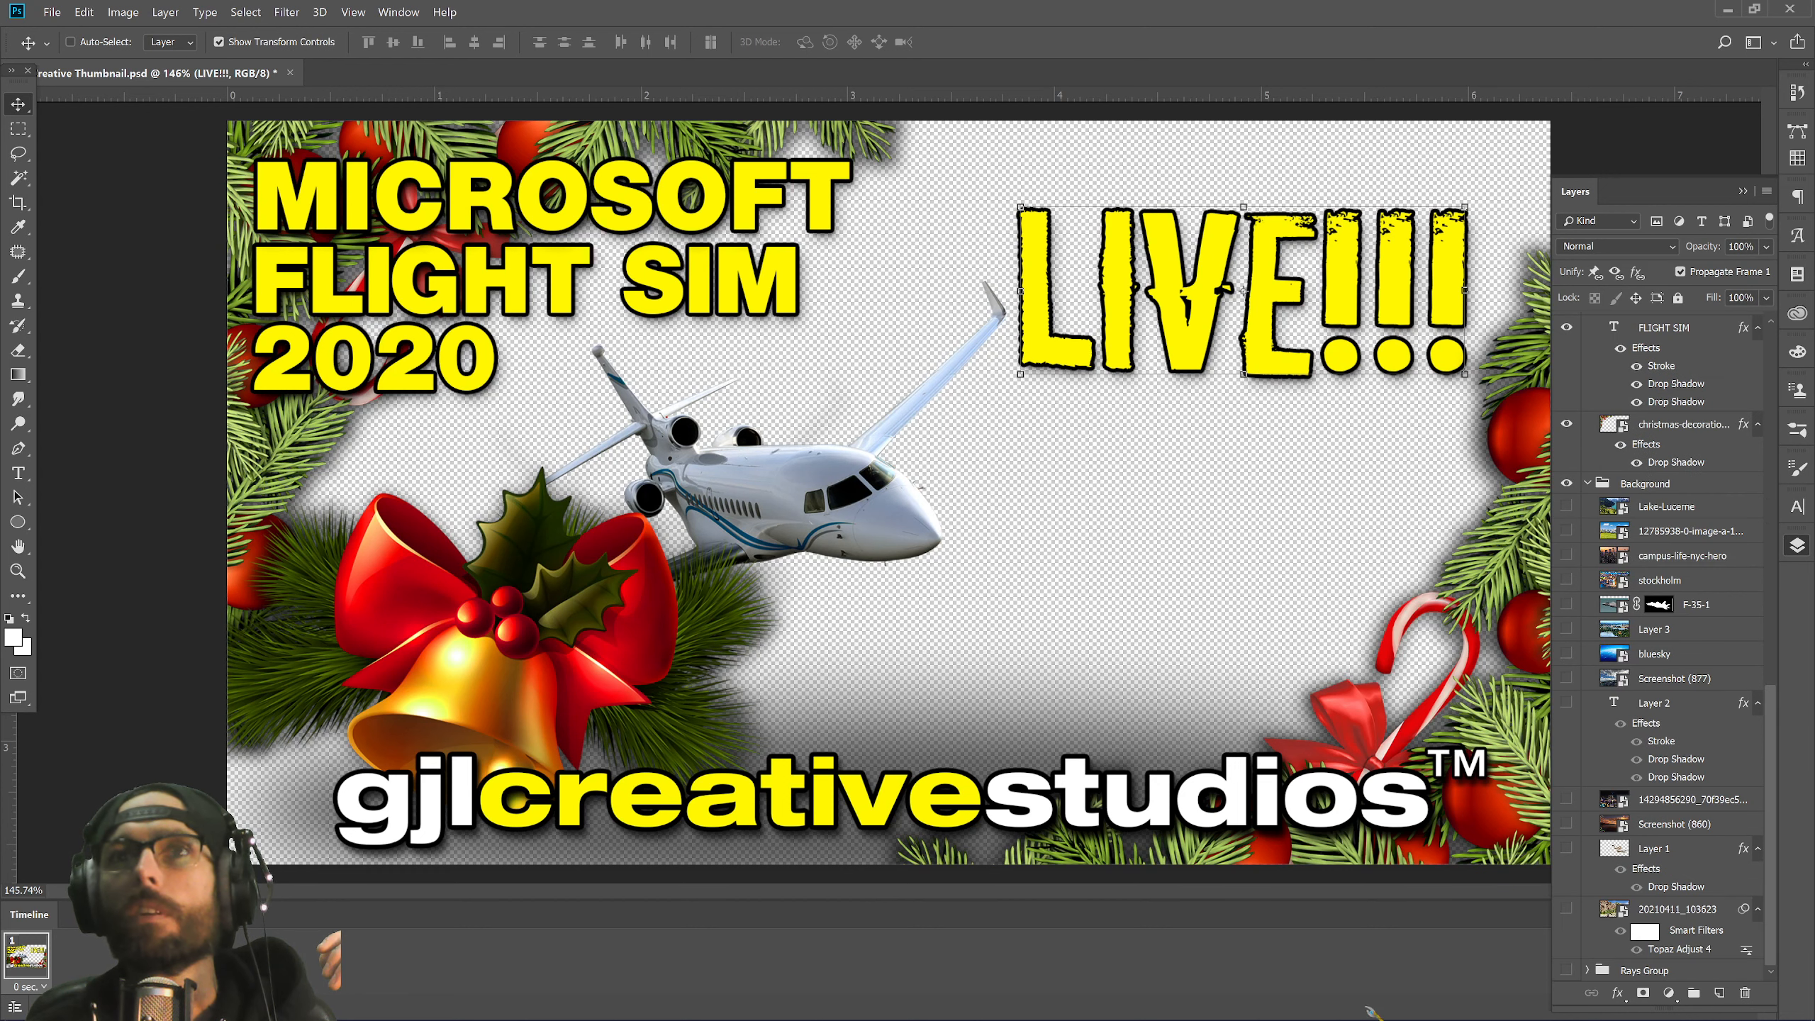
pyautogui.doubleClick(1652, 848)
pyautogui.write('Rattlesna')
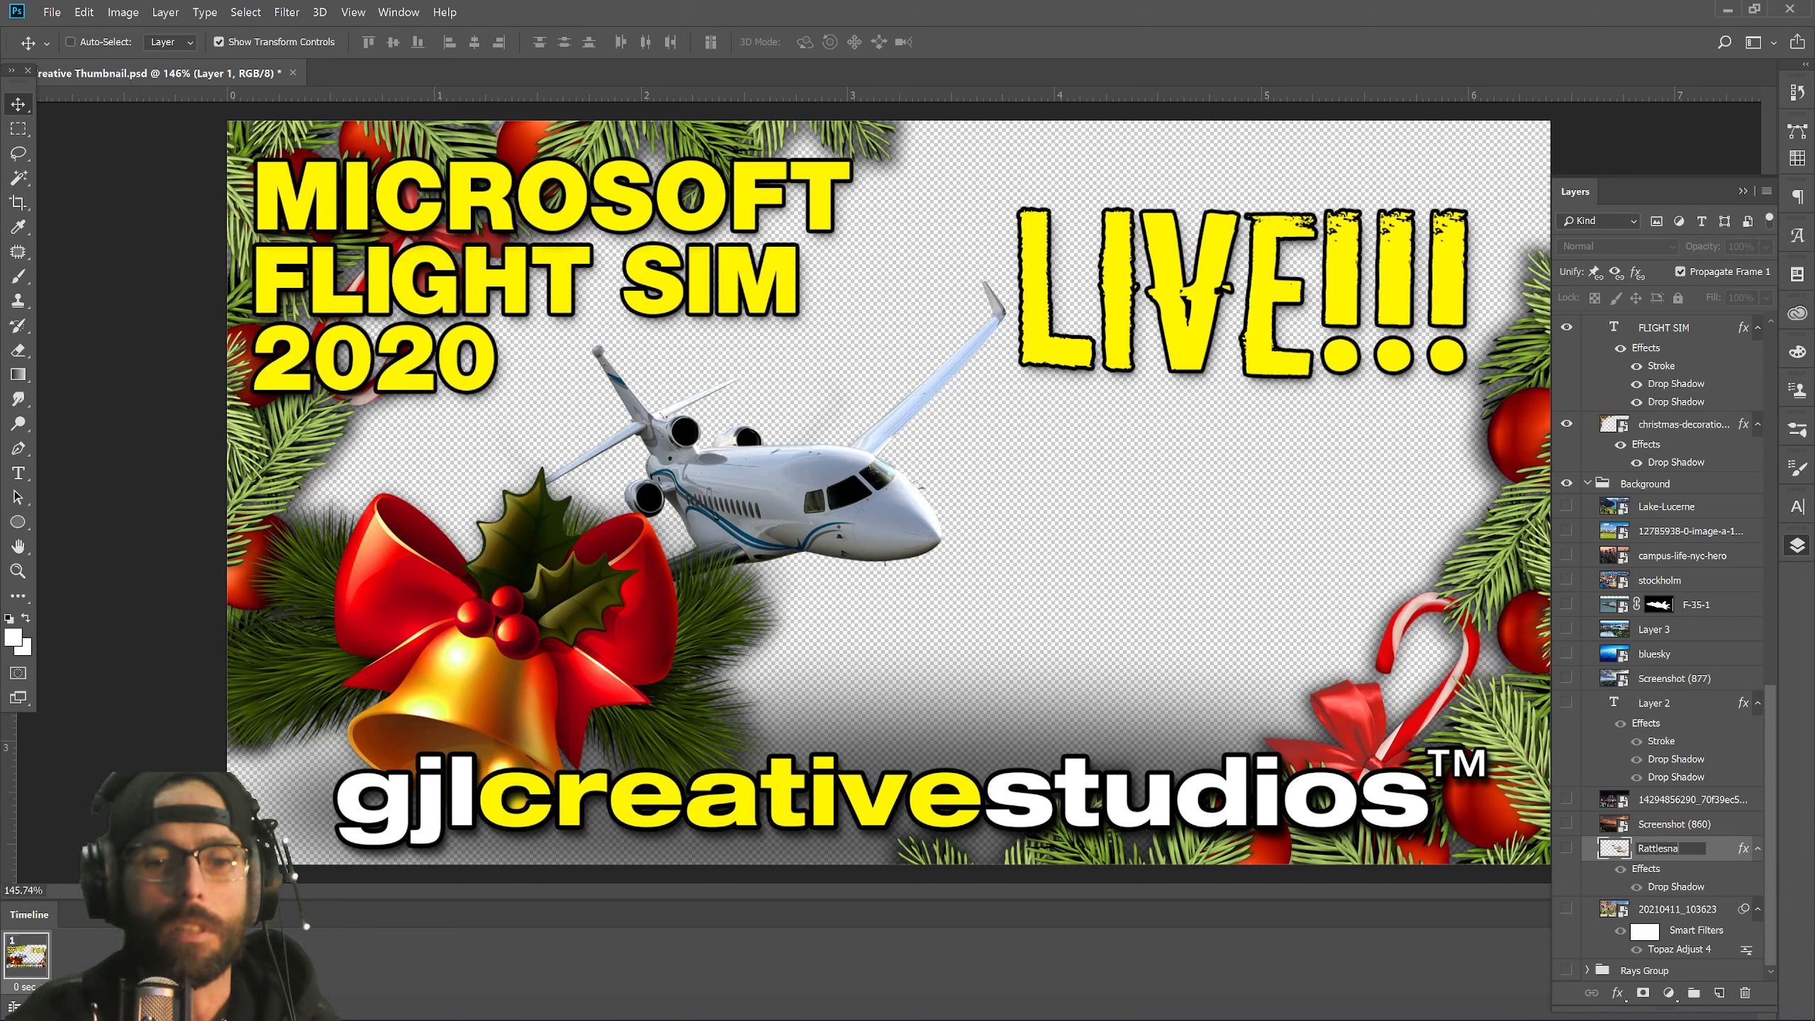
pyautogui.write('ke')
pyautogui.press('Return')
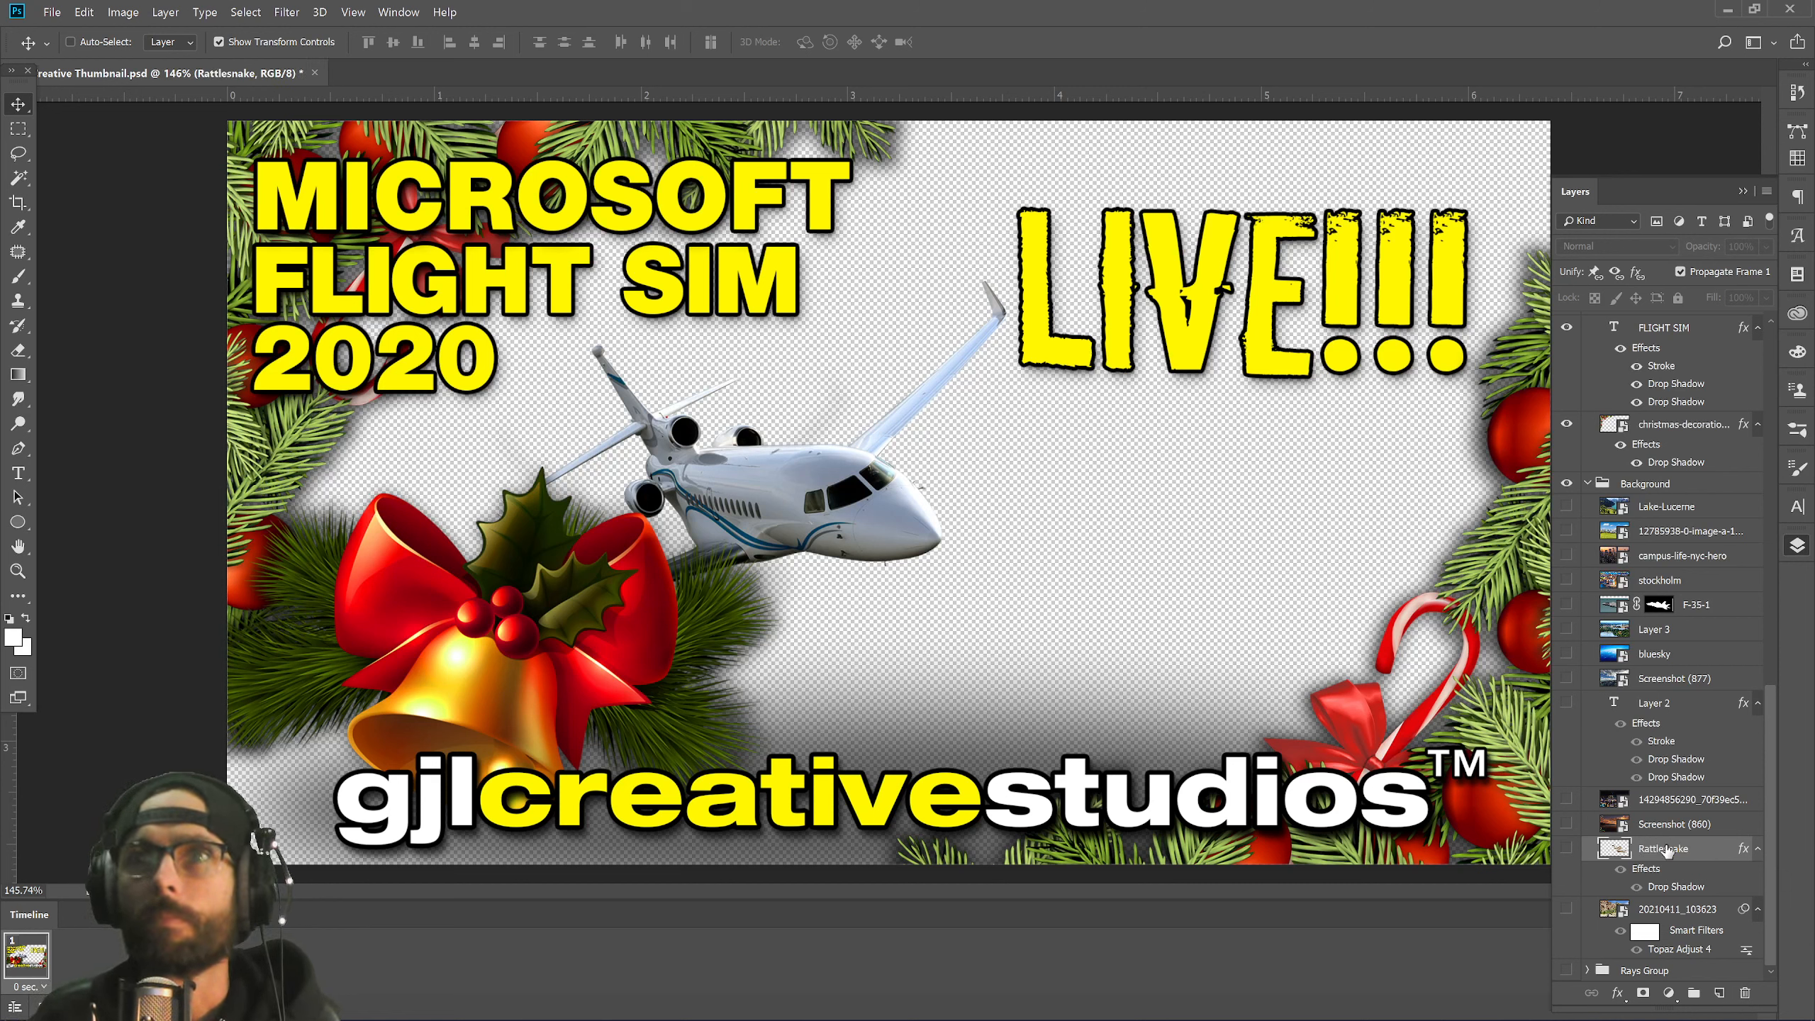
# Group the Lake-Lucerne through Screenshot (877) layers inside the Background group.
pyautogui.click(1587, 484)
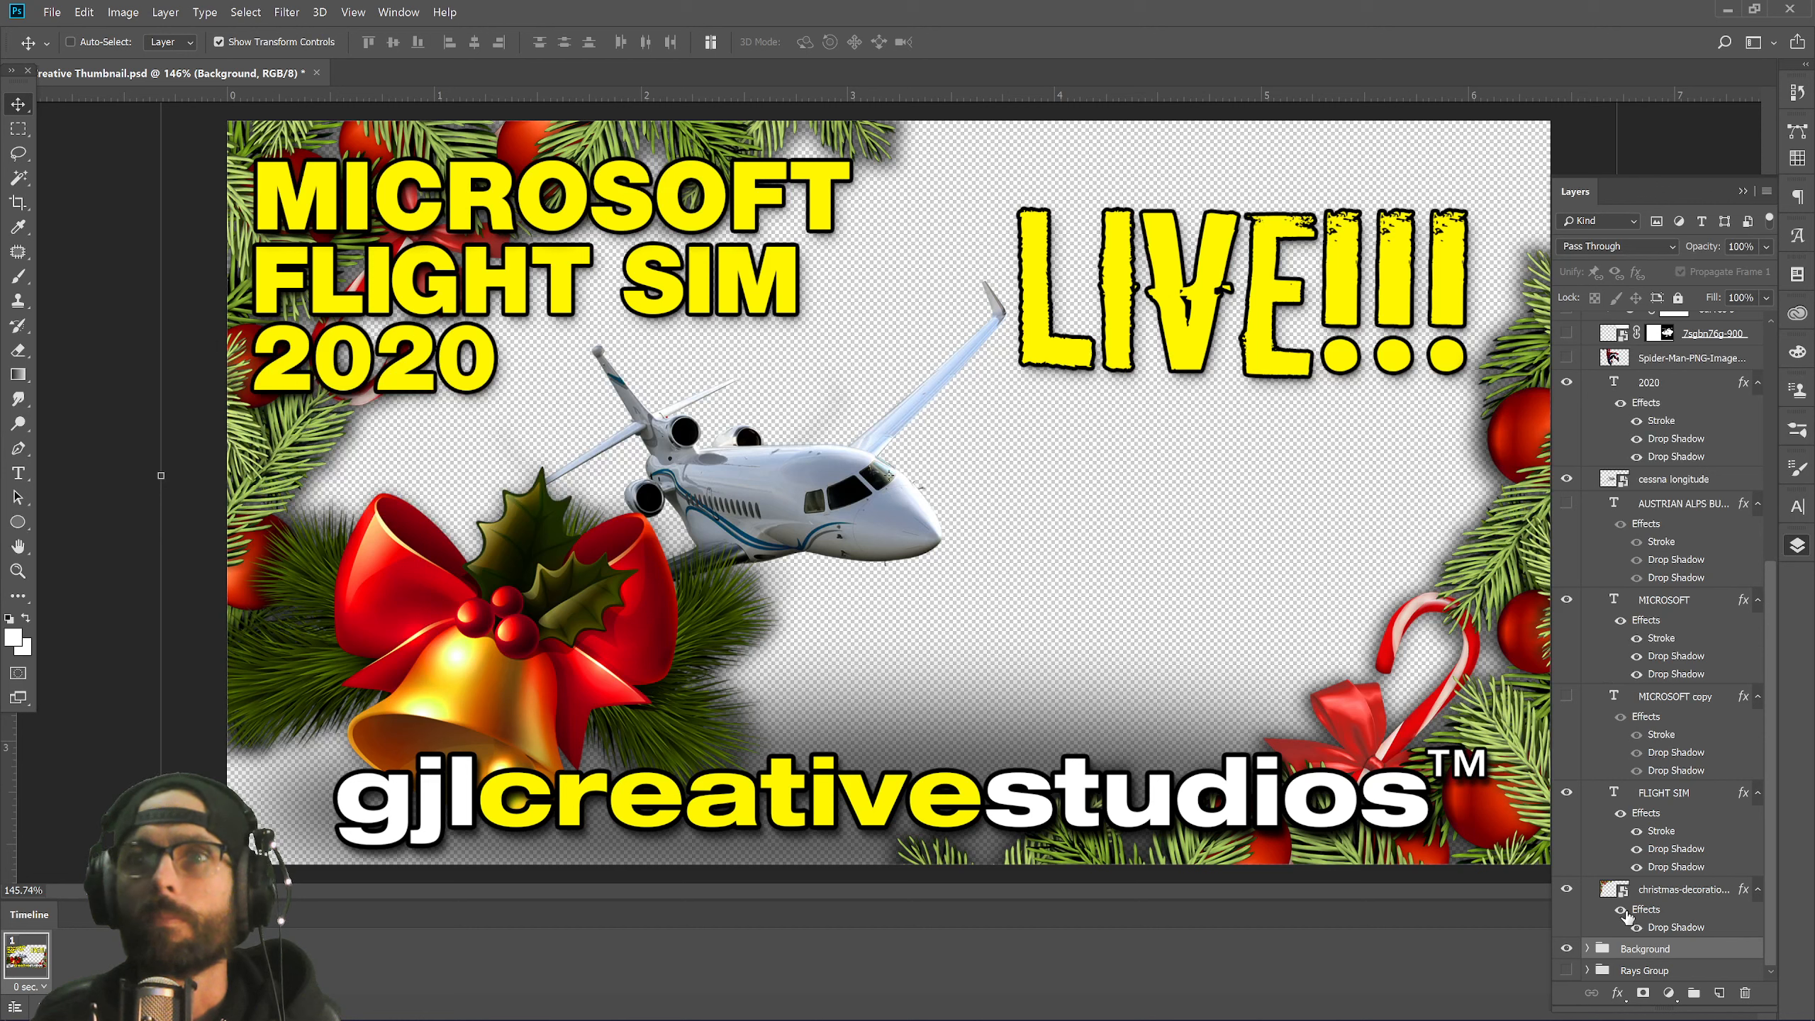
pyautogui.click(1587, 948)
pyautogui.scroll(-5, 1761, 764)
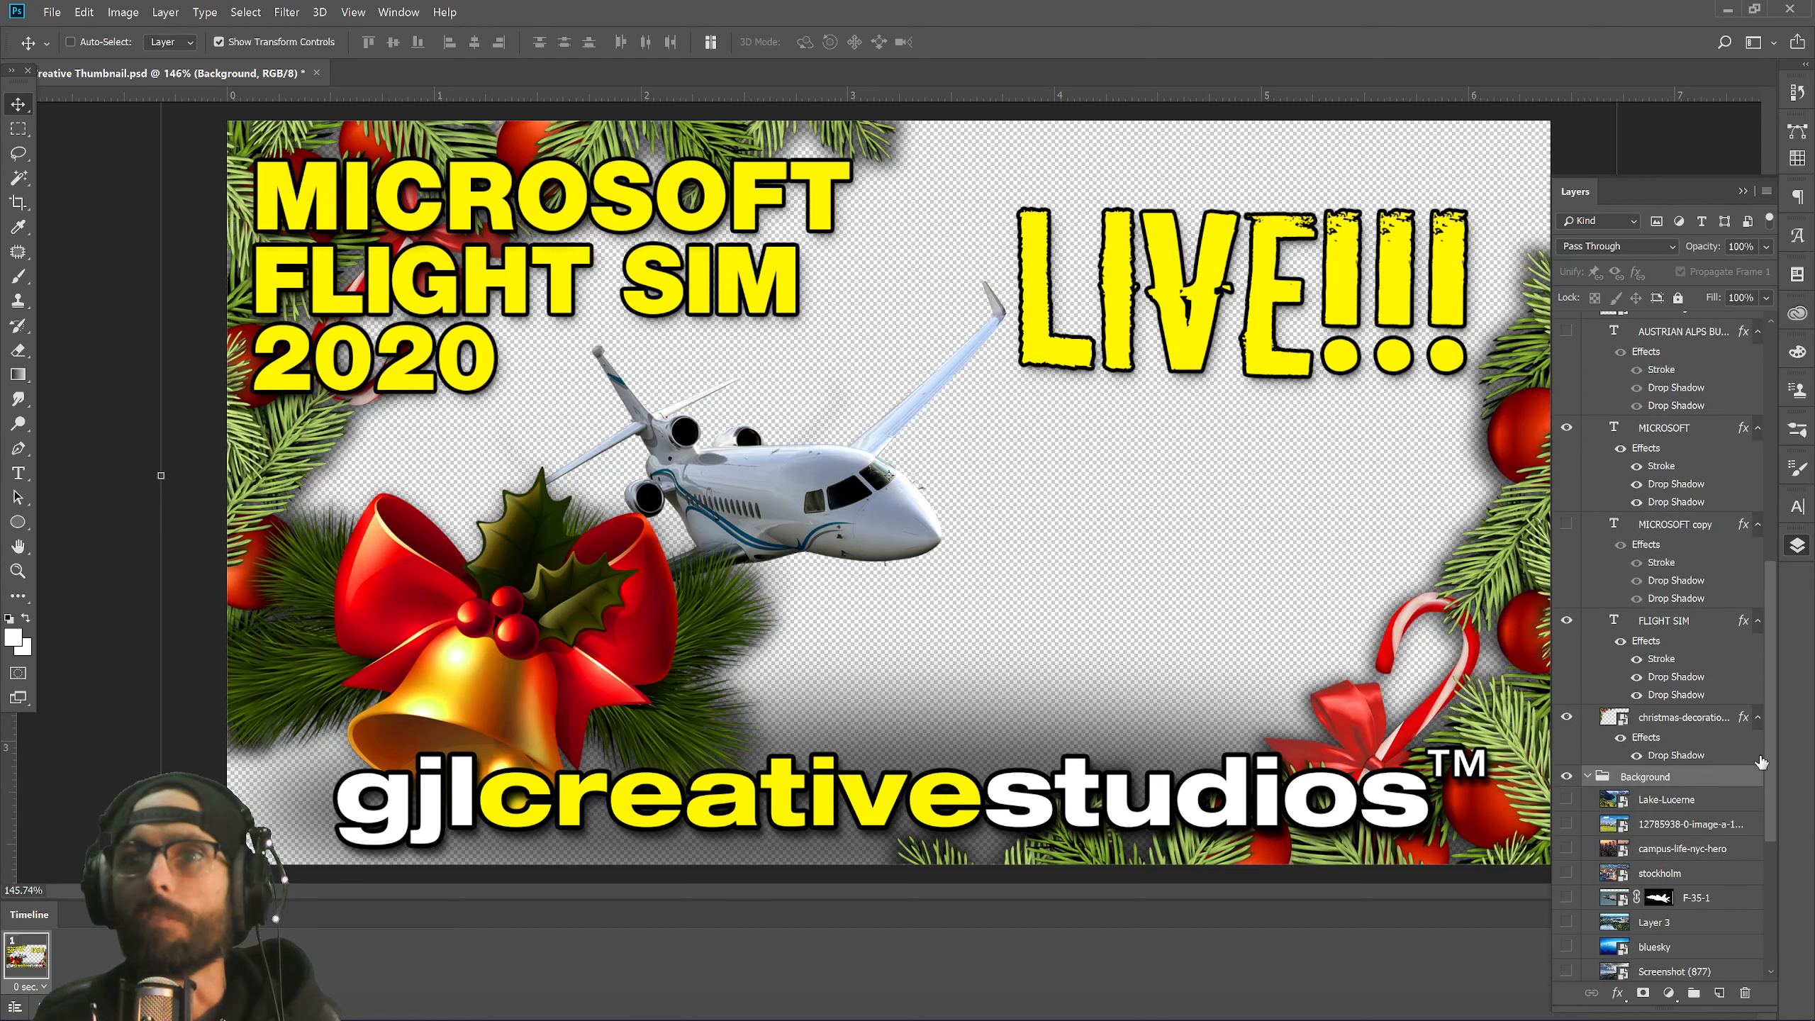
pyautogui.scroll(-3, 1760, 744)
pyautogui.click(1678, 681)
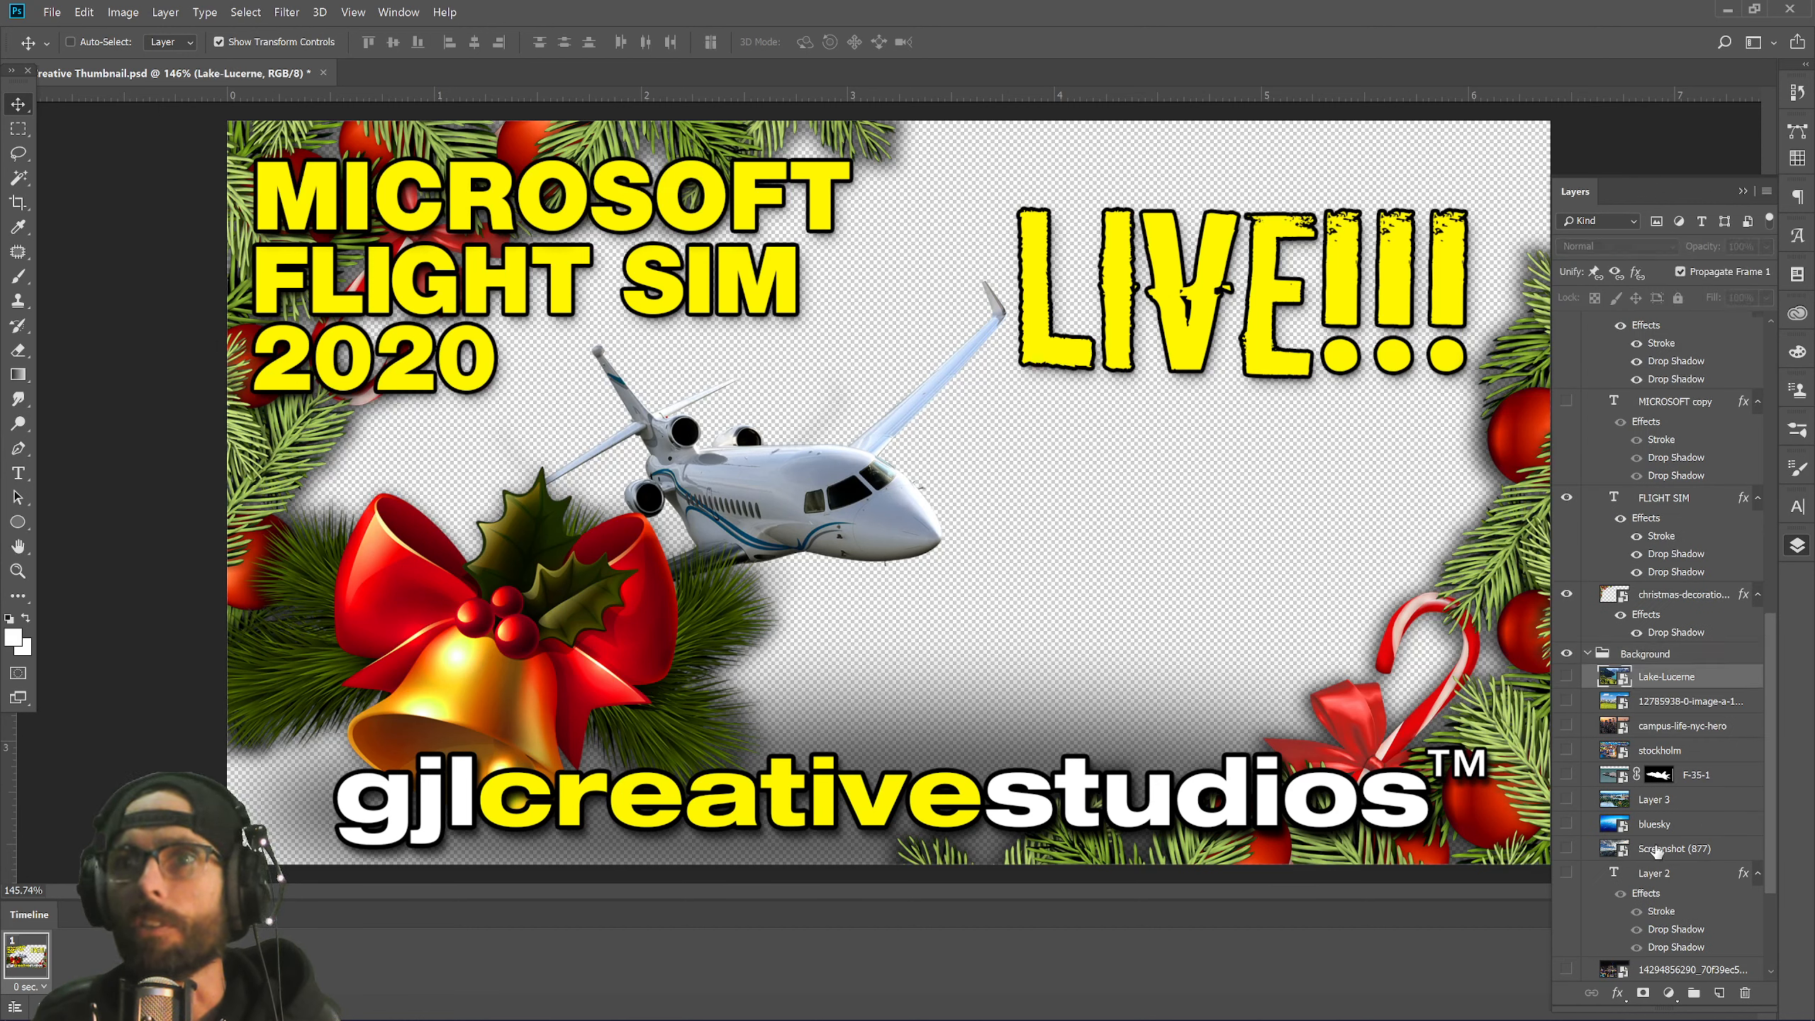
pyautogui.keyDown('shift'); pyautogui.click(1661, 851); pyautogui.keyUp('shift')
pyautogui.moveTo(1661, 851); pyautogui.dragTo(1693, 993)
# Name the new group Skies, move the long-numbered photo below it, and delete 20210411_103623.
pyautogui.doubleClick(1651, 680)
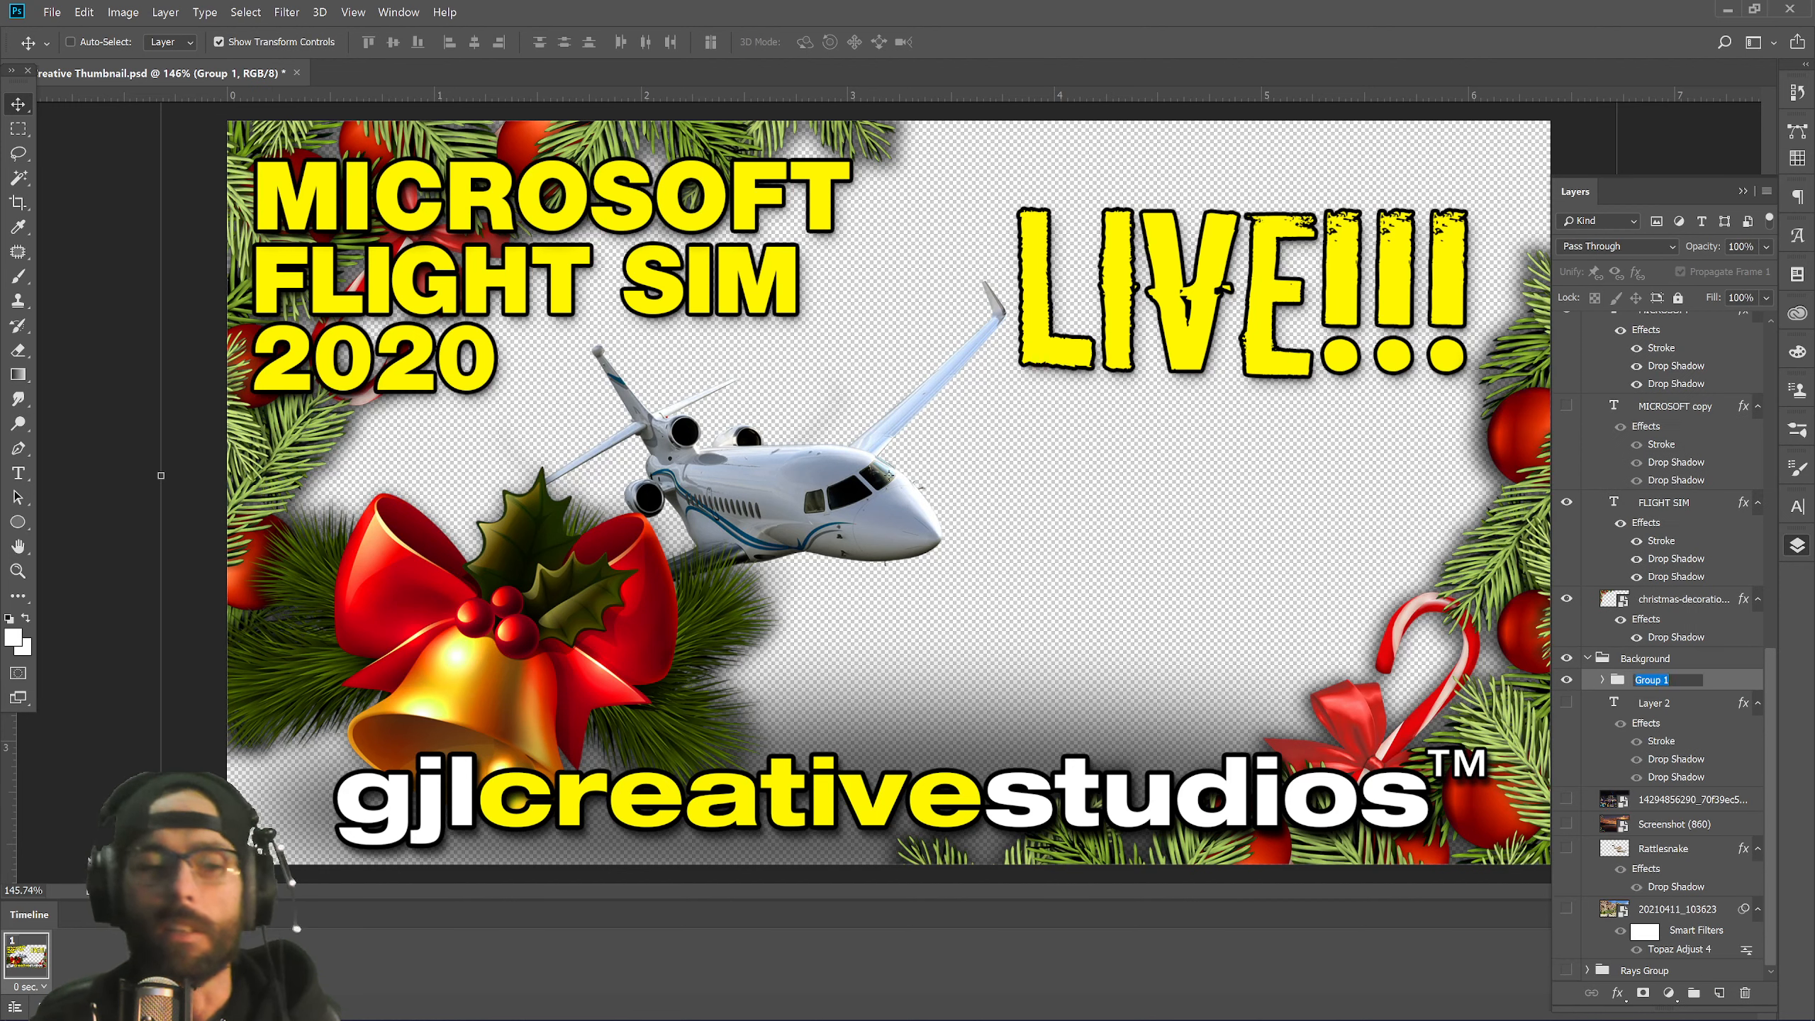
pyautogui.write('Skies')
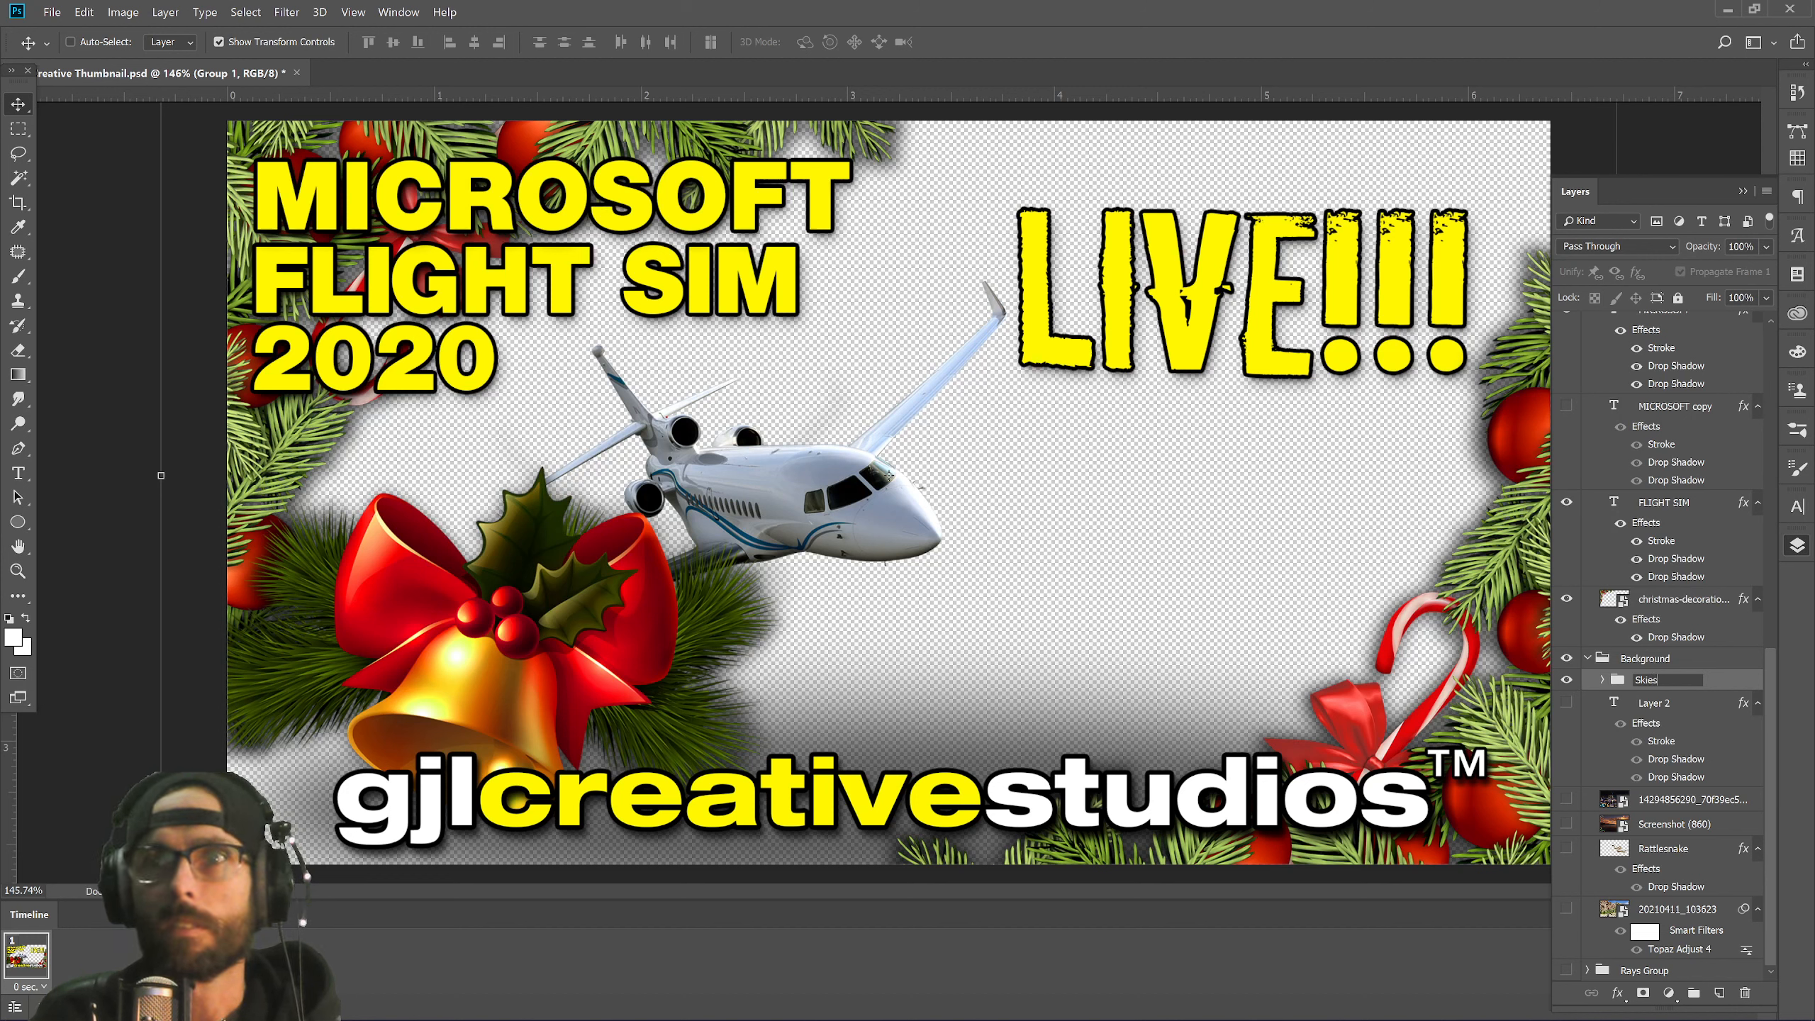
pyautogui.press('Return')
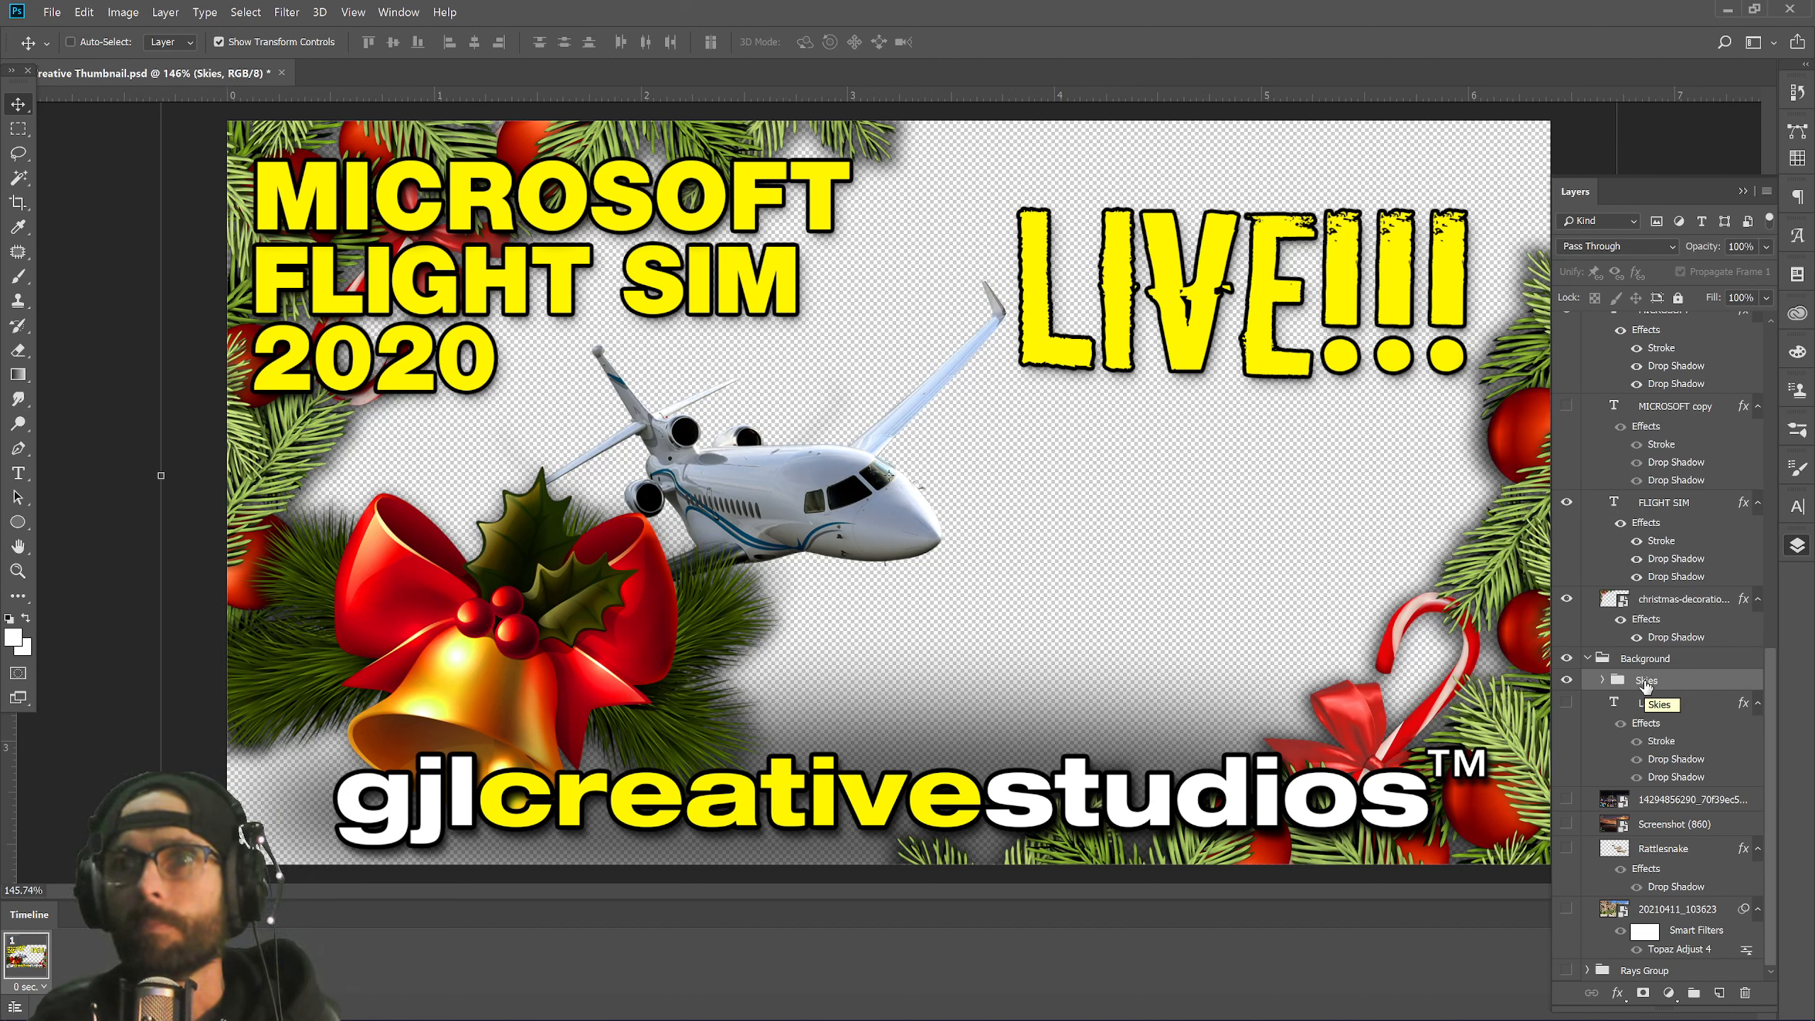
pyautogui.moveTo(1661, 798); pyautogui.dragTo(1670, 715)
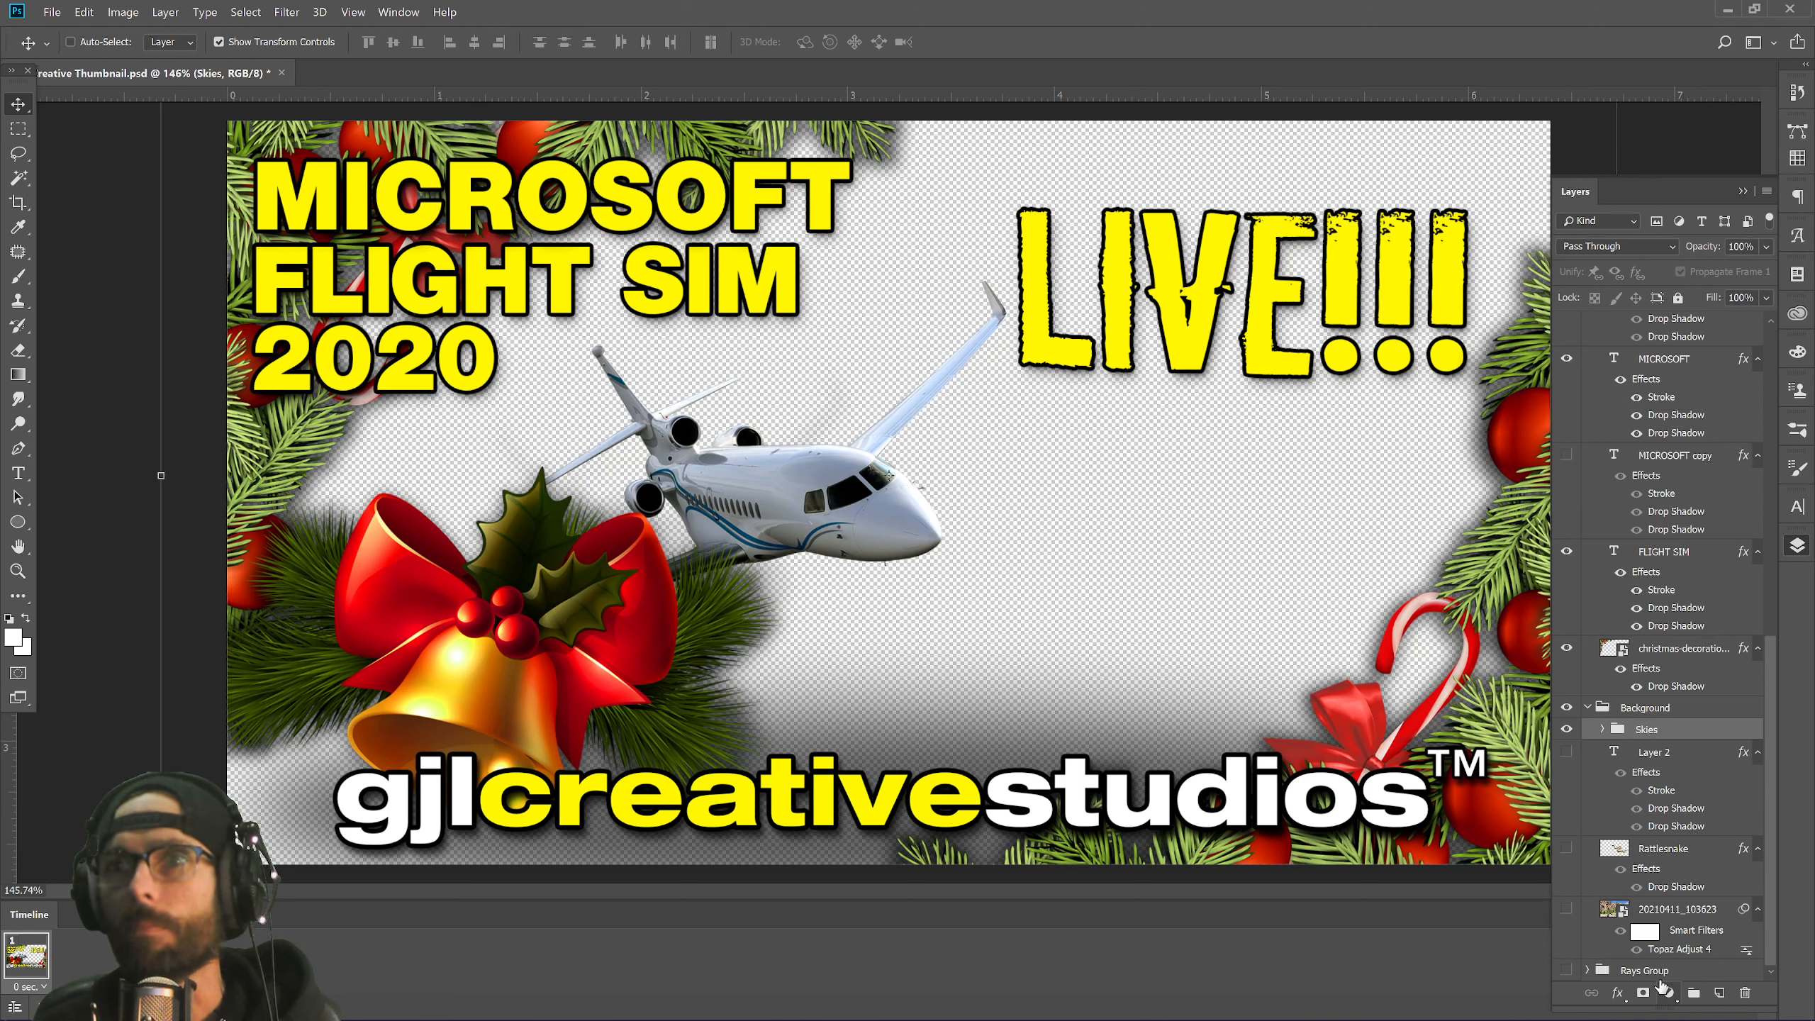
pyautogui.moveTo(1672, 916); pyautogui.dragTo(1743, 1001)
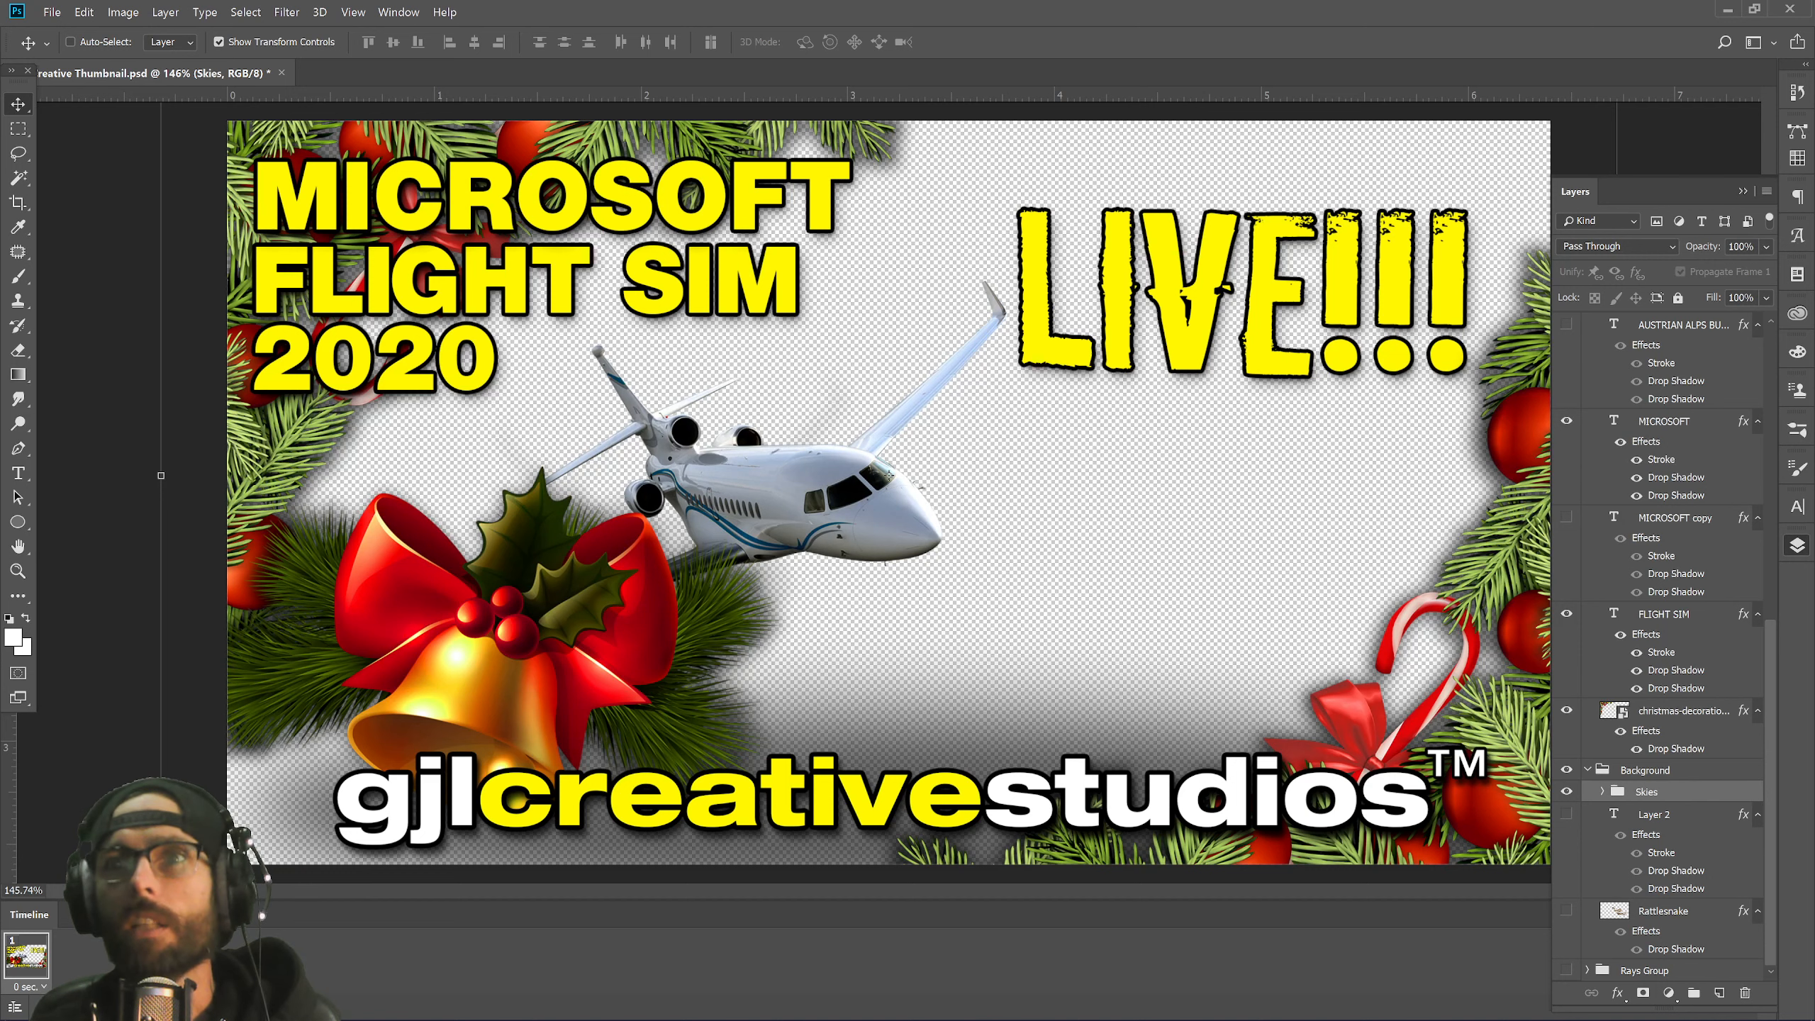
# Select the Merry-Christmas-Bell layer, move it toward the centre, then hide it.
pyautogui.scroll(5, 1725, 701)
pyautogui.click(1667, 503)
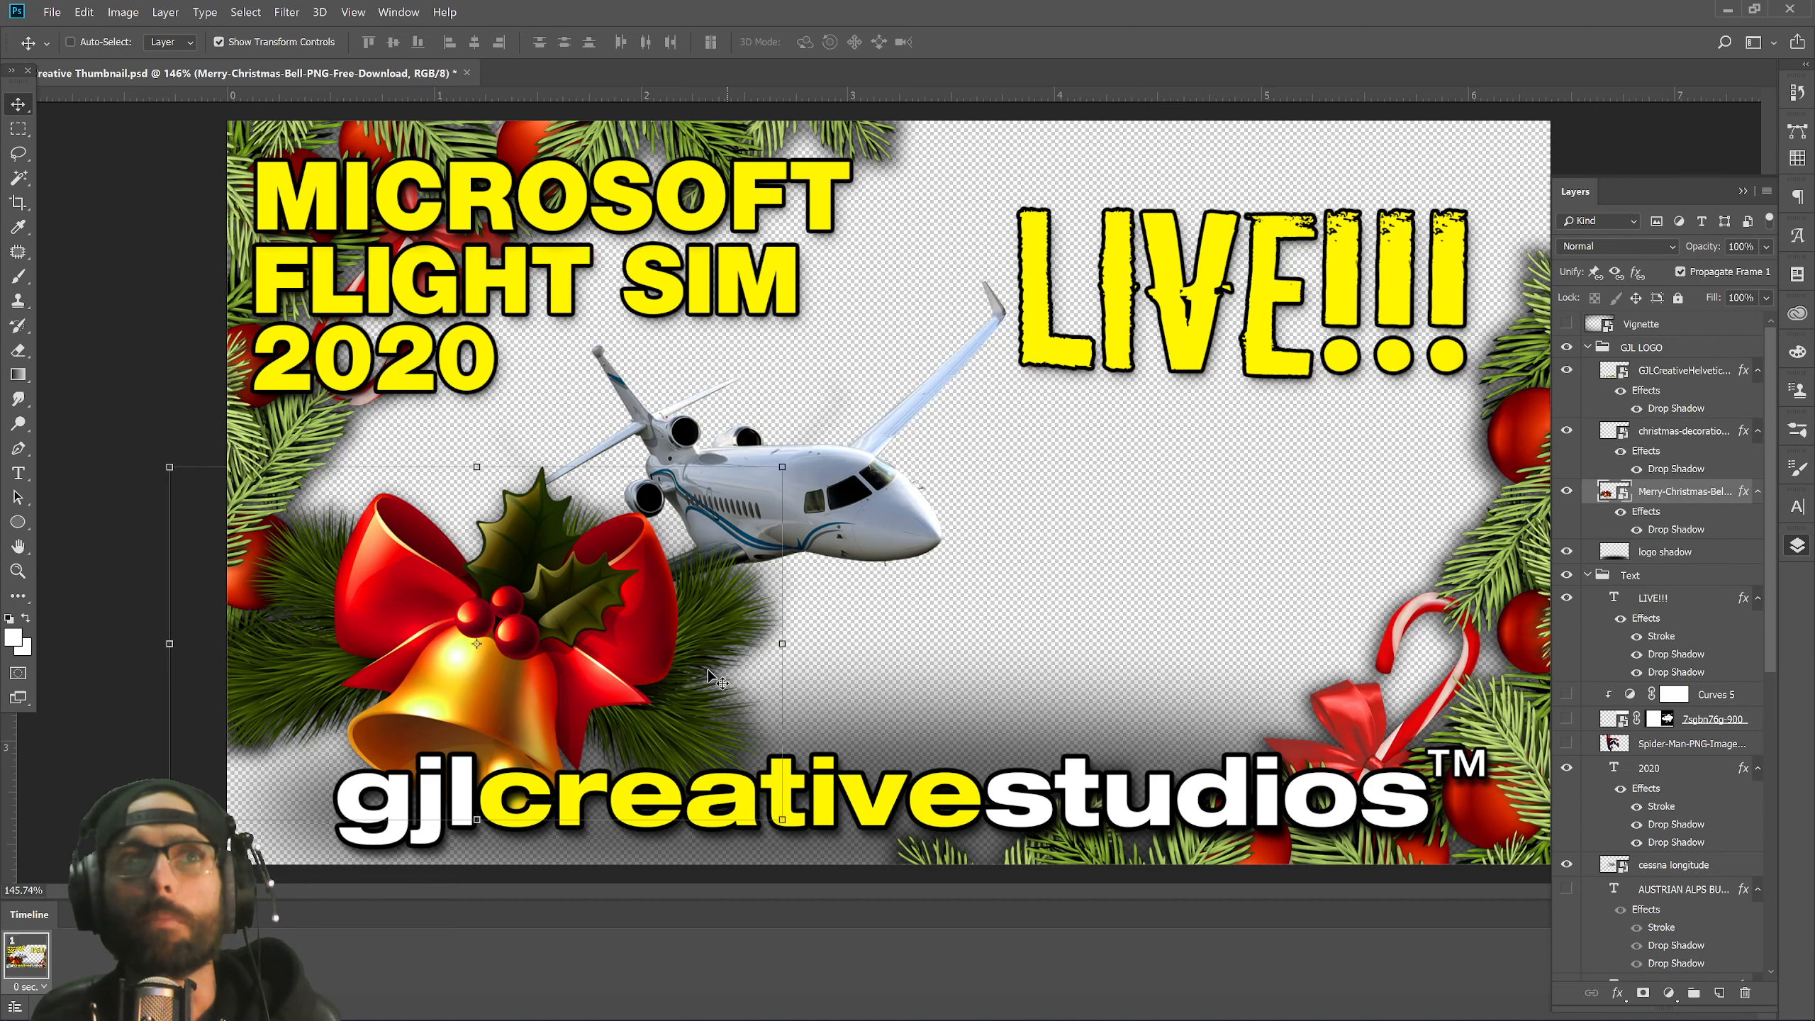
pyautogui.moveTo(616, 661); pyautogui.dragTo(743, 680)
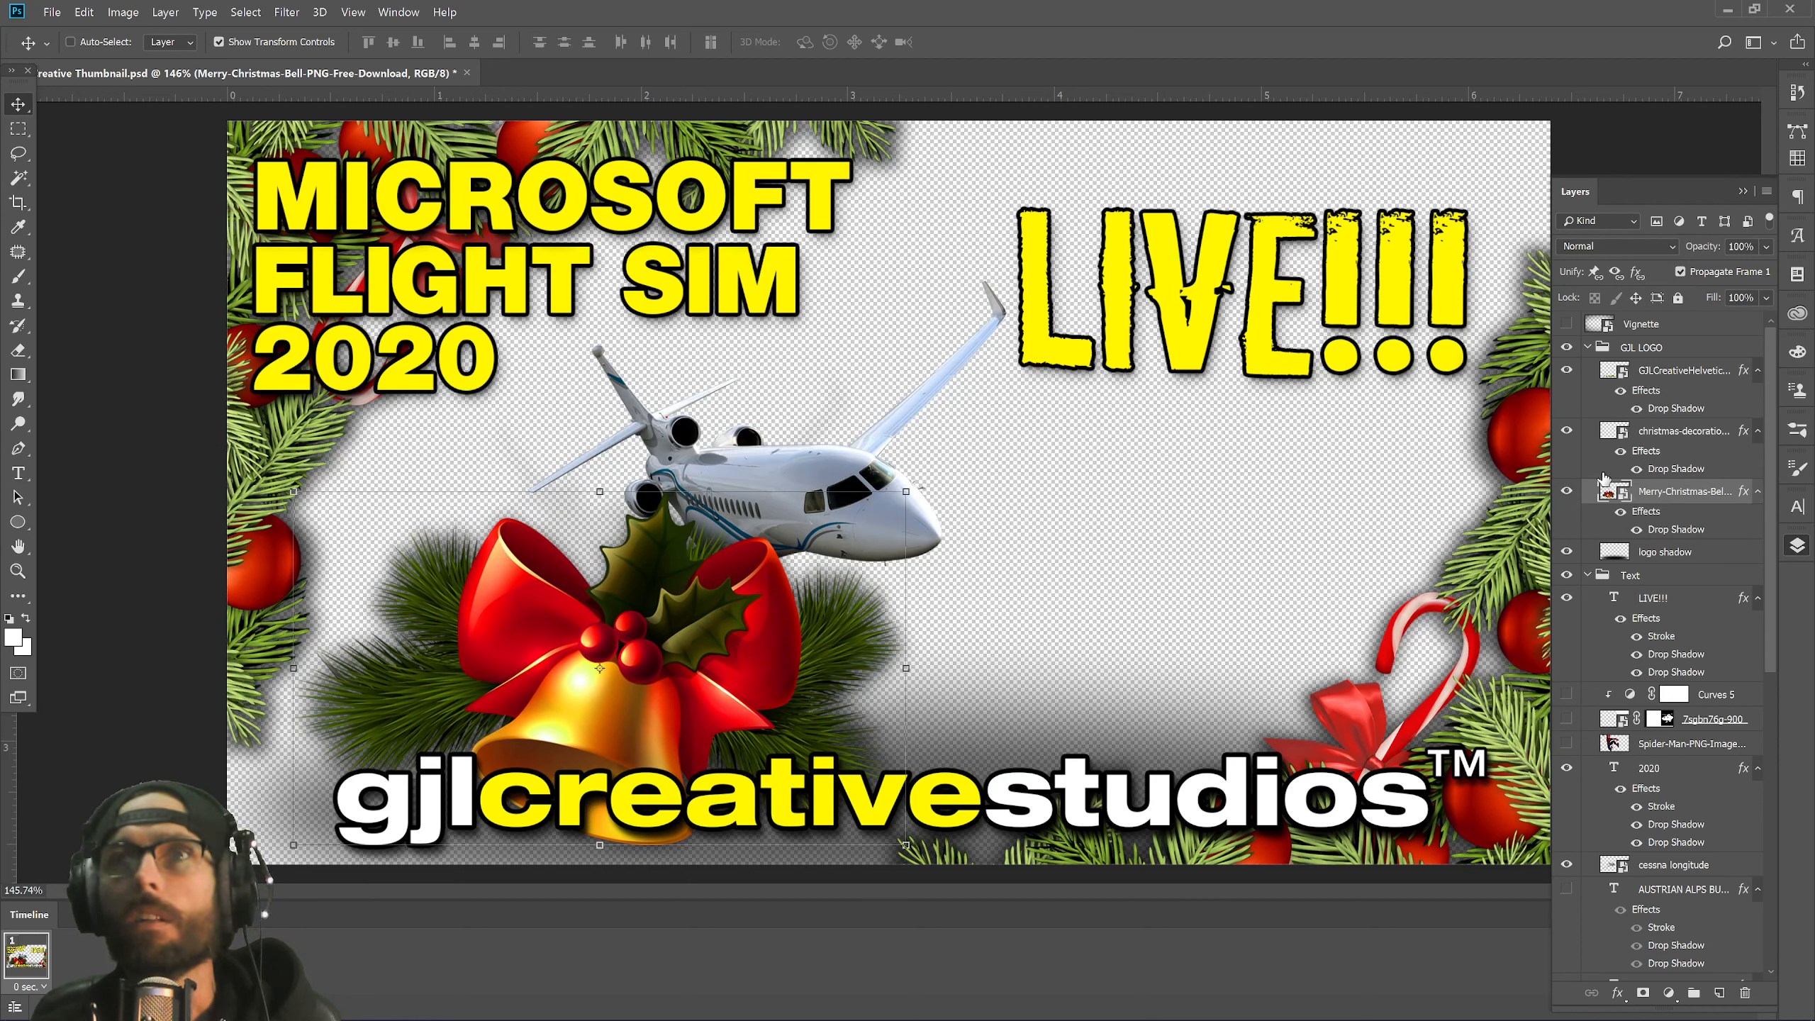
pyautogui.click(1566, 492)
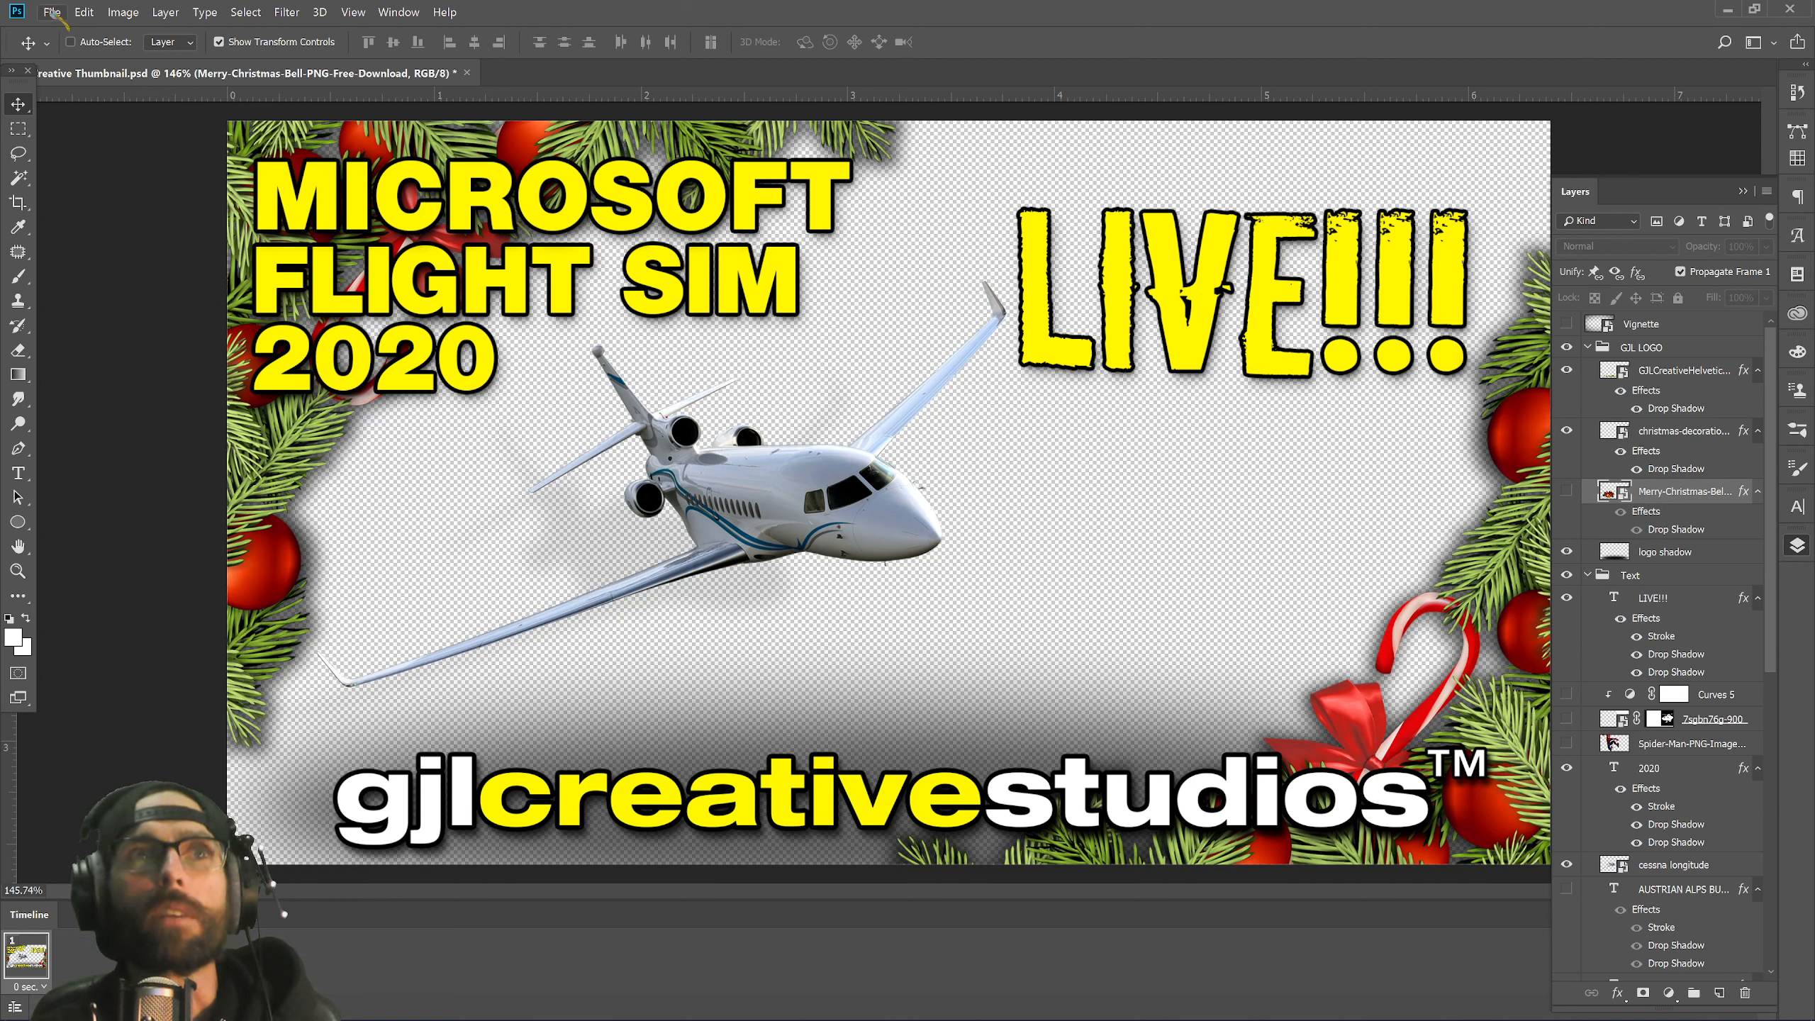
# In Chrome, open the Clipart Library Merry Christmas page and download its clip art.
pyautogui.moveTo(300, 1018)
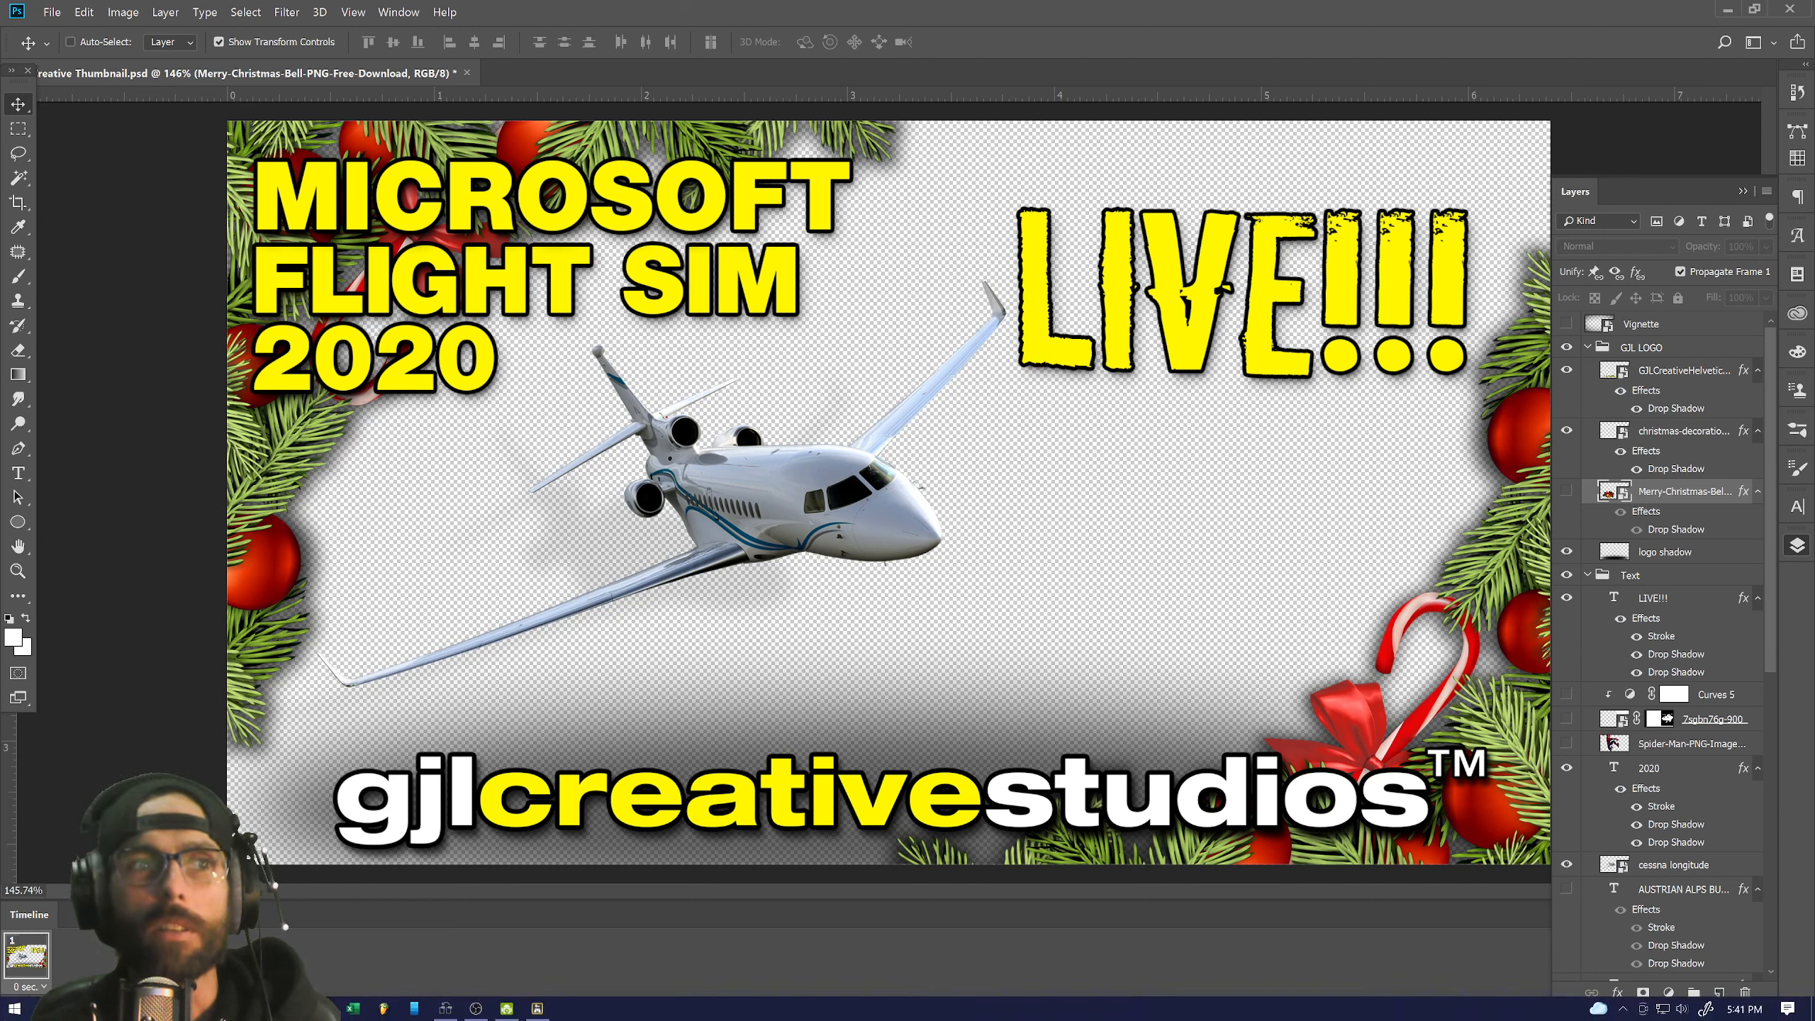
pyautogui.click(139, 929)
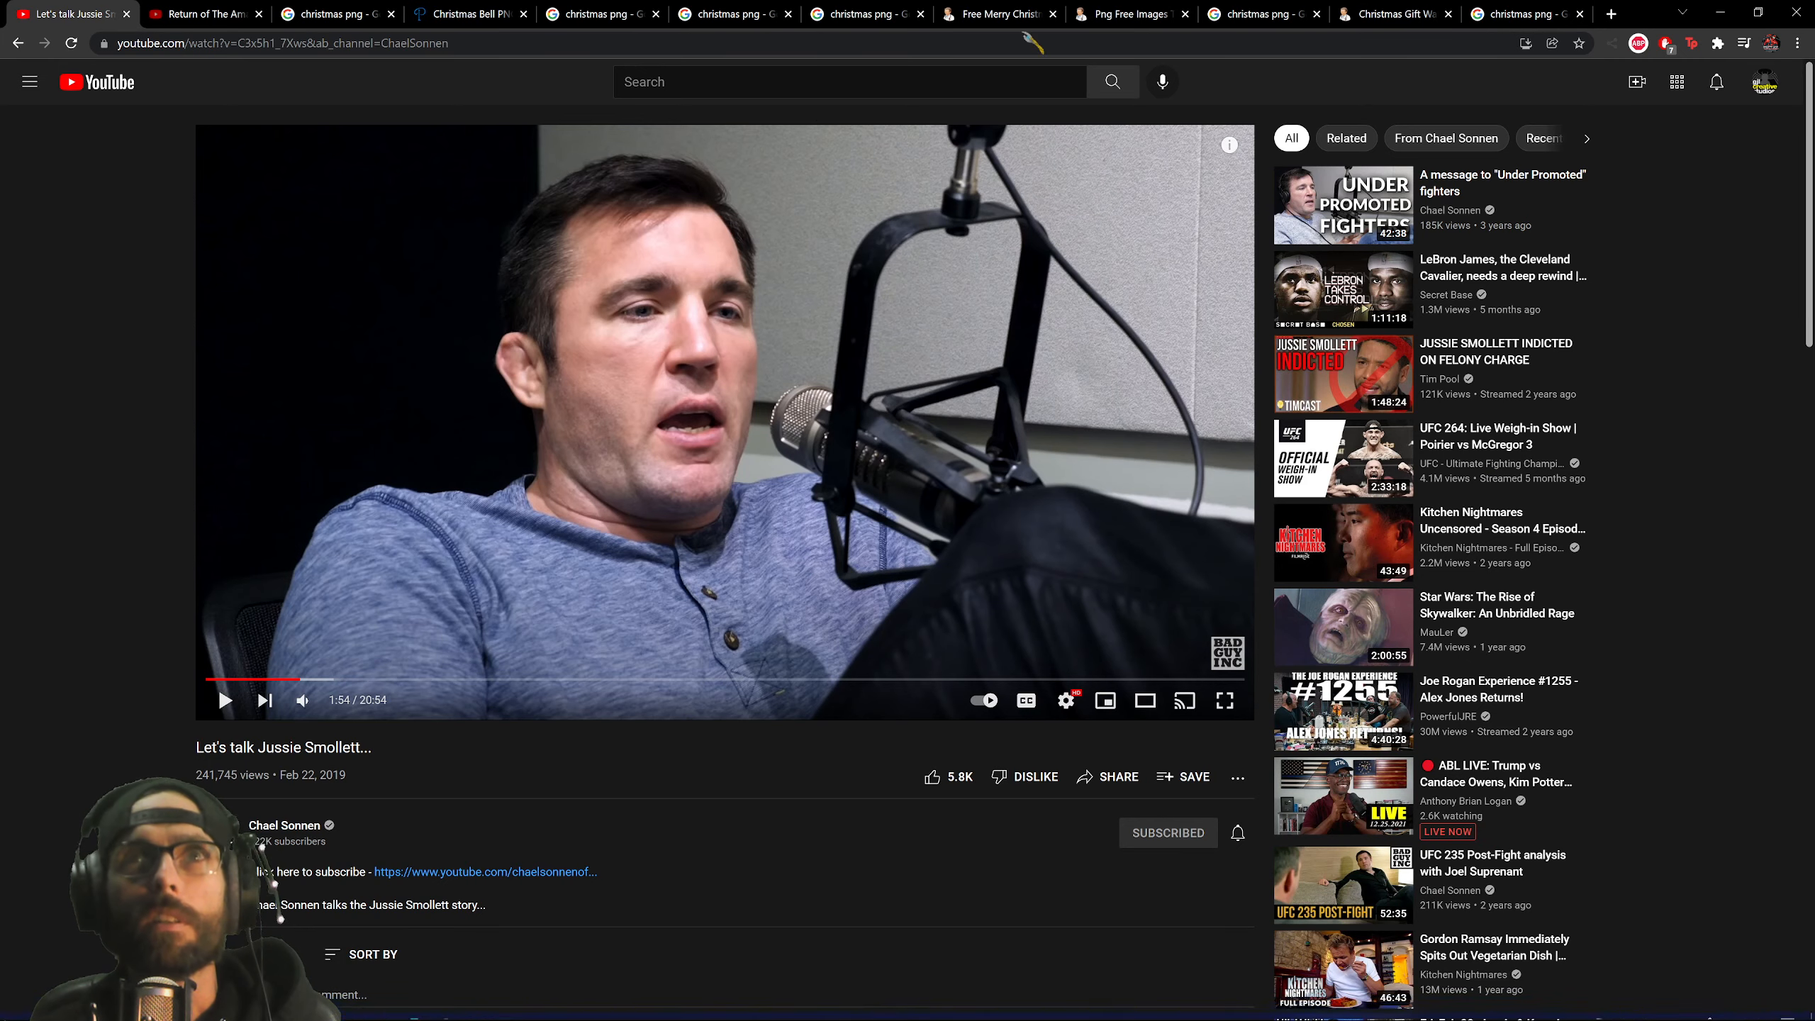
pyautogui.click(883, 13)
pyautogui.click(1261, 13)
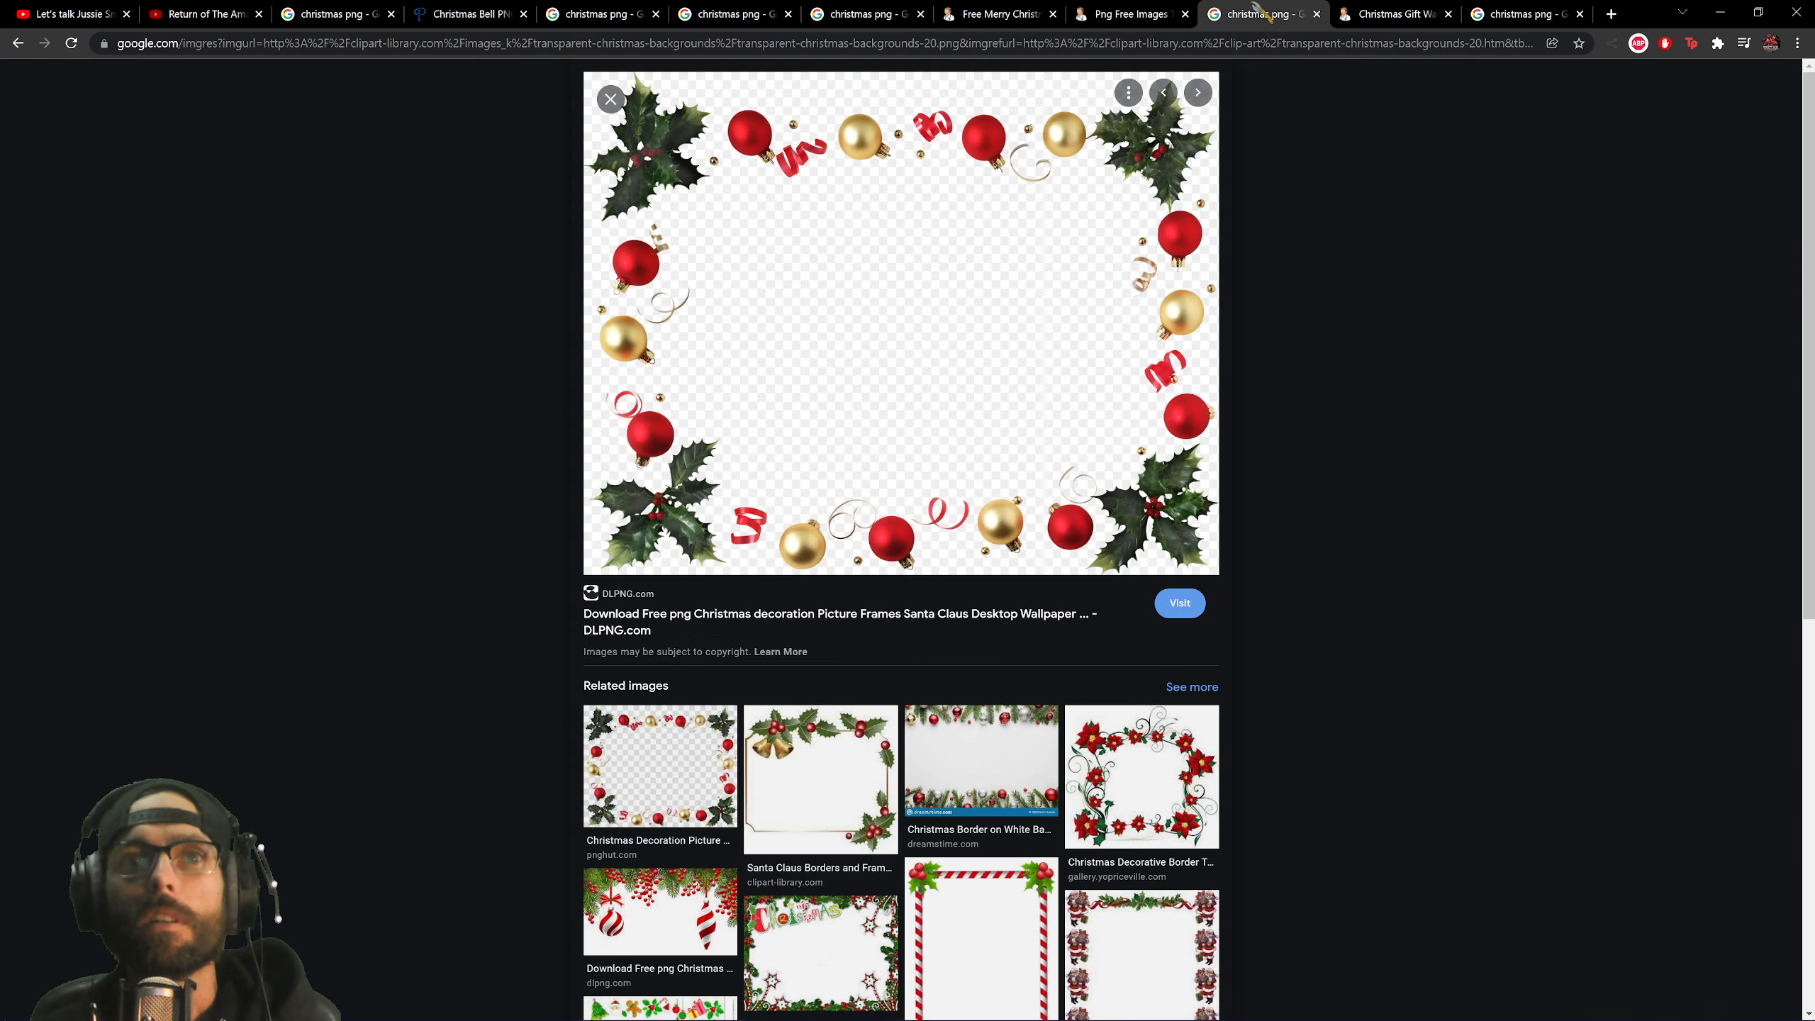
pyautogui.click(1129, 13)
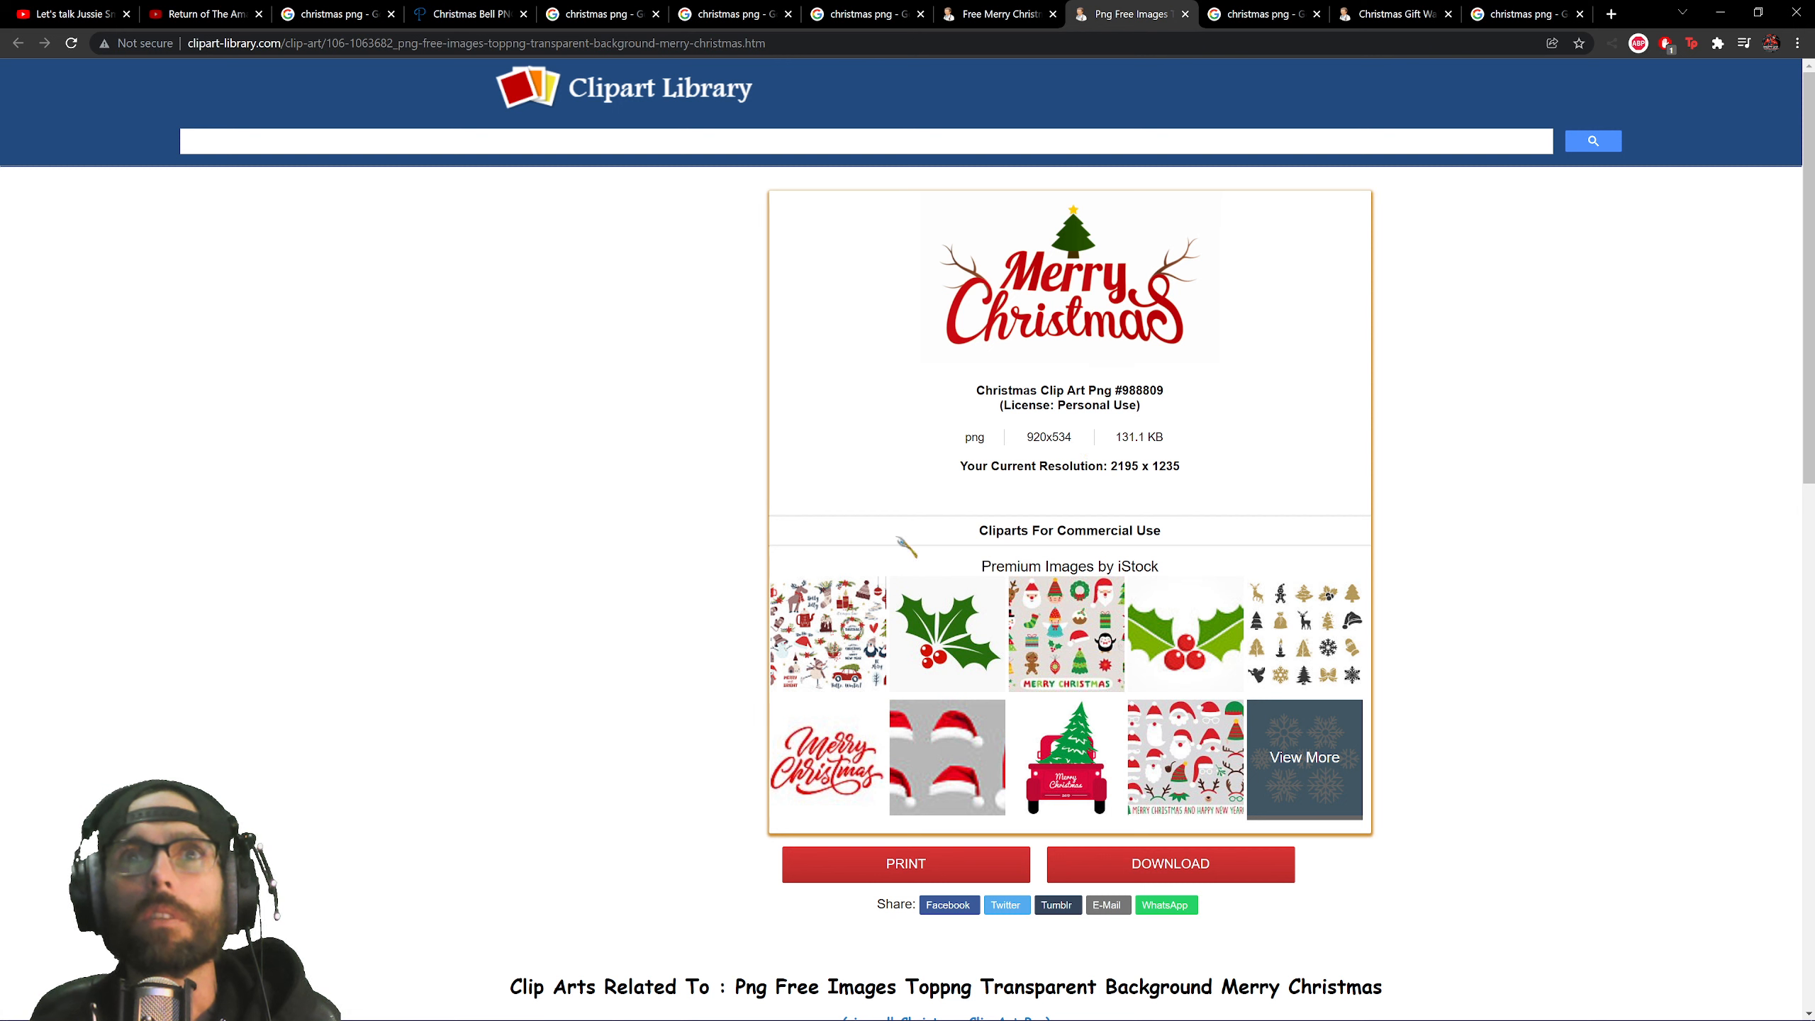
pyautogui.click(1259, 872)
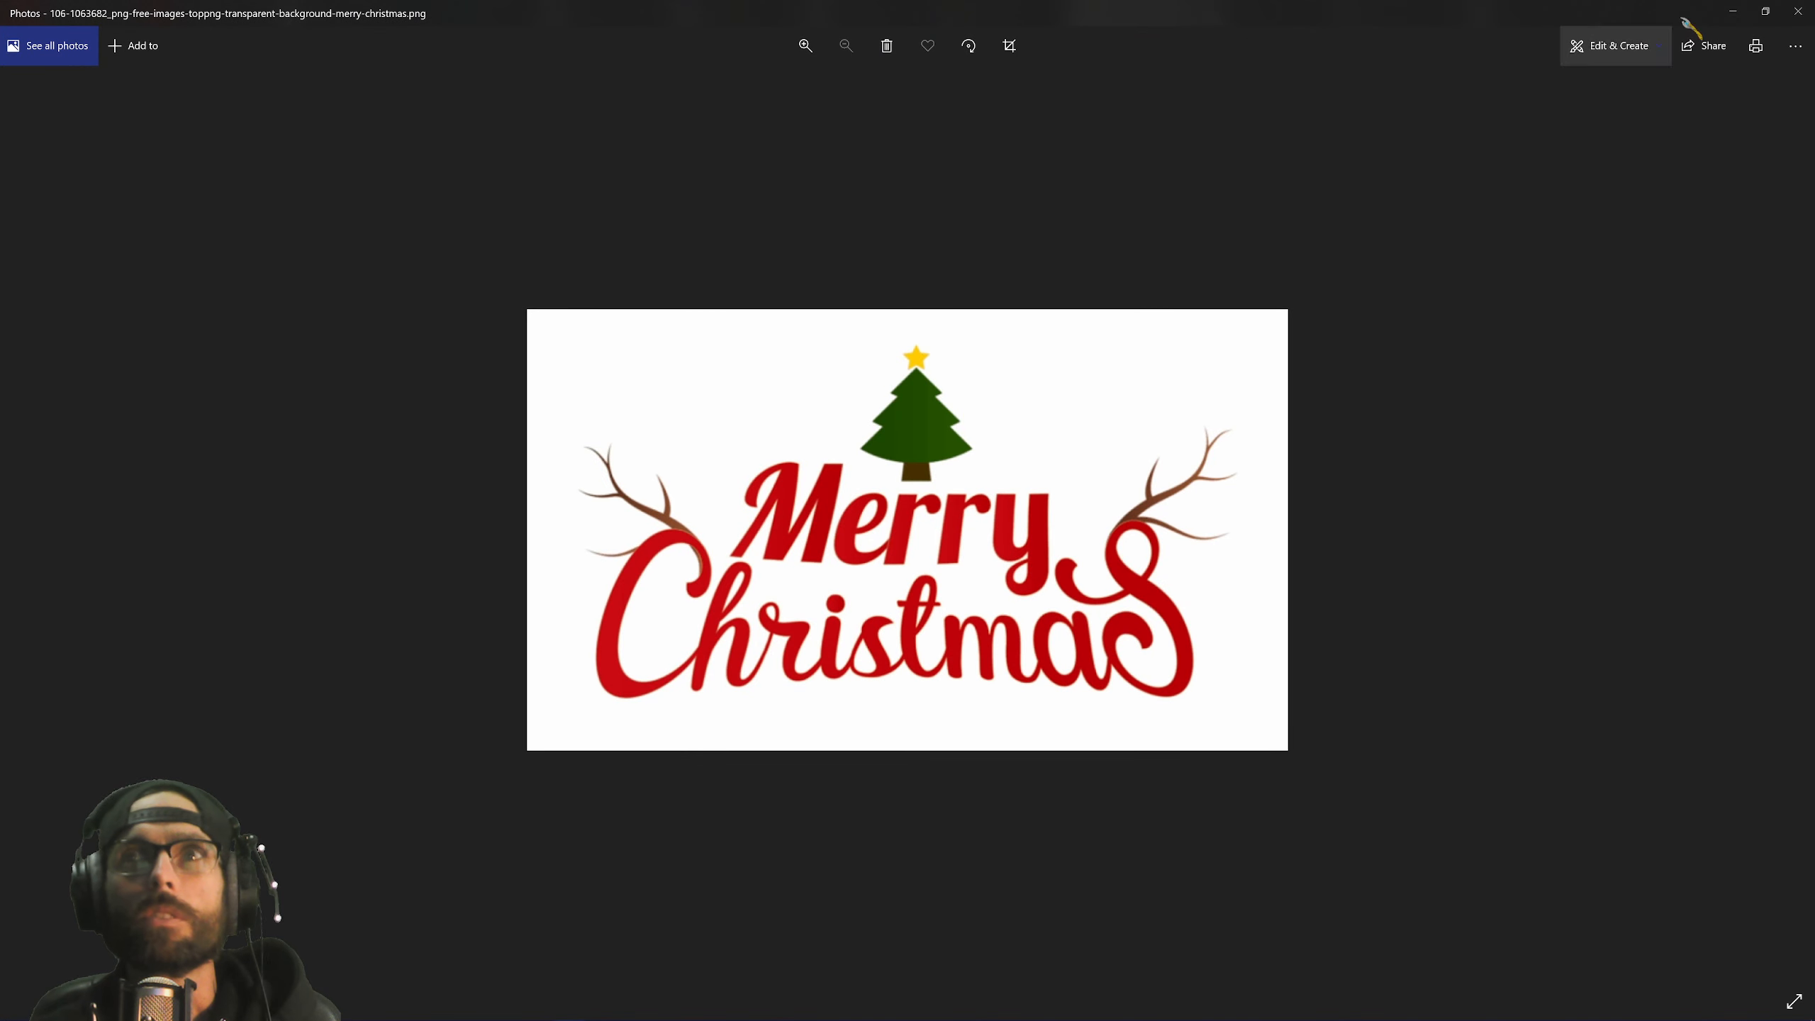
pyautogui.click(1798, 11)
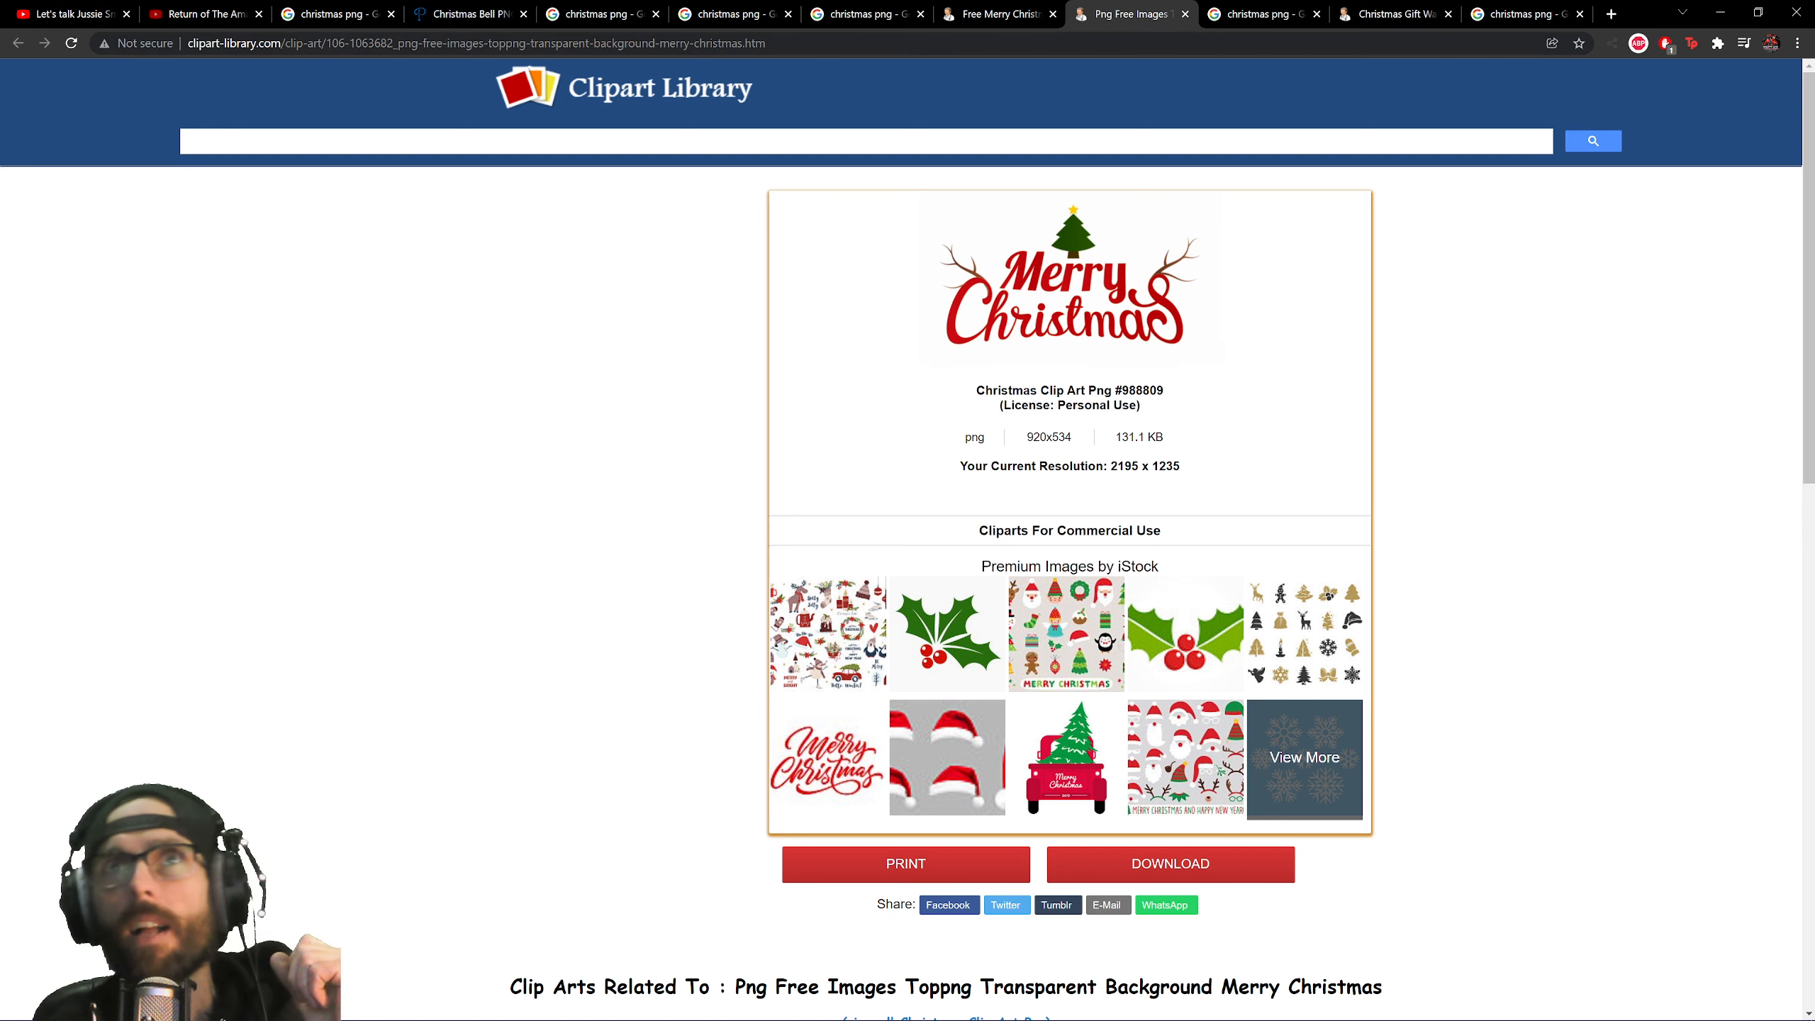
# Download the red lettering as merry-christmas-clip-art-36.png, show it in Downloads, and return to Photoshop.
pyautogui.click(1185, 13)
pyautogui.click(997, 16)
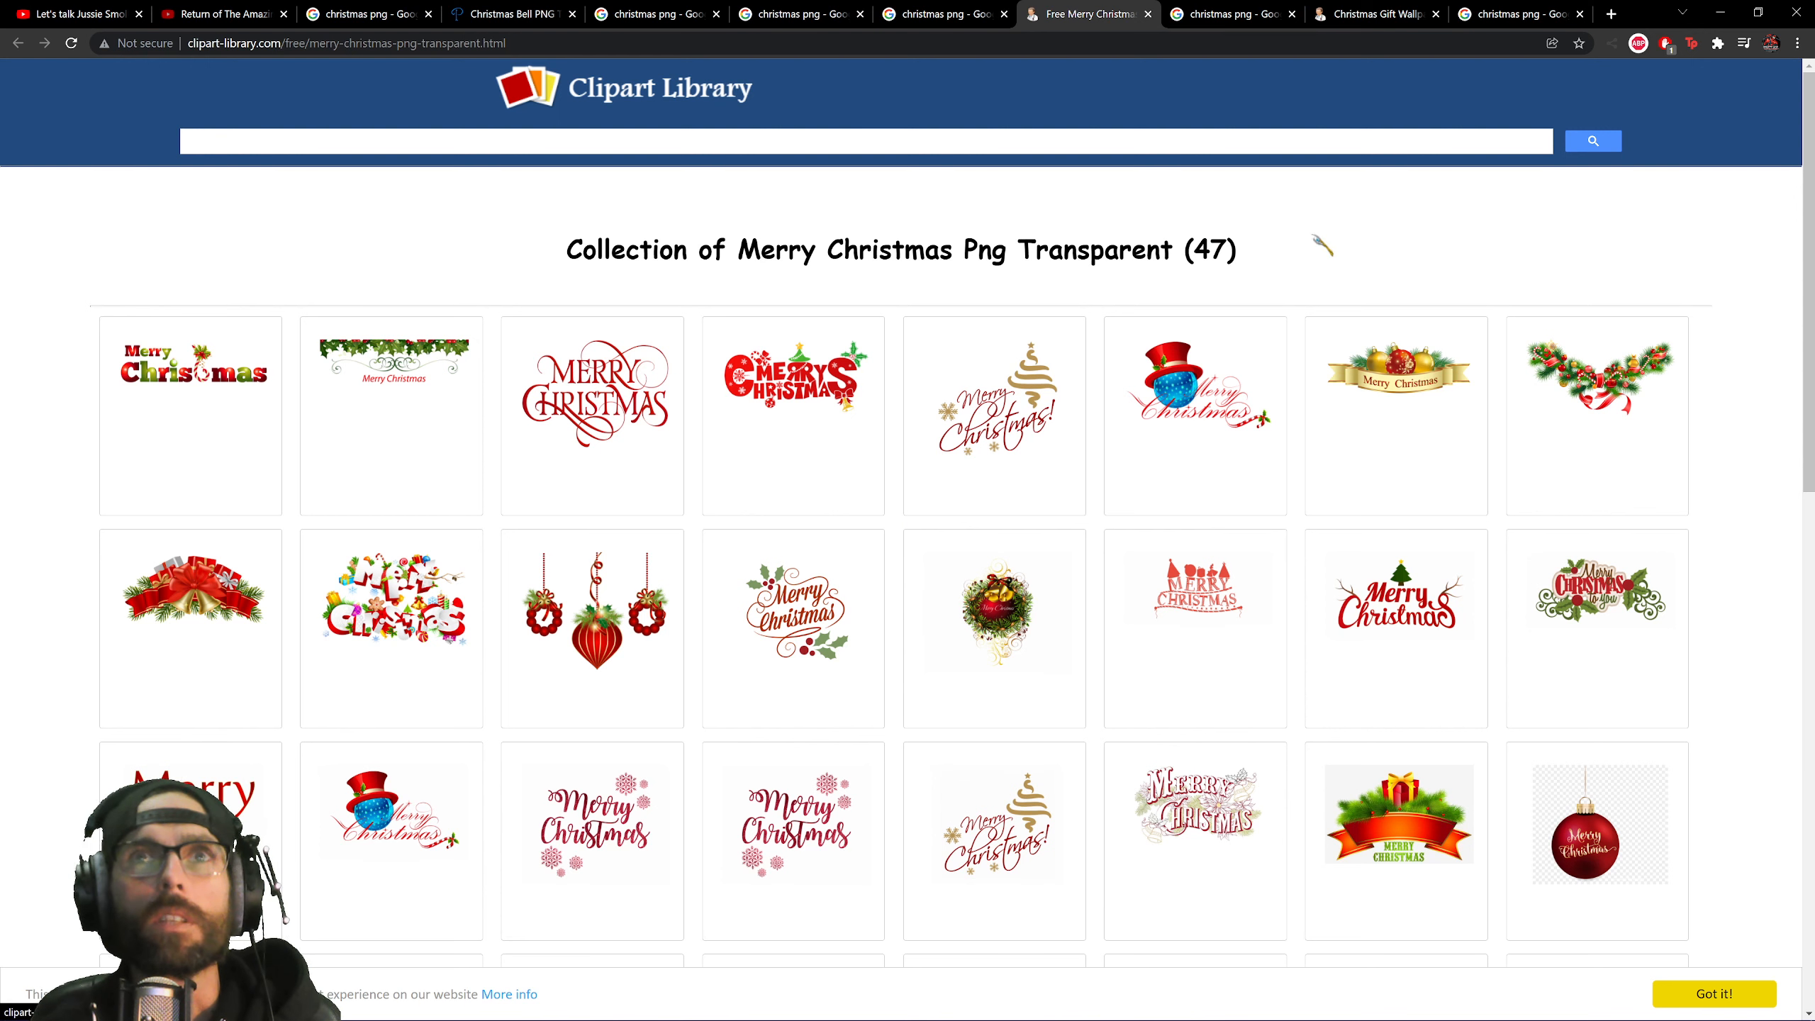
pyautogui.click(762, 361)
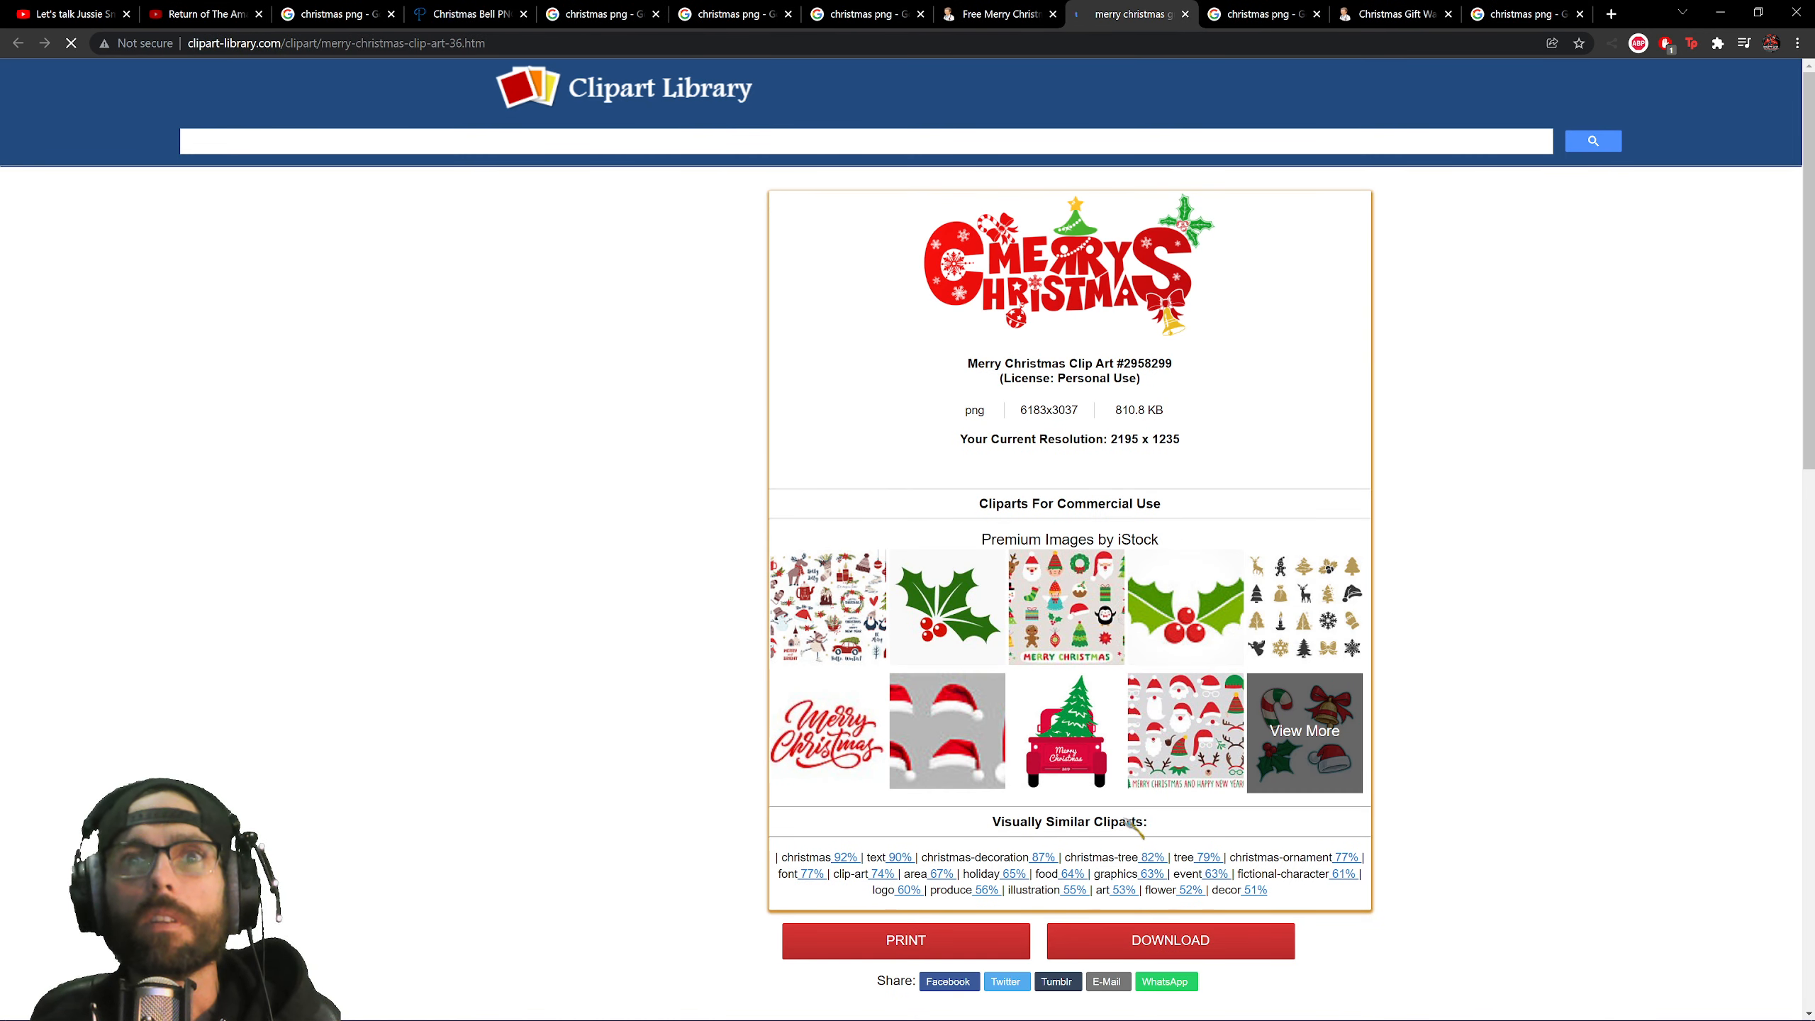
pyautogui.click(1141, 952)
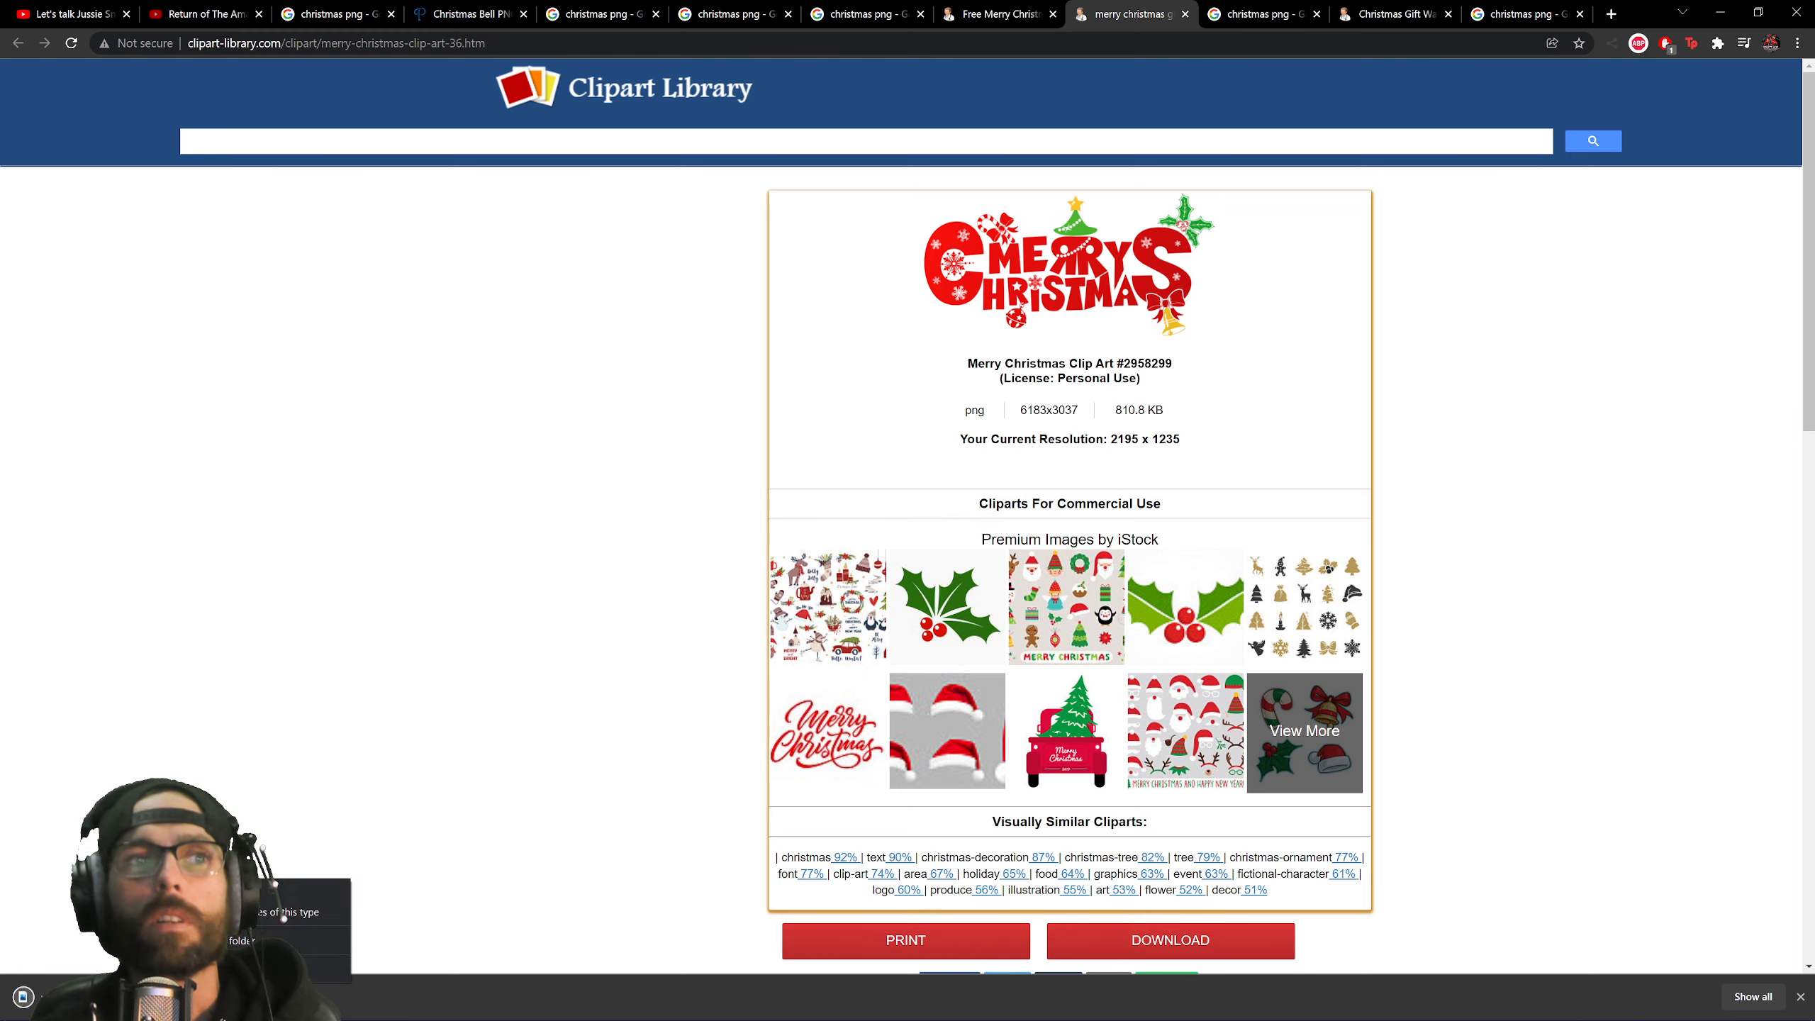
pyautogui.click(246, 940)
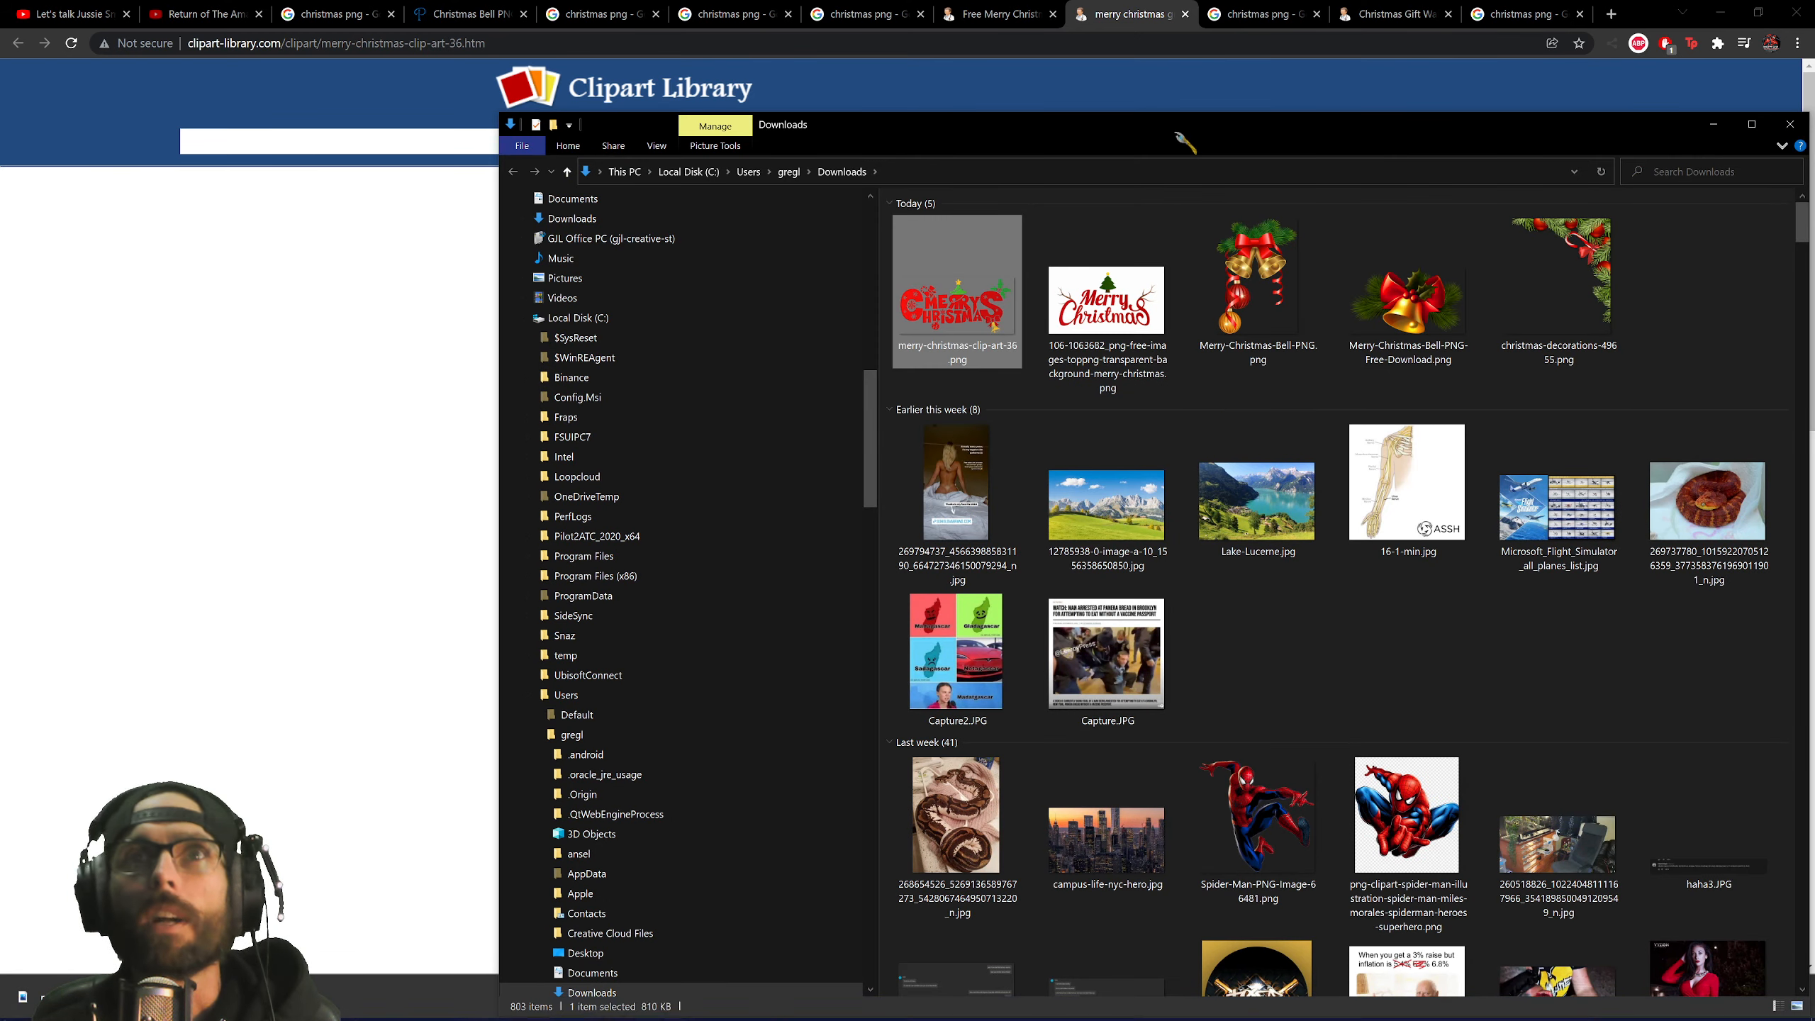
pyautogui.moveTo(1183, 134); pyautogui.dragTo(1814, 282)
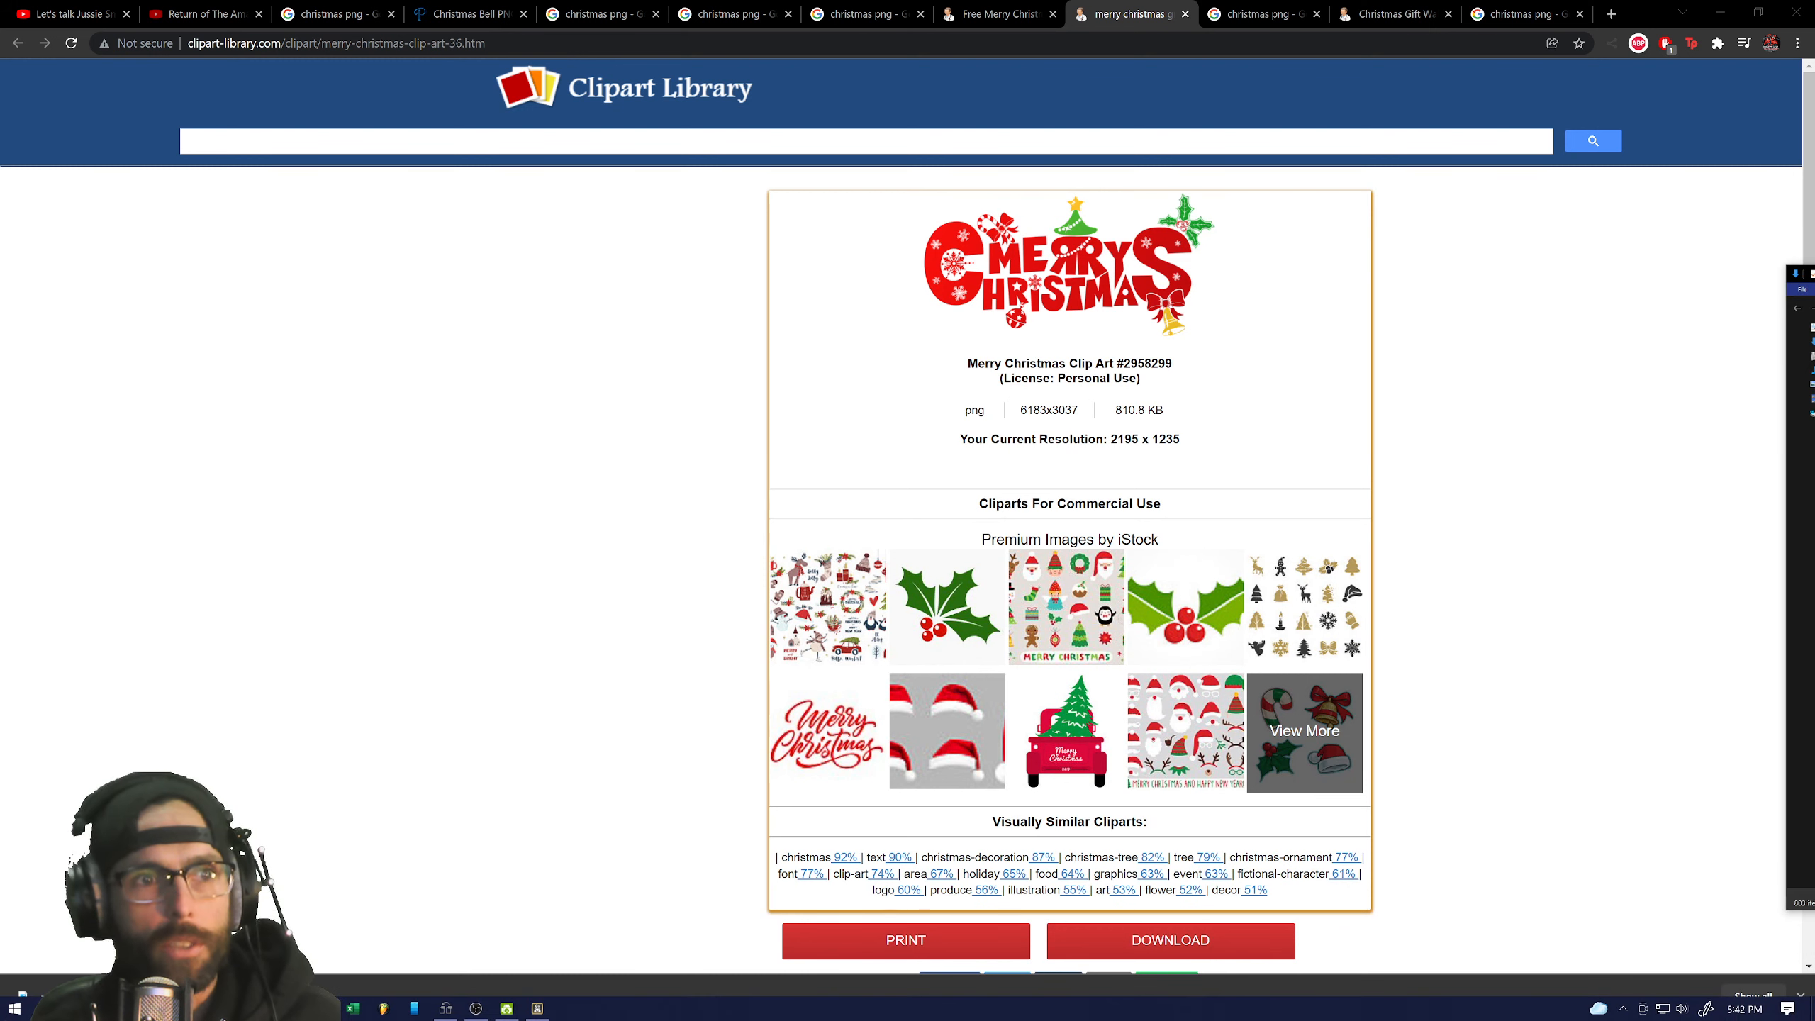
pyautogui.hotkey('alt', 'Tab')
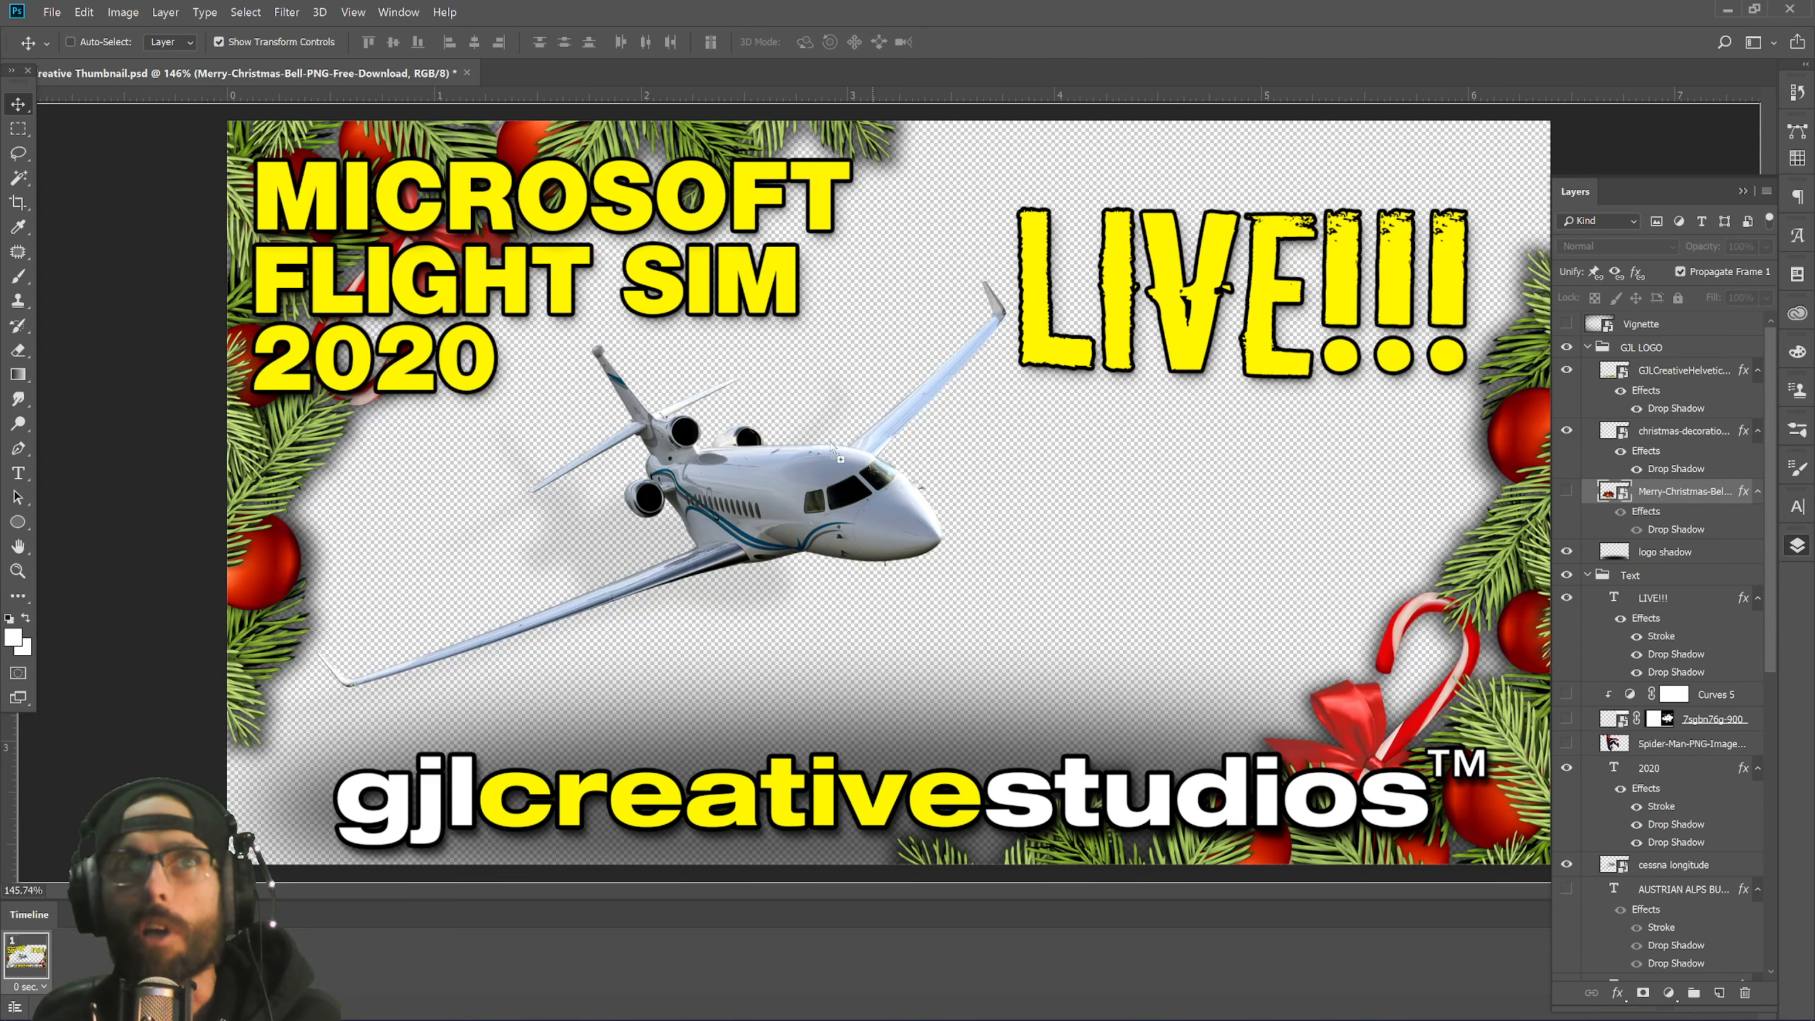
# Place the clip art shrunk at canvas centre, hide the airplane, and copy the bell's drop shadow onto it.
pyautogui.moveTo(832, 449); pyautogui.dragTo(1101, 691)
pyautogui.press('Return')
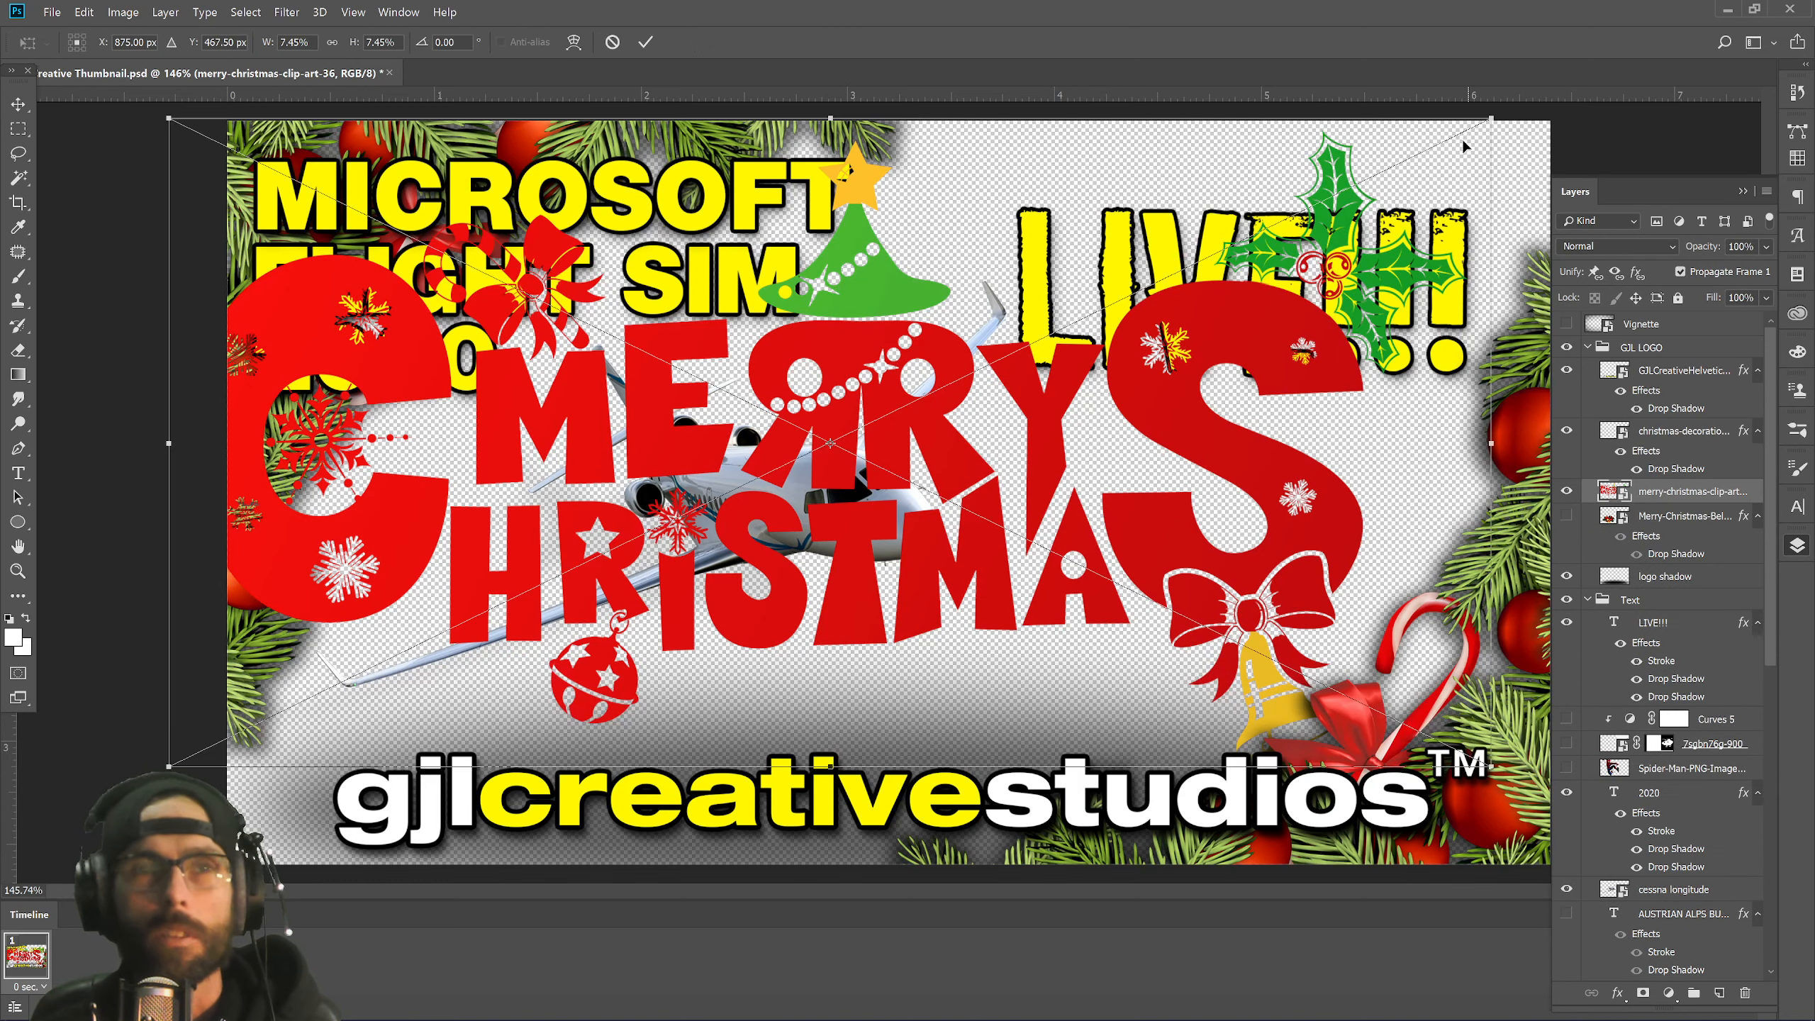
pyautogui.moveTo(1466, 133); pyautogui.dragTo(1100, 416)
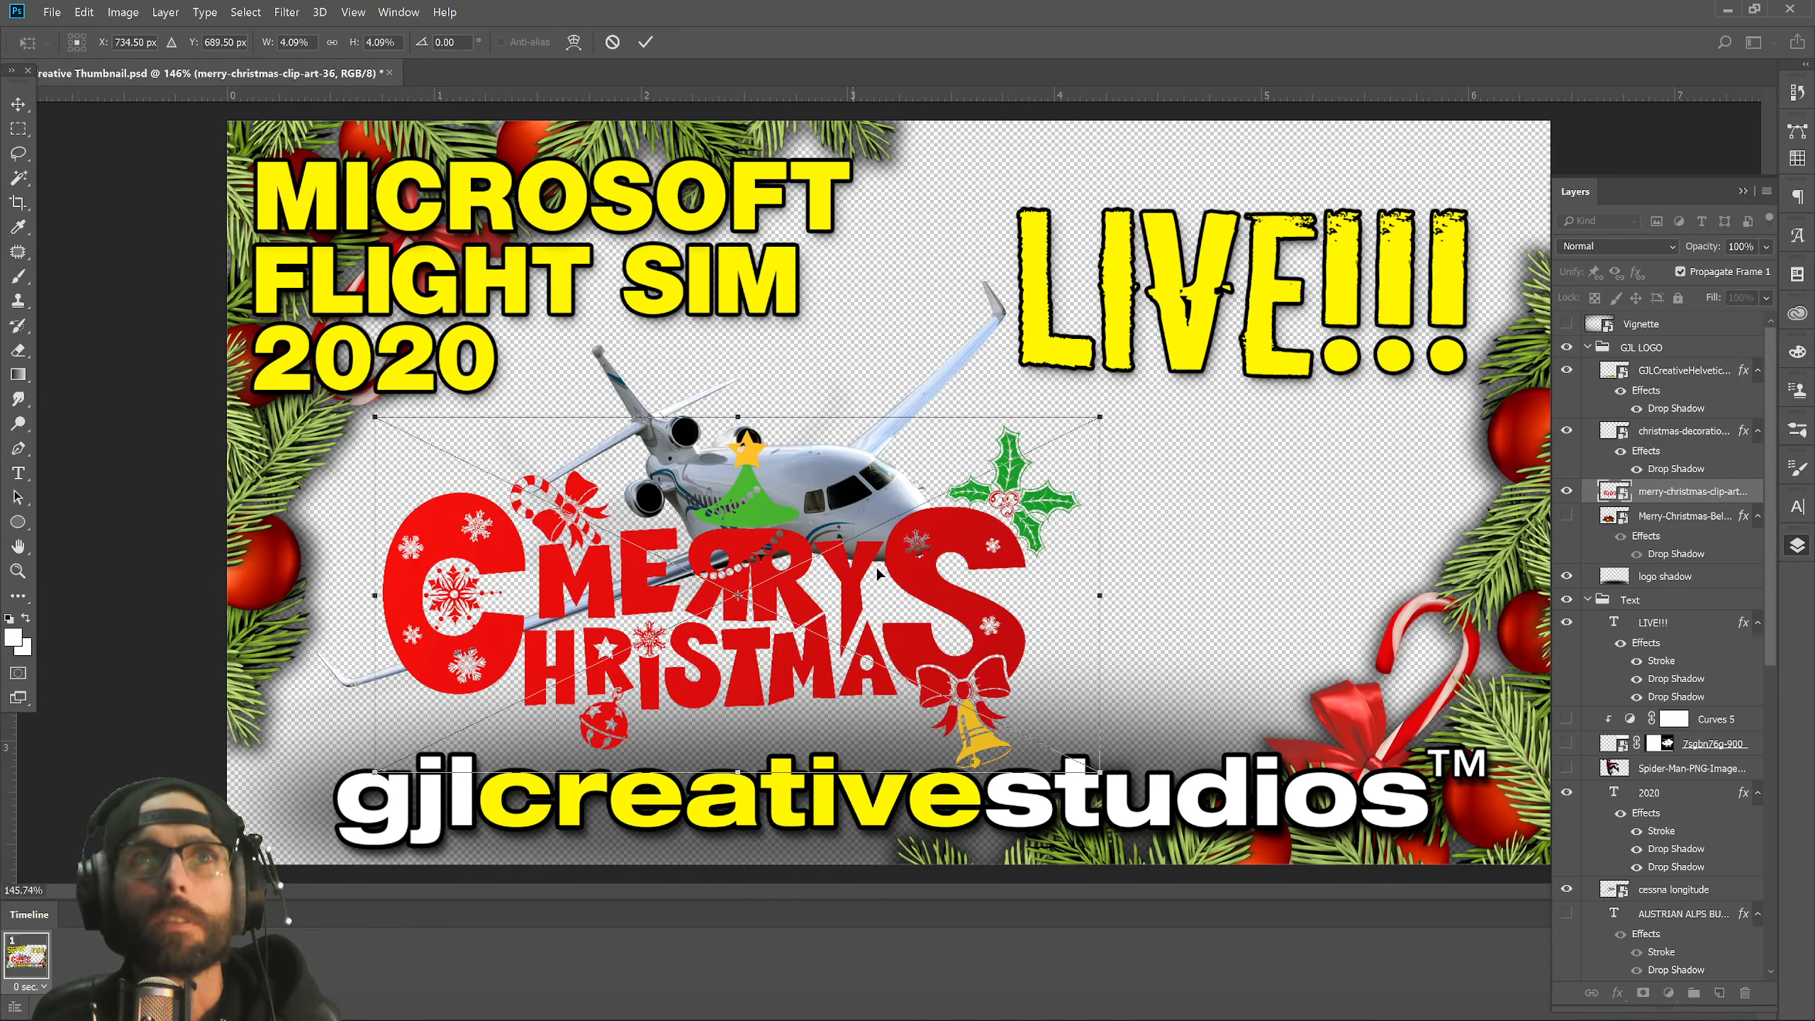
pyautogui.moveTo(878, 572); pyautogui.dragTo(979, 553)
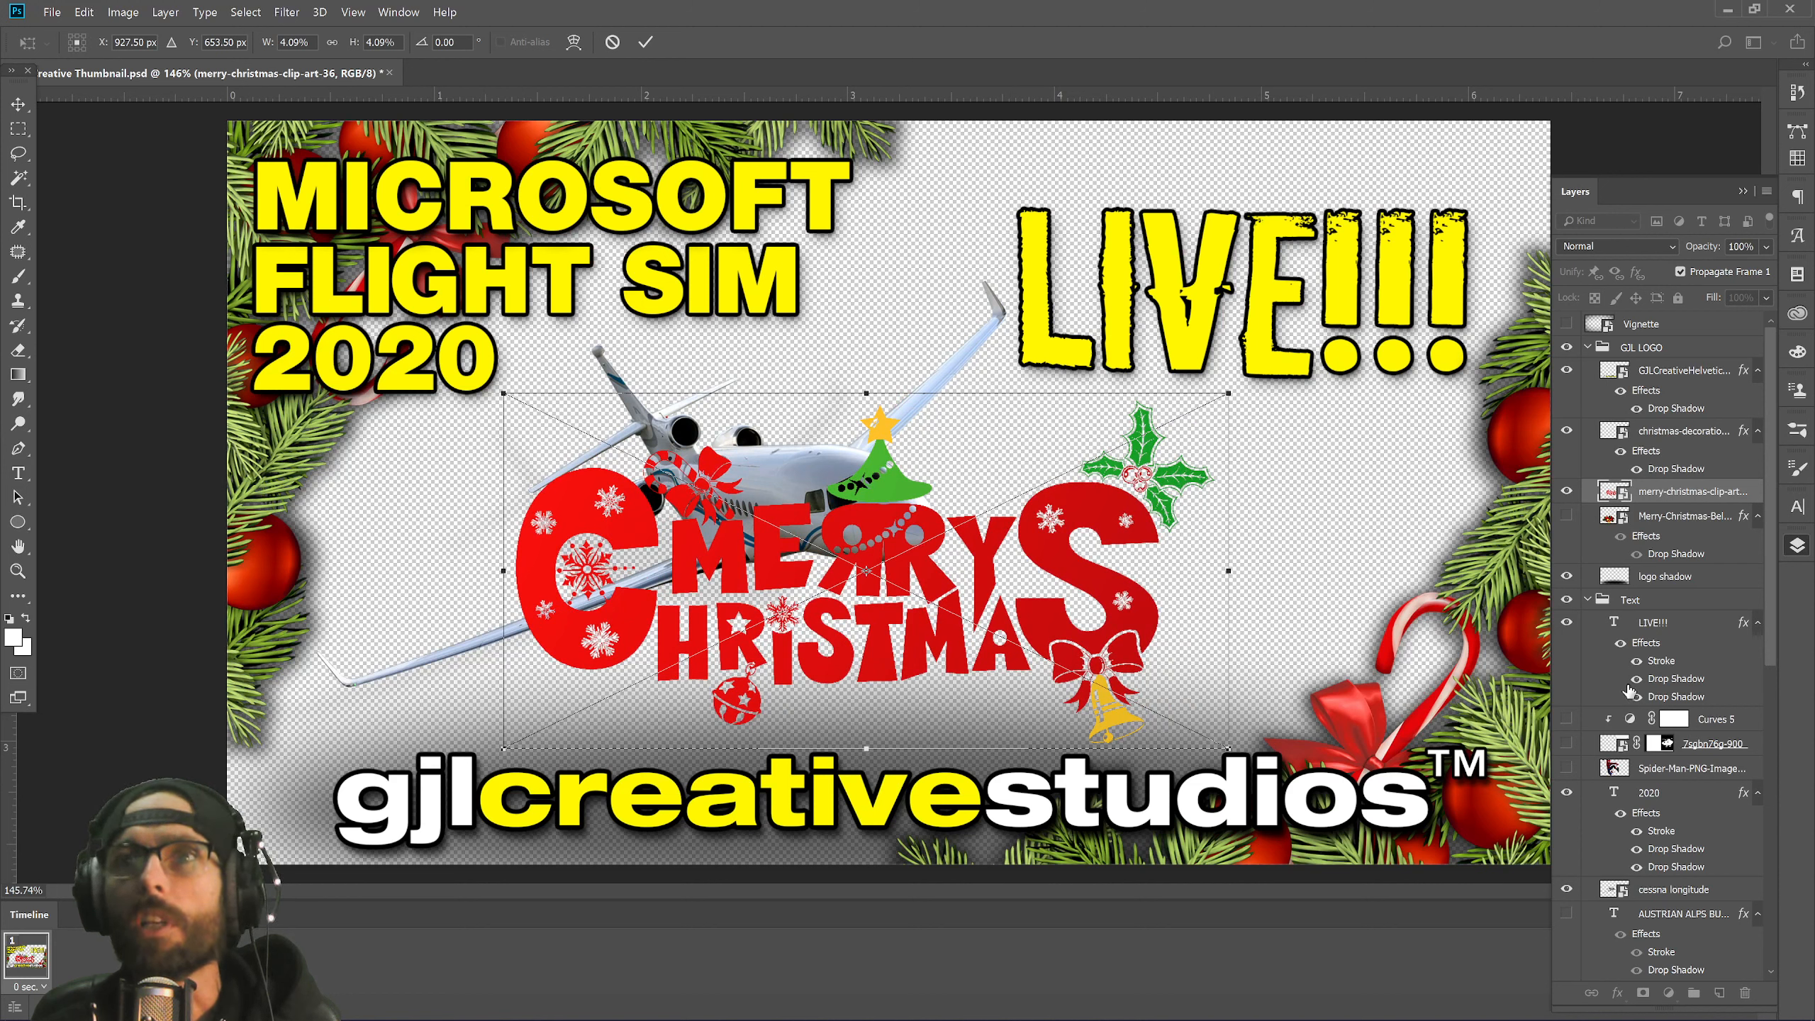
pyautogui.scroll(-1, 1636, 800)
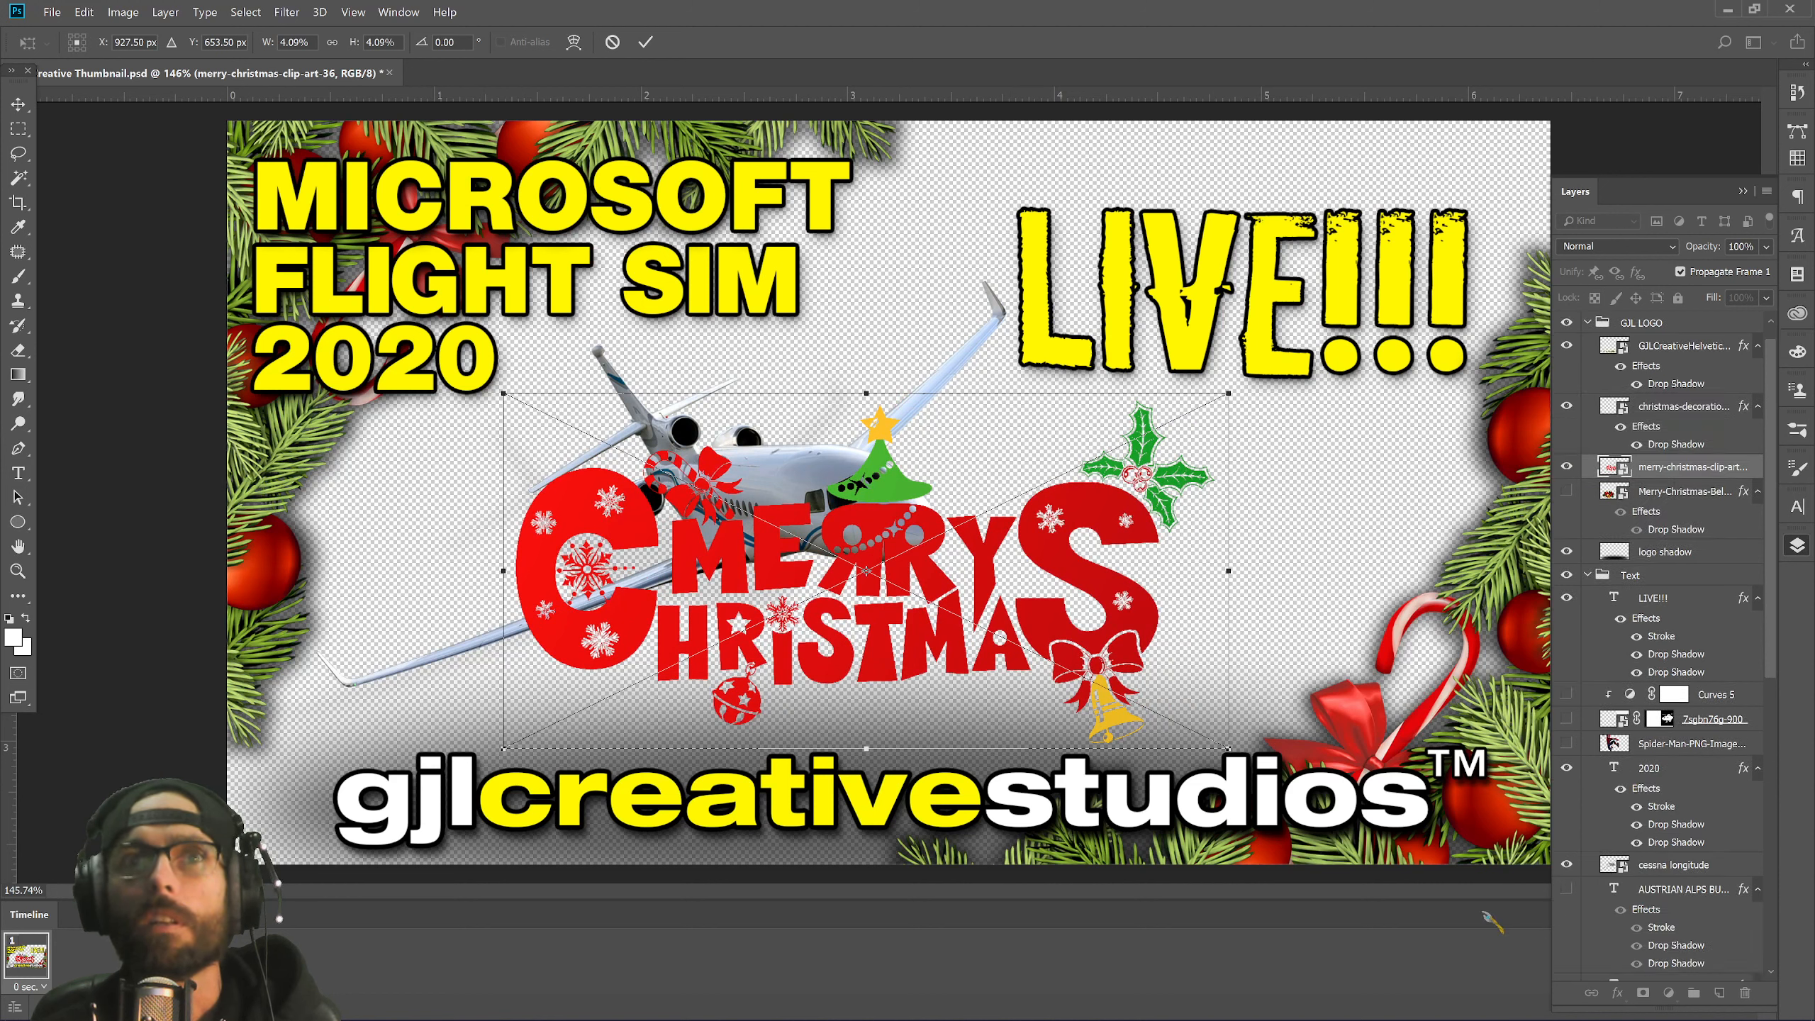
pyautogui.press('Return')
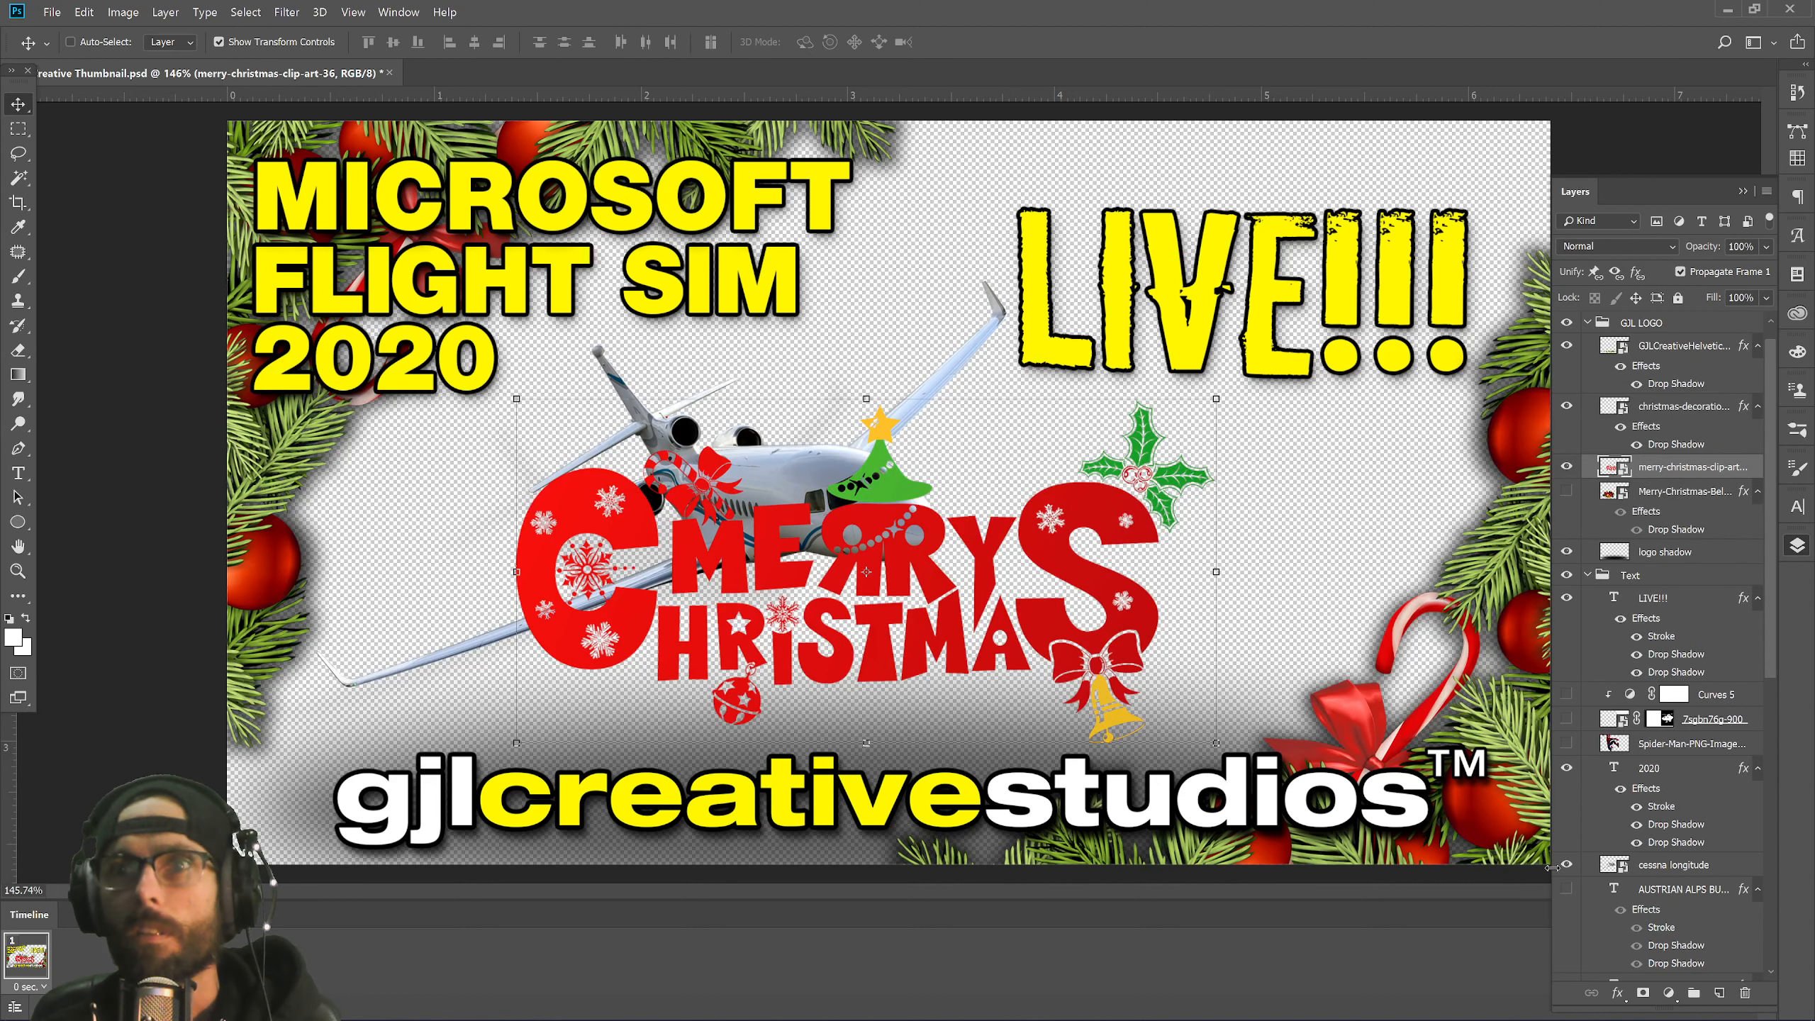
pyautogui.click(1567, 866)
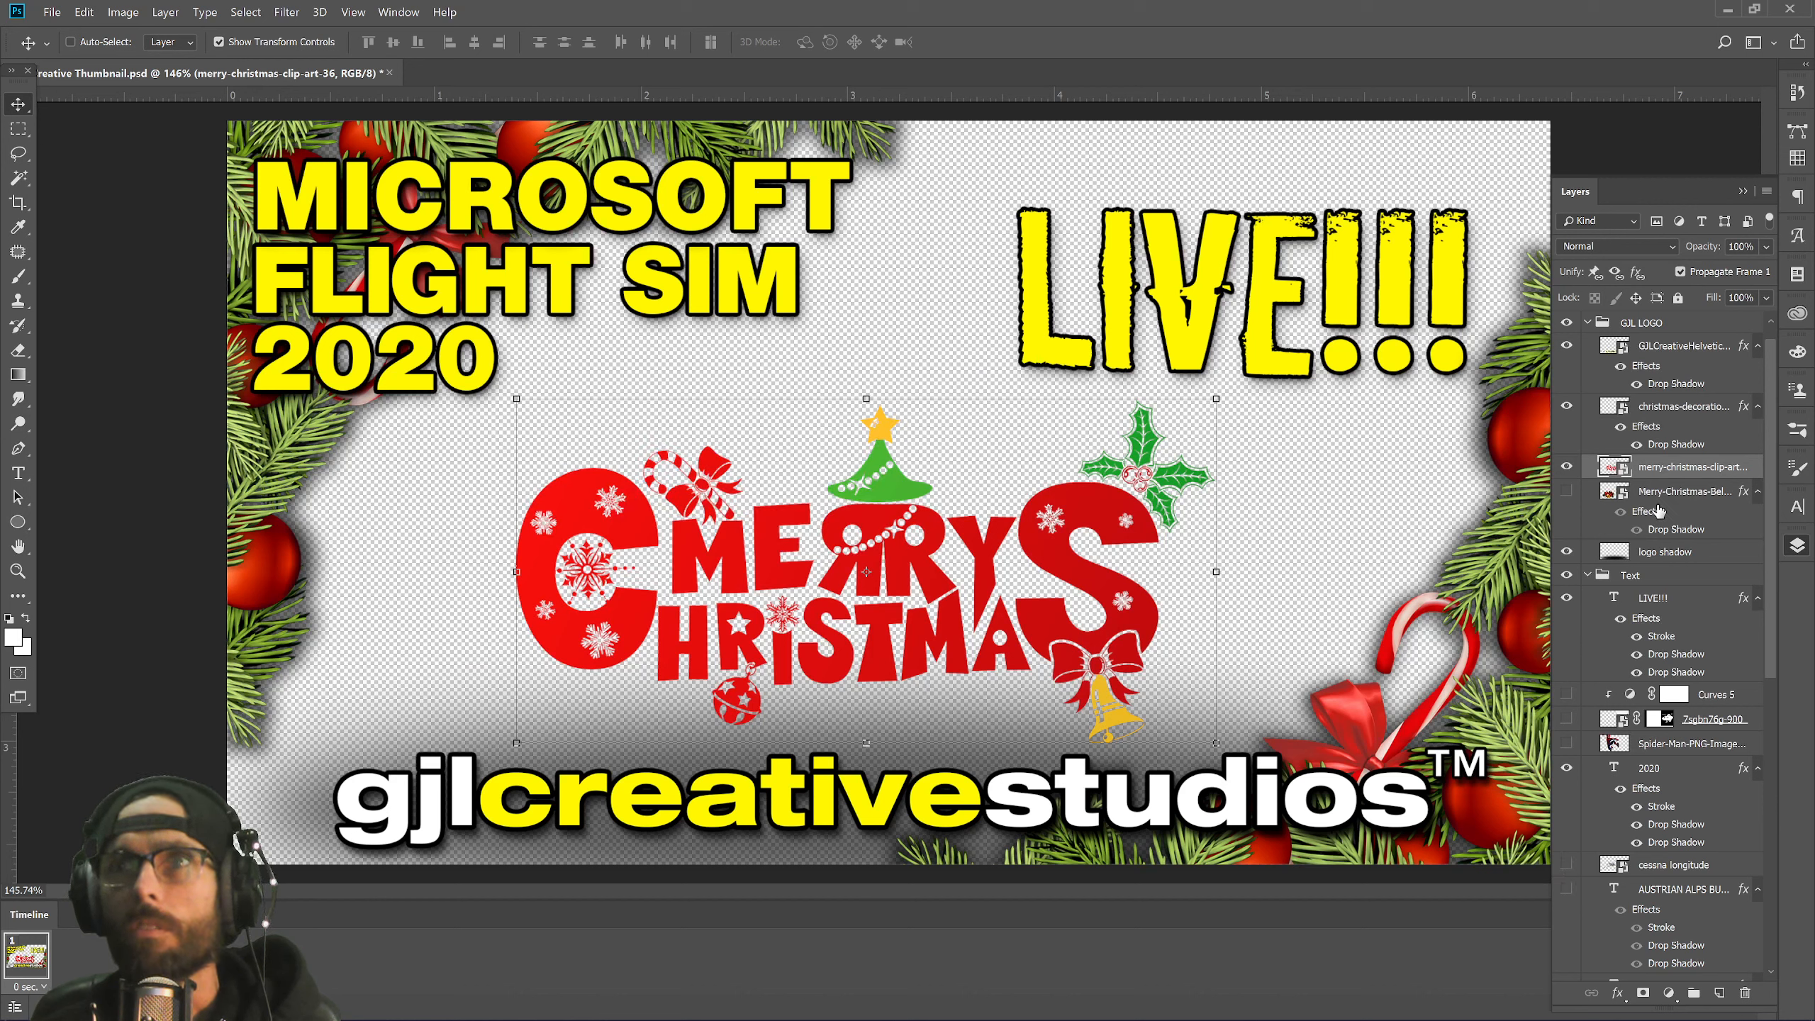
pyautogui.moveTo(1657, 511); pyautogui.dragTo(1690, 470)
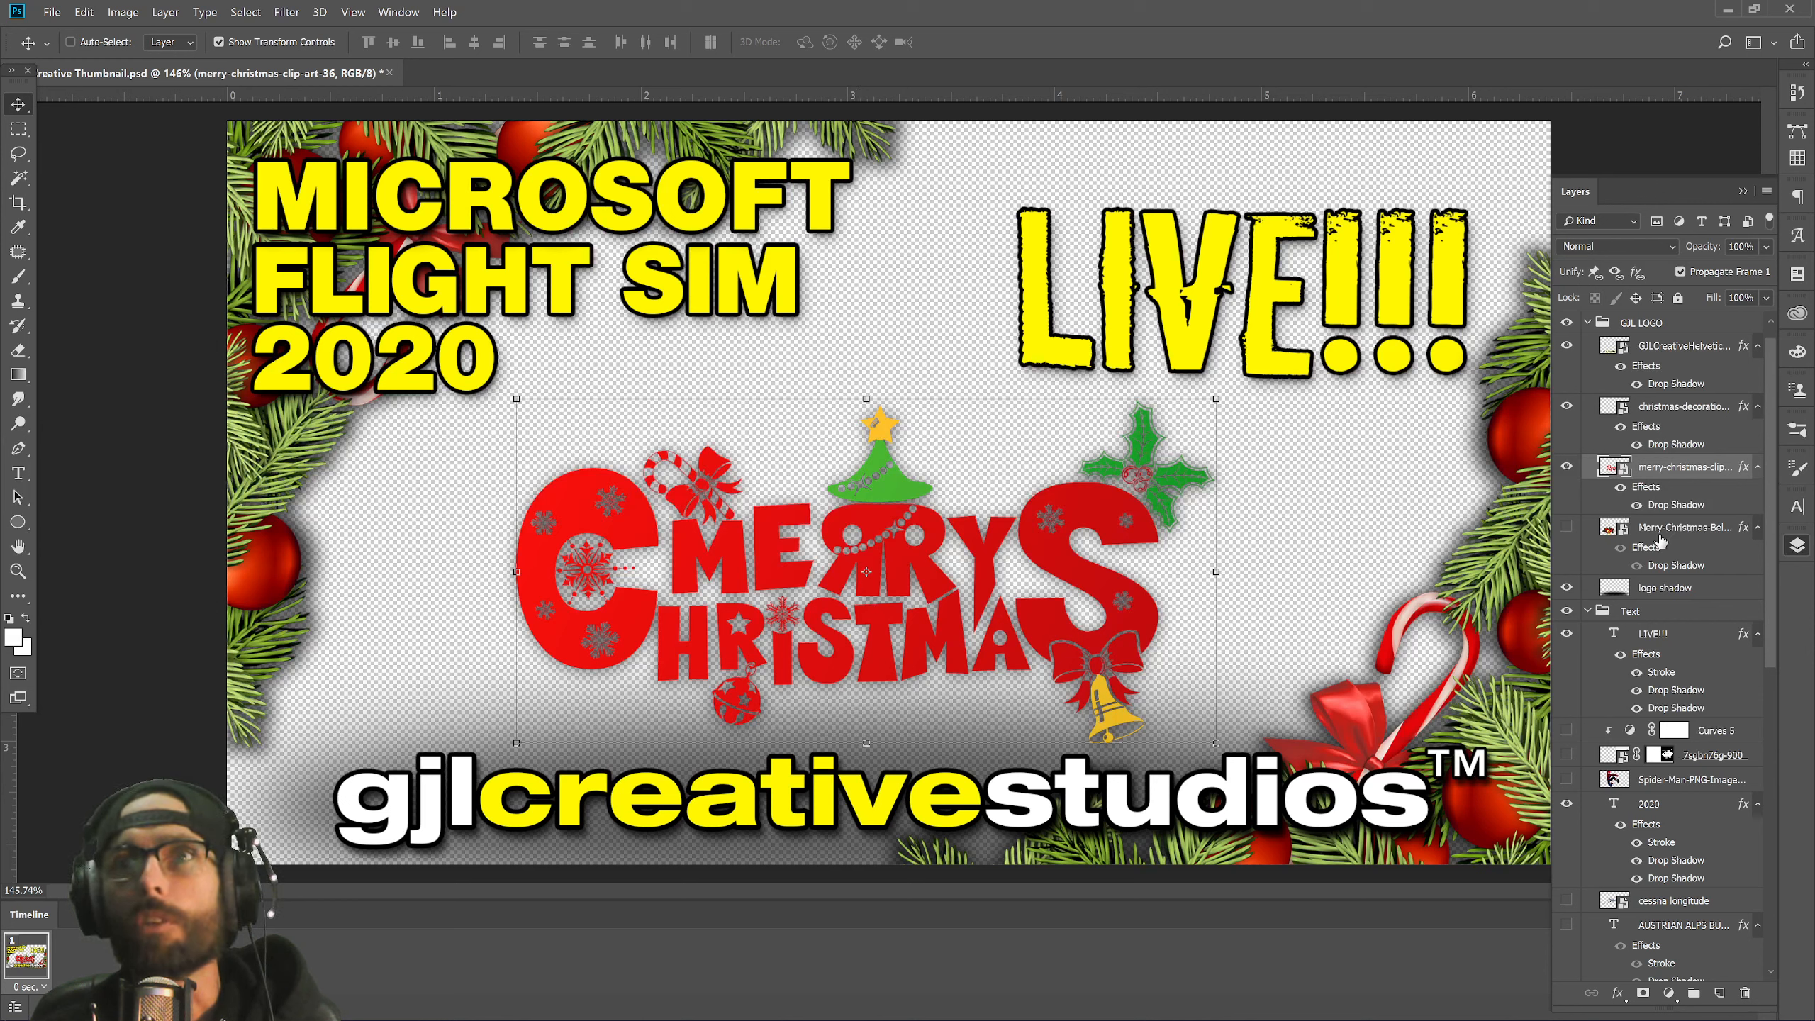
# Add a 3 px white (ffffff) stroke to the Merry Christmas clip art layer.
pyautogui.doubleClick(1651, 491)
pyautogui.moveTo(515, 472); pyautogui.dragTo(1355, 519)
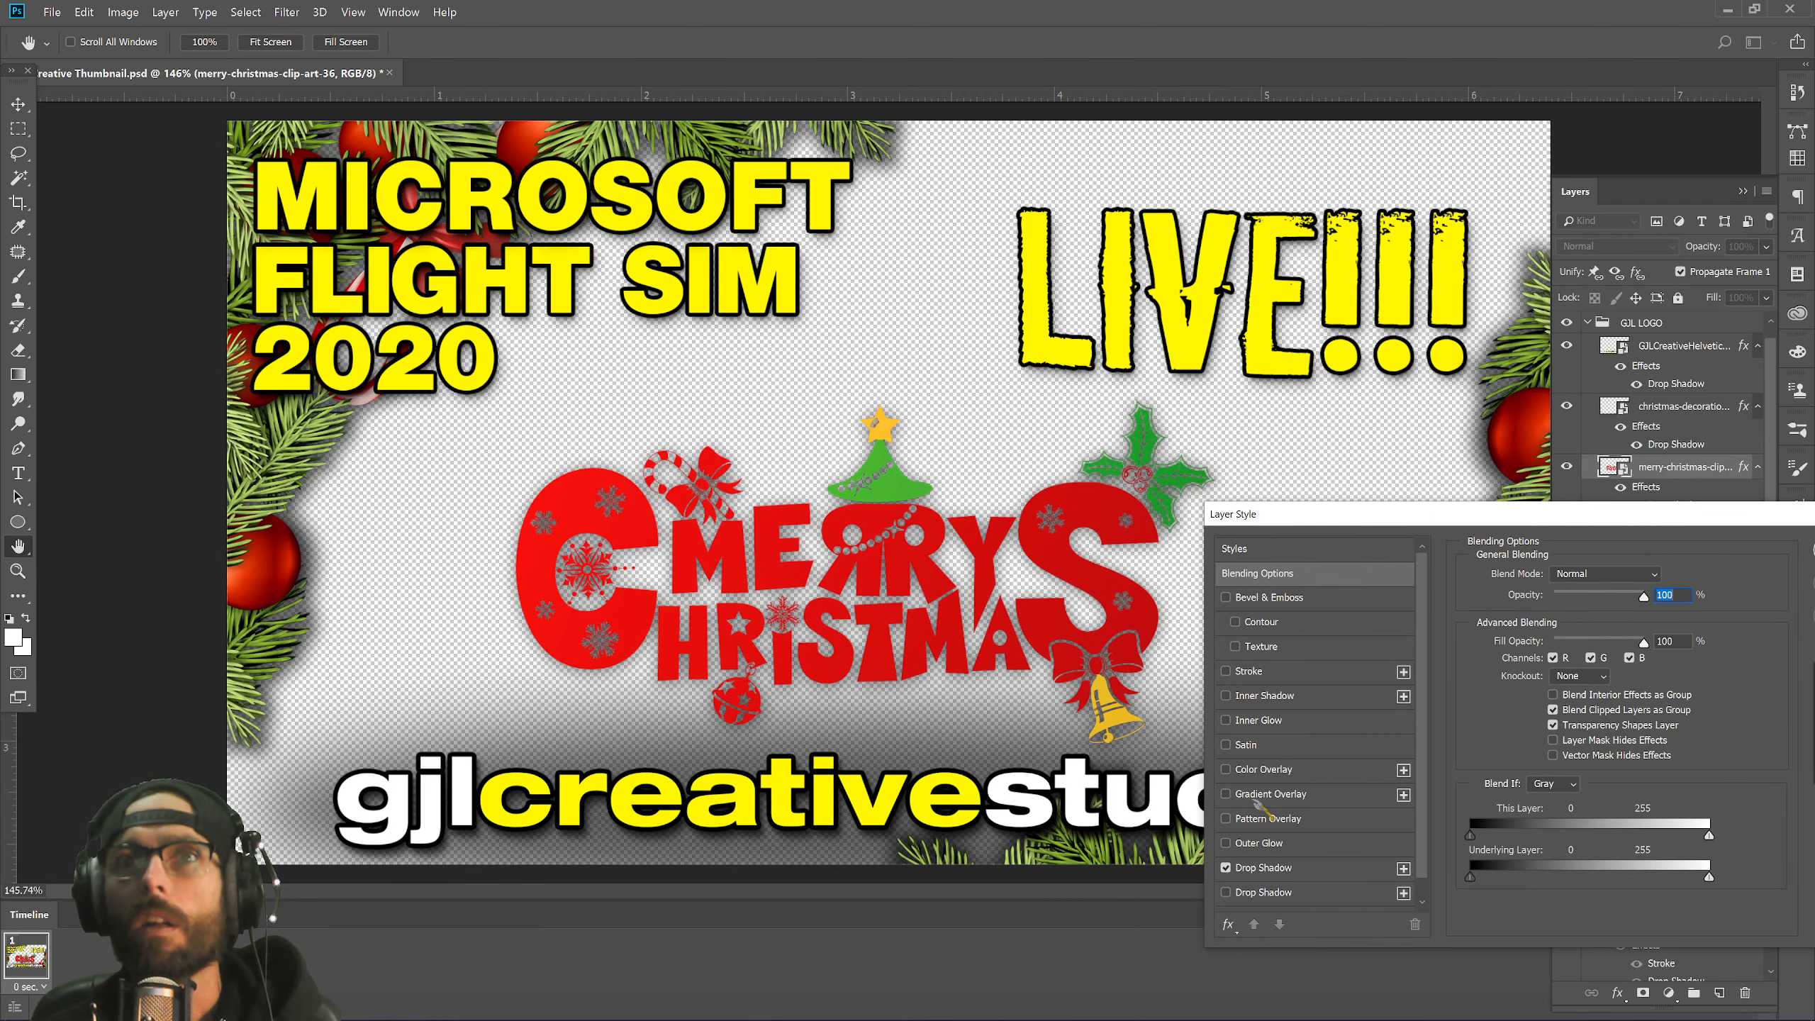
pyautogui.click(1240, 675)
pyautogui.click(1298, 674)
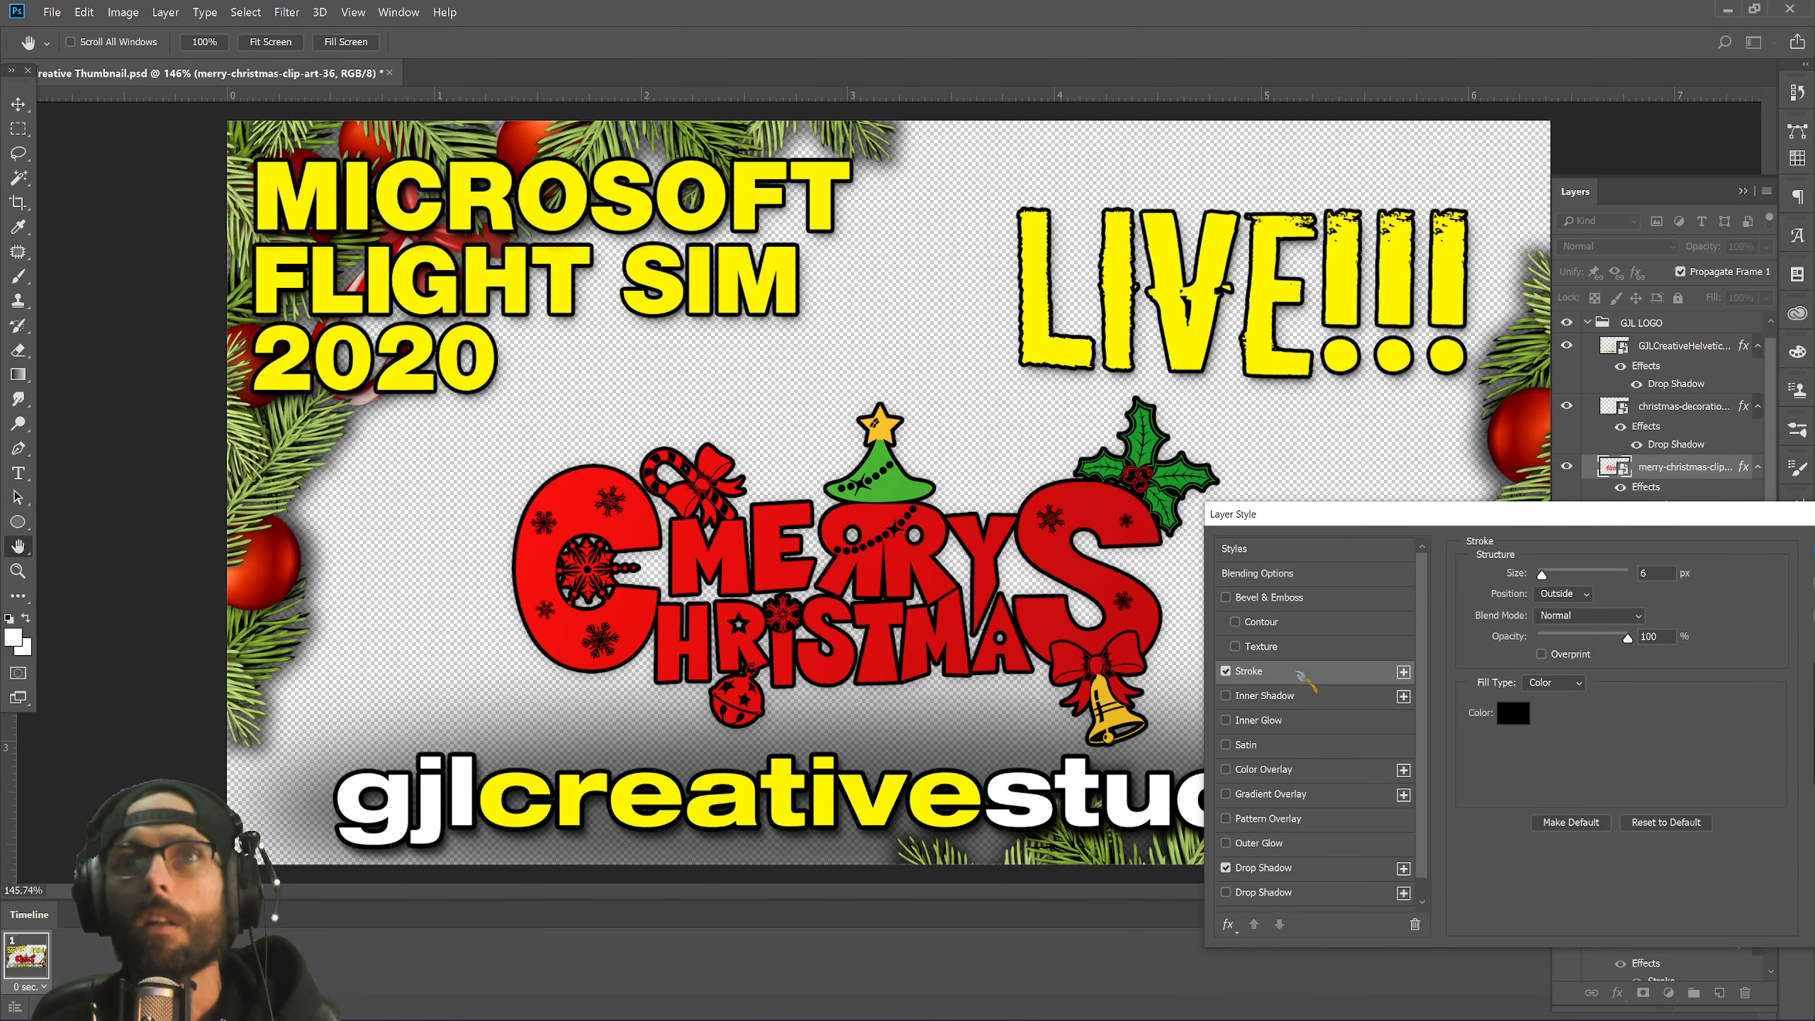
pyautogui.click(1511, 713)
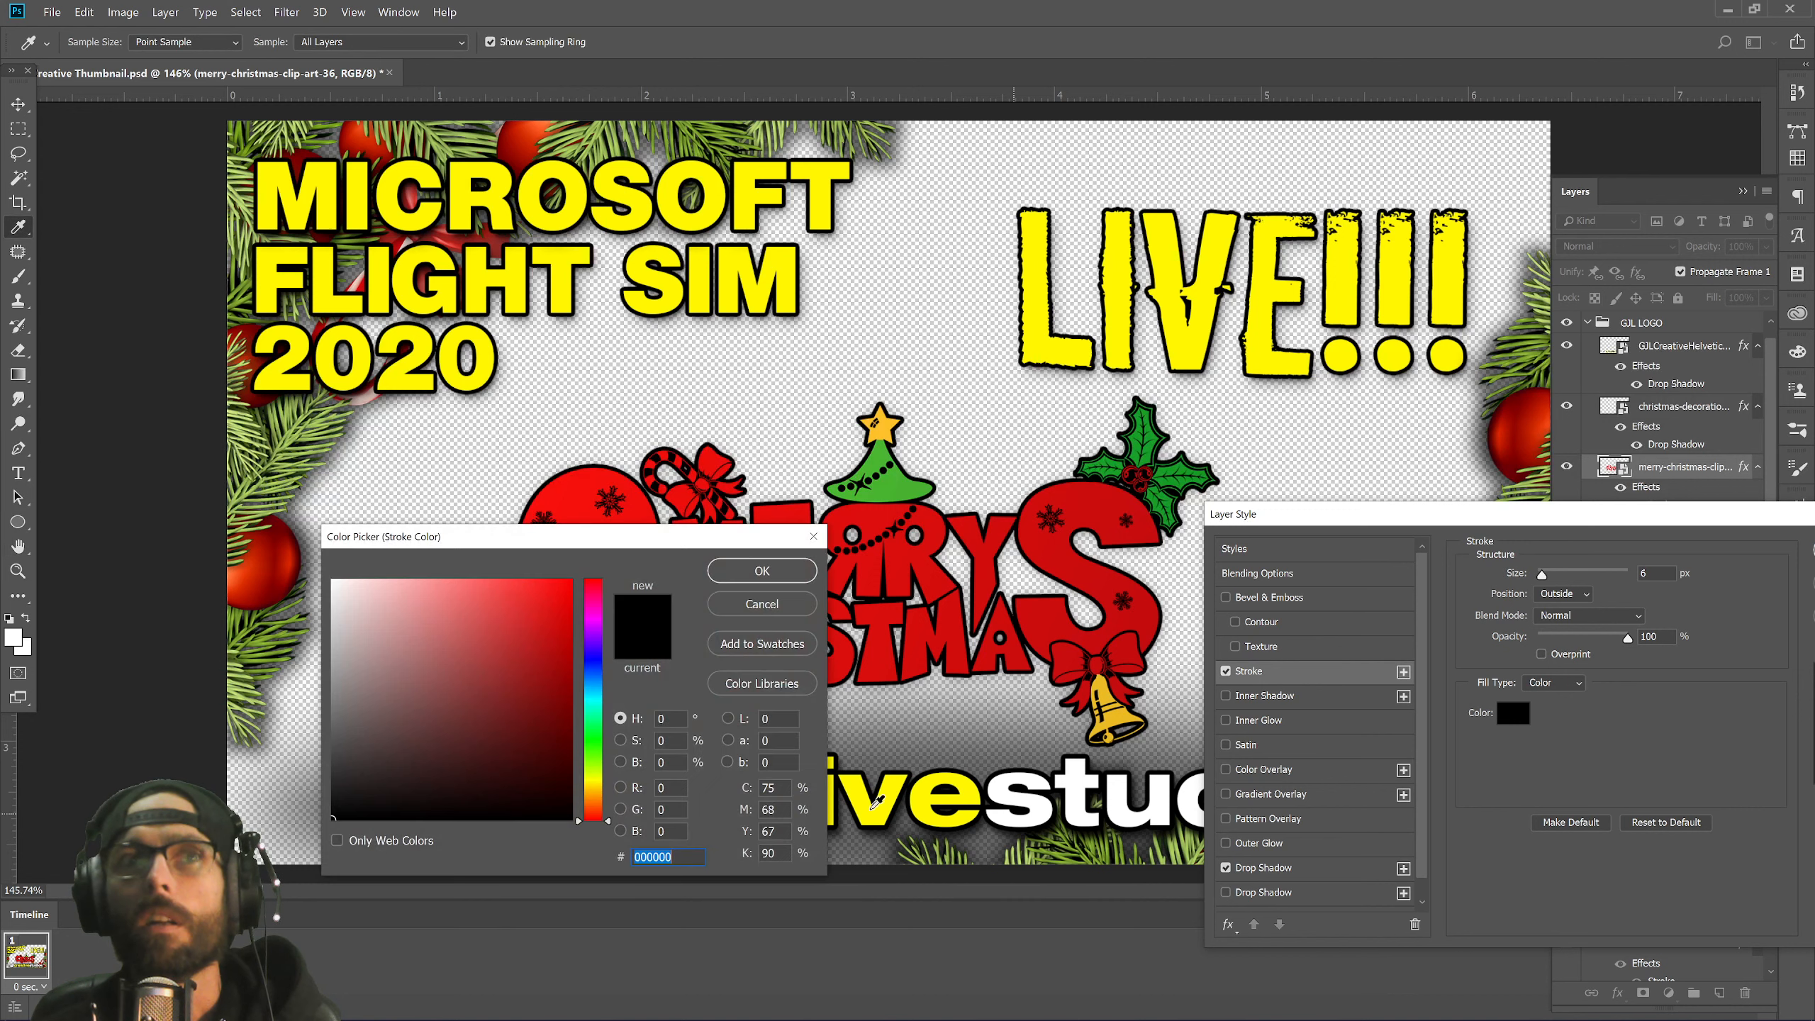
pyautogui.write('ffffff')
pyautogui.click(809, 575)
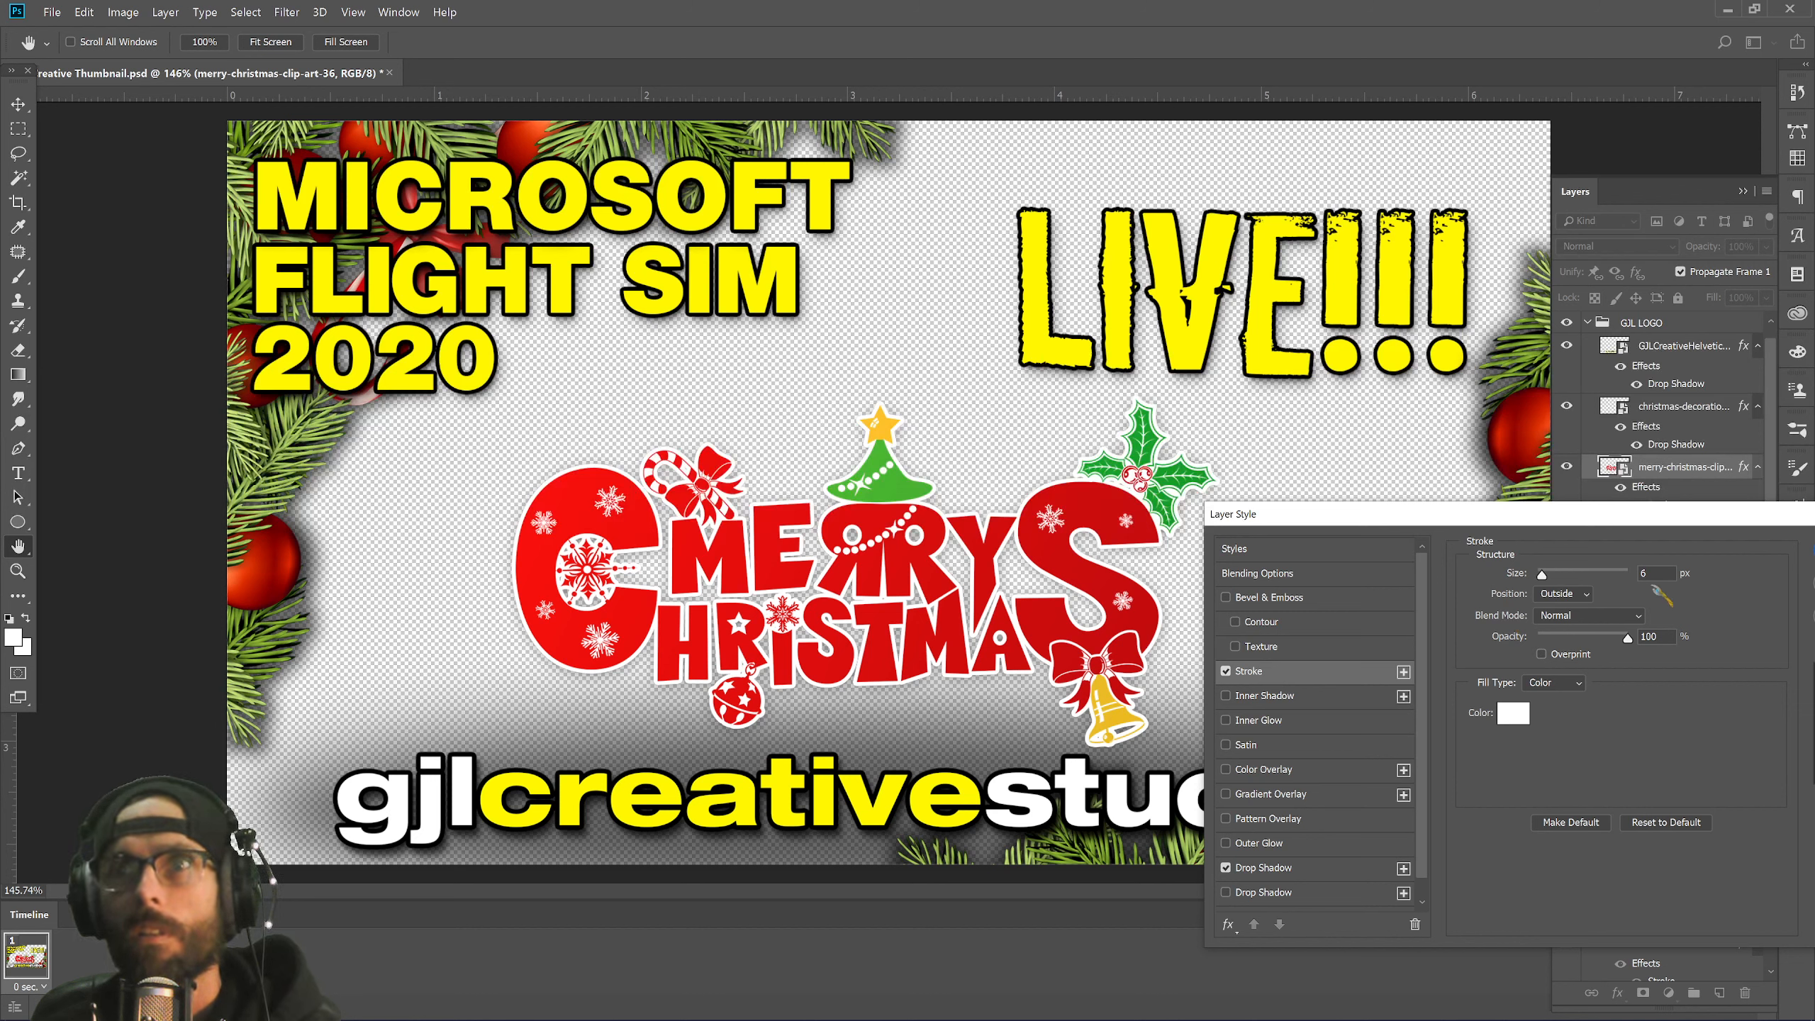
pyautogui.press('Down')
pyautogui.press('Down')
pyautogui.press('Down')
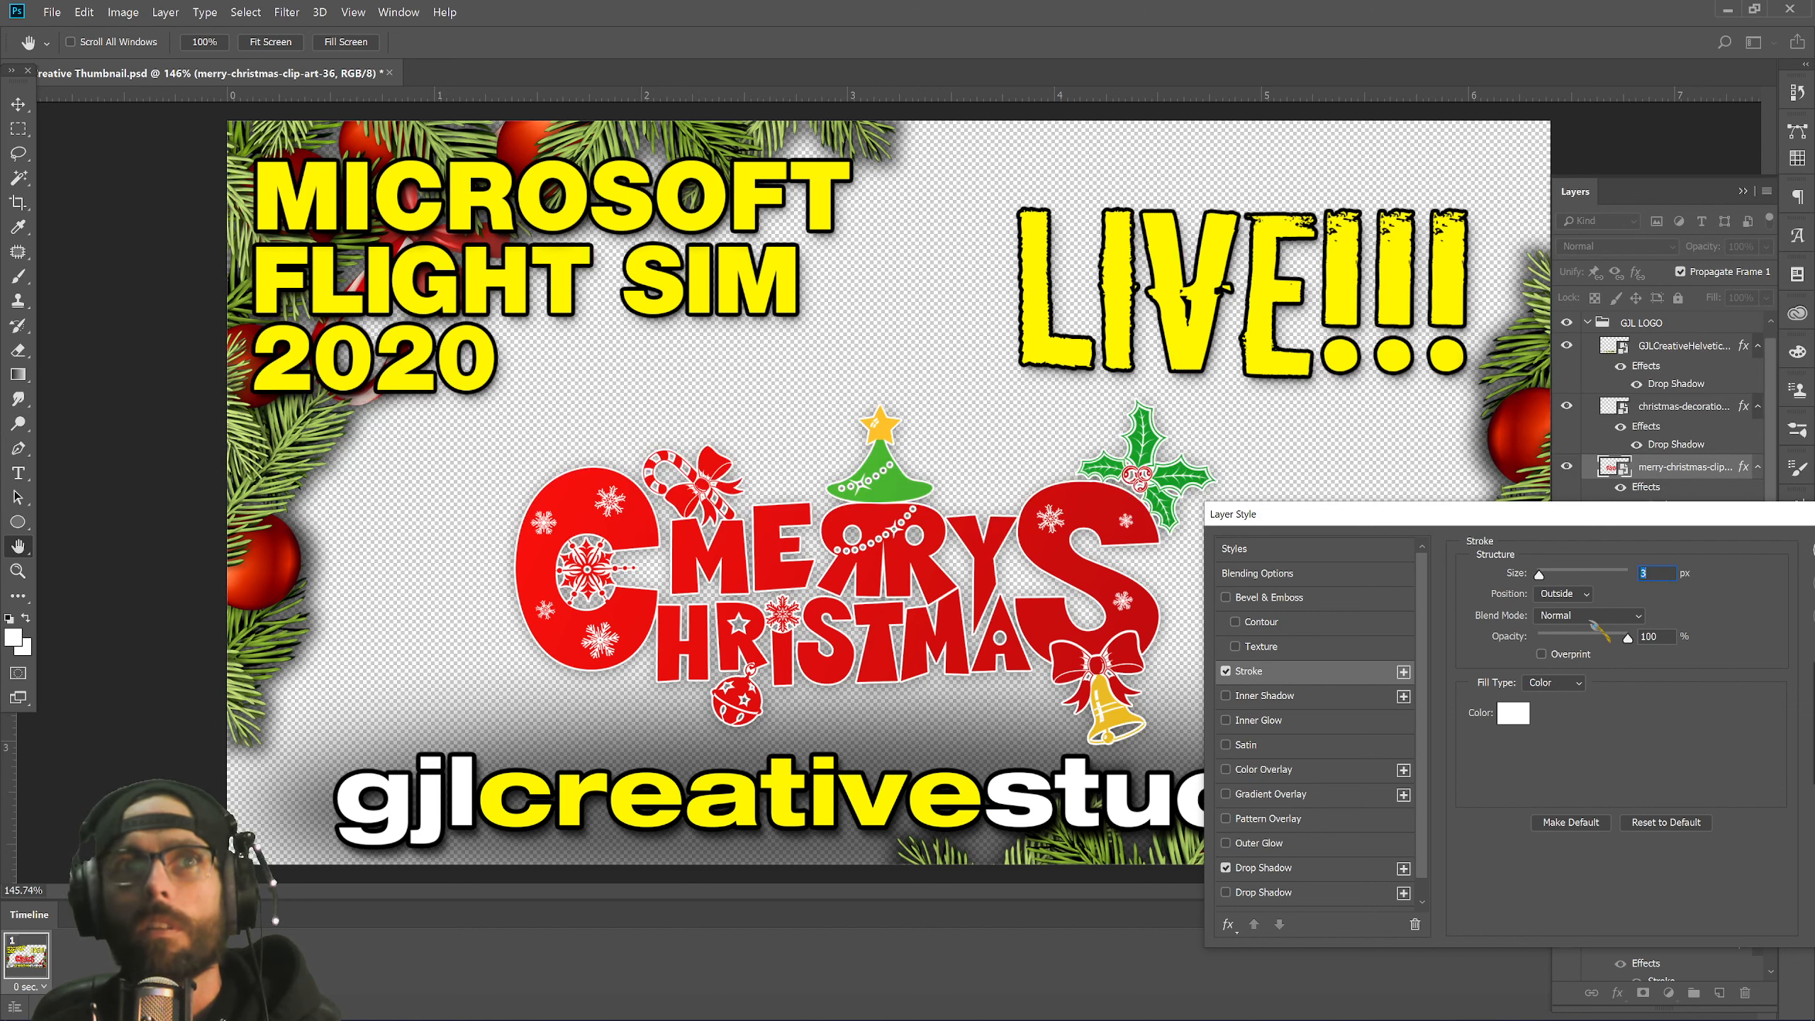
pyautogui.press('Up')
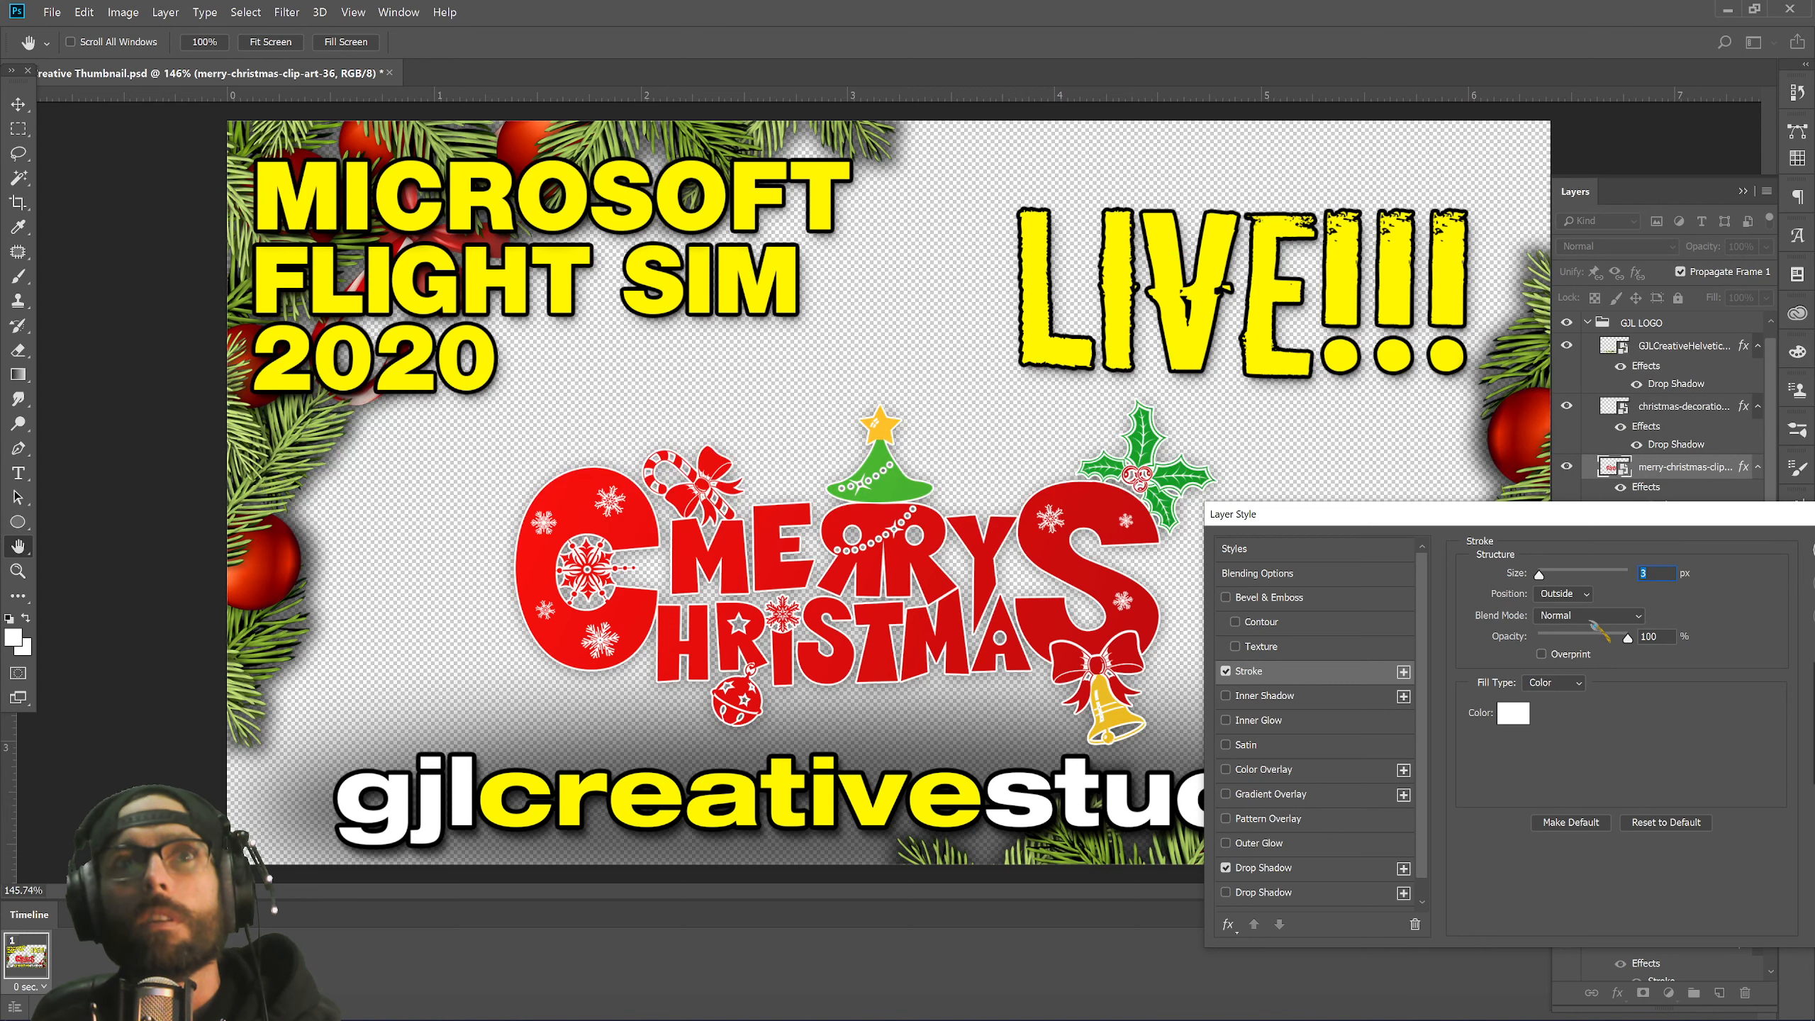
pyautogui.moveTo(1643, 533); pyautogui.dragTo(1401, 550)
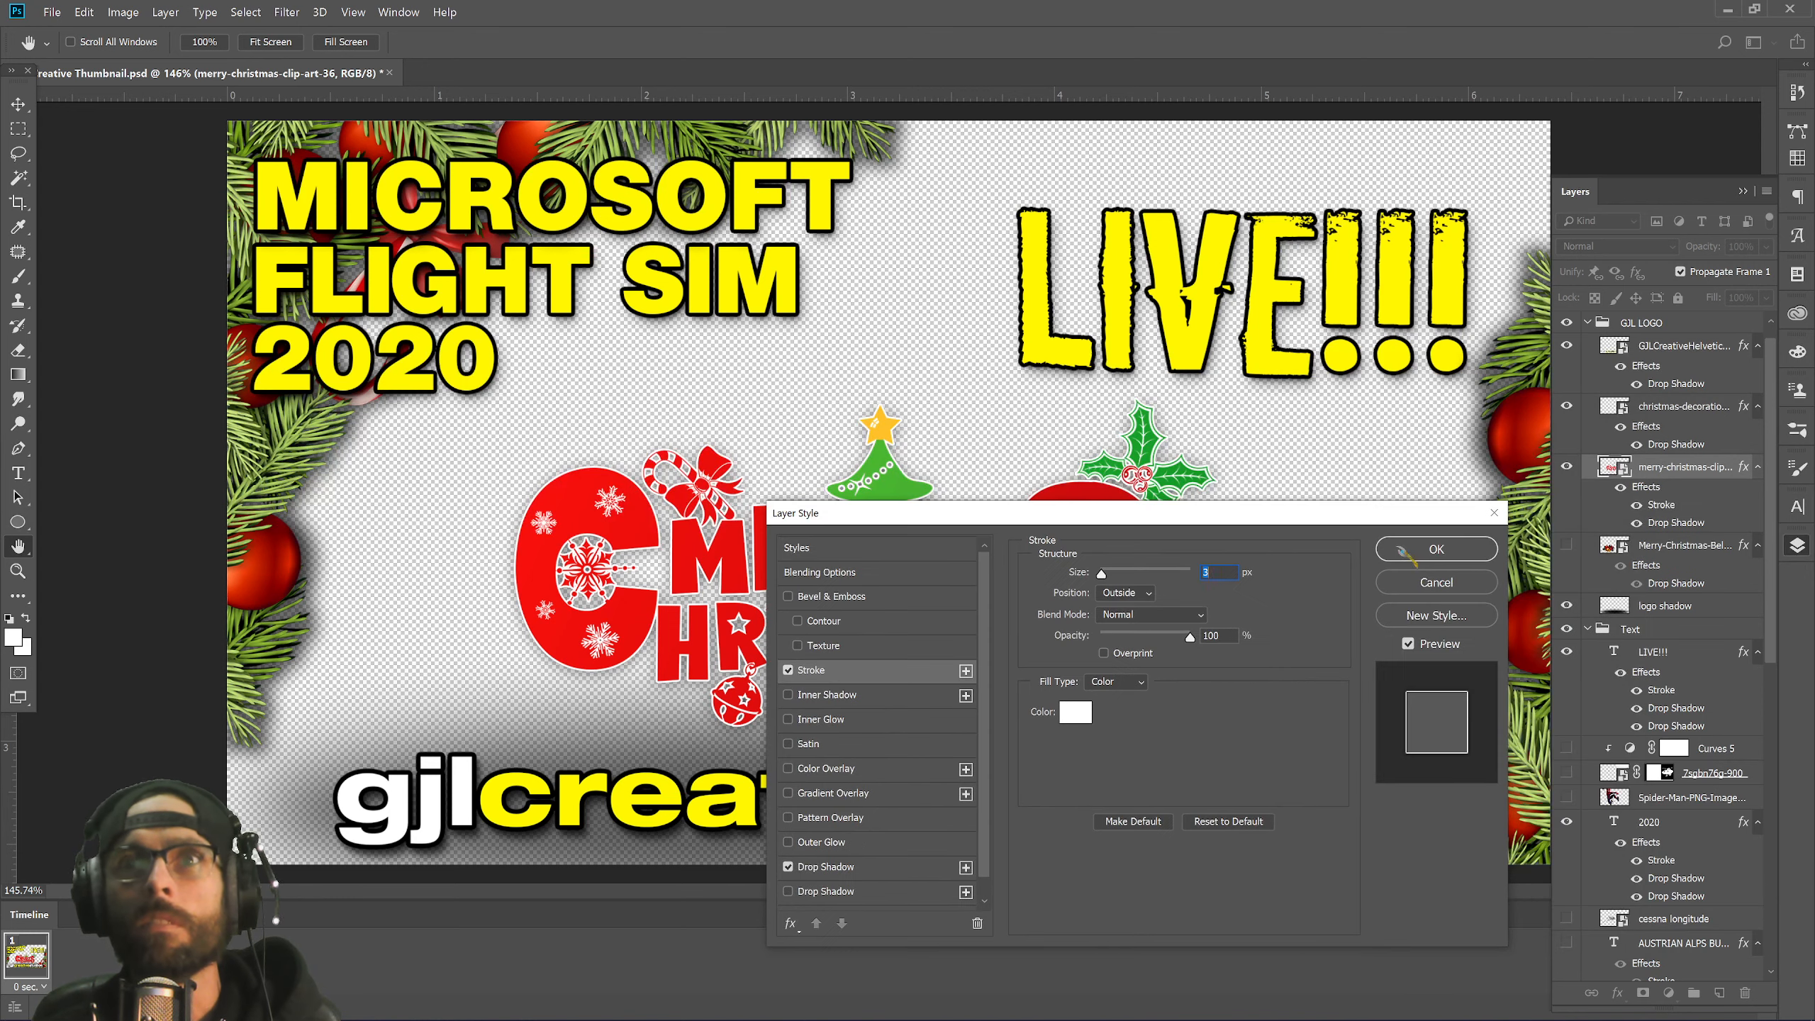
pyautogui.click(1436, 549)
# Enlarge the Merry Christmas artwork and centre it across the thumbnail.
pyautogui.press('v')
pyautogui.moveTo(923, 617); pyautogui.dragTo(937, 551)
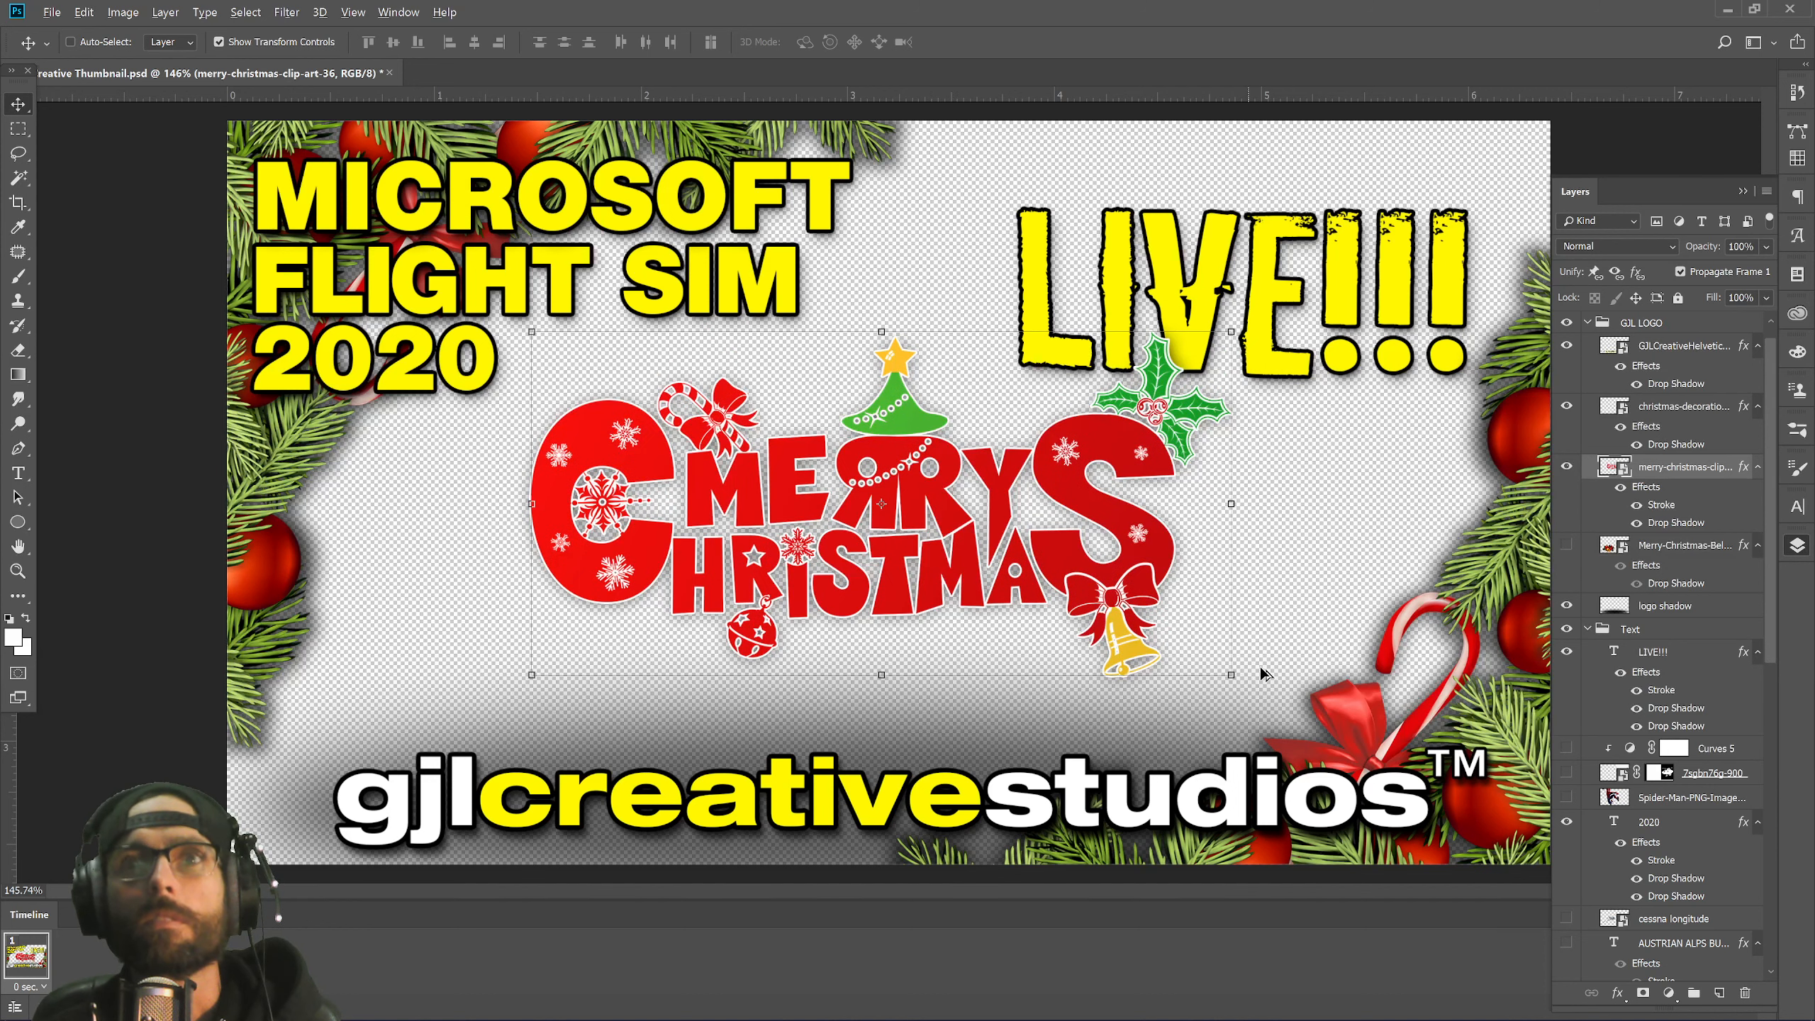
pyautogui.moveTo(1229, 678); pyautogui.dragTo(1304, 729)
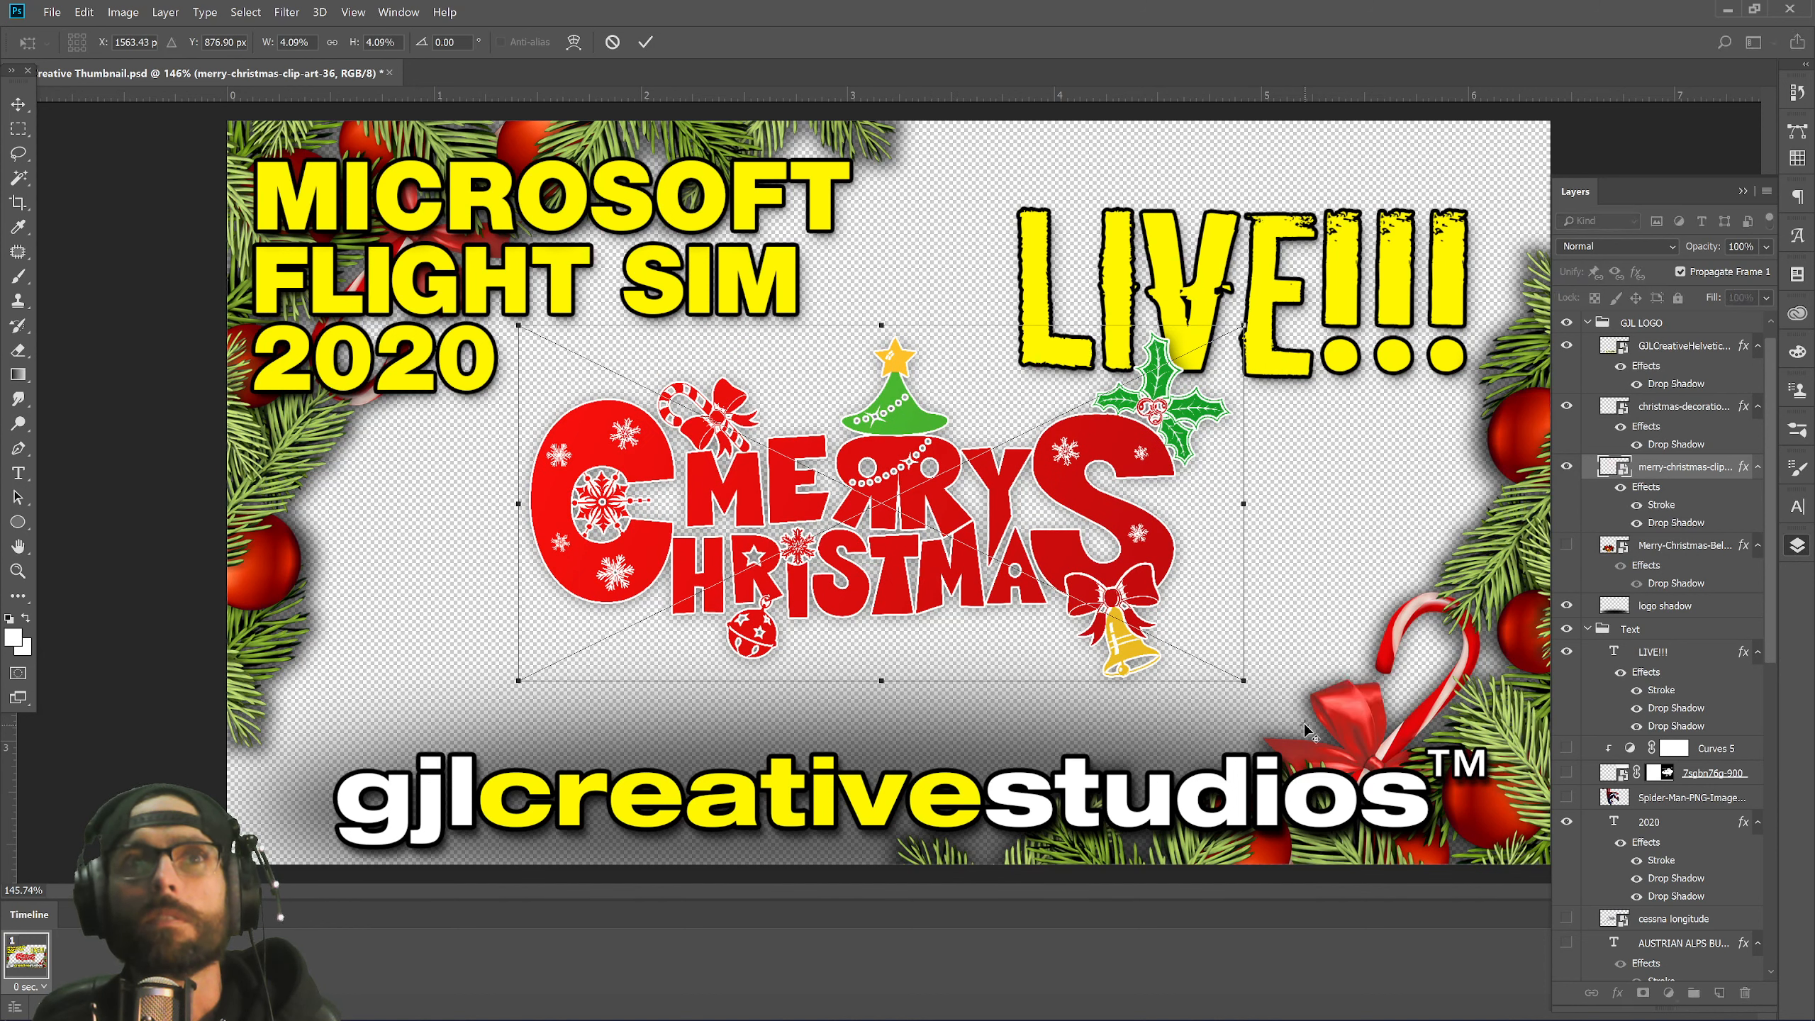
pyautogui.moveTo(1247, 680); pyautogui.dragTo(1212, 658)
pyautogui.moveTo(886, 555); pyautogui.dragTo(1130, 650)
pyautogui.press('Return')
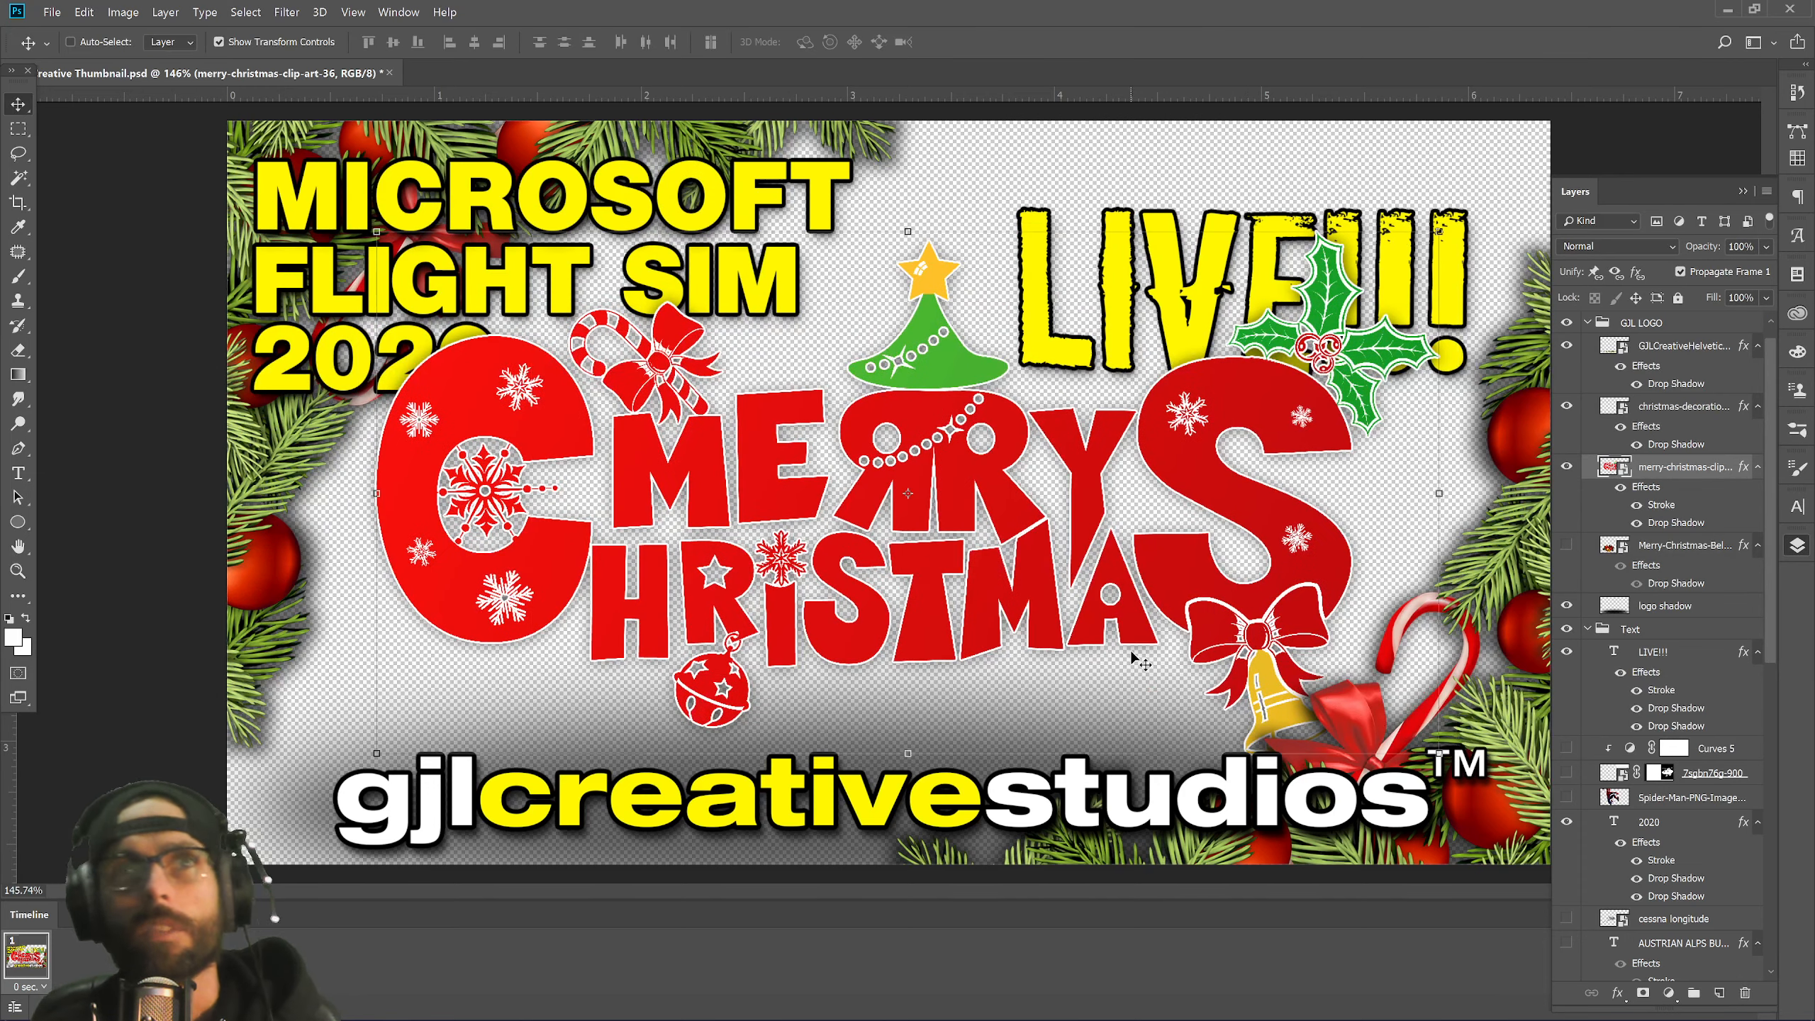
pyautogui.moveTo(1287, 470); pyautogui.dragTo(1285, 474)
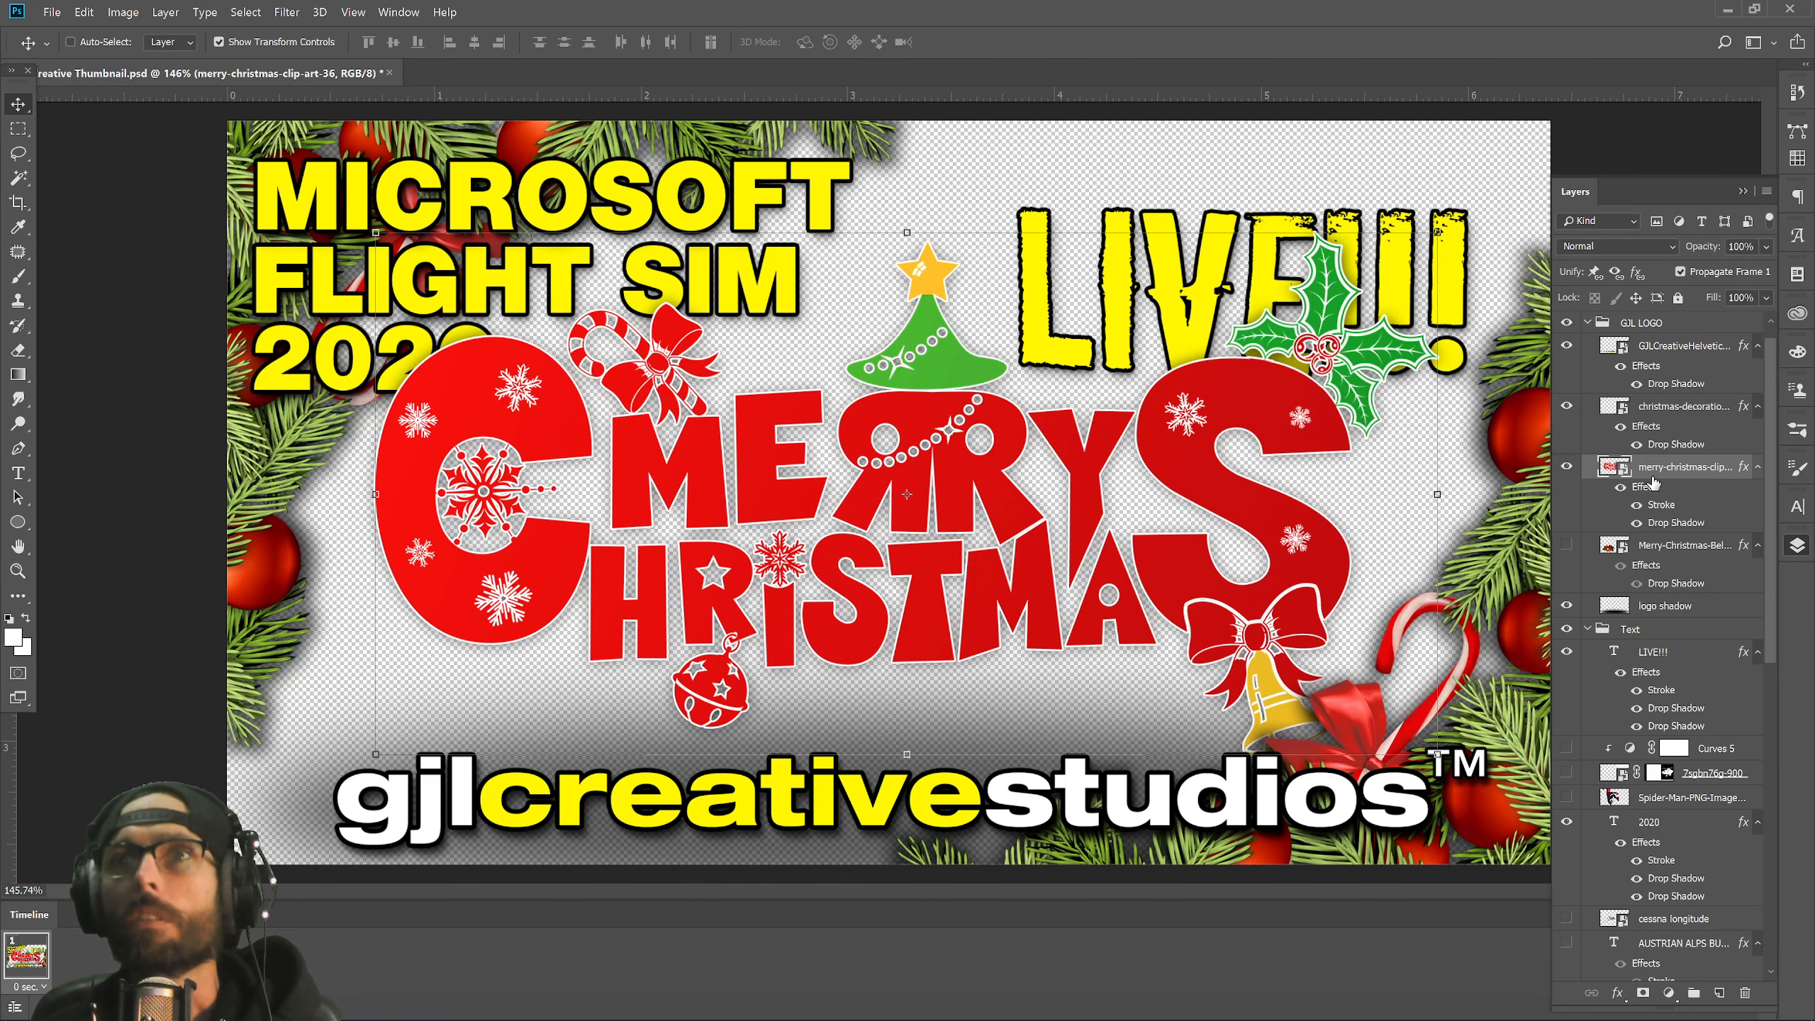
# Move the Merry Christmas layer into the Text group, below the title text.
pyautogui.moveTo(1652, 484); pyautogui.dragTo(1658, 768)
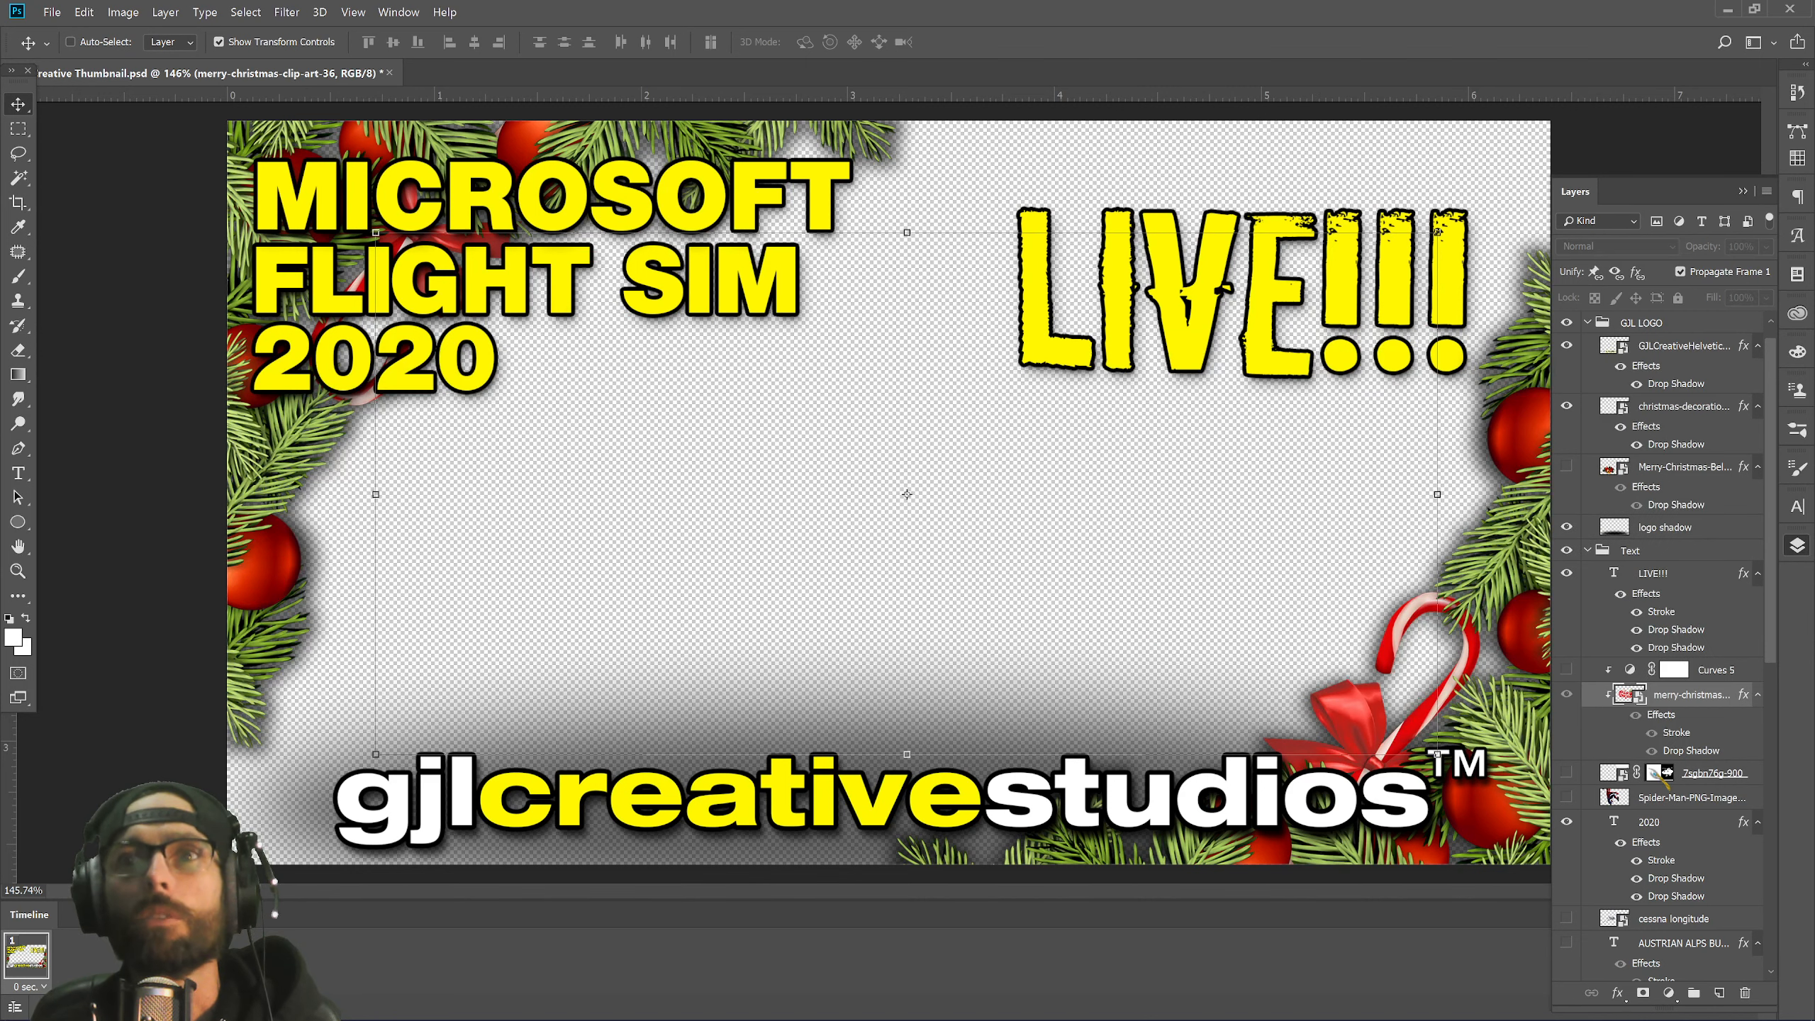
pyautogui.hotkey('ctrl', 'z')
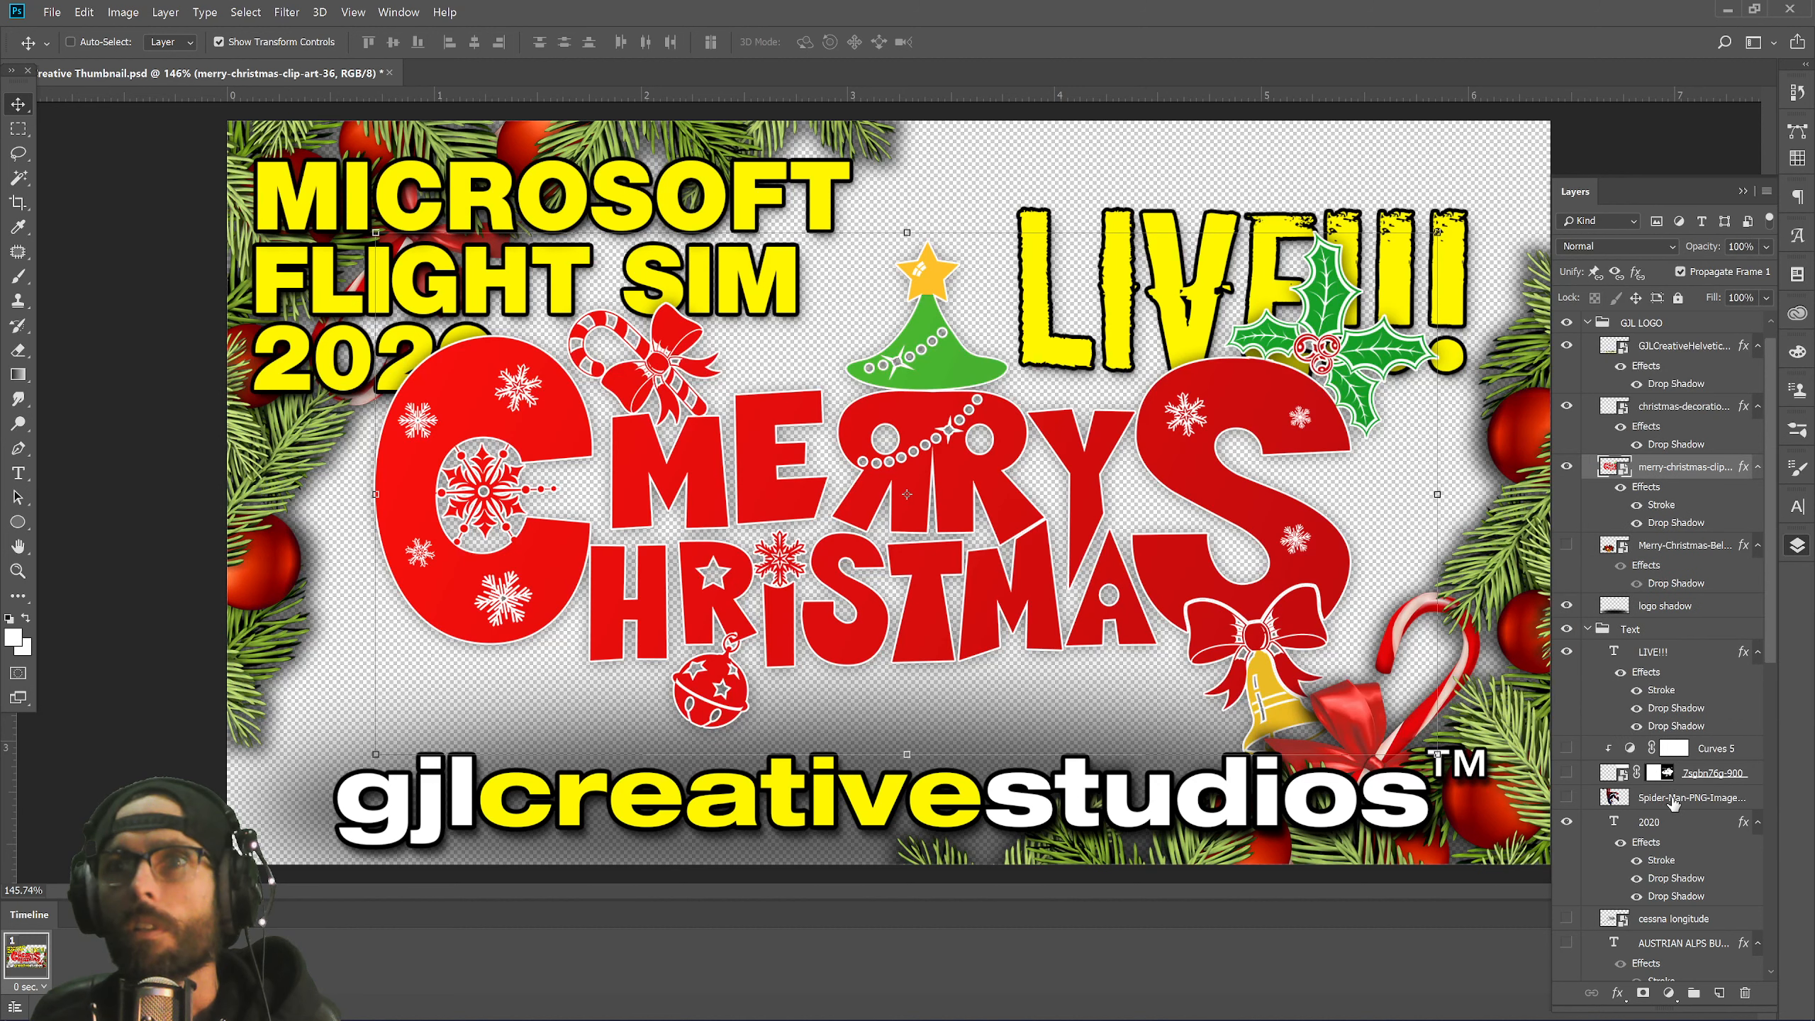
pyautogui.click(1587, 630)
pyautogui.moveTo(1652, 500); pyautogui.dragTo(1644, 662)
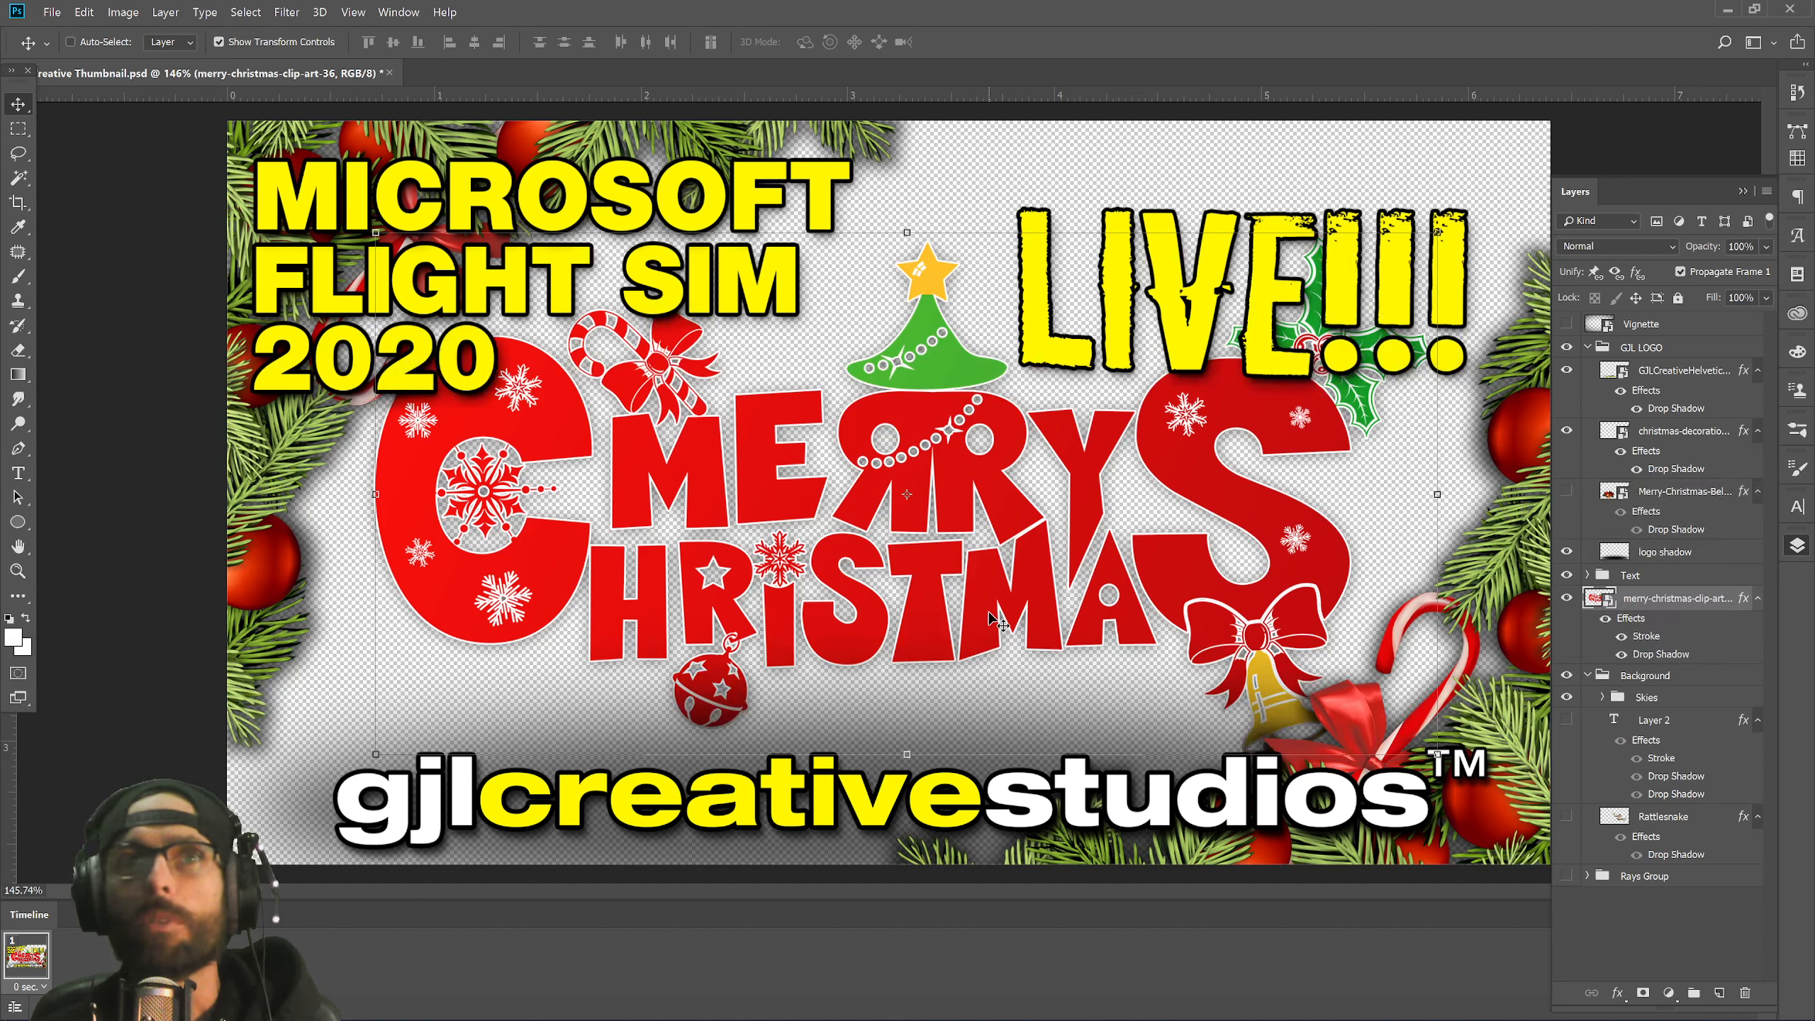
pyautogui.moveTo(1023, 581); pyautogui.dragTo(1049, 586)
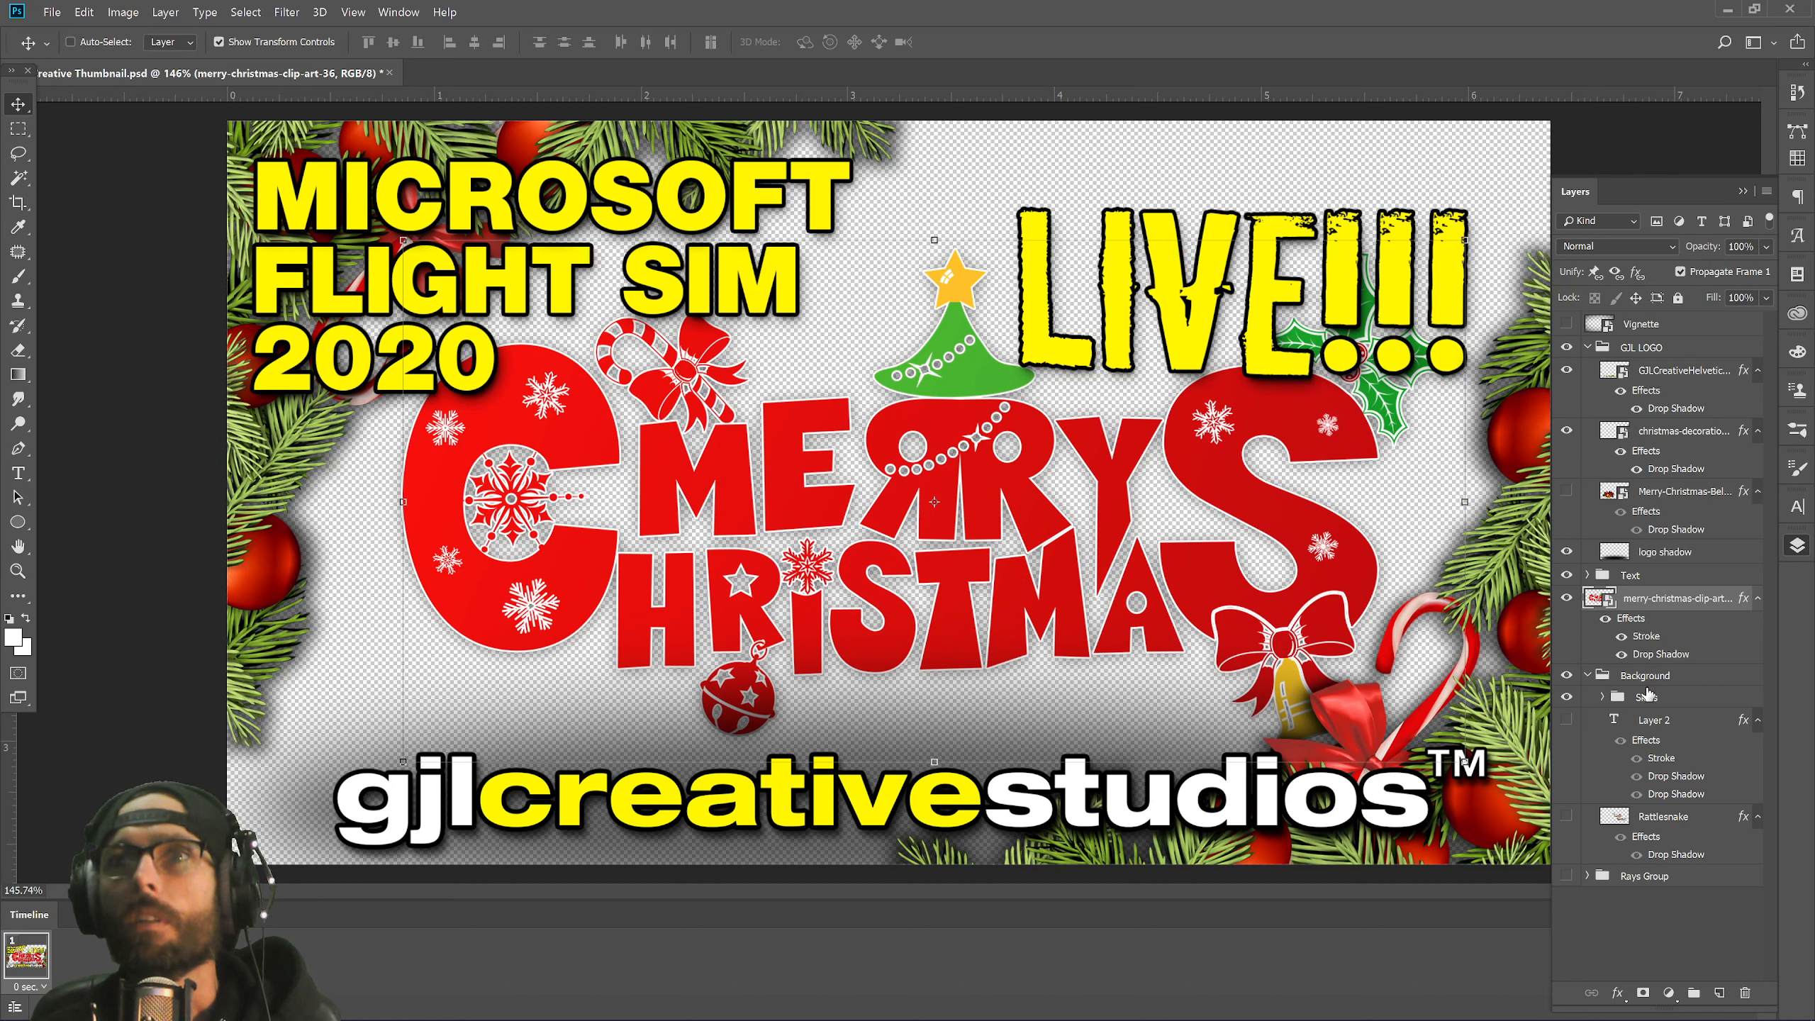
# Shift the LIVE!!! text up and to the right.
pyautogui.click(1587, 576)
pyautogui.click(1643, 599)
pyautogui.moveTo(1261, 336); pyautogui.dragTo(1297, 299)
# Turn on the bluesky layer in the Skies group, then nudge the Merry Christmas artwork slightly left.
pyautogui.scroll(-5, 1618, 805)
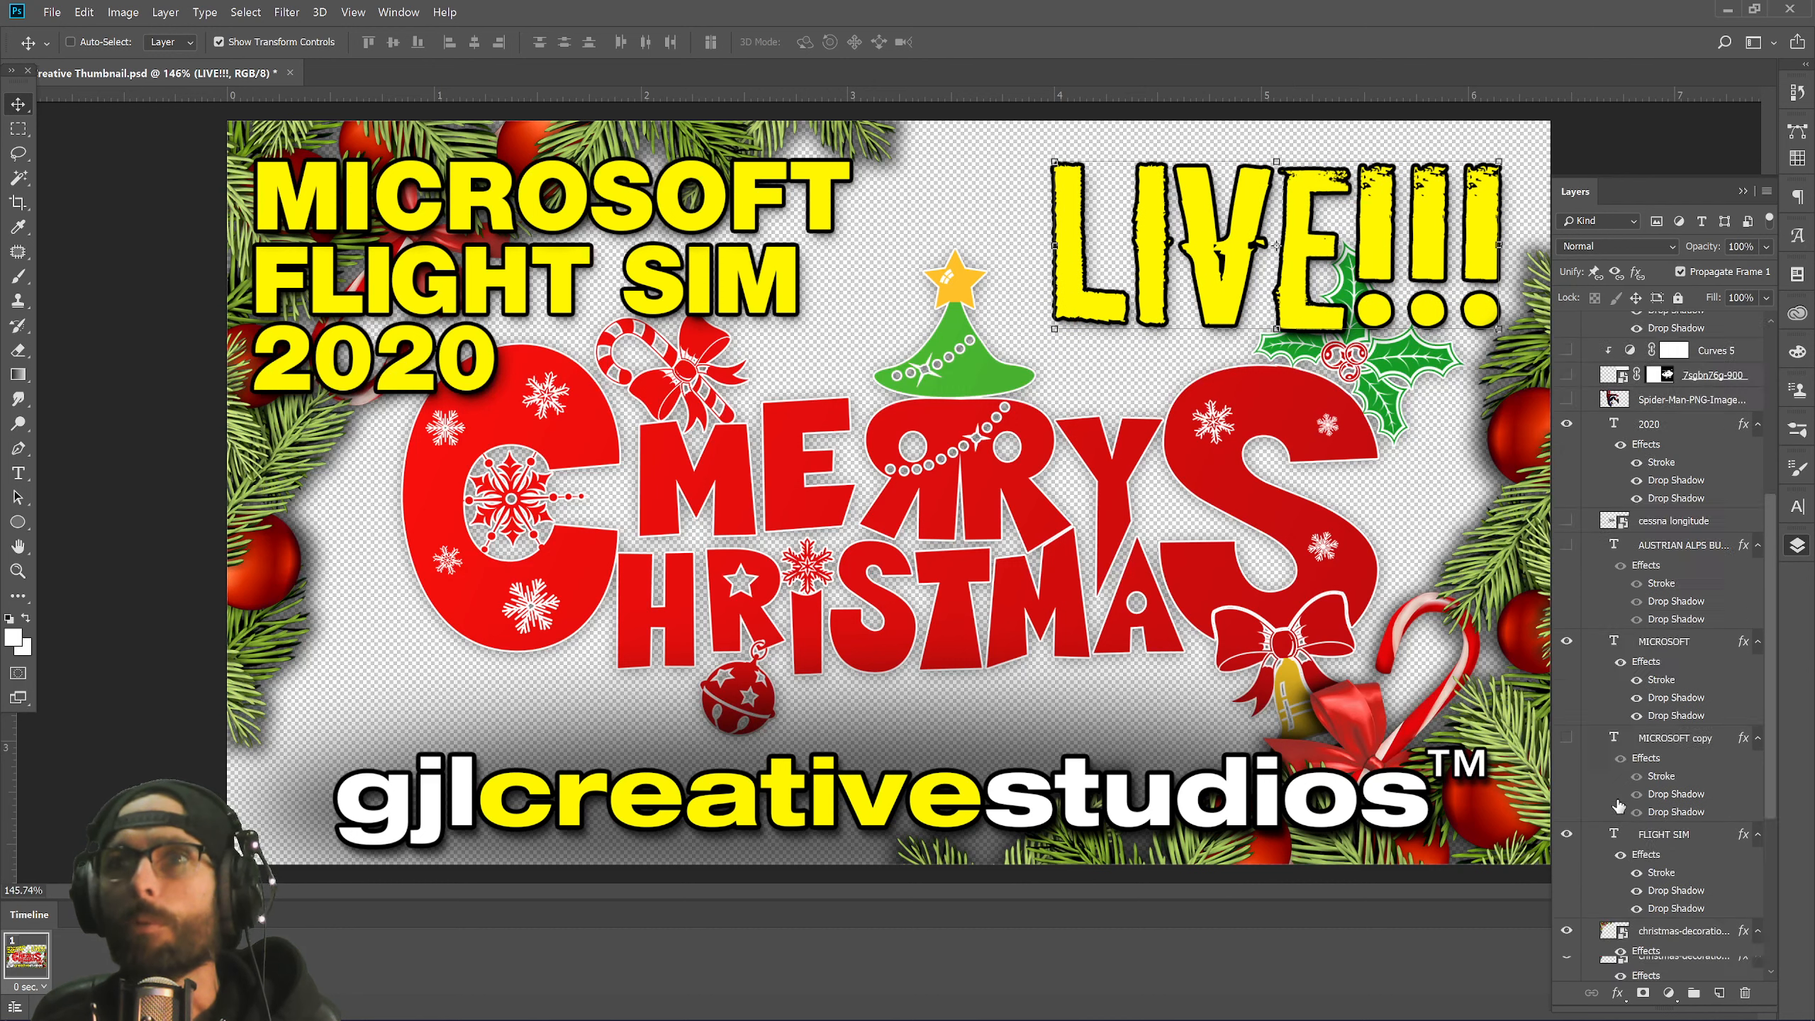
pyautogui.scroll(-4, 1618, 805)
pyautogui.click(1603, 792)
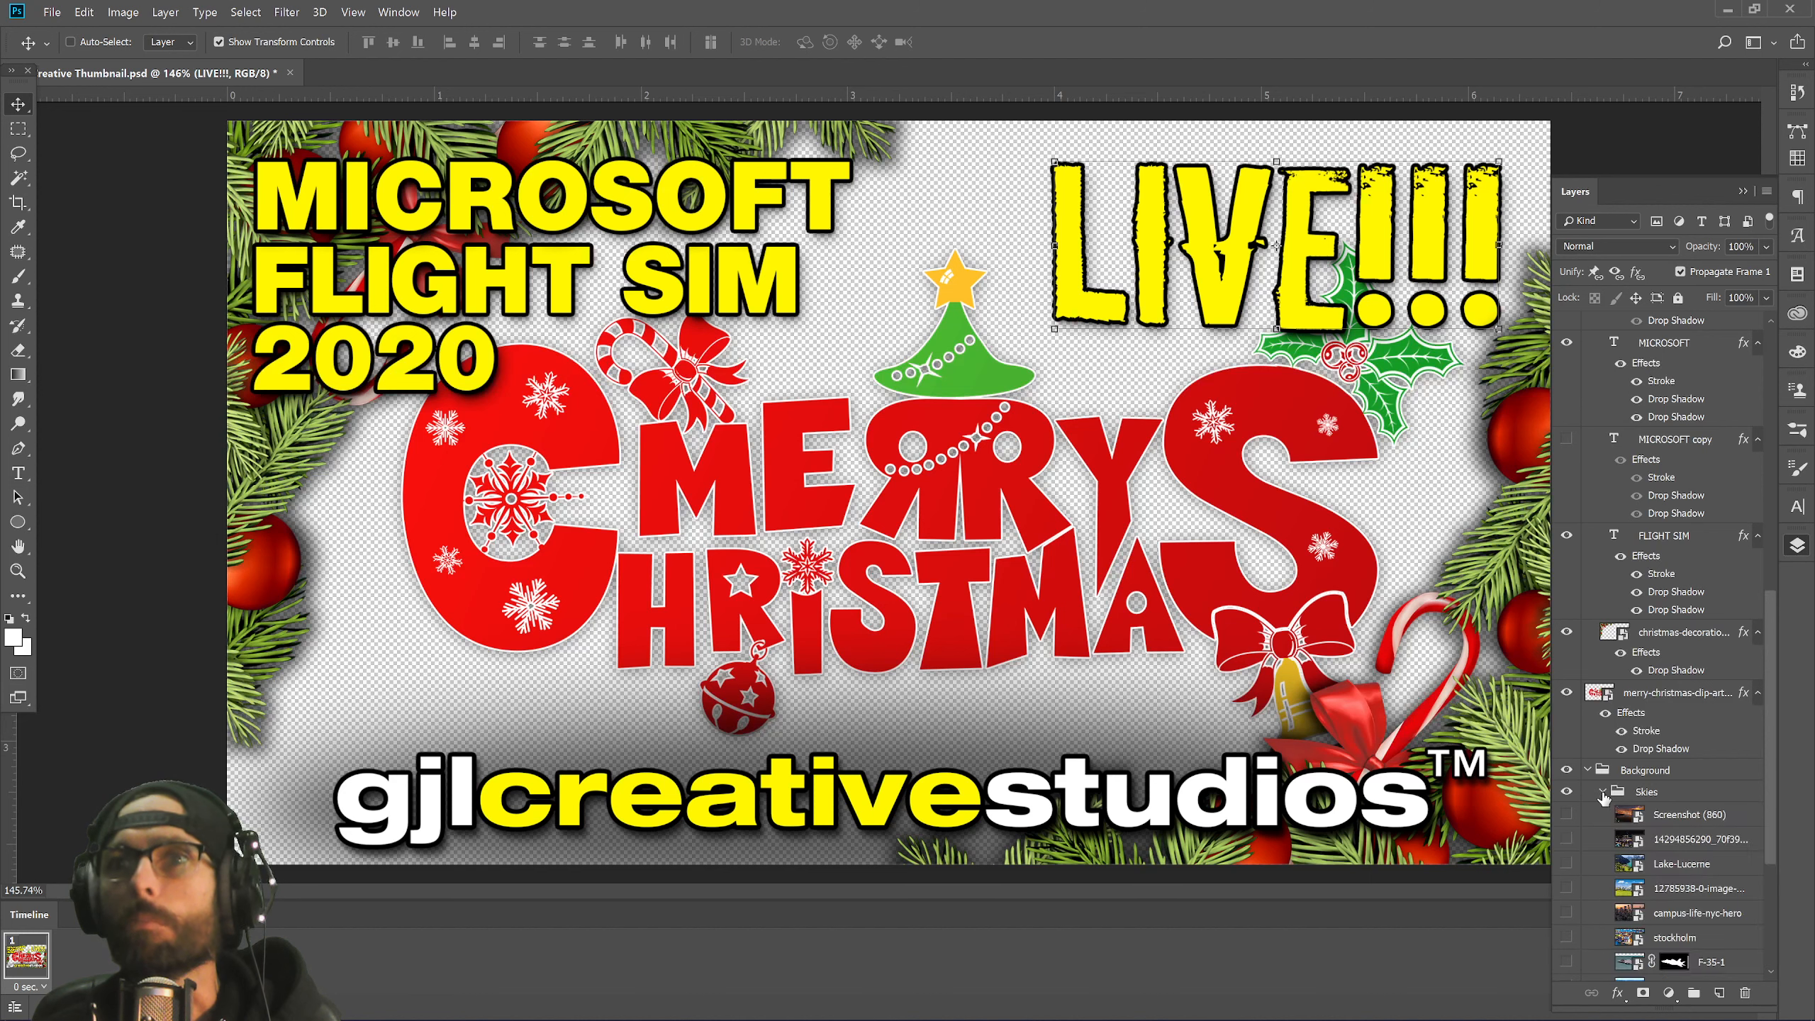
pyautogui.scroll(-1, 1599, 853)
pyautogui.click(1566, 937)
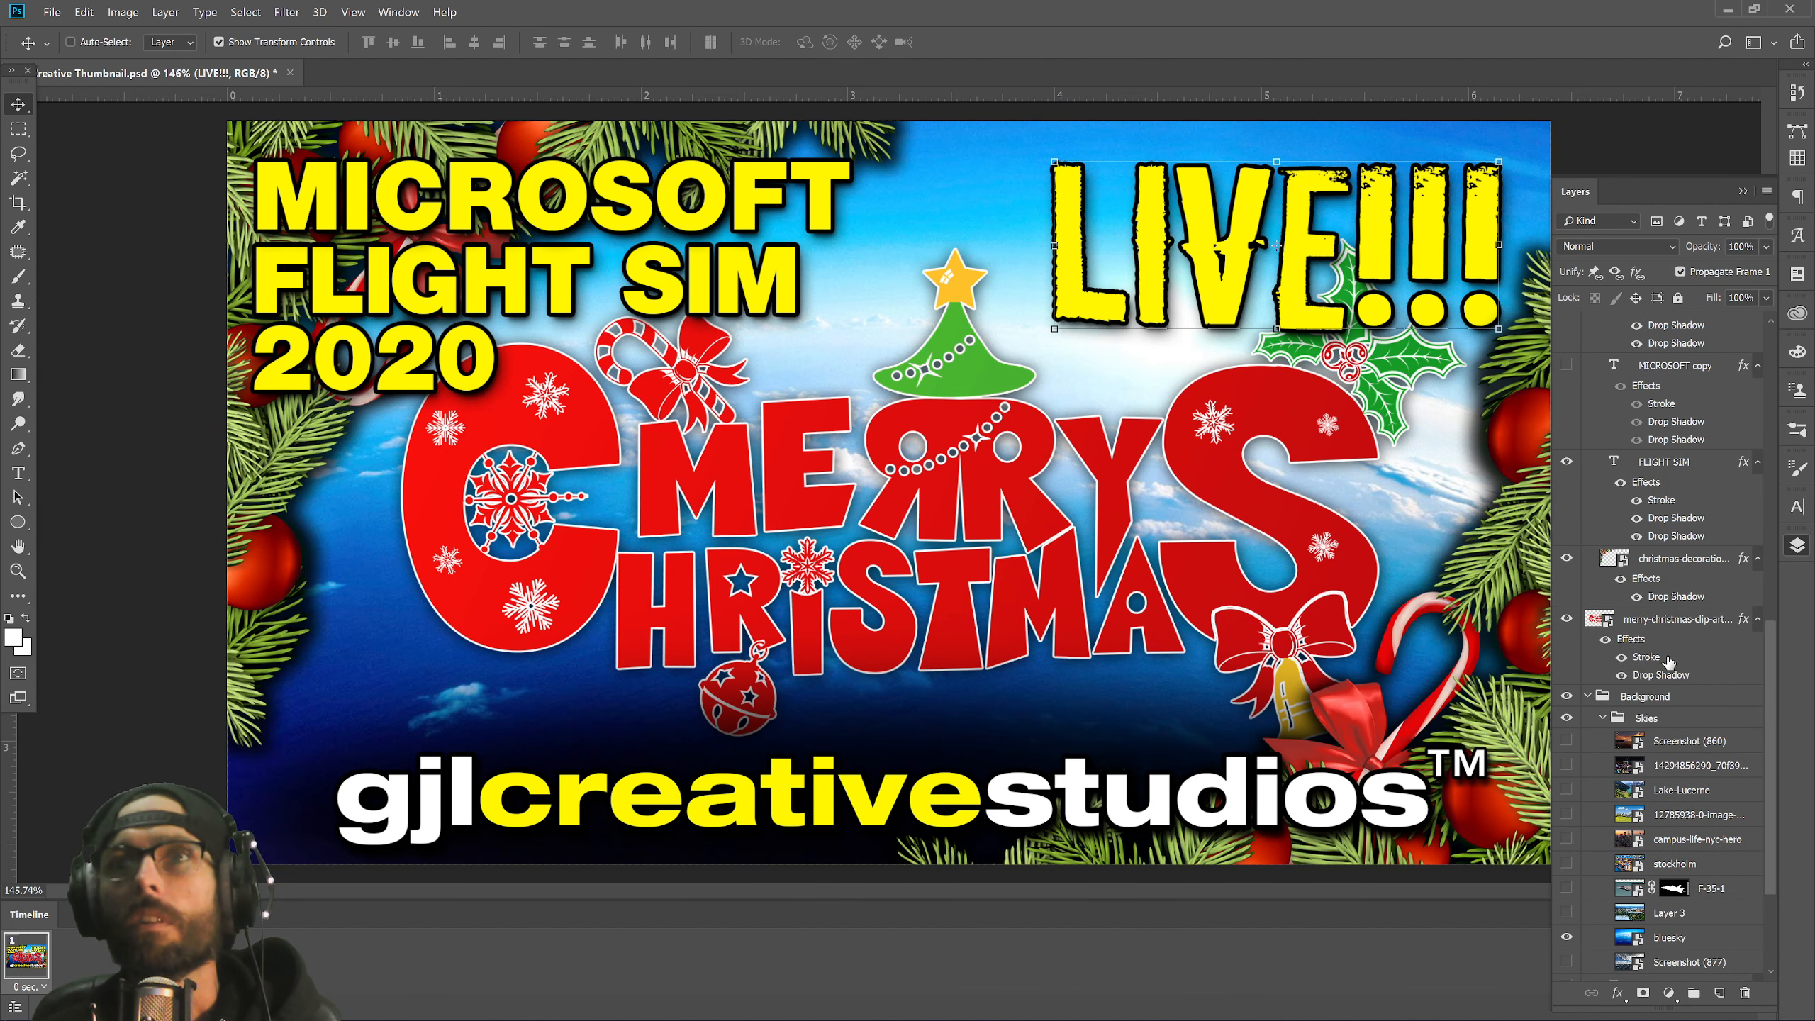
pyautogui.click(1664, 620)
pyautogui.moveTo(1147, 570); pyautogui.dragTo(1122, 561)
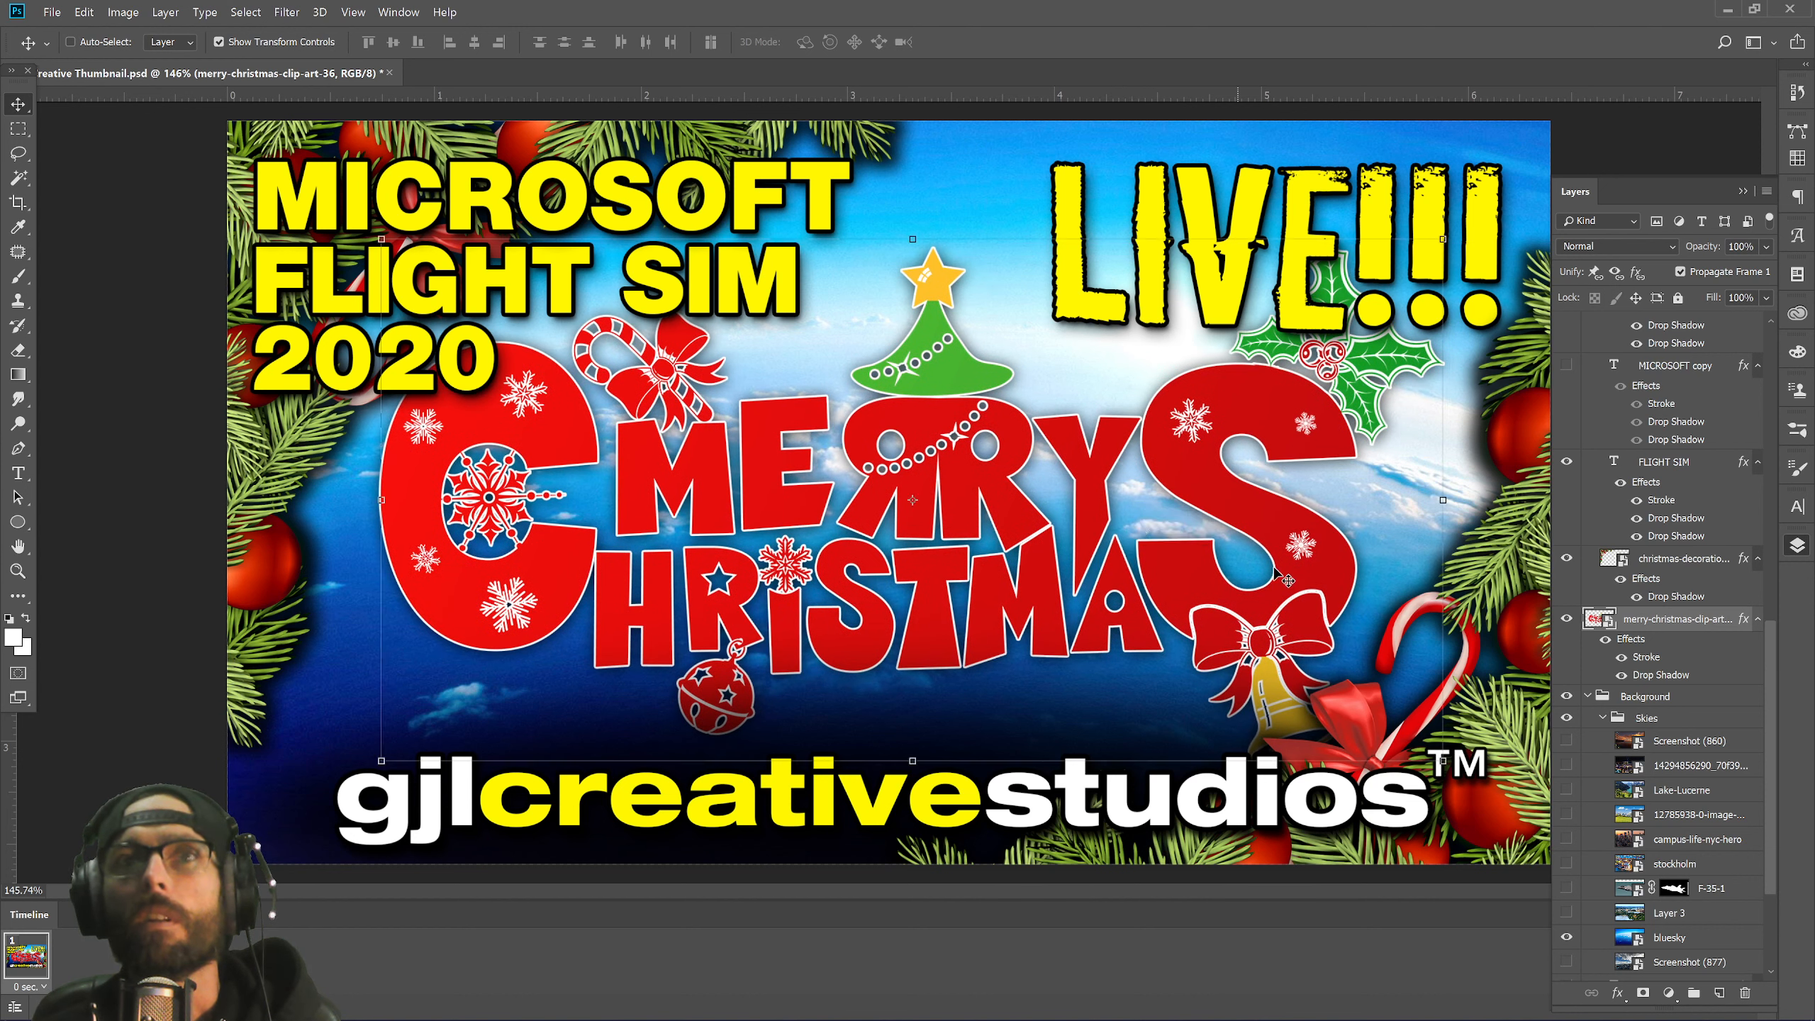
# Scale the Merry Christmas lettering down slightly and move it up-left between the title and logo.
pyautogui.moveTo(1442, 759); pyautogui.dragTo(1461, 768)
pyautogui.press('Escape')
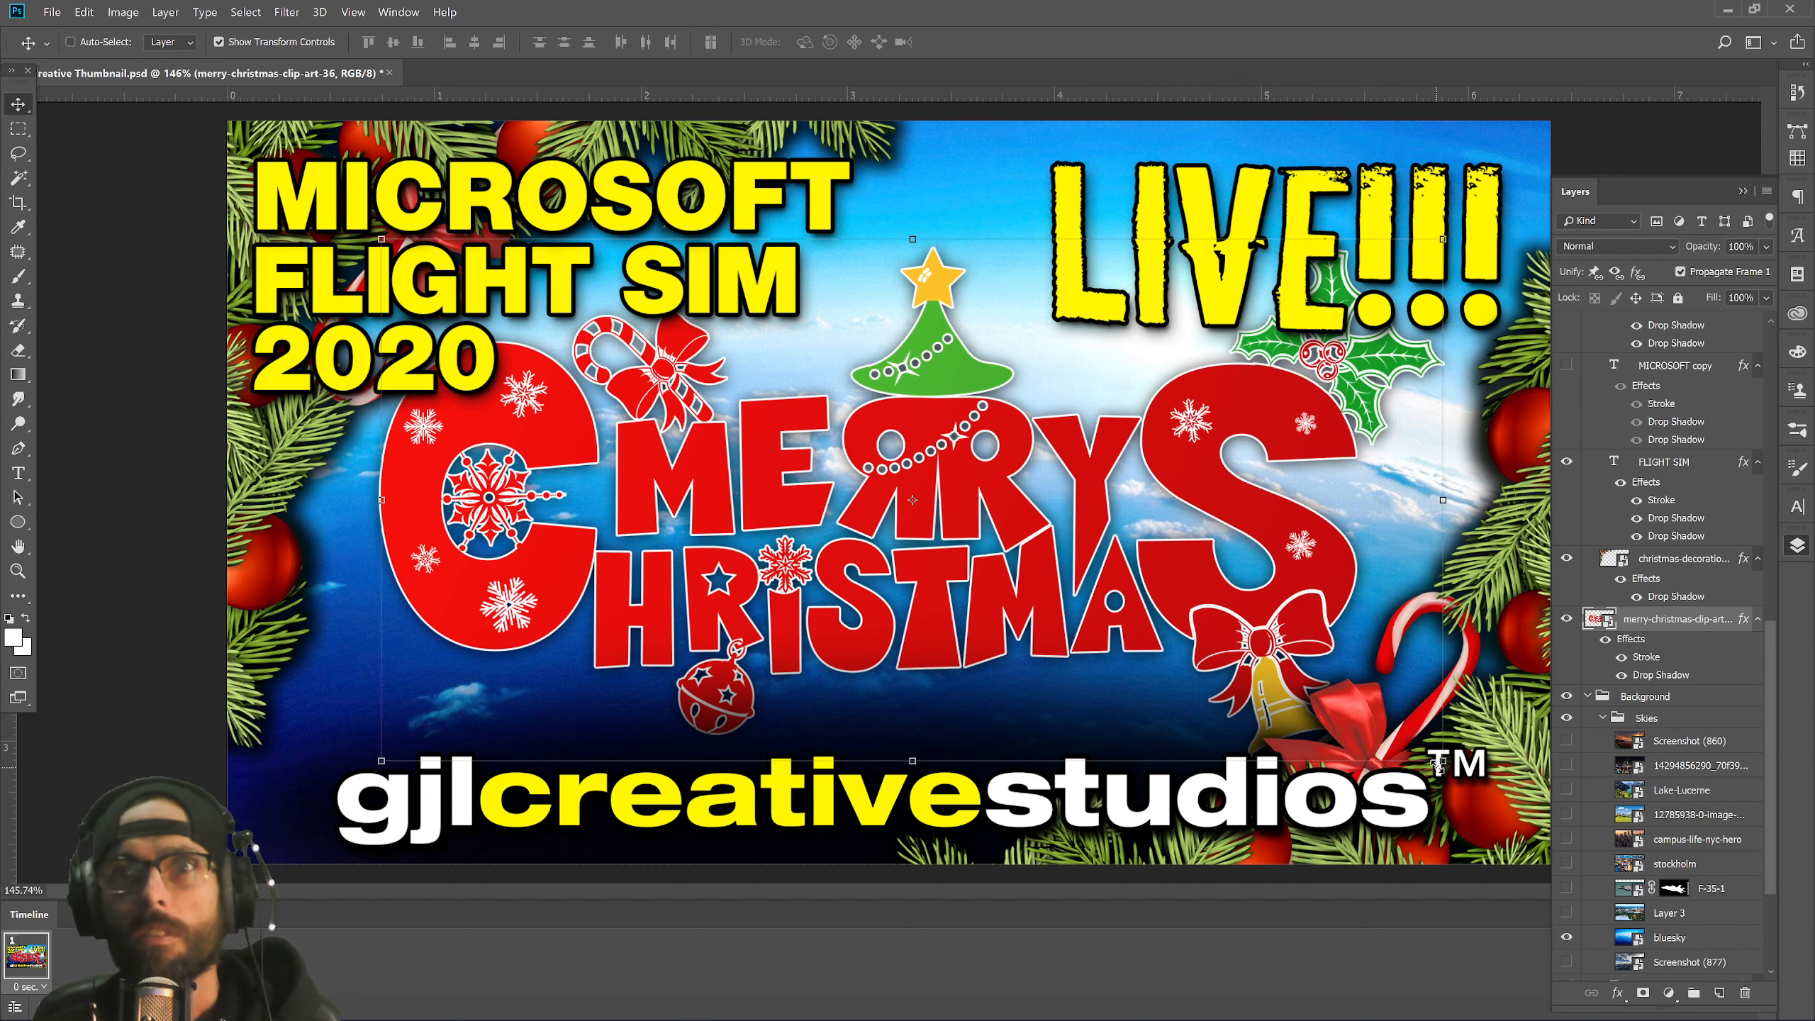
pyautogui.moveTo(1439, 762); pyautogui.dragTo(1394, 694)
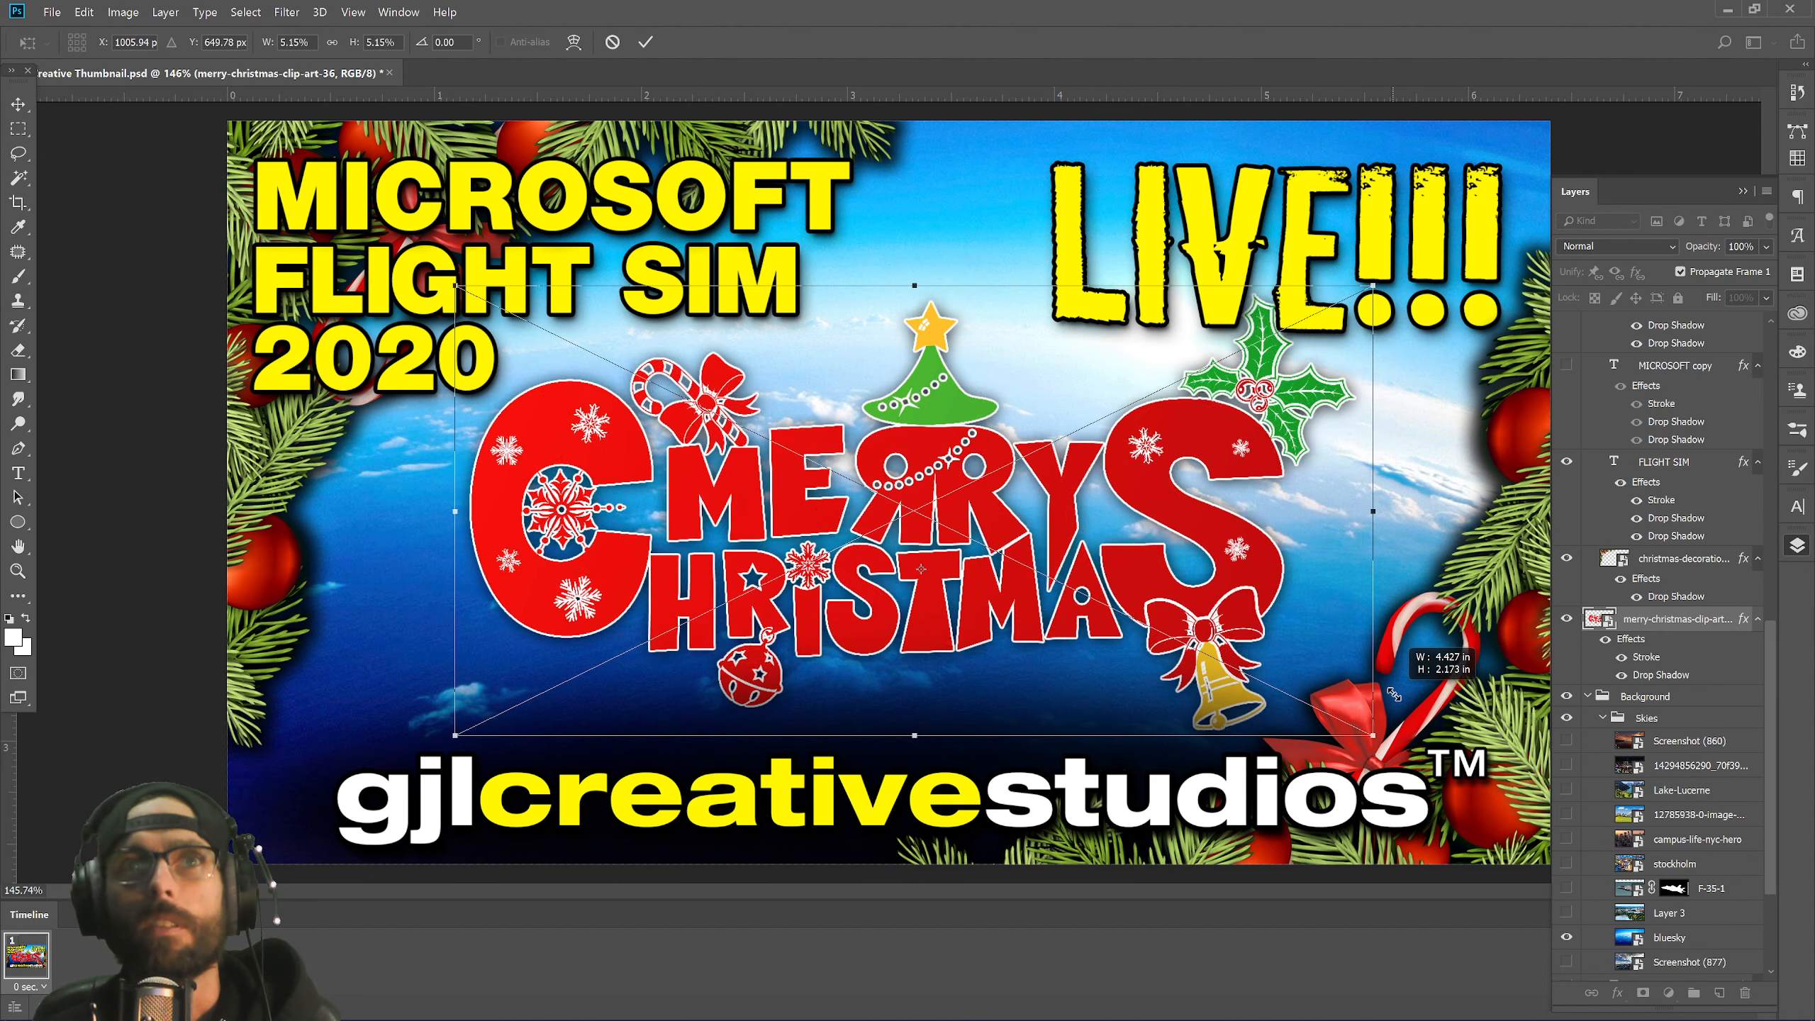
pyautogui.moveTo(1104, 521); pyautogui.dragTo(1081, 512)
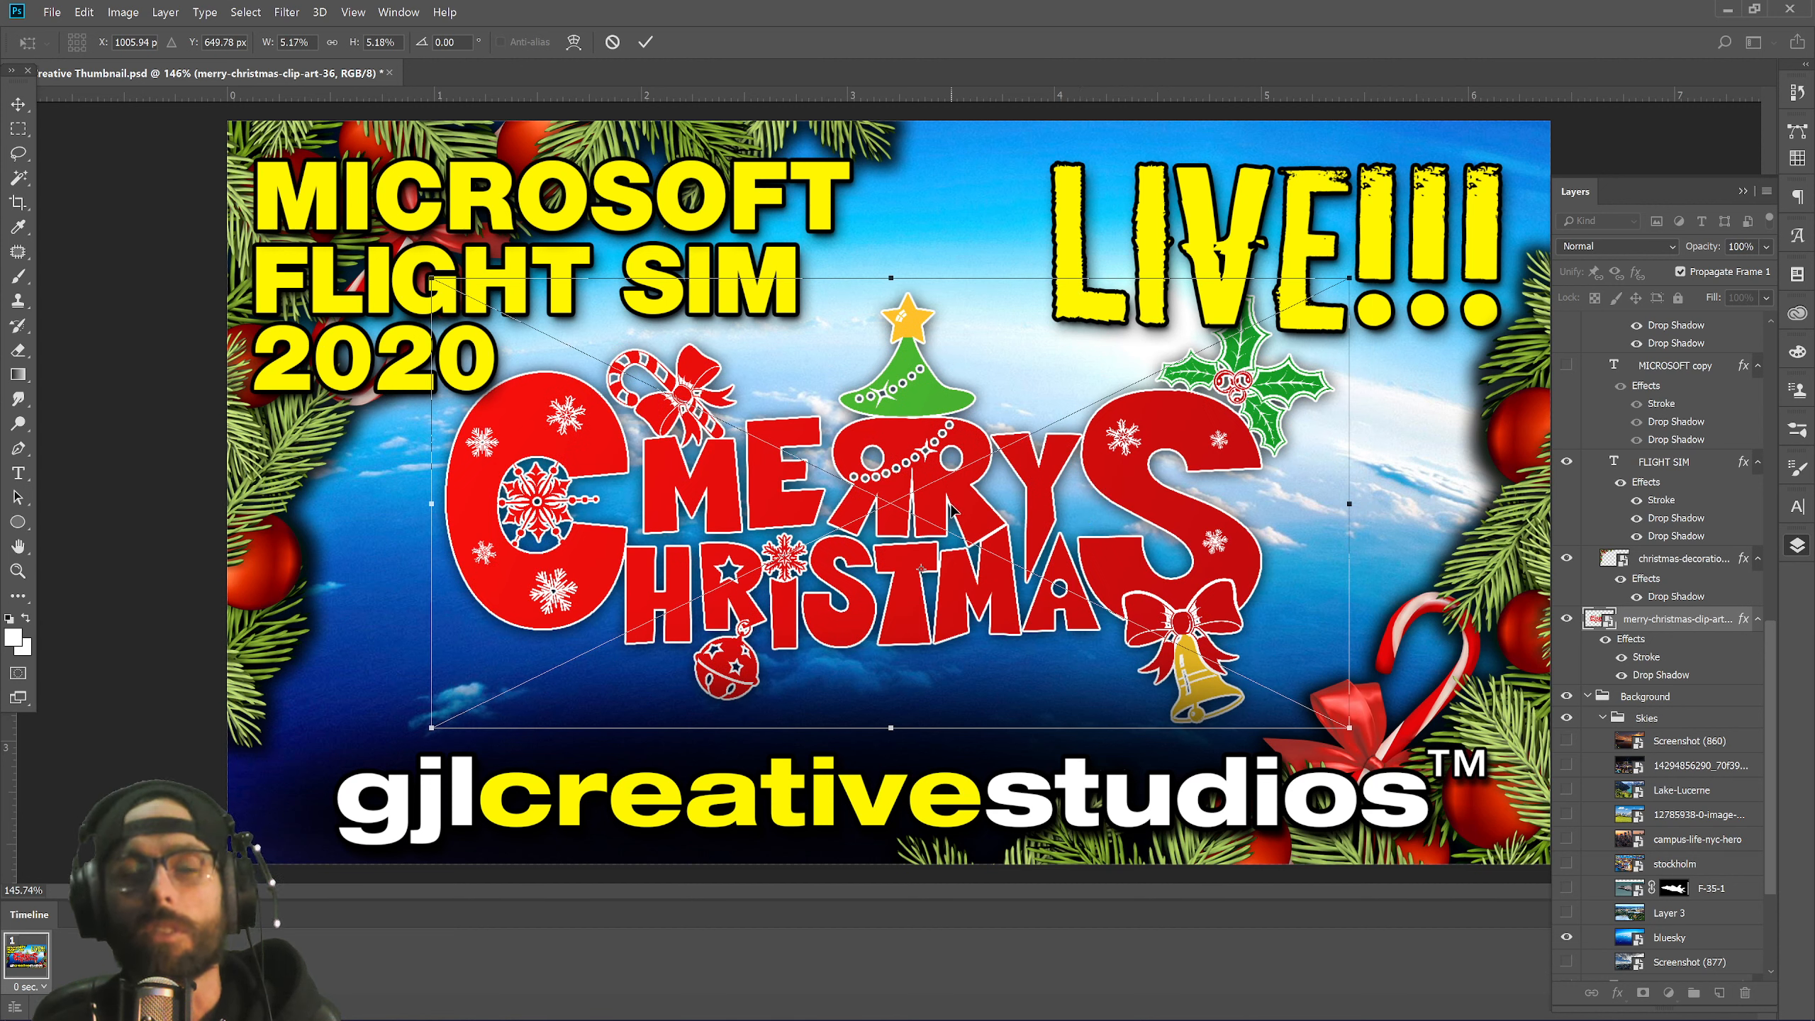
pyautogui.press('Return')
pyautogui.moveTo(1001, 516); pyautogui.dragTo(995, 516)
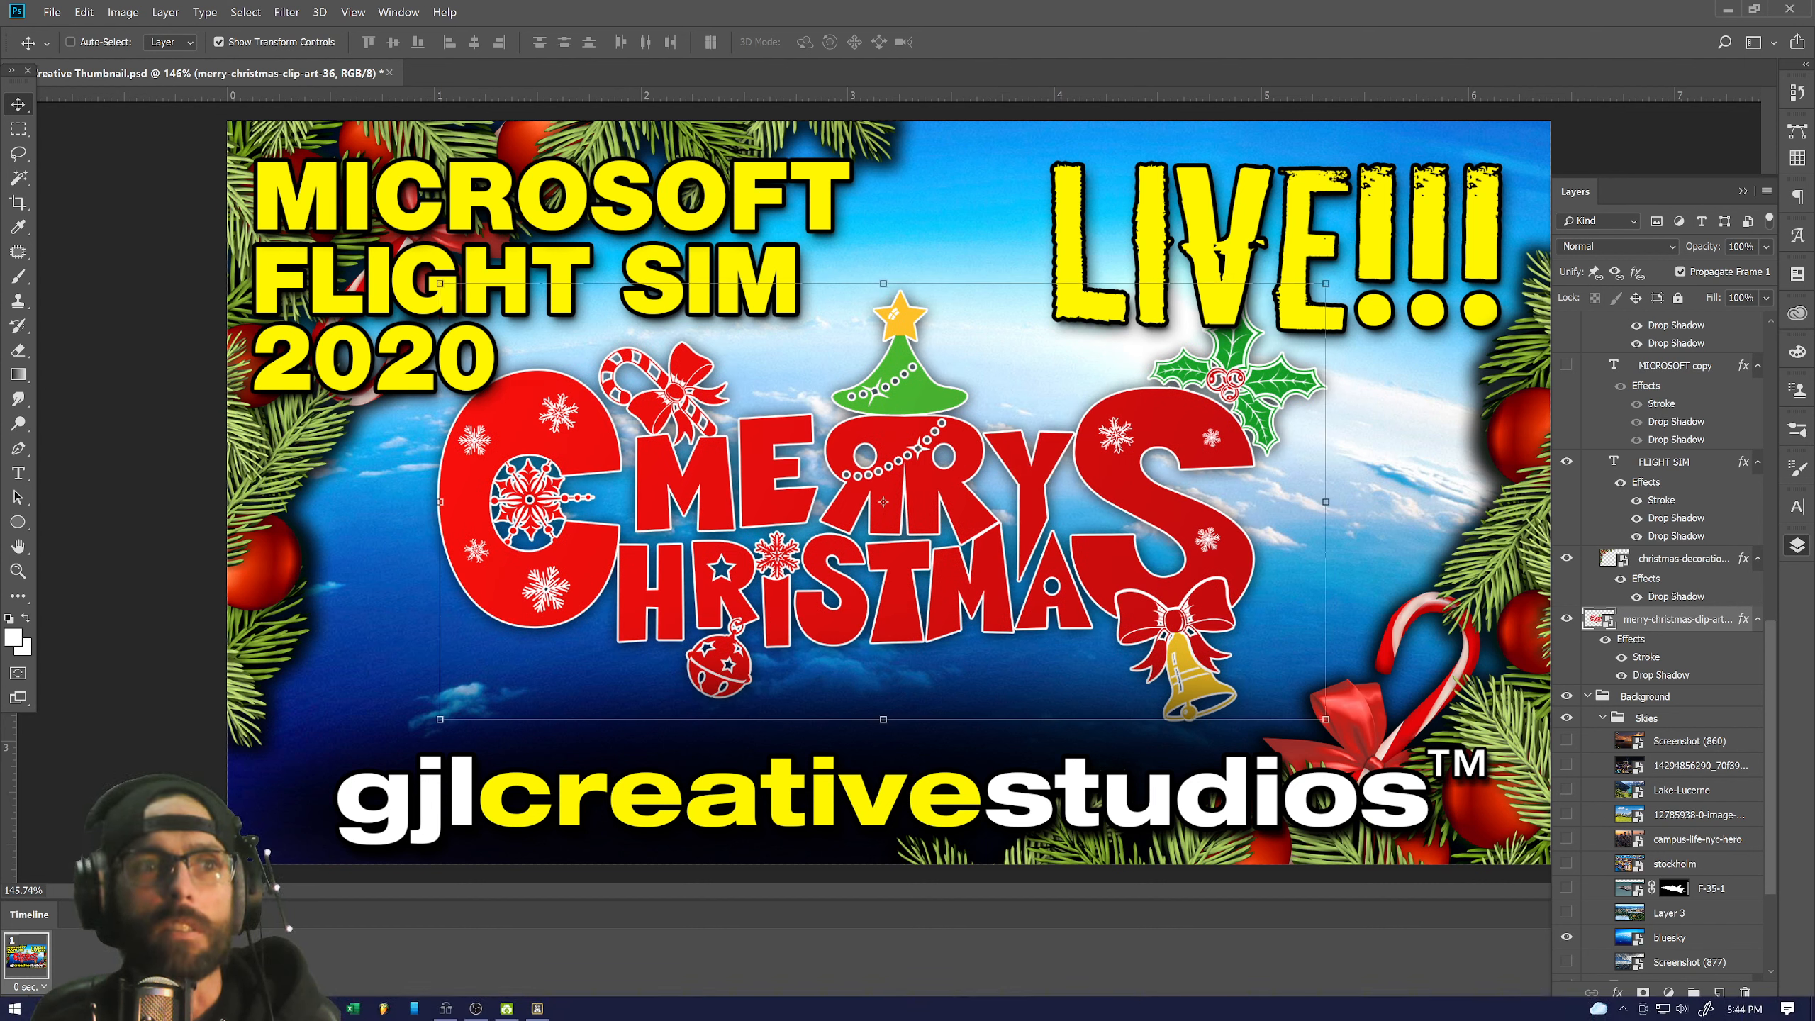
pyautogui.click(414, 1008)
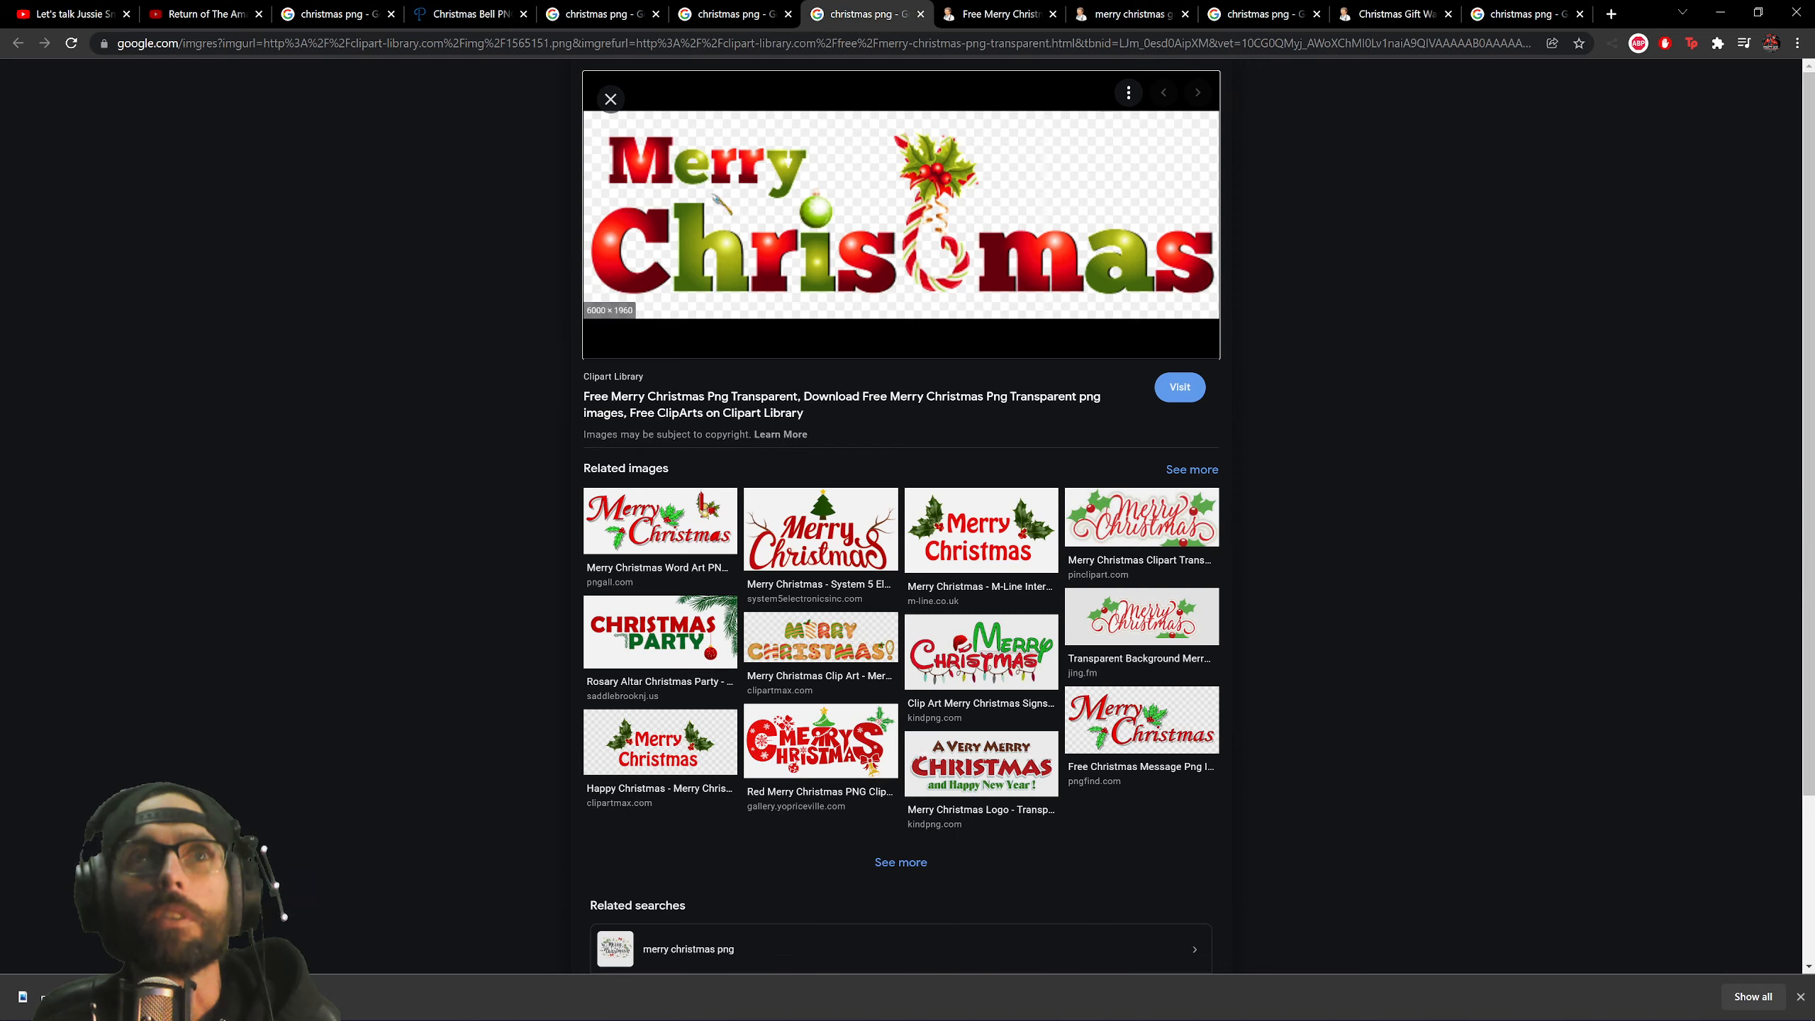
# Close the duplicate image search tab and return to the christmas png results grid.
pyautogui.click(861, 13)
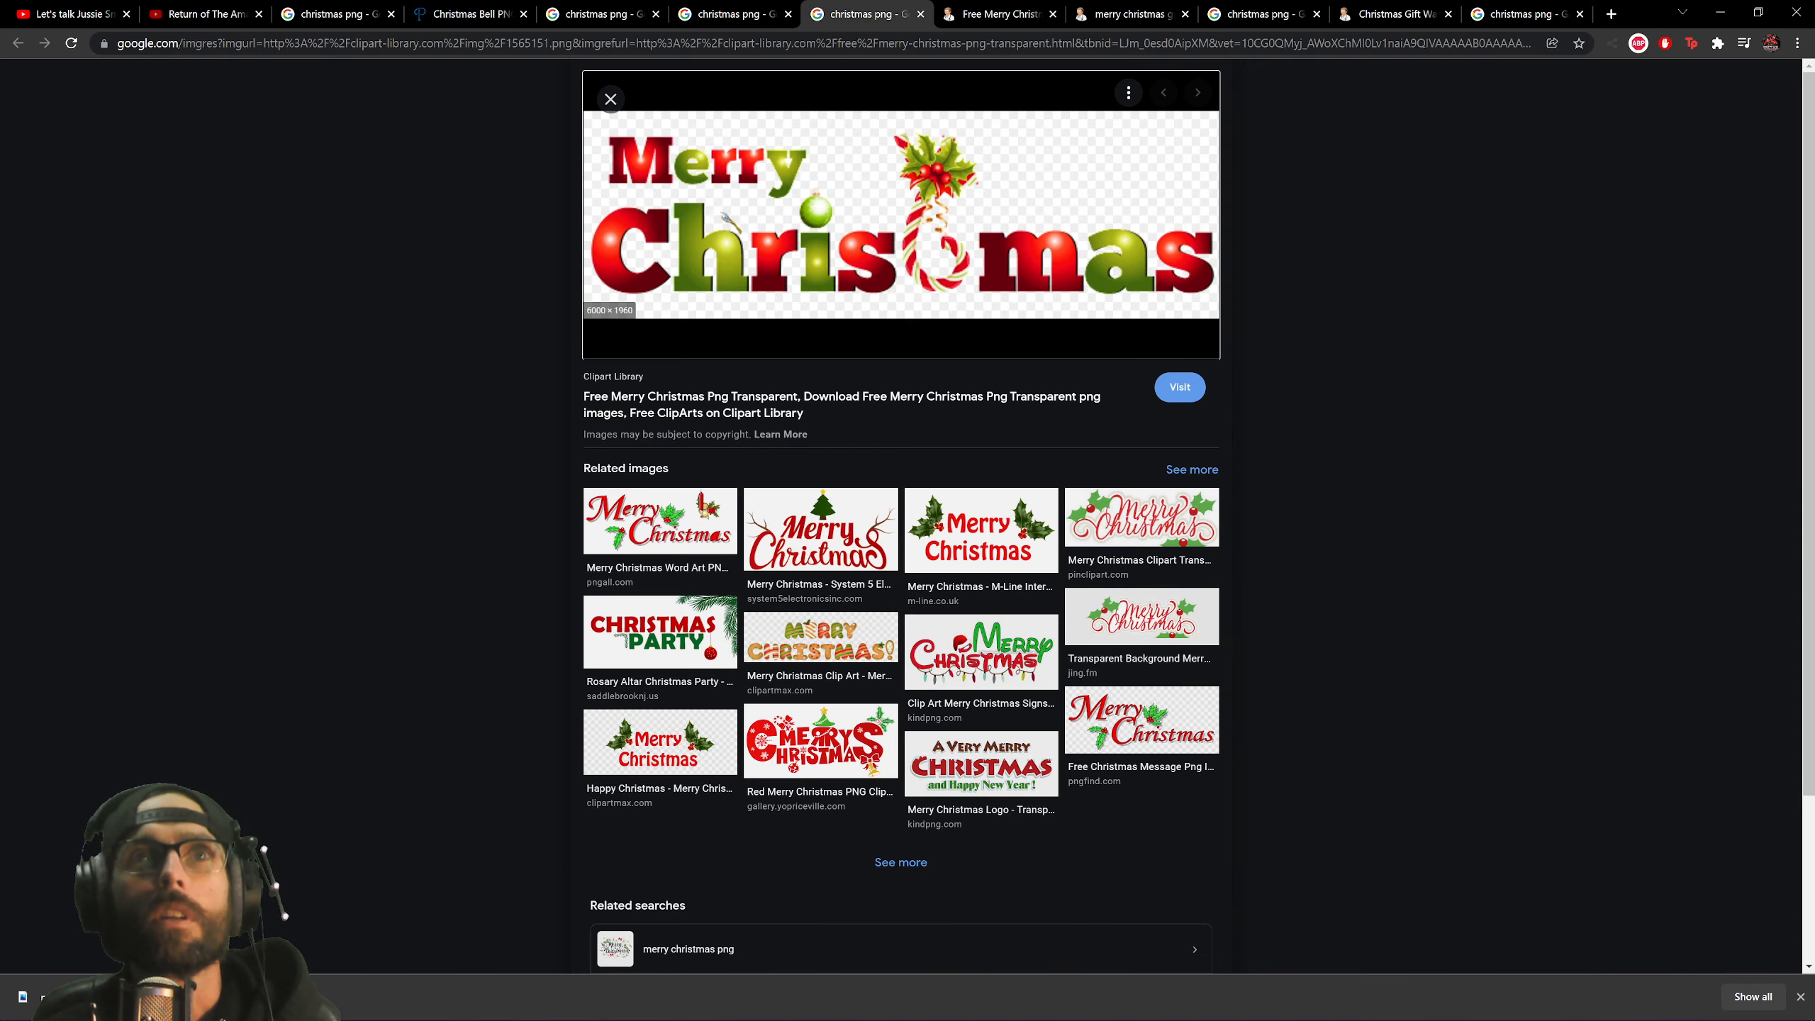
pyautogui.click(920, 13)
pyautogui.click(564, 21)
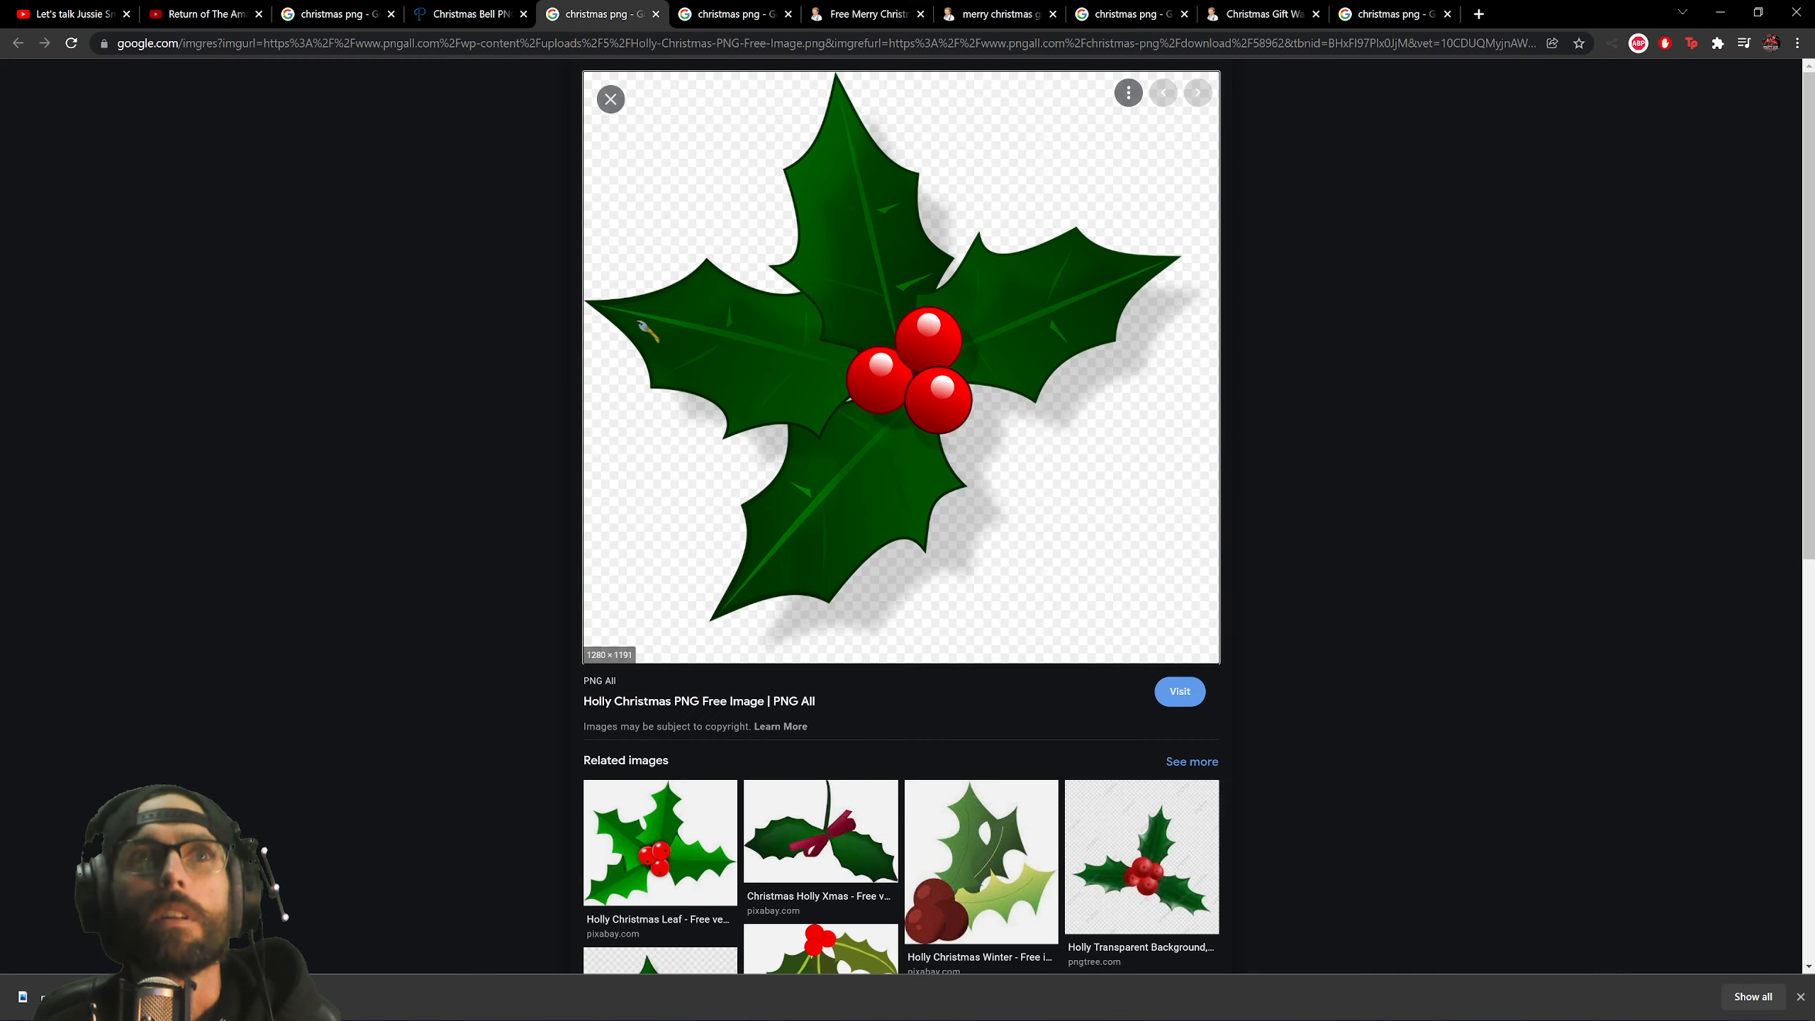
pyautogui.click(350, 14)
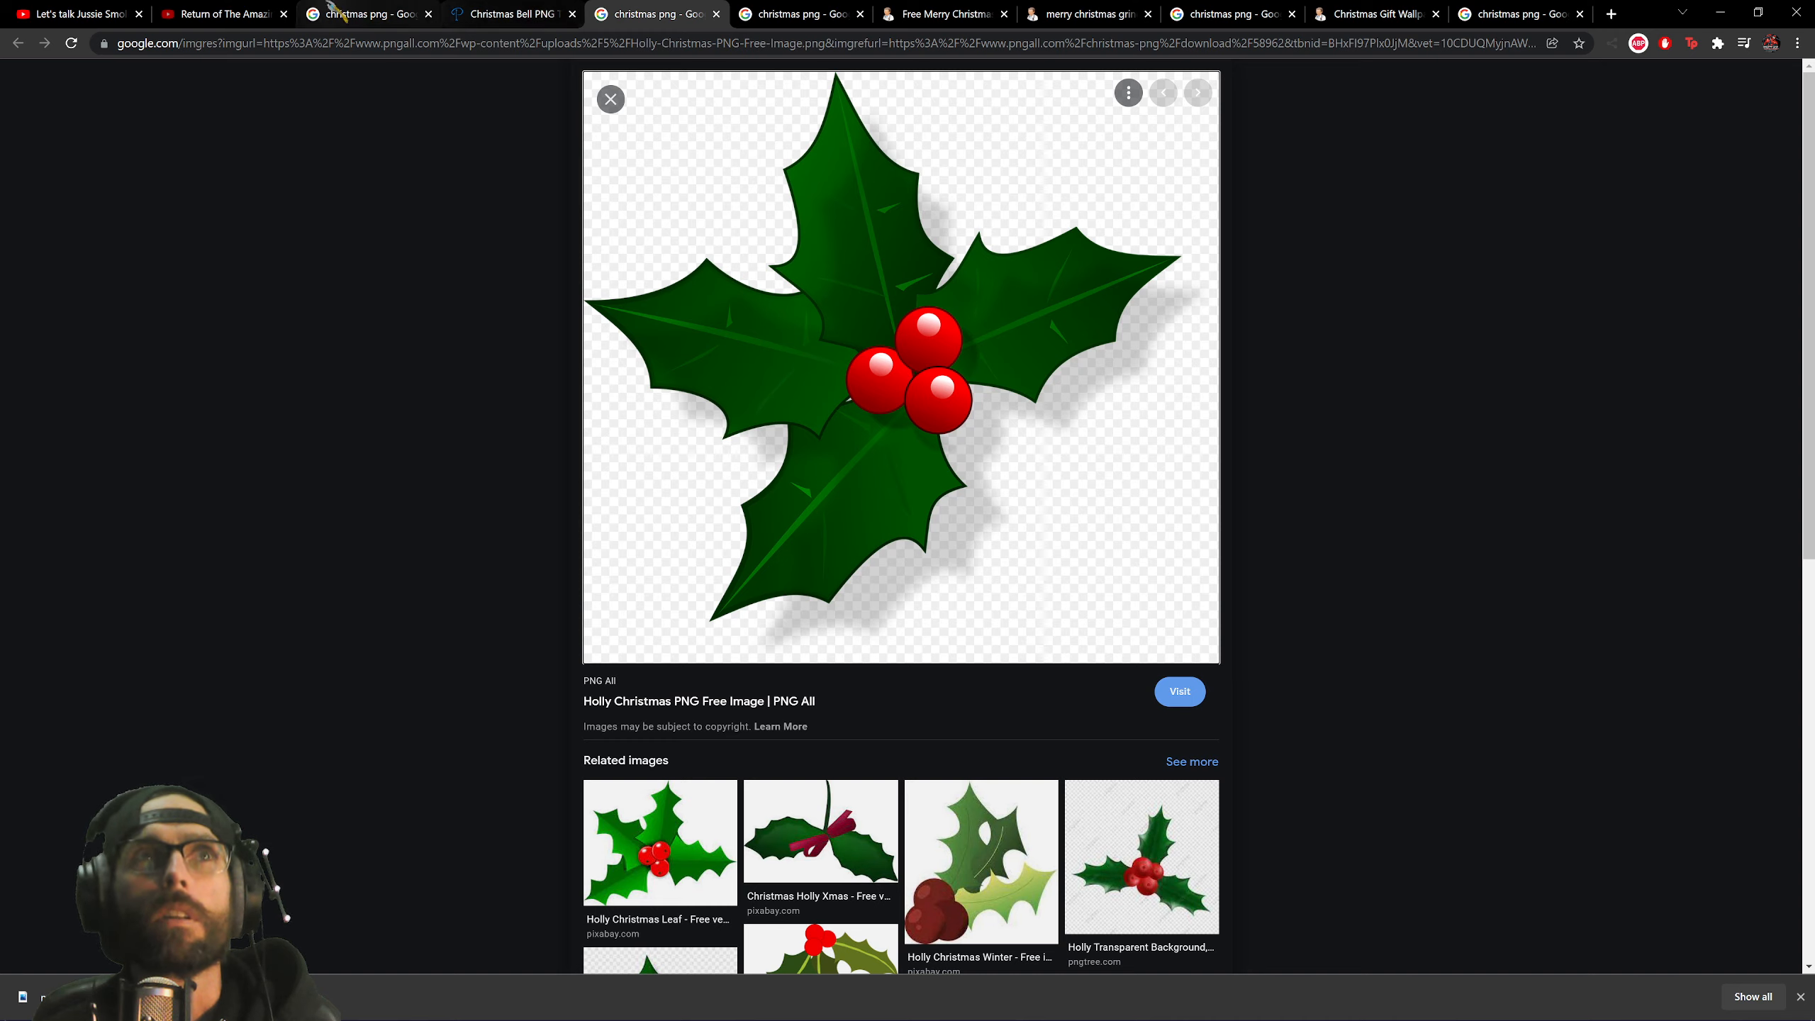
pyautogui.scroll(10, 376, 670)
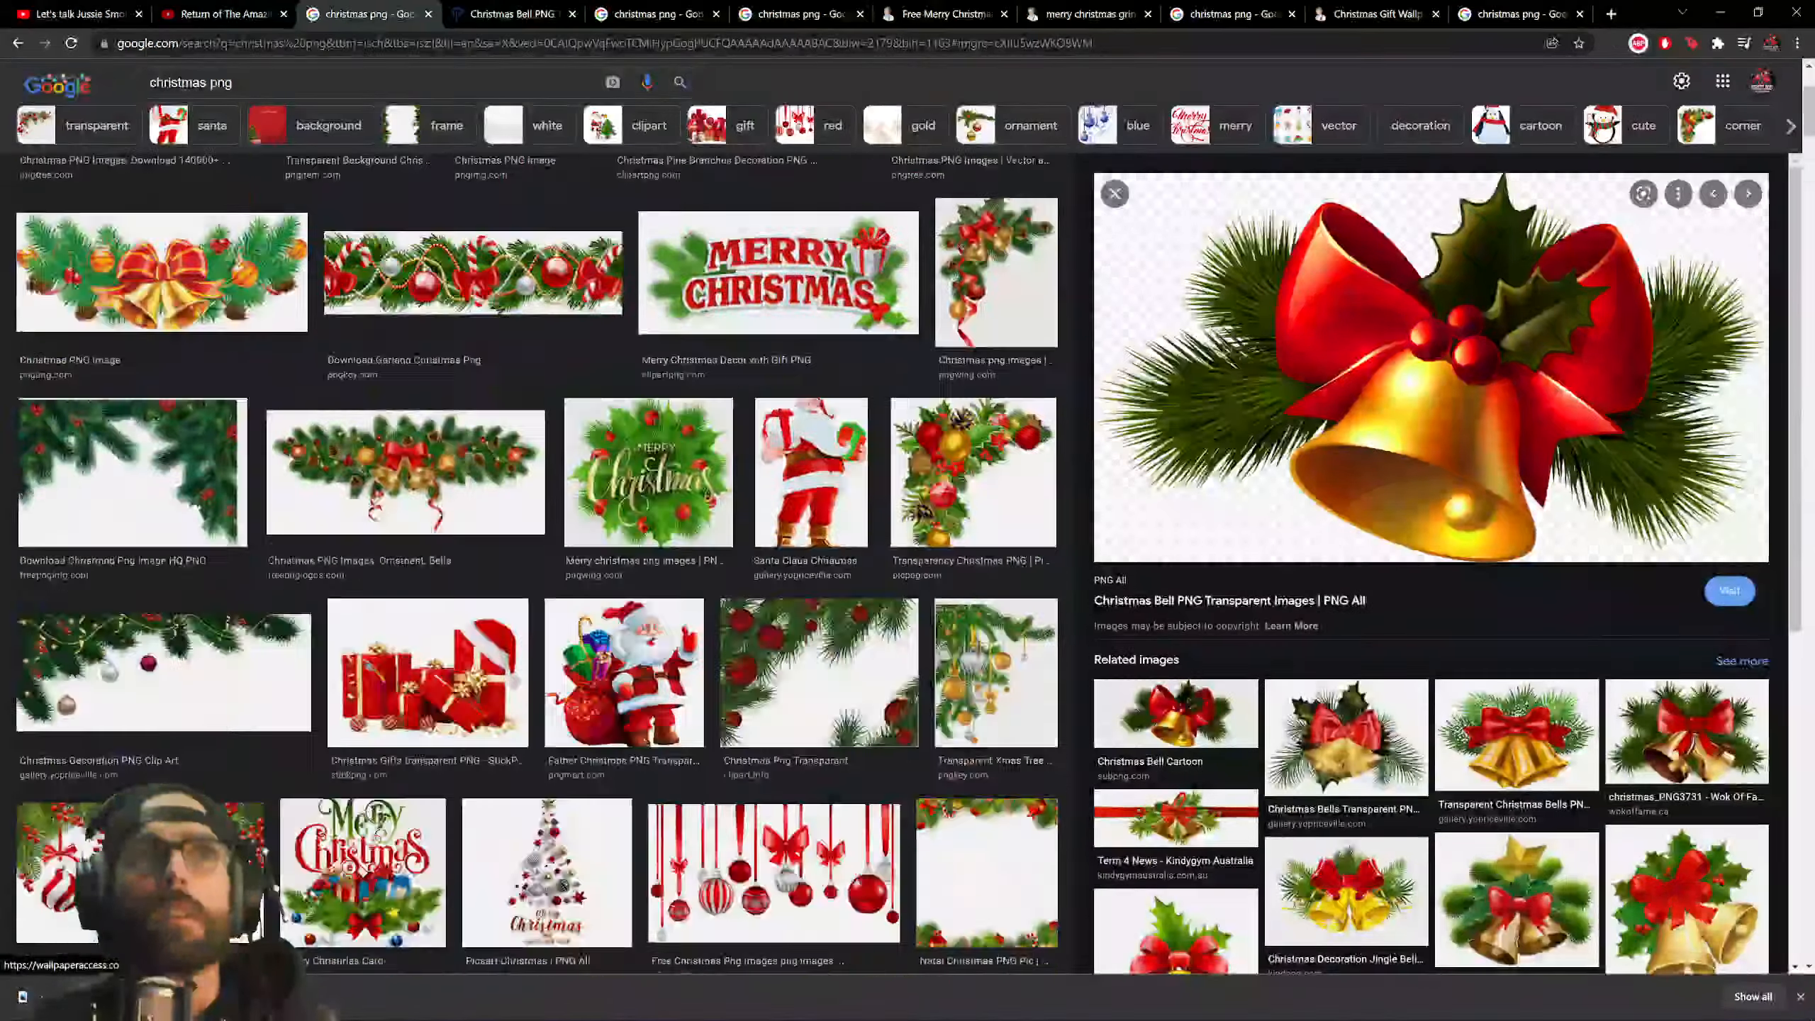
# Search Google Images for 'santas sleigh png', filter to Large size, and preview the freepnglogos sleigh.
pyautogui.doubleClick(178, 94)
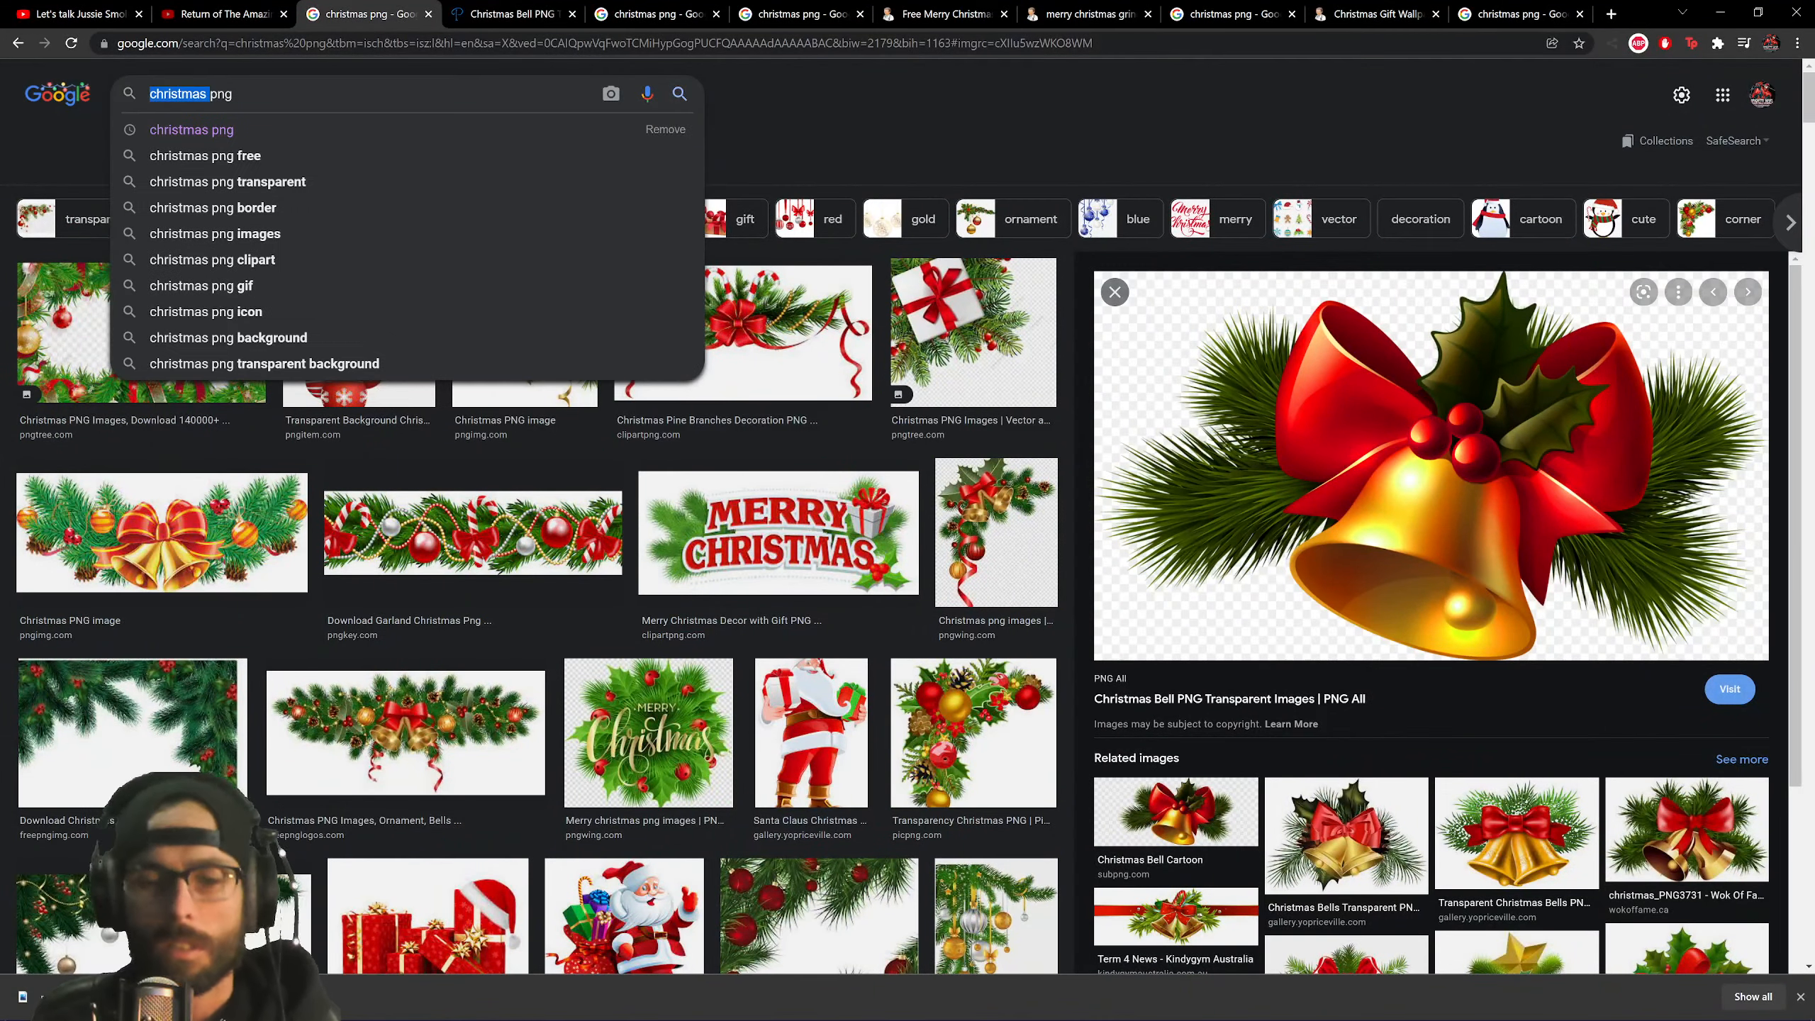
pyautogui.write('santas s')
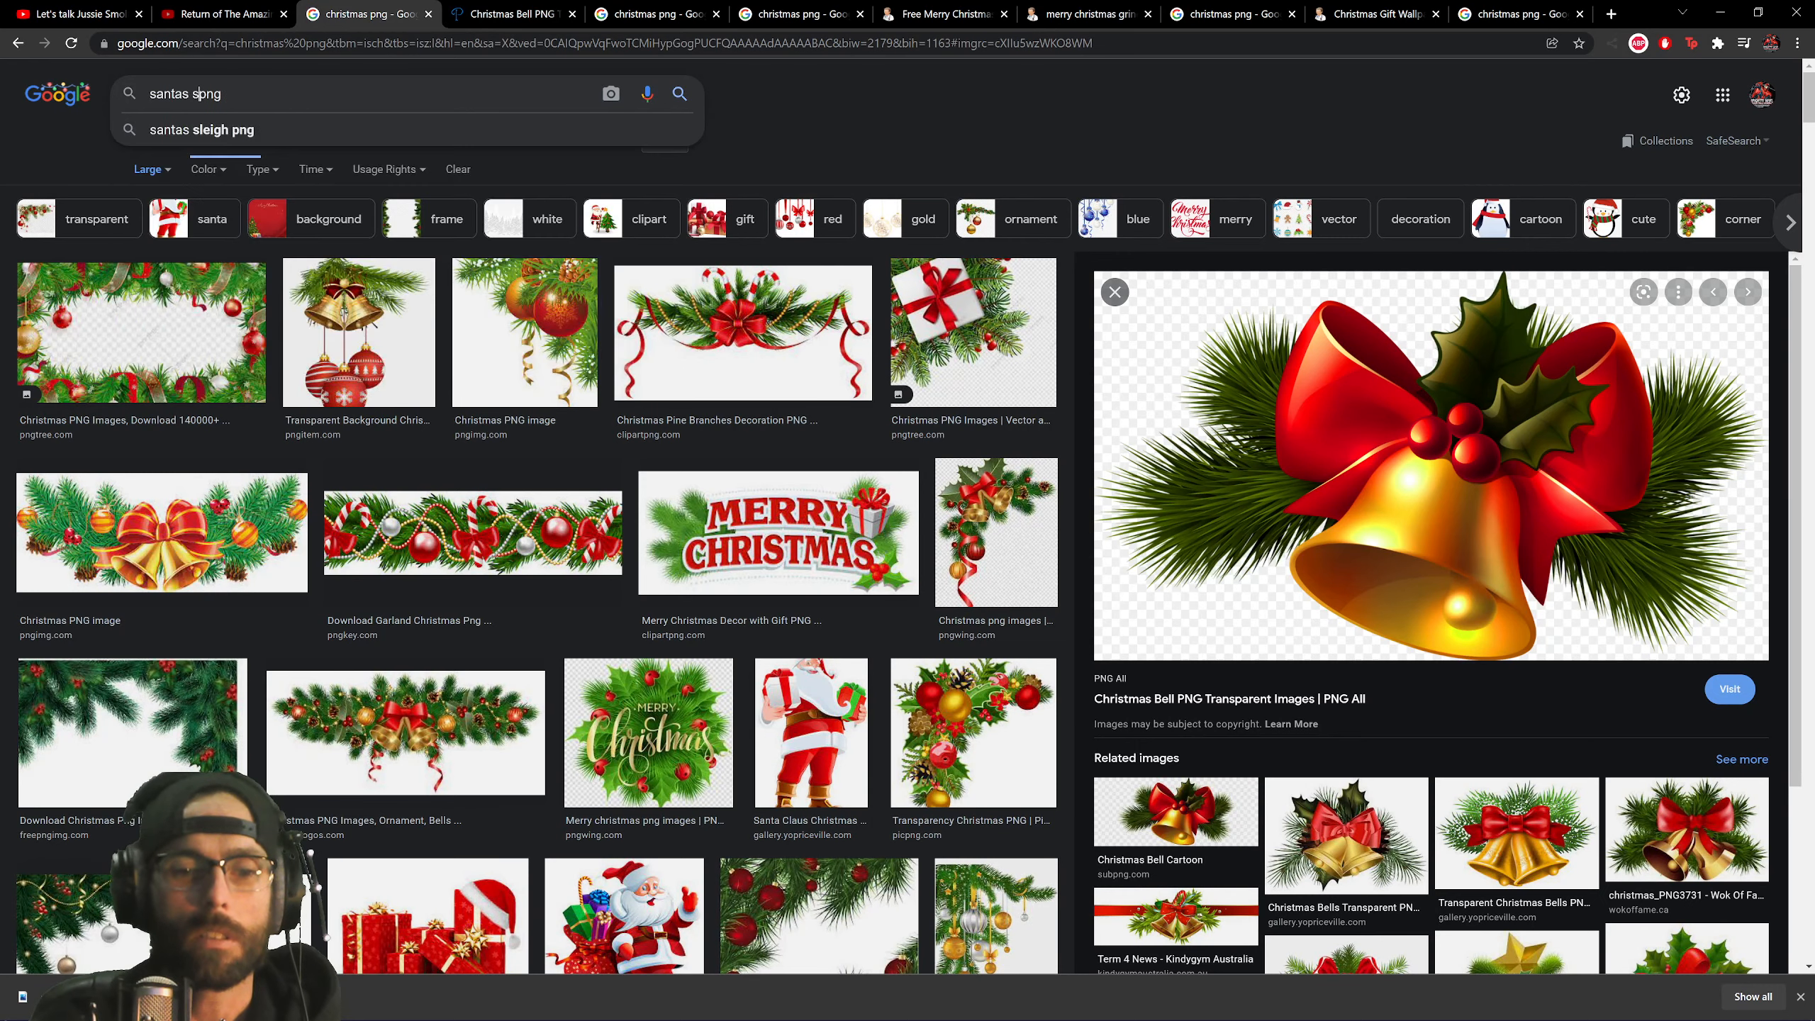
pyautogui.write('leigh')
pyautogui.press('Return')
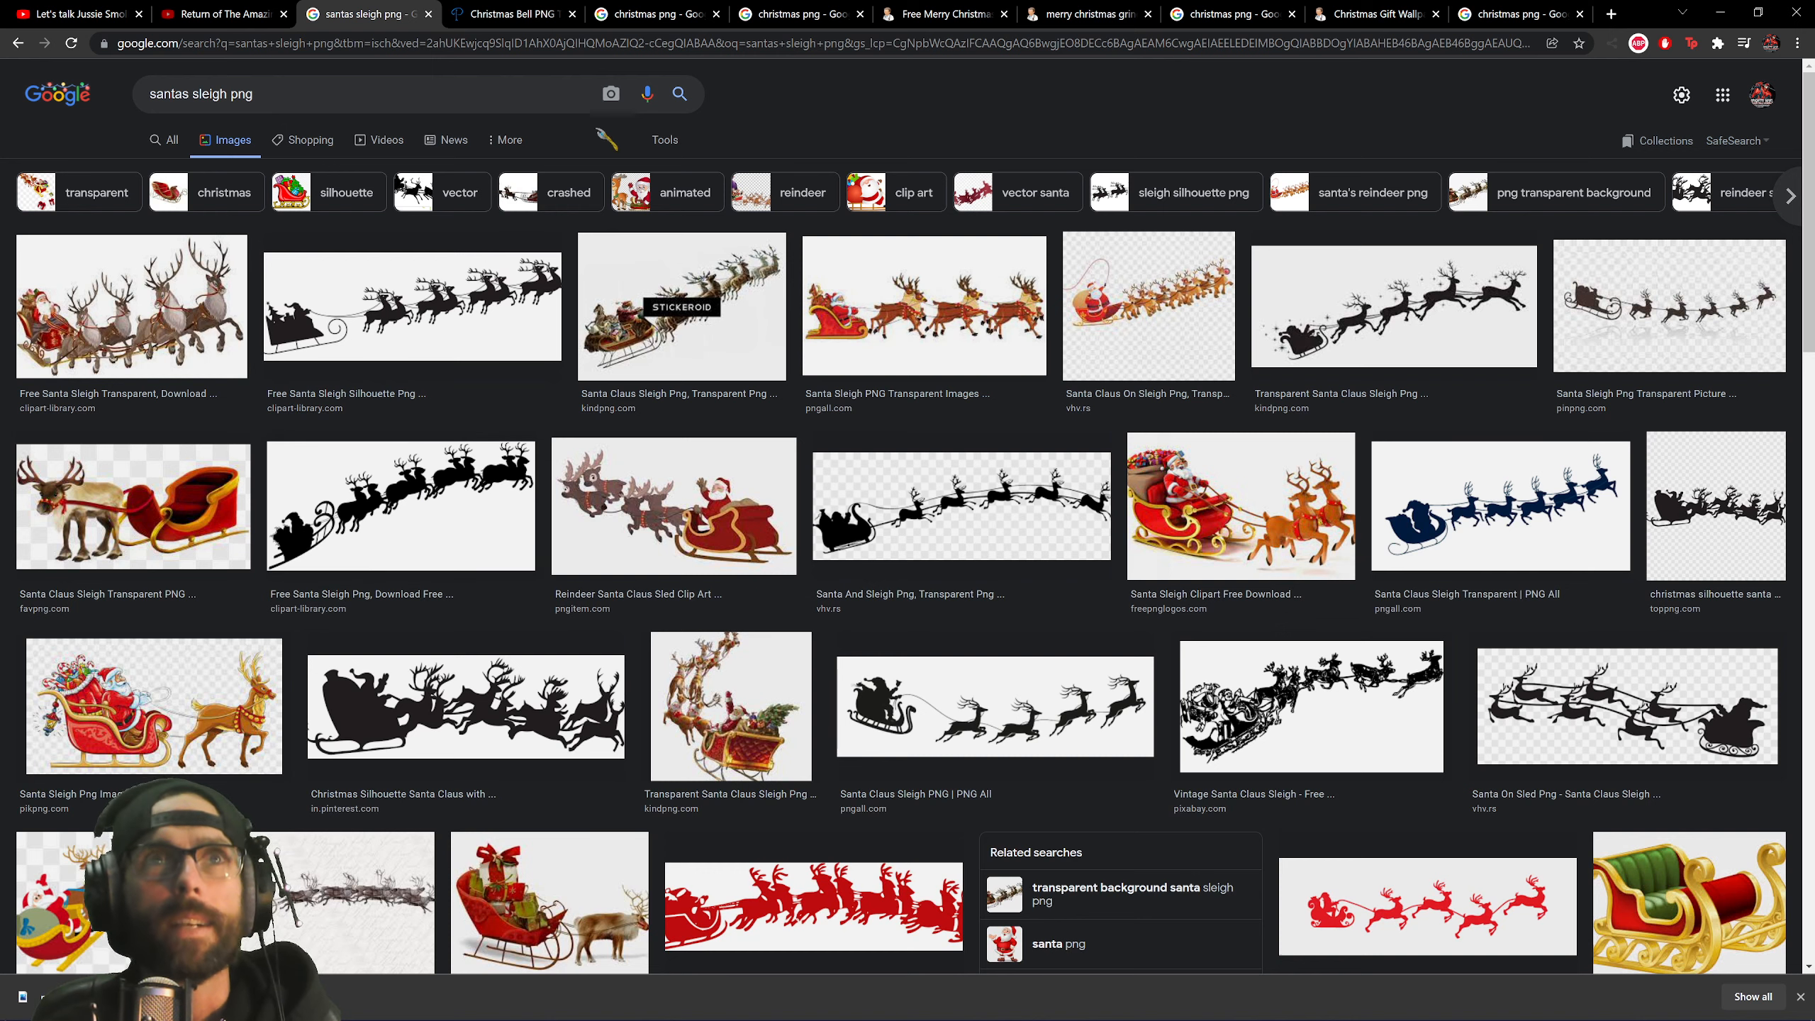
pyautogui.click(664, 140)
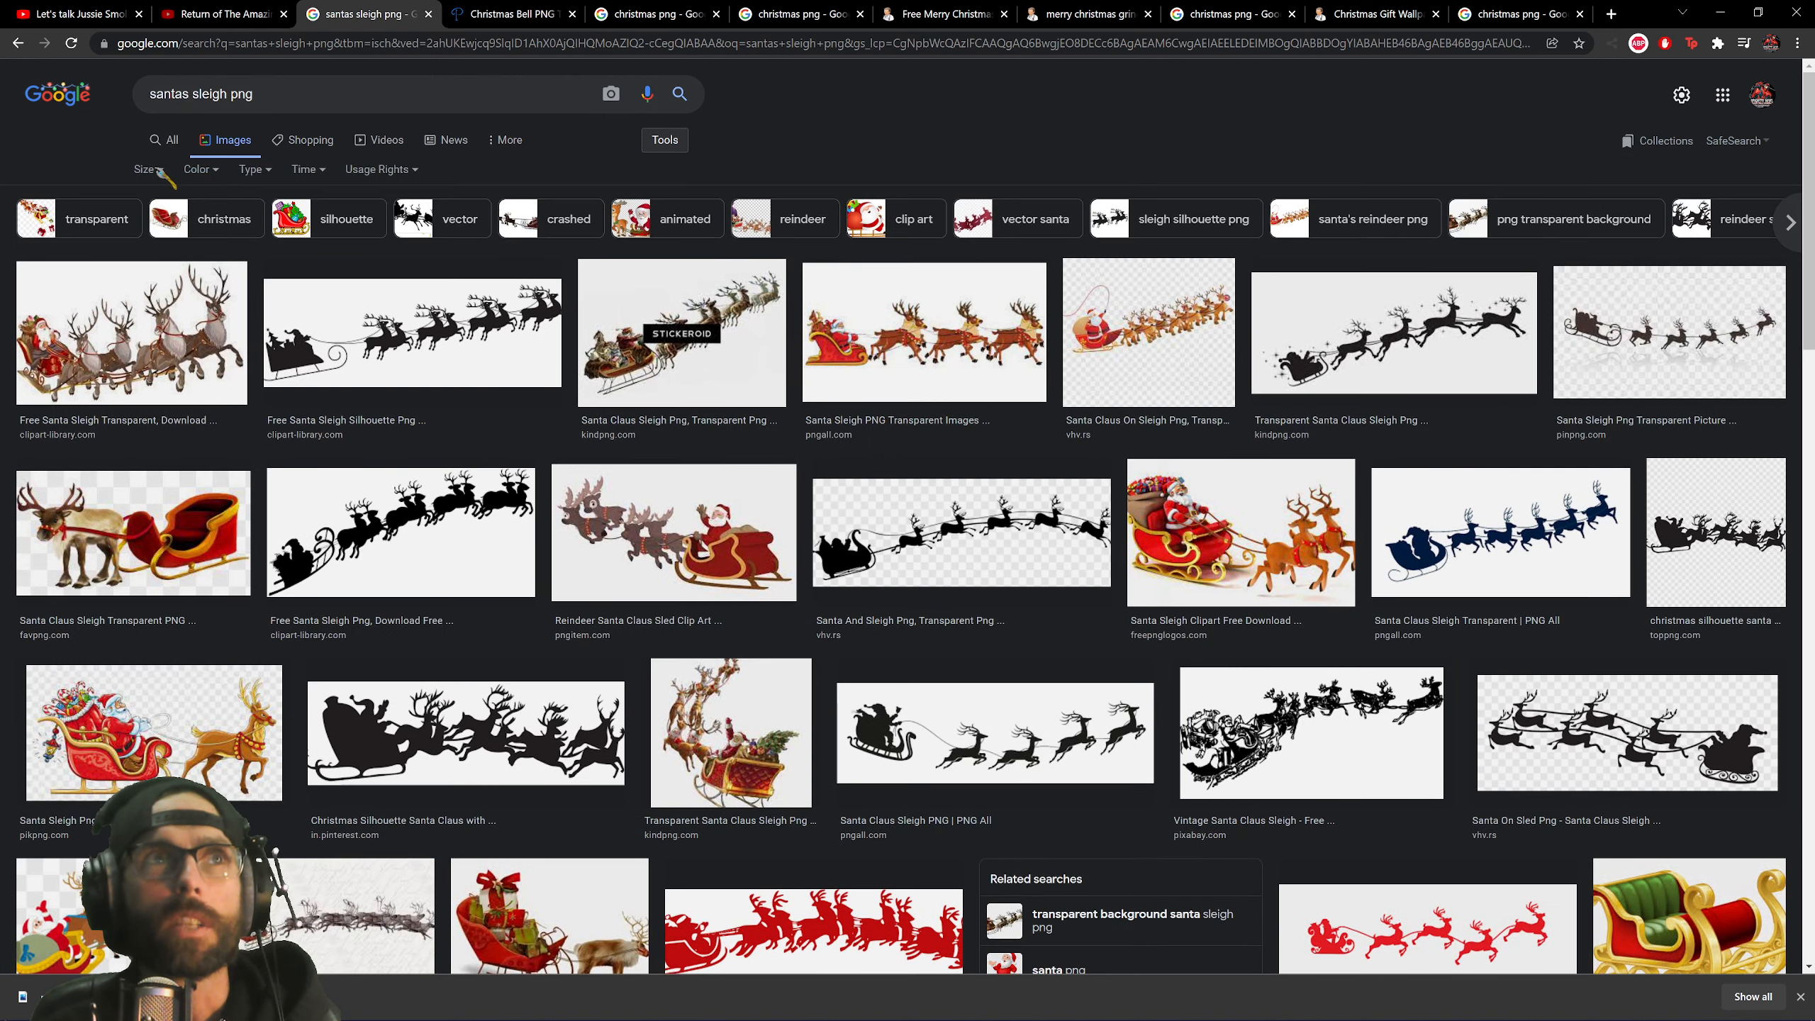
pyautogui.click(158, 170)
pyautogui.click(153, 225)
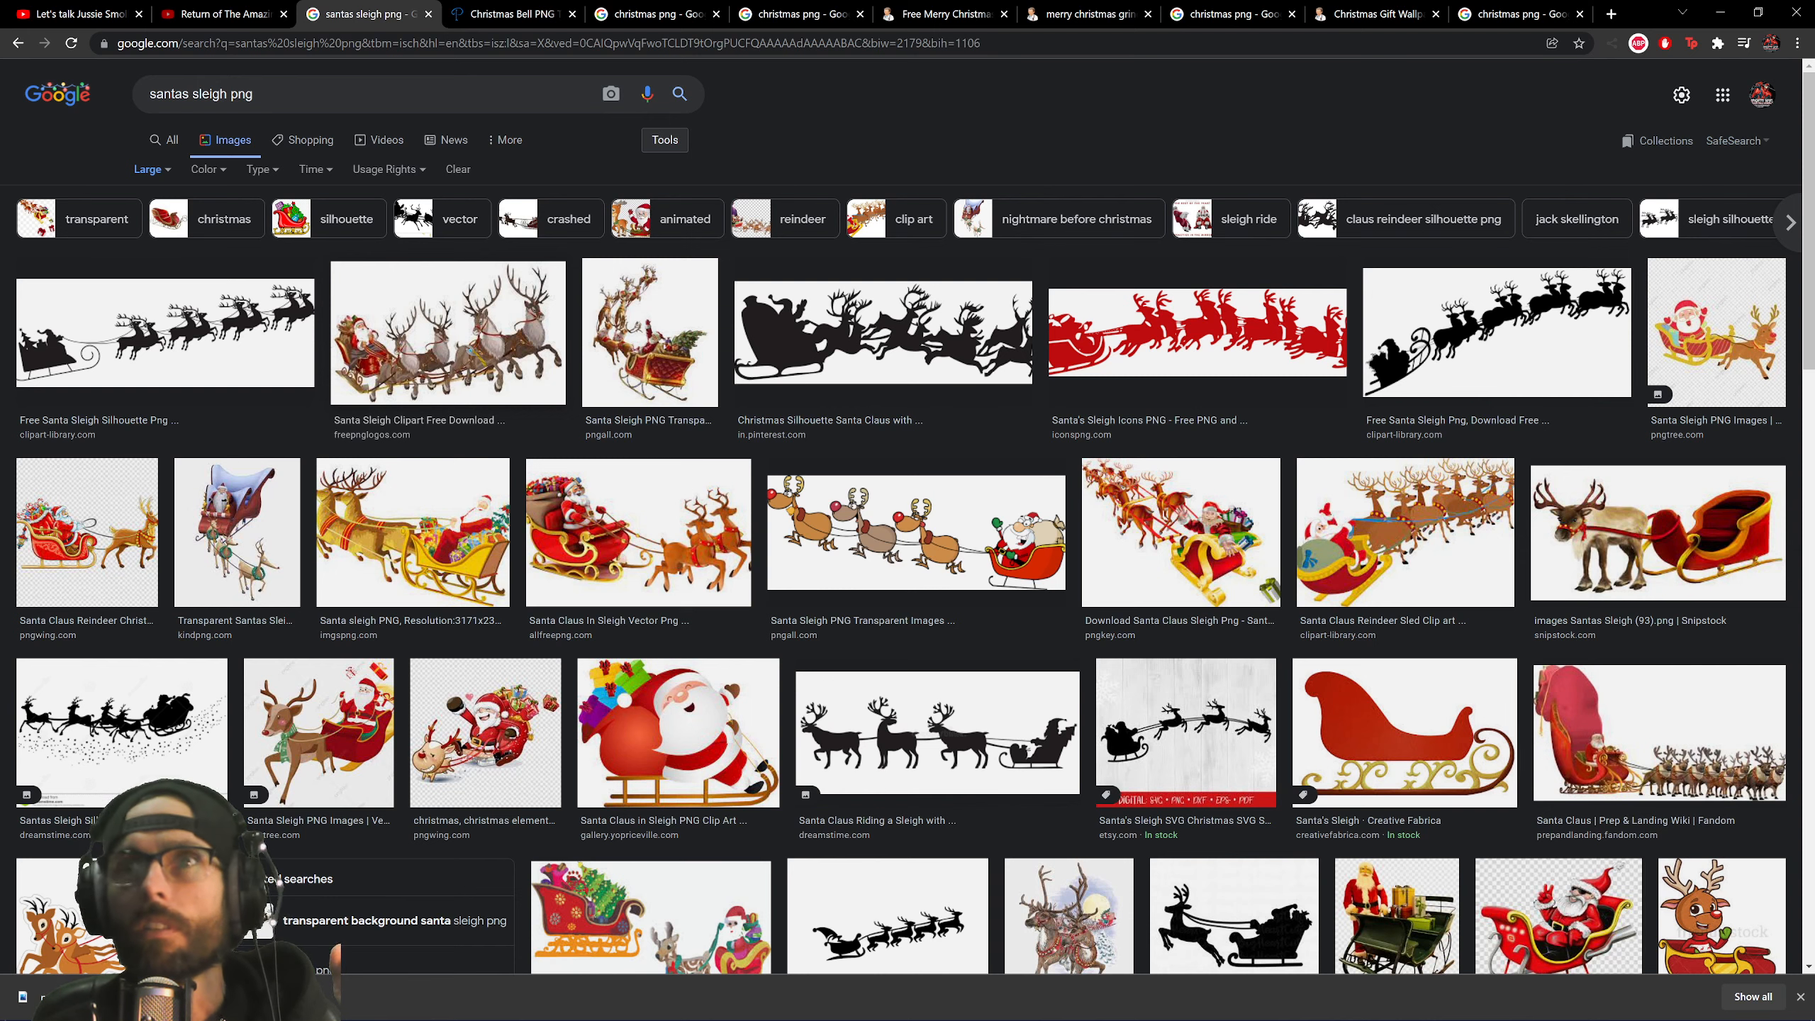
pyautogui.click(448, 333)
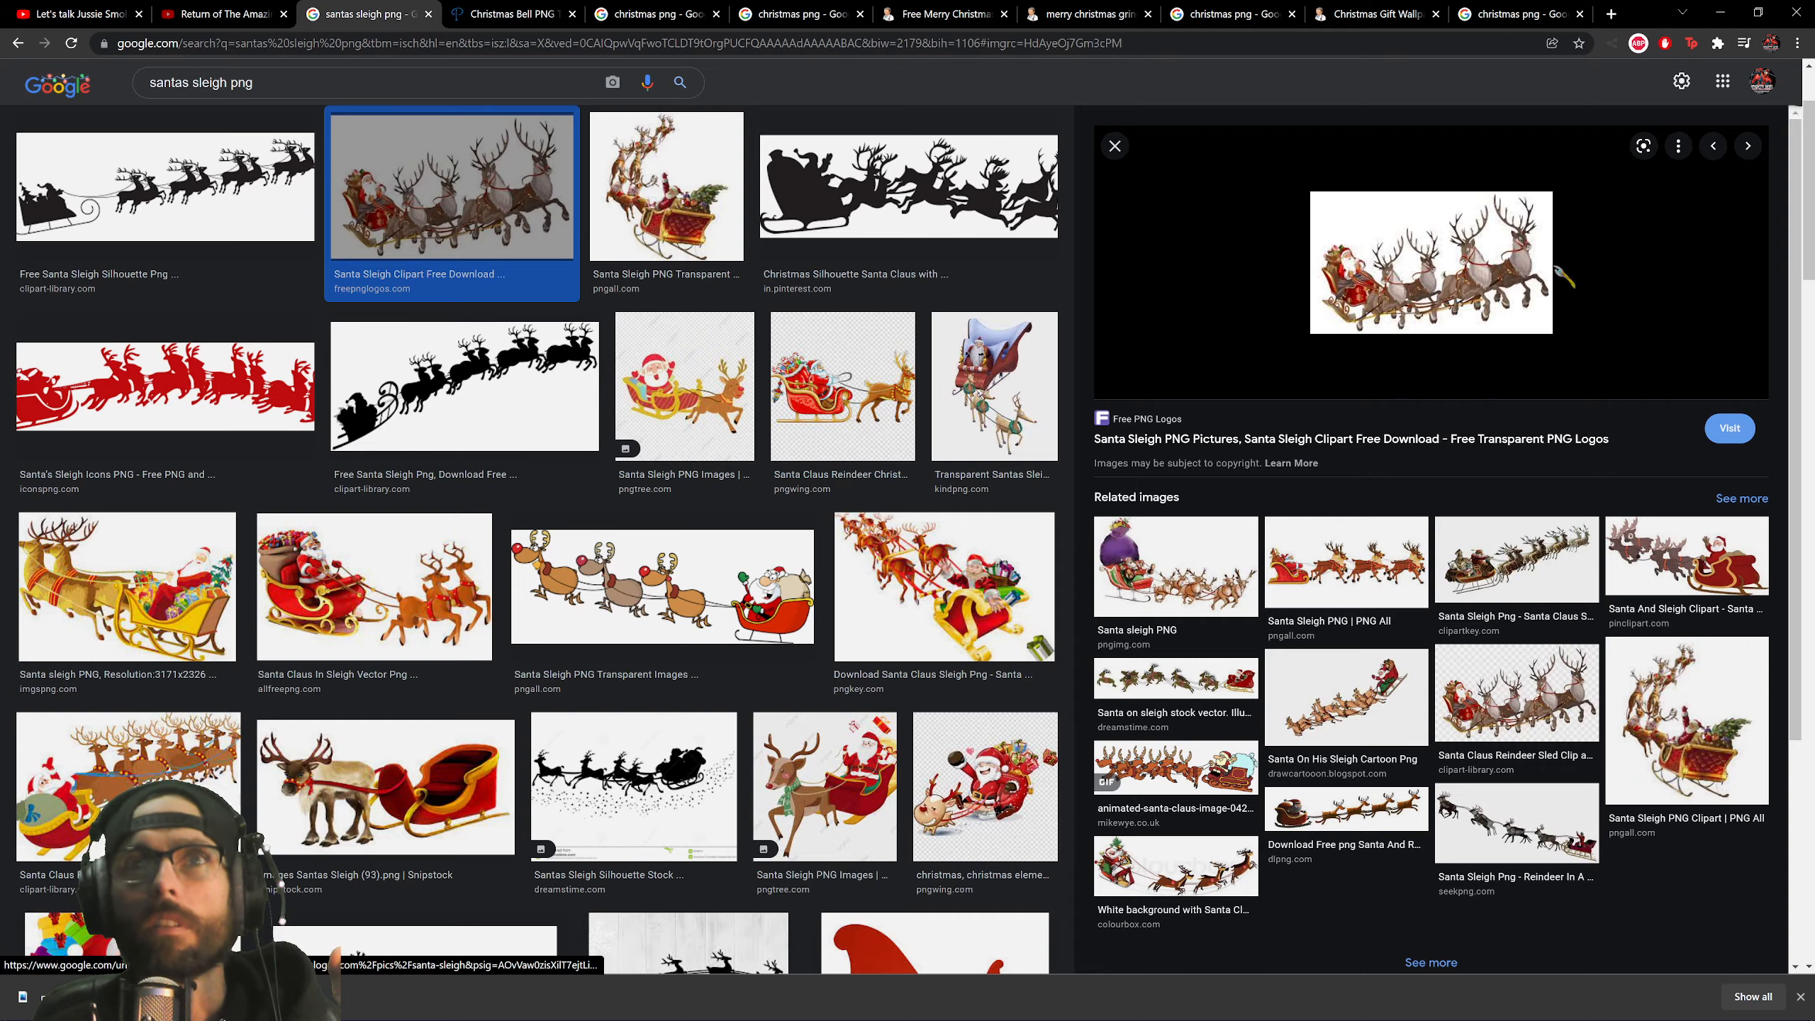
# Download the 6327x3729 HD santa sleigh PNG from freepnglogos.com and show it in its folder.
pyautogui.click(1491, 350)
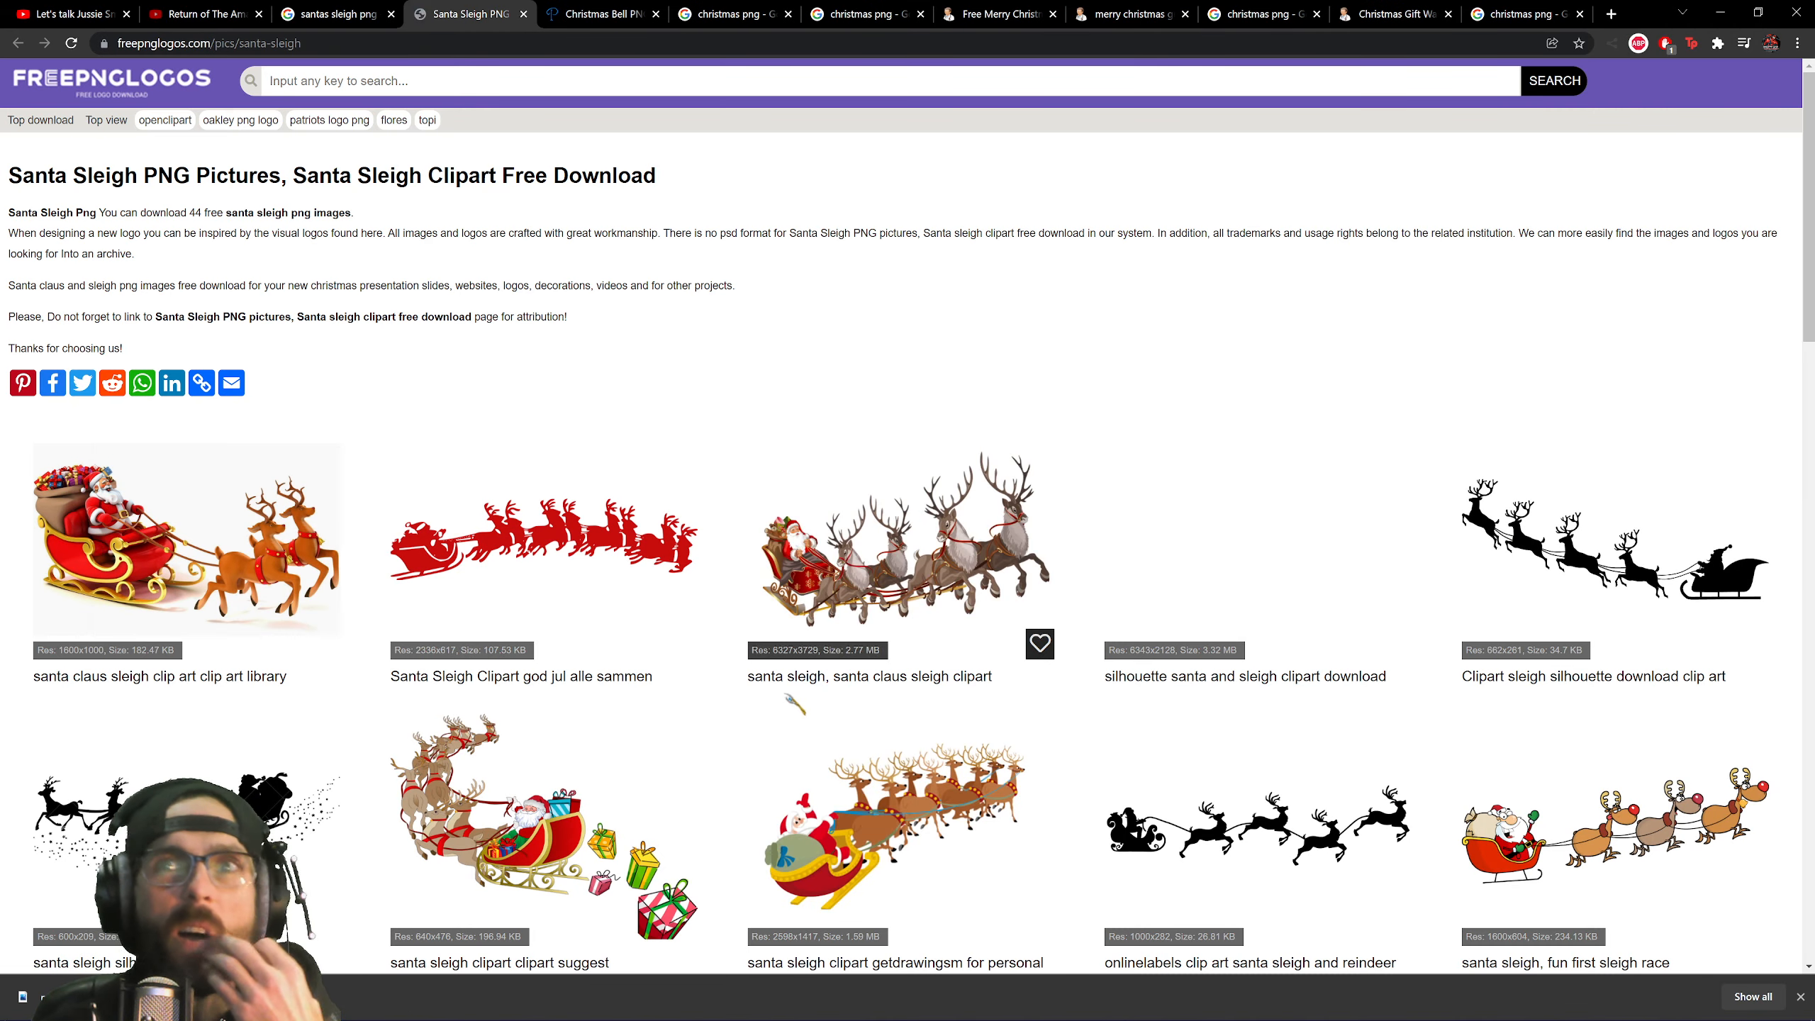
pyautogui.click(868, 676)
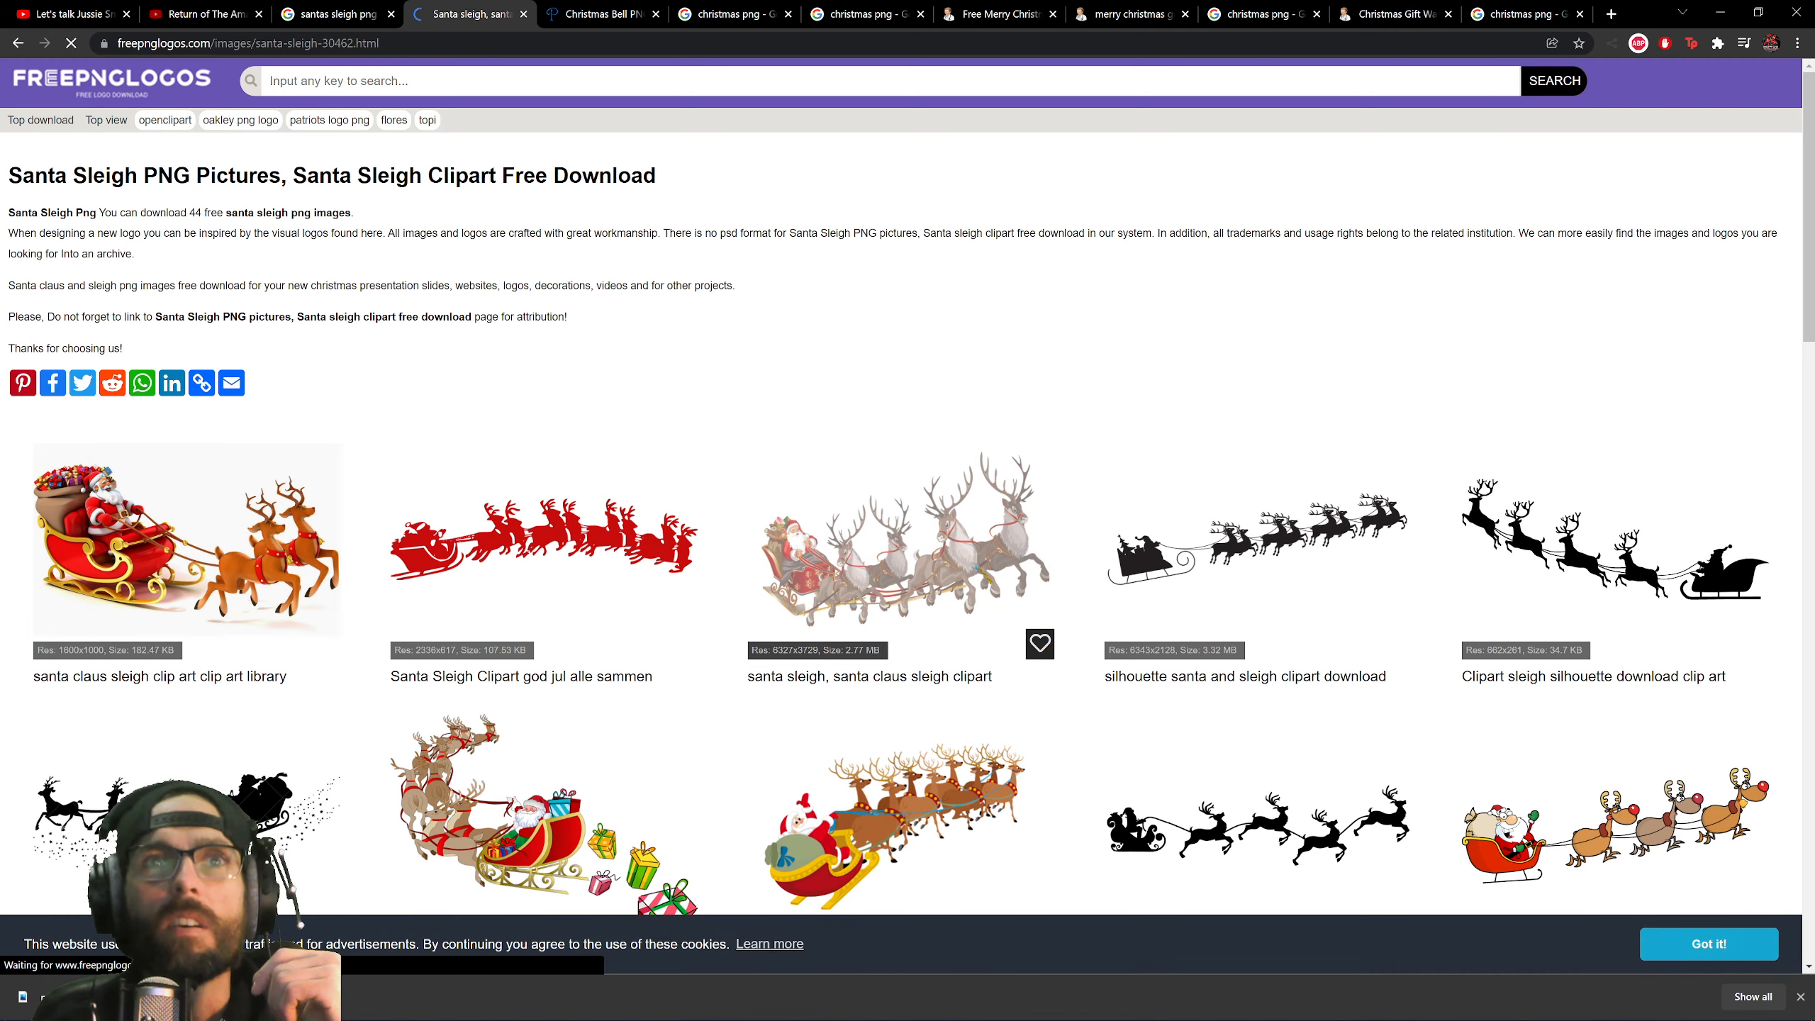
pyautogui.scroll(-3, 425, 522)
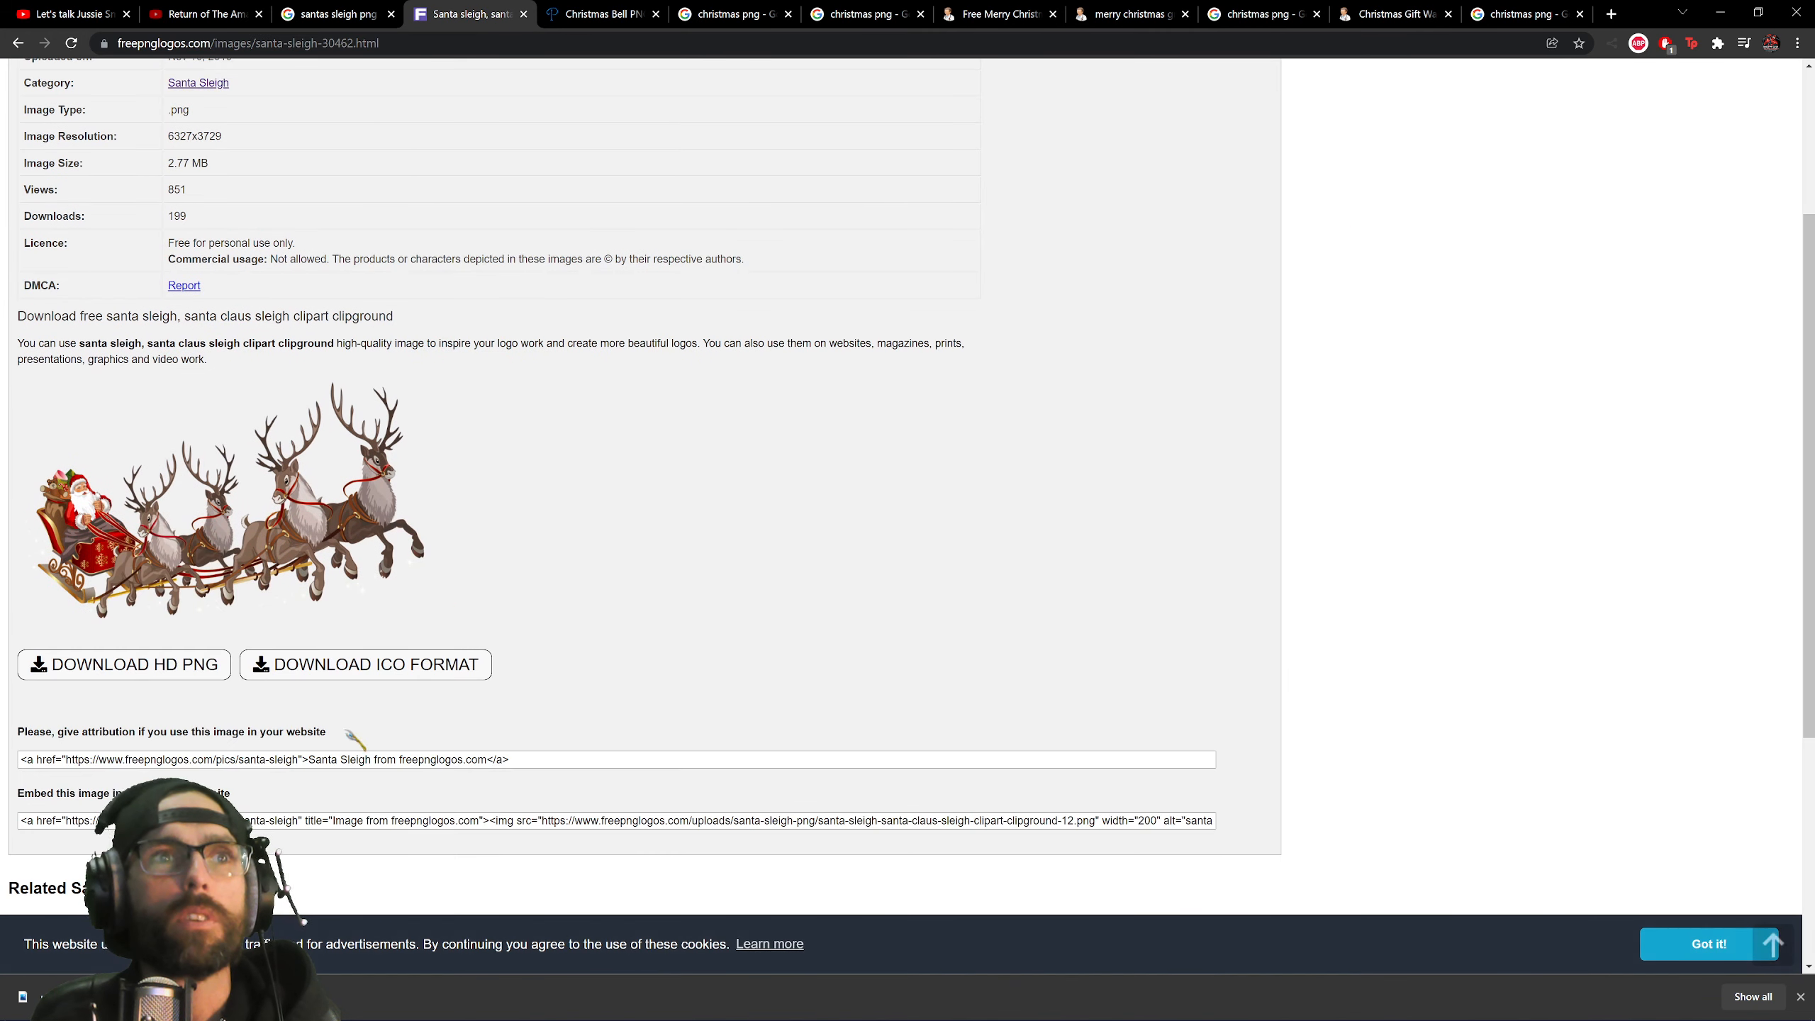
pyautogui.click(141, 679)
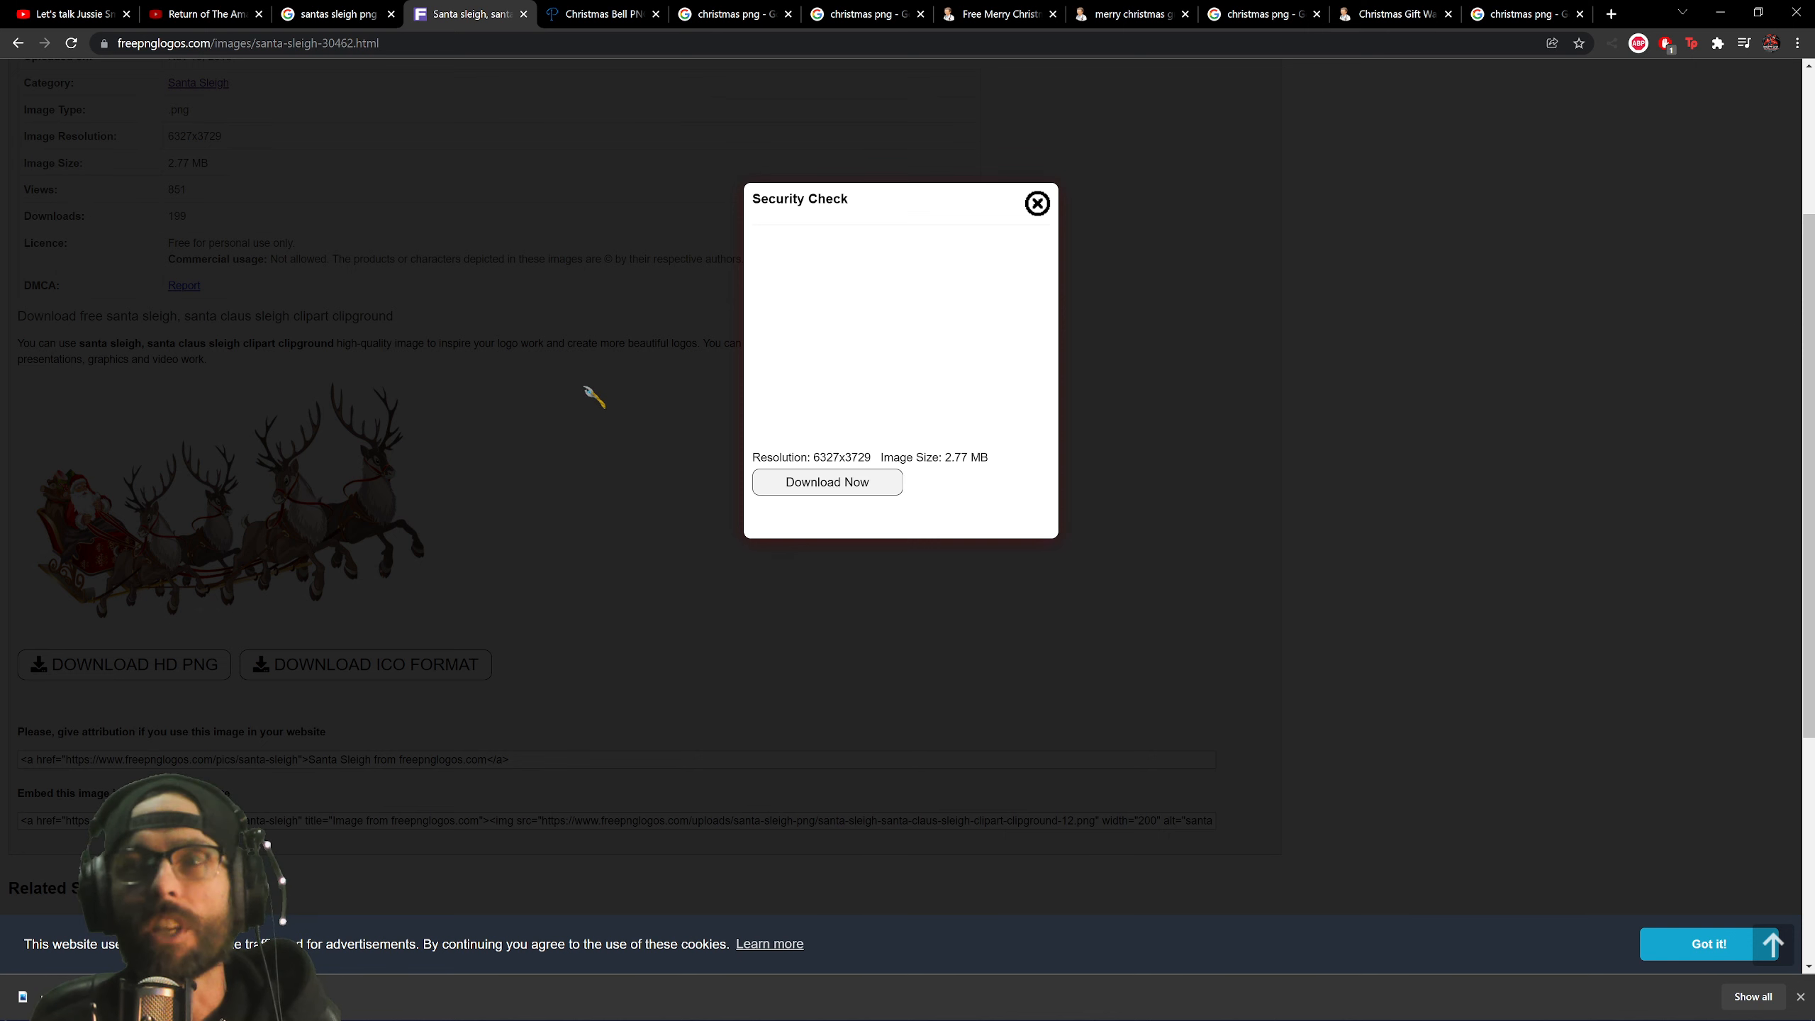
pyautogui.click(854, 485)
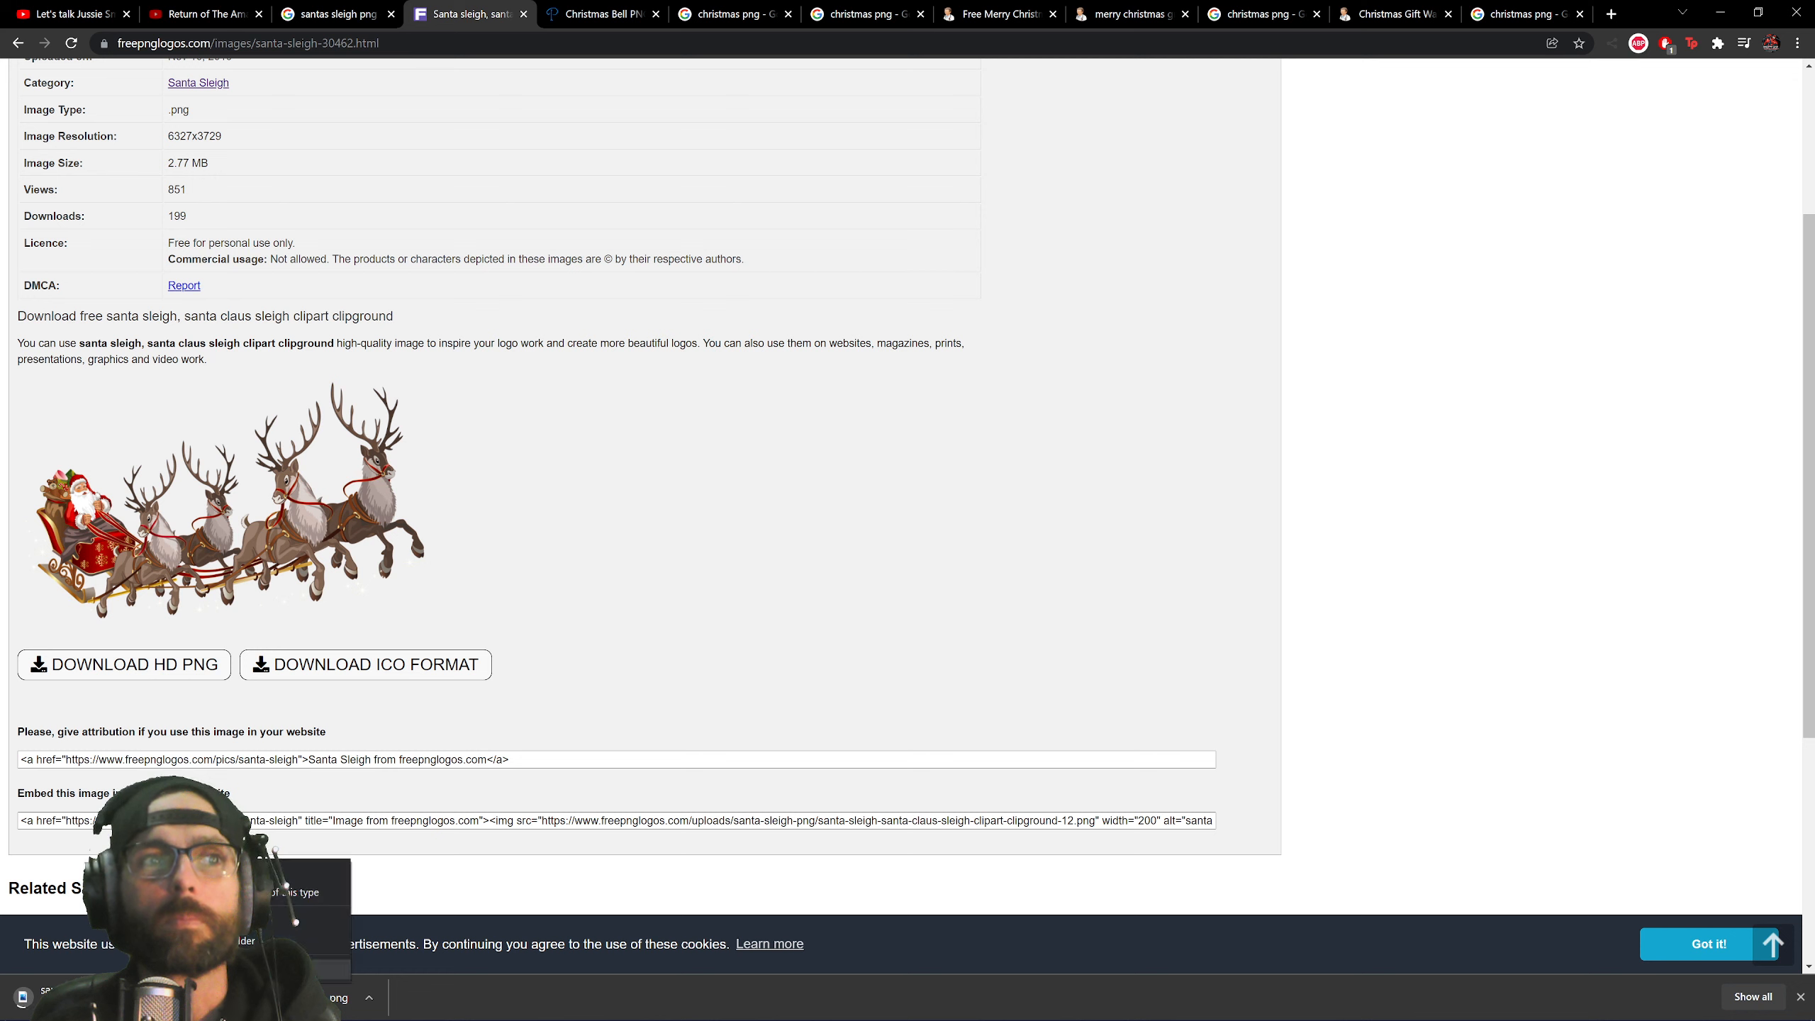
pyautogui.click(243, 940)
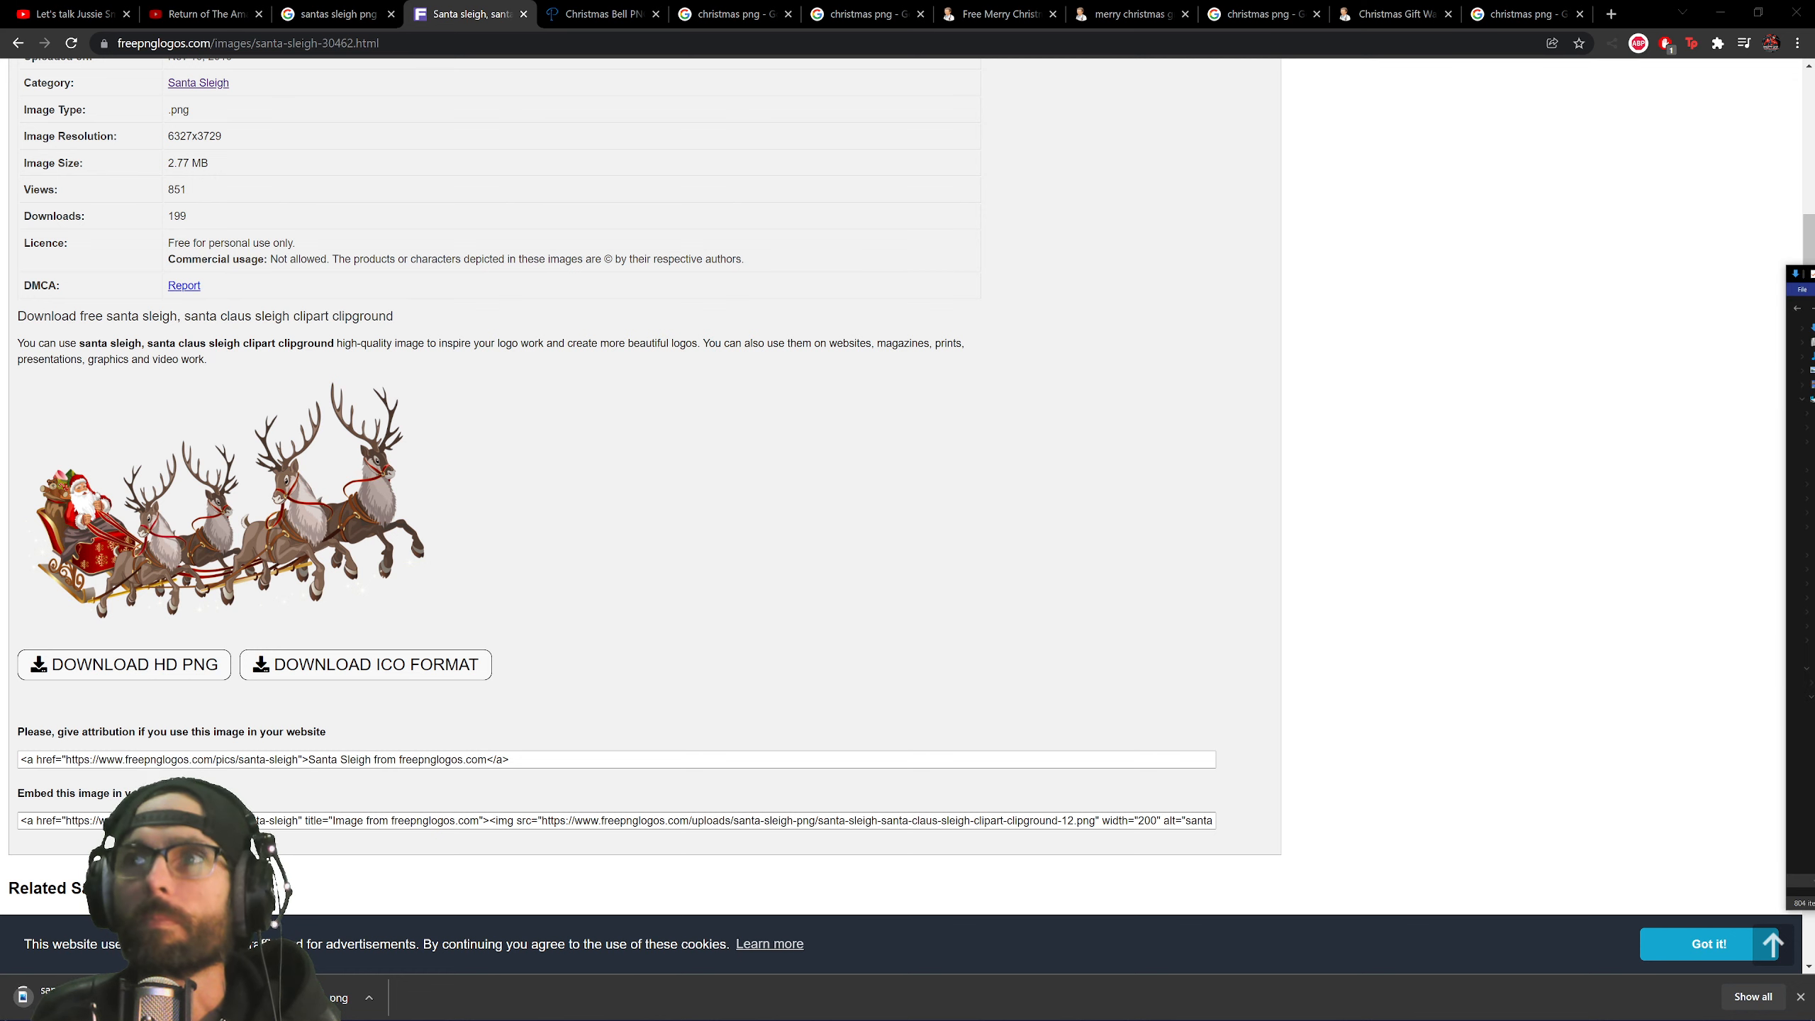
pyautogui.moveTo(505, 1018)
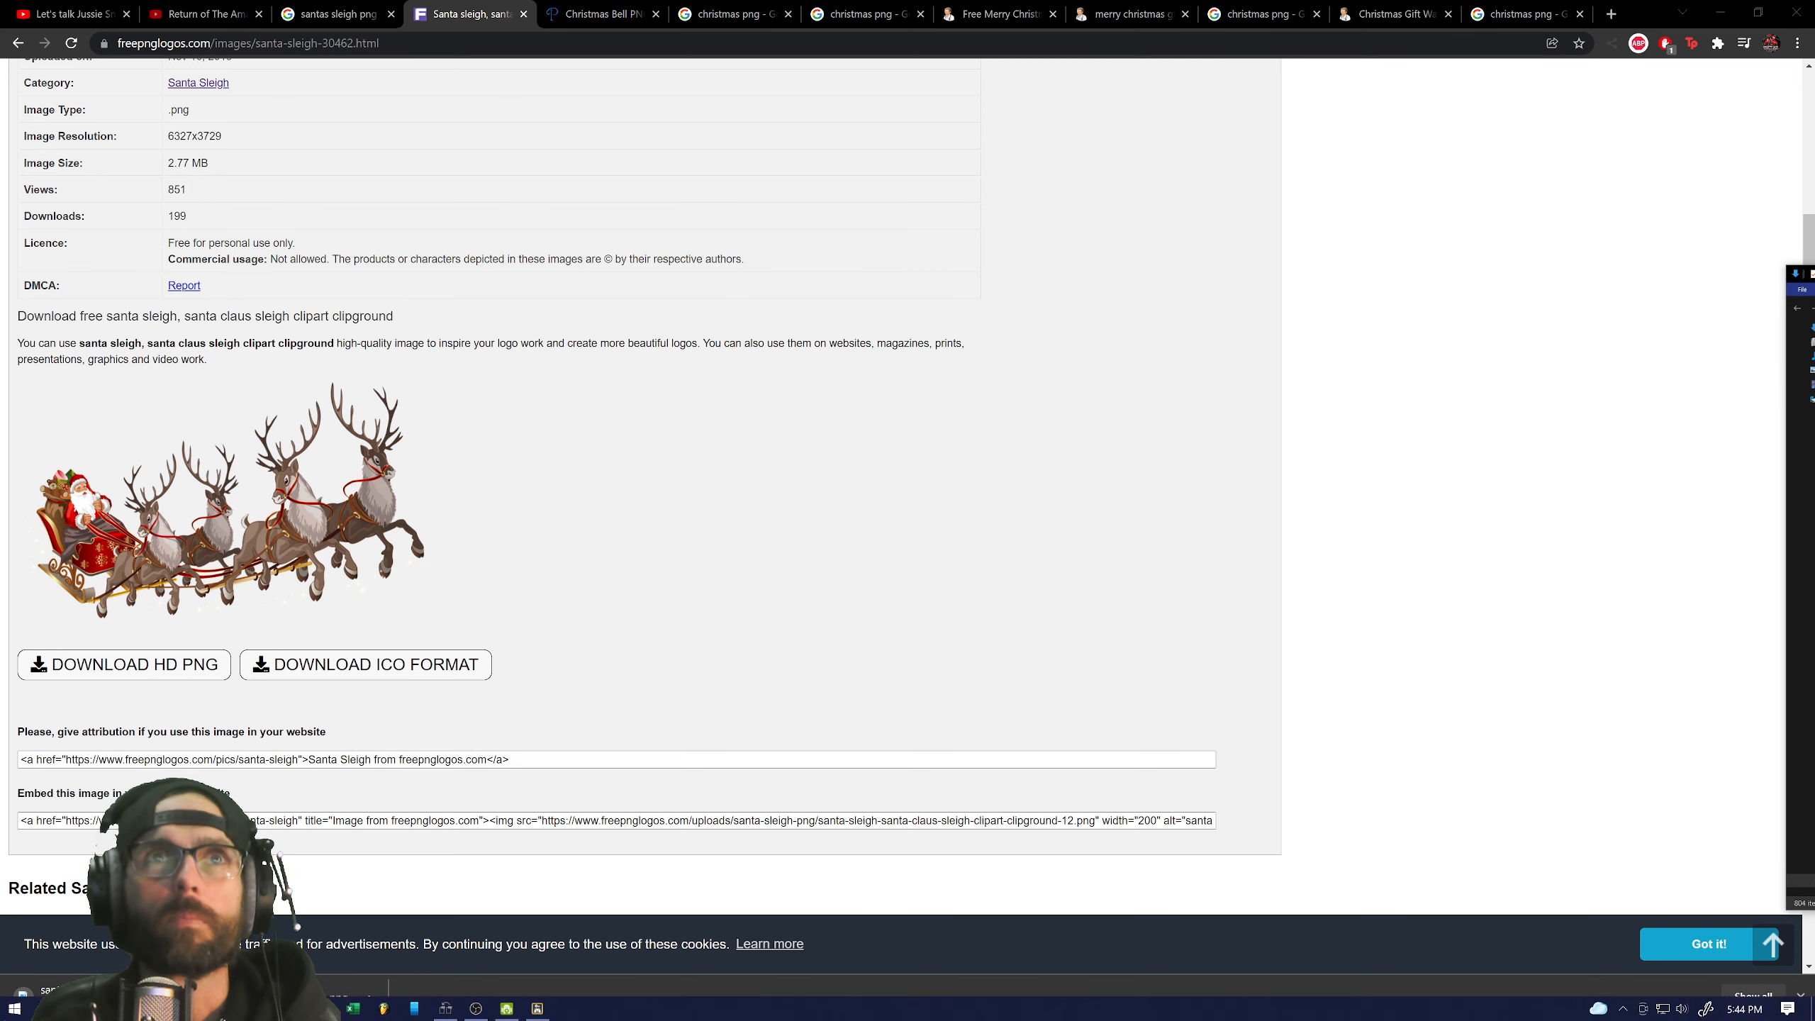
# Close the leftover Christmas image tabs, including the Christmas Bell tab.
pyautogui.click(788, 14)
pyautogui.click(788, 14)
pyautogui.click(789, 14)
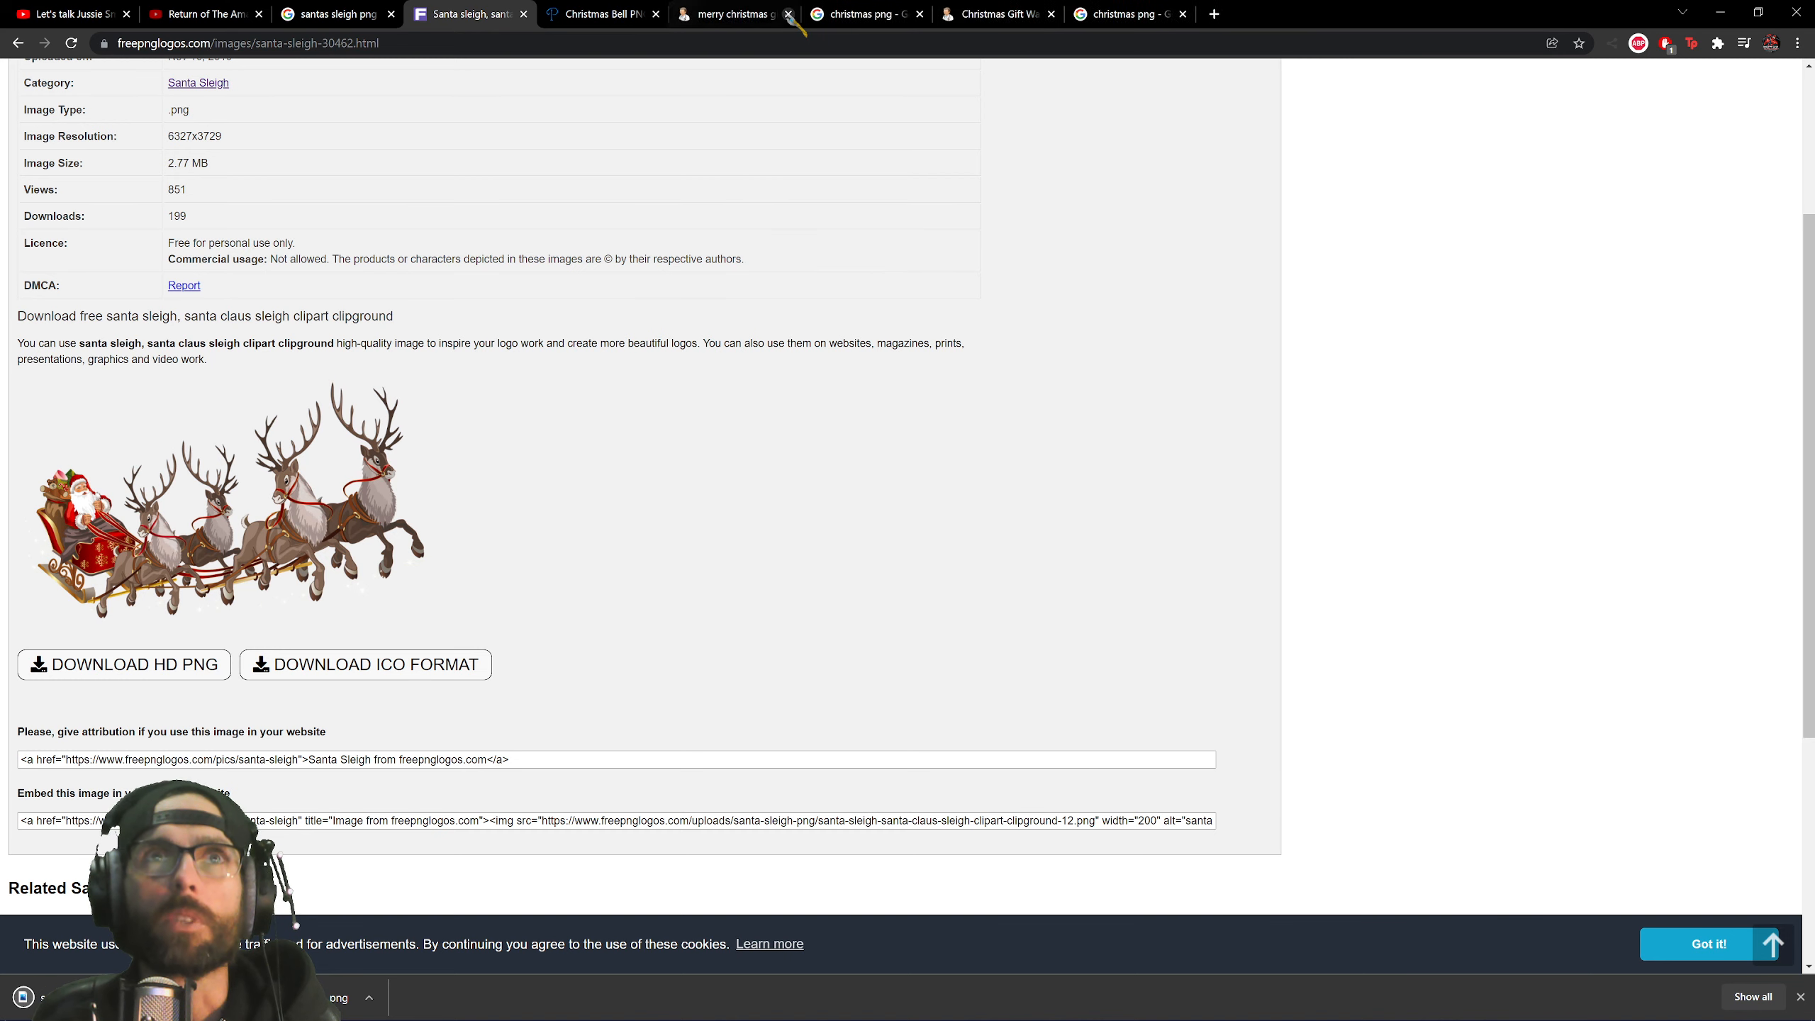
pyautogui.click(788, 13)
pyautogui.click(789, 13)
pyautogui.click(788, 13)
pyautogui.click(788, 13)
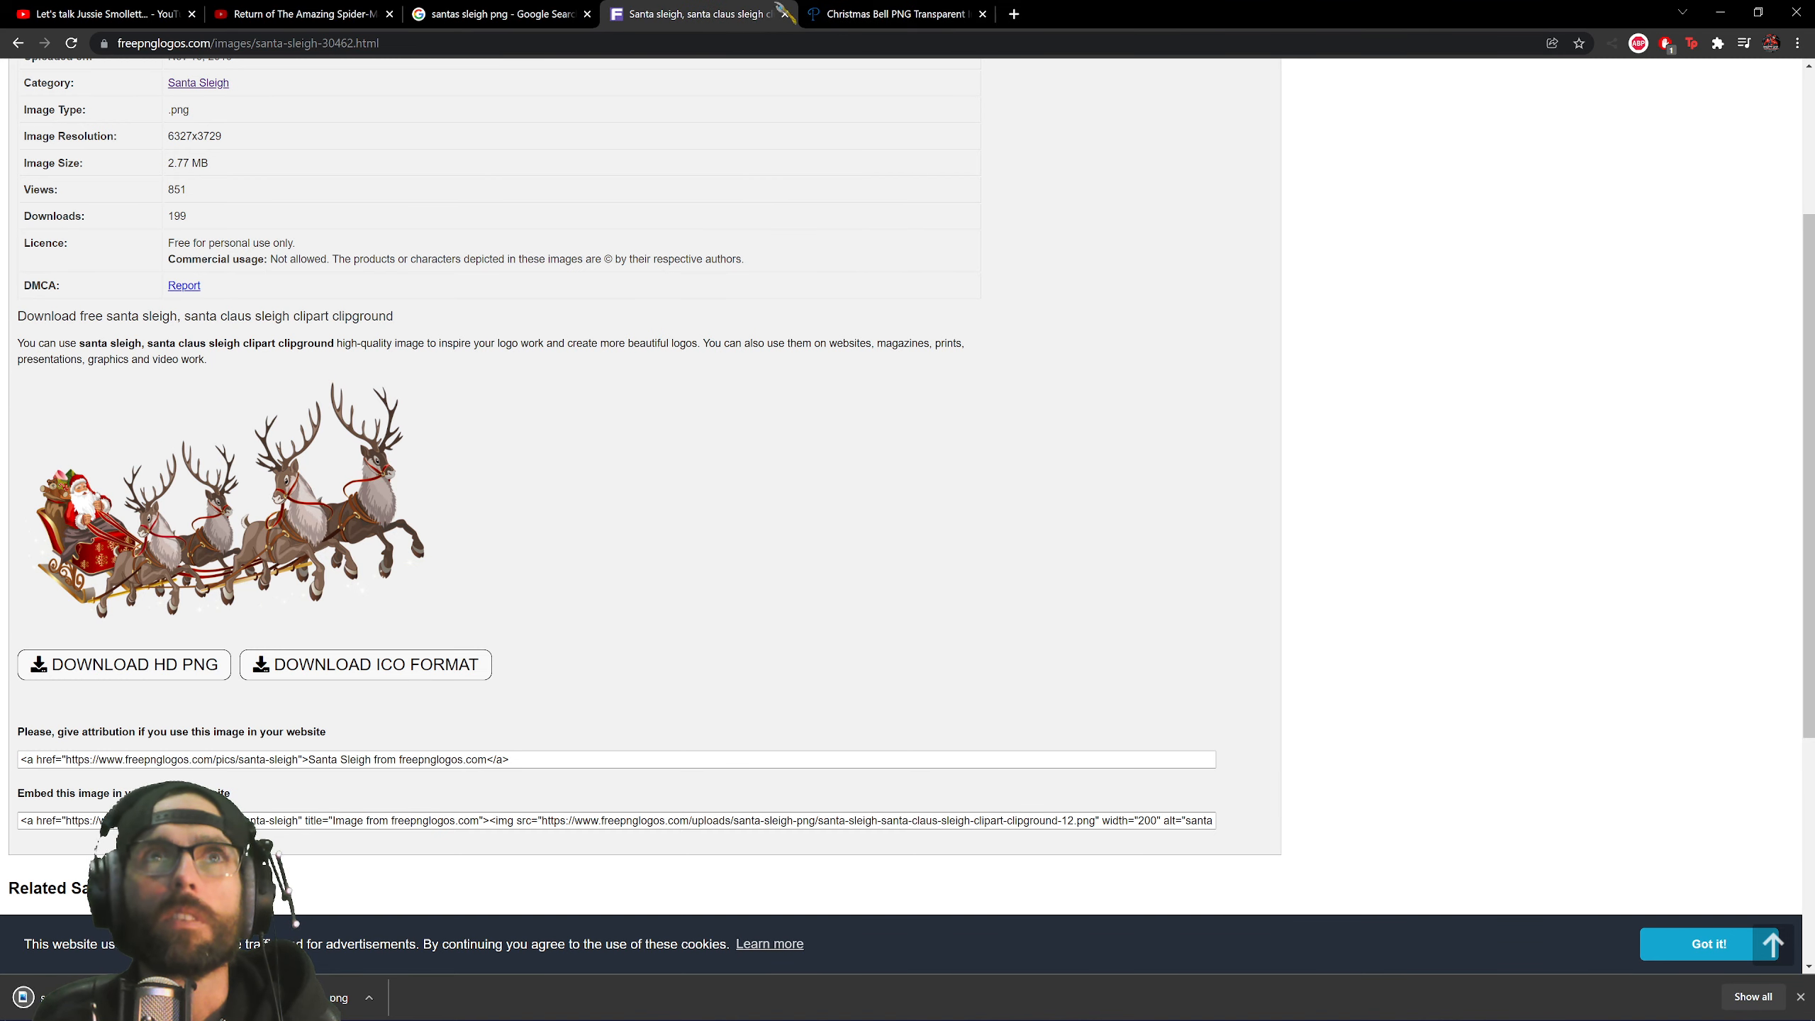
pyautogui.click(975, 15)
pyautogui.click(982, 13)
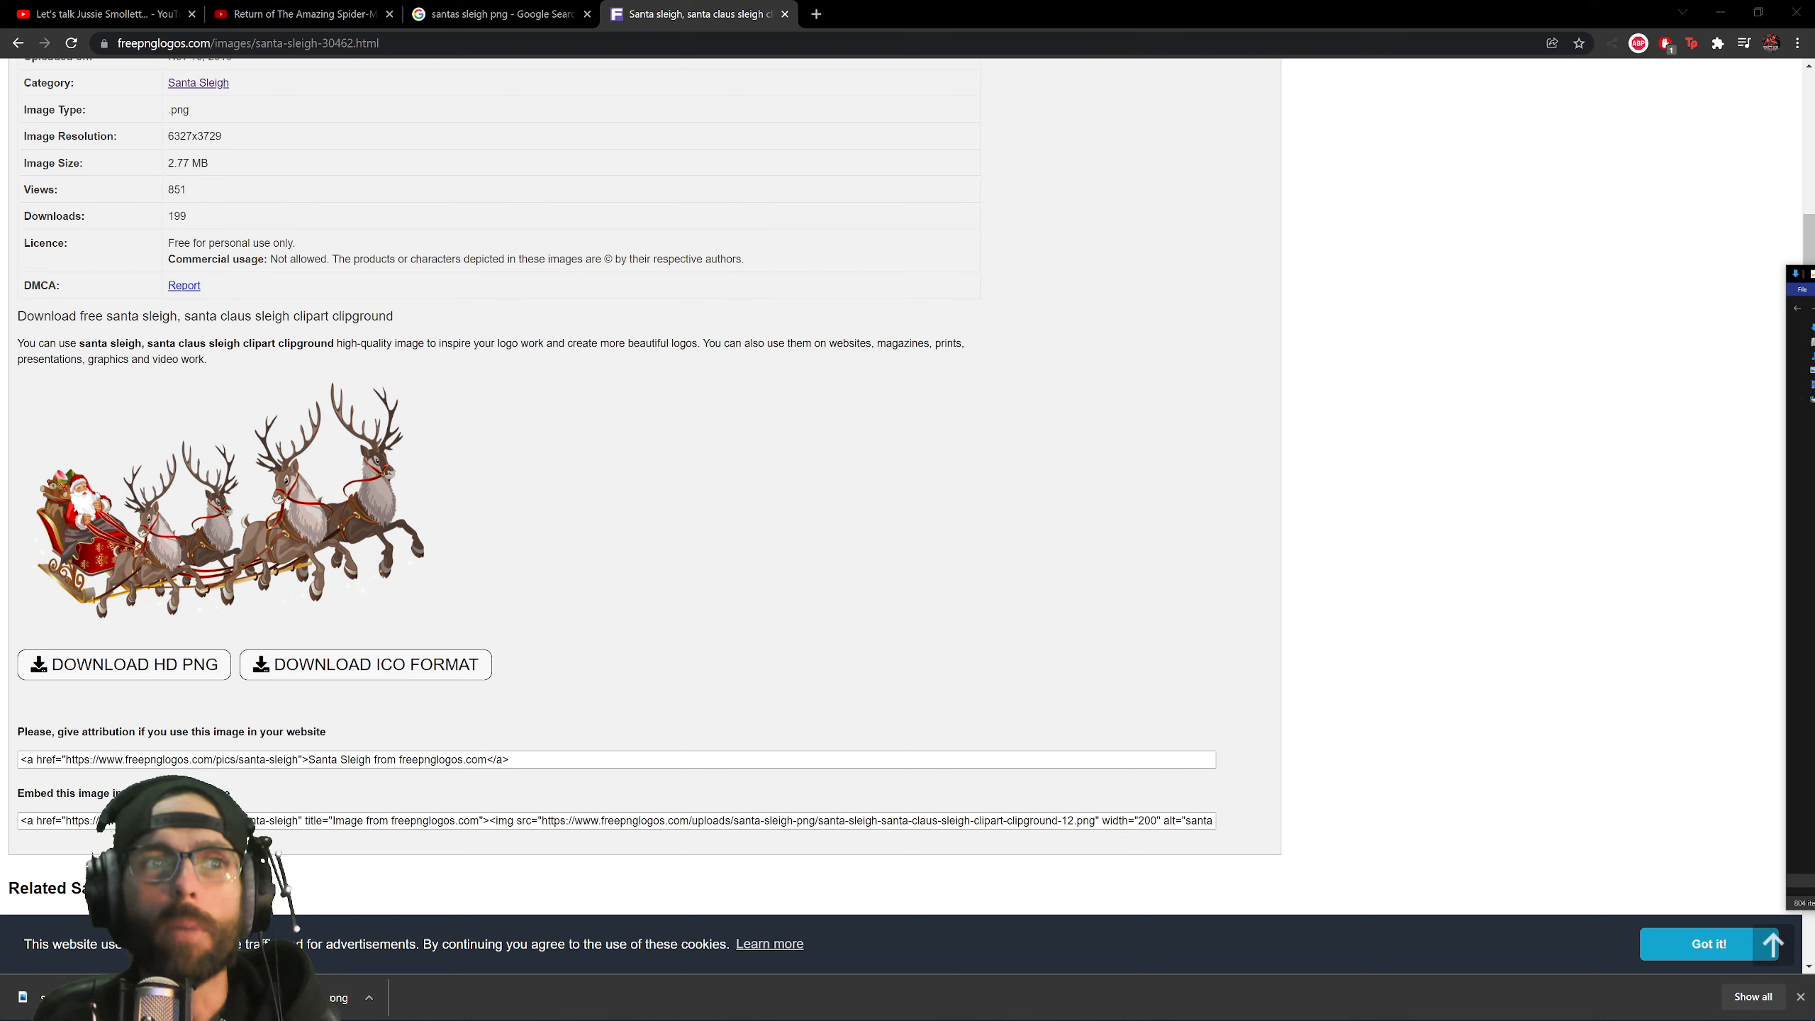
# Hide the merry-christmas-clip-art layer and place the santa sleigh up and right across the sky.
pyautogui.hotkey('alt', 'Tab')
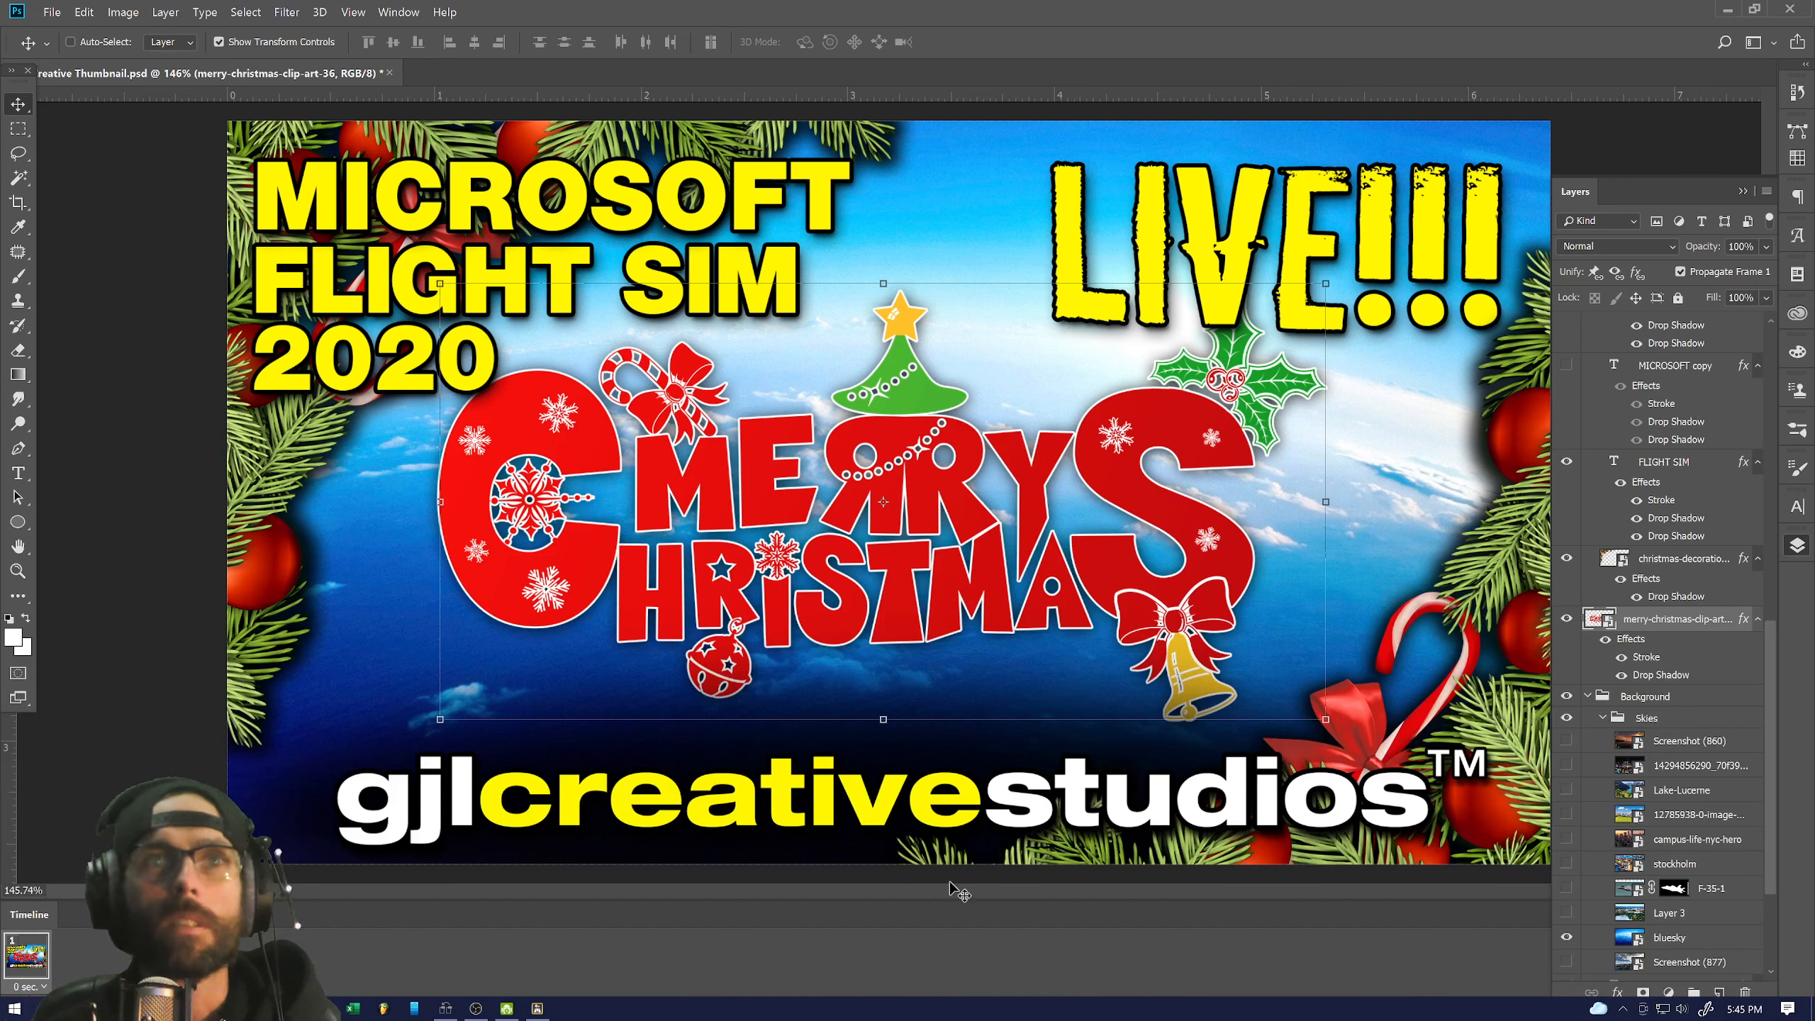
pyautogui.click(1567, 619)
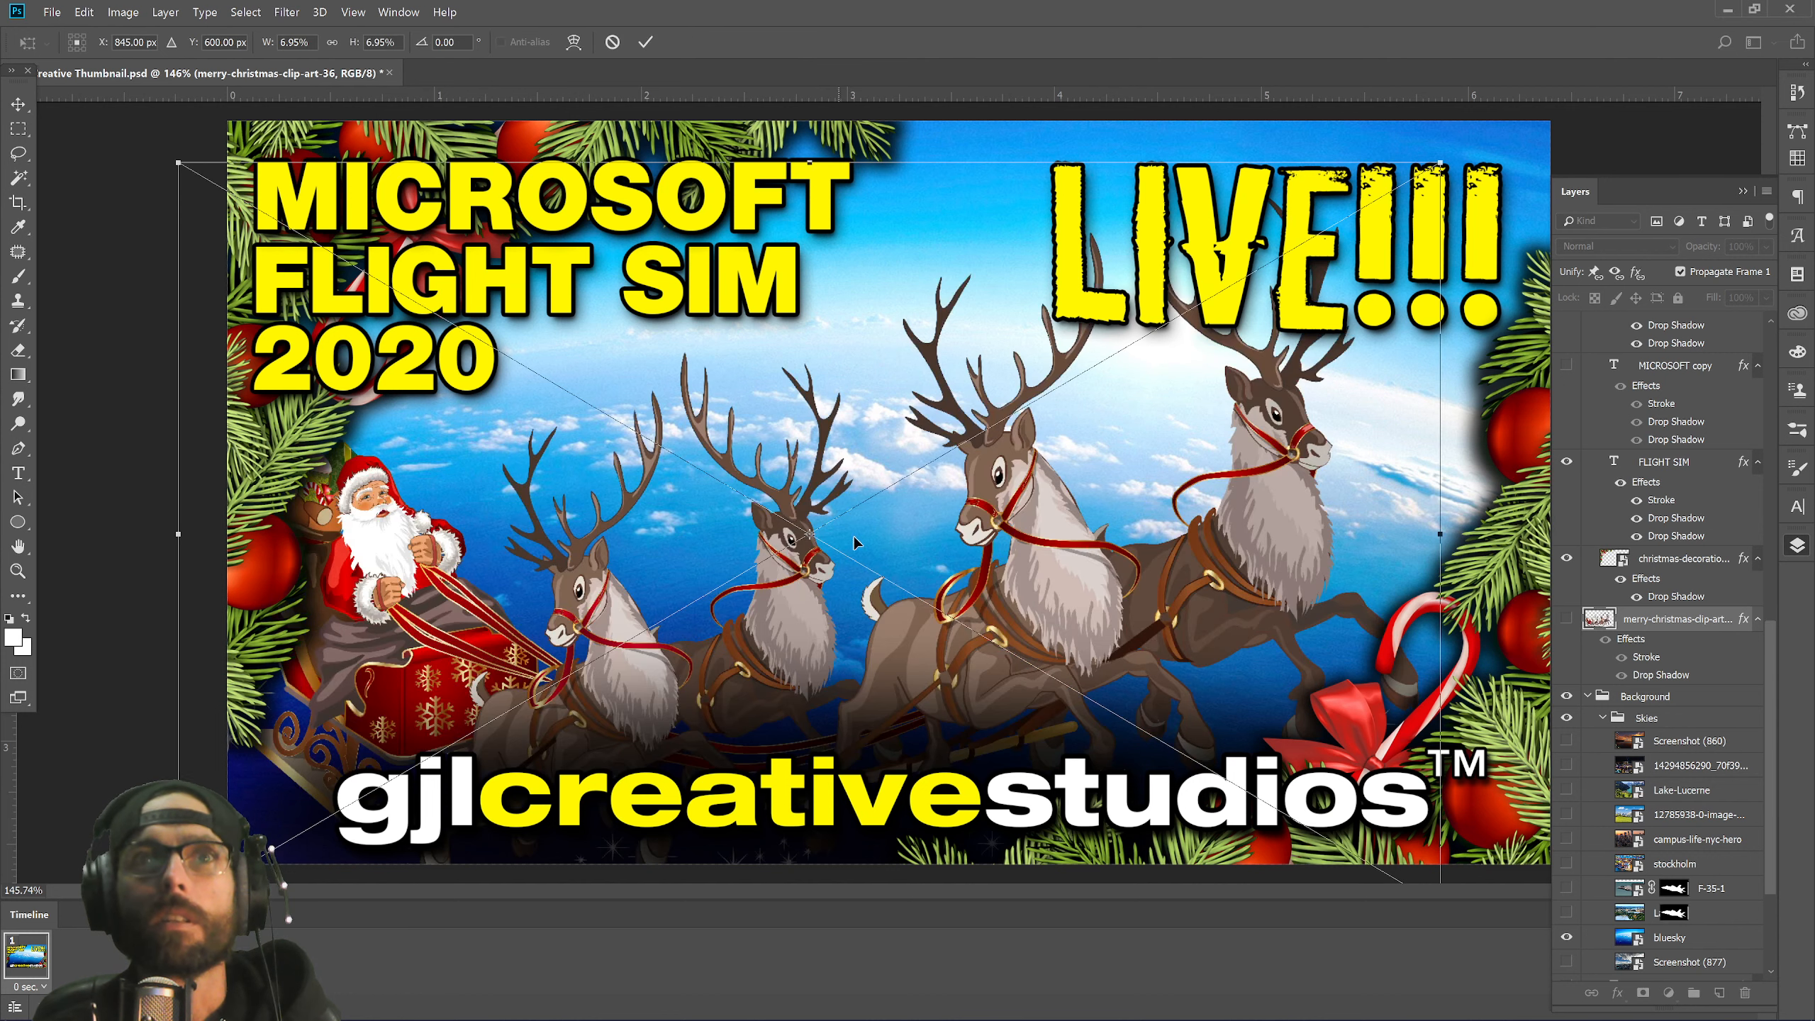
pyautogui.moveTo(1163, 565); pyautogui.dragTo(1177, 527)
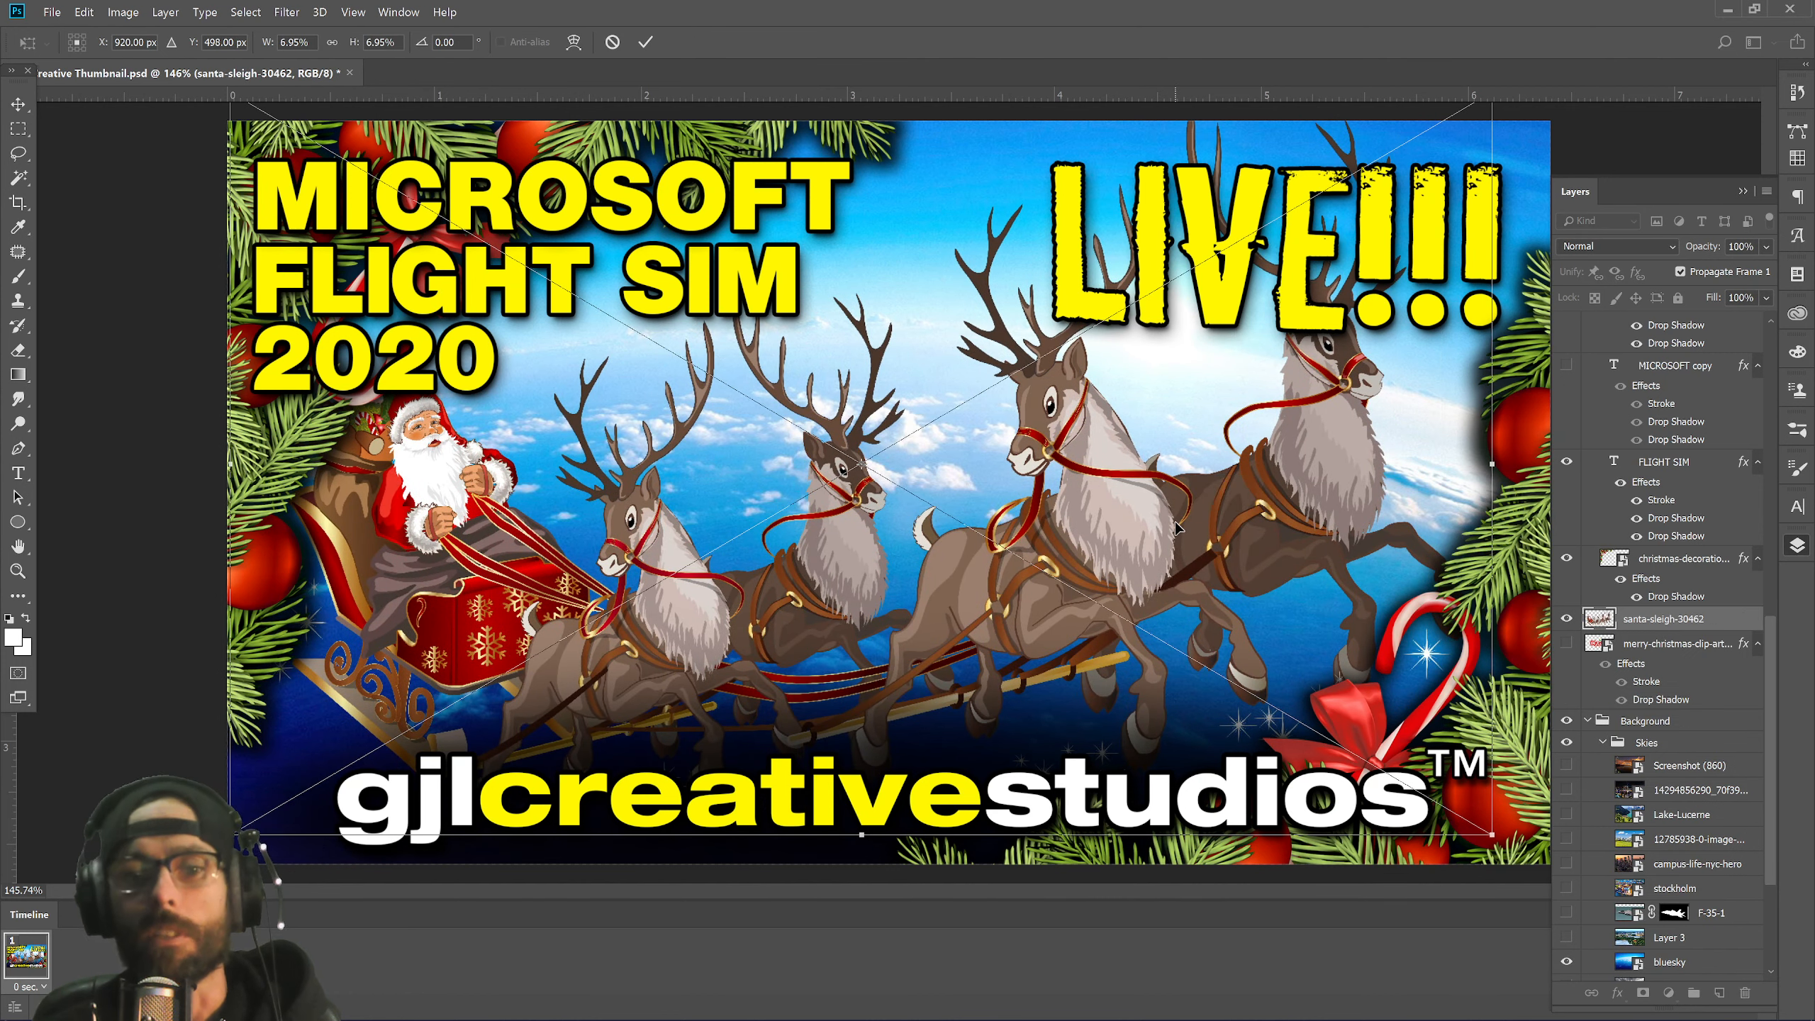
pyautogui.press('Return')
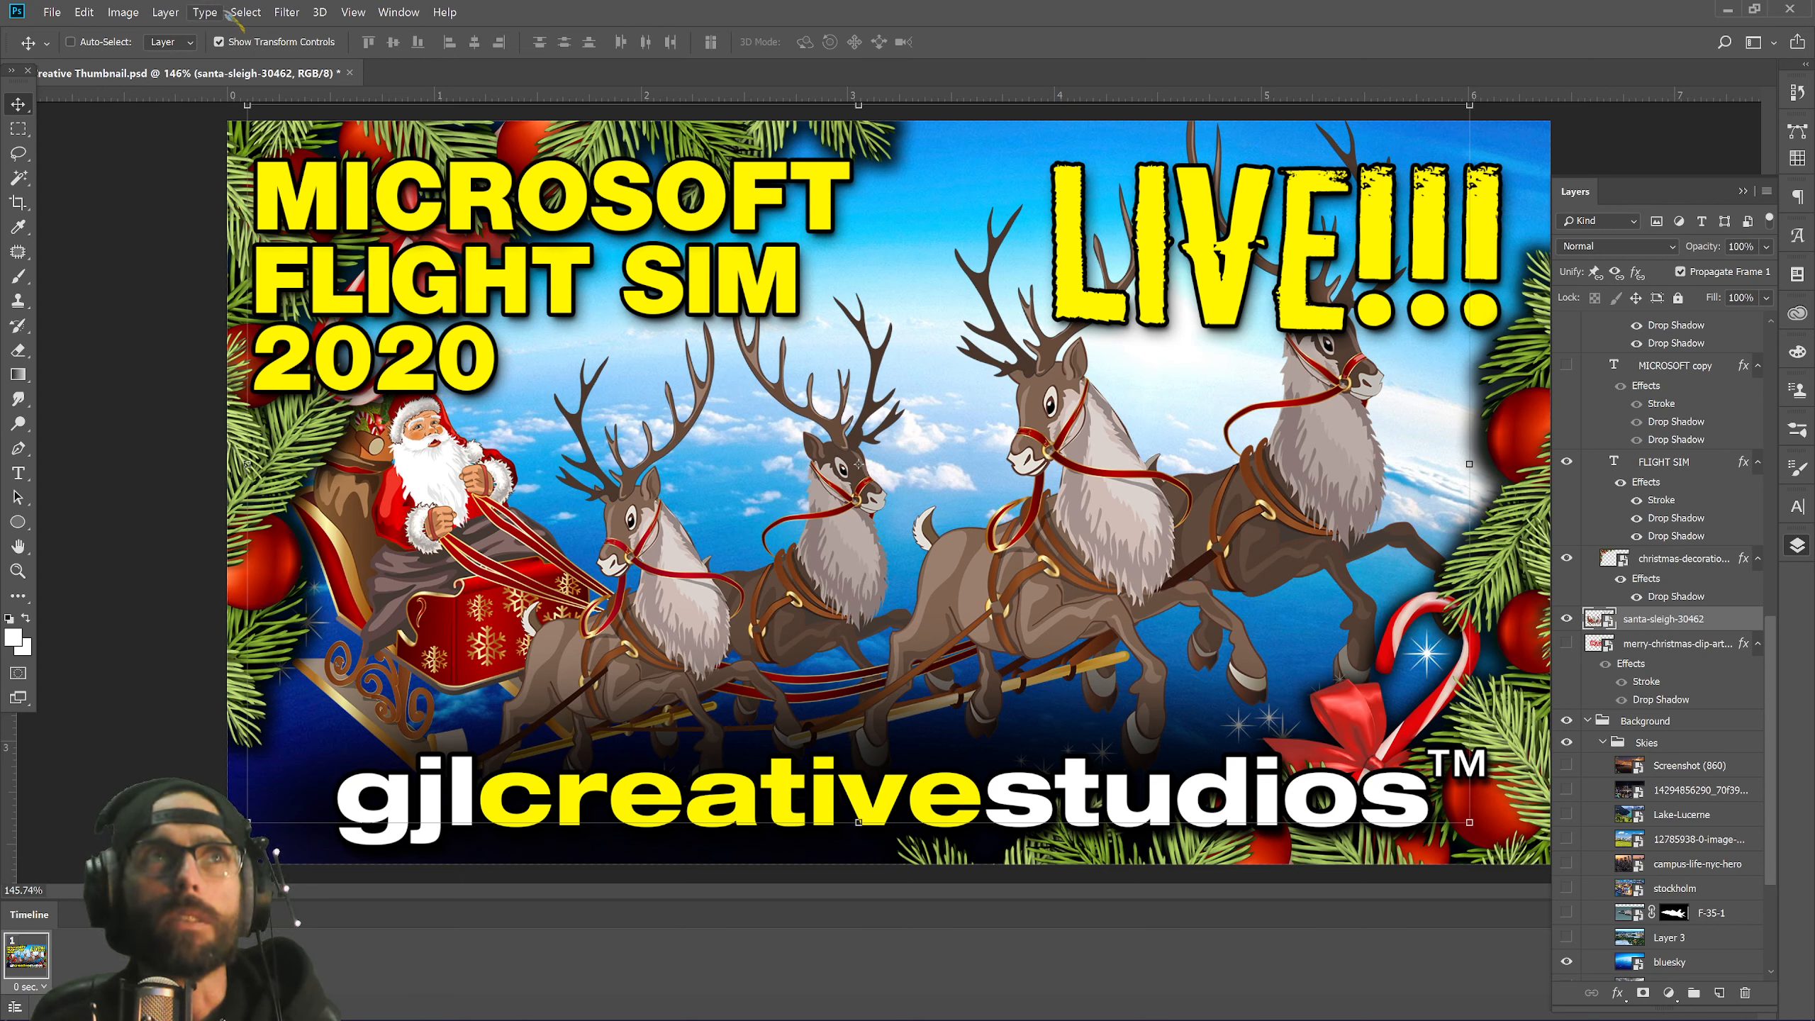
pyautogui.click(179, 13)
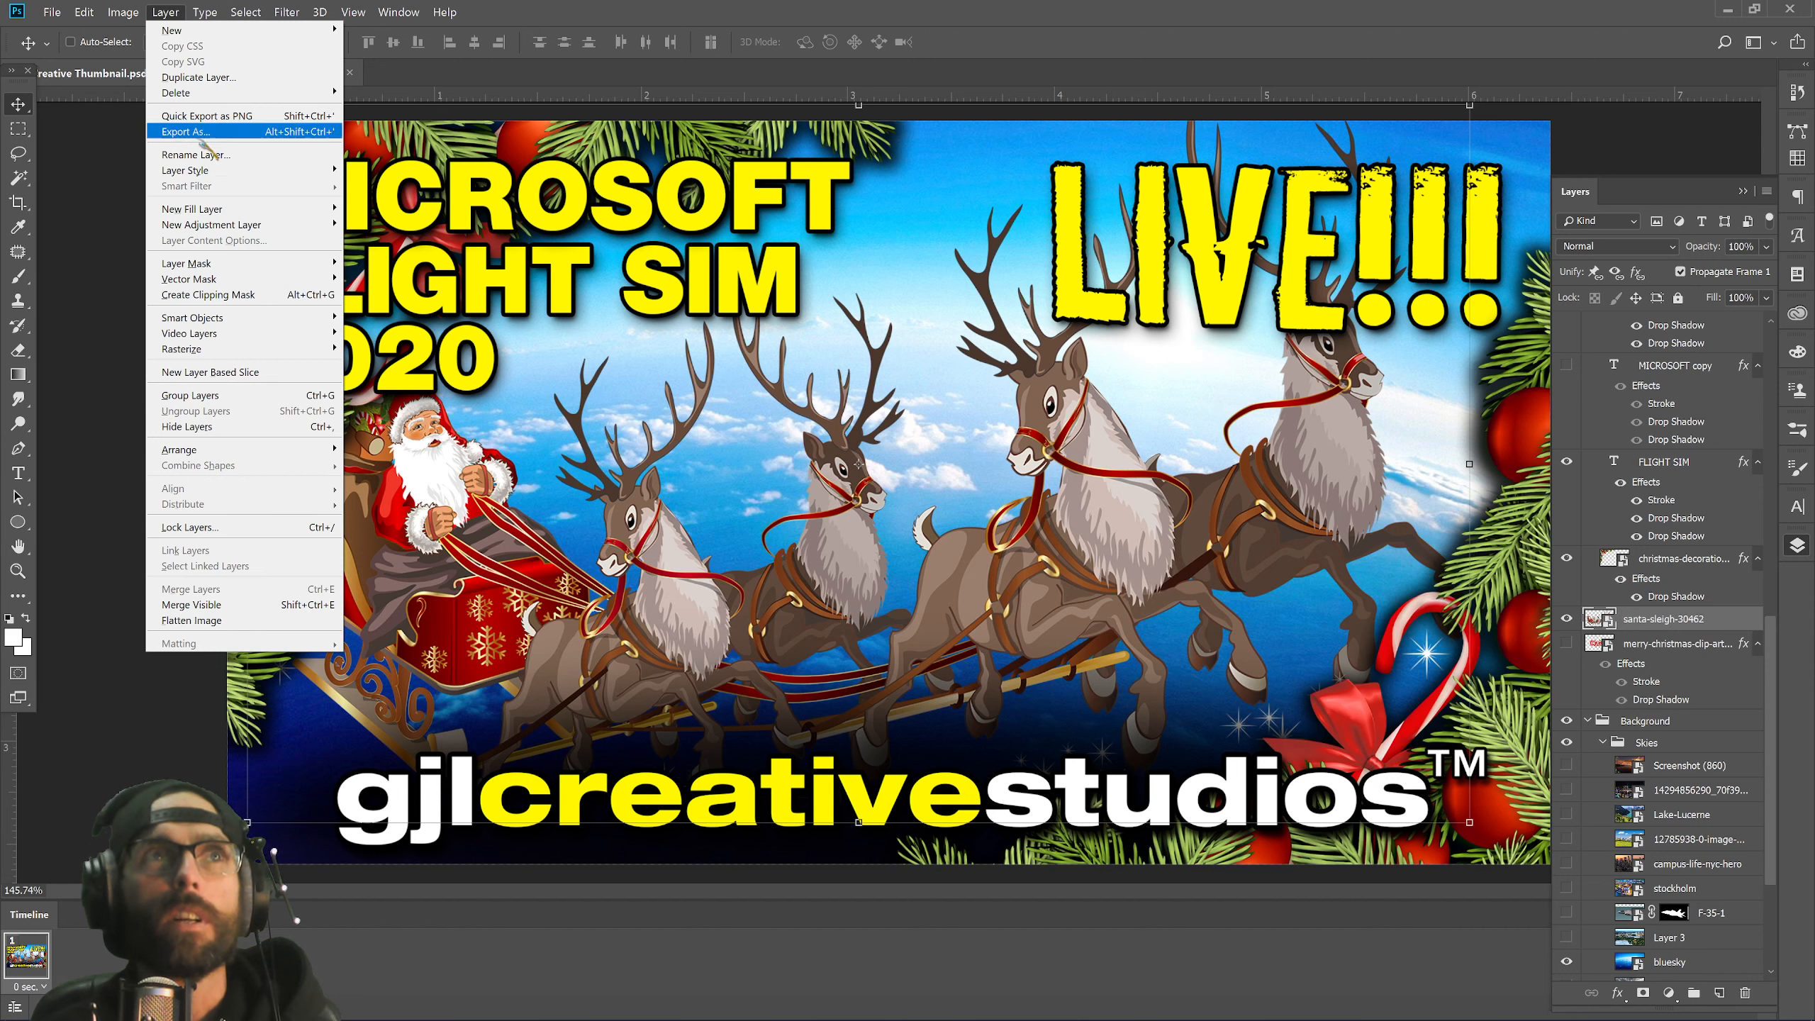
# Add a Bevel & Emboss layer style to the santa sleigh, comparing it on and off.
pyautogui.moveTo(212, 172)
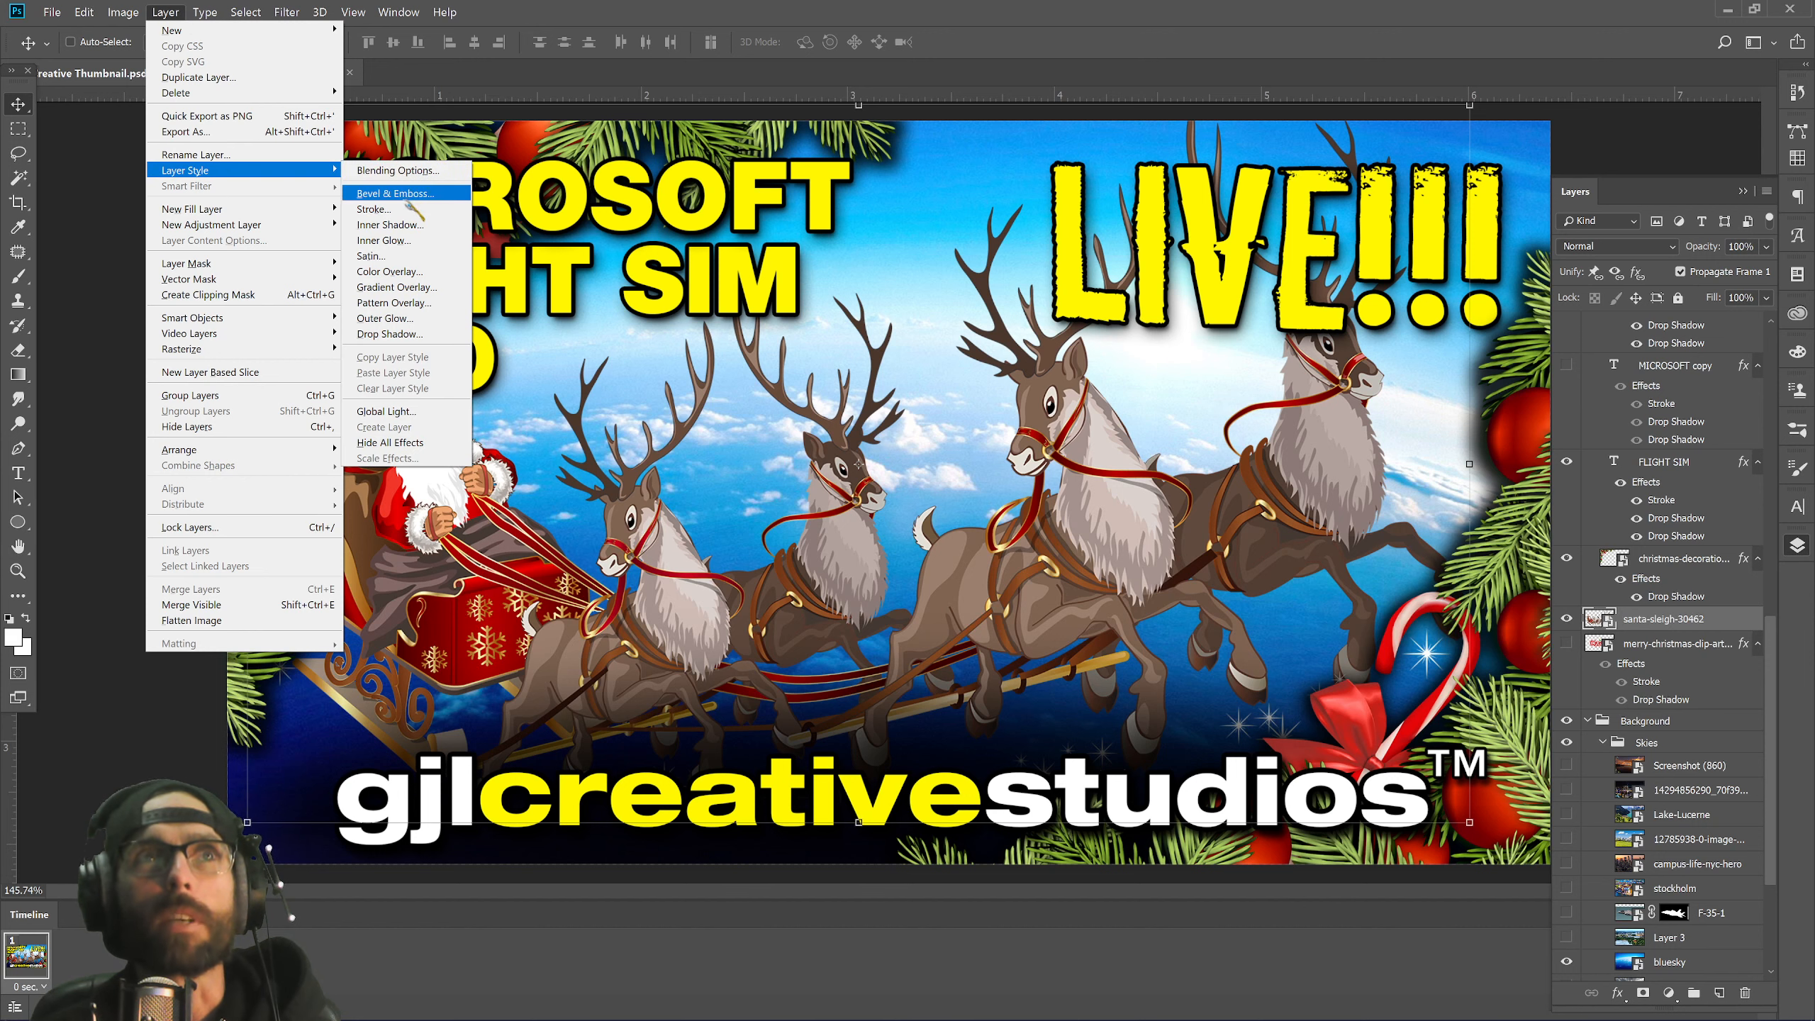
pyautogui.click(412, 194)
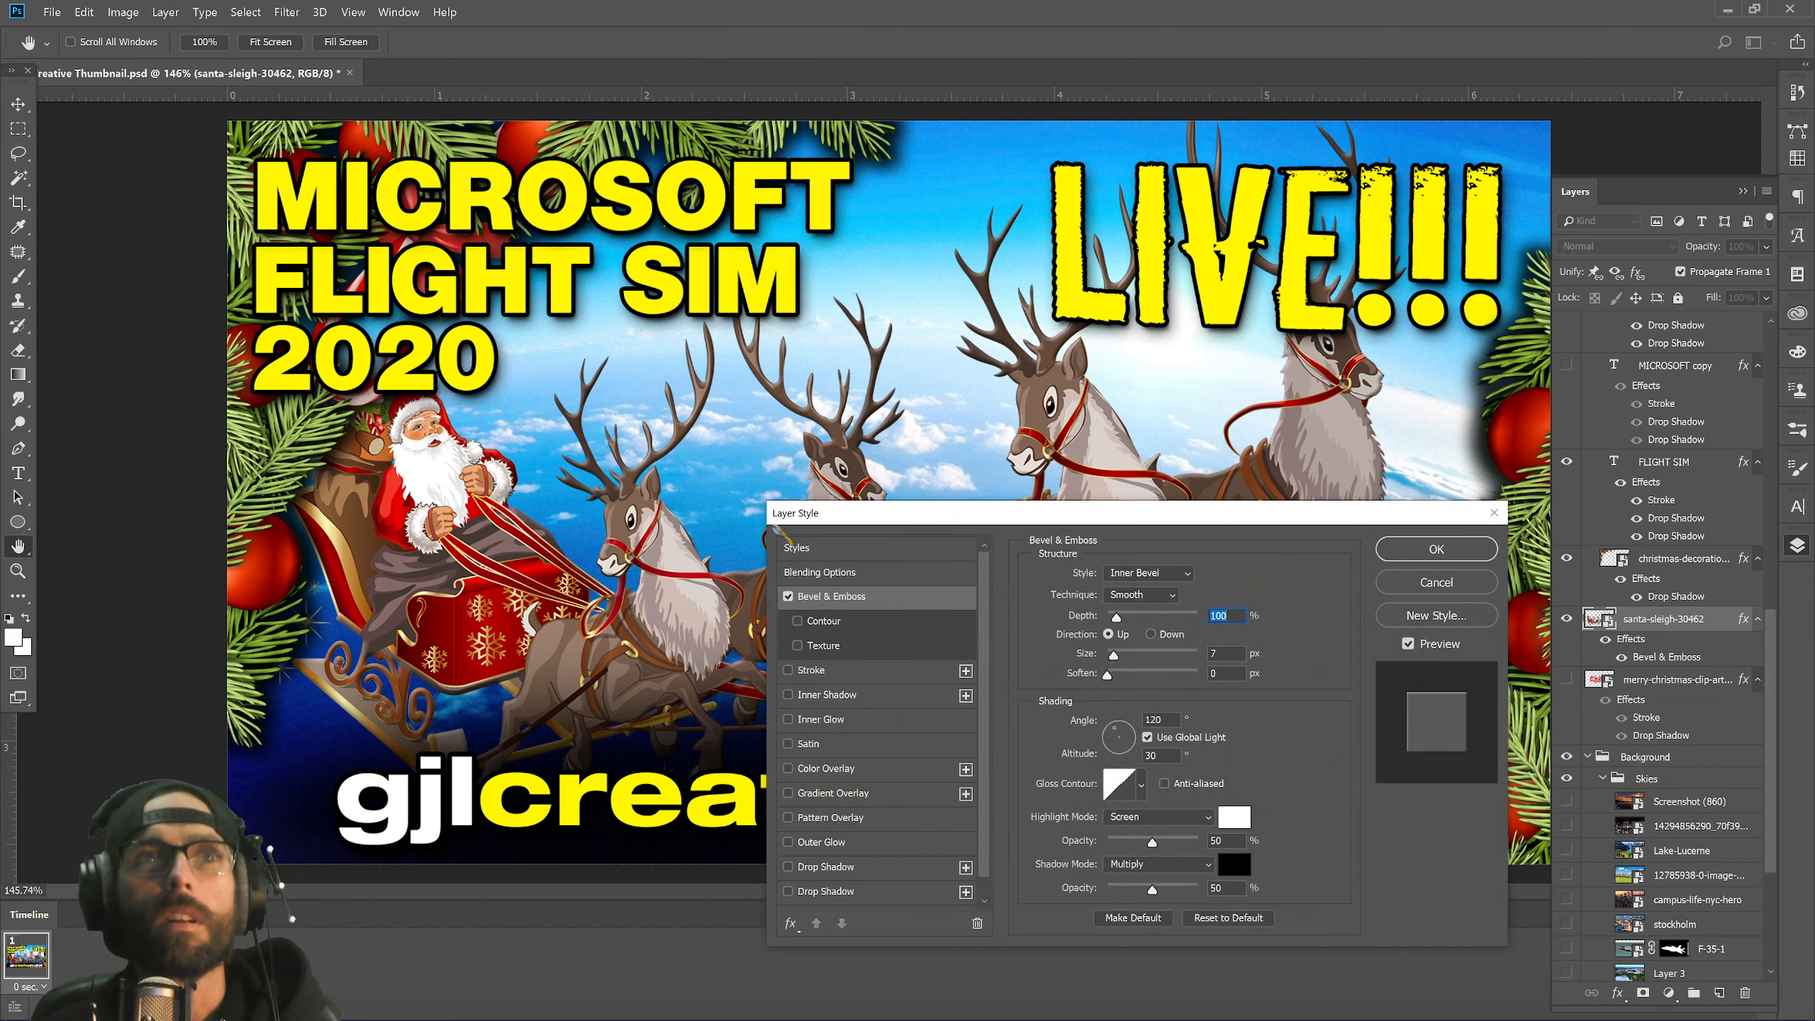
pyautogui.moveTo(834, 531); pyautogui.dragTo(1302, 535)
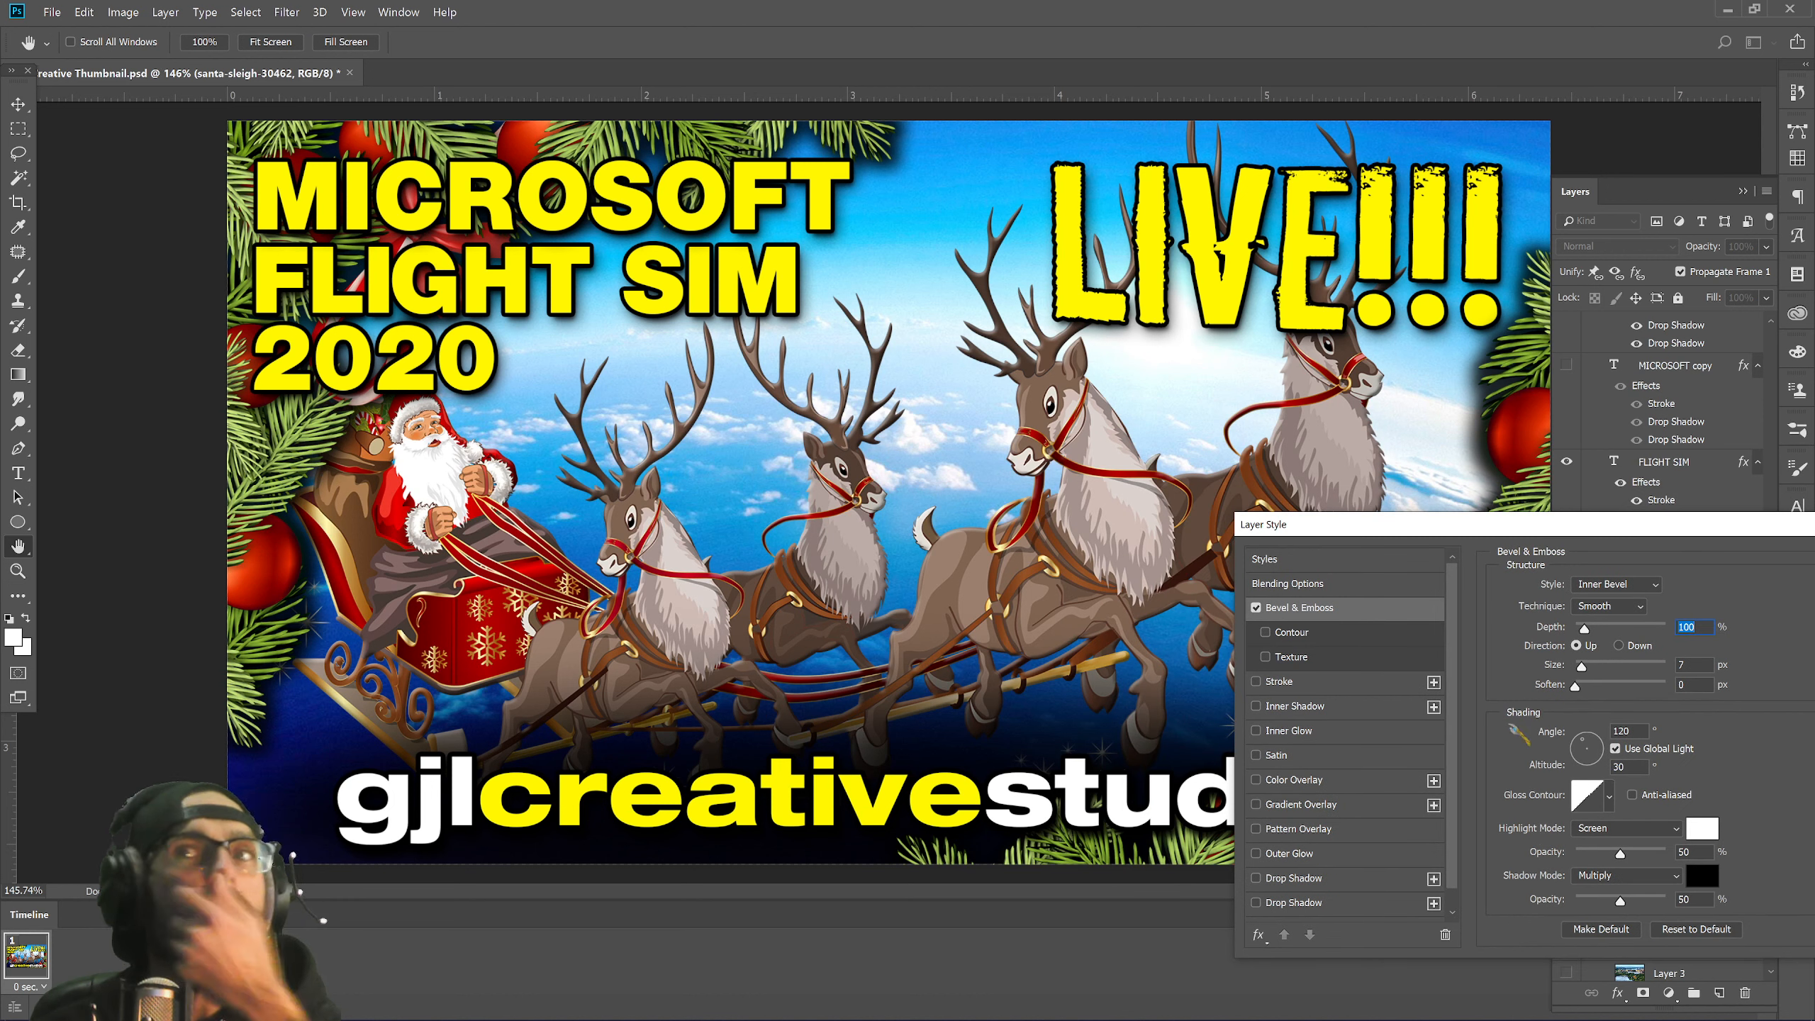
pyautogui.click(1256, 608)
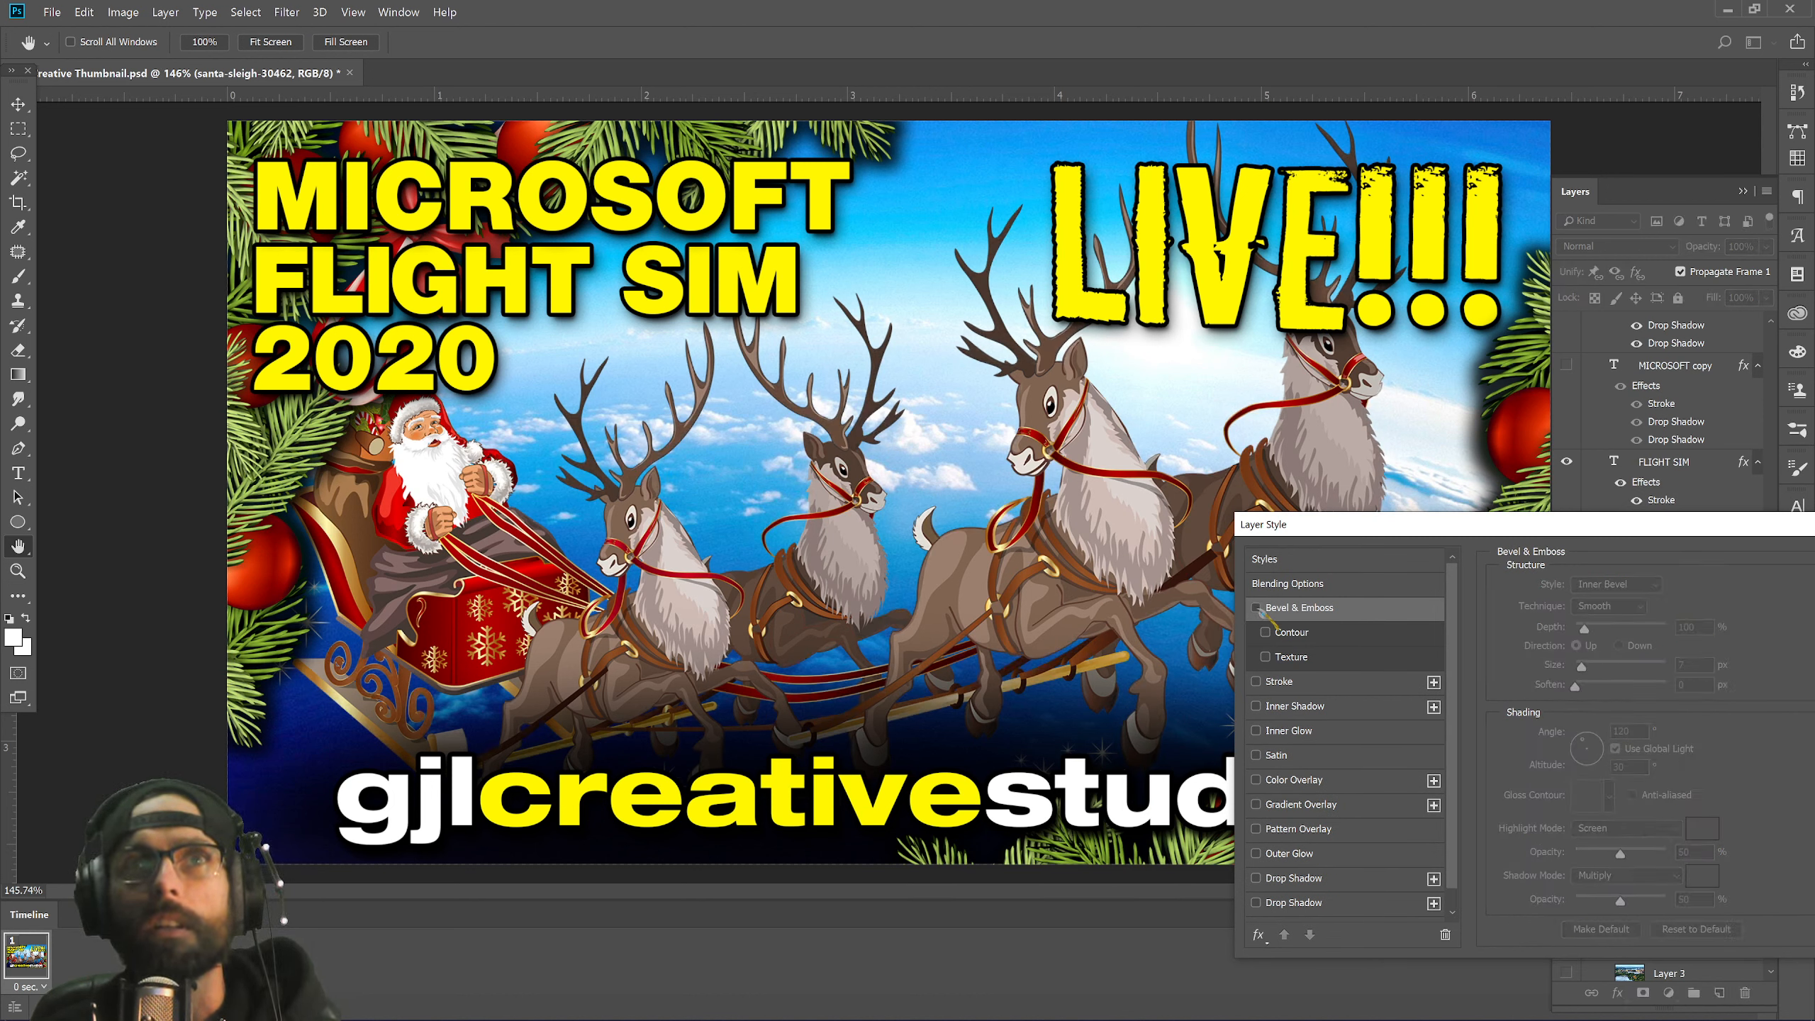
pyautogui.click(1256, 607)
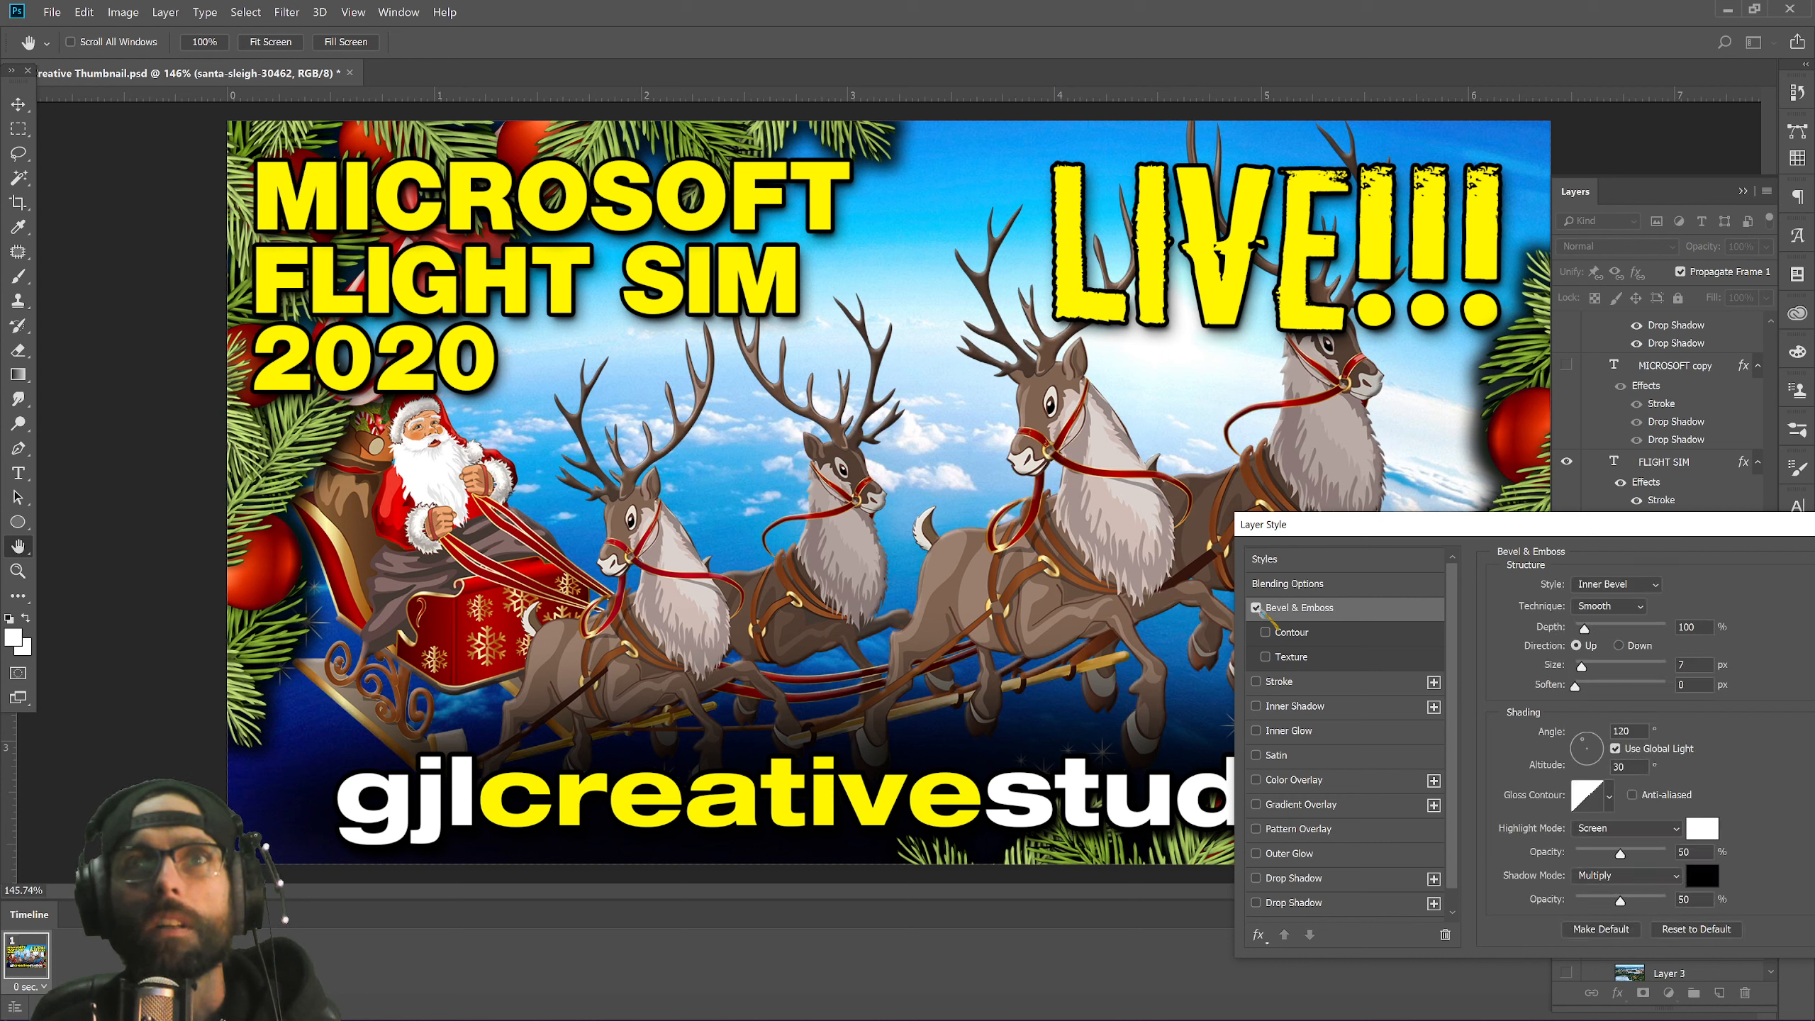
pyautogui.click(1256, 607)
pyautogui.click(1256, 607)
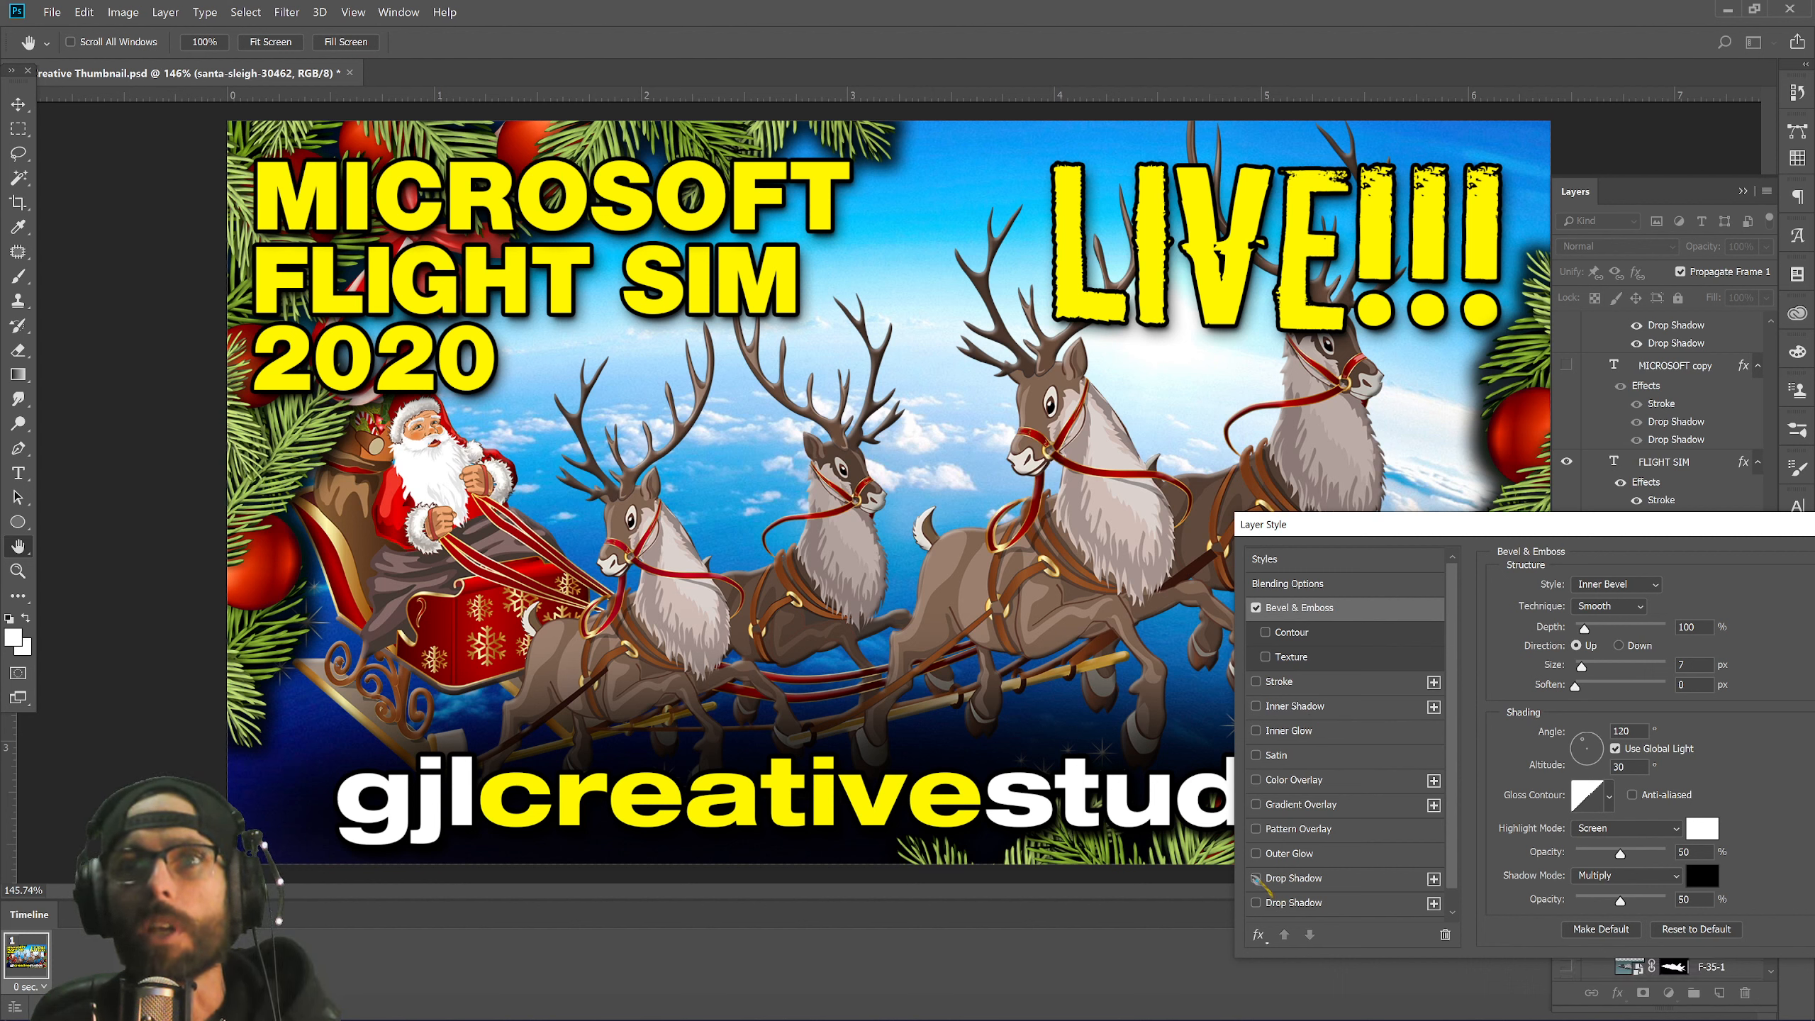
# Try the three Drop Shadow entries, turn them all off, and apply with only Bevel & Emboss.
pyautogui.scroll(-1, 1258, 880)
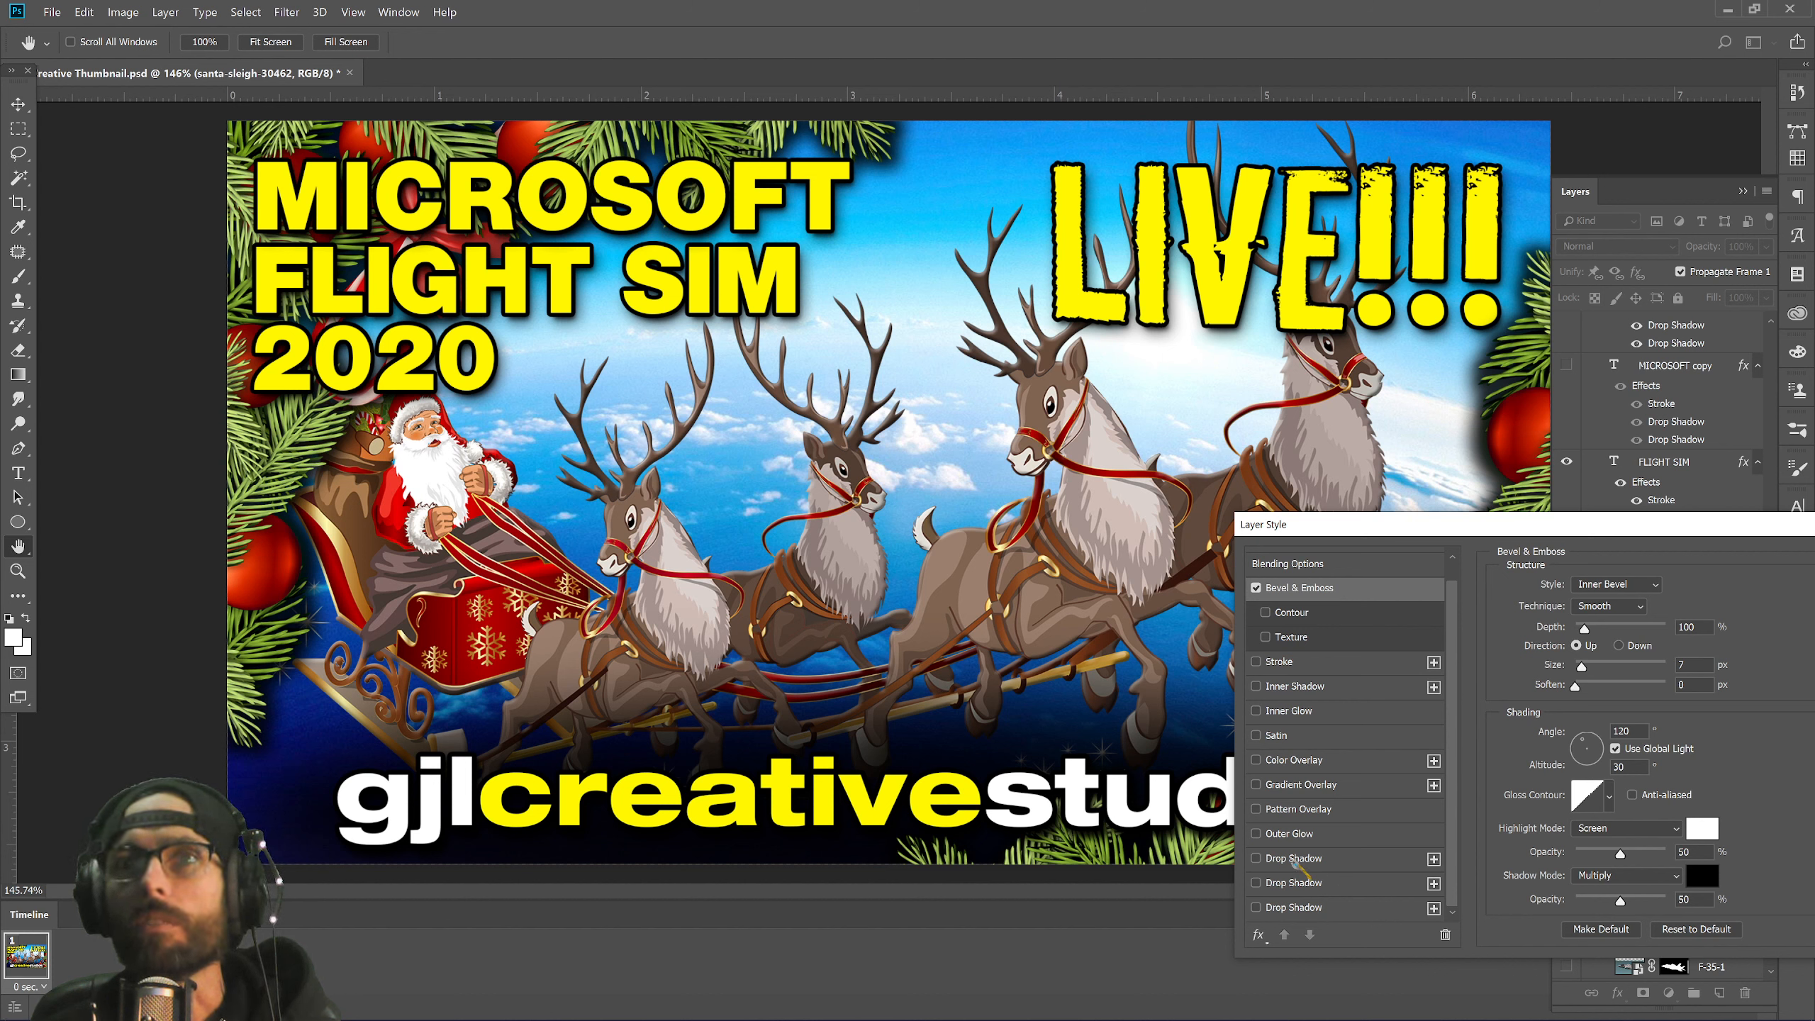
pyautogui.click(1257, 858)
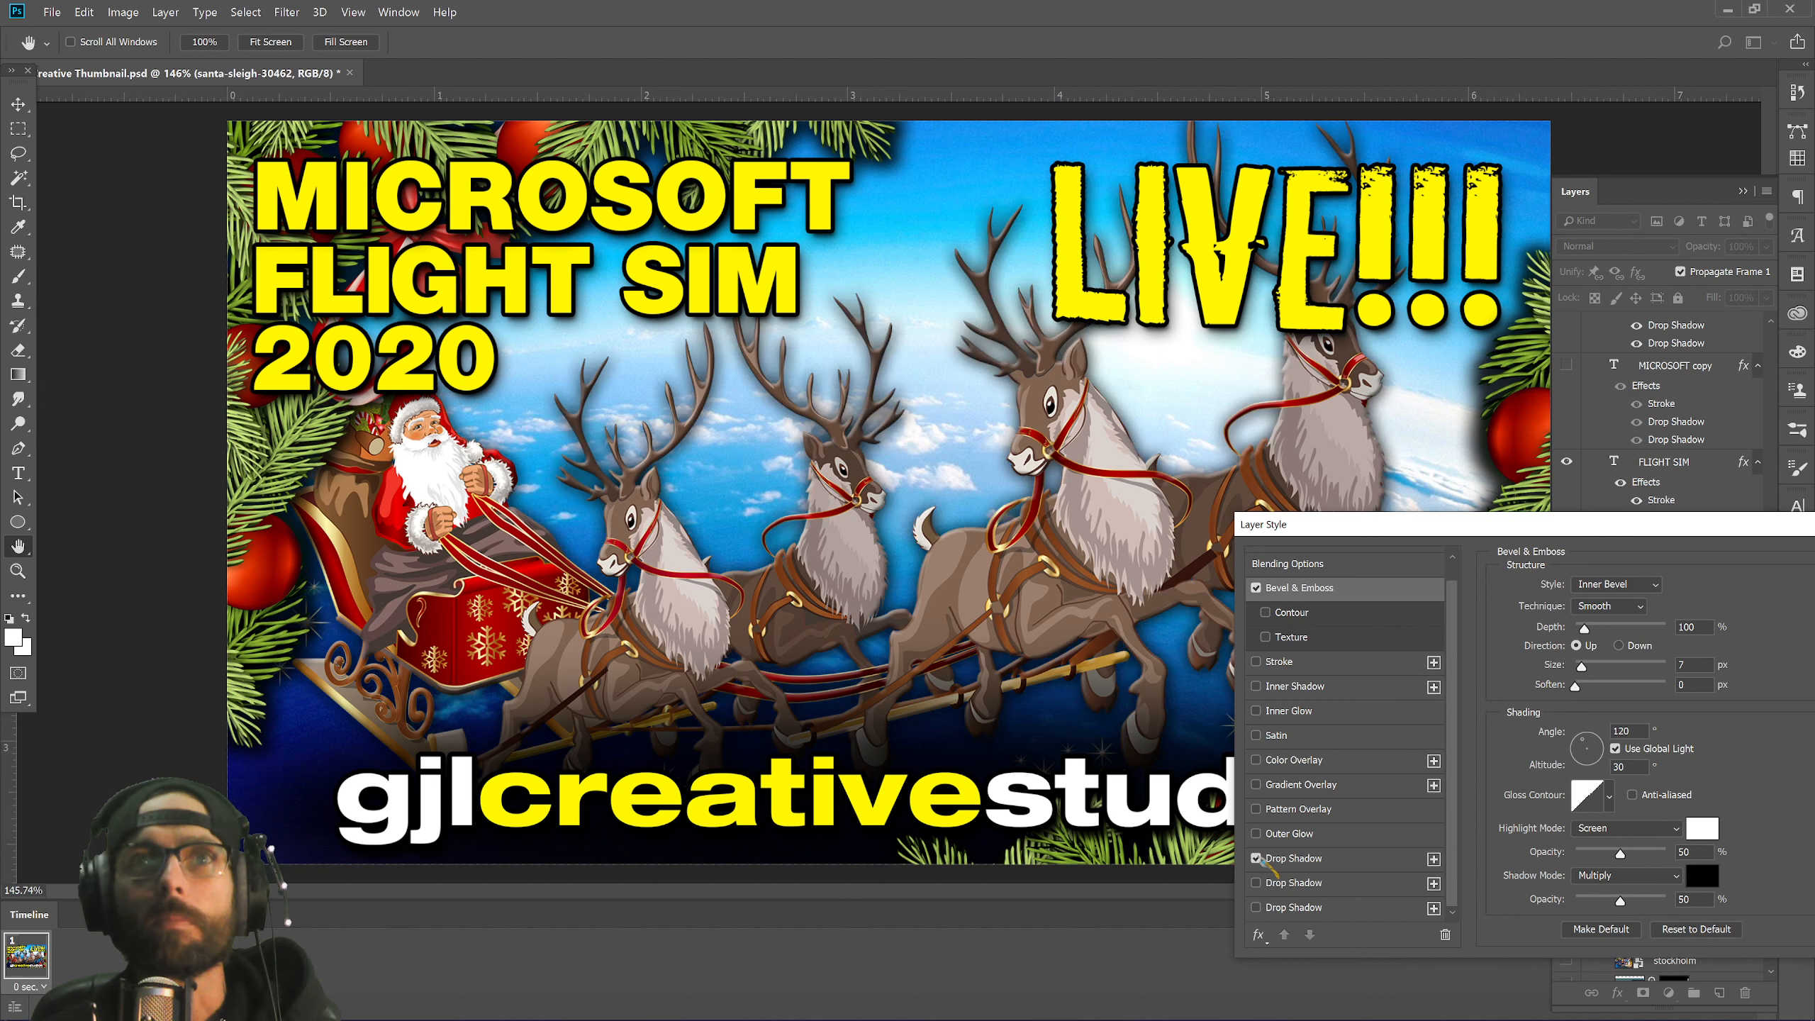
pyautogui.click(1257, 858)
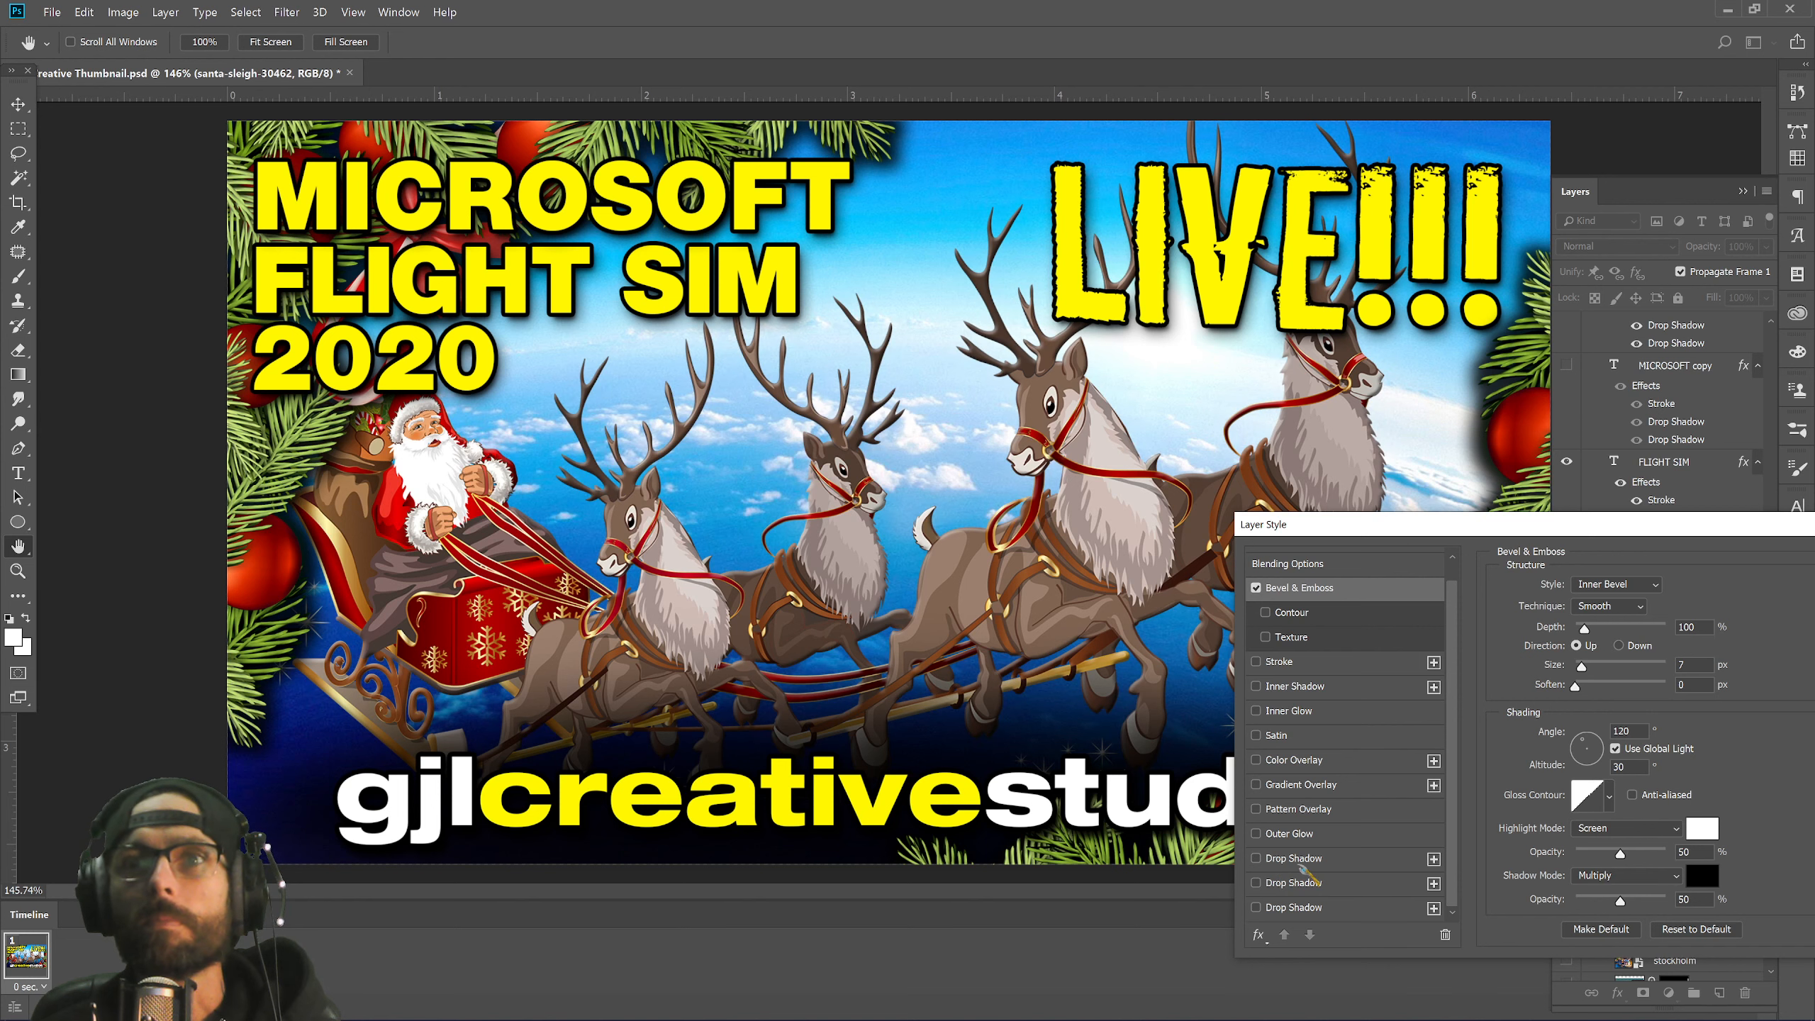
pyautogui.click(1421, 861)
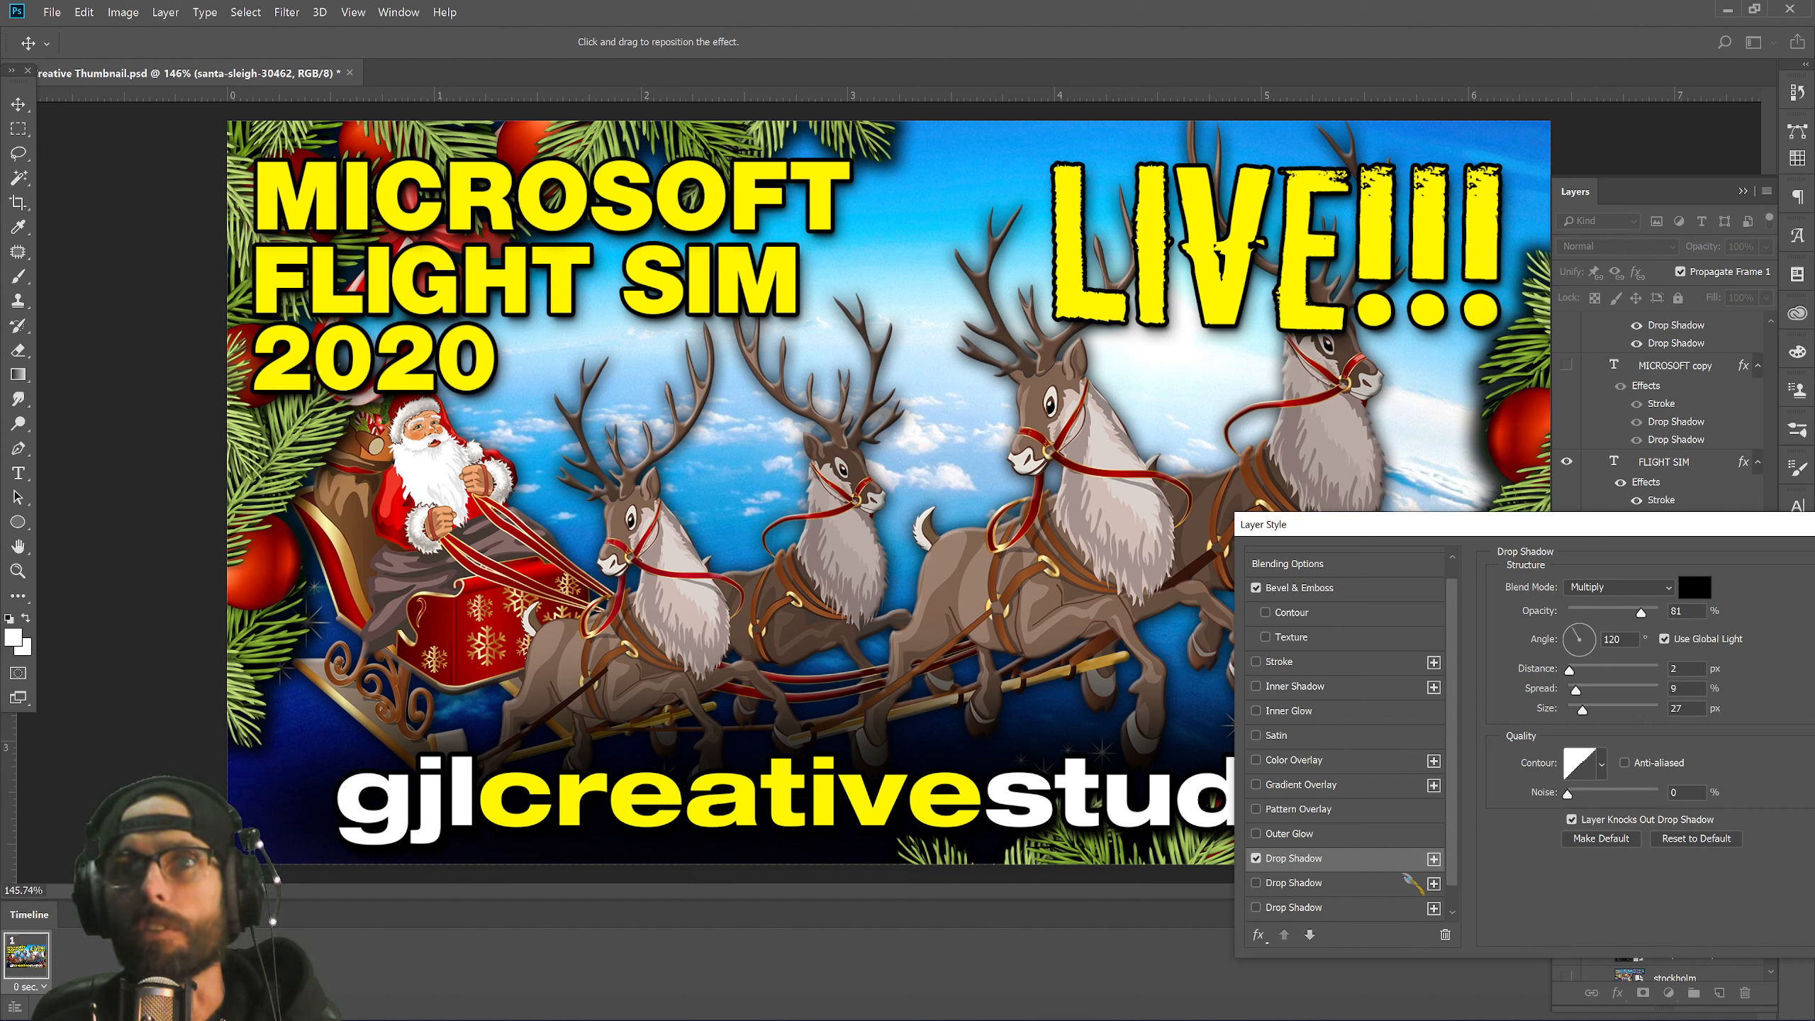
pyautogui.click(1442, 936)
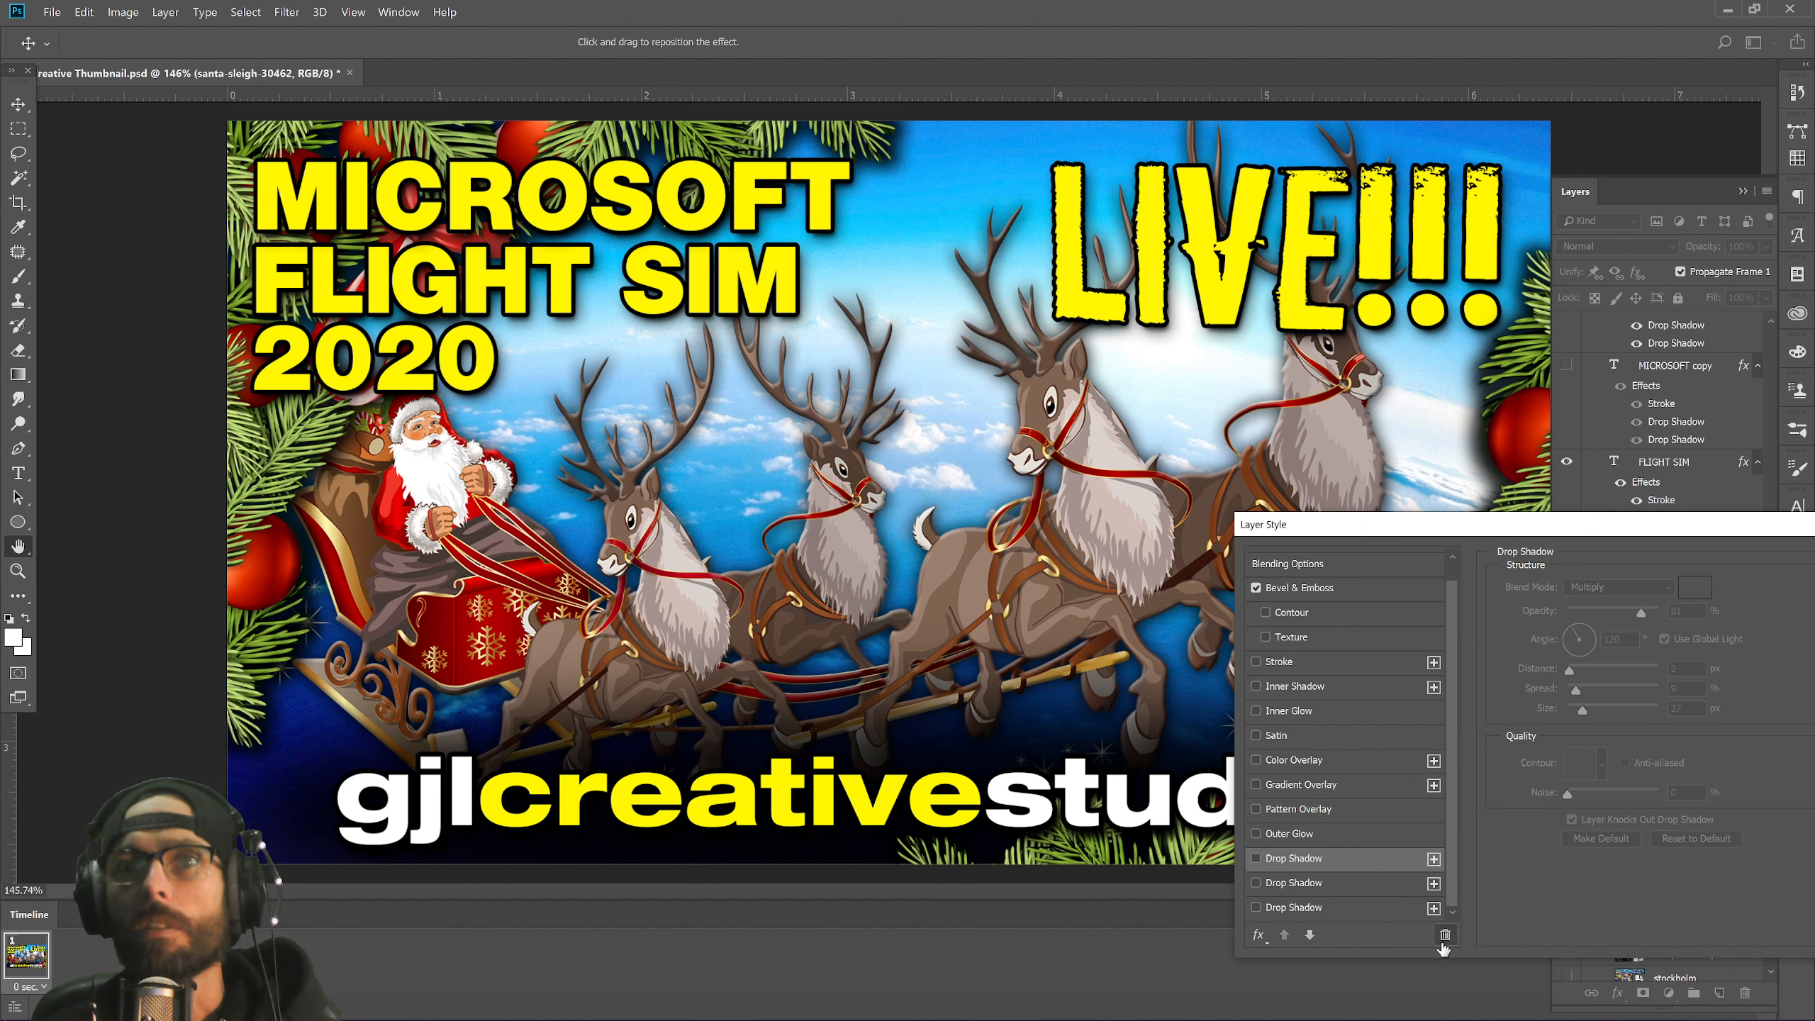
pyautogui.click(1256, 883)
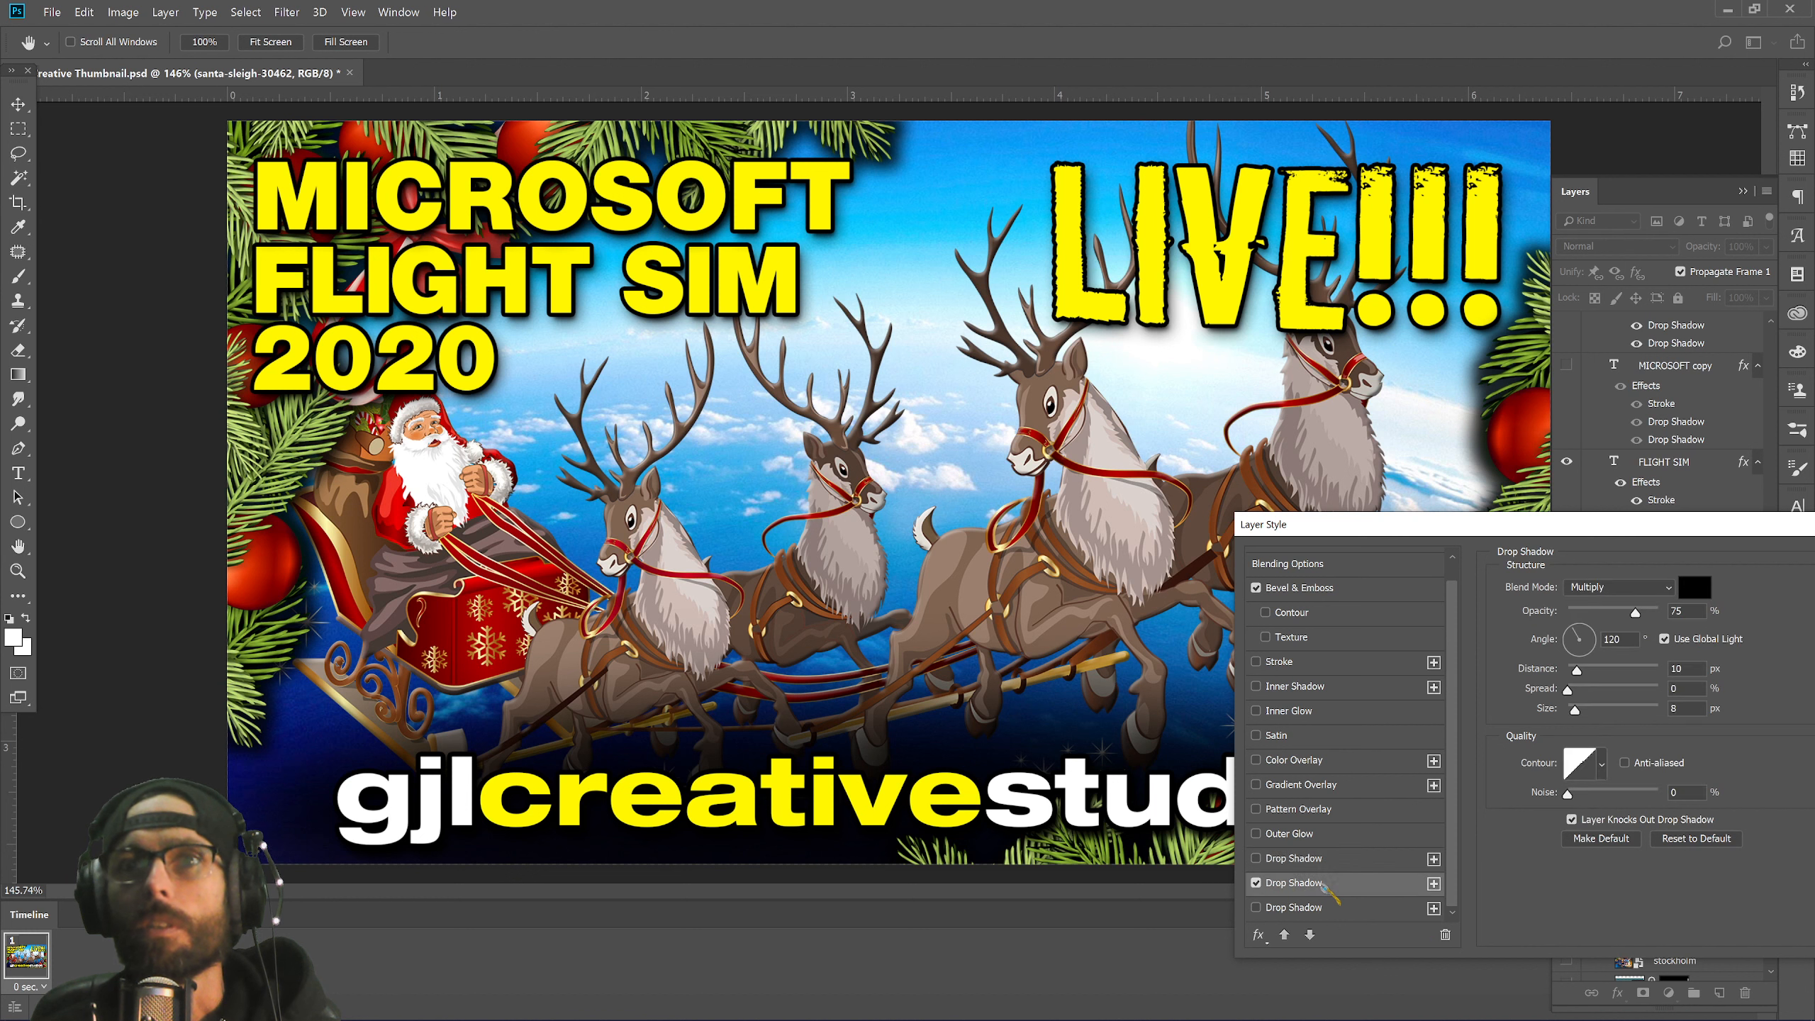
pyautogui.click(1256, 883)
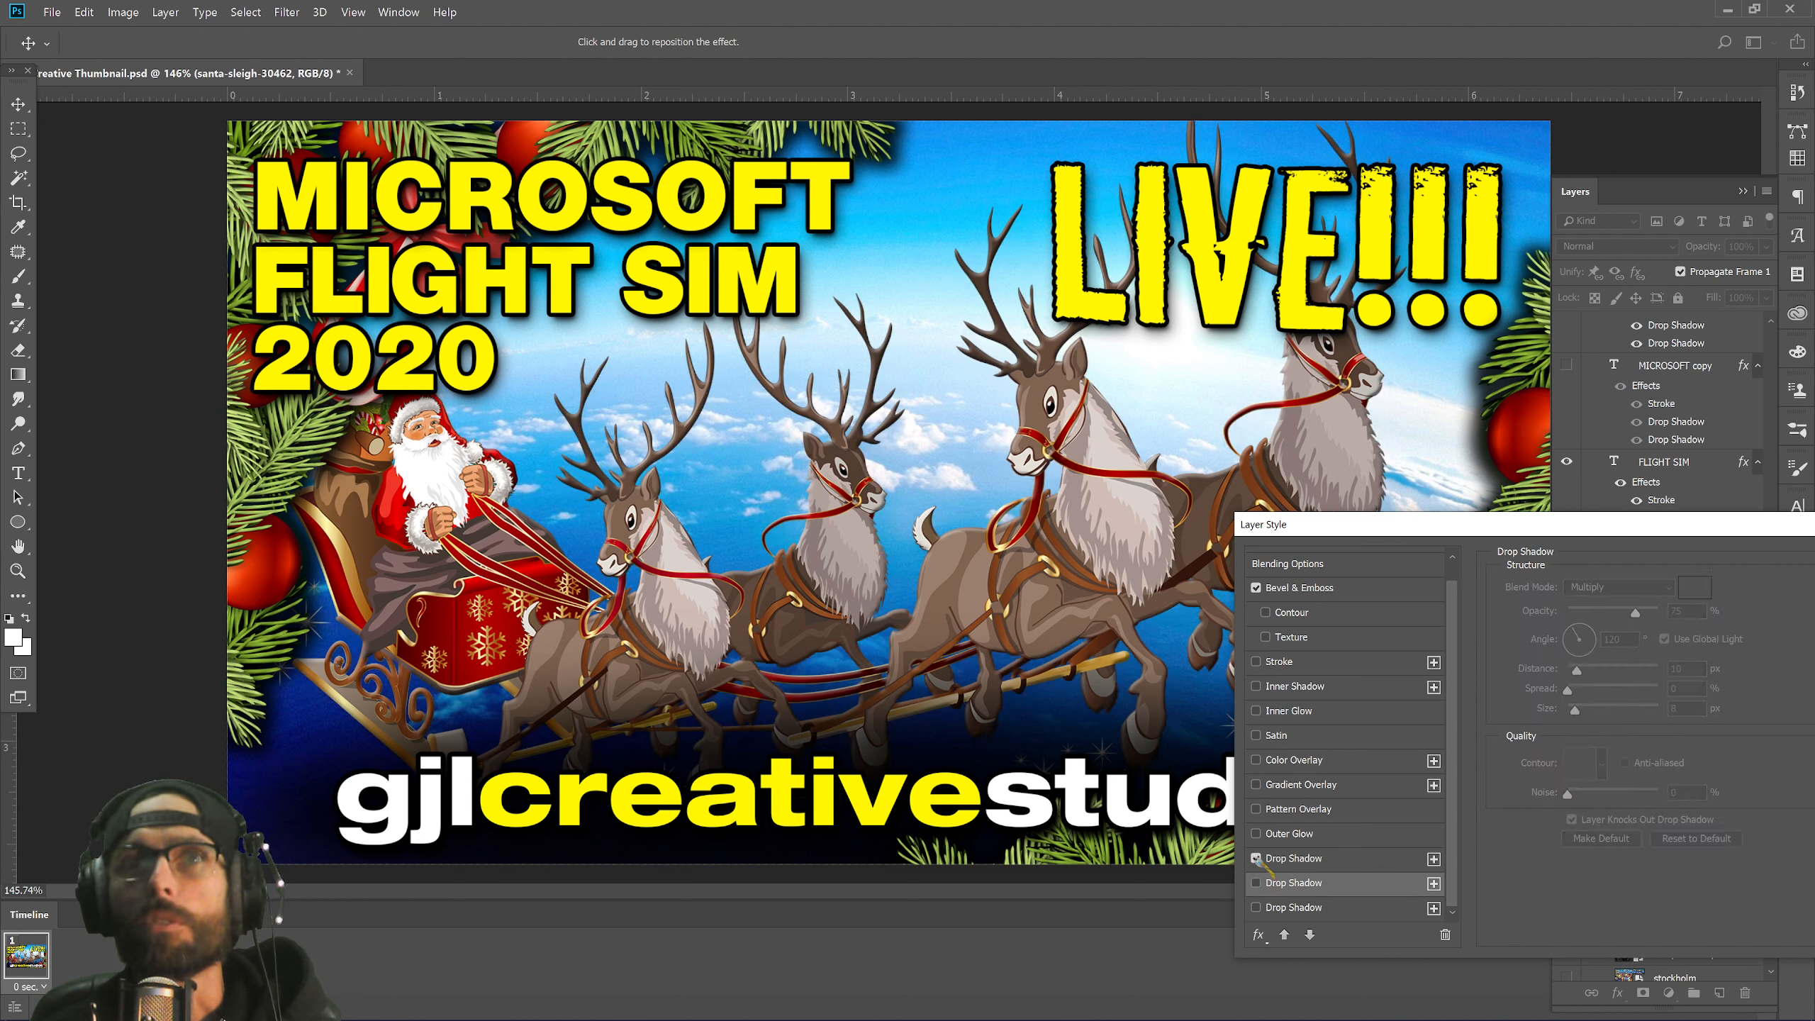
pyautogui.click(1256, 858)
pyautogui.click(1256, 907)
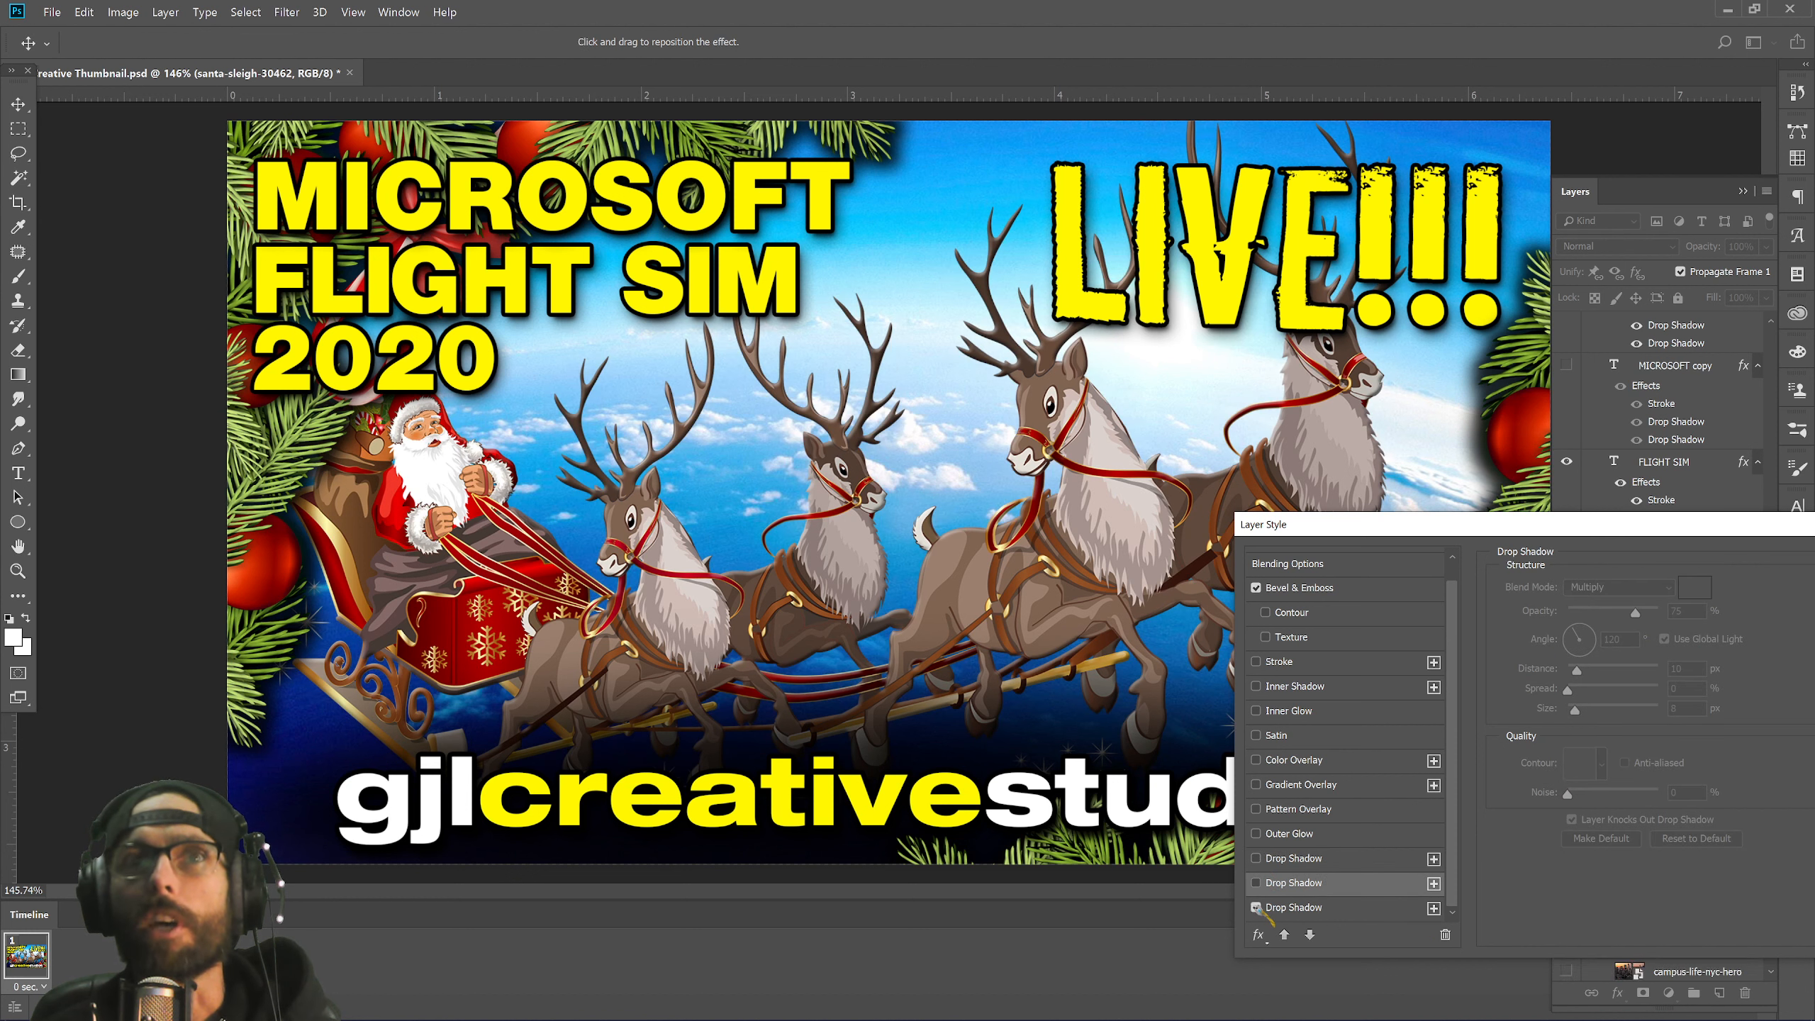
pyautogui.click(1256, 908)
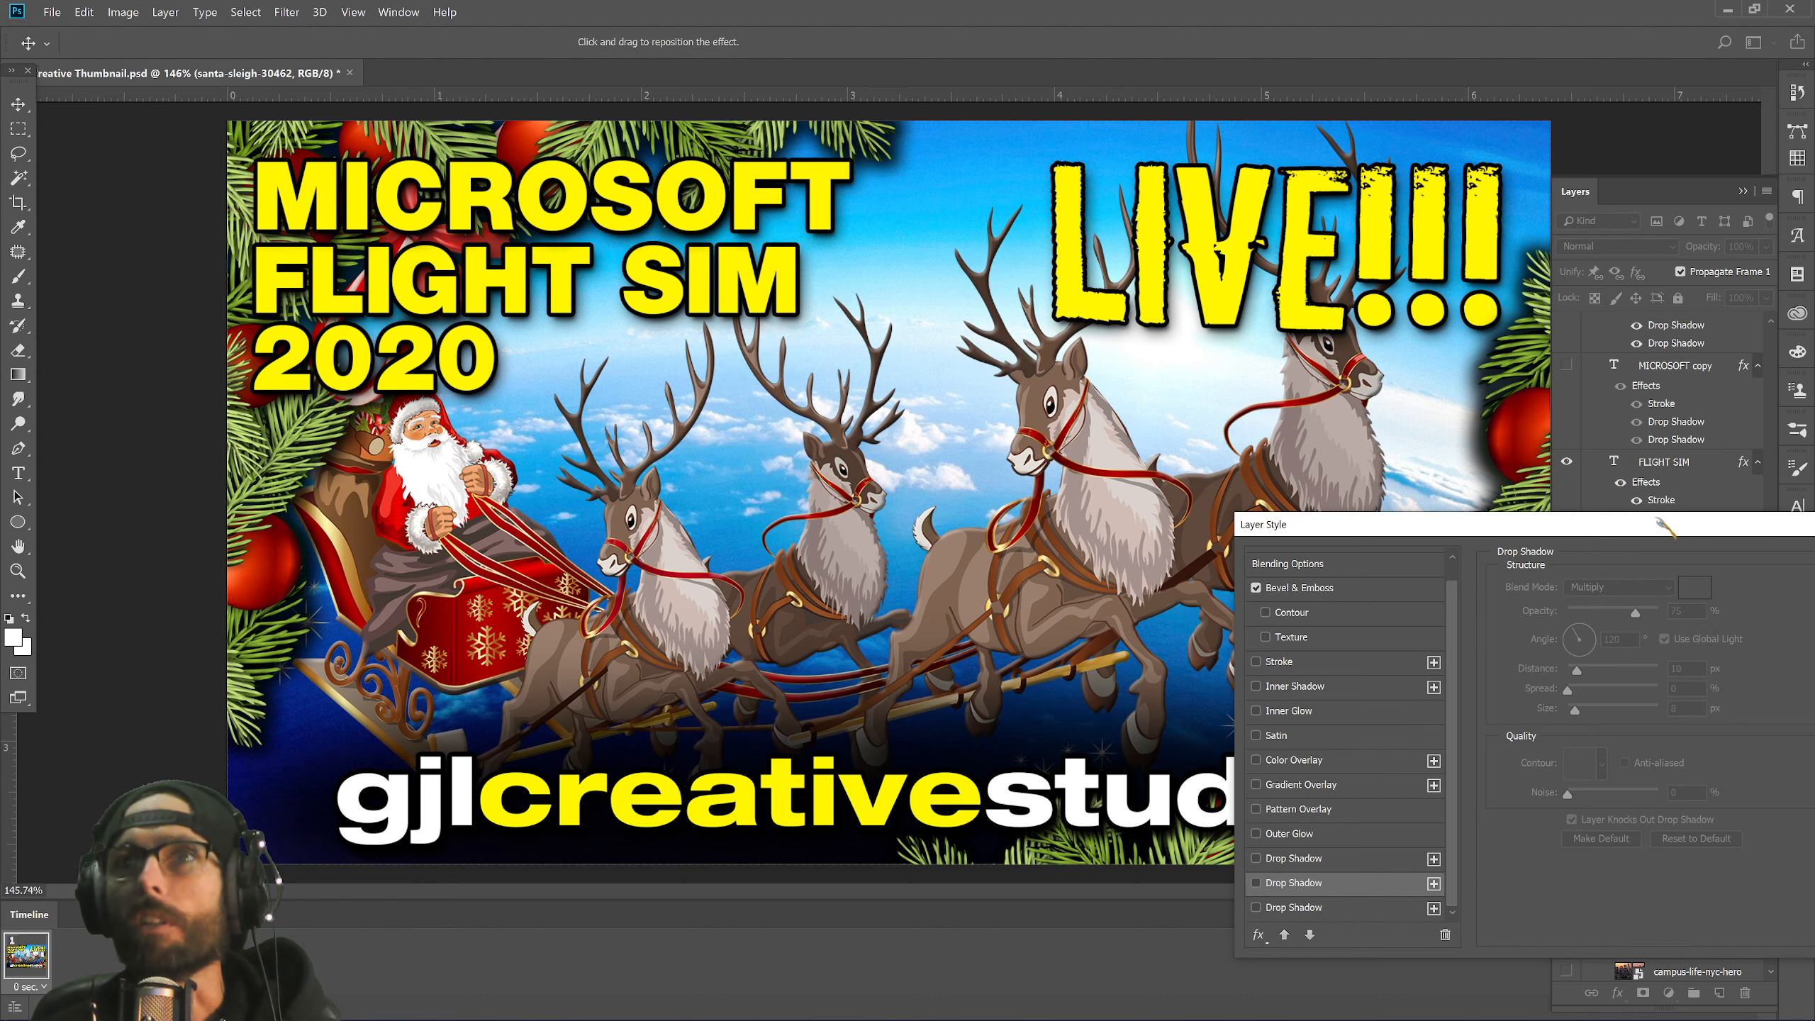
pyautogui.moveTo(1665, 529); pyautogui.dragTo(909, 582)
pyautogui.click(1158, 623)
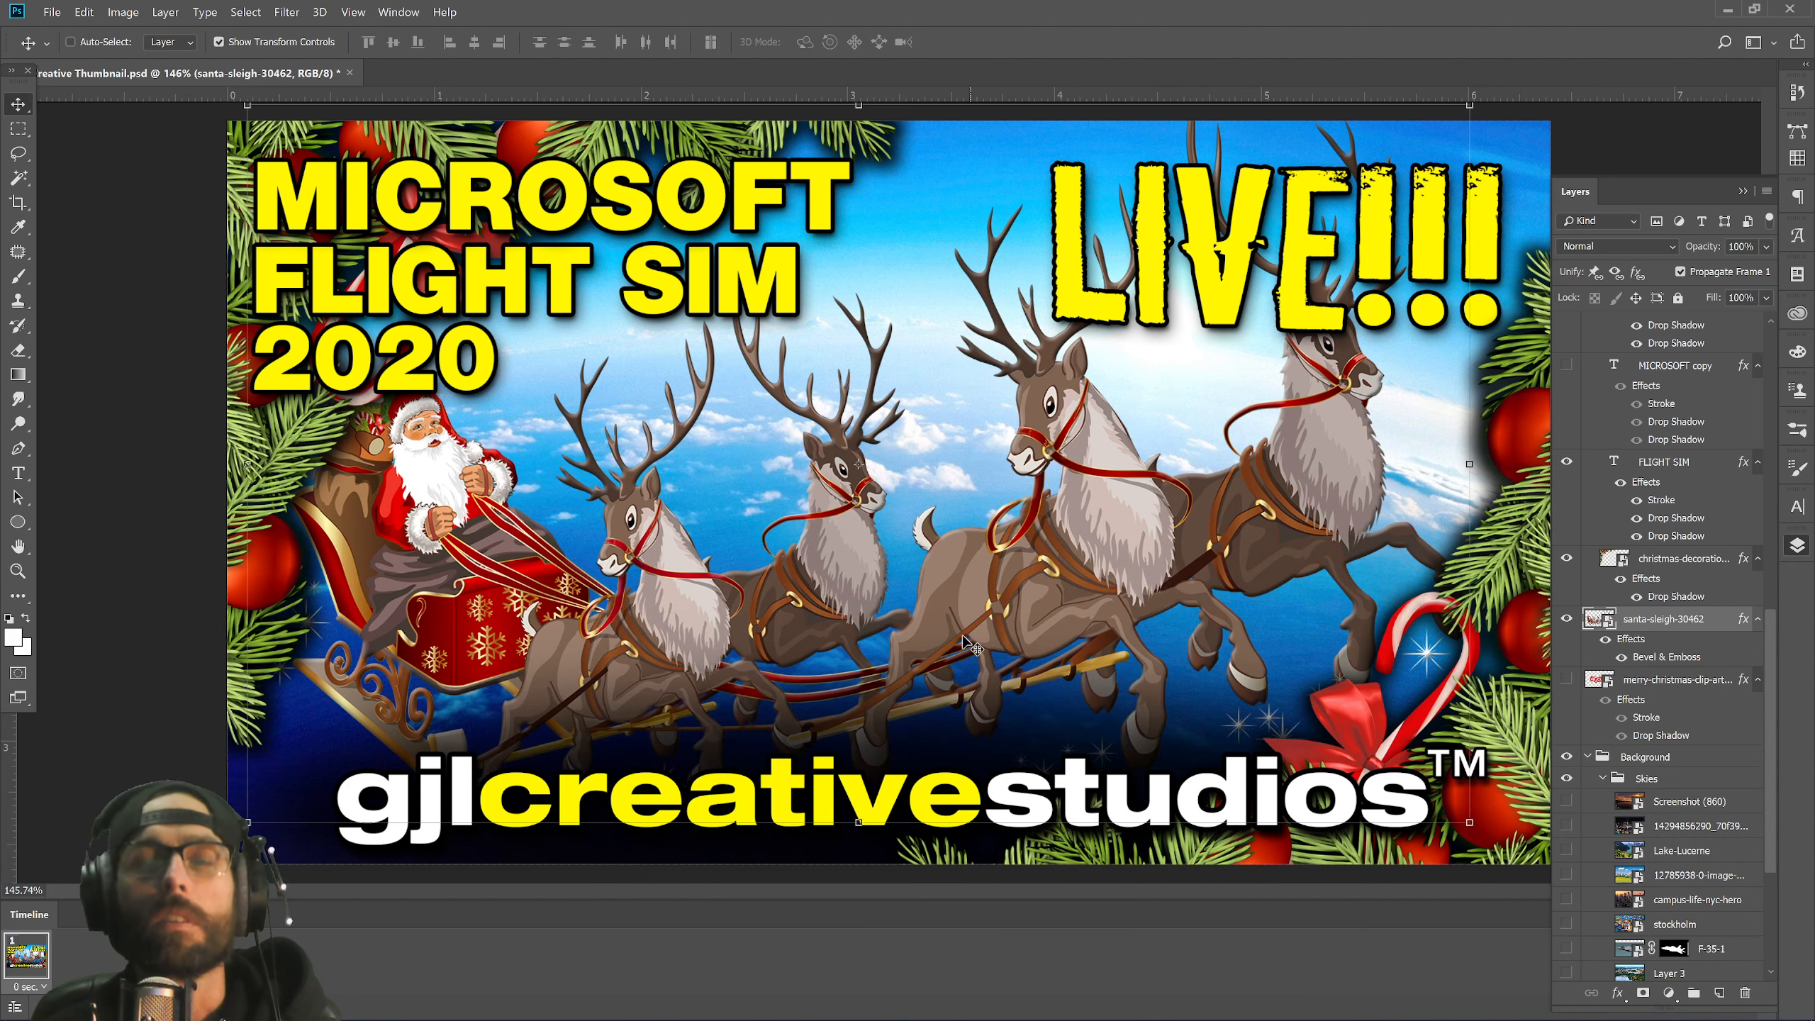
pyautogui.hotkey('ctrl', '-')
pyautogui.hotkey('ctrl', '-')
pyautogui.hotkey('ctrl', '-')
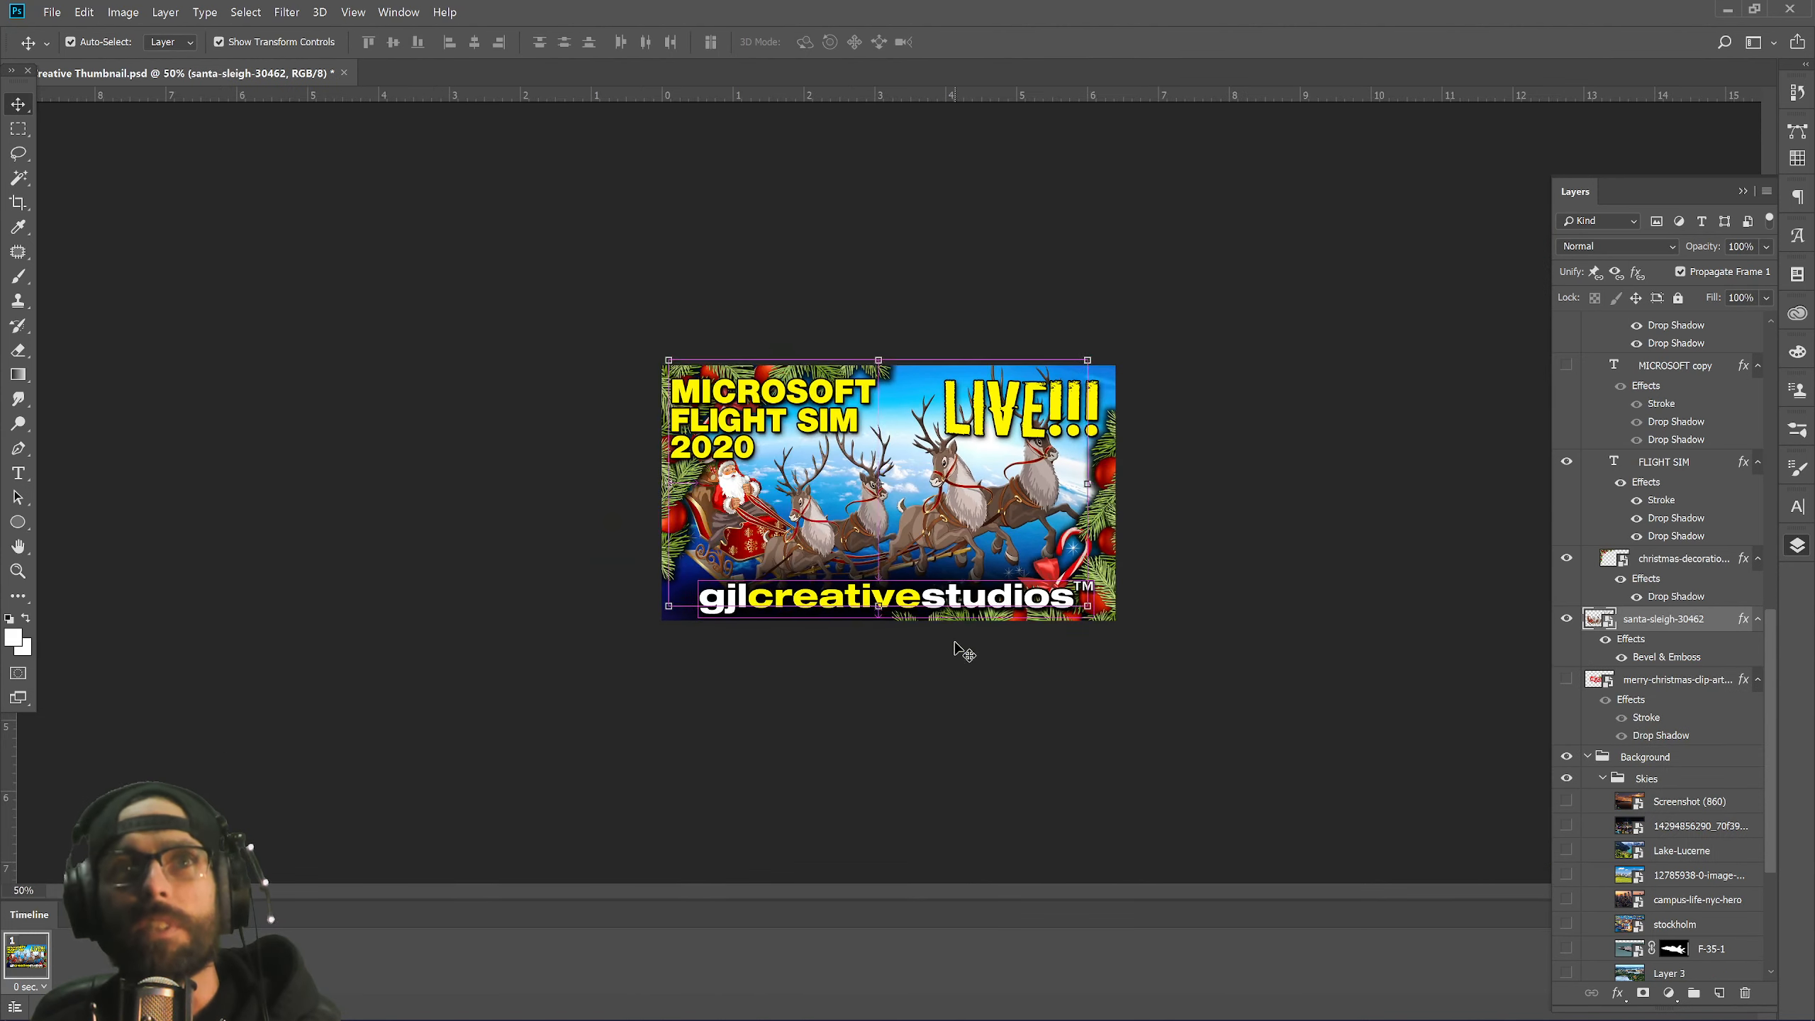
pyautogui.hotkey('ctrl', '-')
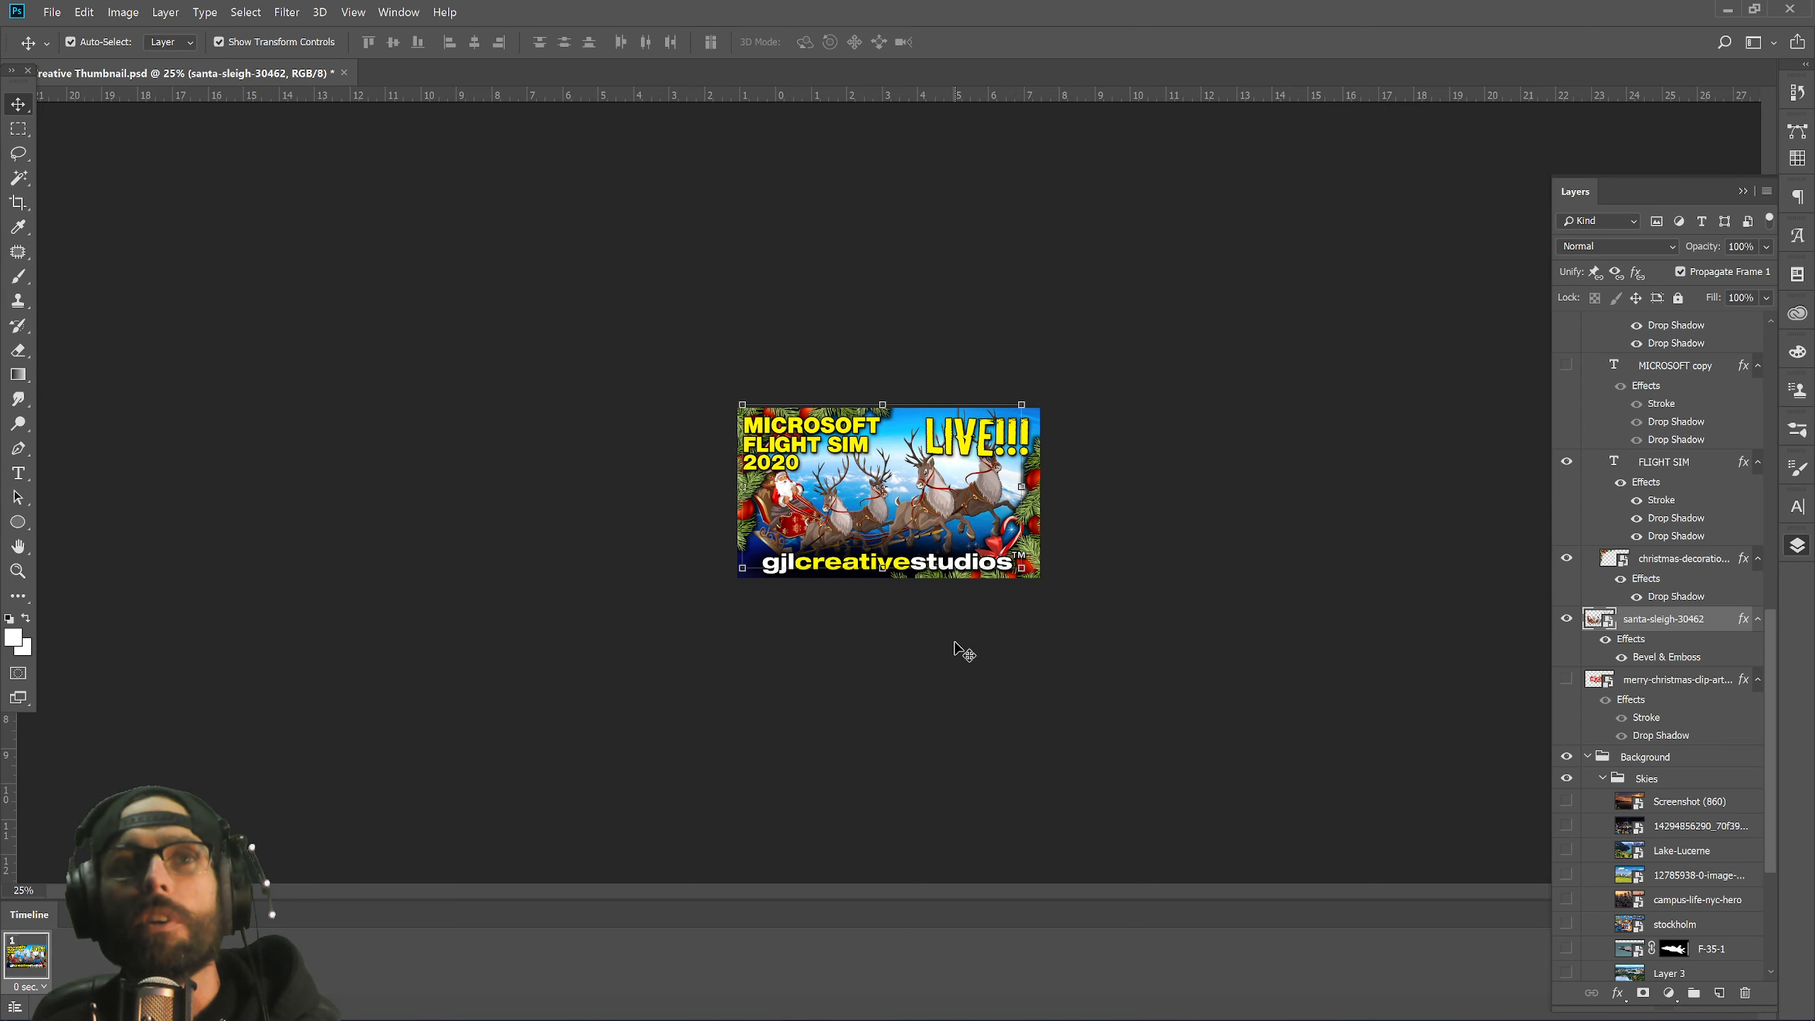
pyautogui.hotkey('ctrl', '+')
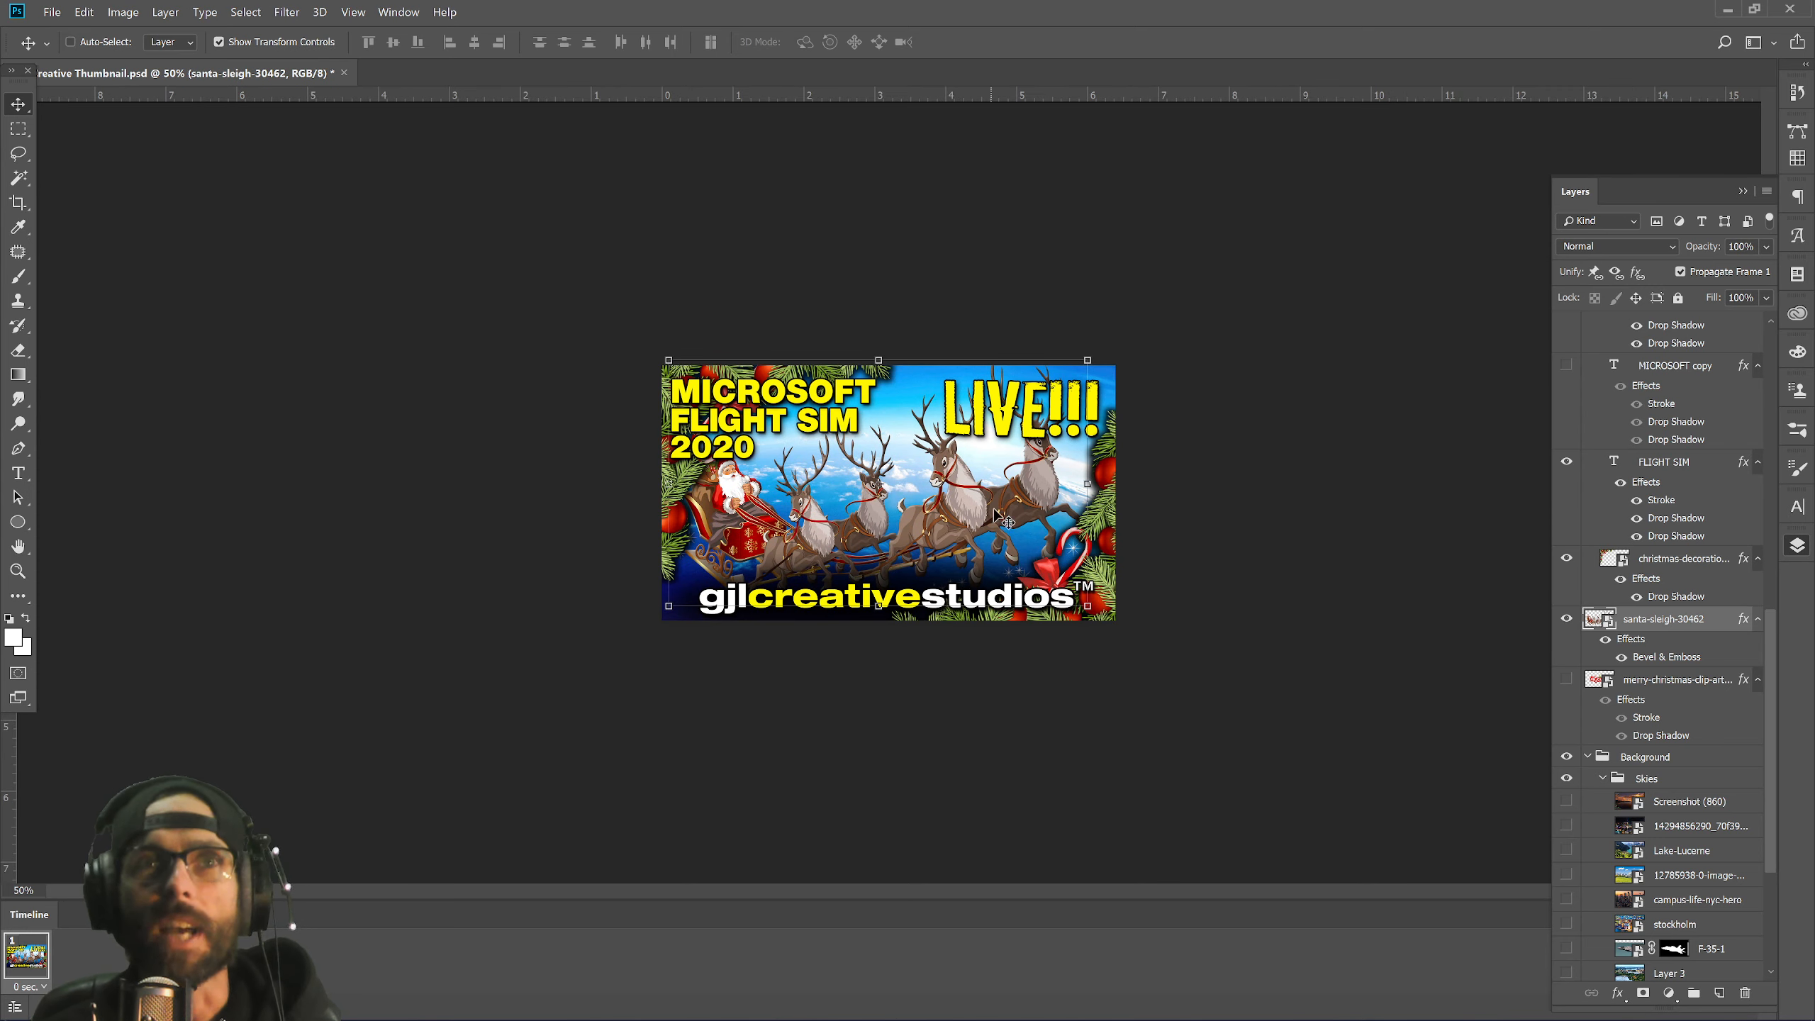
pyautogui.hotkey('ctrl', '+')
pyautogui.hotkey('ctrl', '+')
pyautogui.hotkey('ctrl', '+')
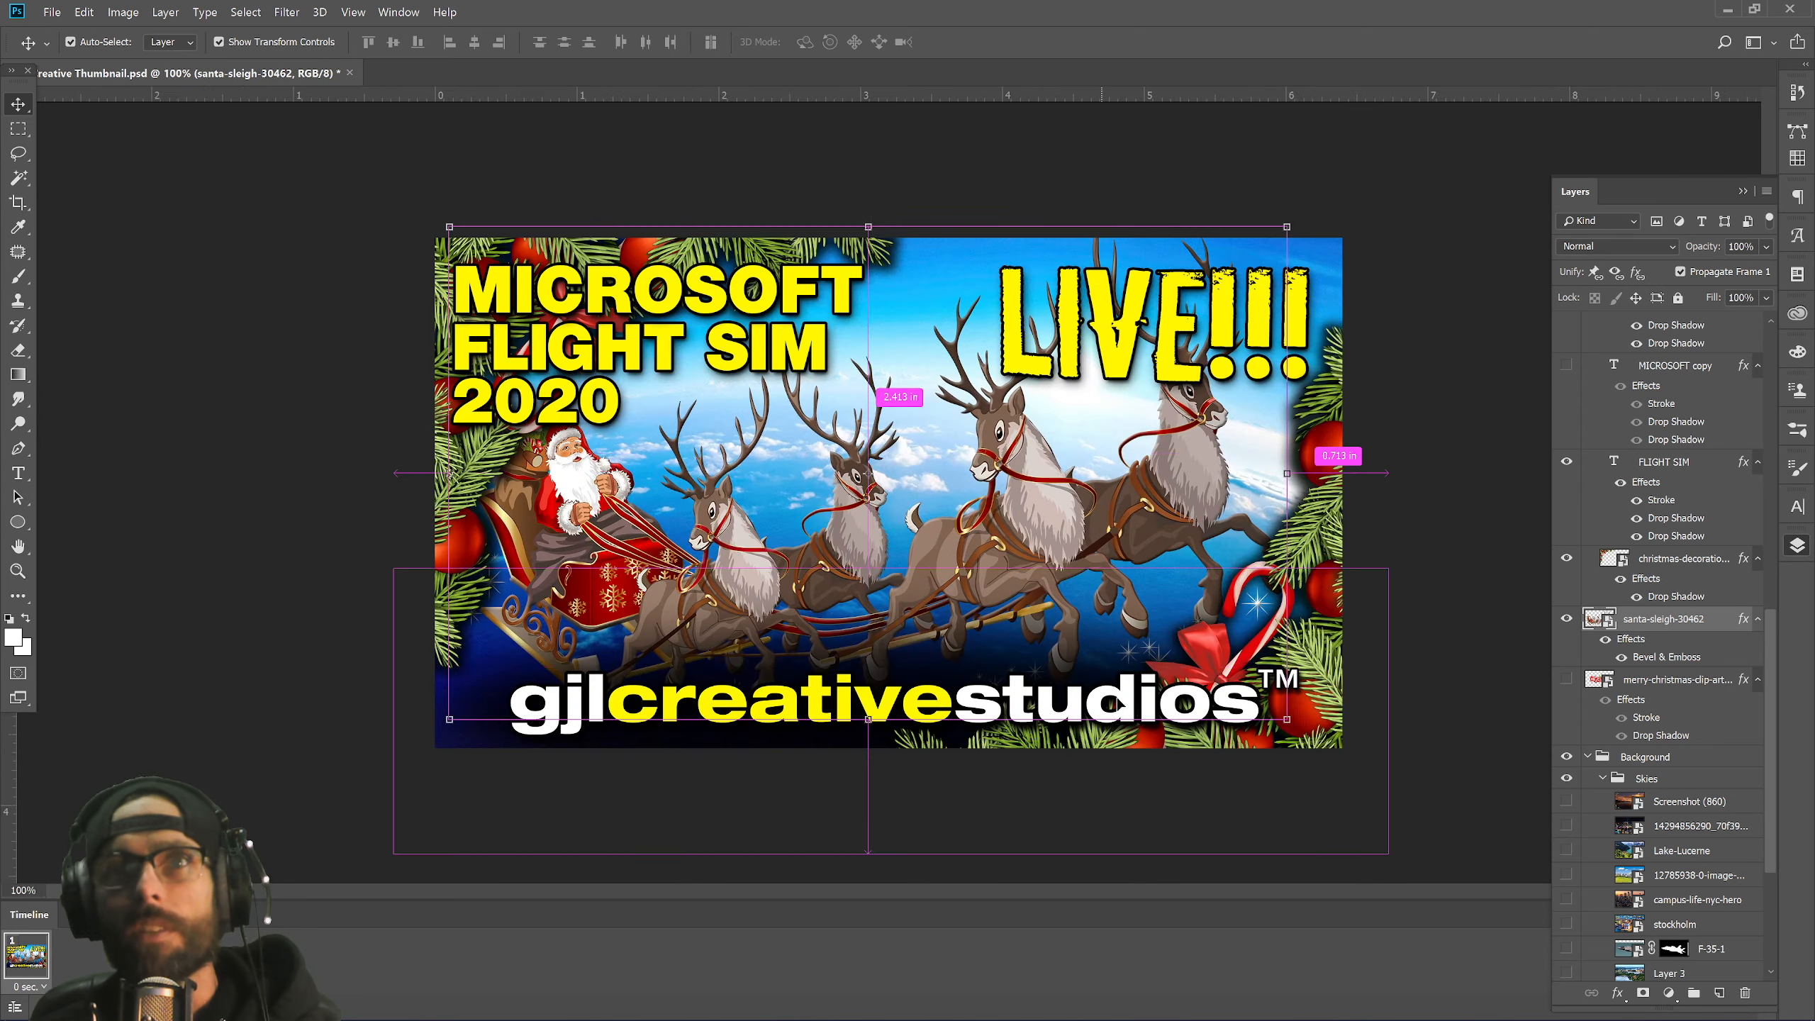
pyautogui.hotkey('ctrl', '-')
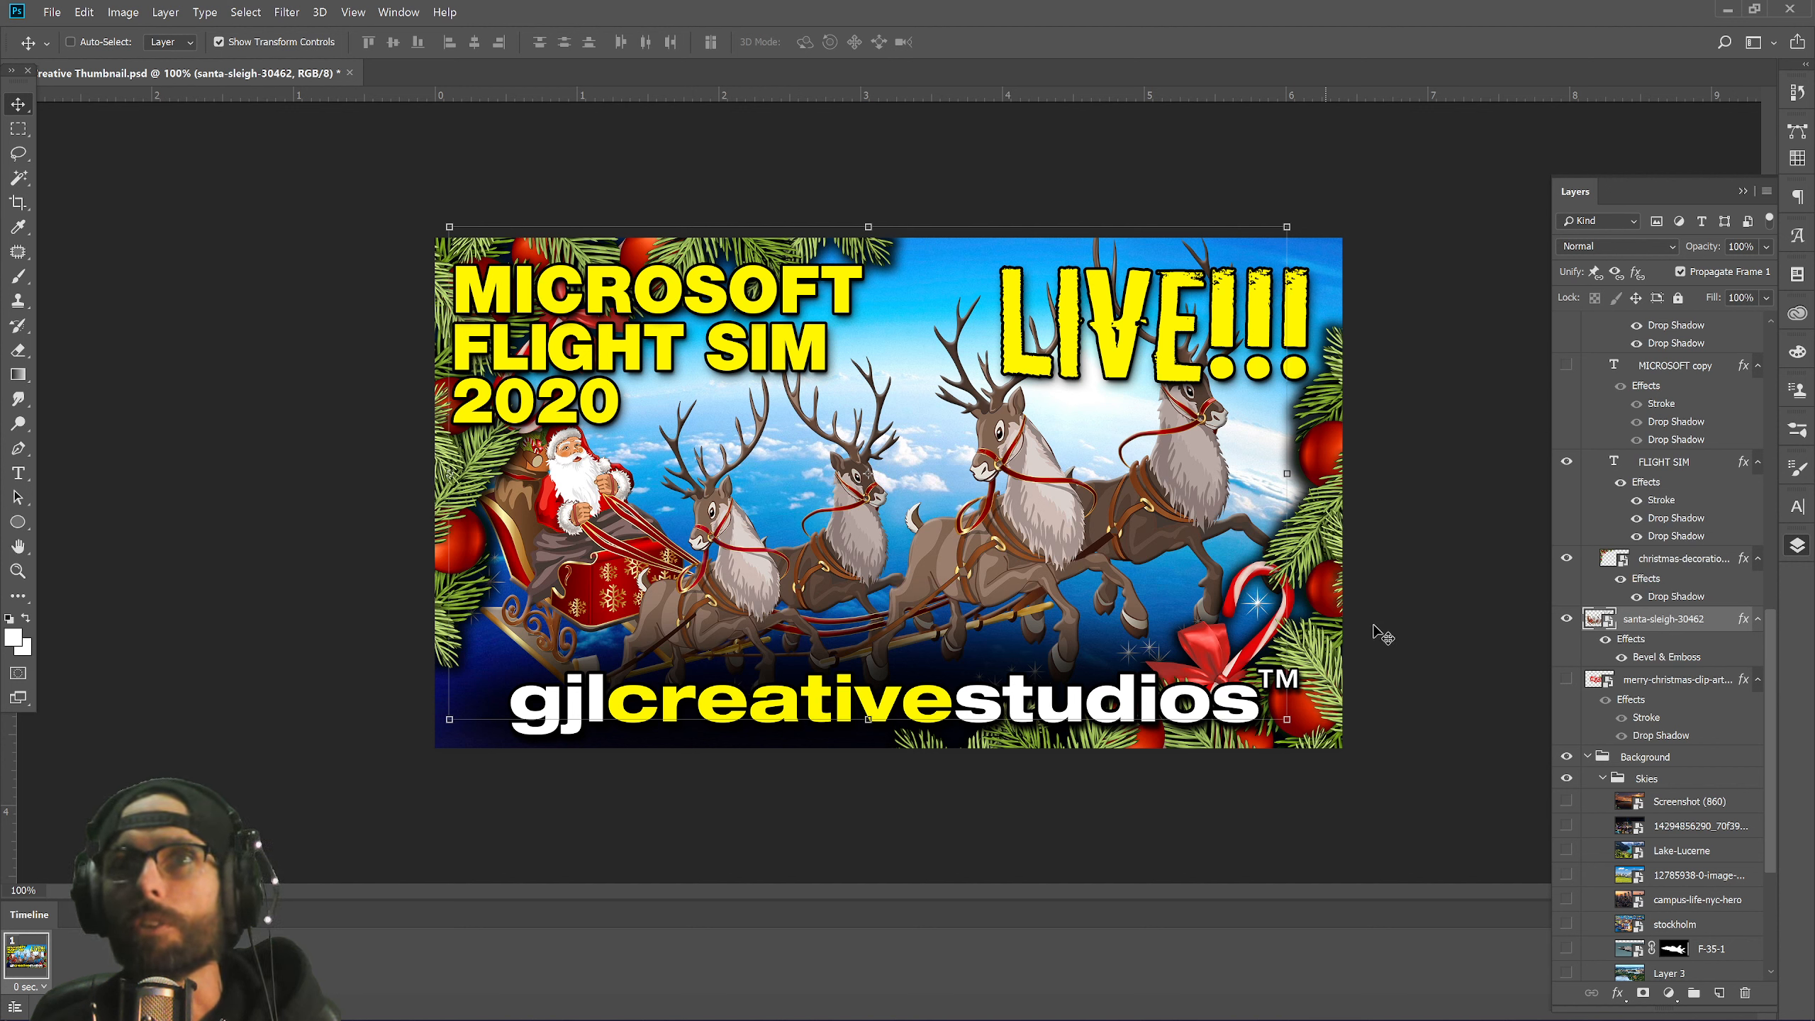
# Collapse the Skies layer group in the Layers panel.
pyautogui.keyDown('ctrl'); pyautogui.click(1597, 621); pyautogui.keyUp('ctrl')
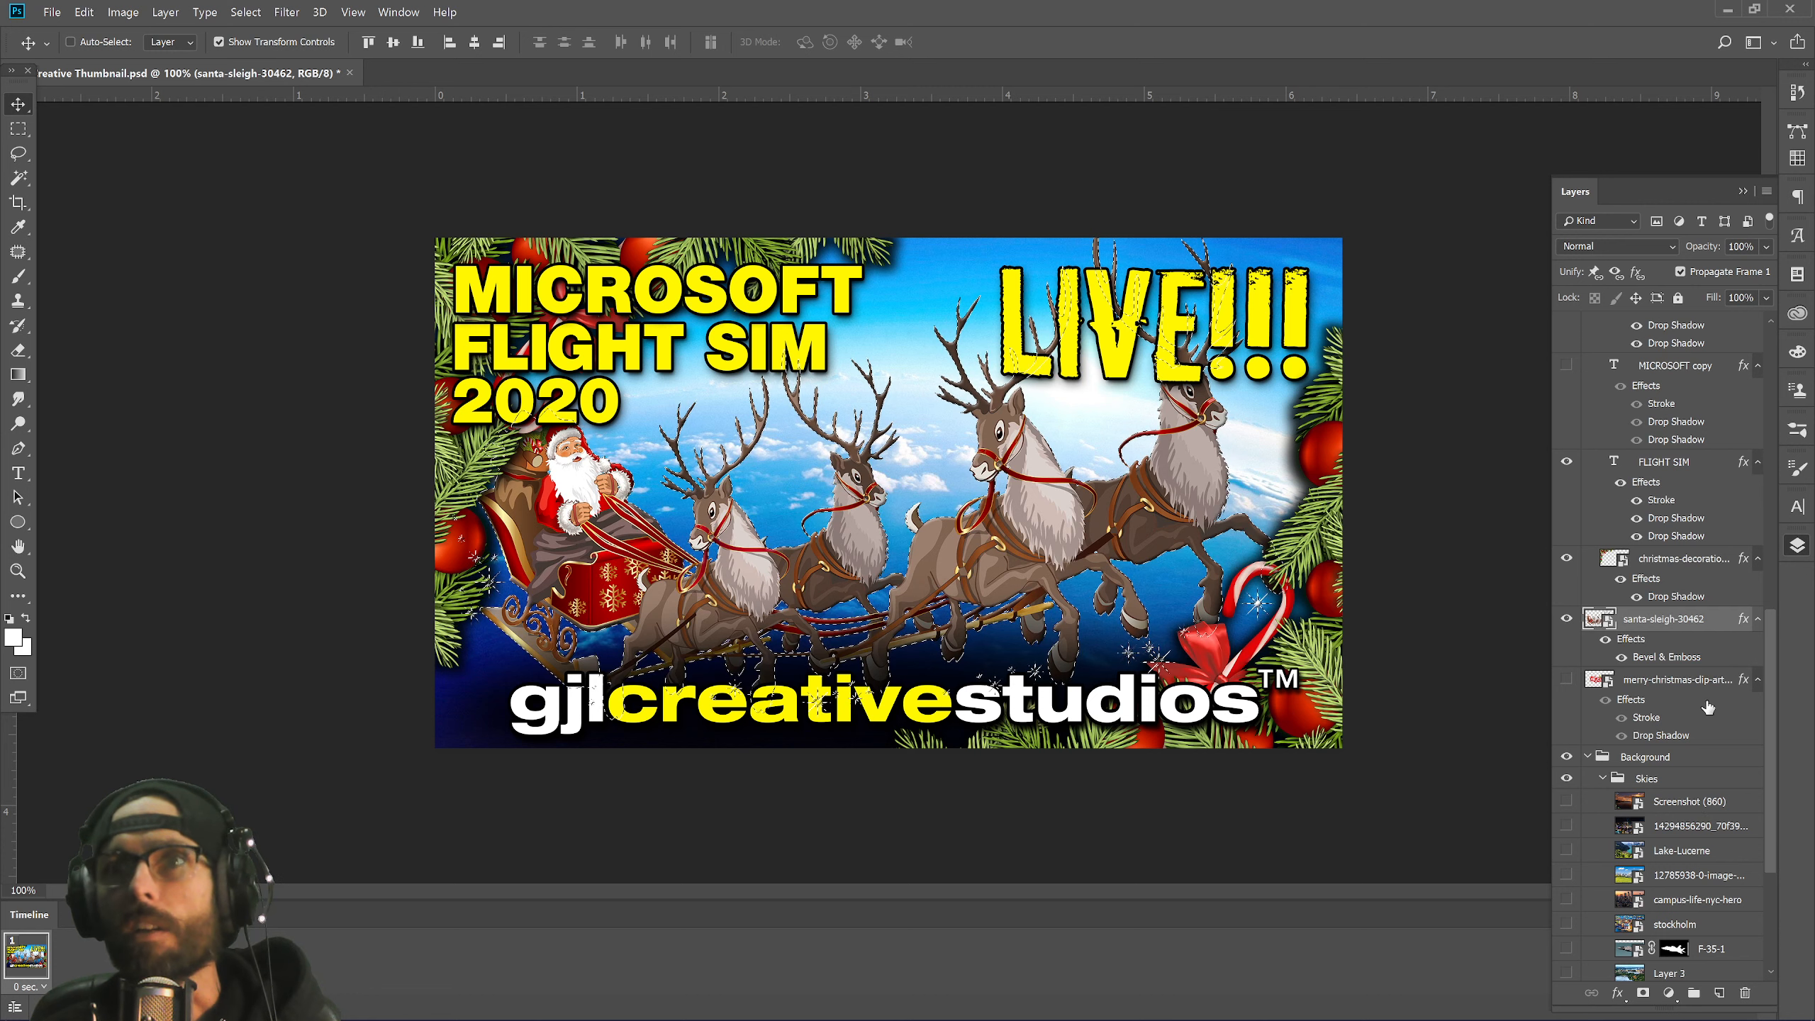
pyautogui.scroll(-2, 1708, 707)
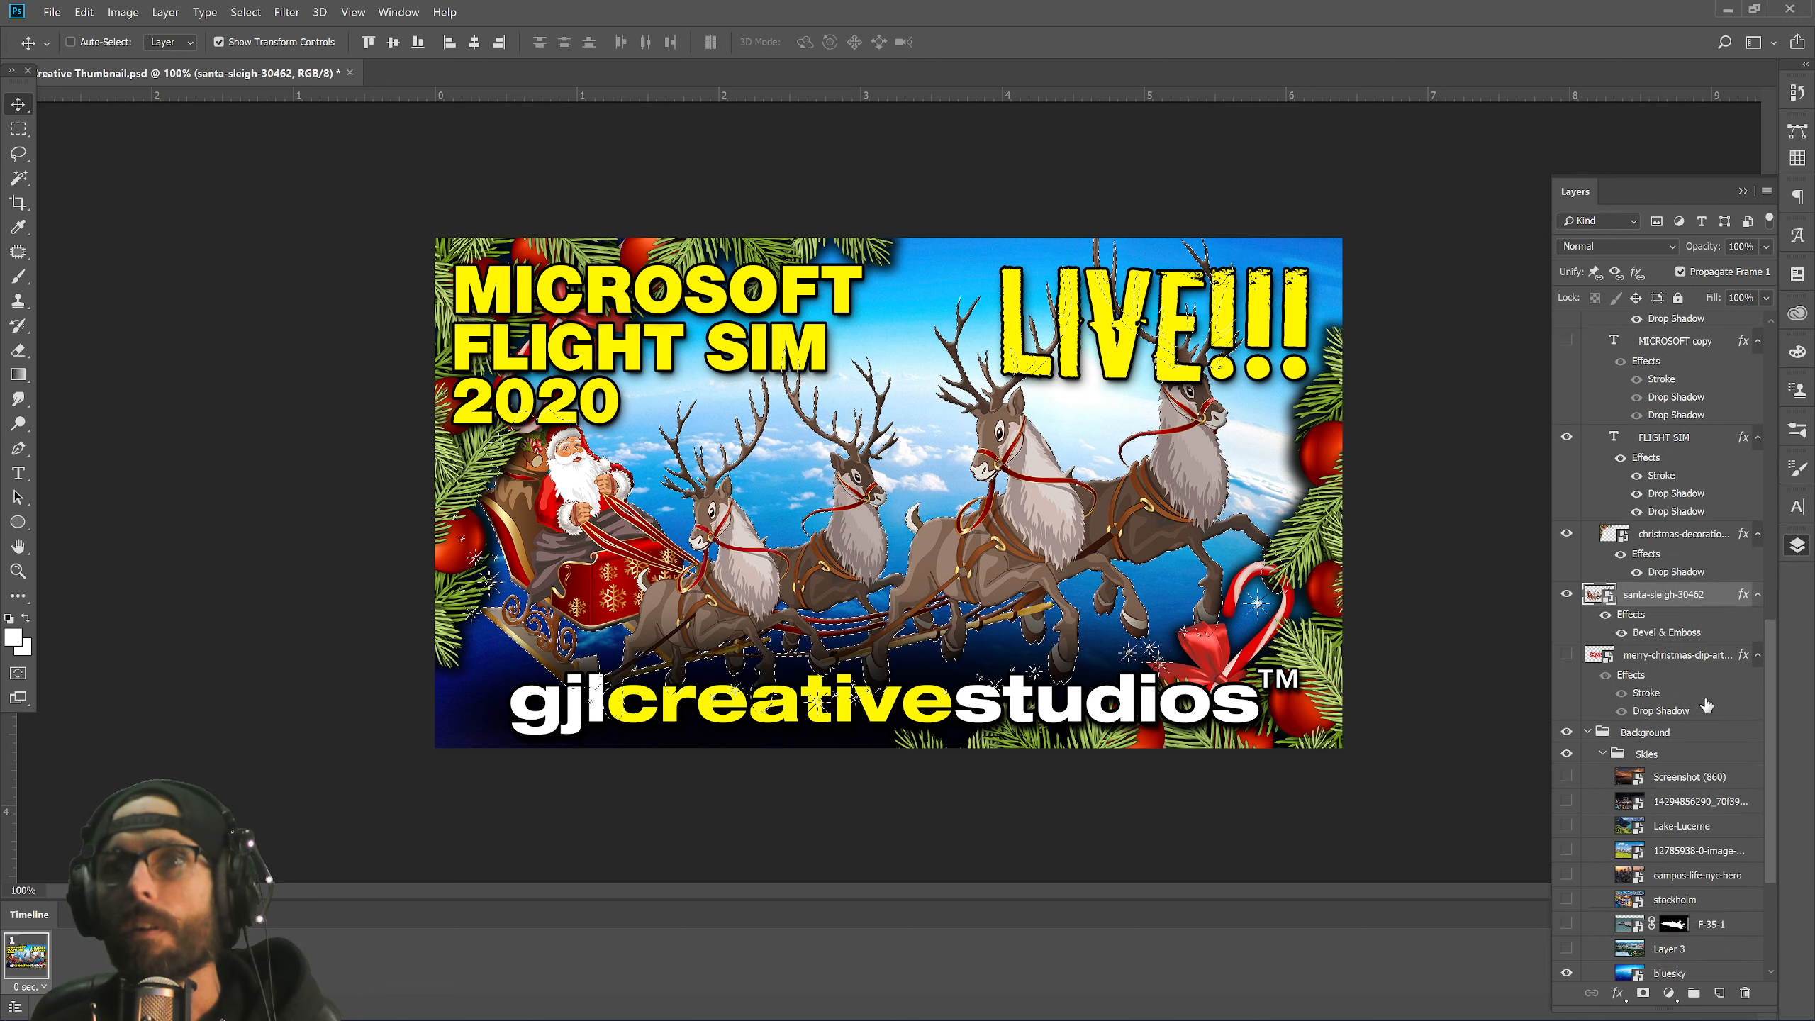
pyautogui.scroll(-4, 1706, 705)
pyautogui.click(1602, 706)
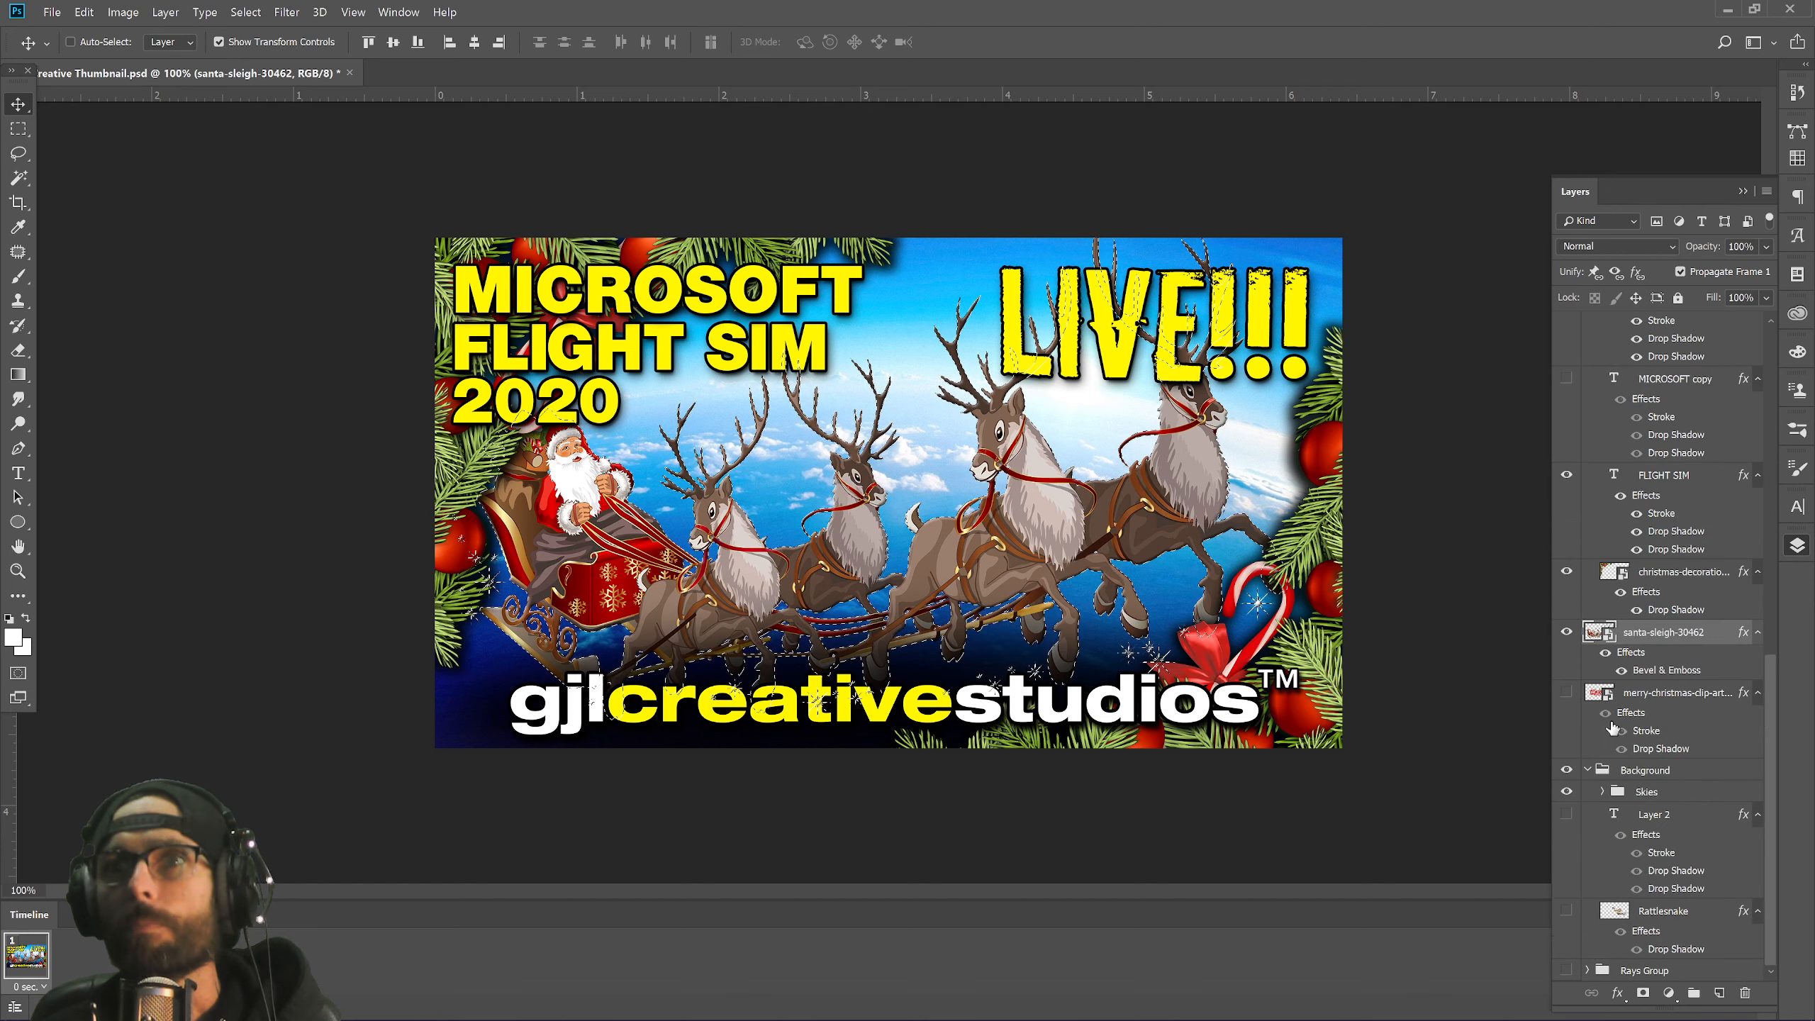
pyautogui.scroll(15, 1673, 597)
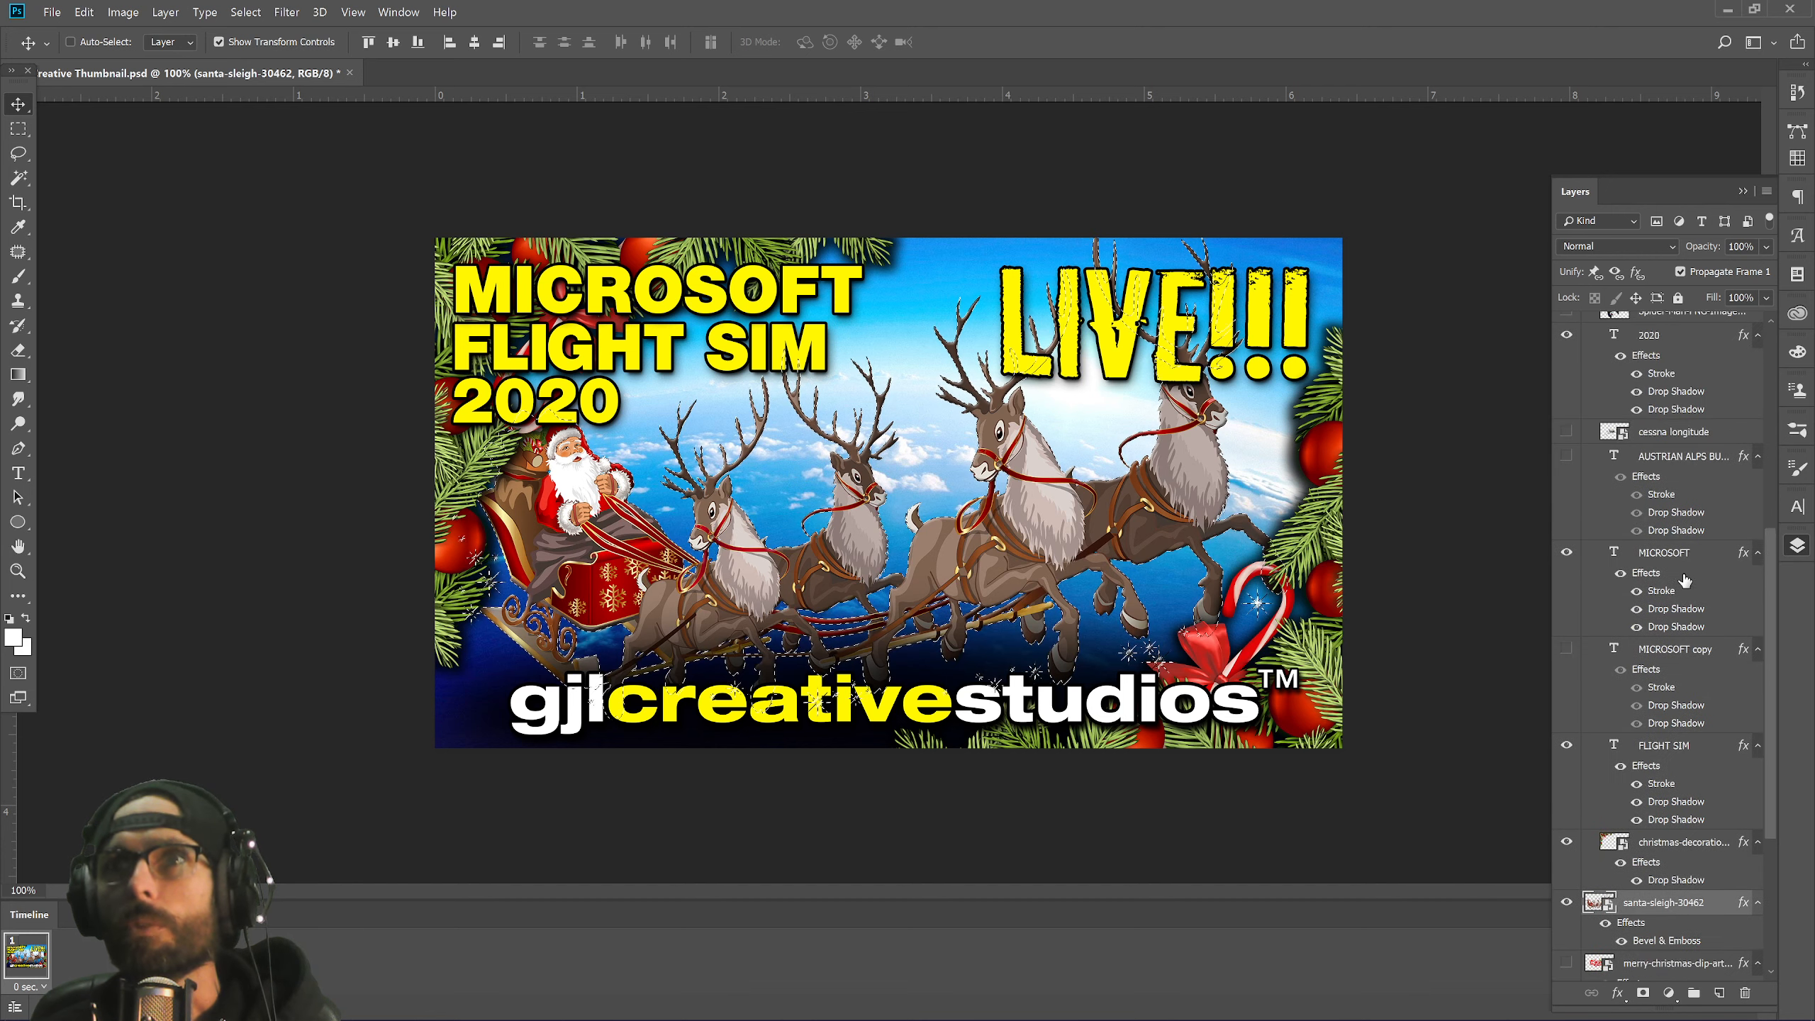
pyautogui.scroll(6, 1686, 486)
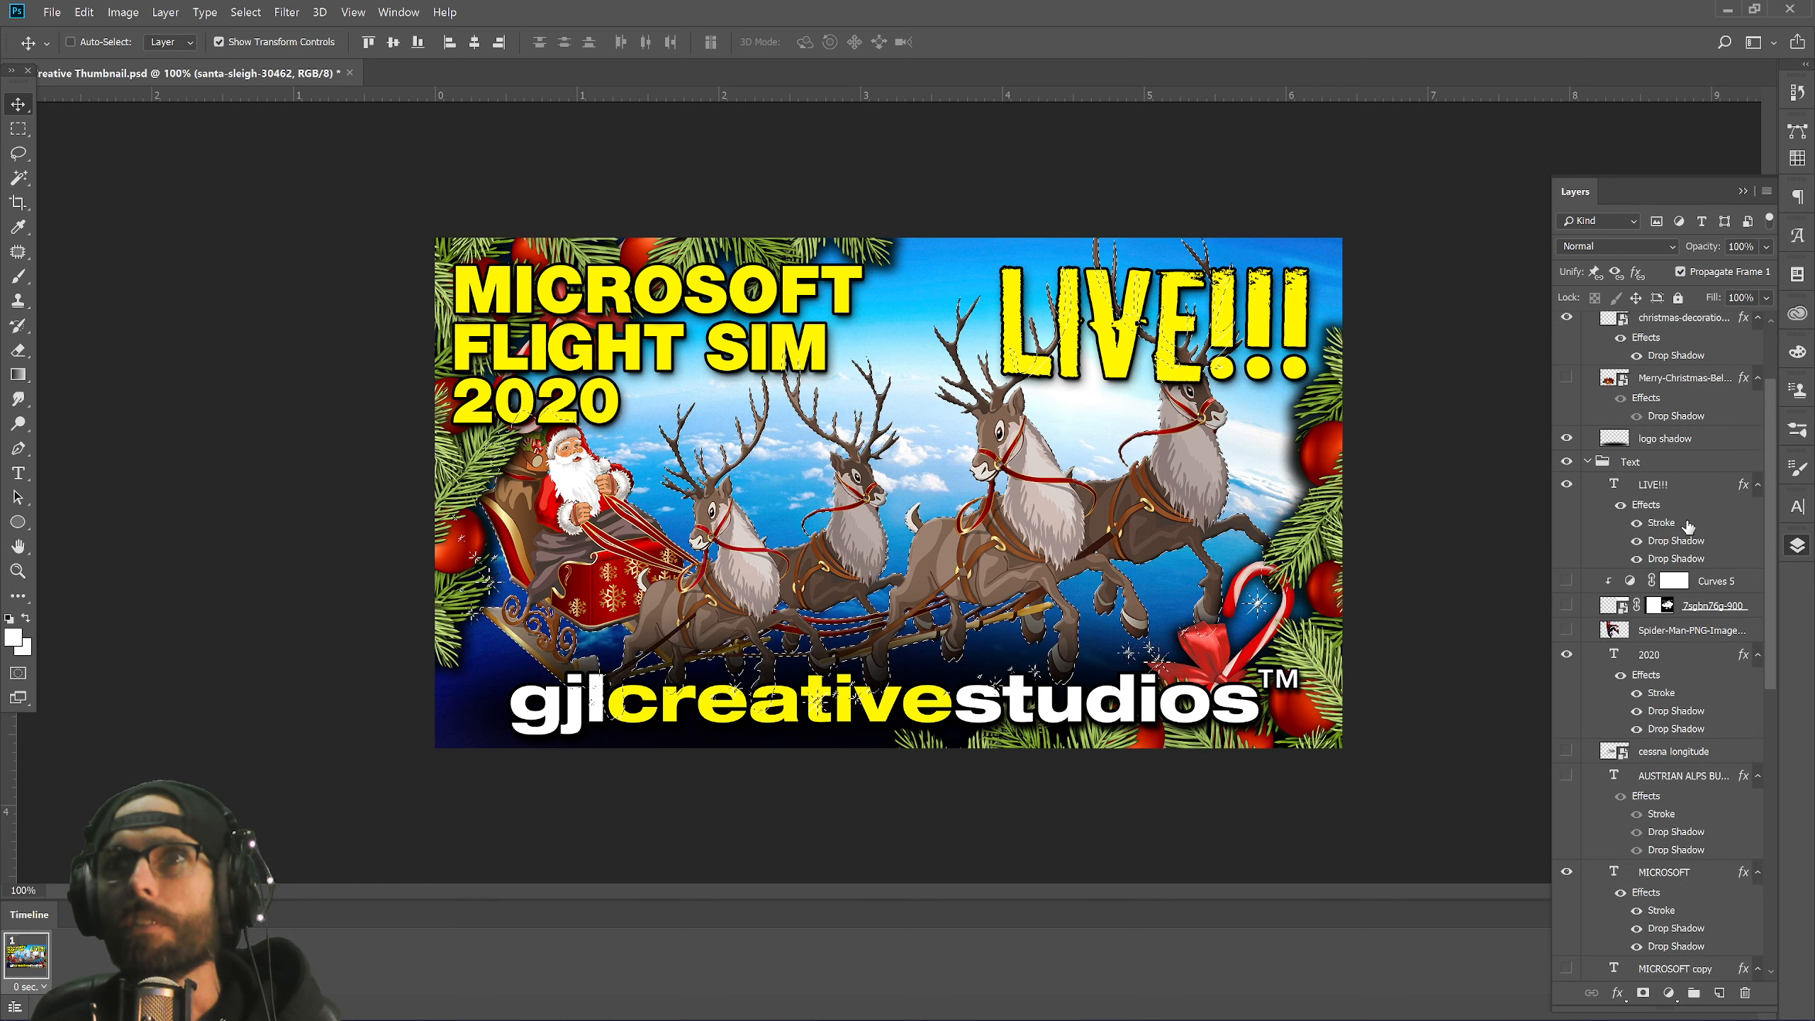
# Mask christmas-decorations with a layer's outline selection, then undo the mask.
pyautogui.click(1670, 324)
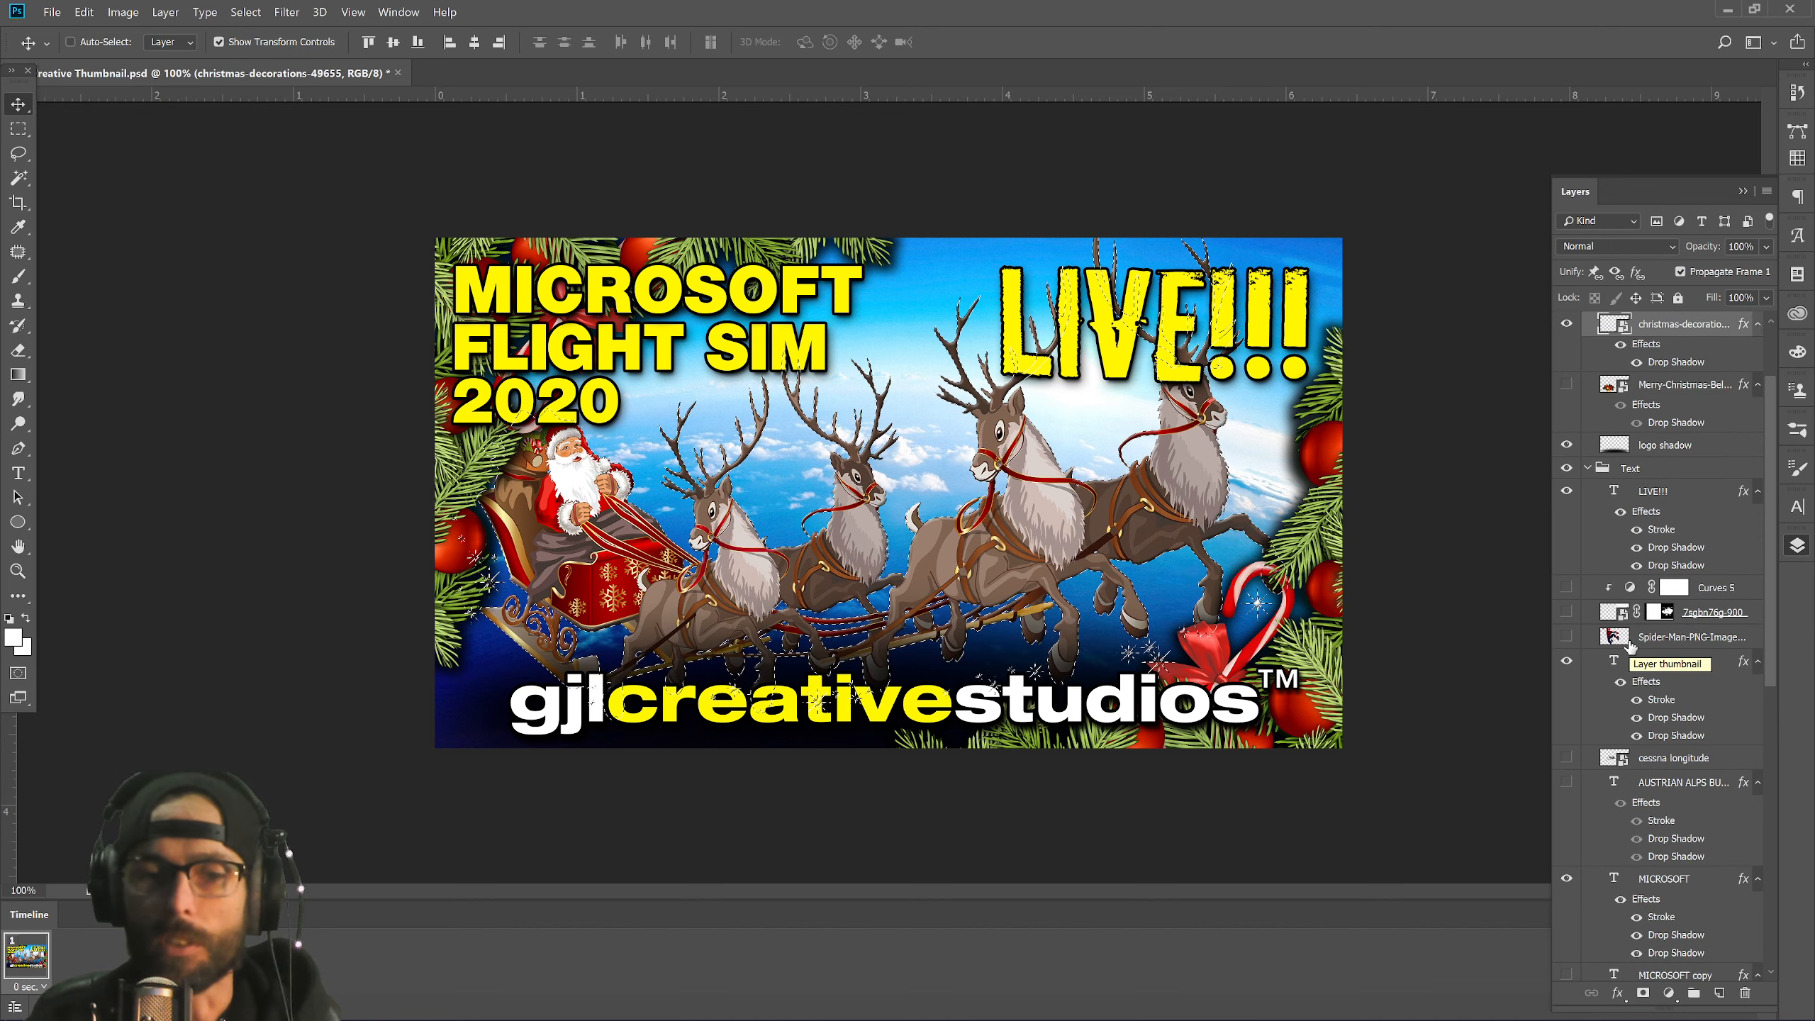
pyautogui.press('ctrl')
pyautogui.keyDown('ctrl'); pyautogui.click(1629, 643); pyautogui.keyUp('ctrl')
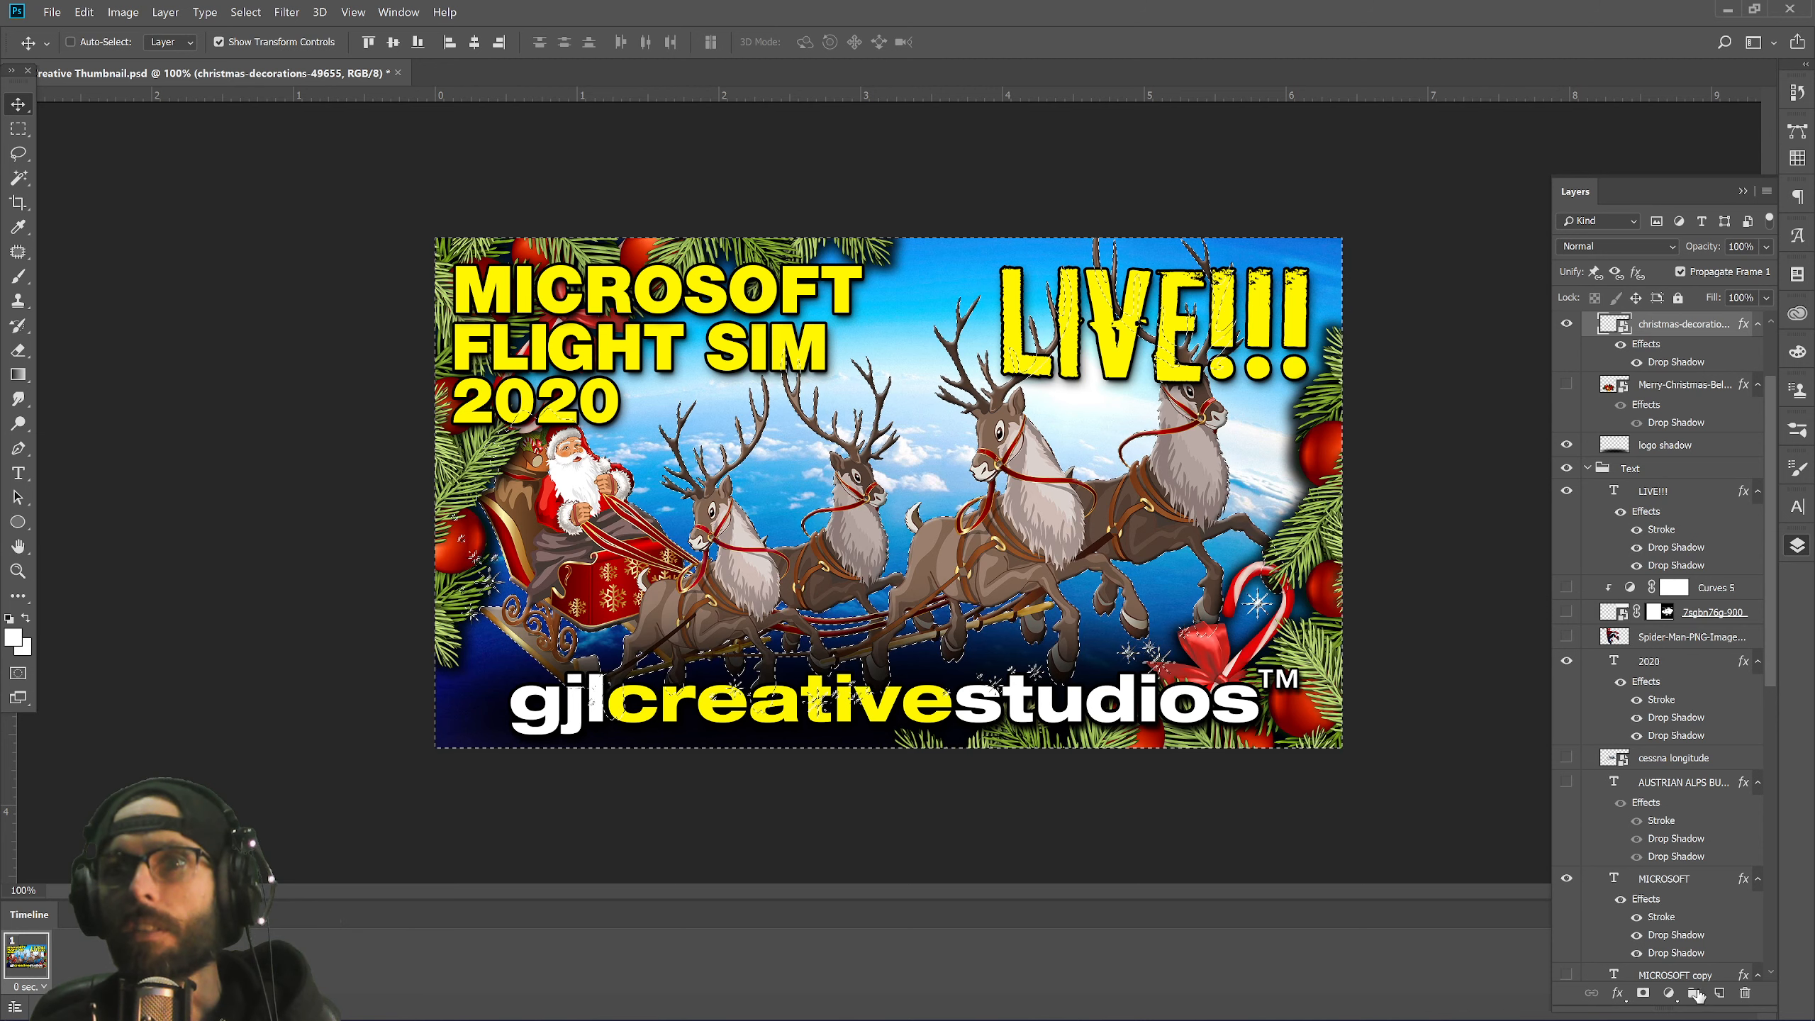
pyautogui.click(1642, 994)
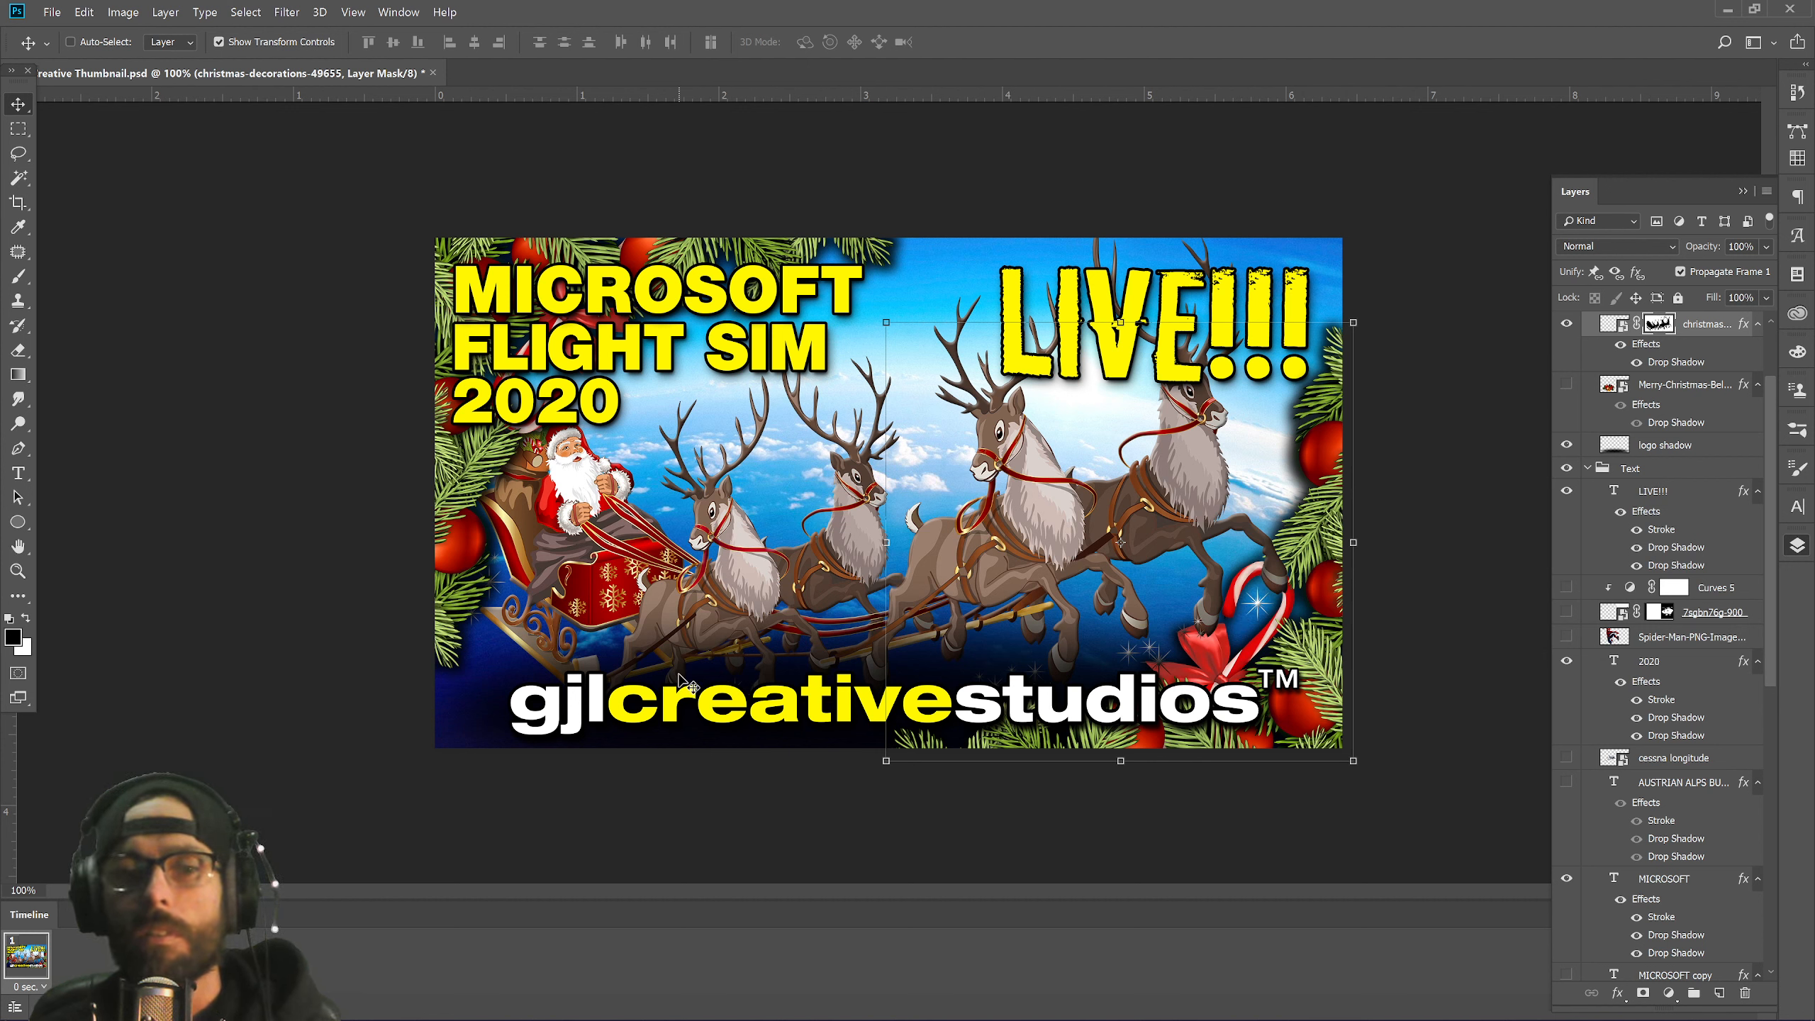
pyautogui.hotkey('ctrl', 'z')
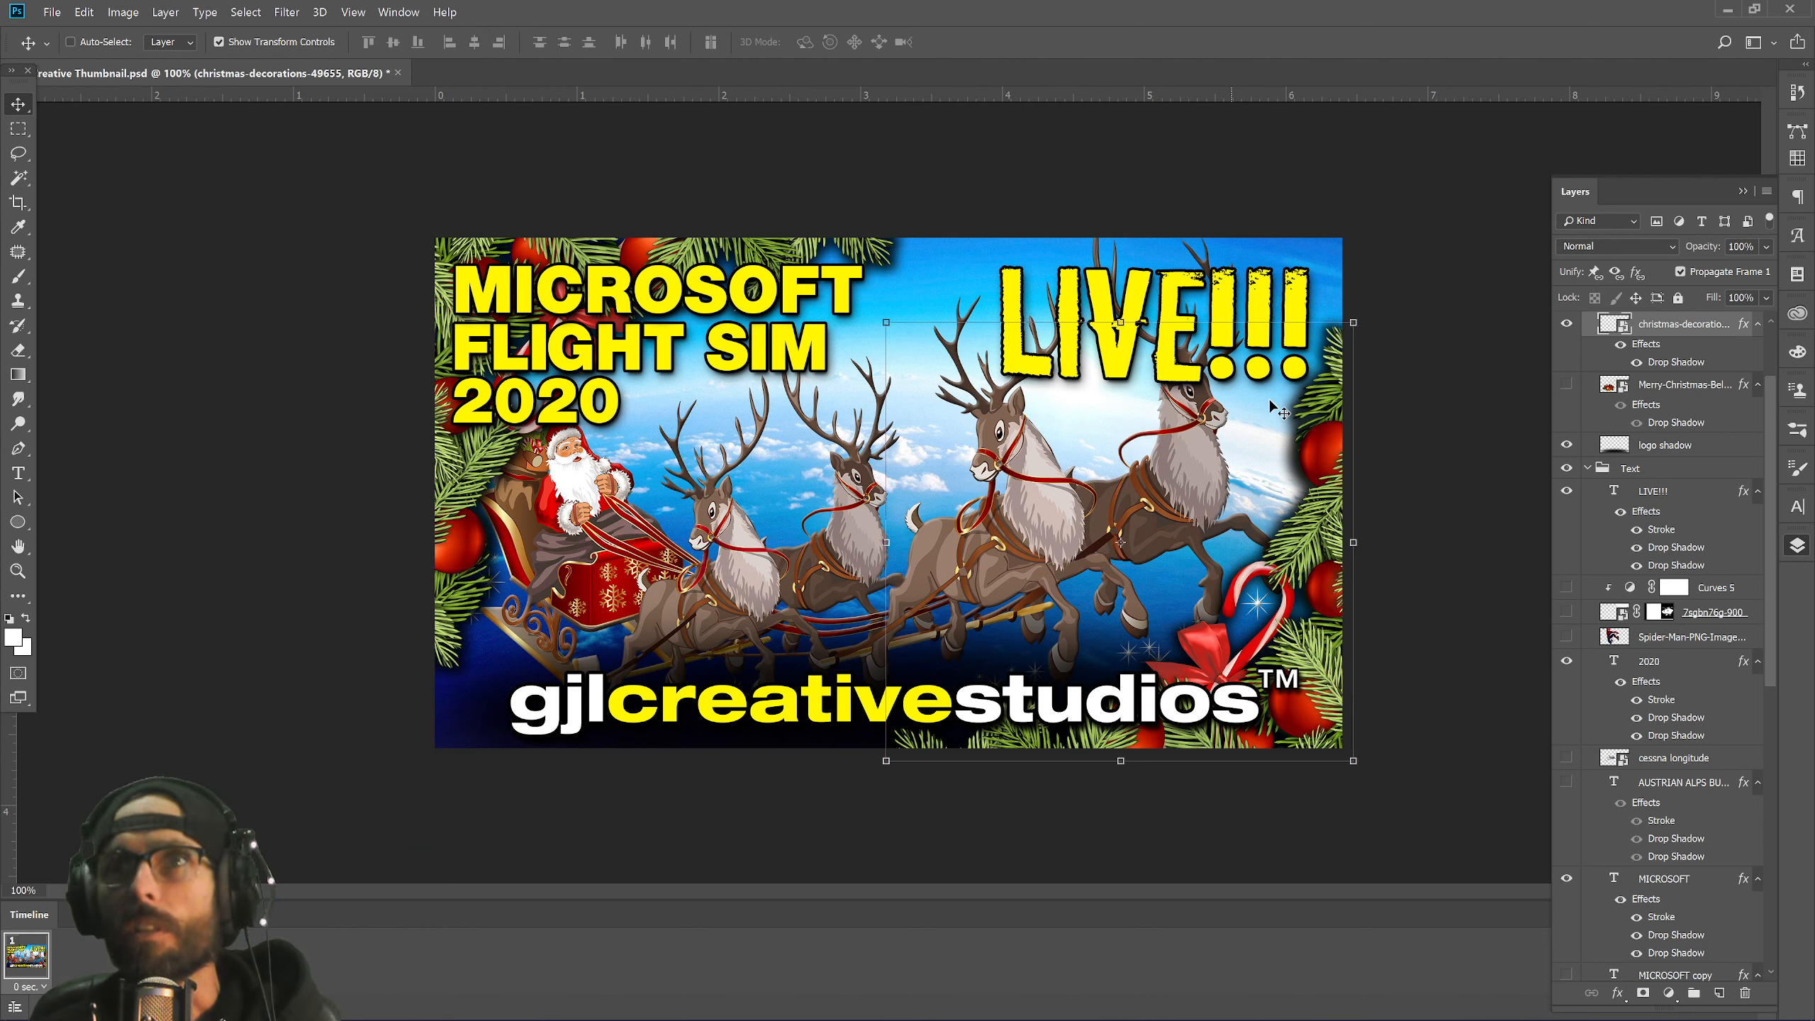
pyautogui.scroll(-5, 1697, 669)
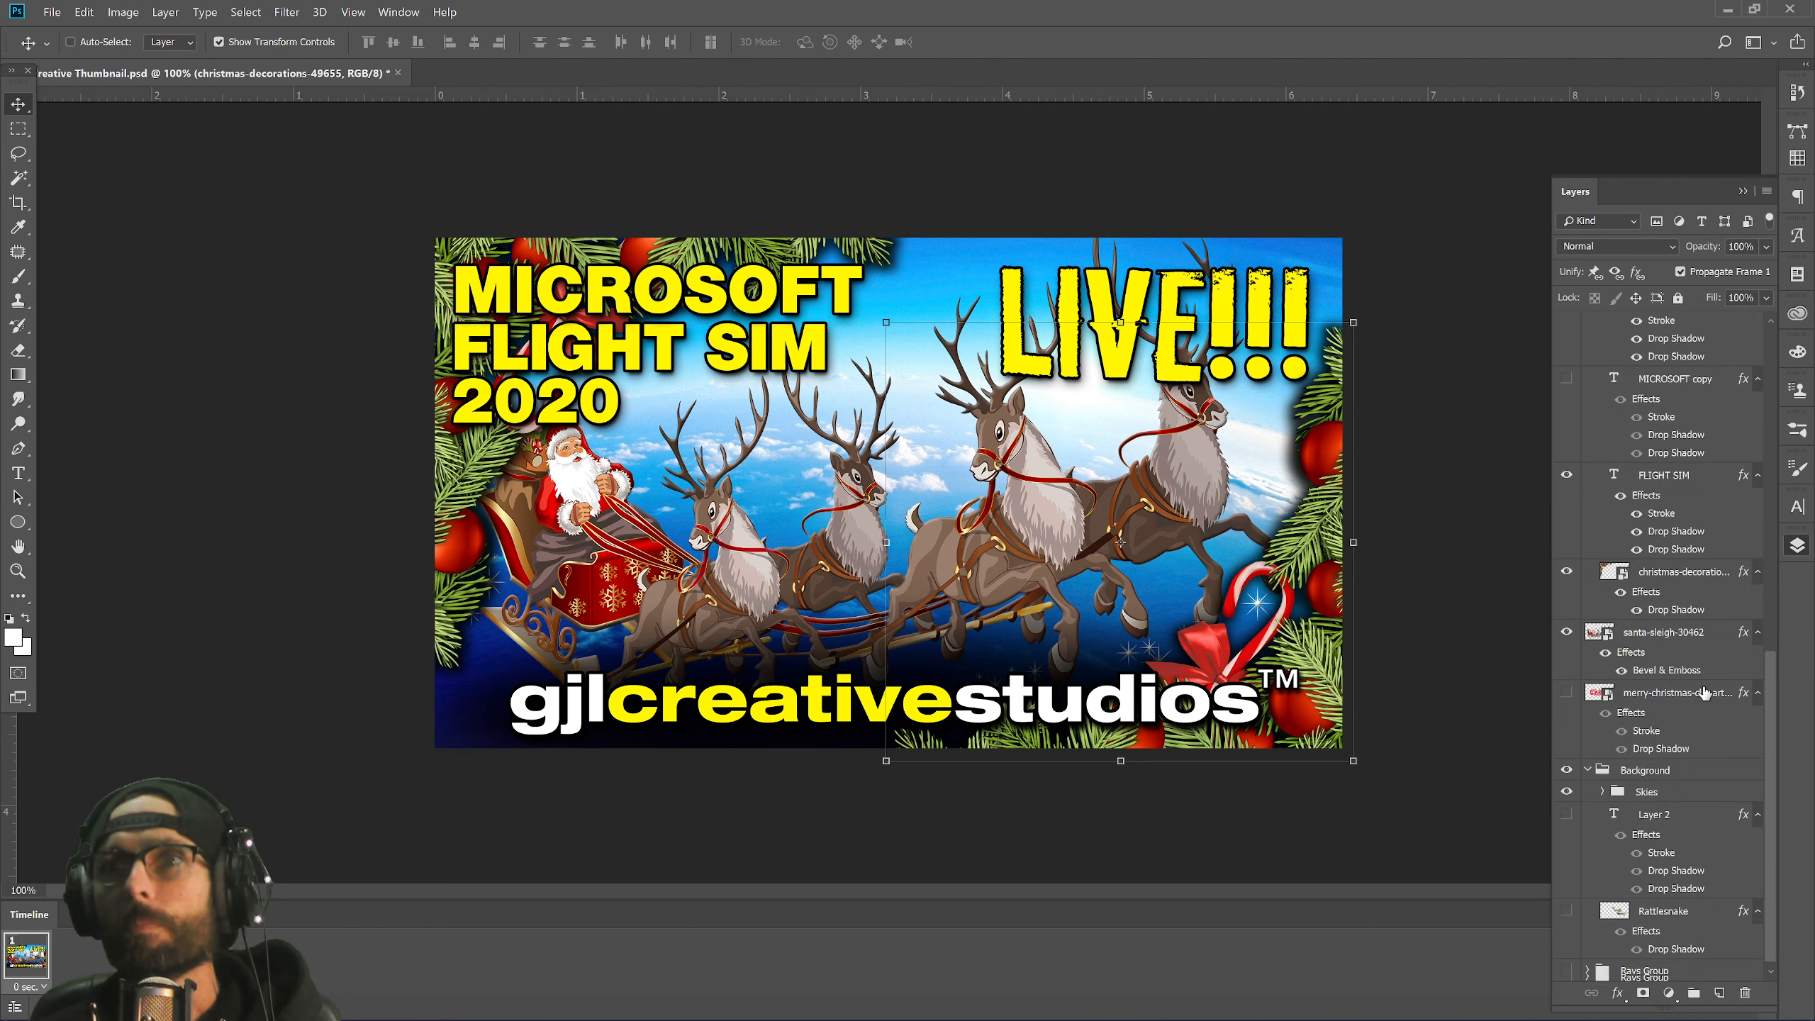
# Enlarge the santa-sleigh-30462 layer and move it up and to the right.
pyautogui.click(1686, 635)
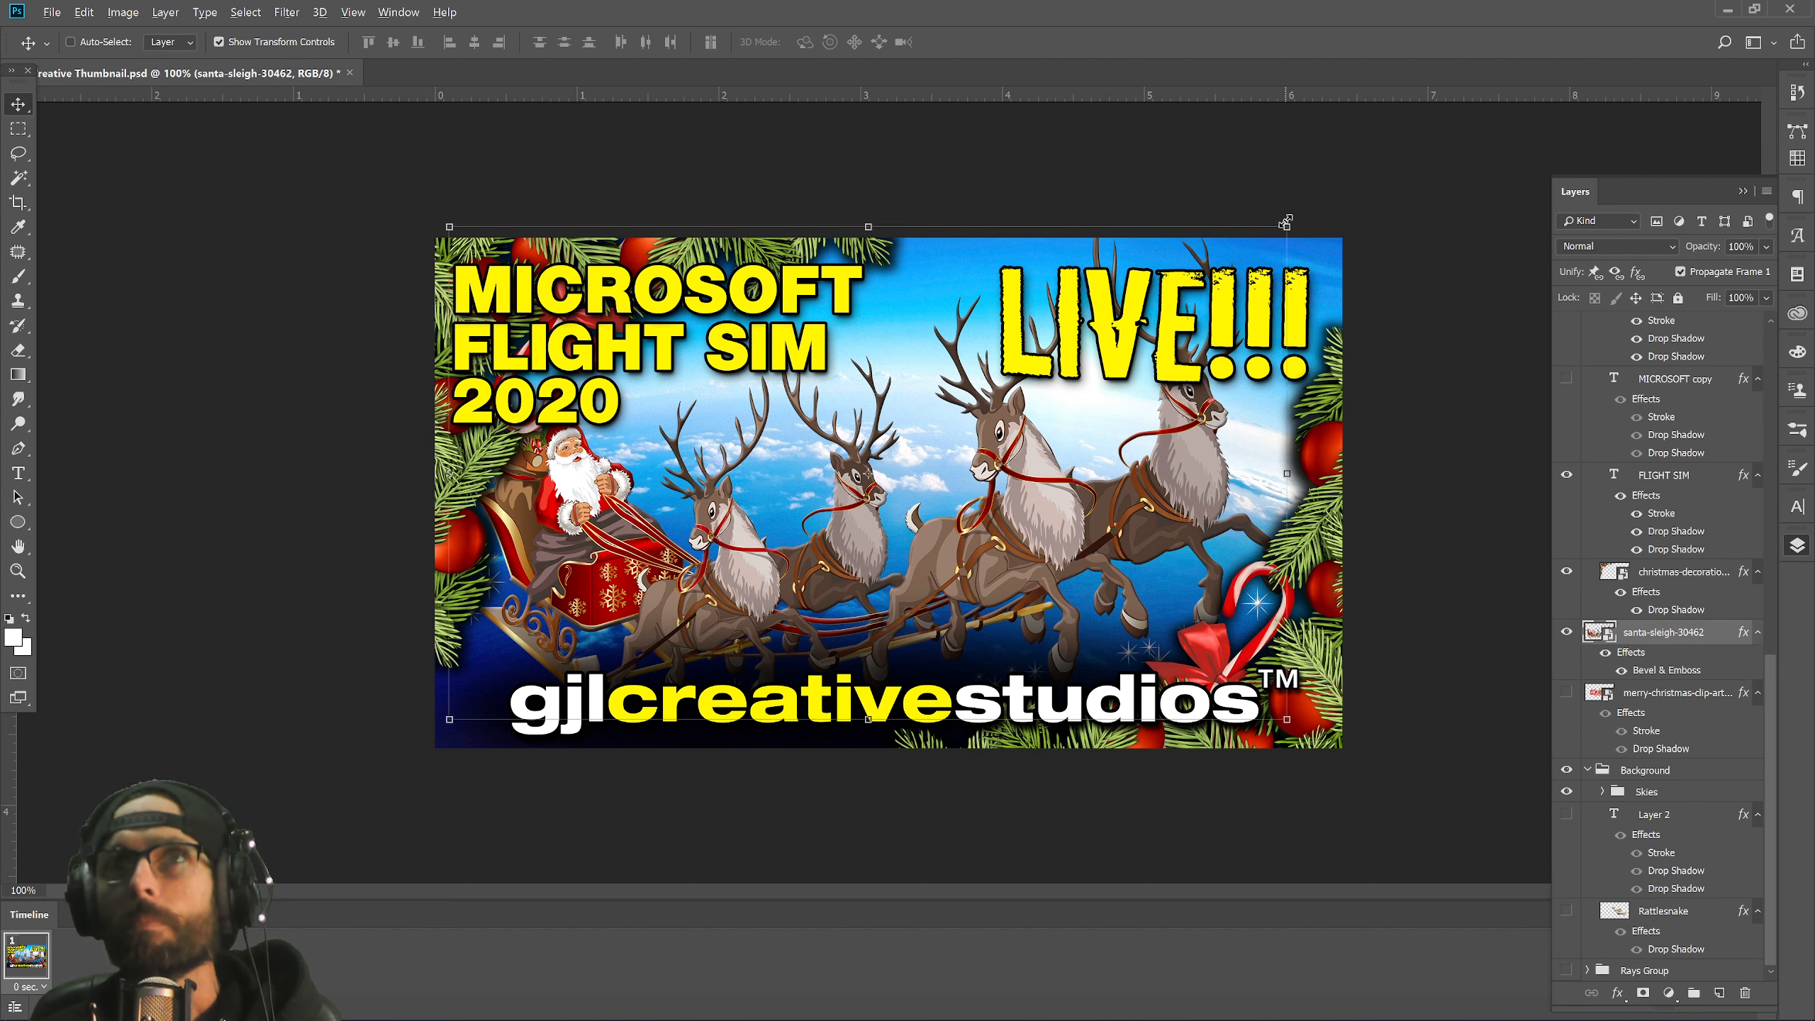
pyautogui.moveTo(1287, 227); pyautogui.dragTo(881, 481)
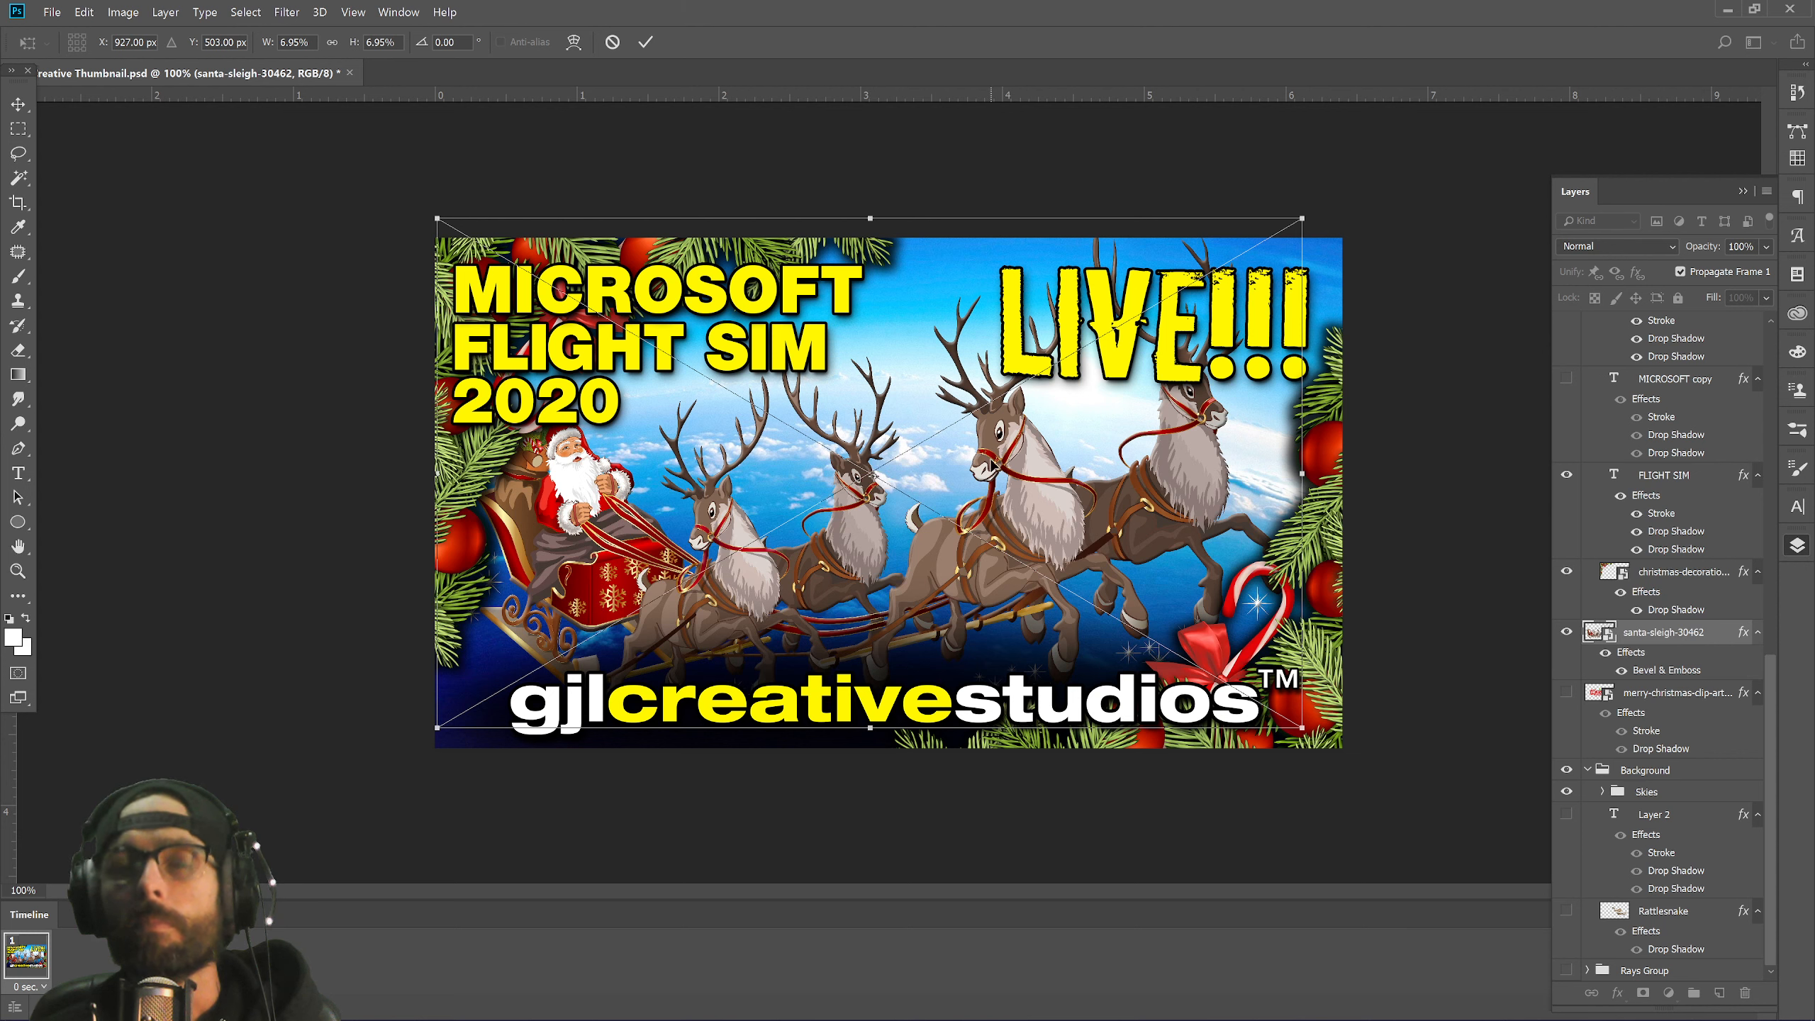
pyautogui.press('Escape')
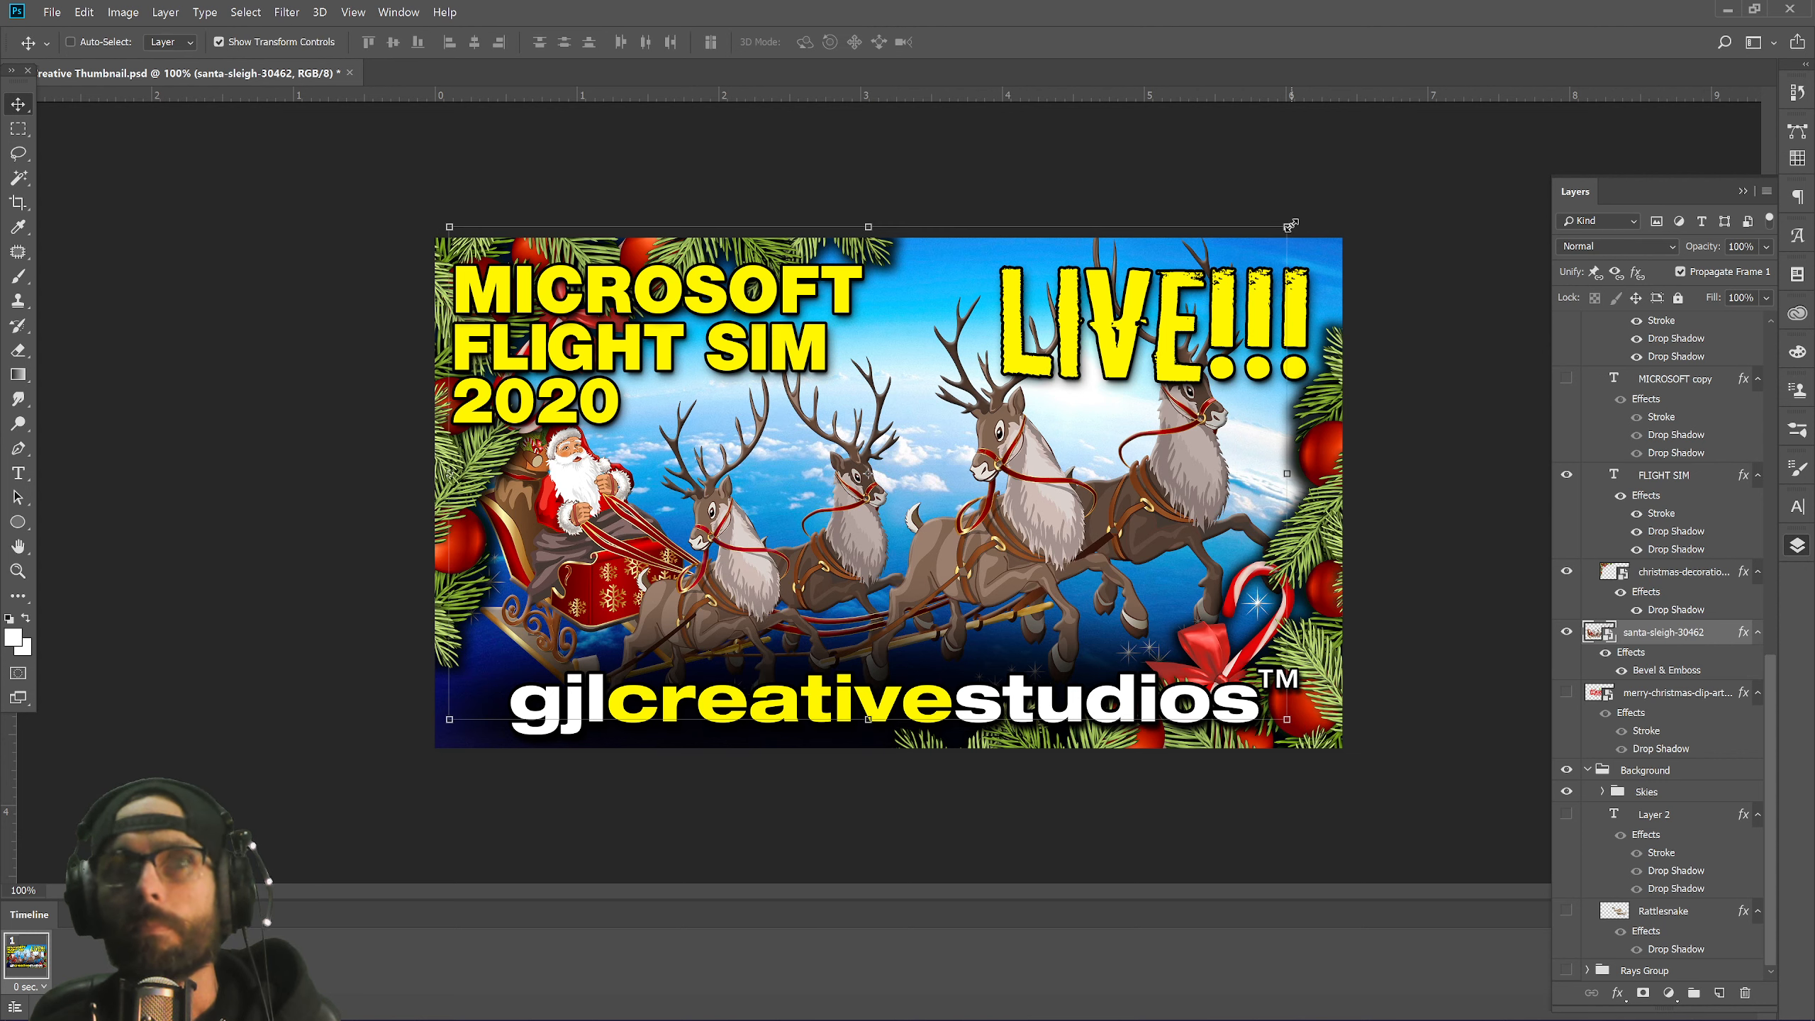
pyautogui.moveTo(1291, 226)
pyautogui.mouseDown()
pyautogui.moveTo(1312, 208)
pyautogui.moveTo(1297, 197)
pyautogui.moveTo(1304, 217)
pyautogui.mouseUp()
pyautogui.moveTo(1118, 509); pyautogui.dragTo(1215, 482)
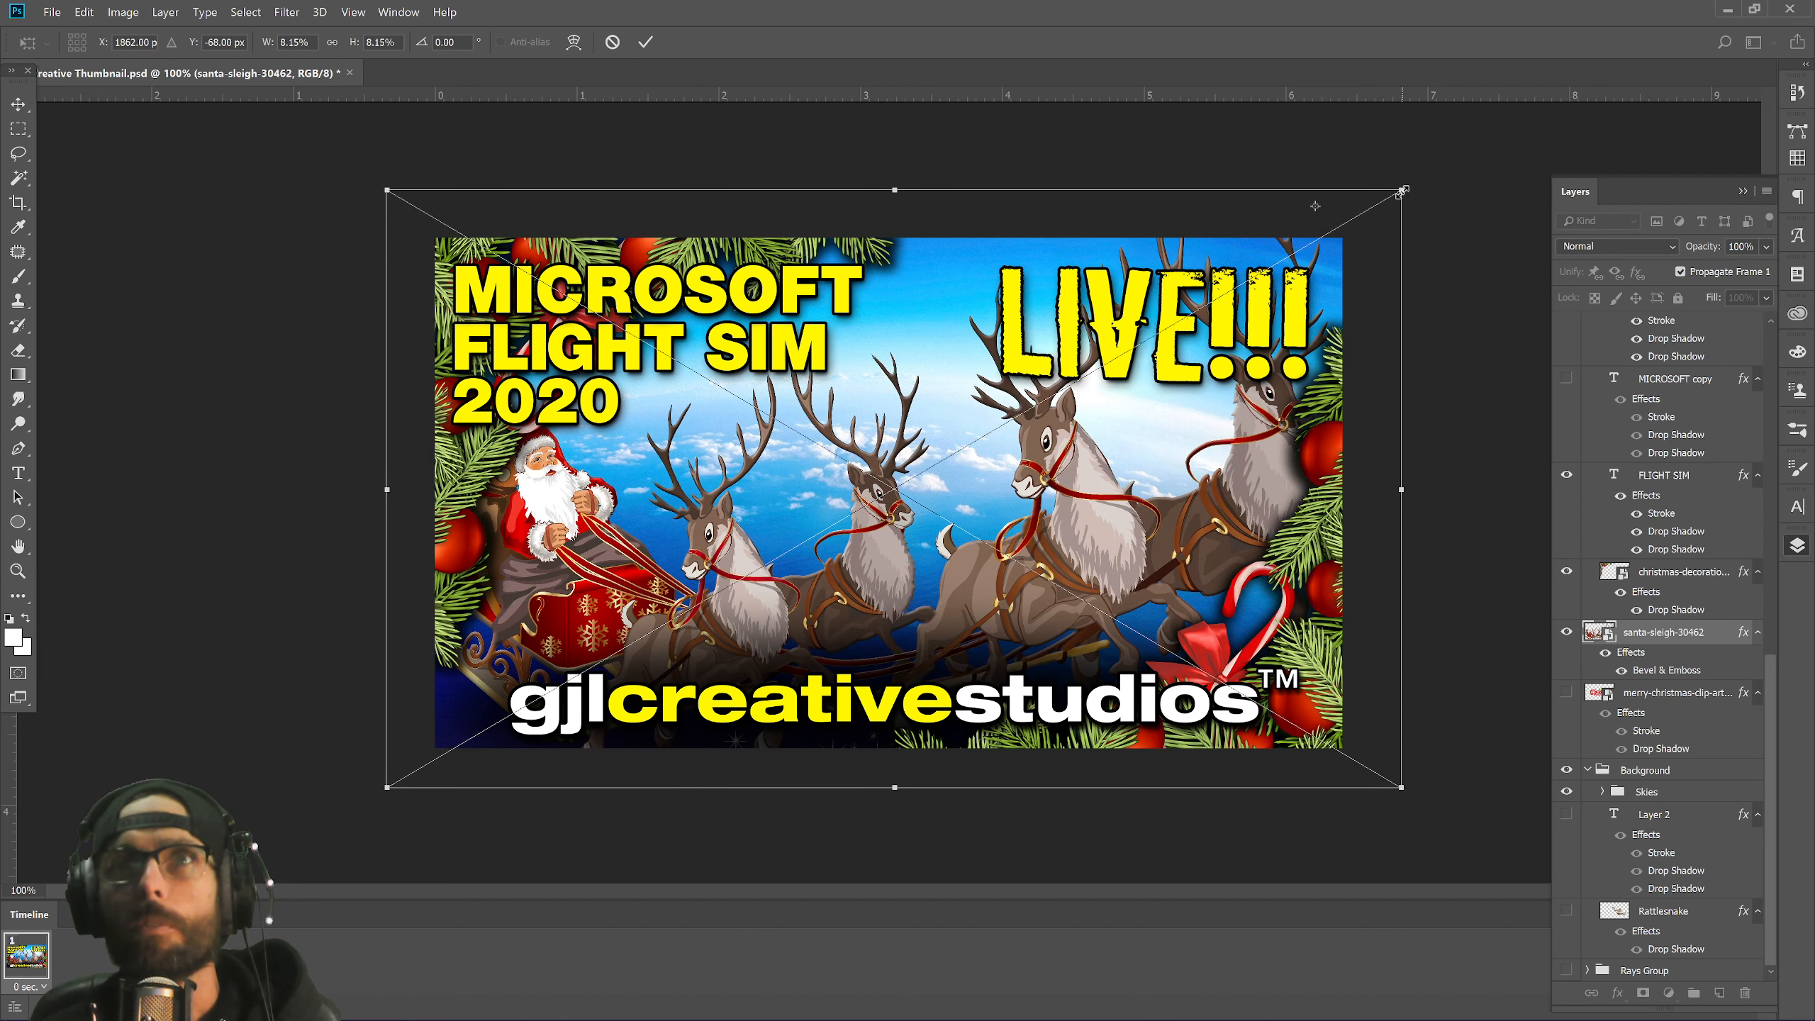
pyautogui.press('Return')
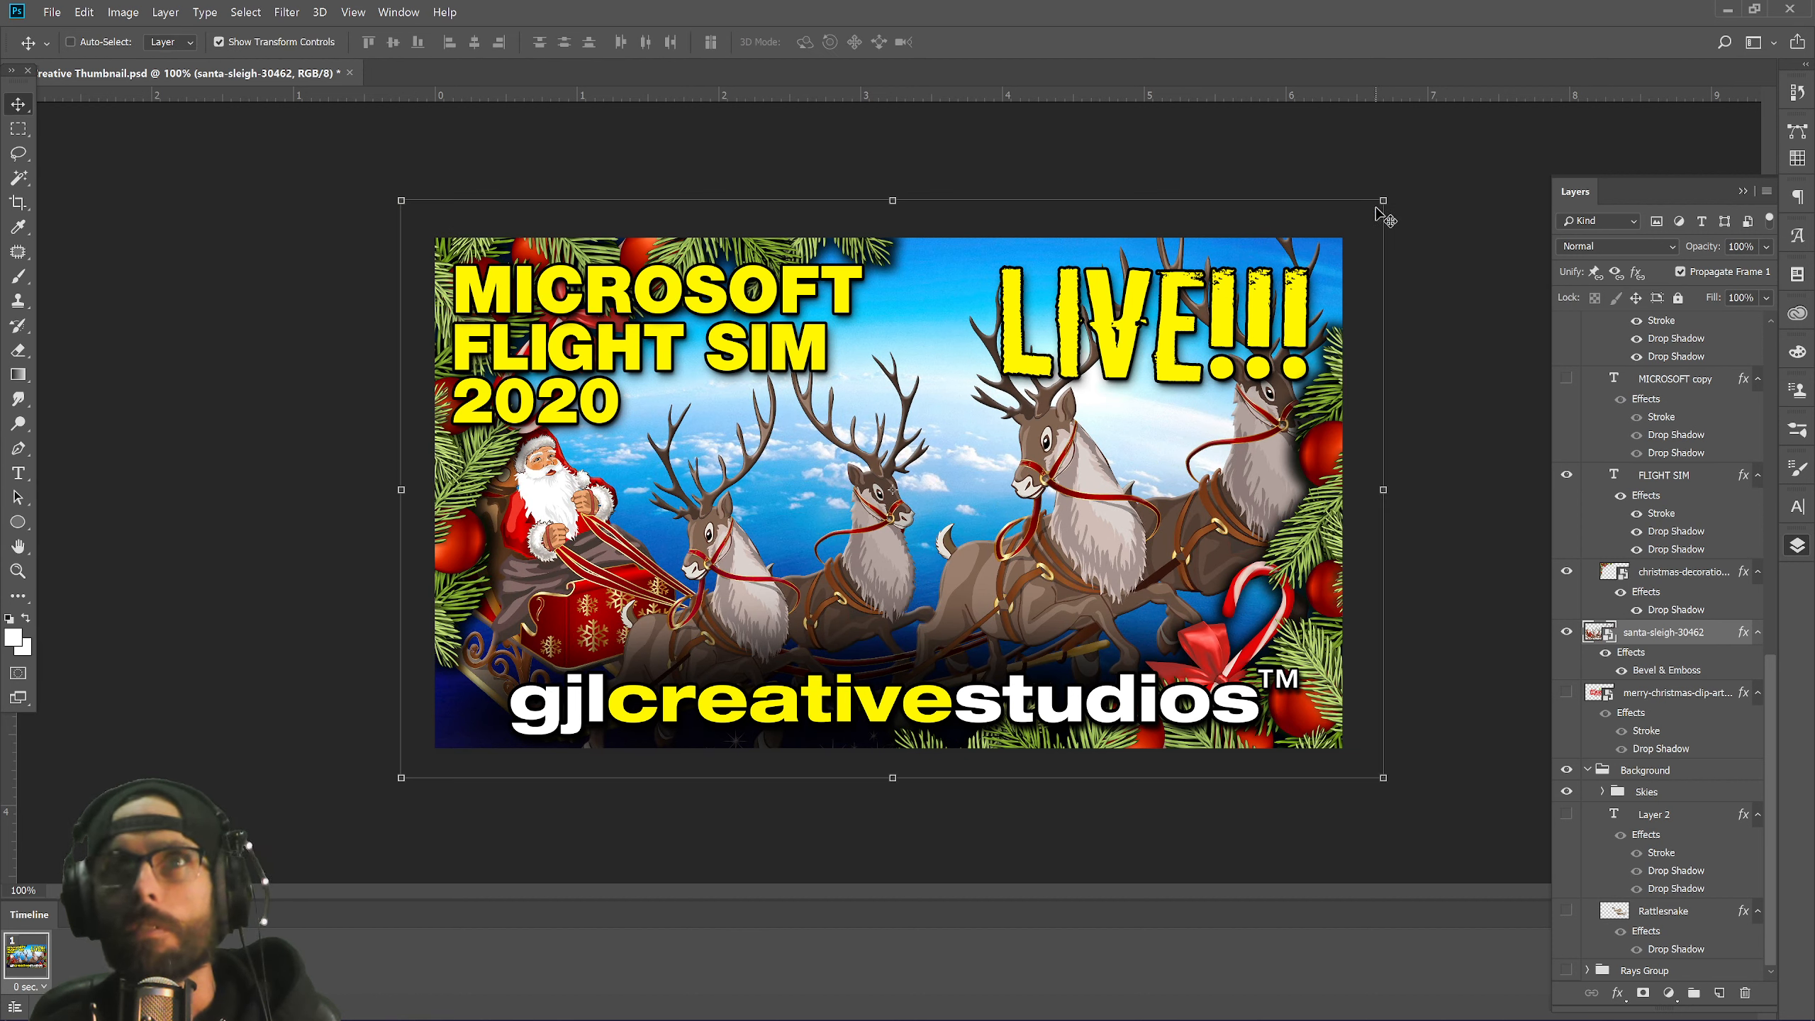
# Refine the sleigh to about 7.5% scale and nudge it up-right across the sky.
pyautogui.hotkey('ctrl', 't')
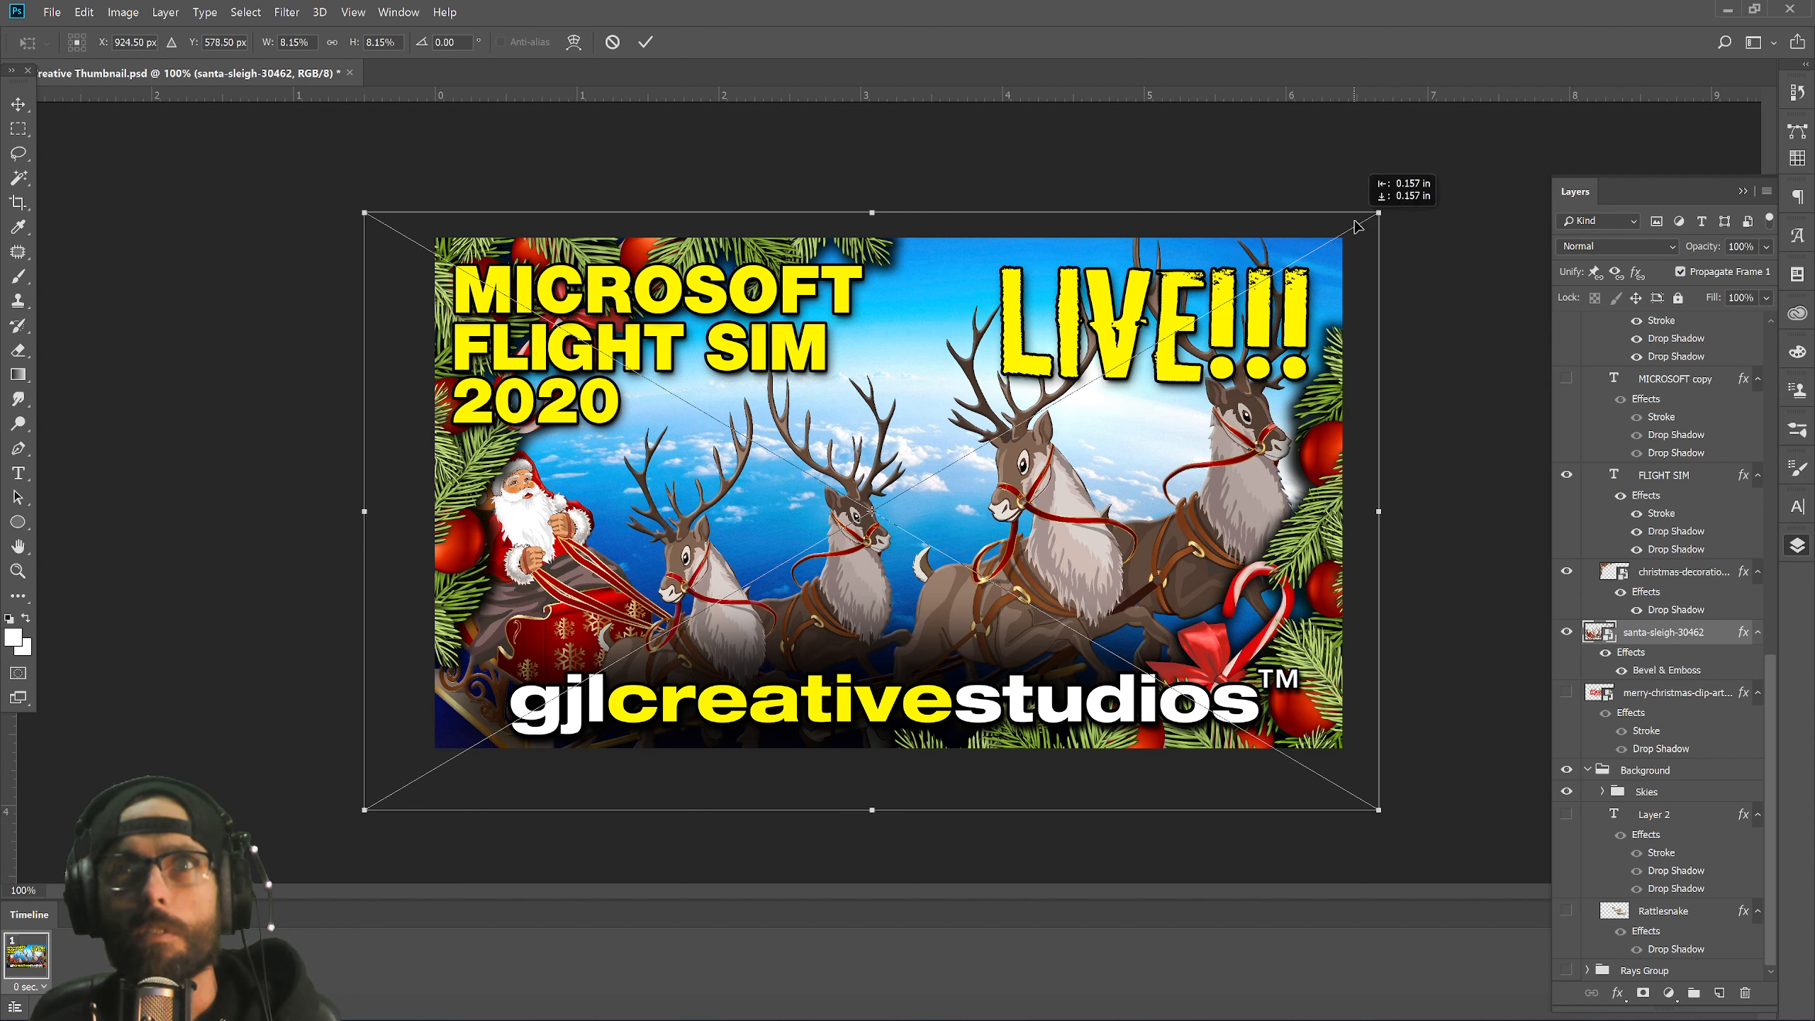
pyautogui.moveTo(1370, 221); pyautogui.dragTo(1295, 259)
pyautogui.moveTo(1107, 450); pyautogui.dragTo(1148, 407)
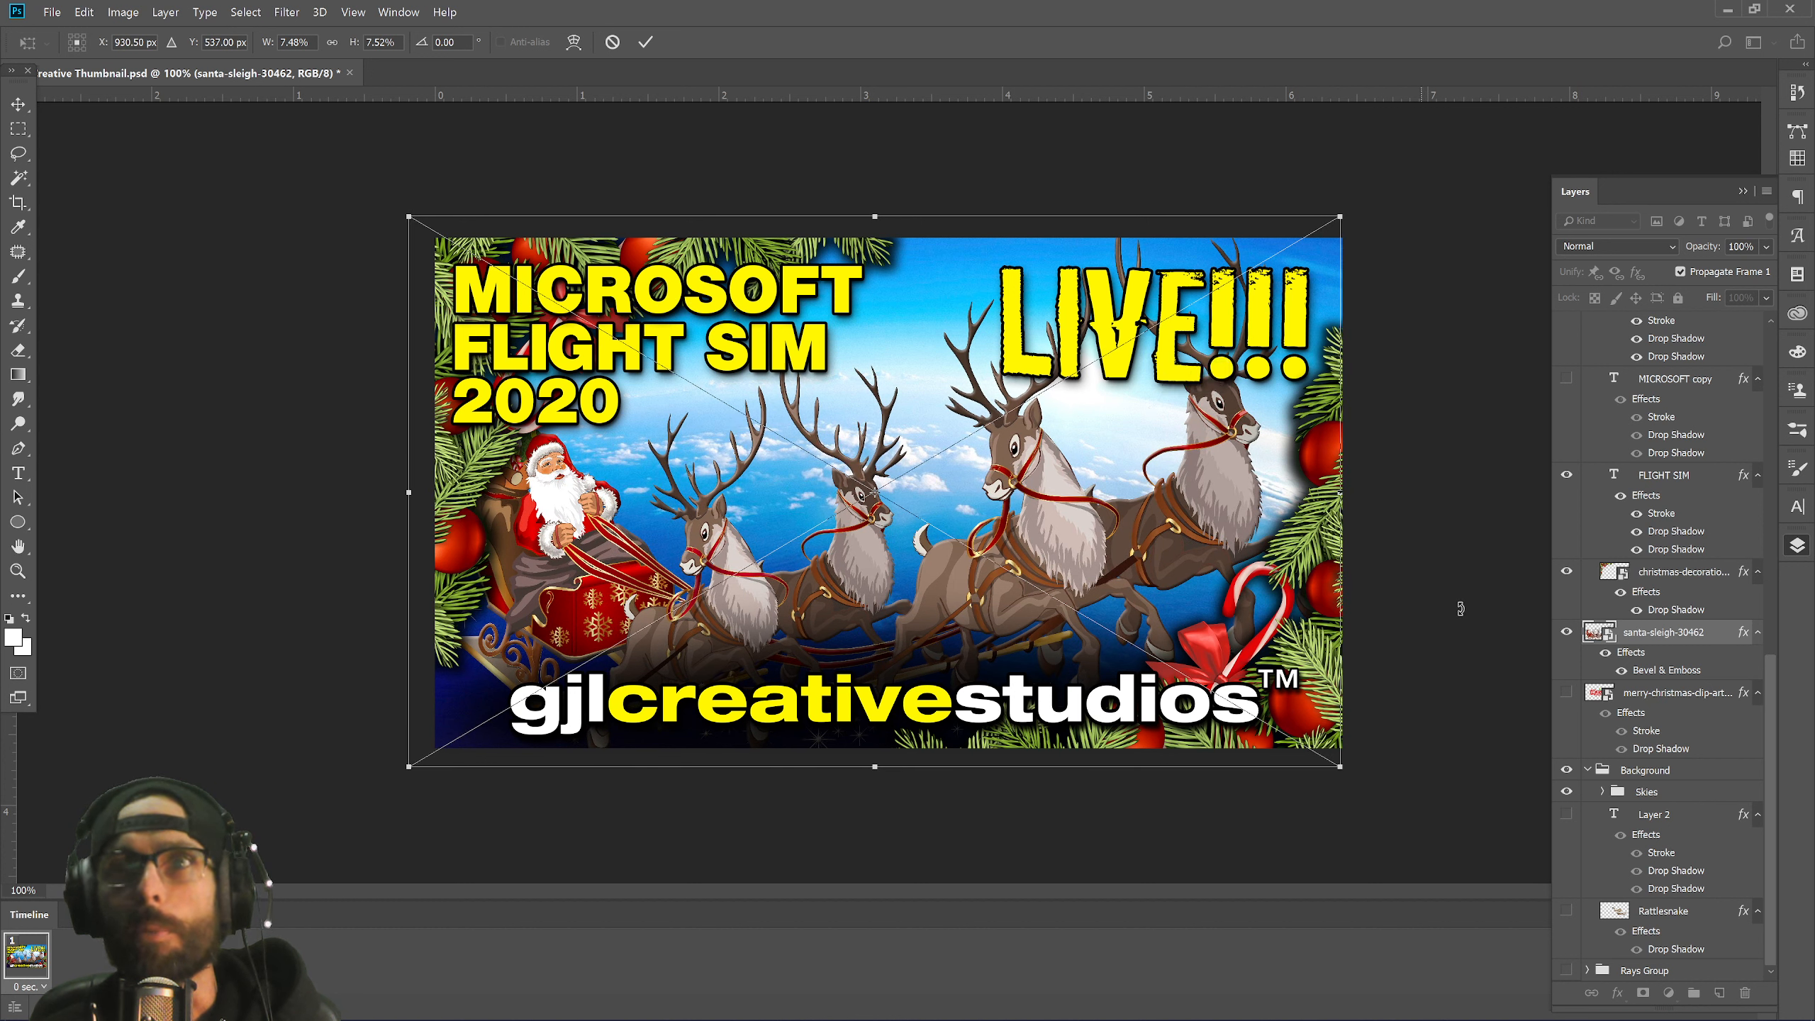
pyautogui.press('Return')
pyautogui.keyDown('ctrl'); pyautogui.click(1599, 631); pyautogui.keyUp('ctrl')
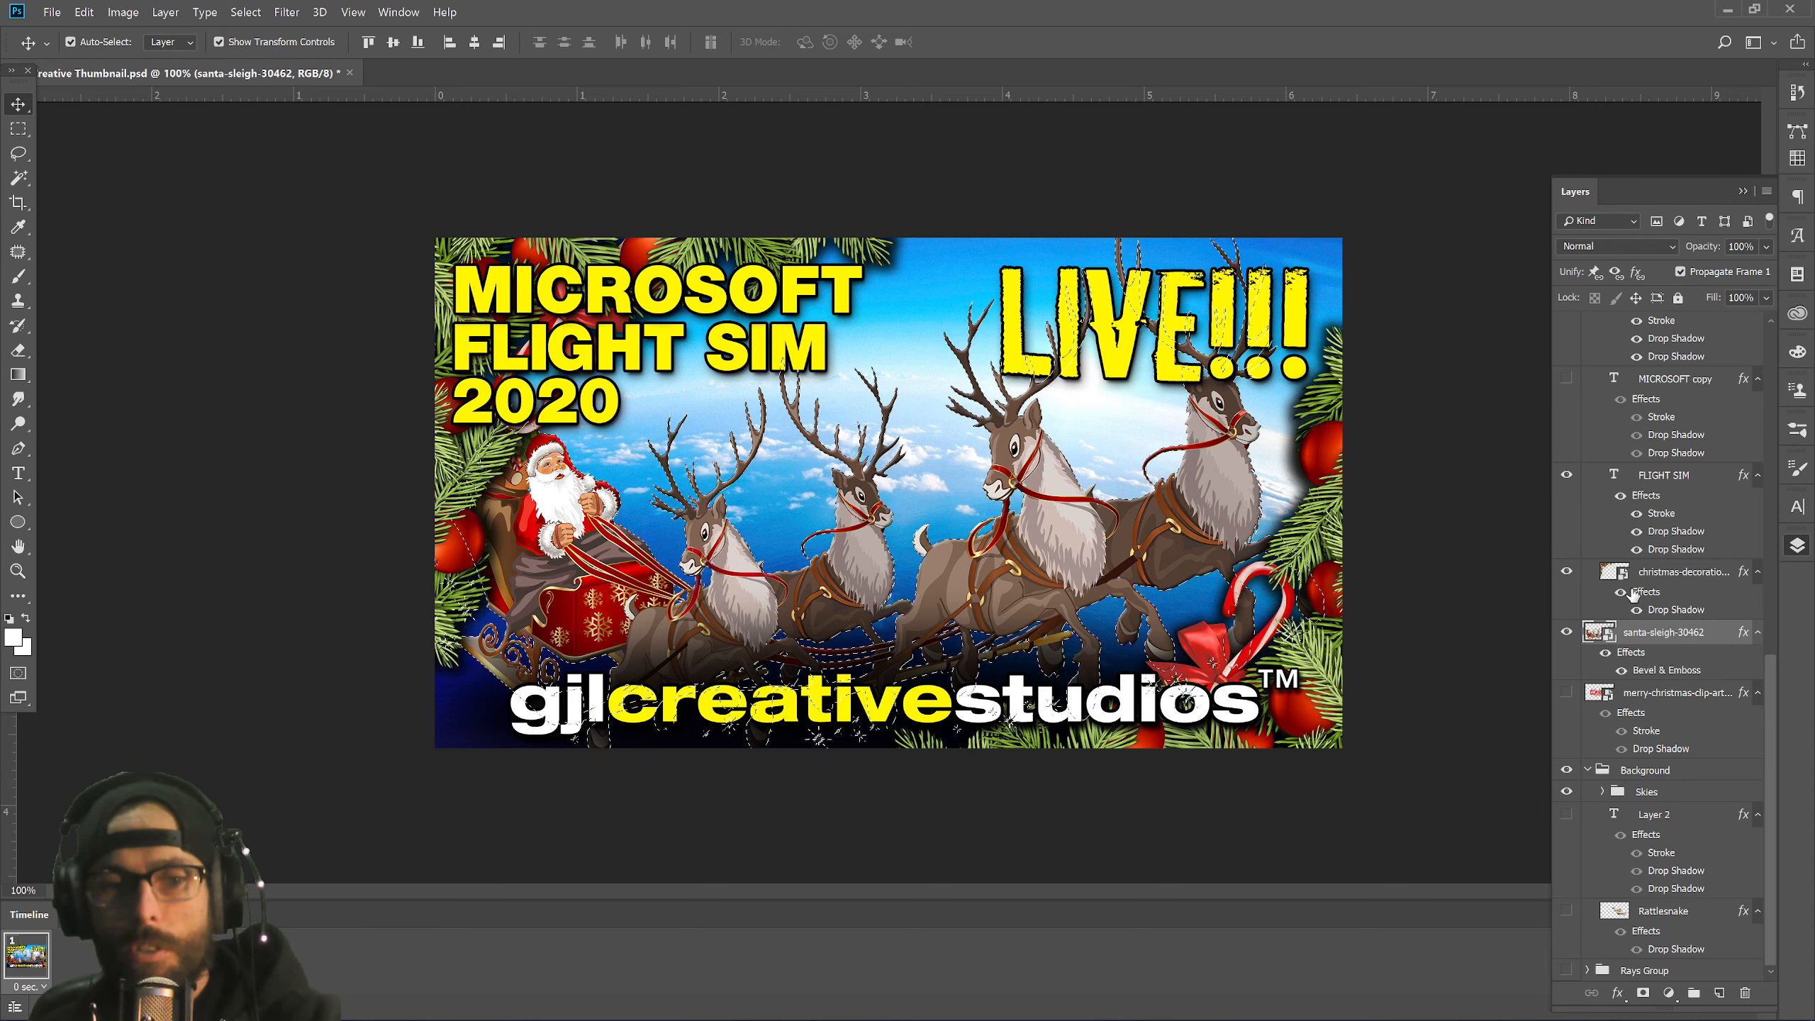
# Invert the sleigh selection and add a layer mask to christmas-decorations, then review the full thumbnail.
pyautogui.hotkey('ctrl', 'shift', 'i')
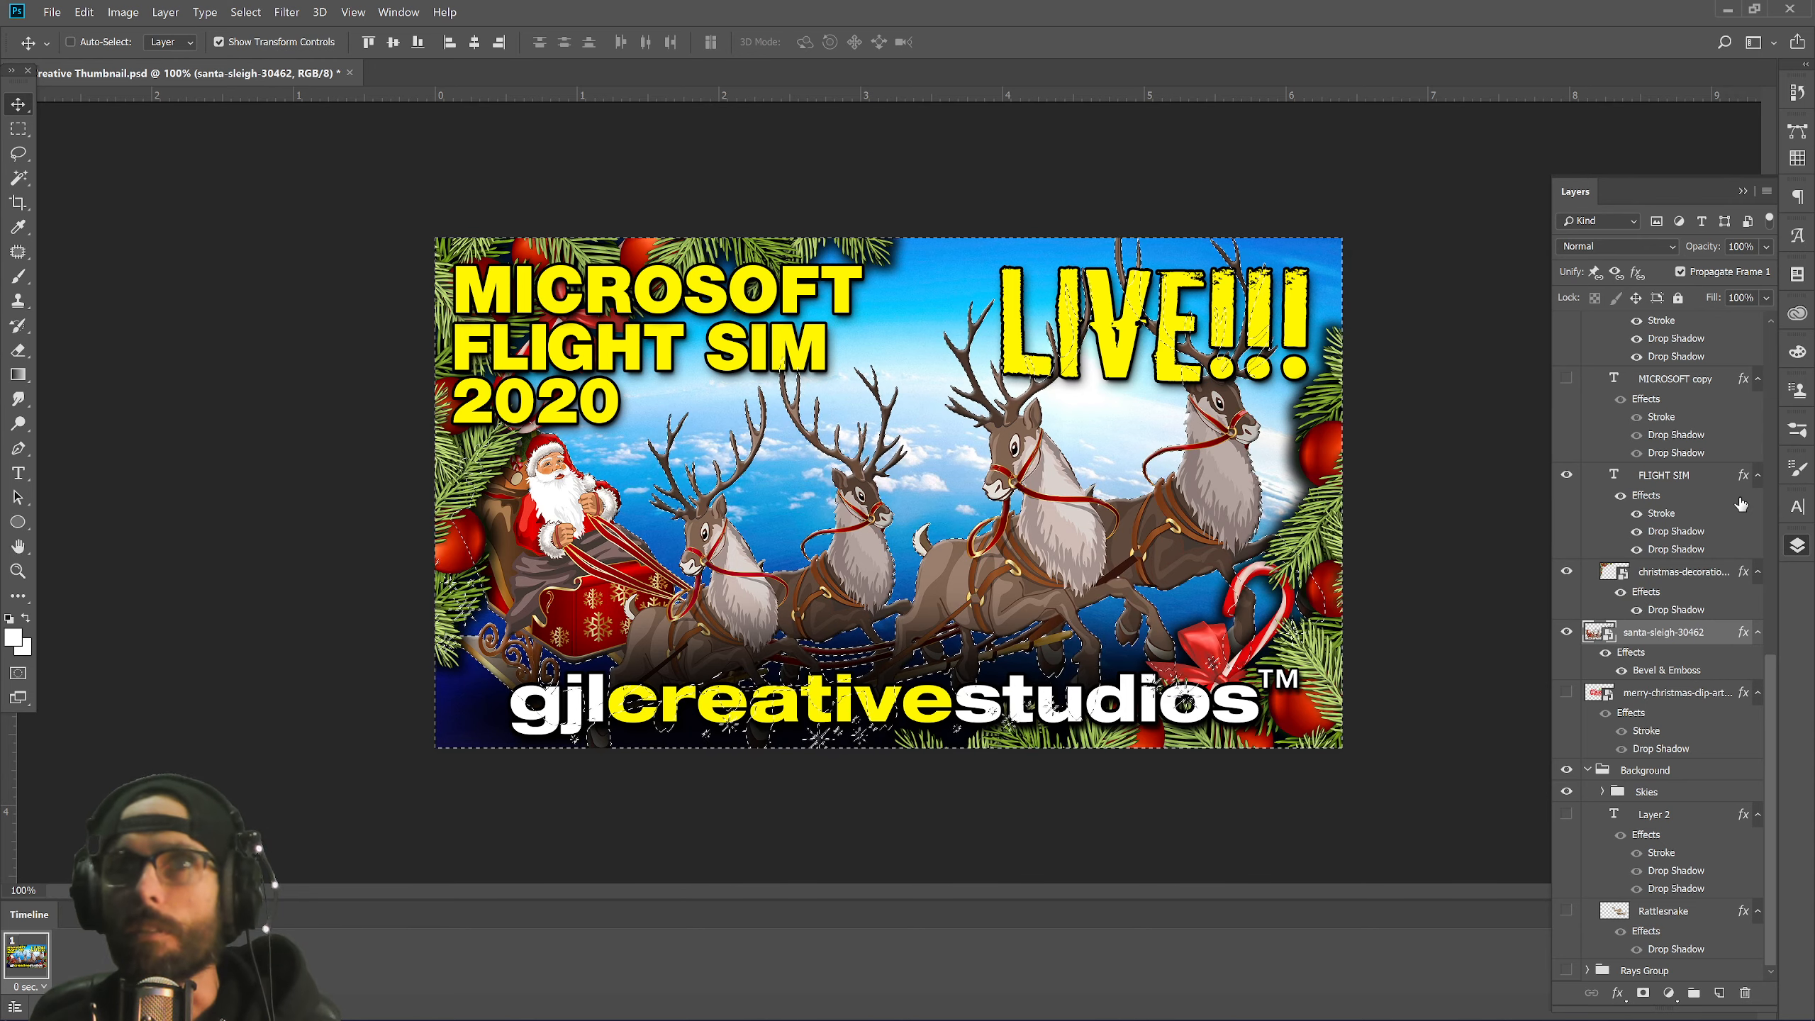
pyautogui.scroll(10, 1741, 510)
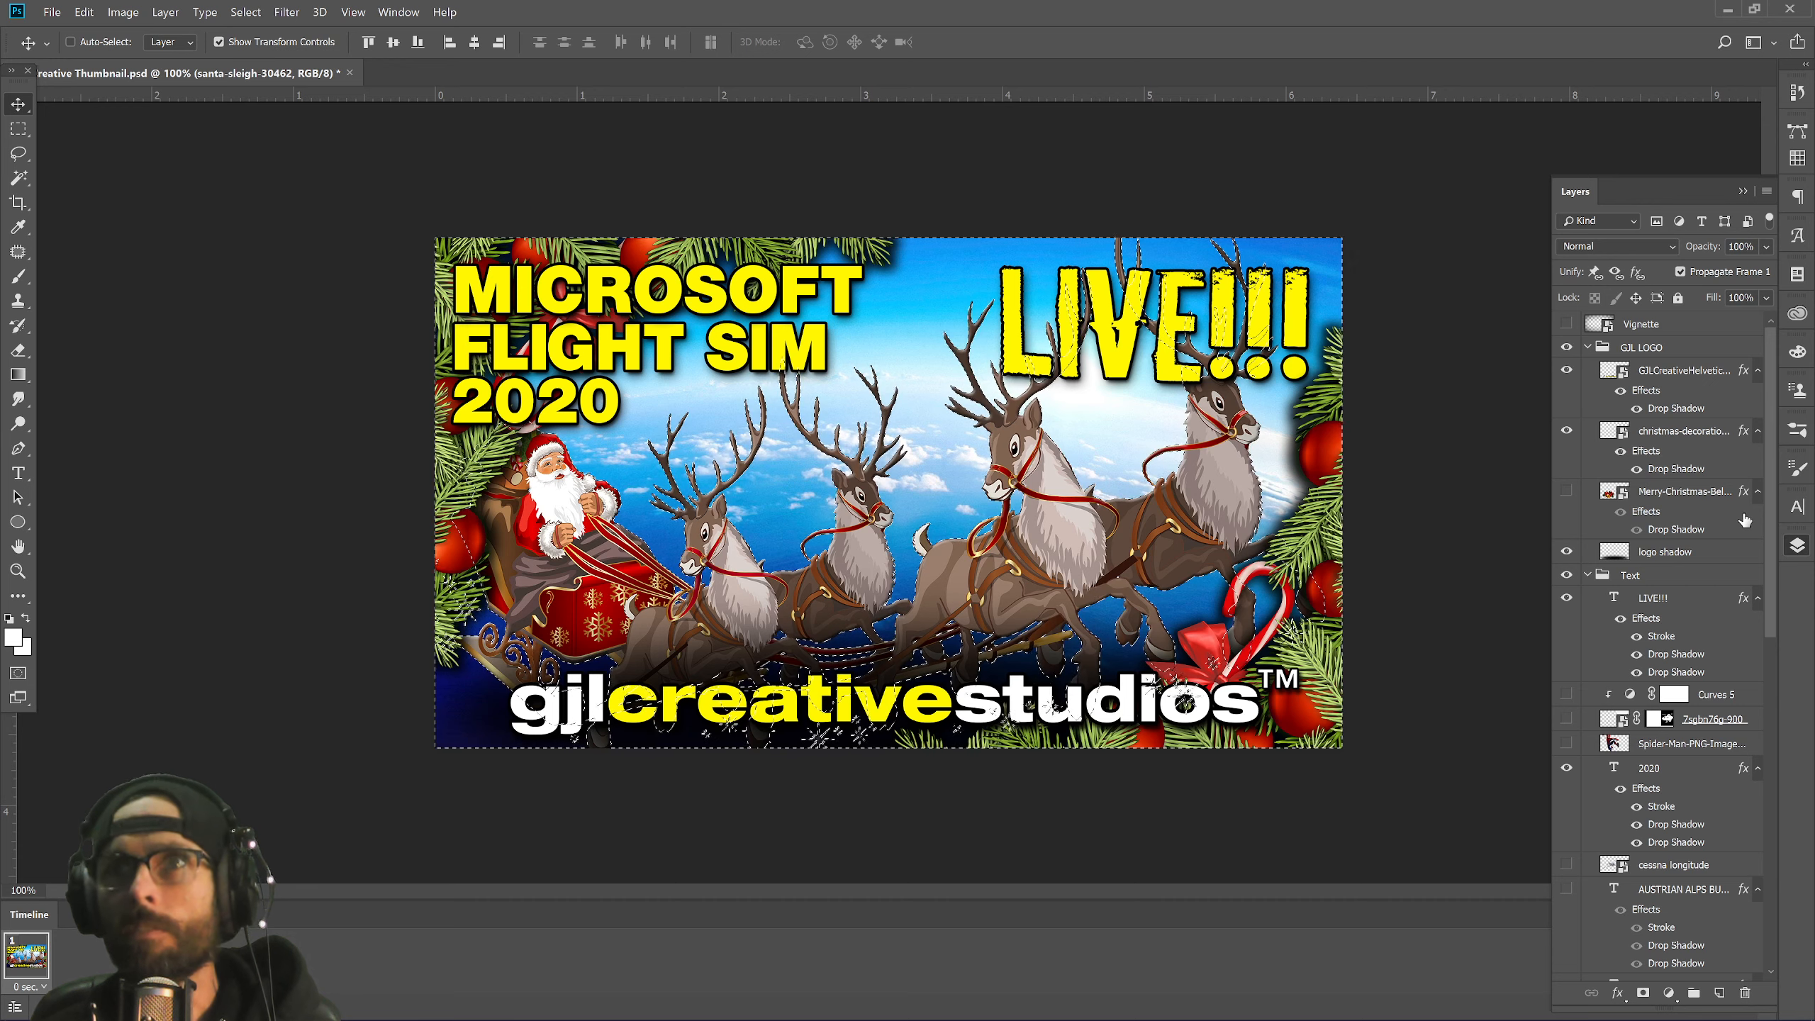
pyautogui.click(1694, 431)
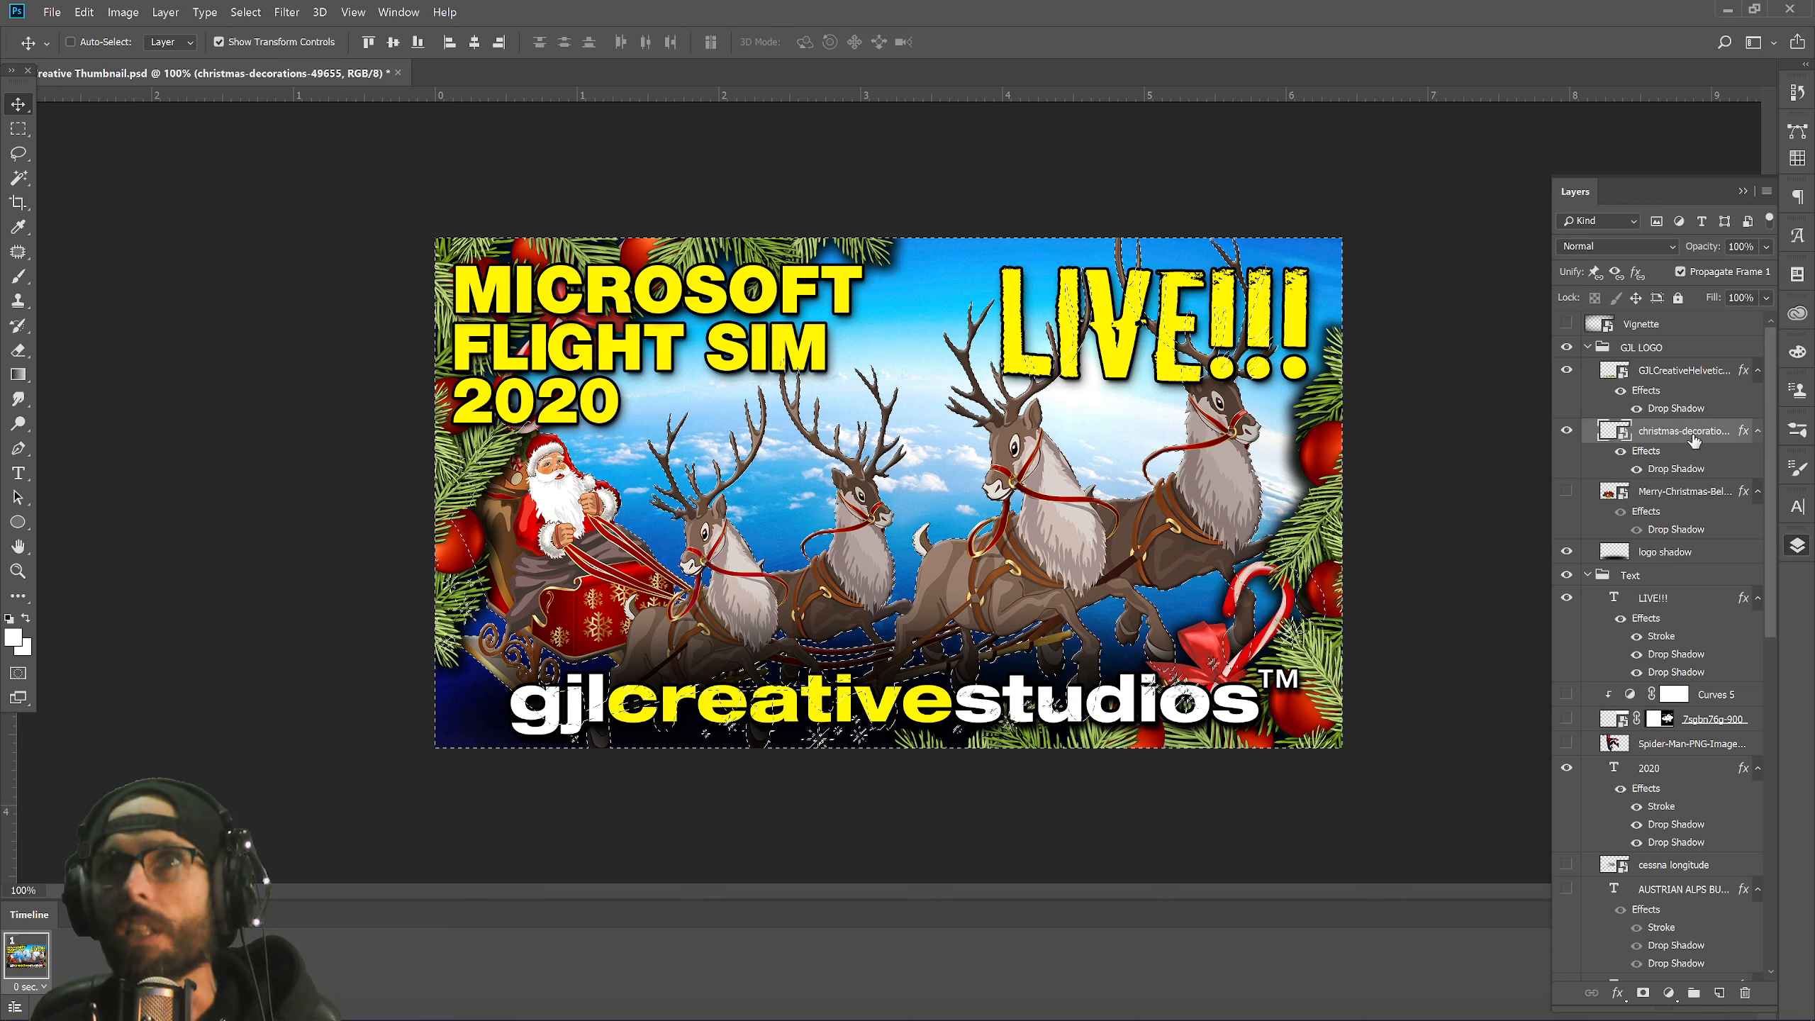
pyautogui.click(1641, 994)
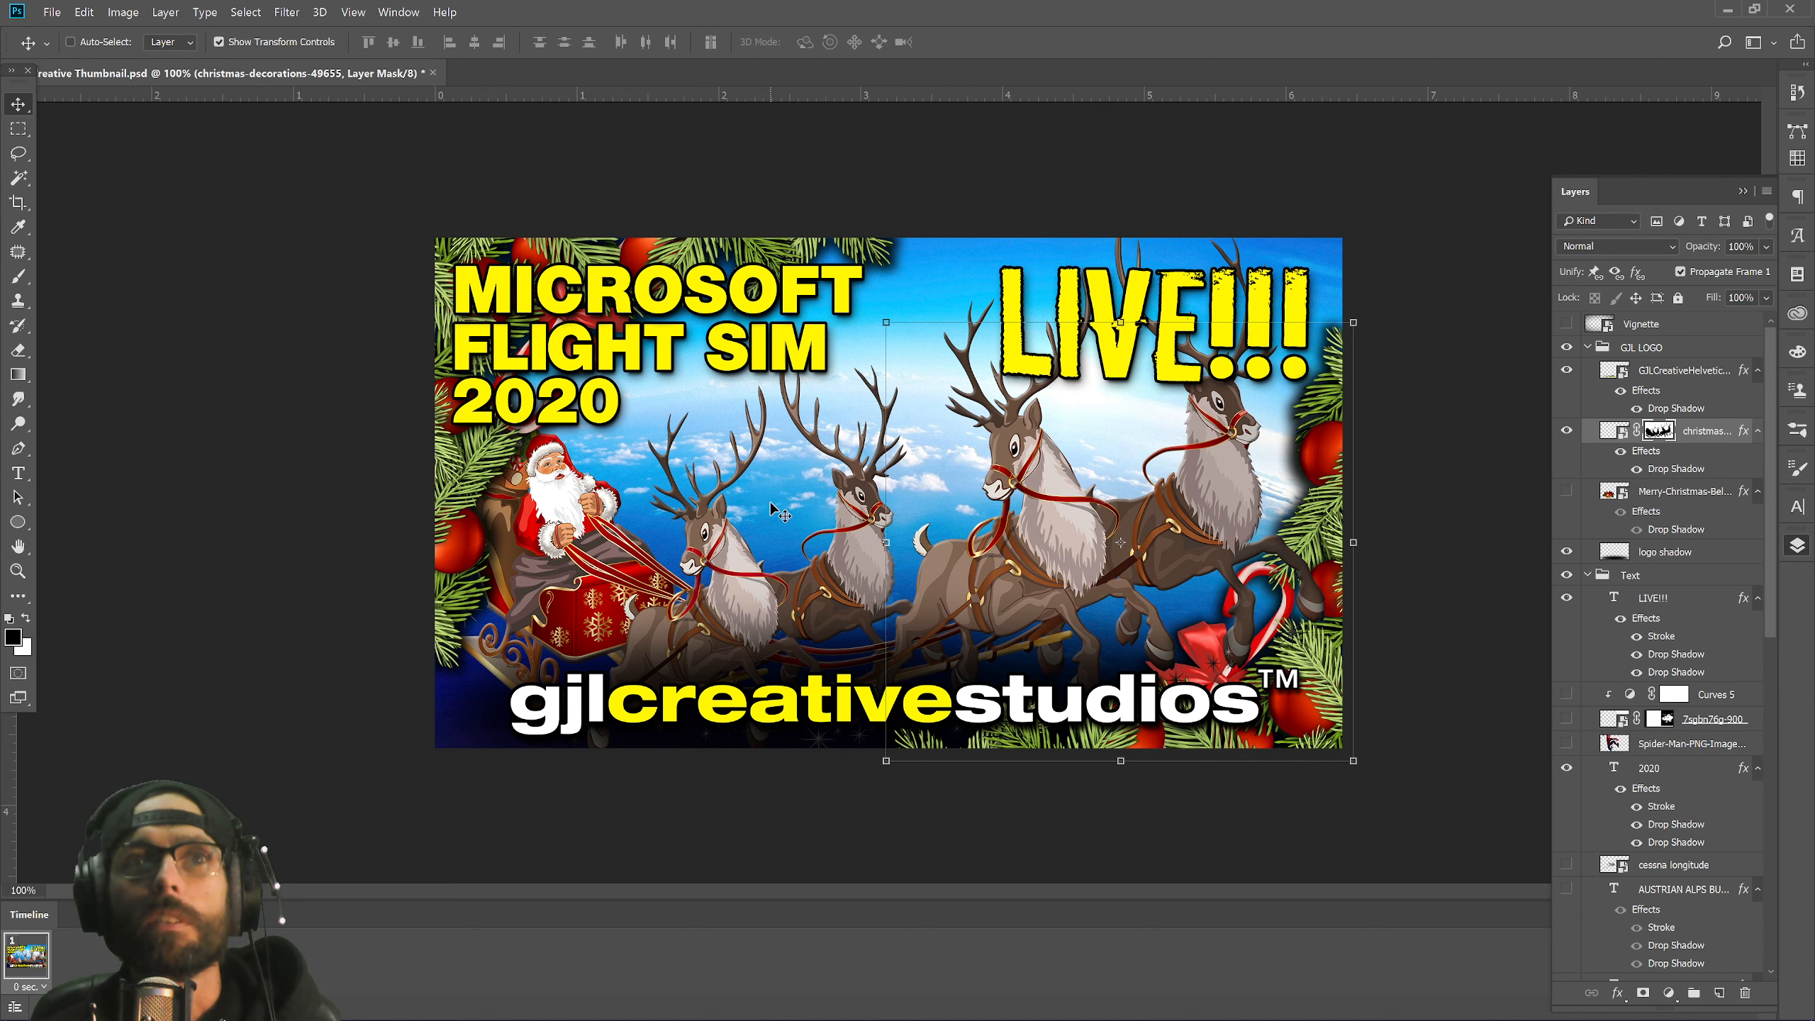
pyautogui.hotkey('ctrl', '-')
pyautogui.hotkey('ctrl', '-')
pyautogui.hotkey('ctrl', '-')
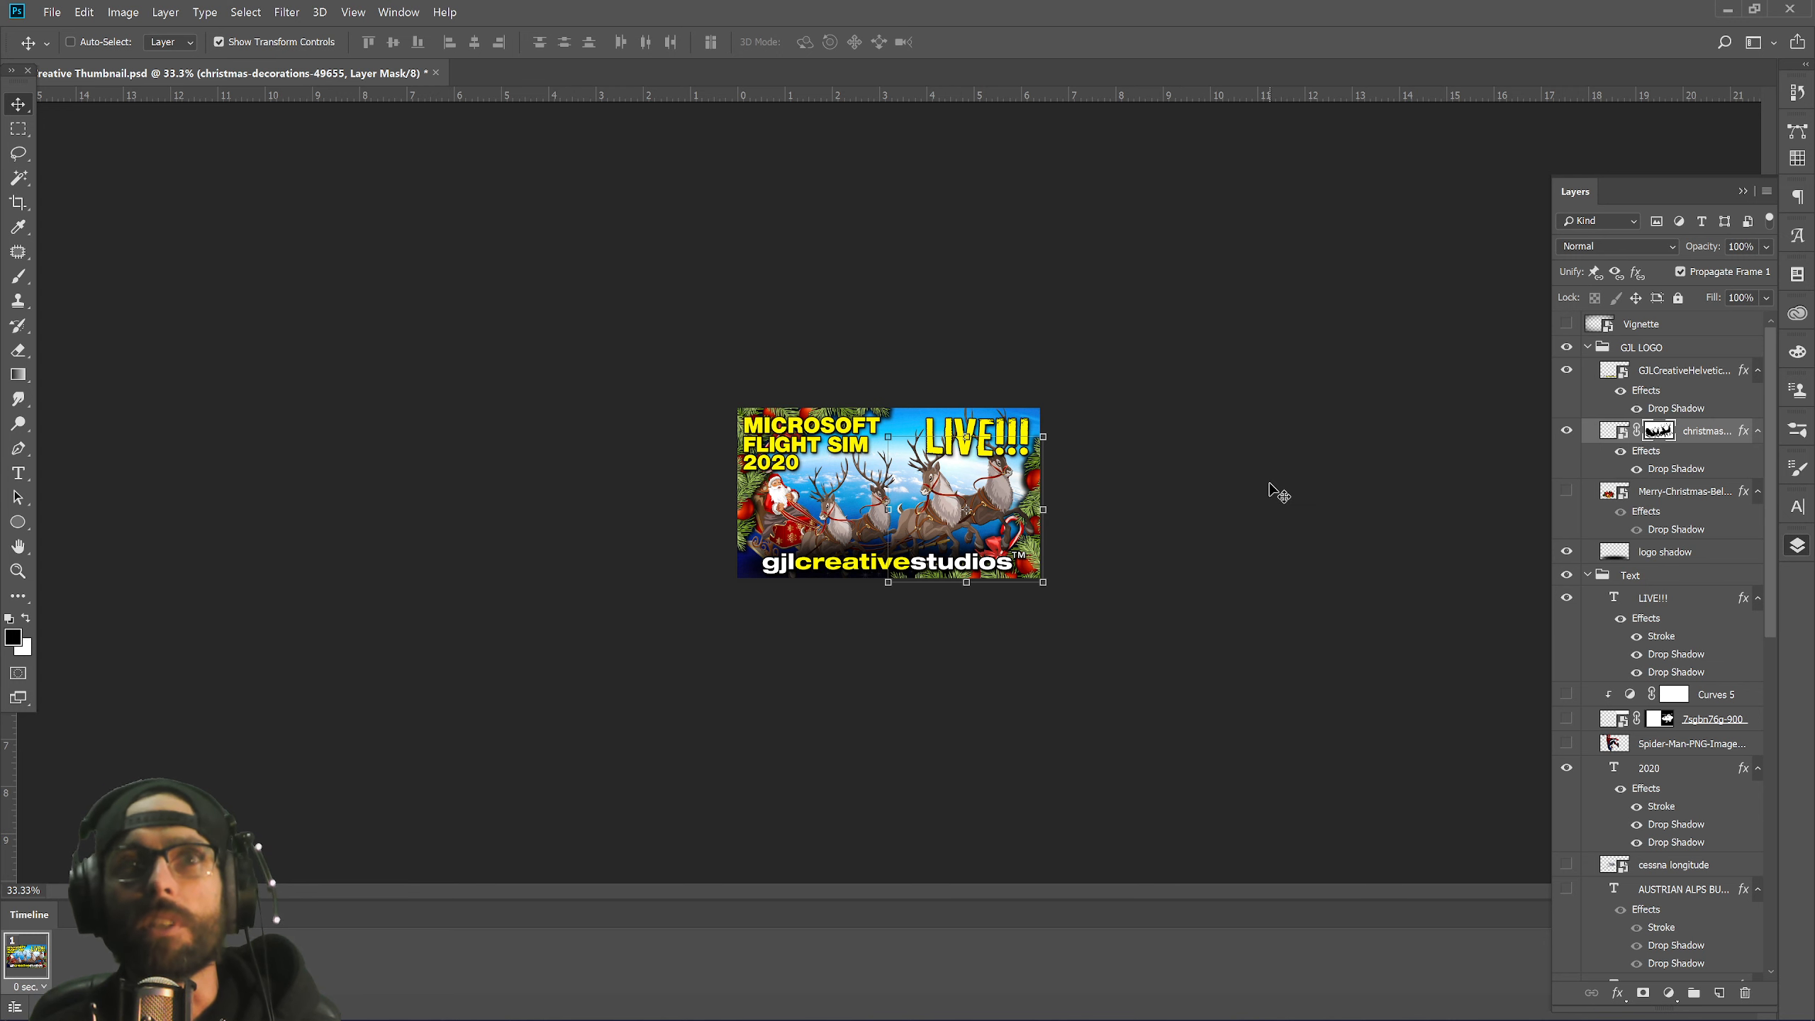
pyautogui.hotkey('ctrl', '+')
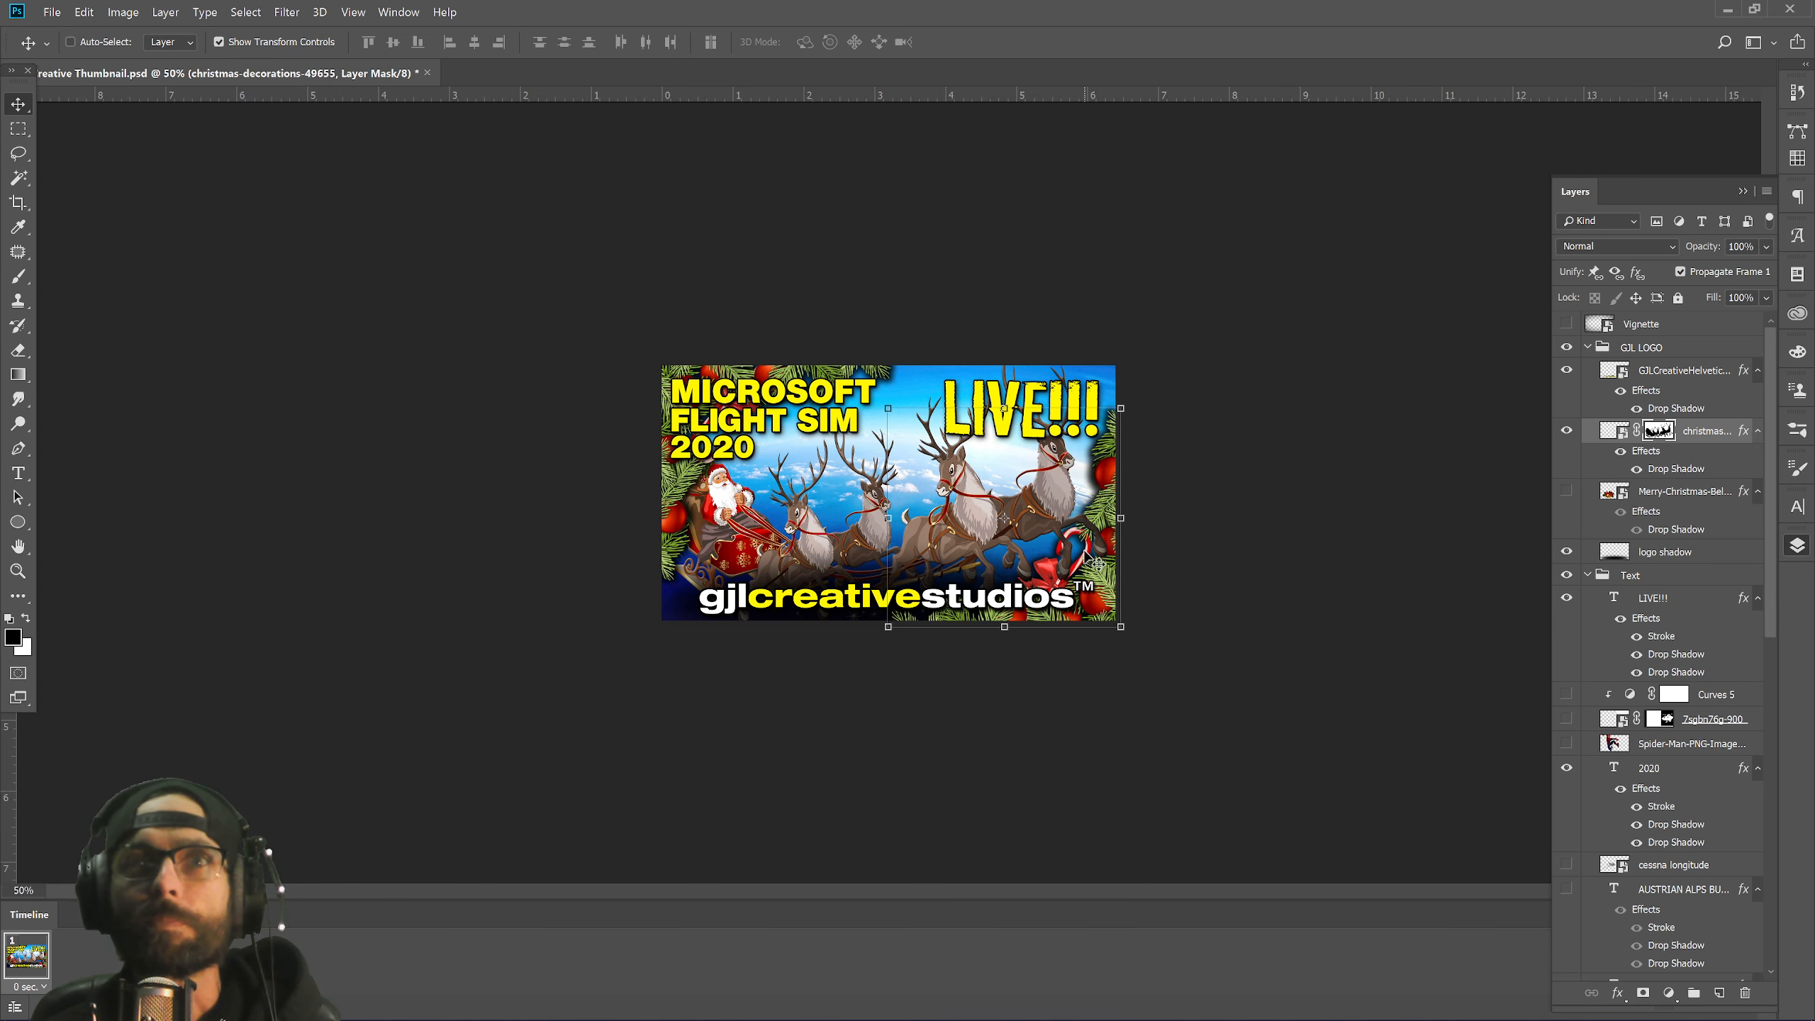
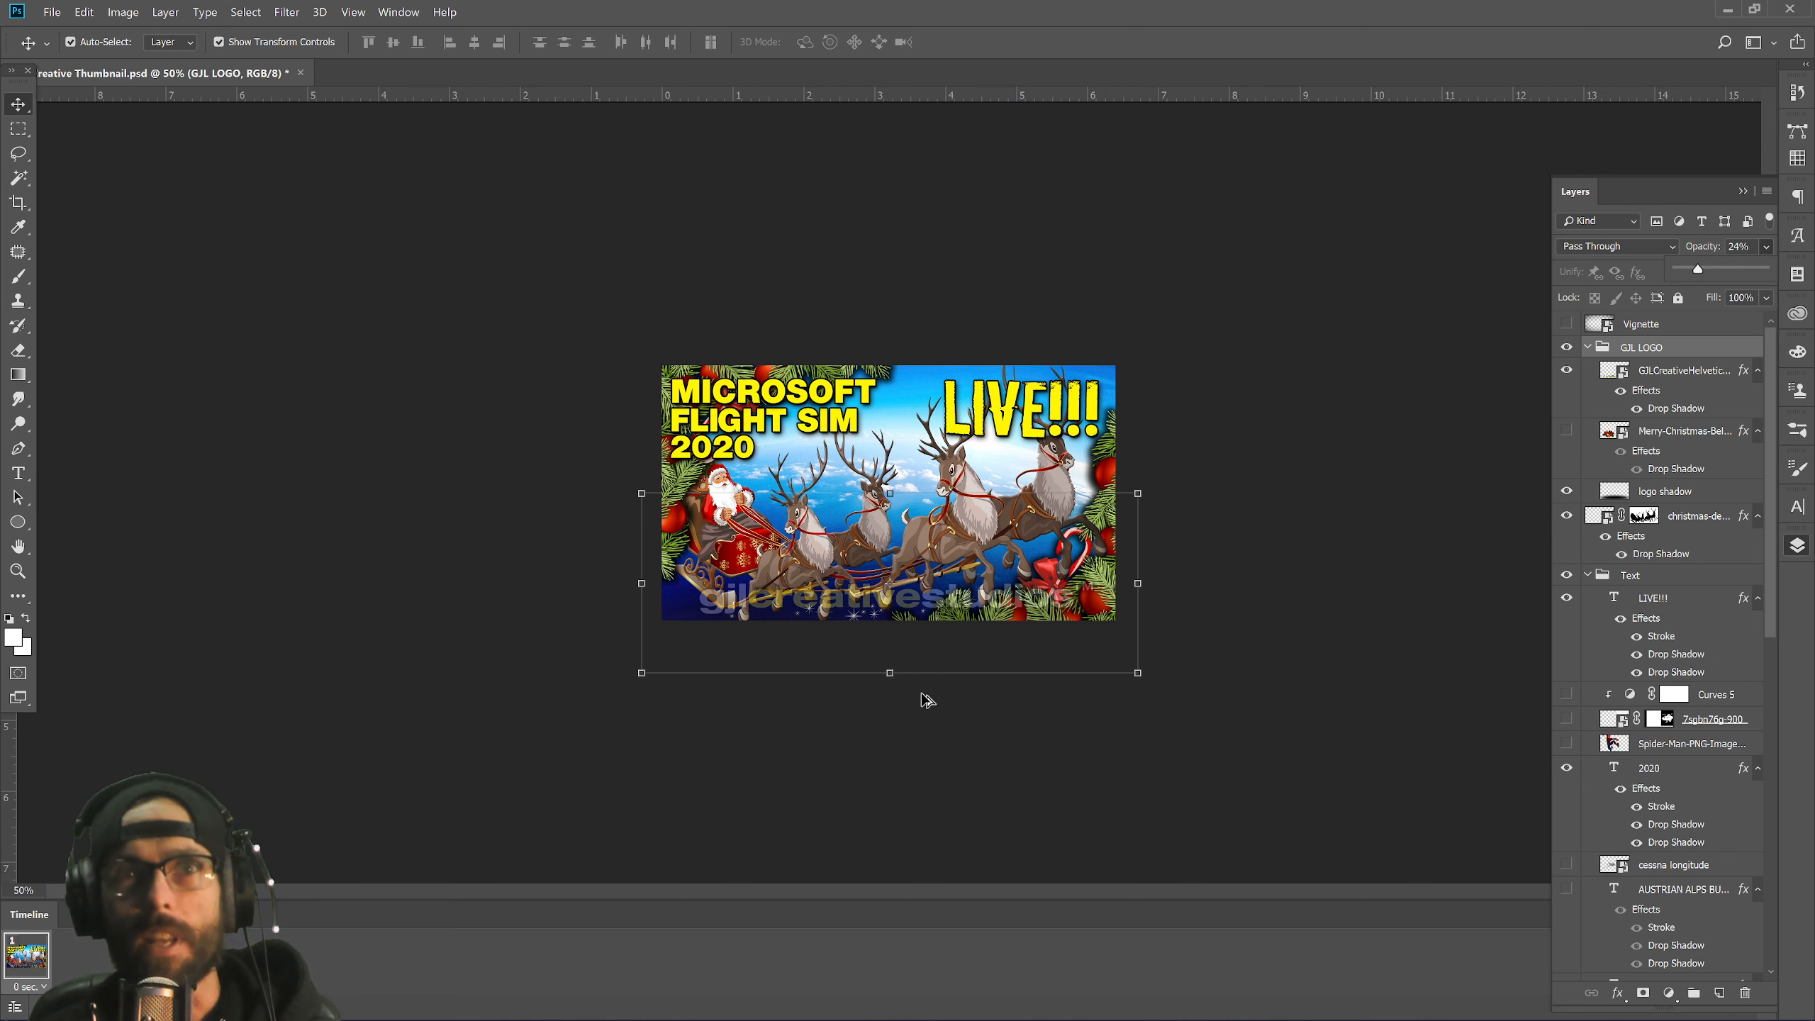
# In Save for Web, try PNG-24, settle on PNG-8 128 Dithered at 1920×1080, and proceed to save.
pyautogui.hotkey('ctrl', 'alt', 'shift', 's')
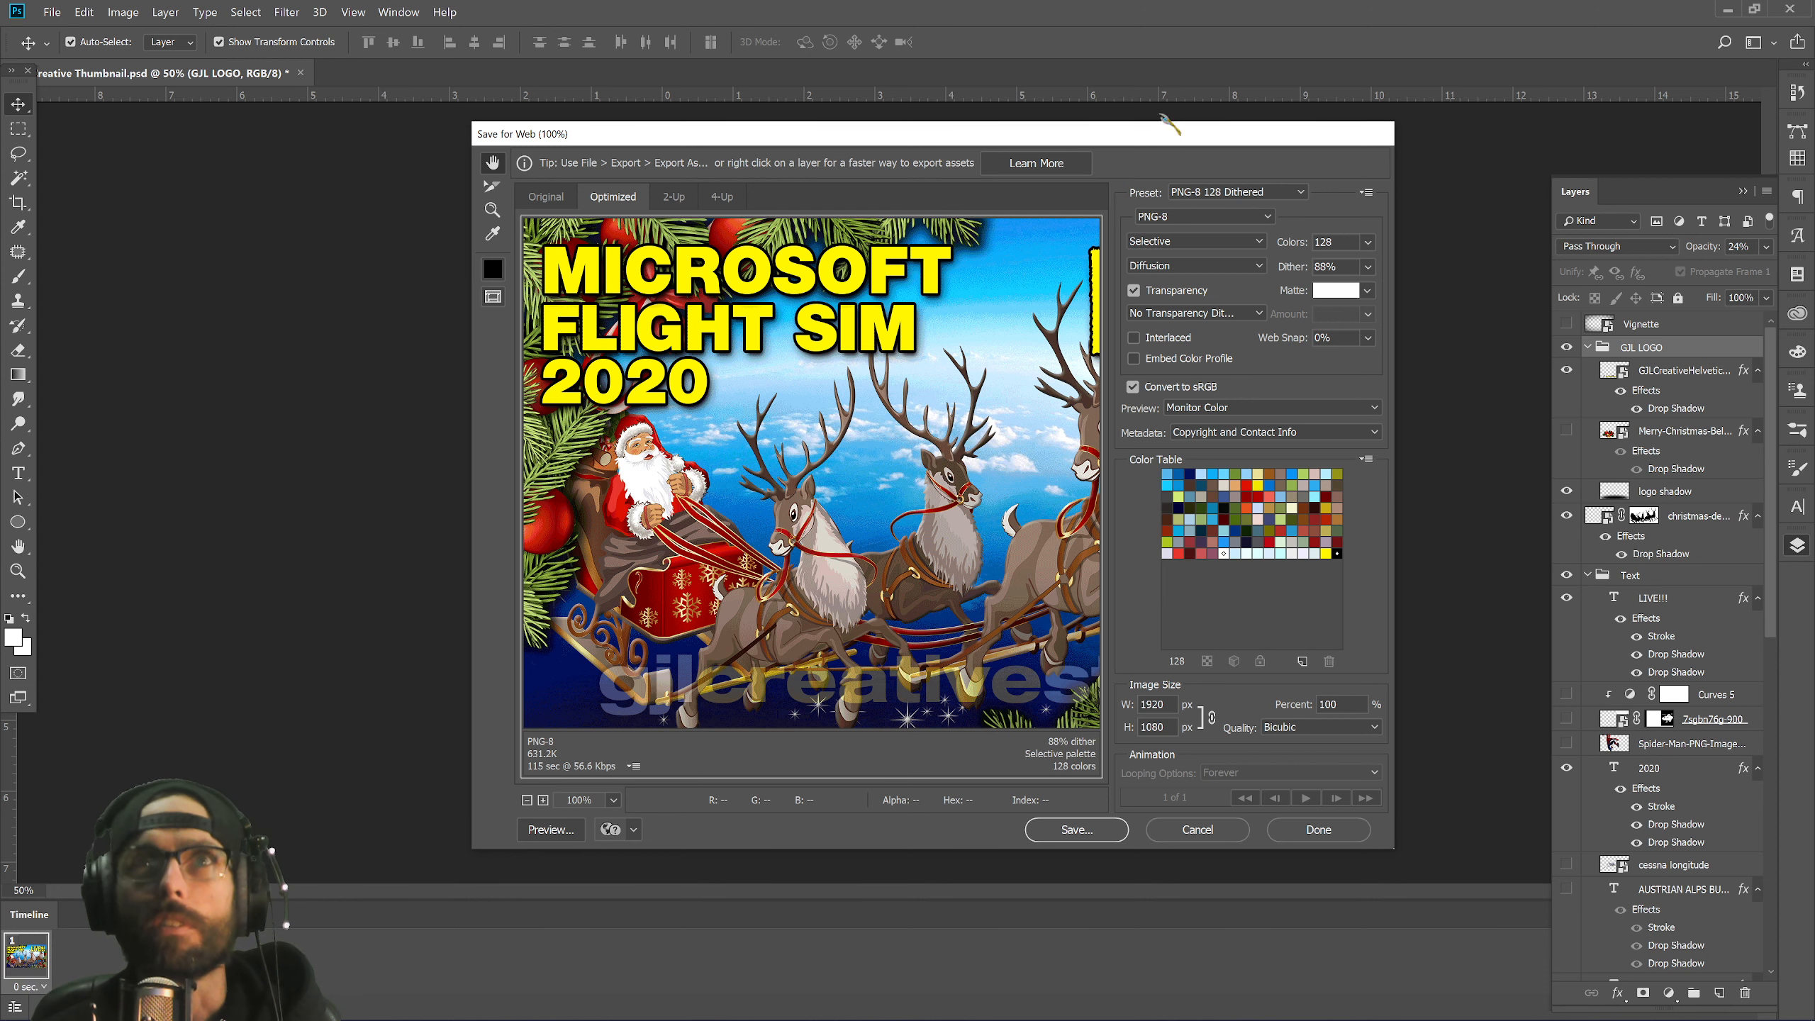
pyautogui.moveTo(1165, 138); pyautogui.dragTo(1072, 141)
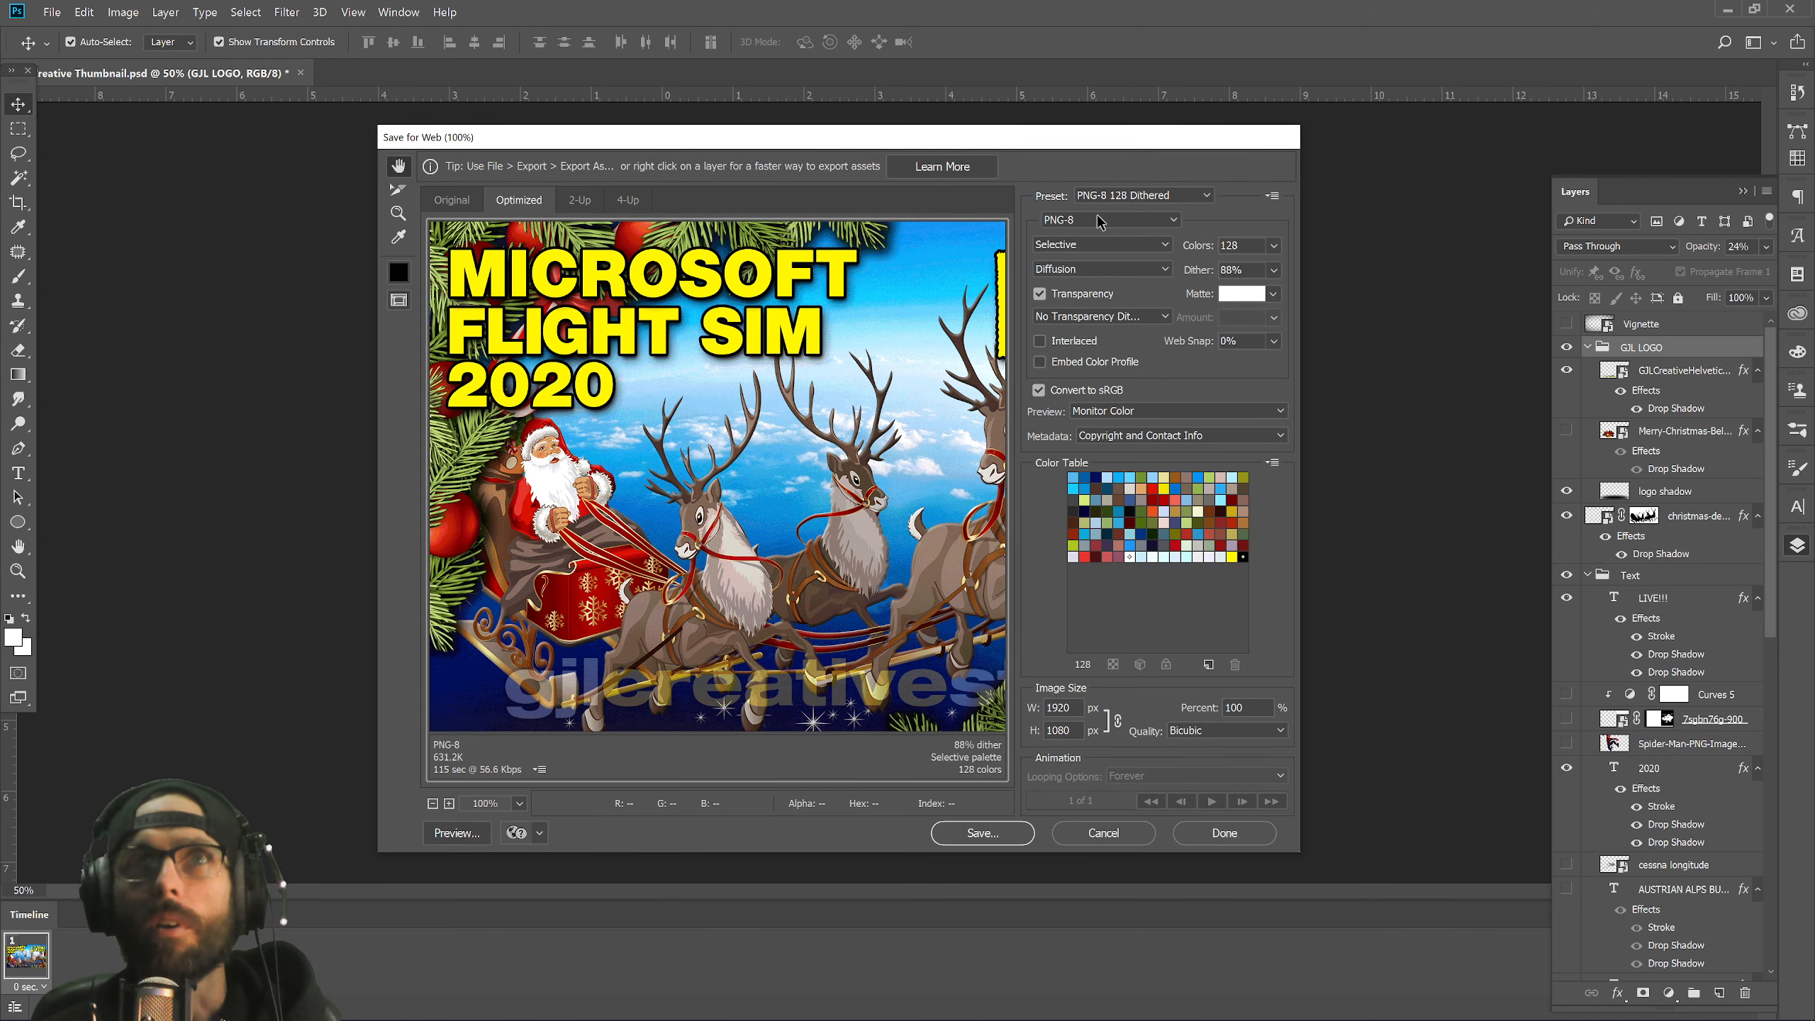
pyautogui.click(1174, 227)
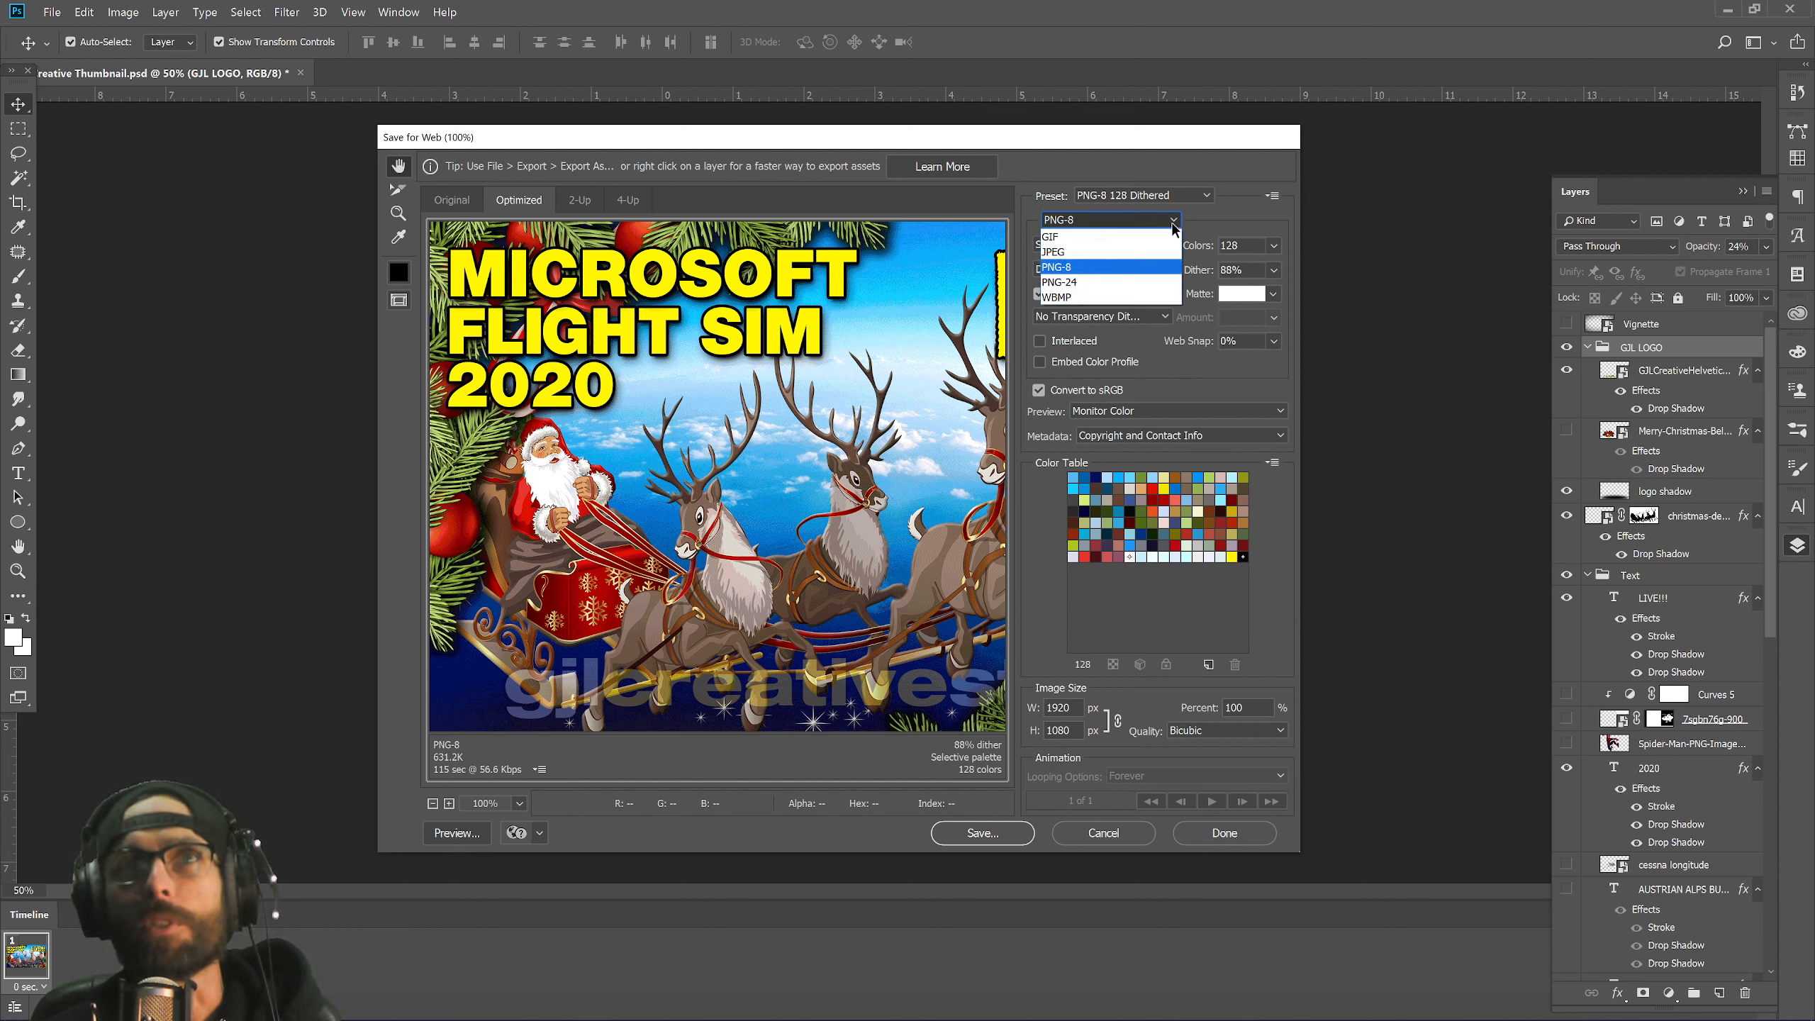
pyautogui.click(1091, 283)
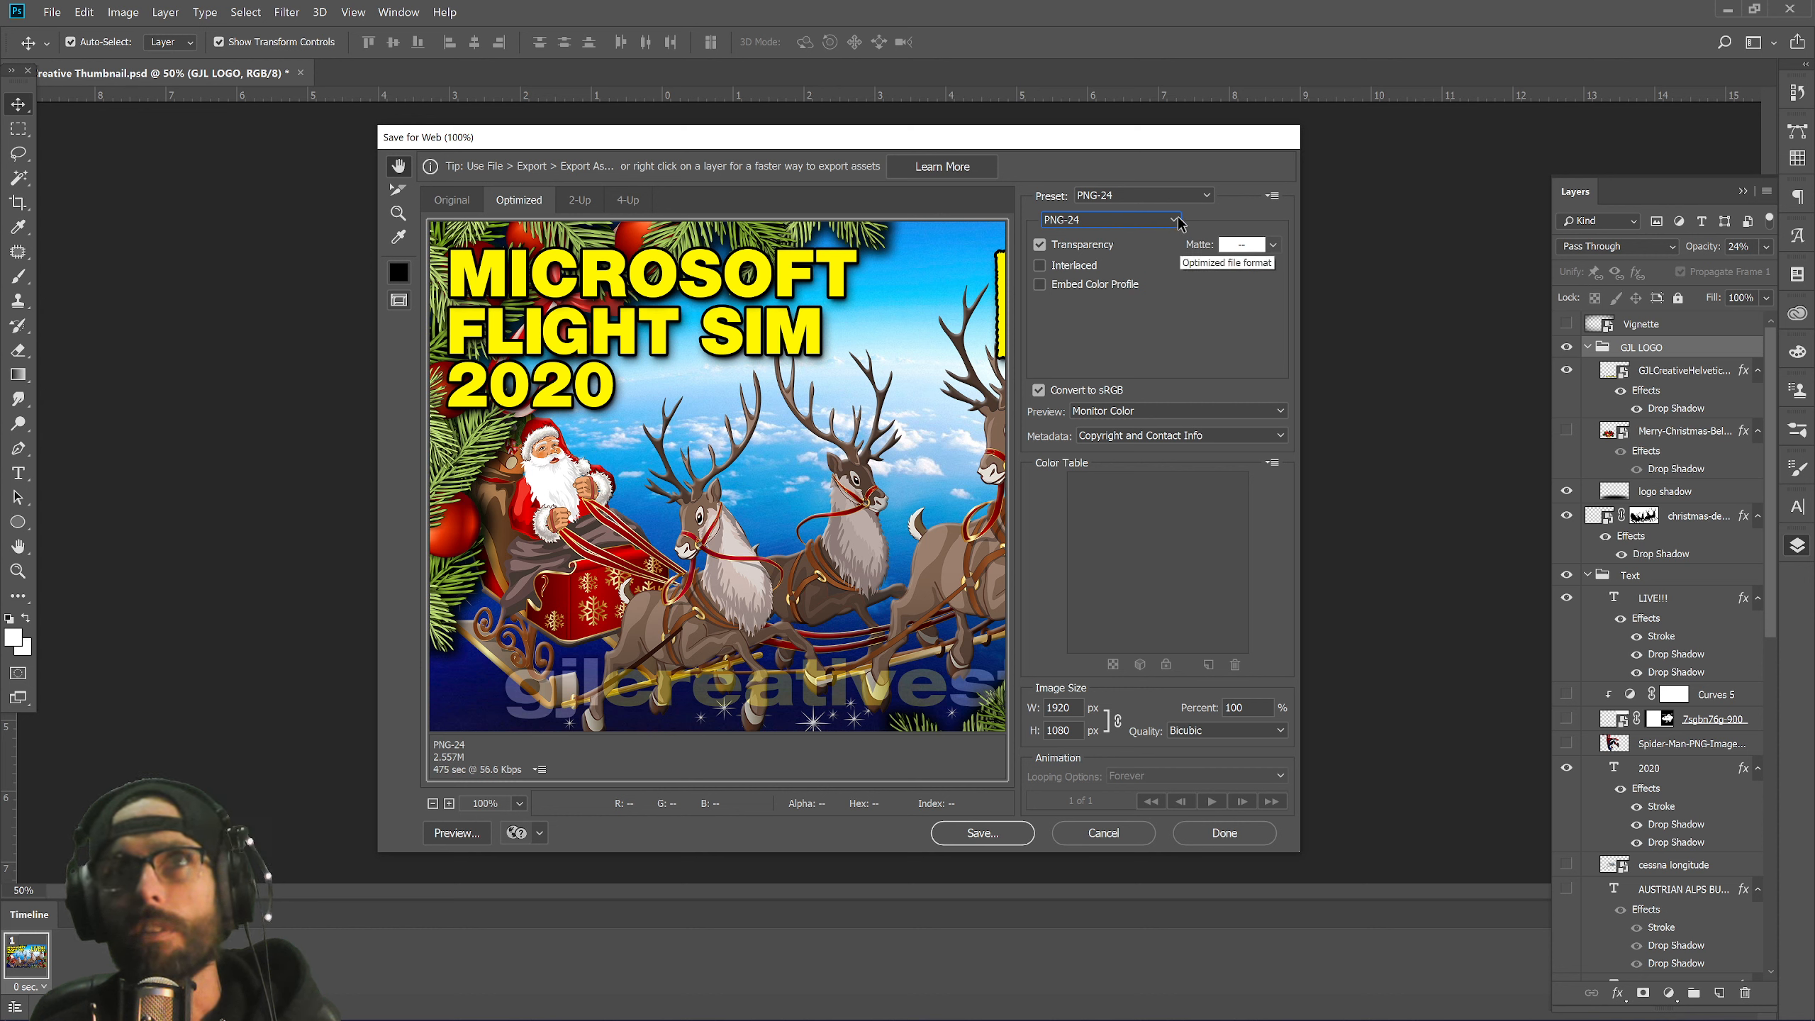
pyautogui.click(1143, 220)
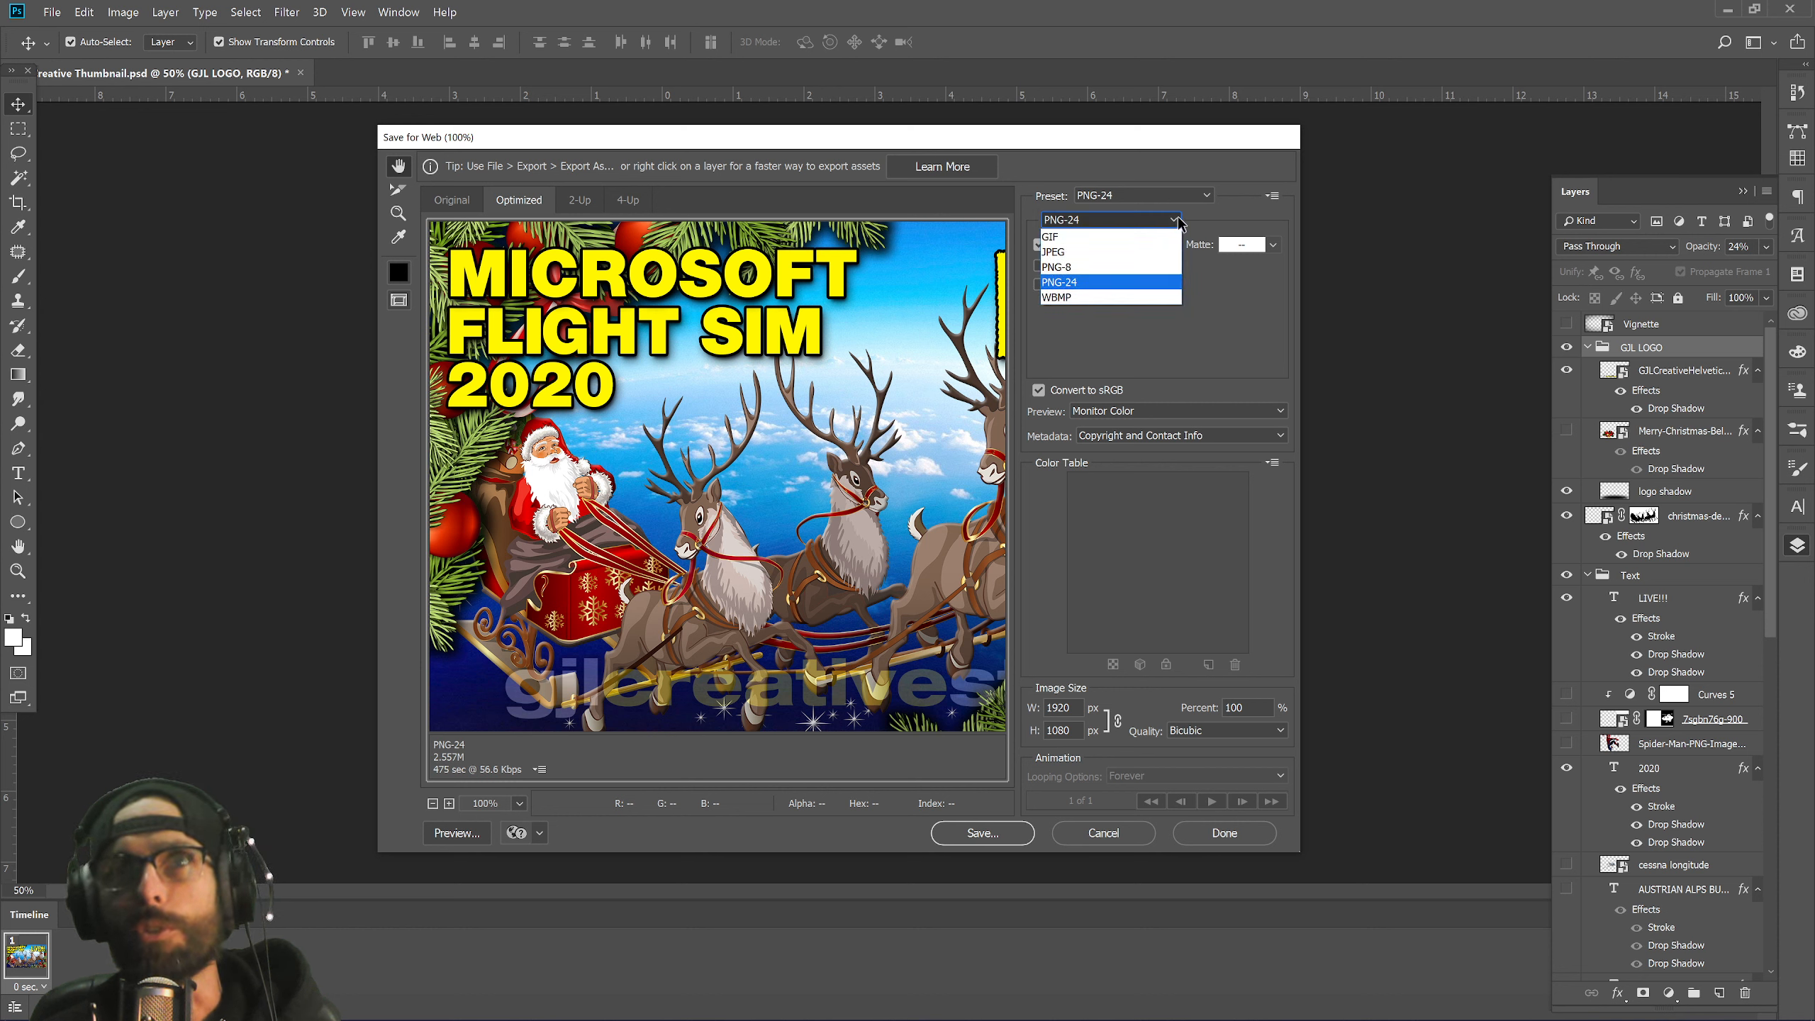
pyautogui.click(1089, 265)
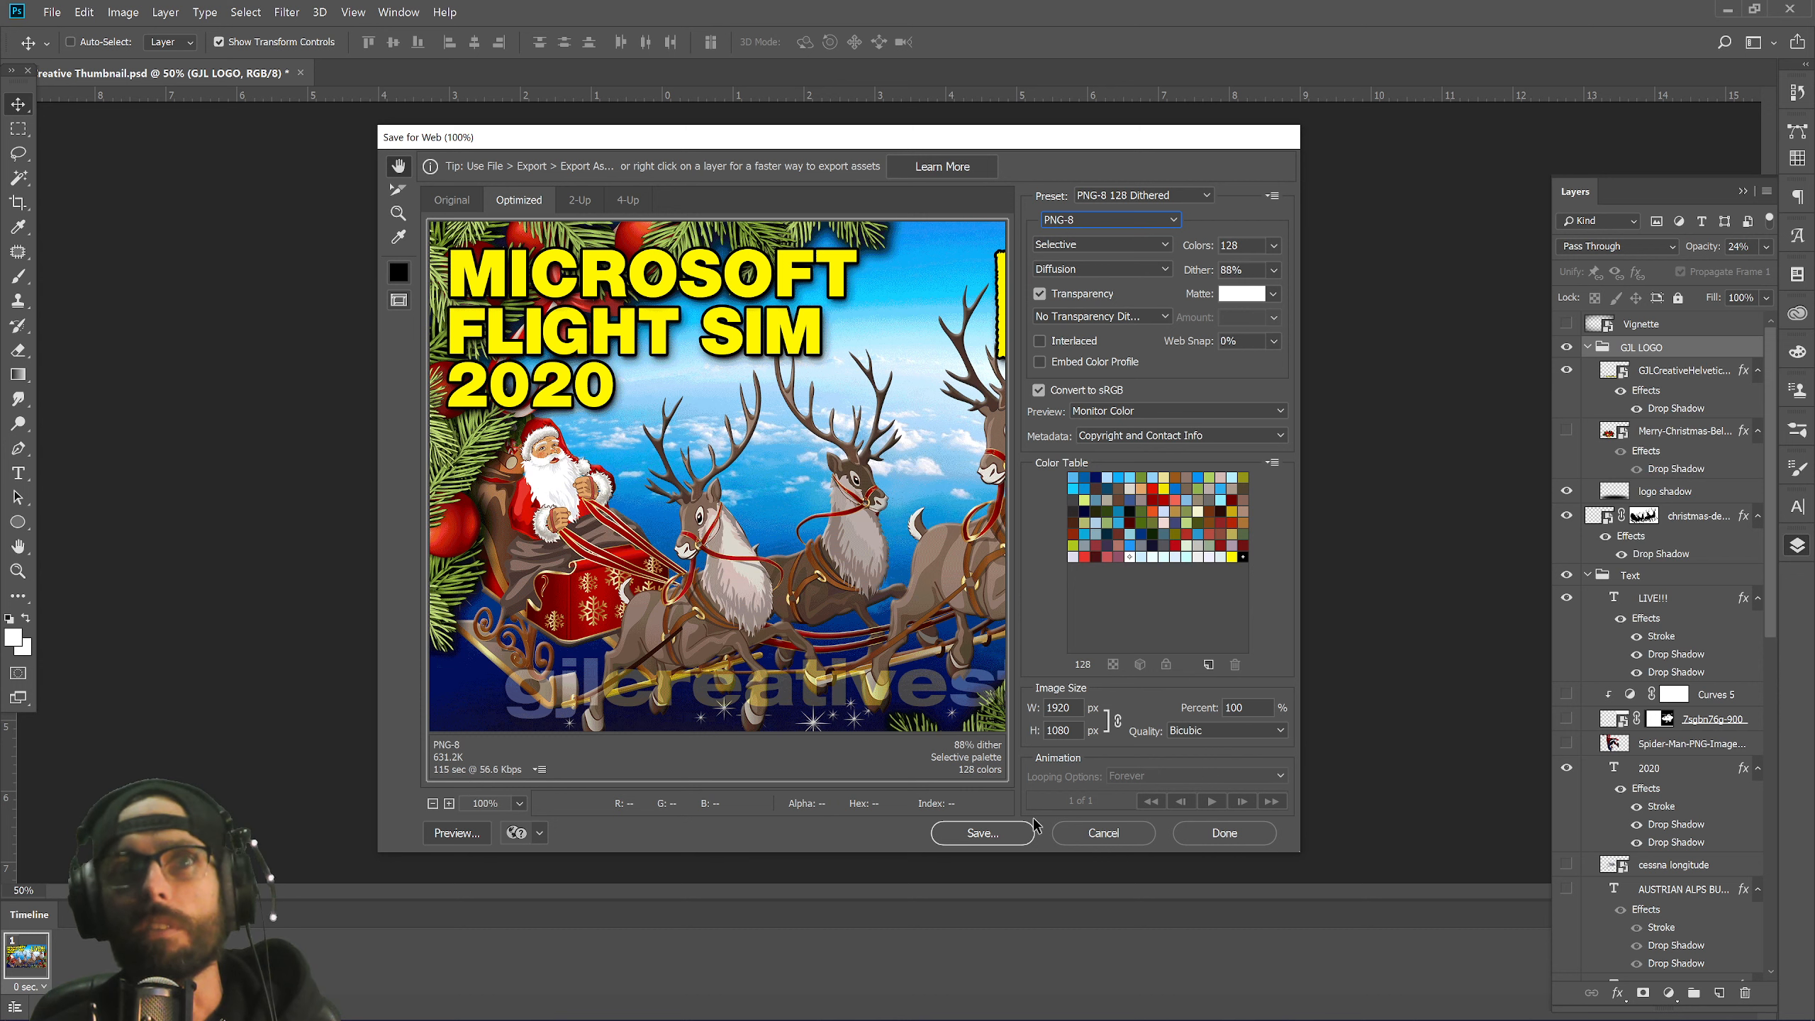
pyautogui.click(982, 833)
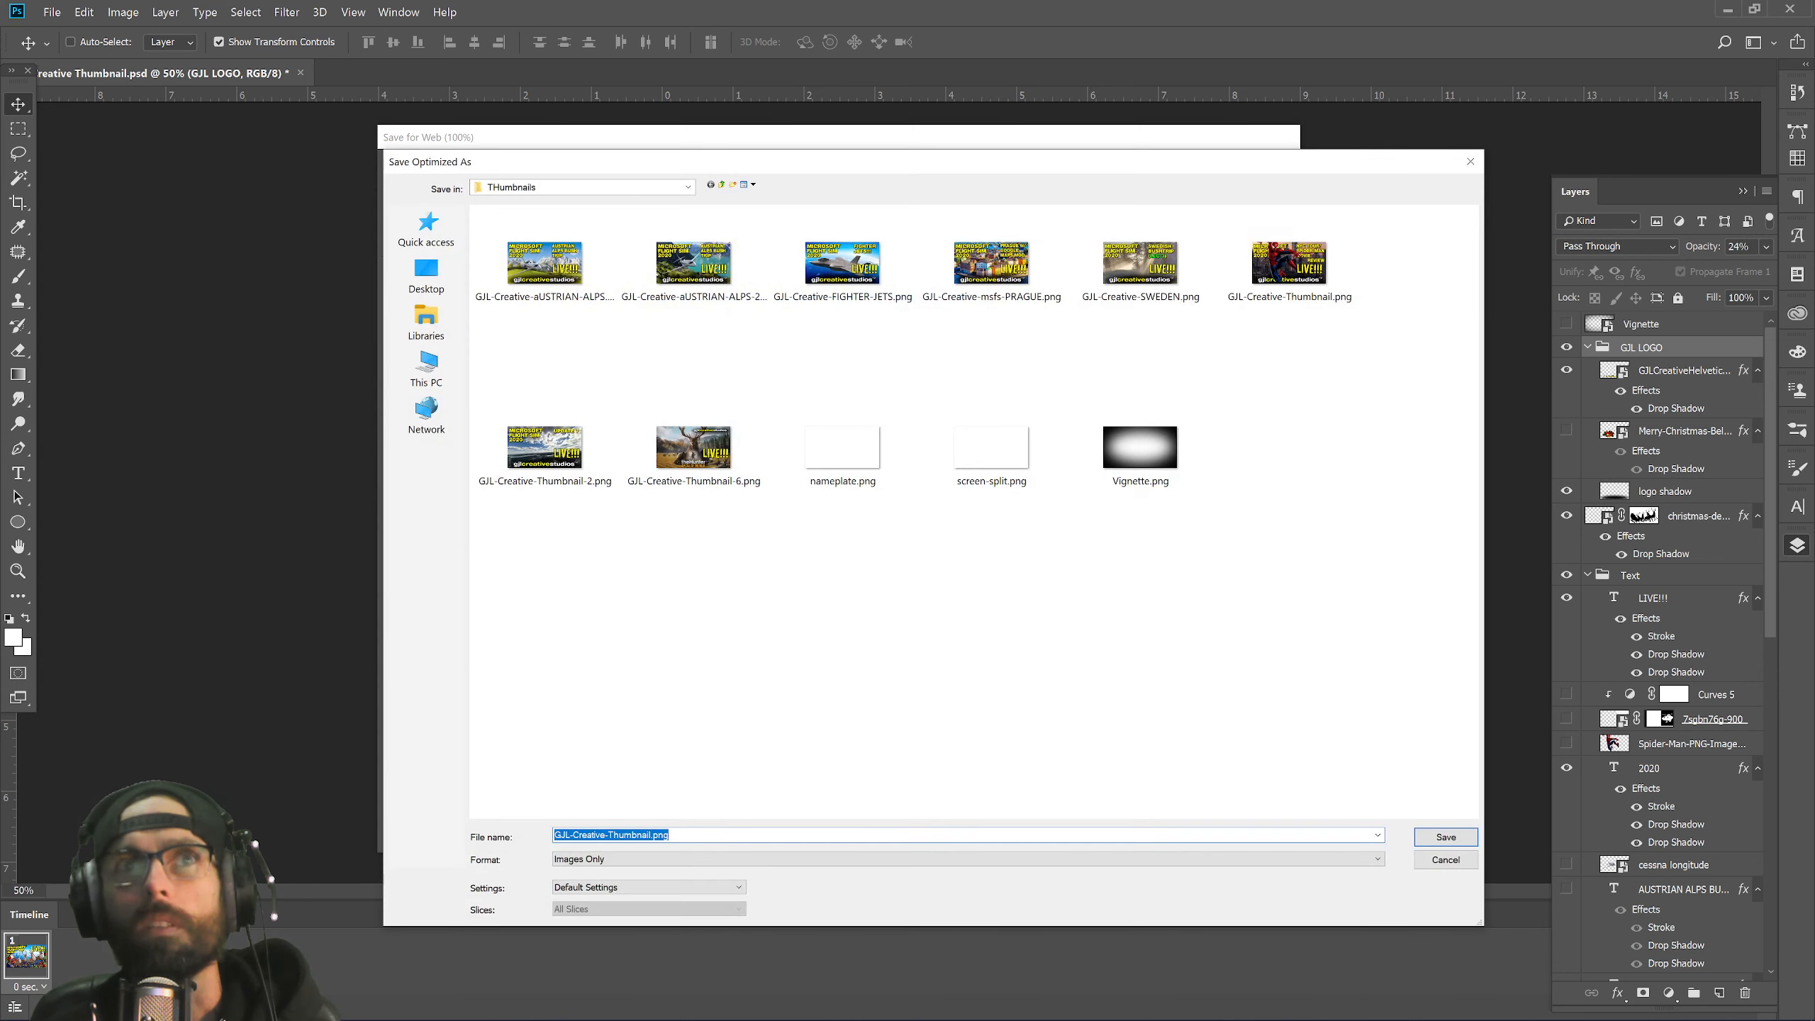
# Remove the .png ending from the GJL-Creative-Thumbnail file name and save the export to Thumbnails.
pyautogui.moveTo(624, 835); pyautogui.dragTo(632, 834)
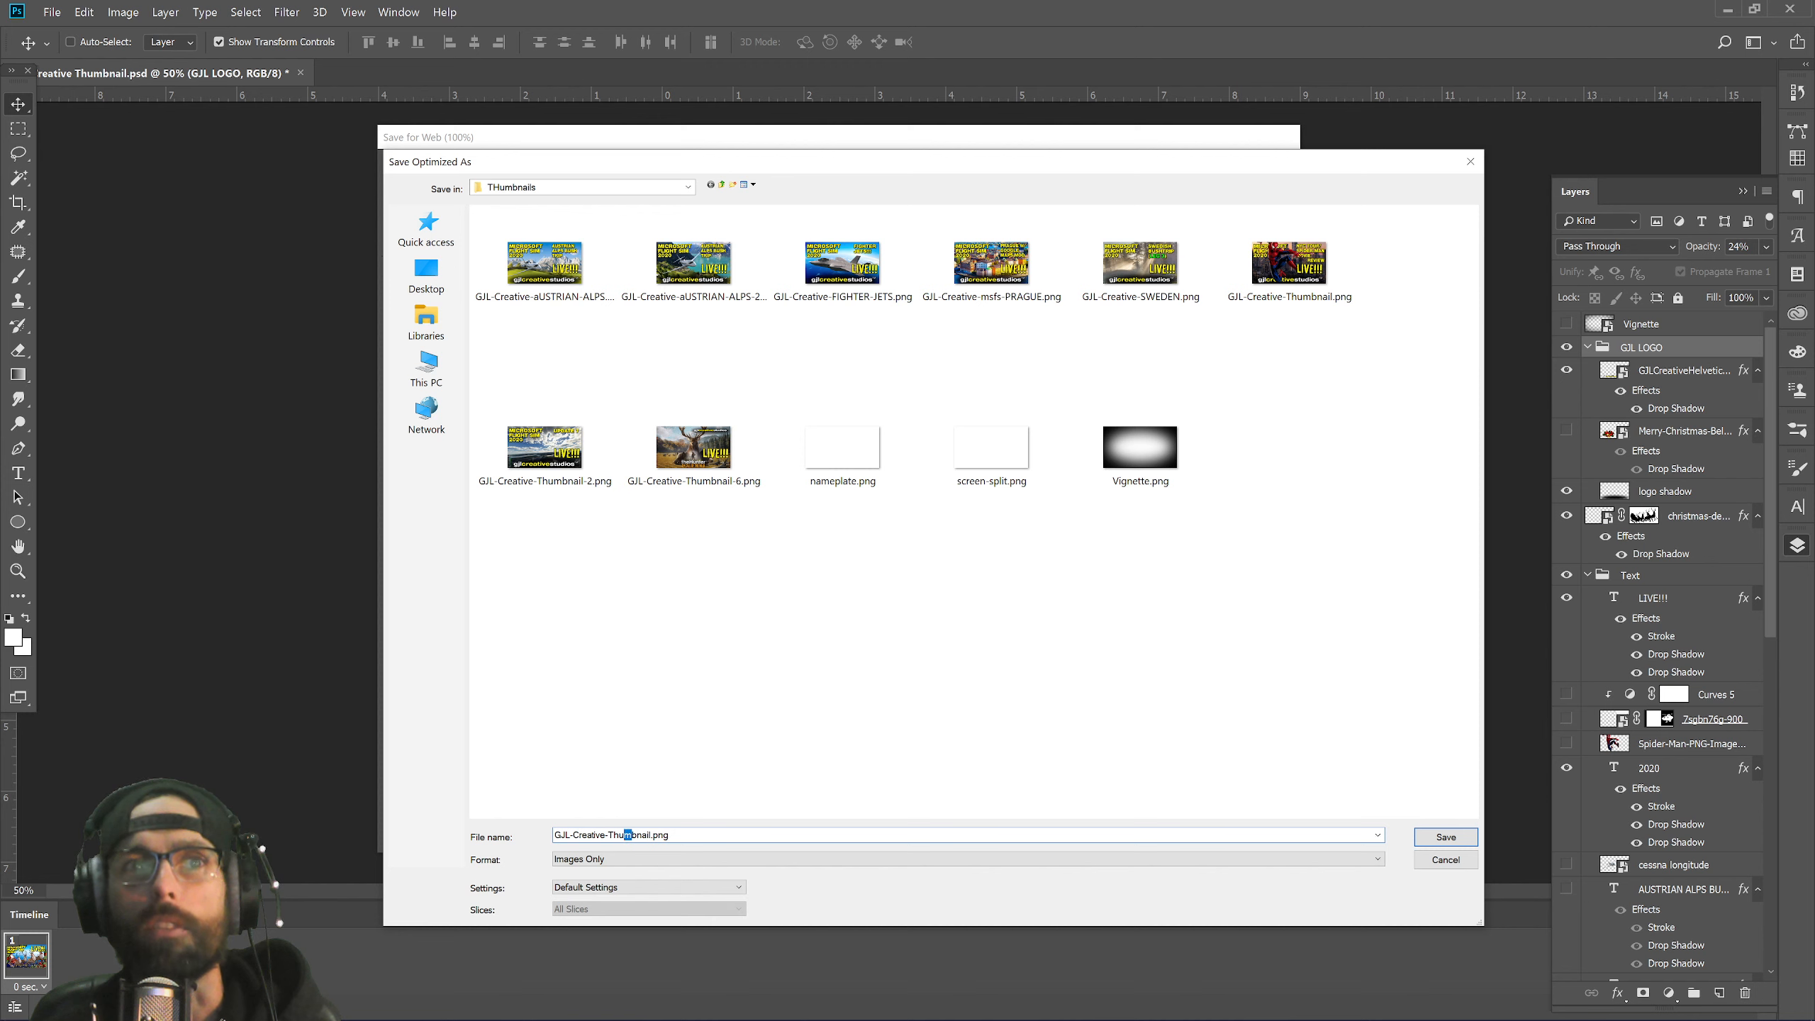
pyautogui.press('BackSpace')
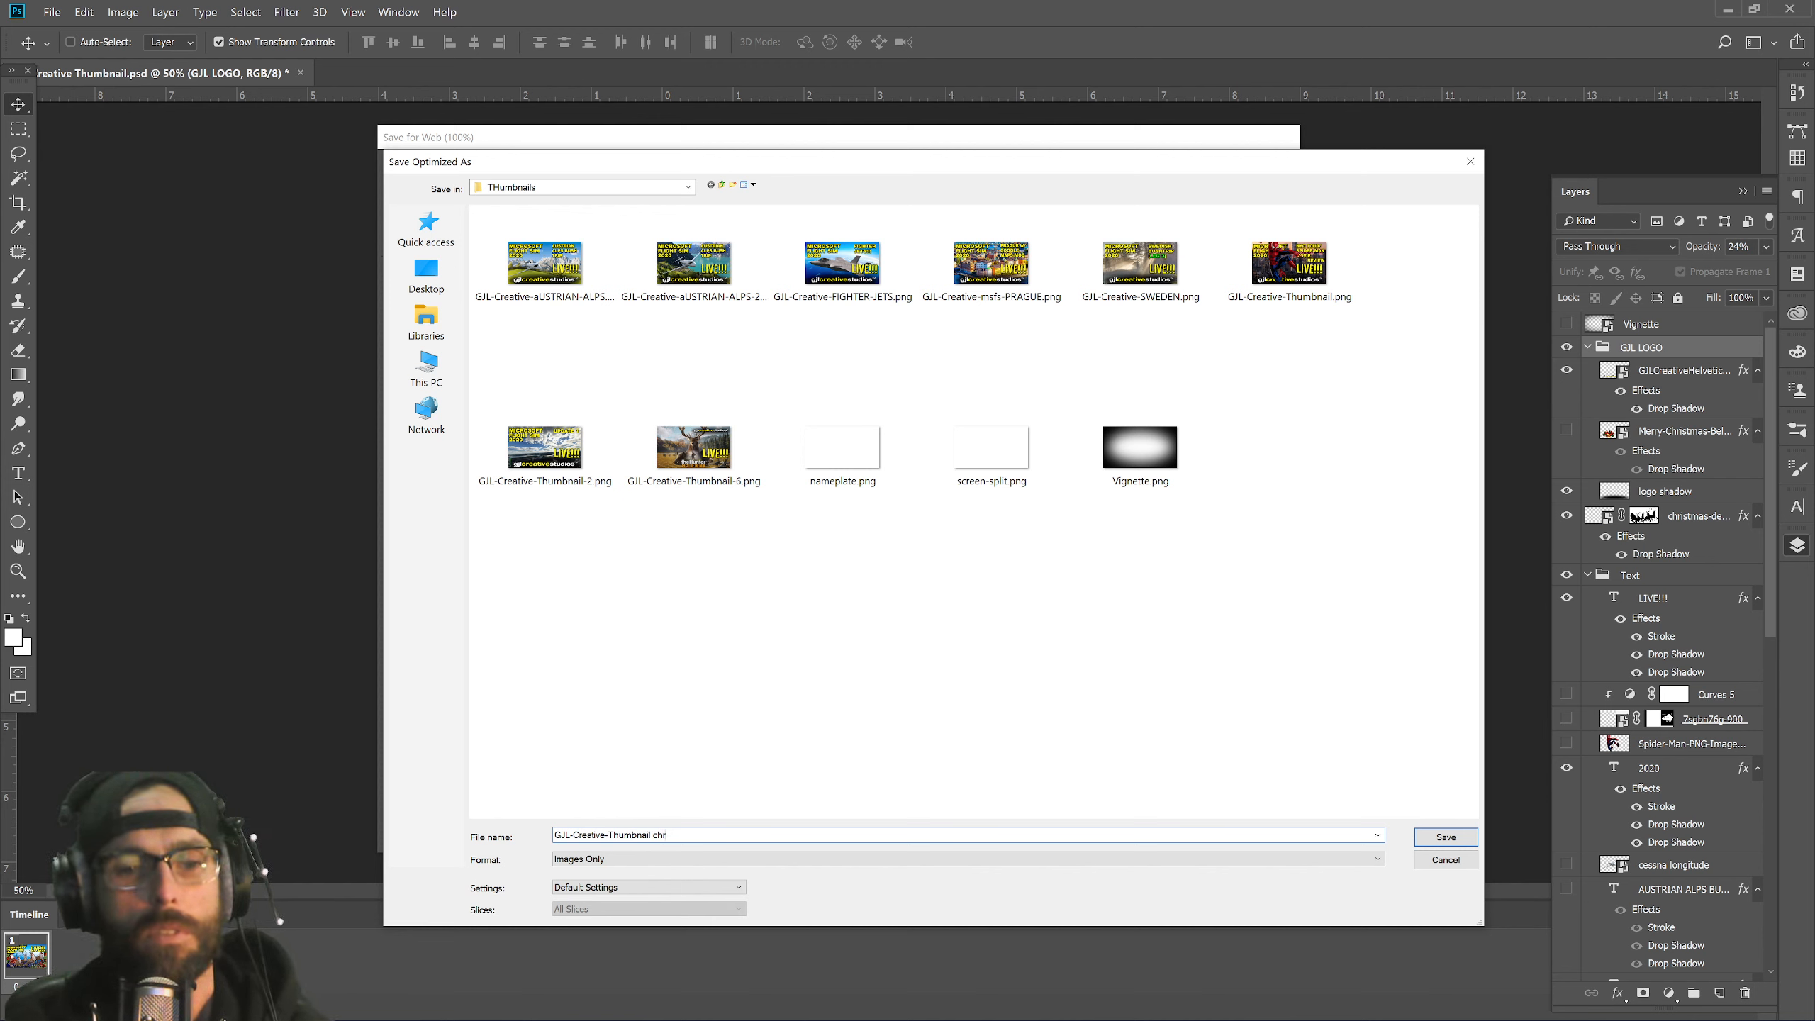
pyautogui.press('Return')
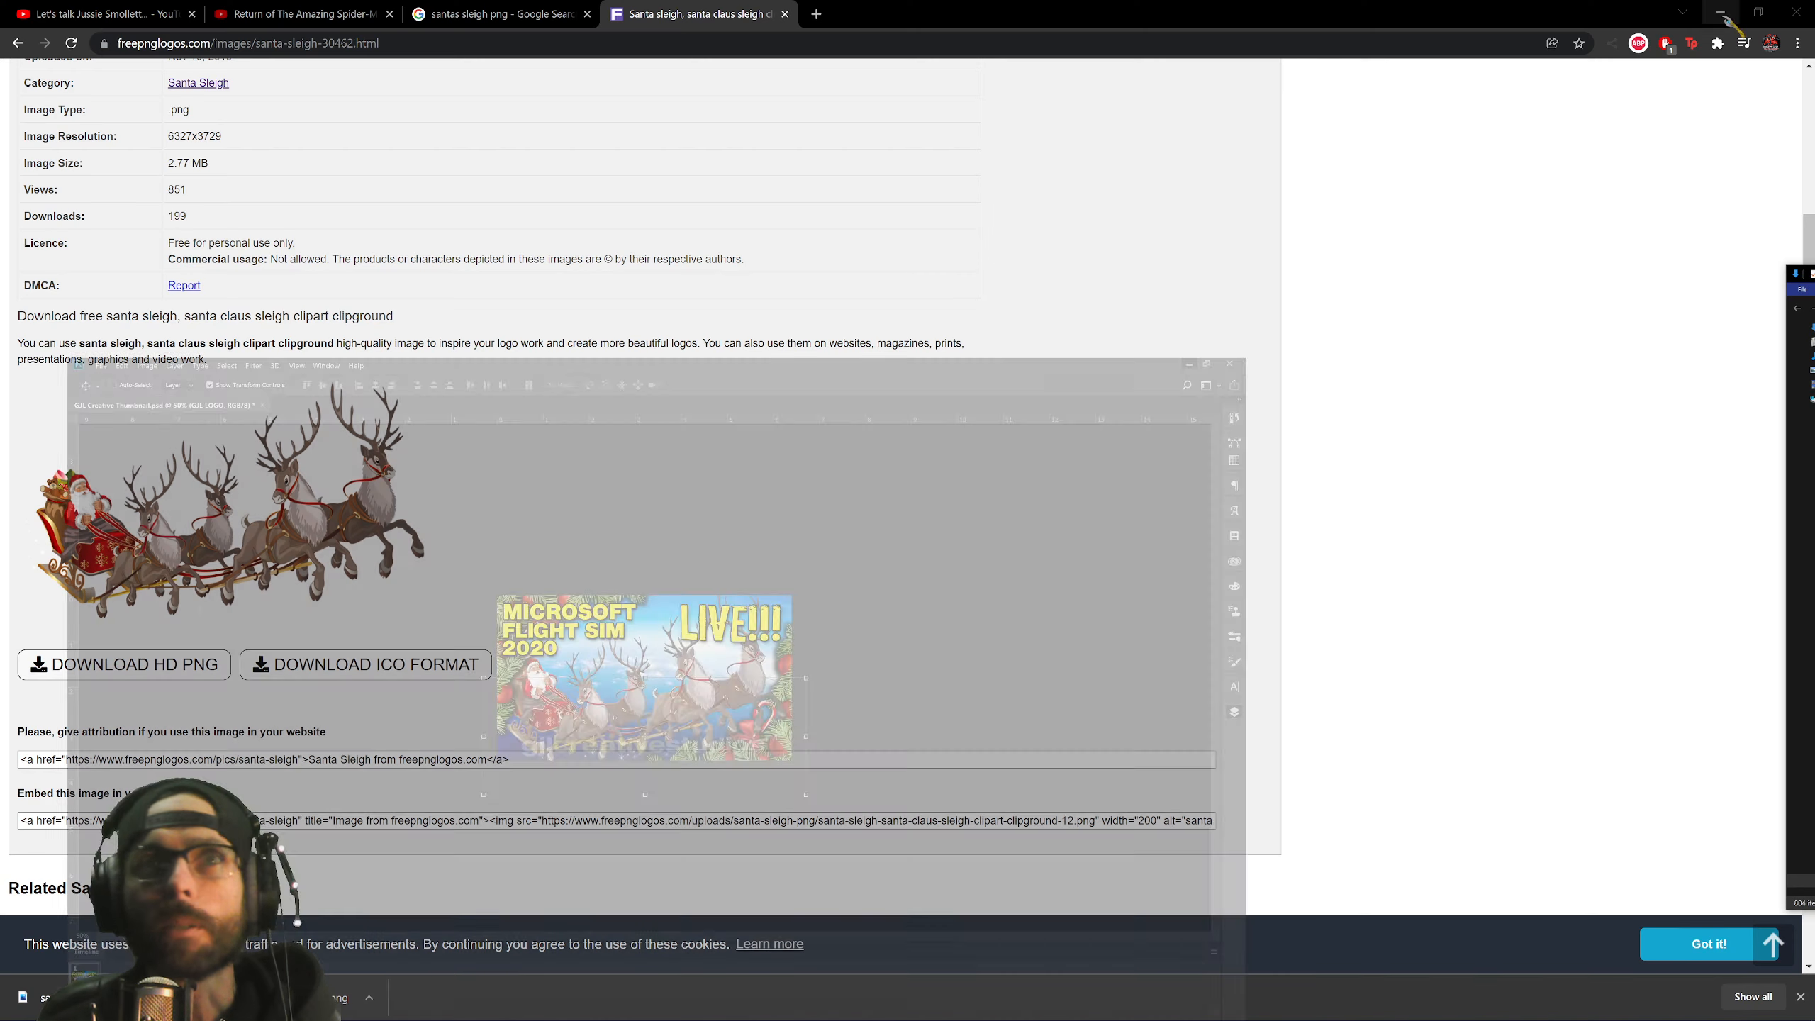
# Search flightsim.to add-ons for 'santa claus' and scroll through the results.
pyautogui.click(1727, 9)
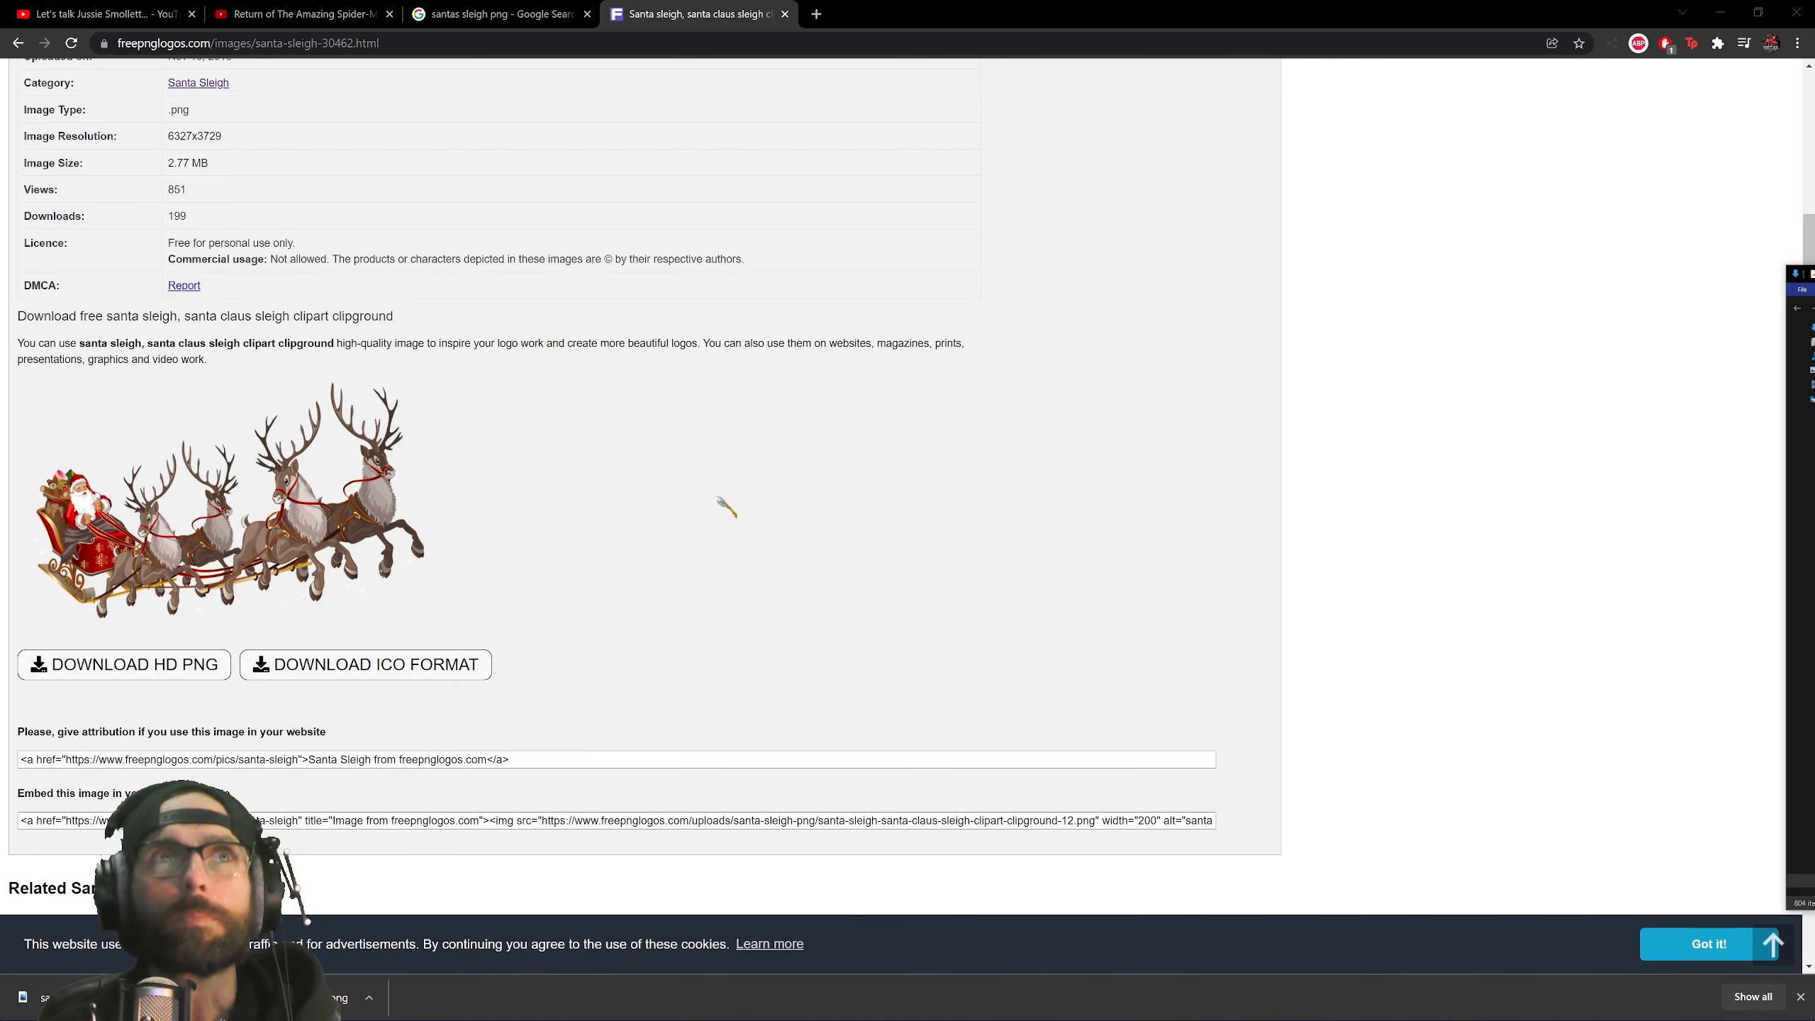
pyautogui.click(728, 457)
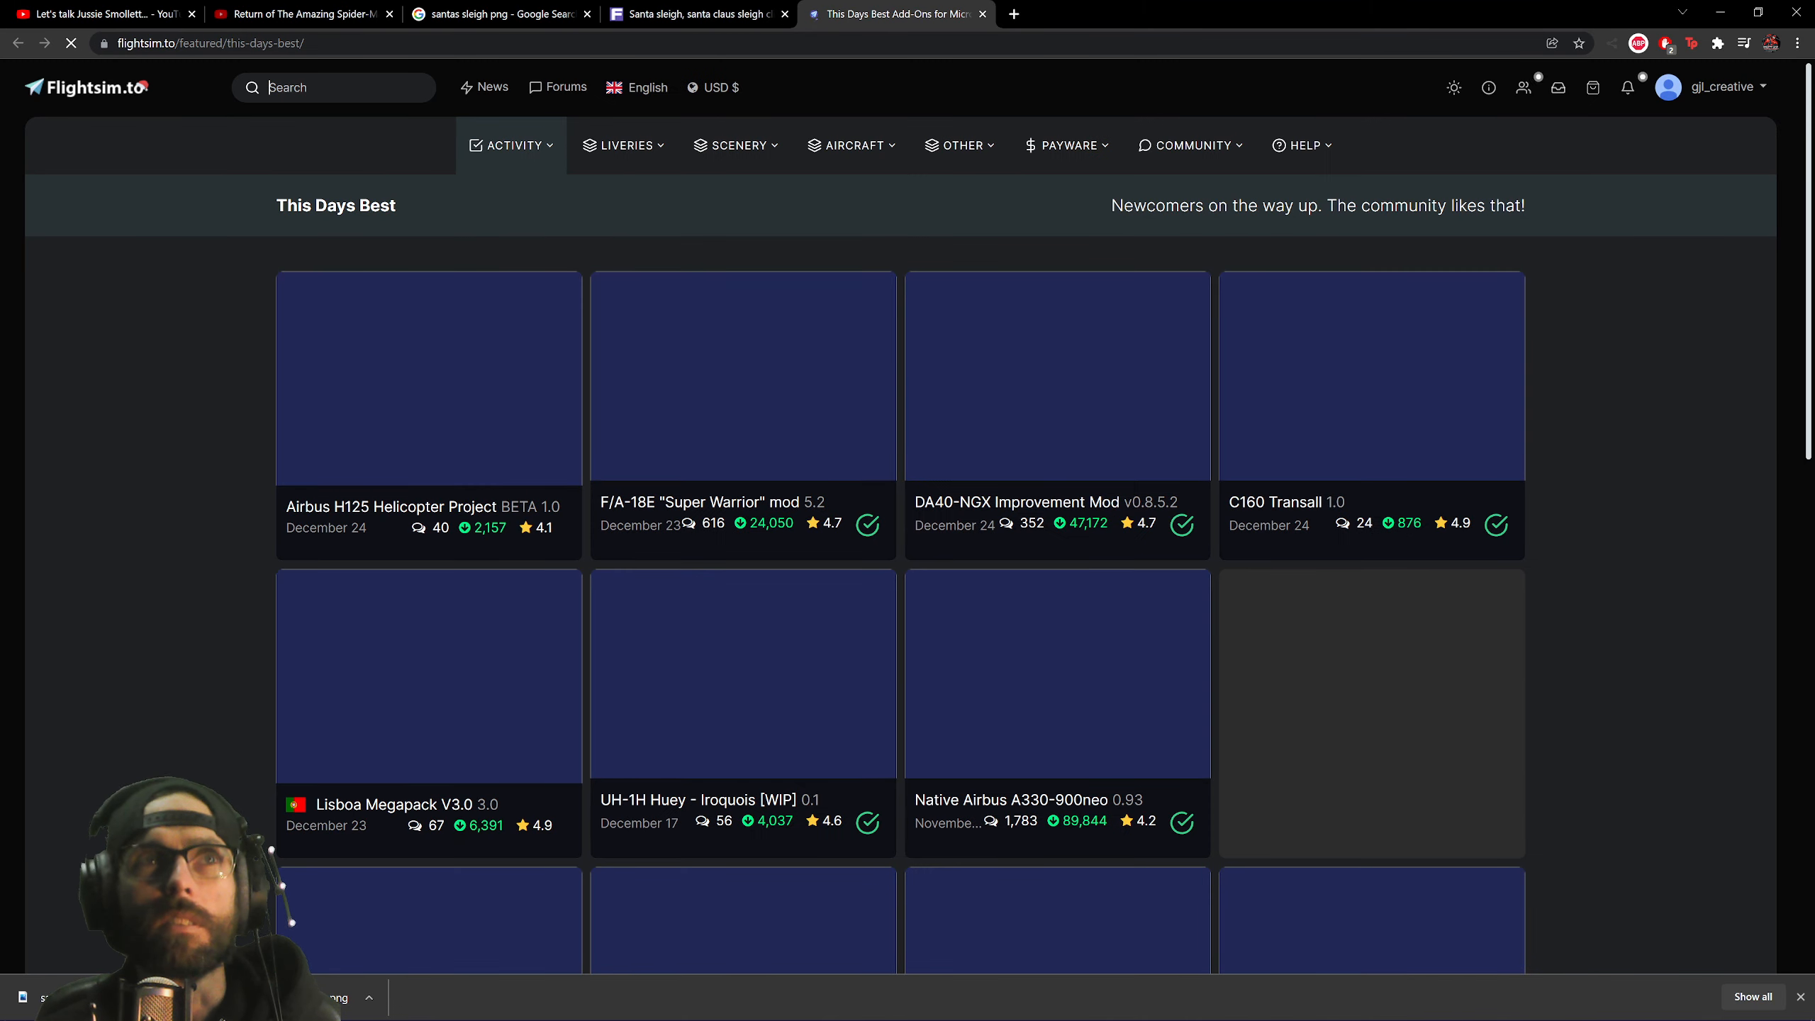
pyautogui.write('sants')
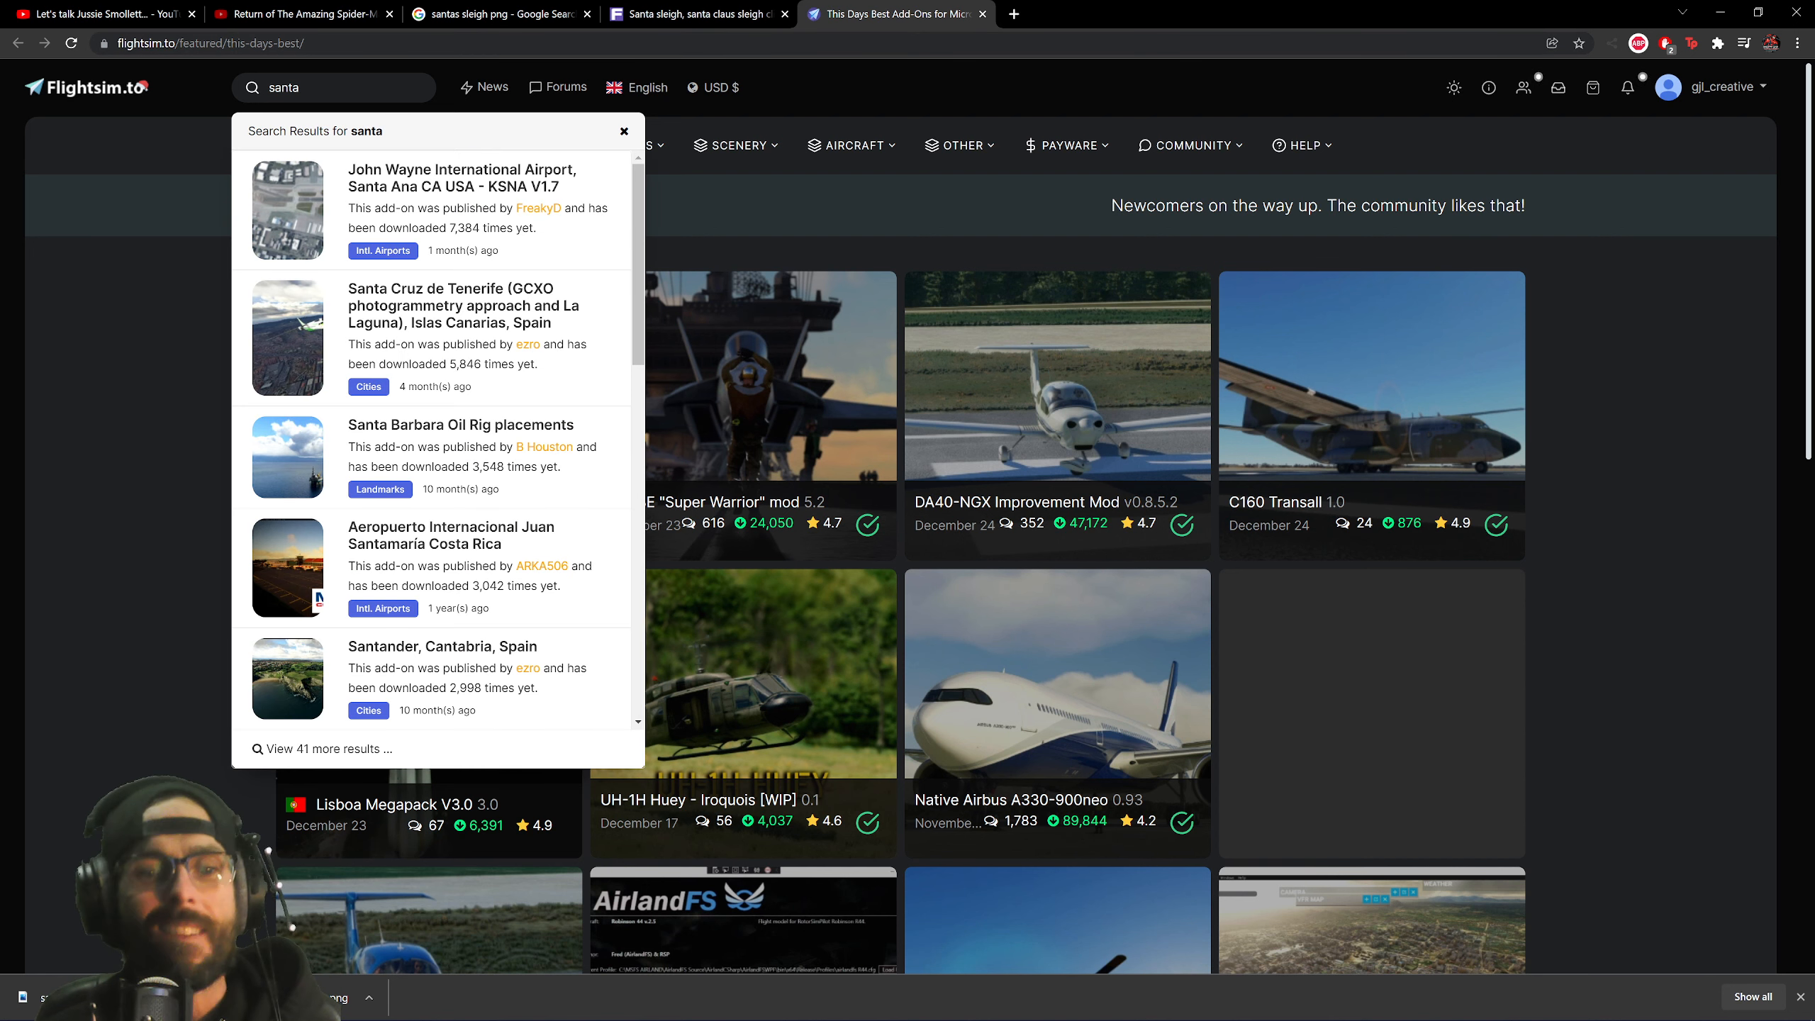
pyautogui.write('claus')
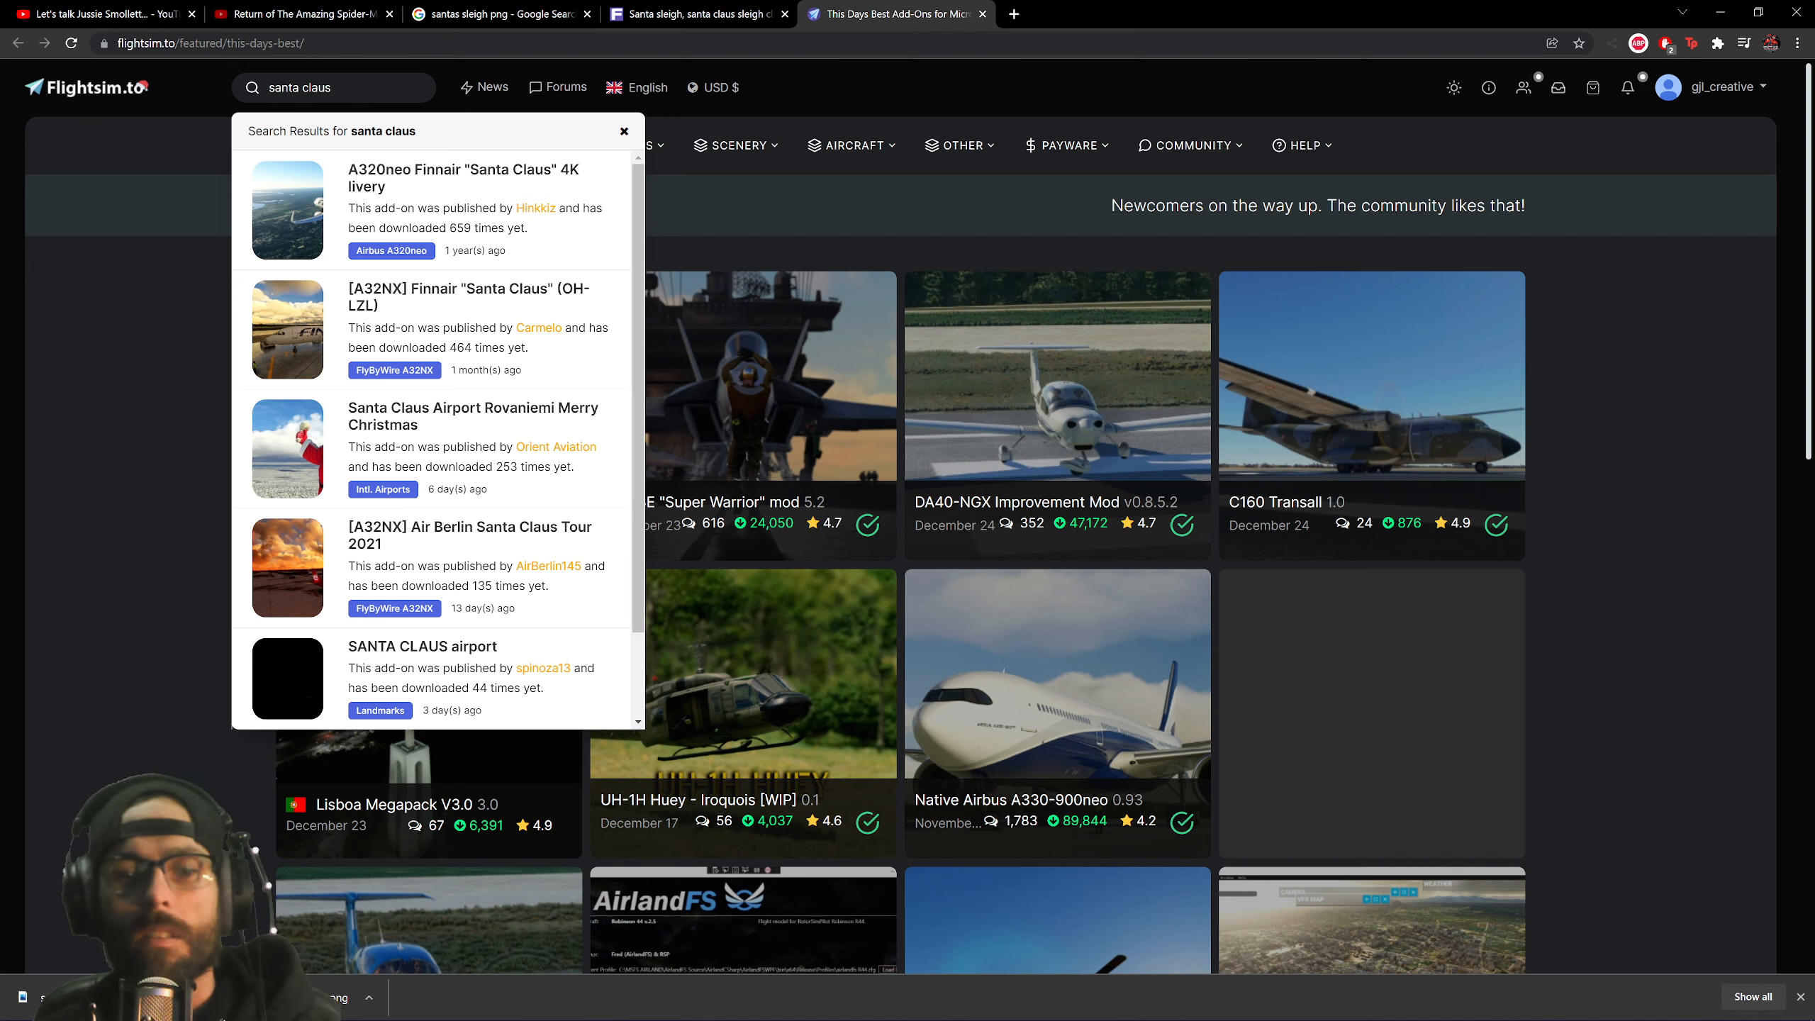
pyautogui.press('Return')
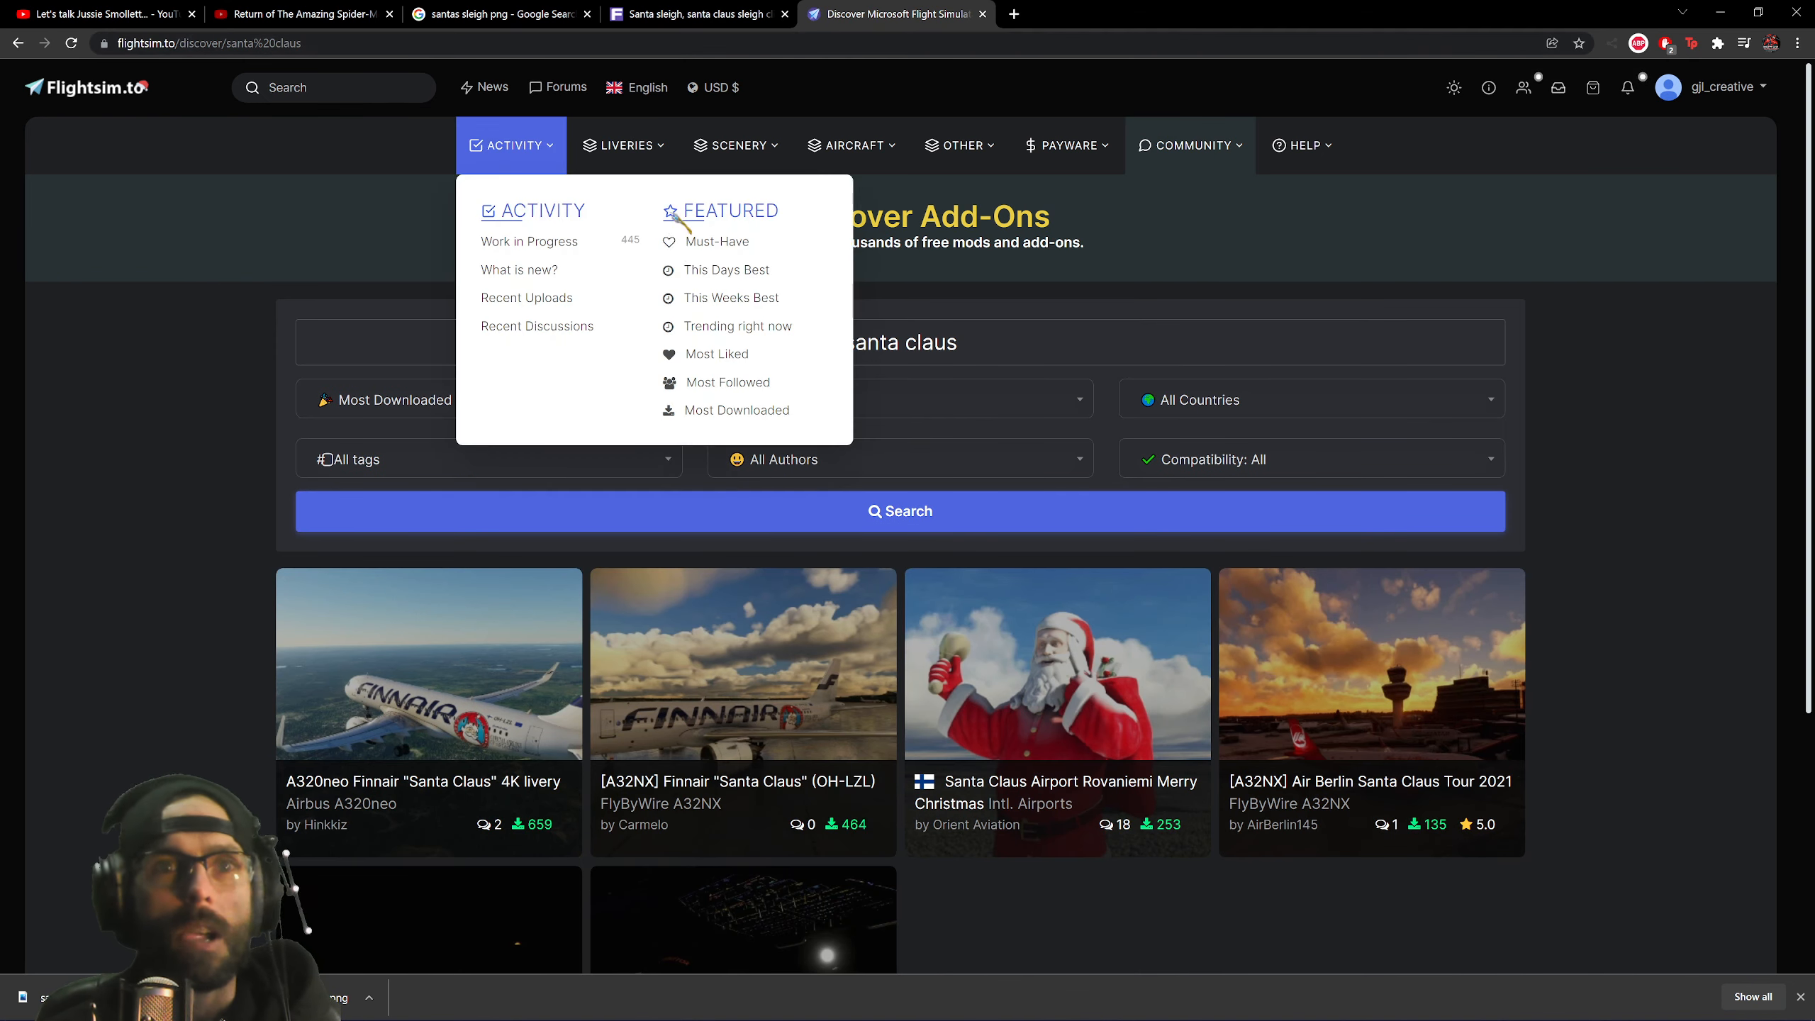
pyautogui.scroll(-5, 1000, 407)
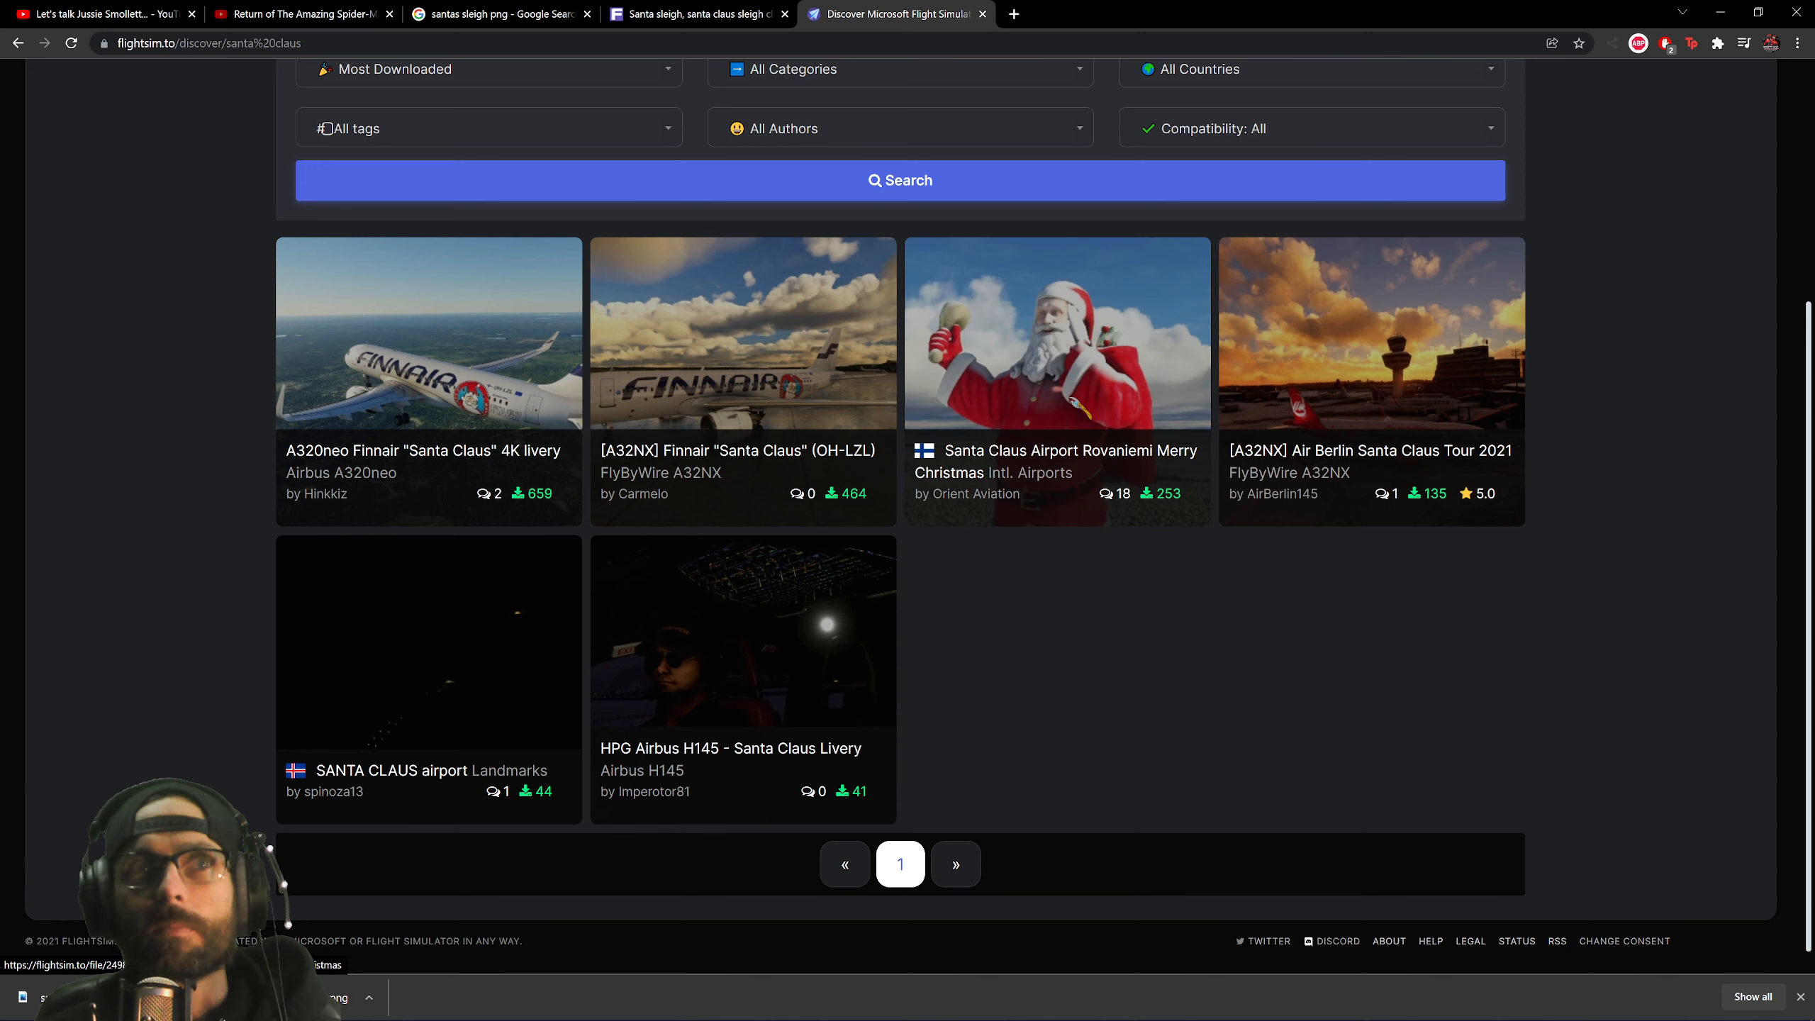
pyautogui.scroll(-1, 1086, 636)
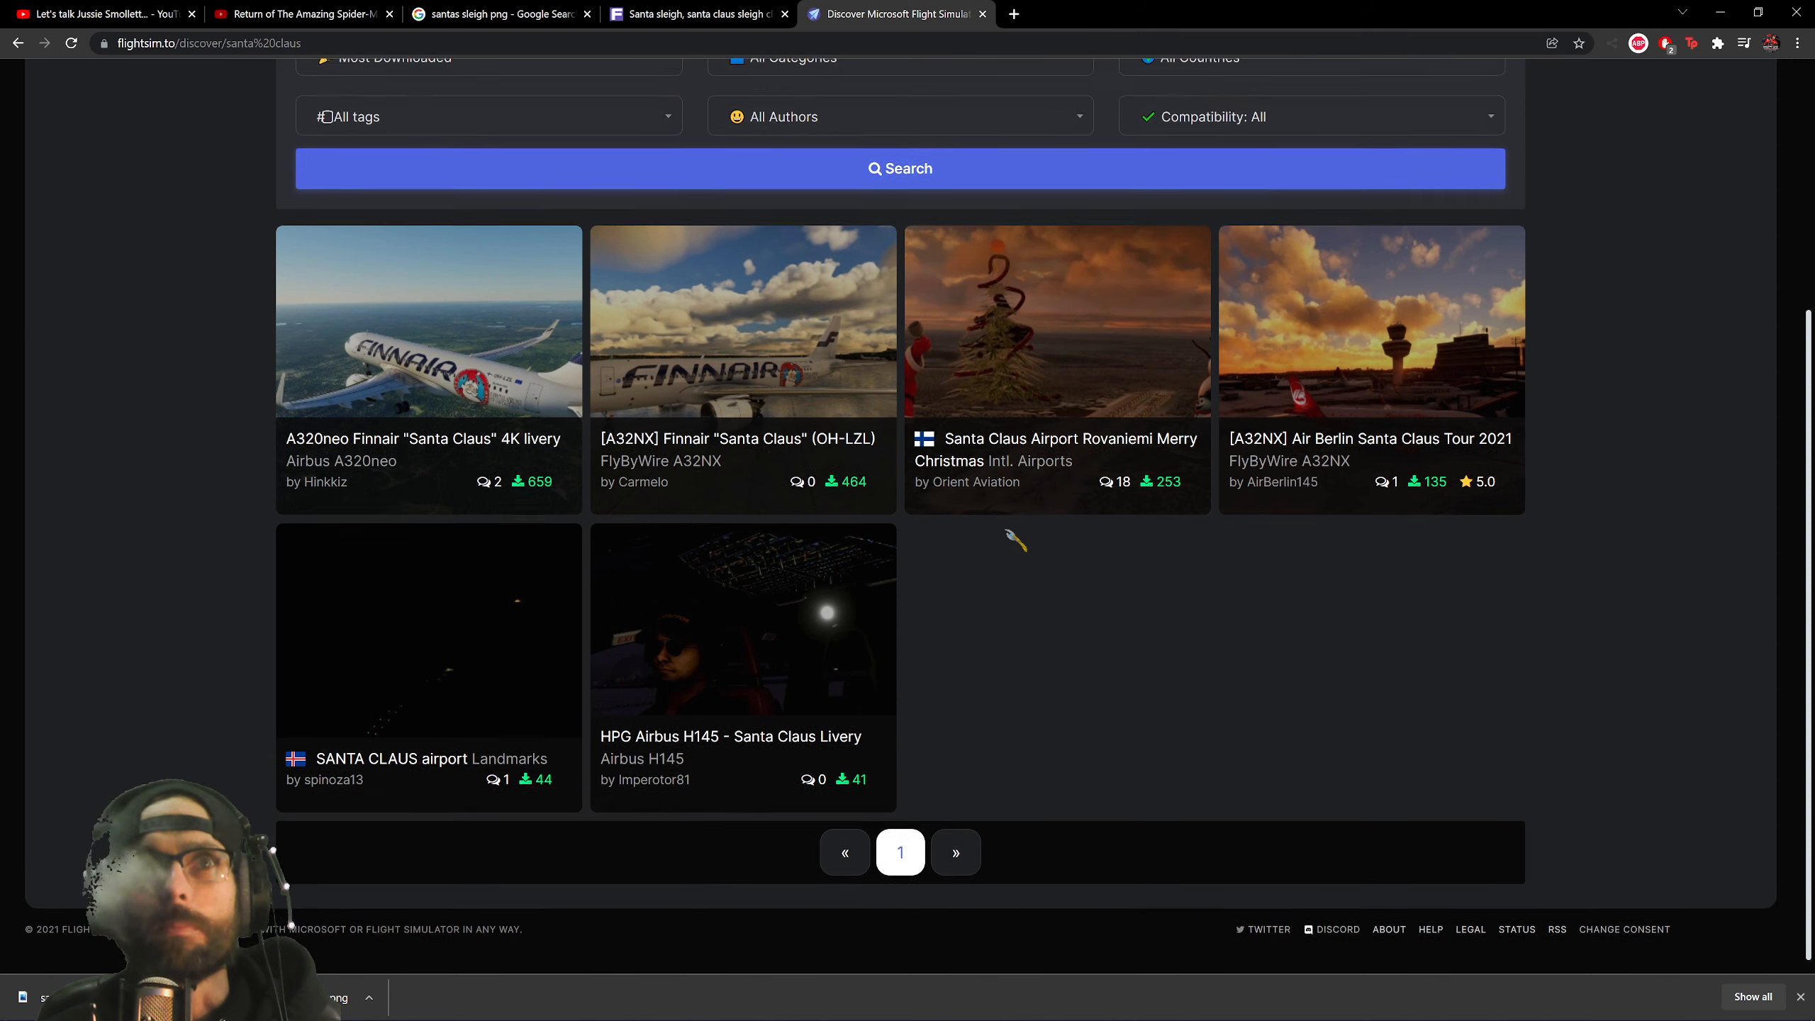
pyautogui.scroll(5, 1045, 693)
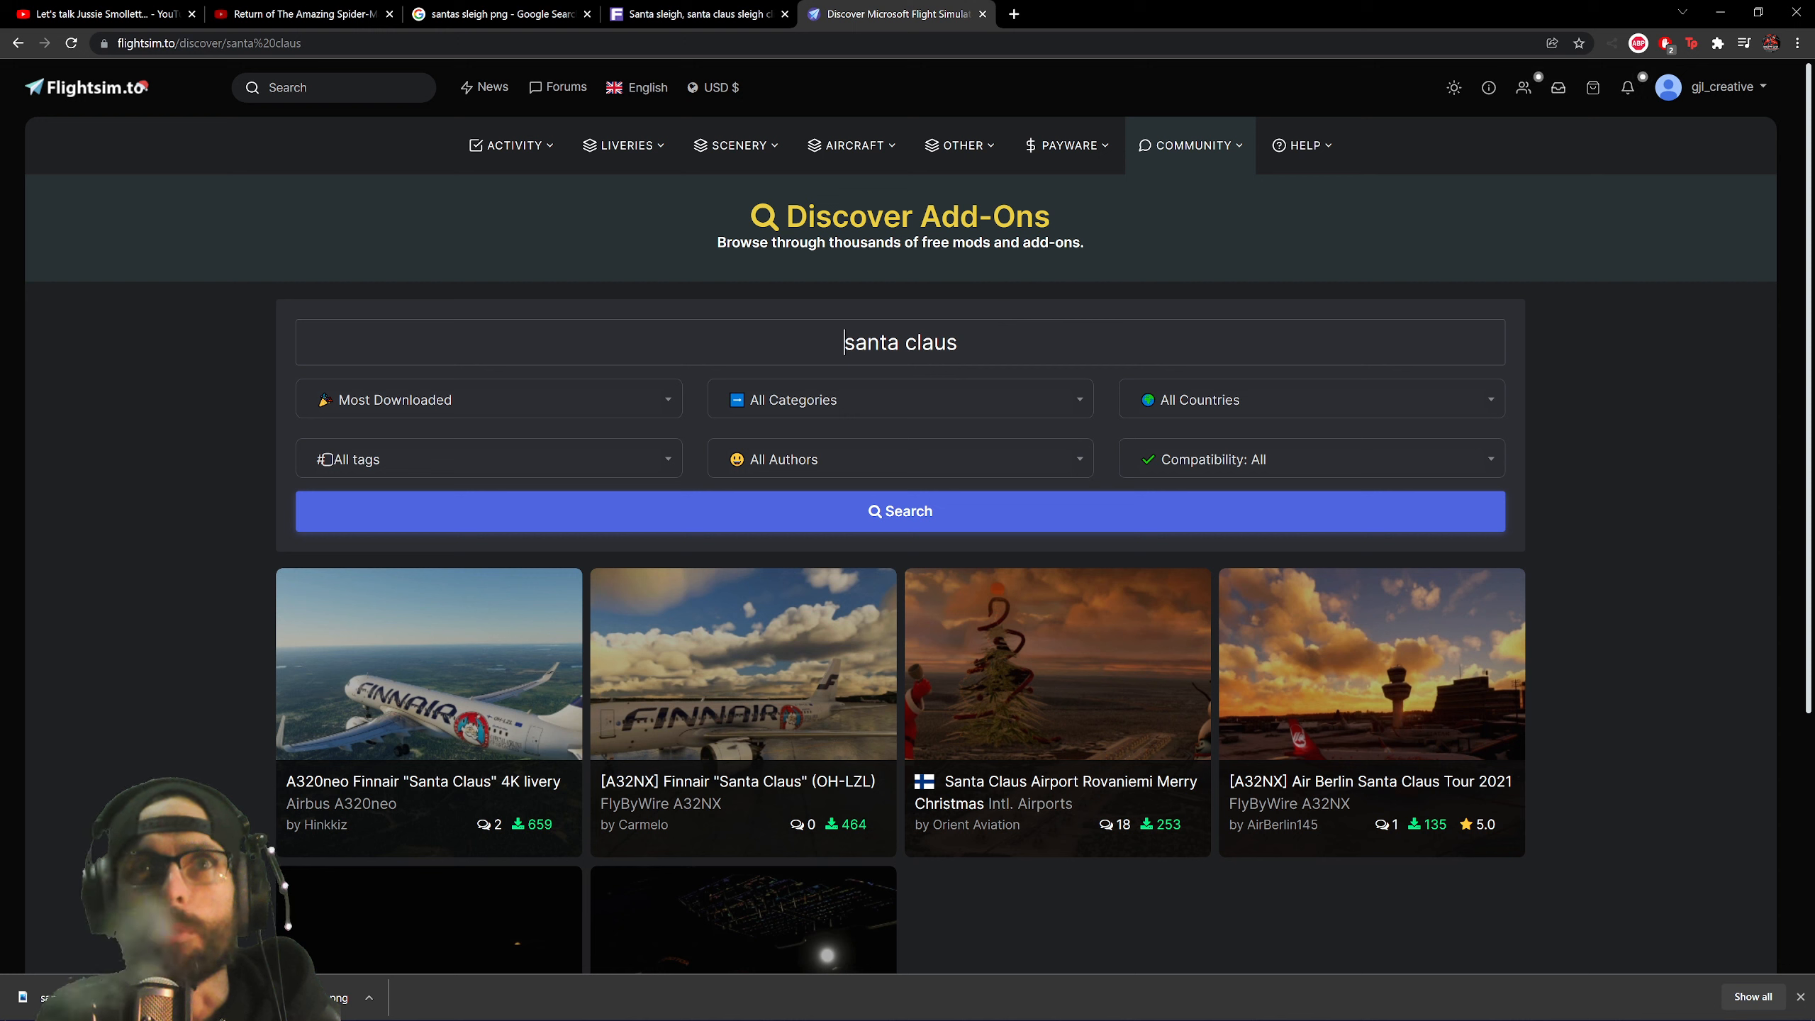
# Search flightsim.to for 'sleigh', find no add-ons, and close that tab.
pyautogui.tripleClick(951, 343)
pyautogui.write('sl')
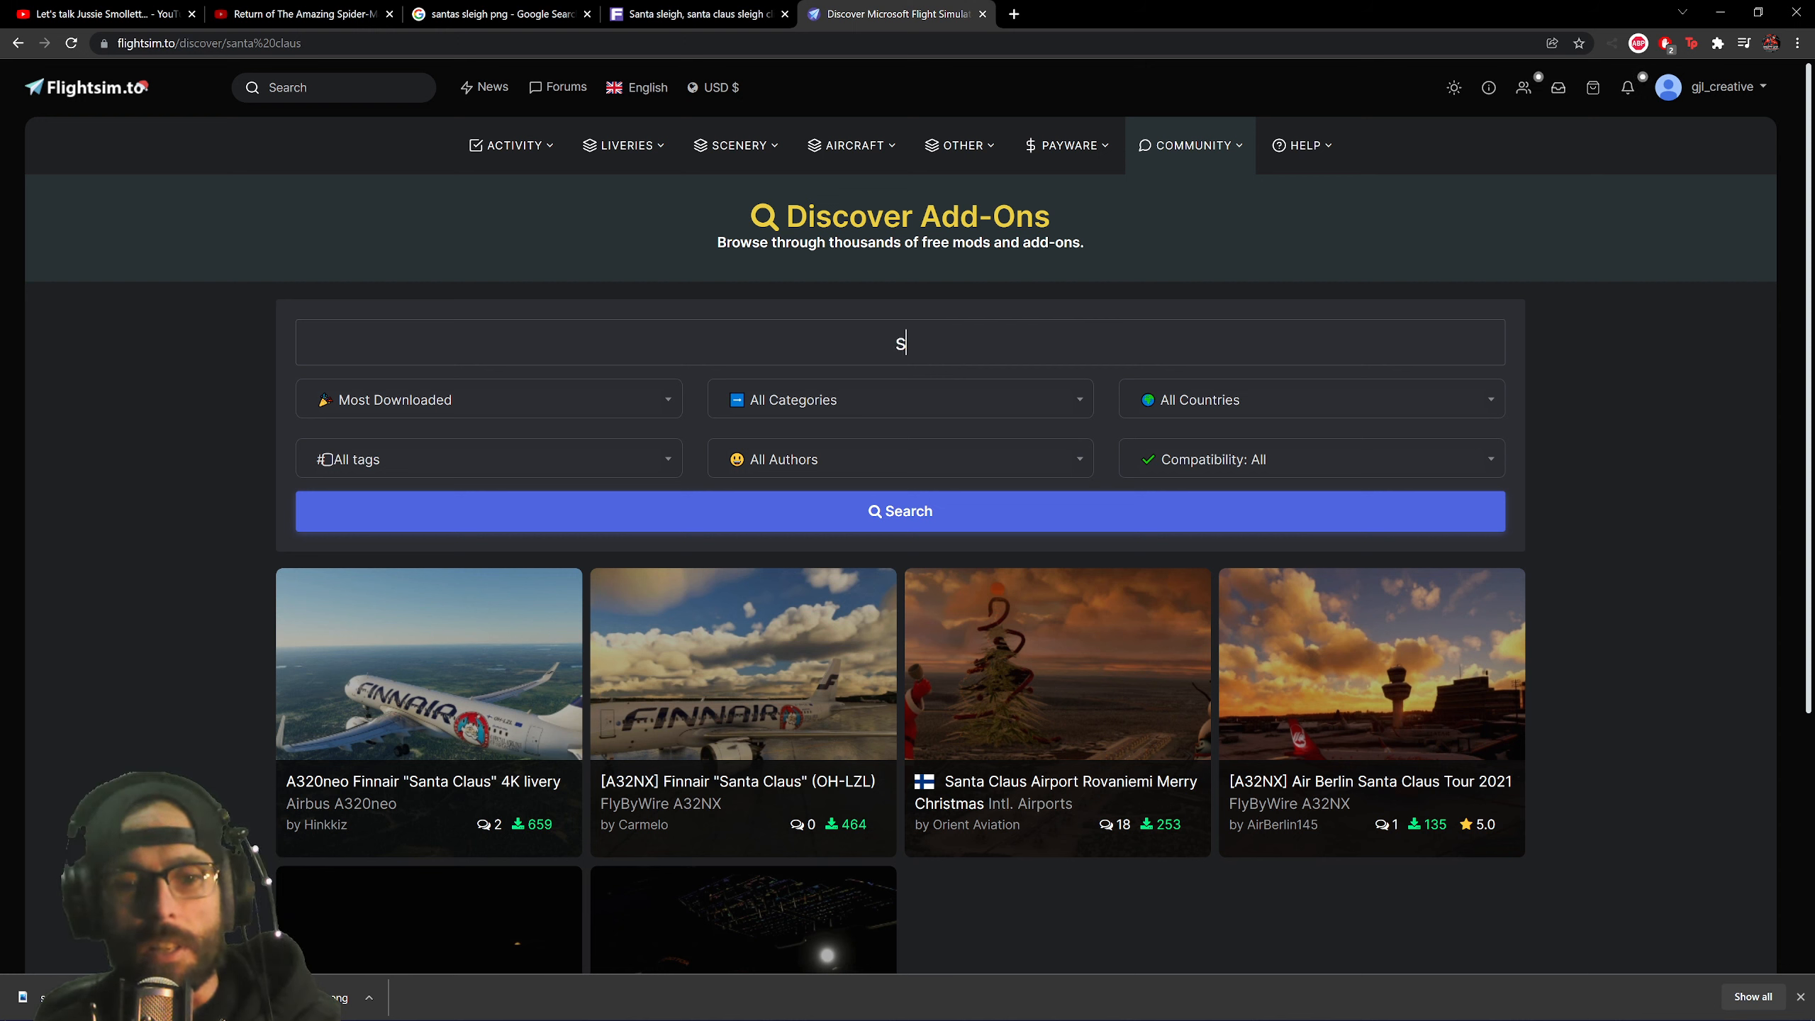
pyautogui.write('e')
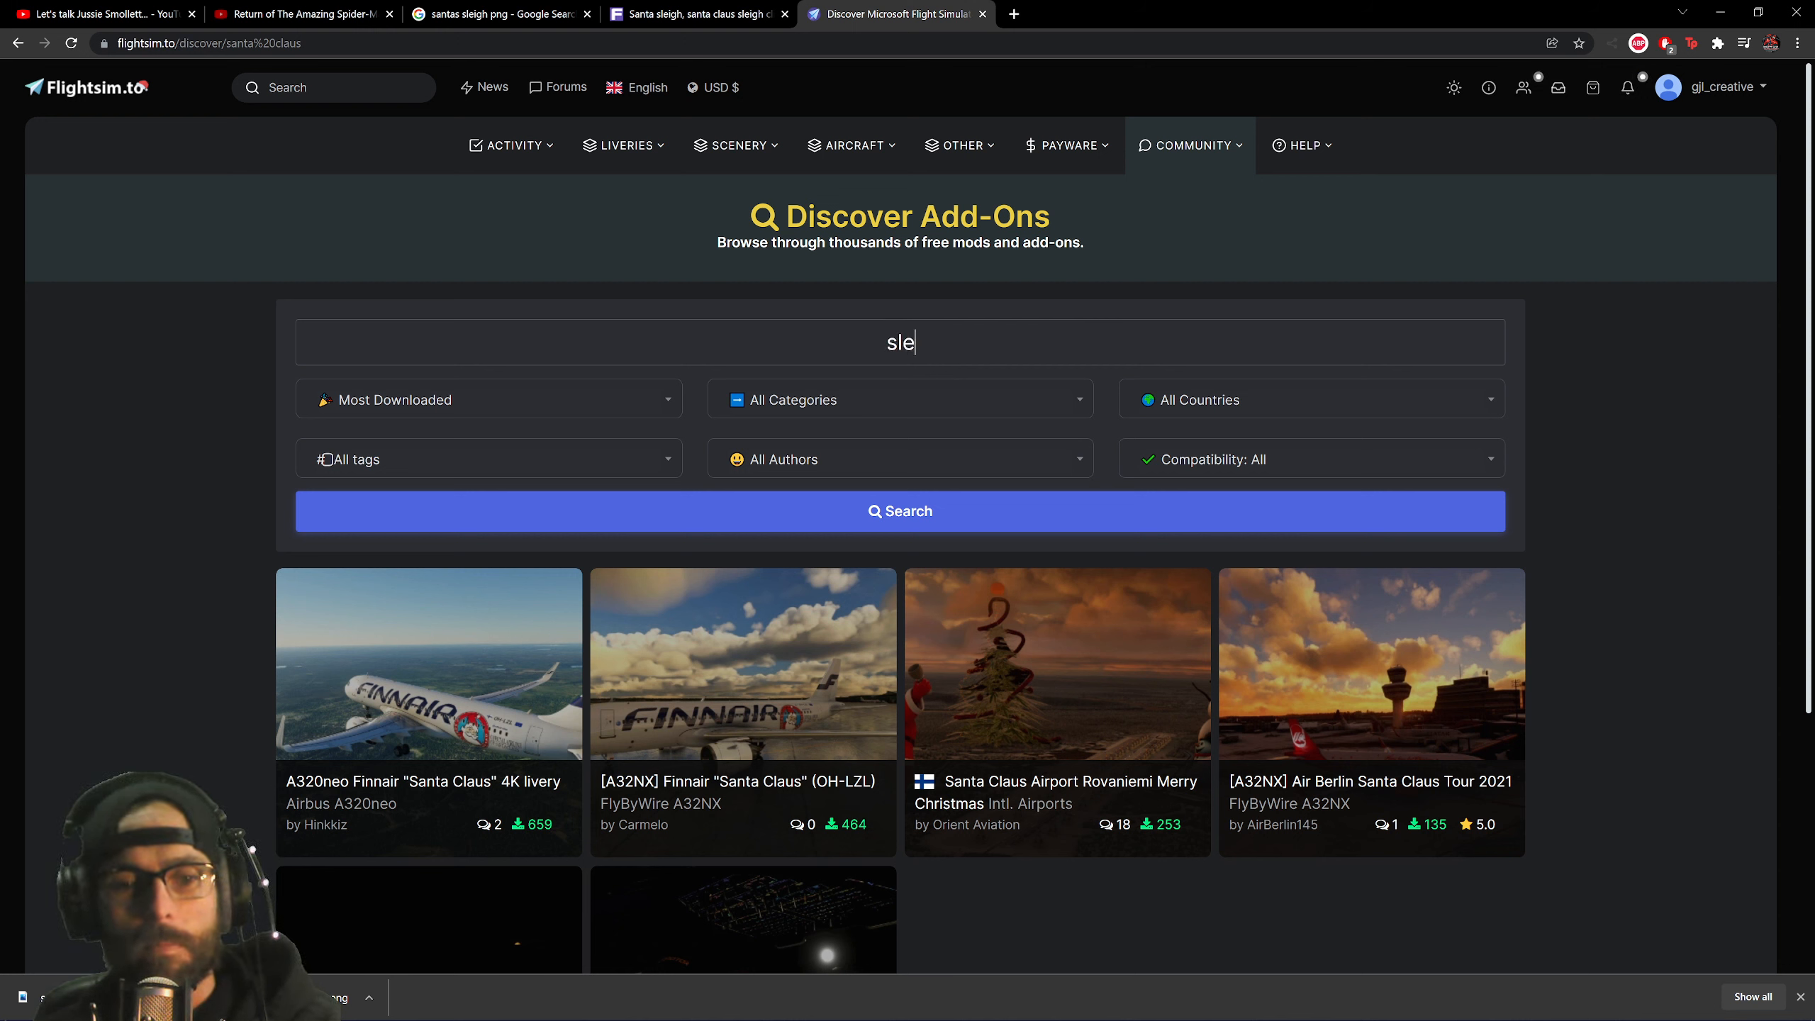
pyautogui.write('igh')
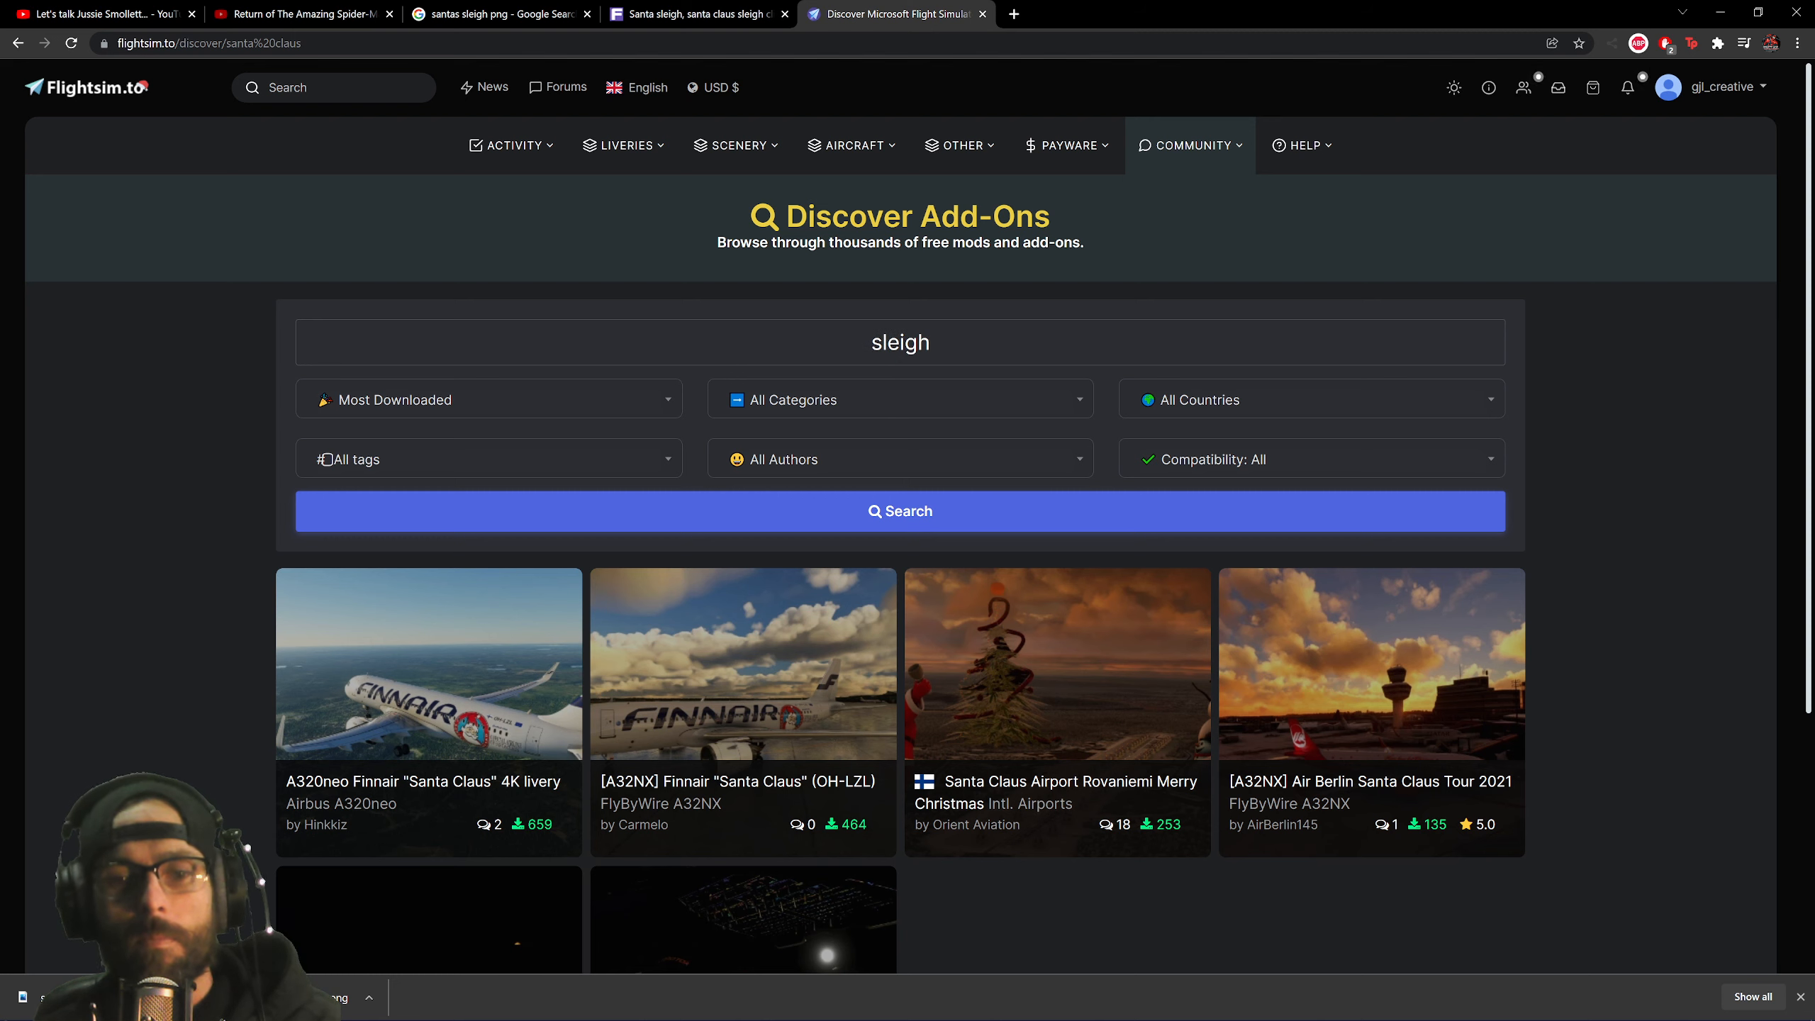
pyautogui.press('Return')
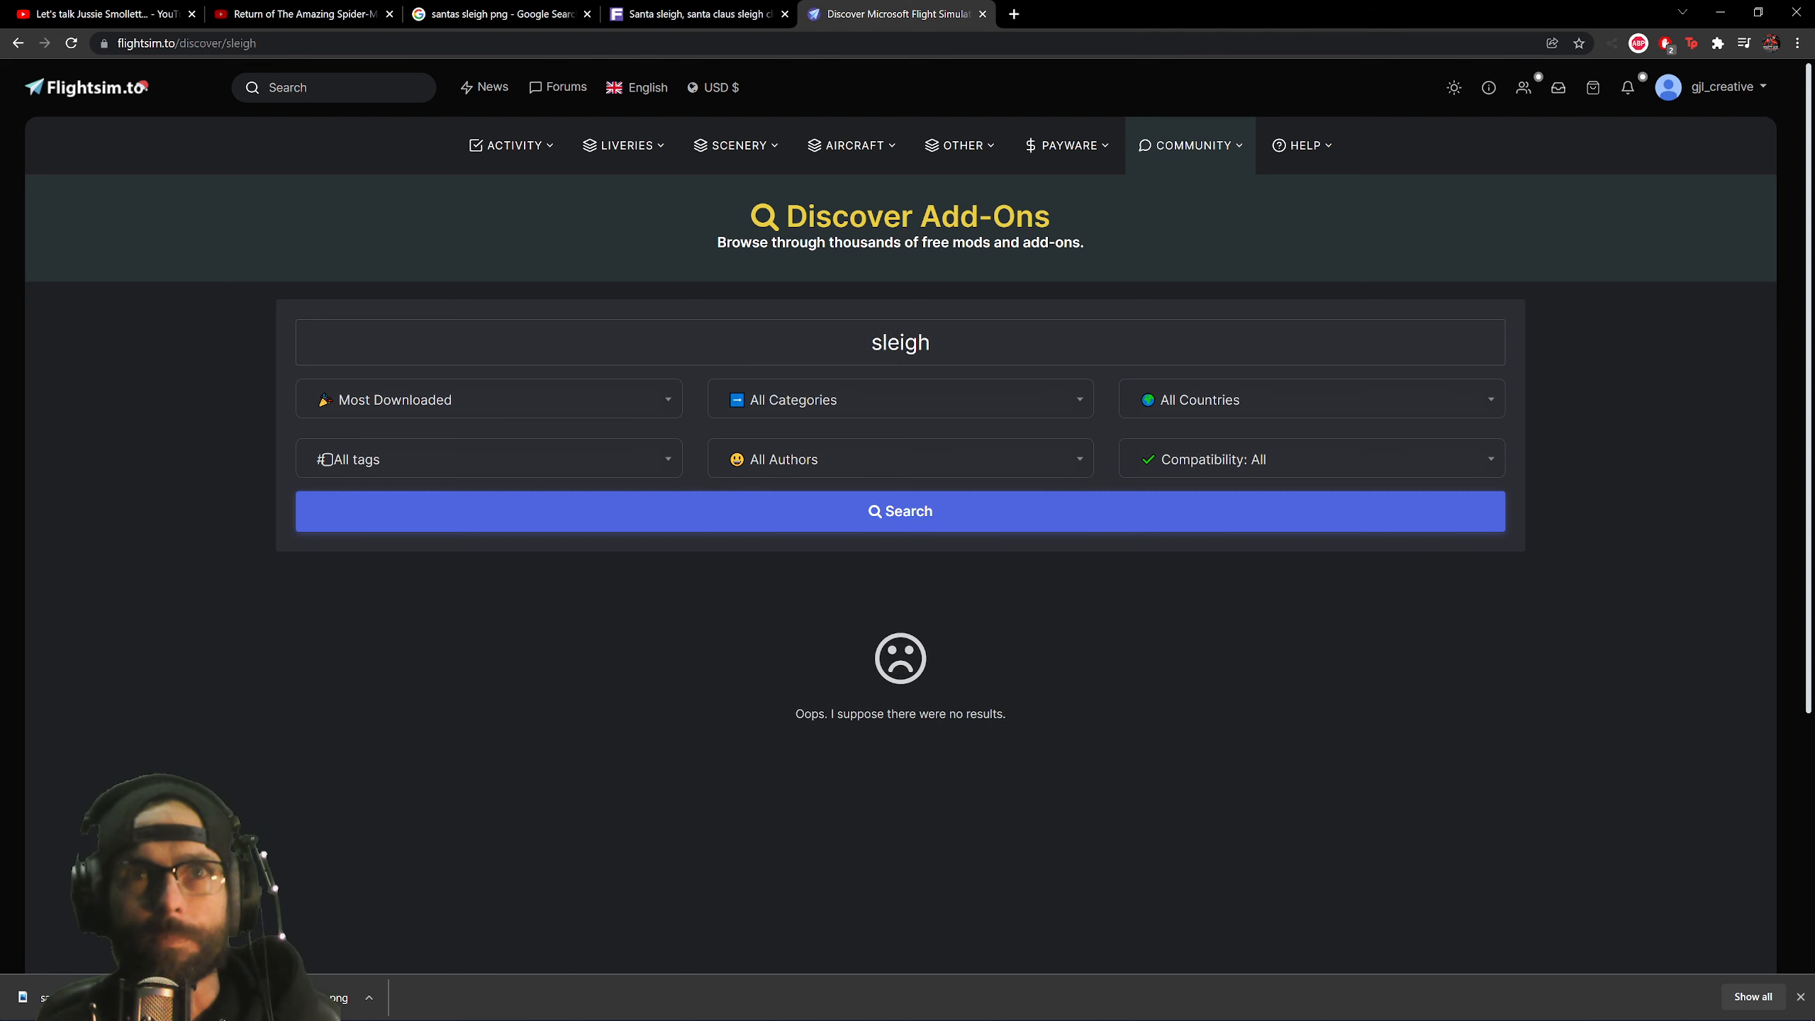
pyautogui.click(983, 13)
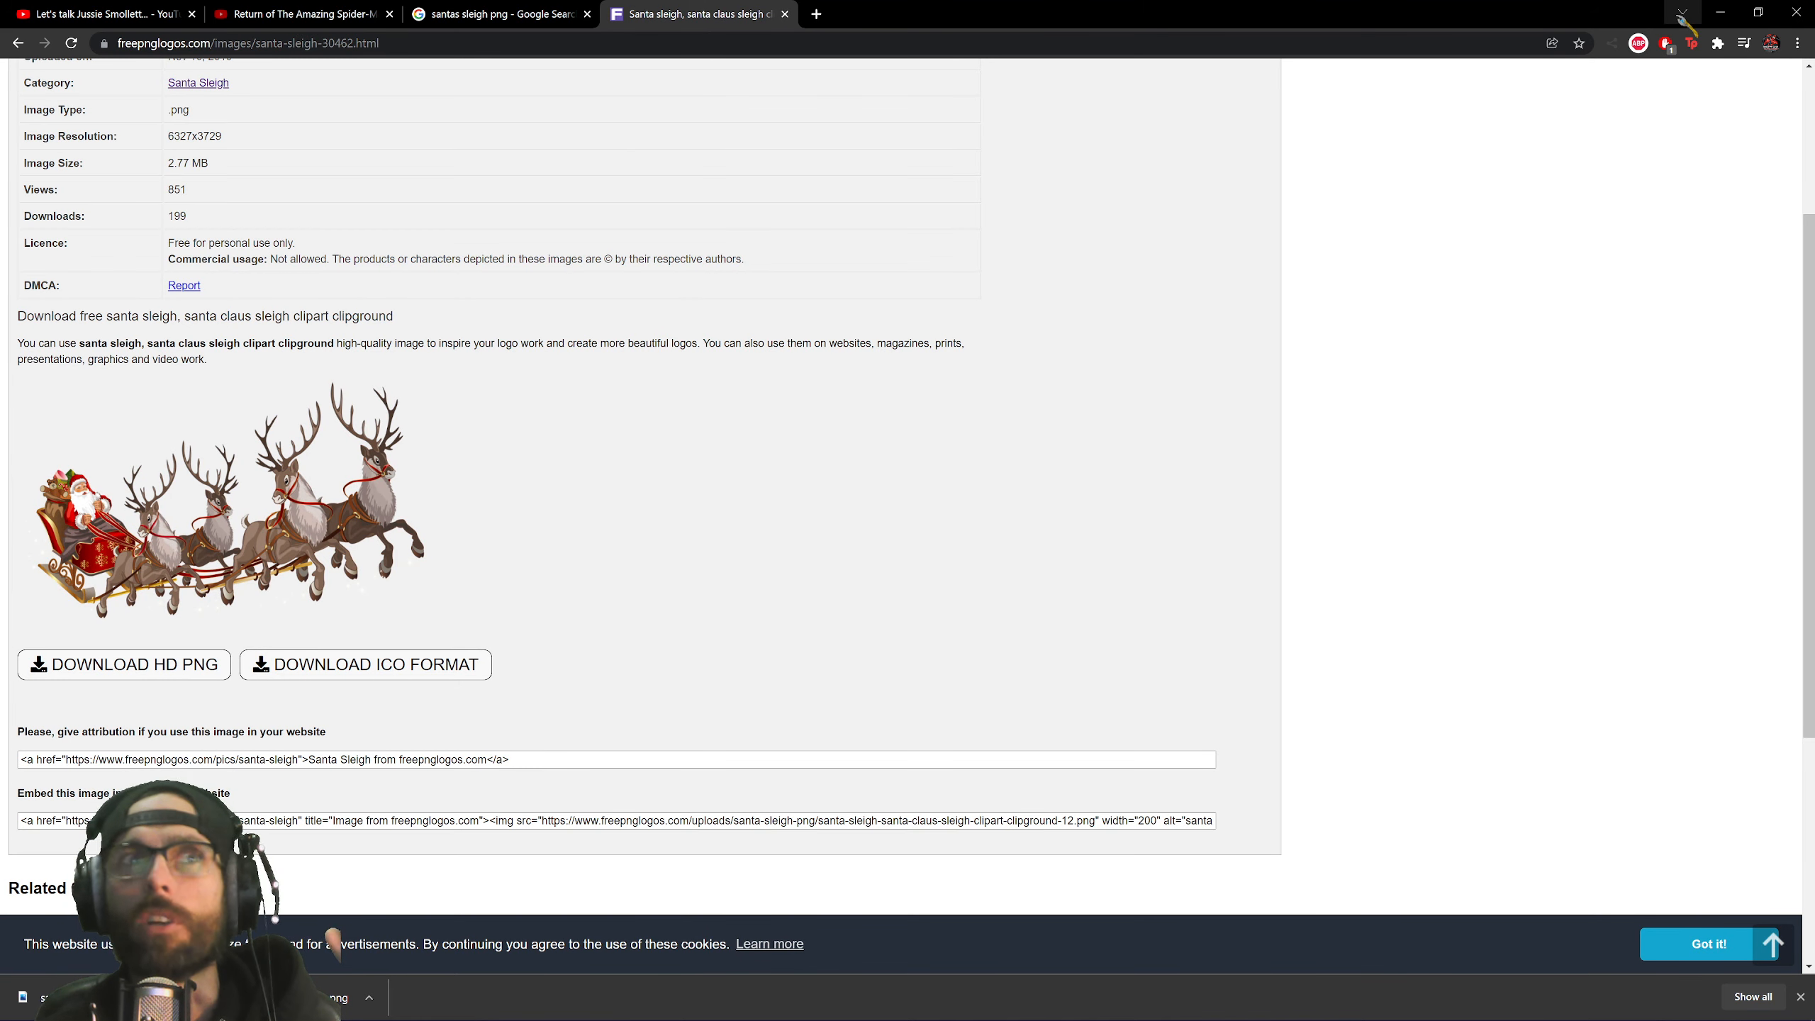
# Minimize Chrome and the MSFS Addons Linker to bring the Photoshop thumbnail back.
pyautogui.click(1683, 13)
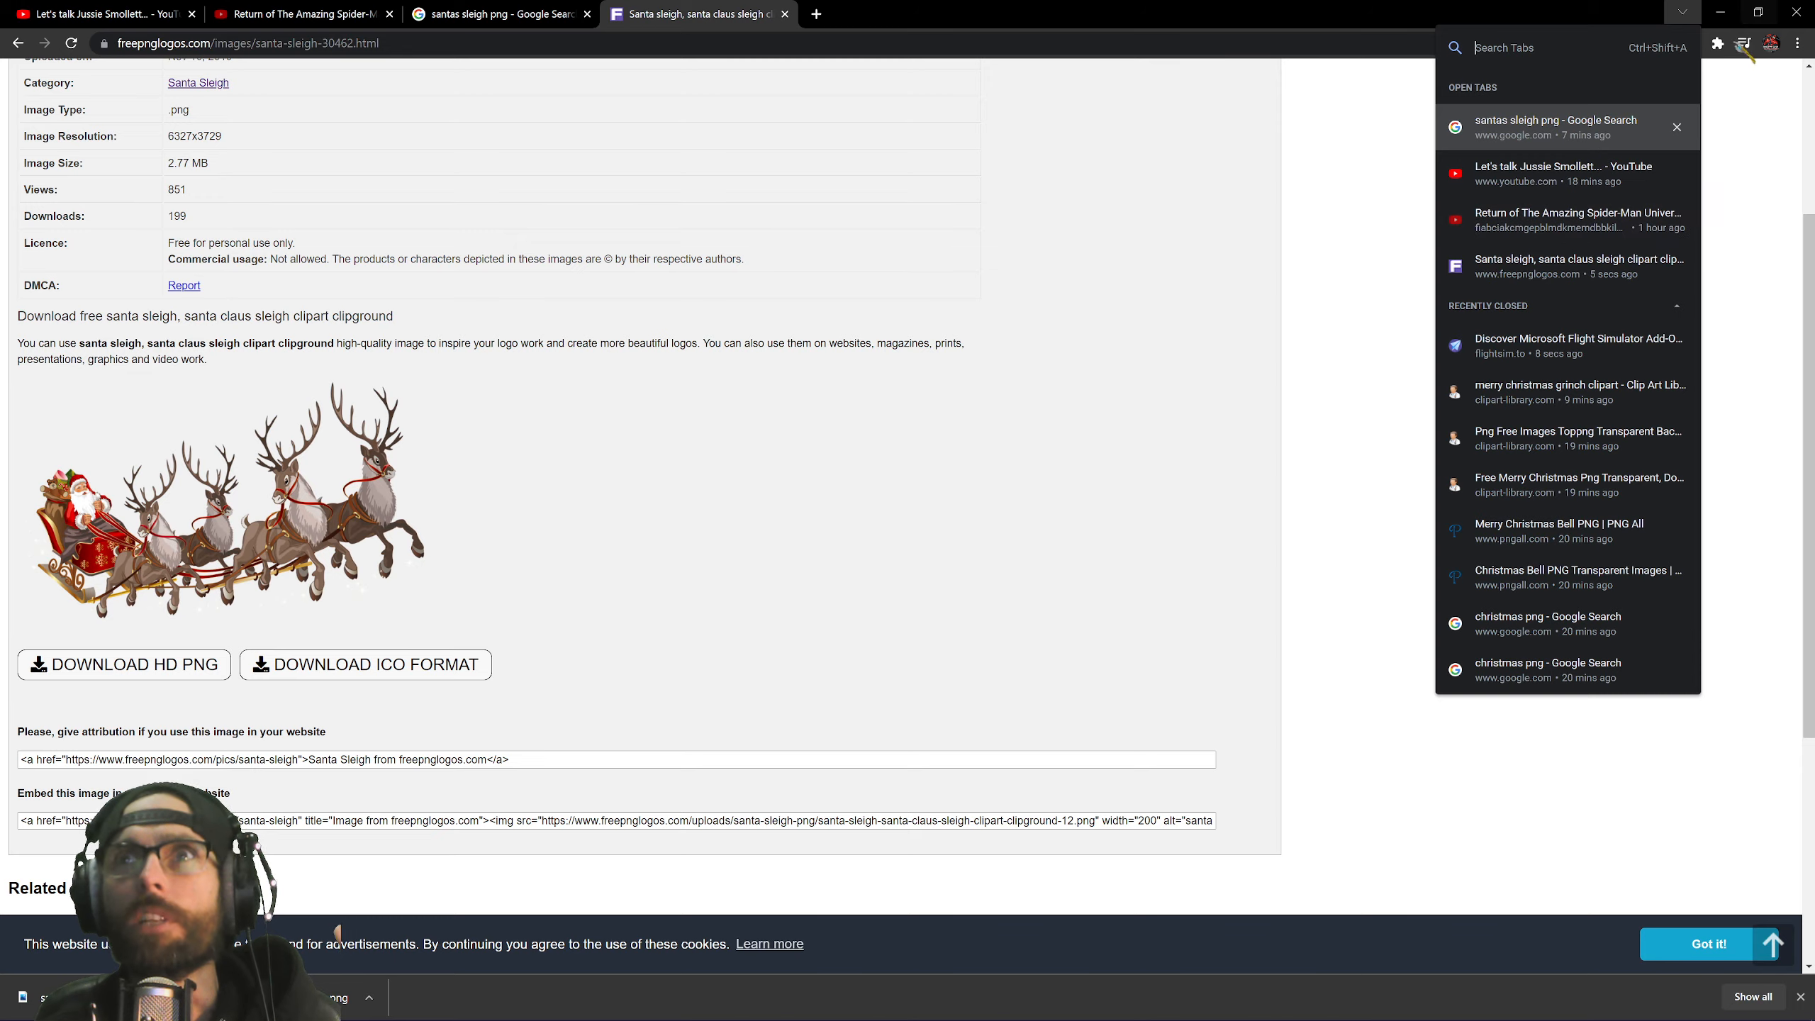
pyautogui.click(1721, 11)
pyautogui.click(1715, 11)
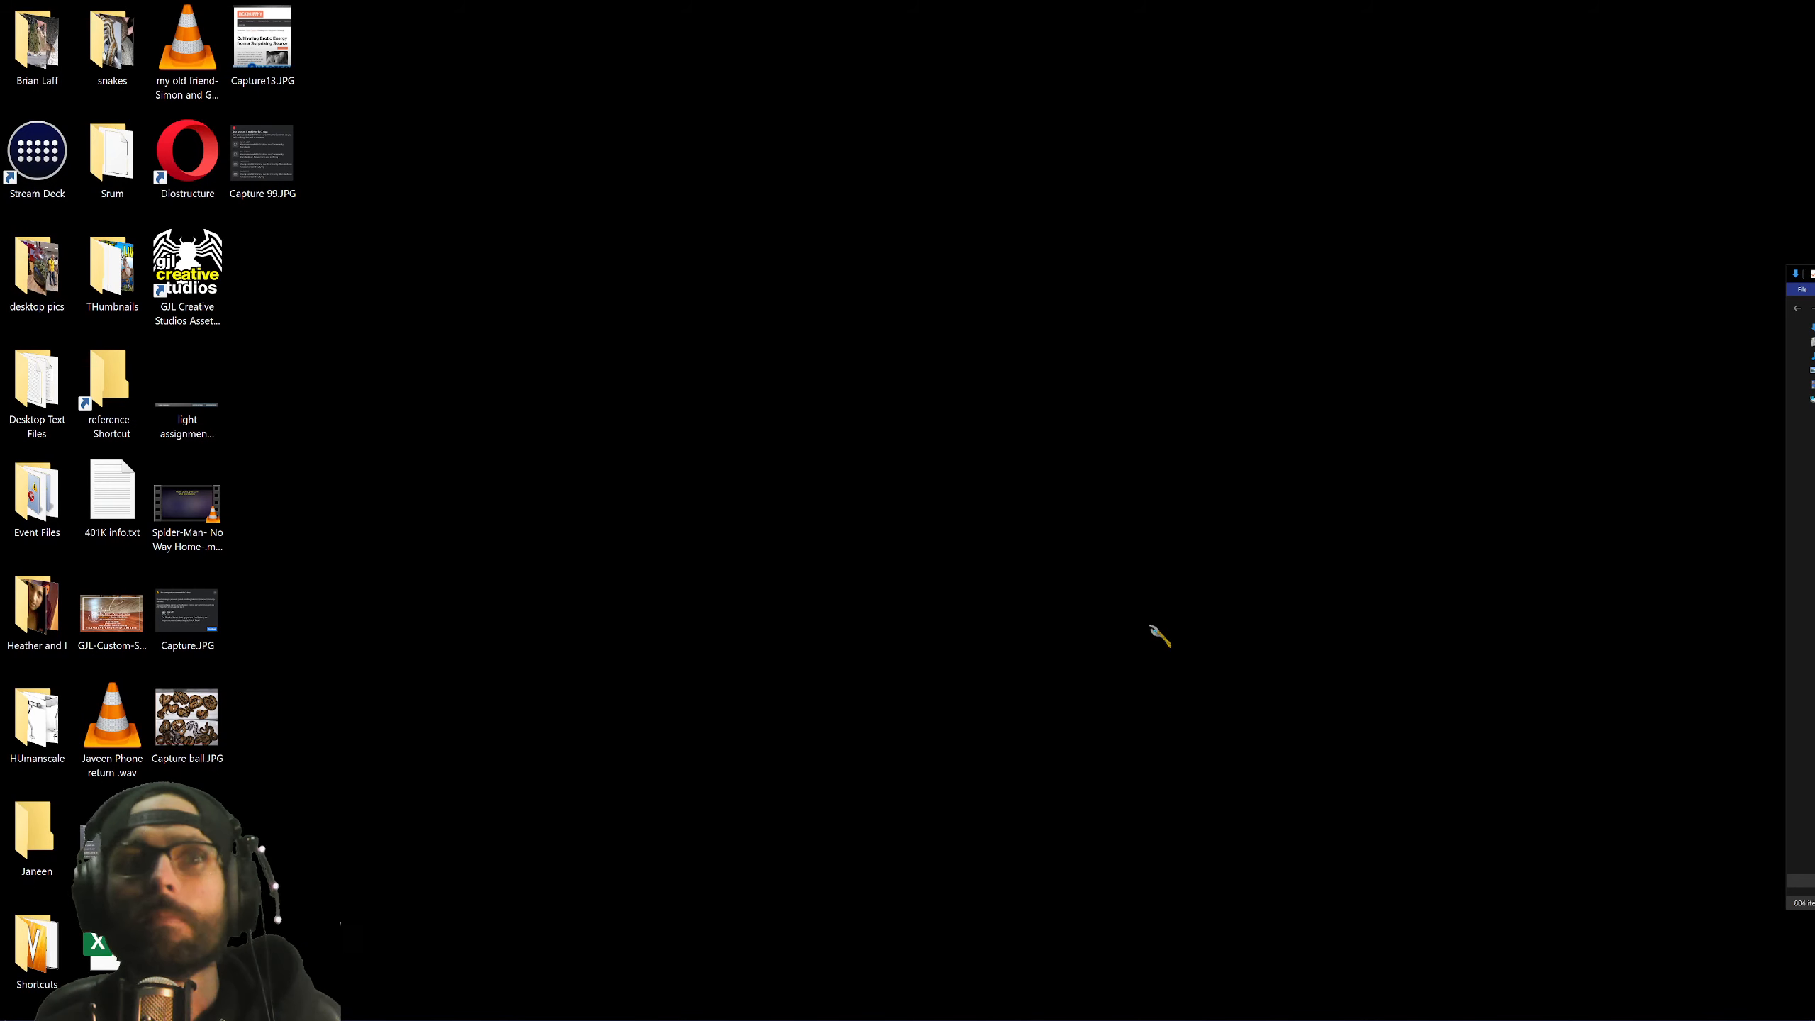
pyautogui.click(414, 1008)
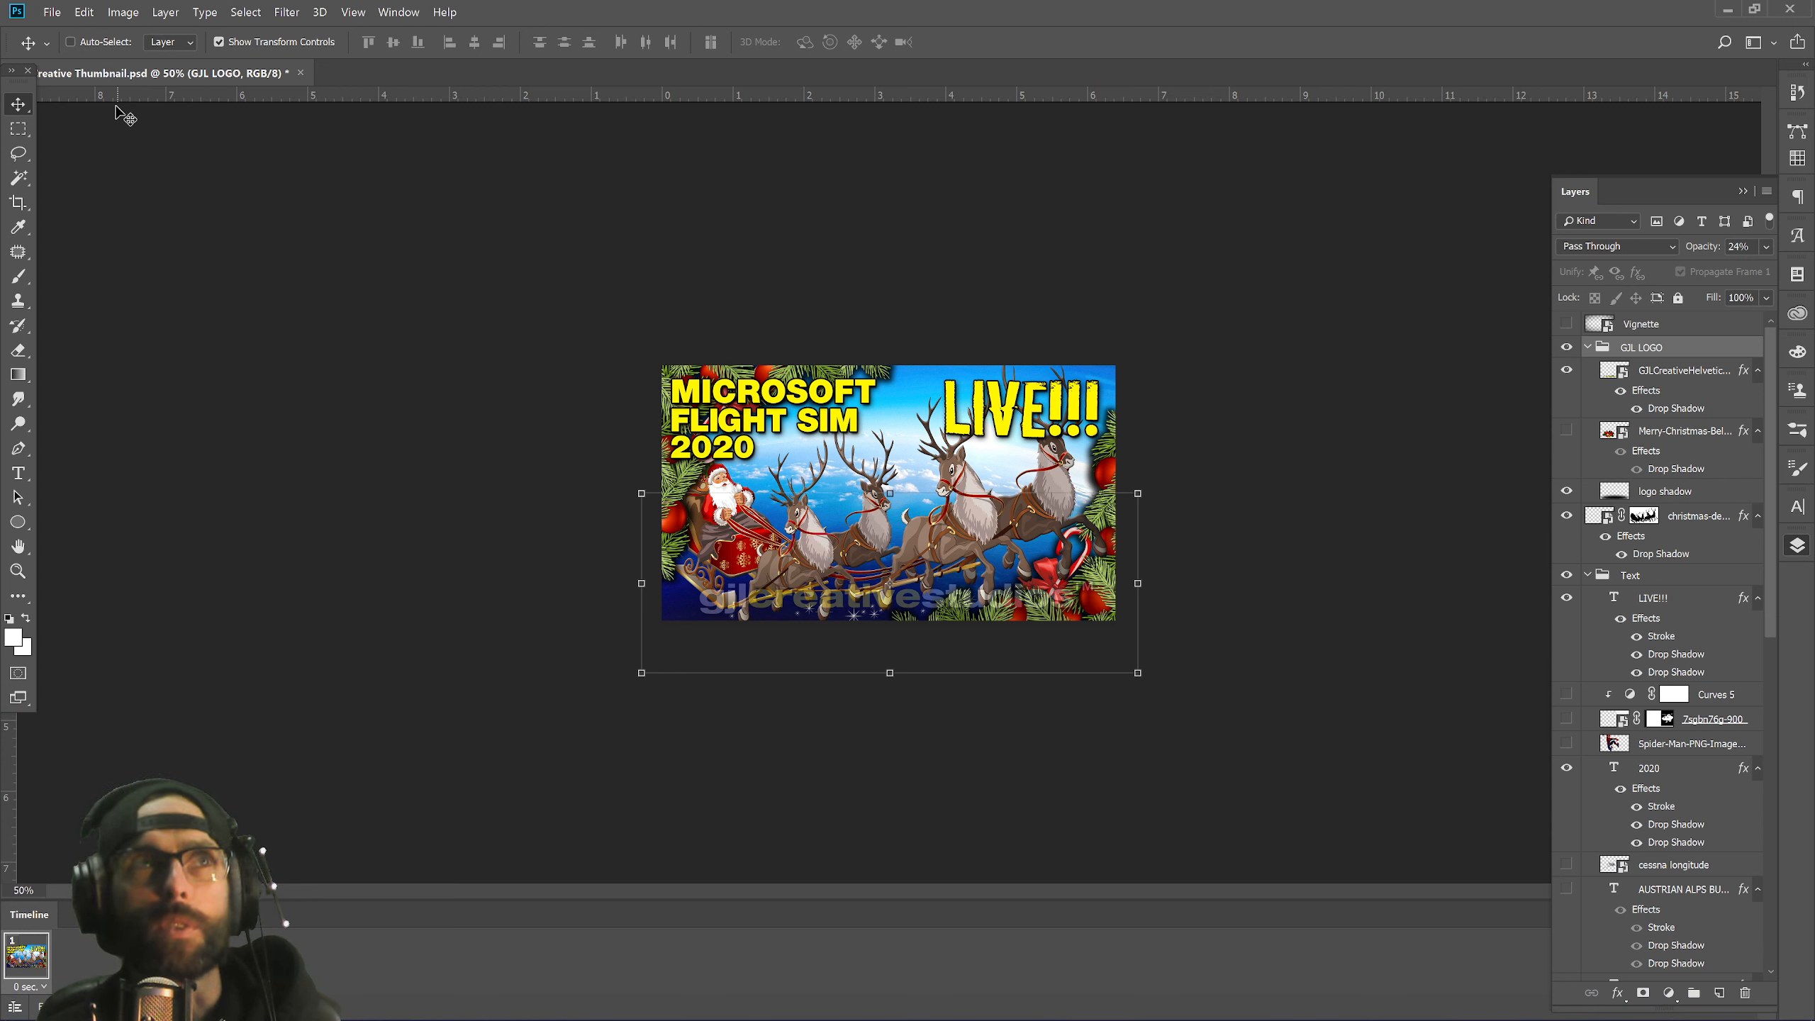
# Save the document, then briefly preview the Spider-Man and helicopter layers before hiding them again.
pyautogui.click(50, 12)
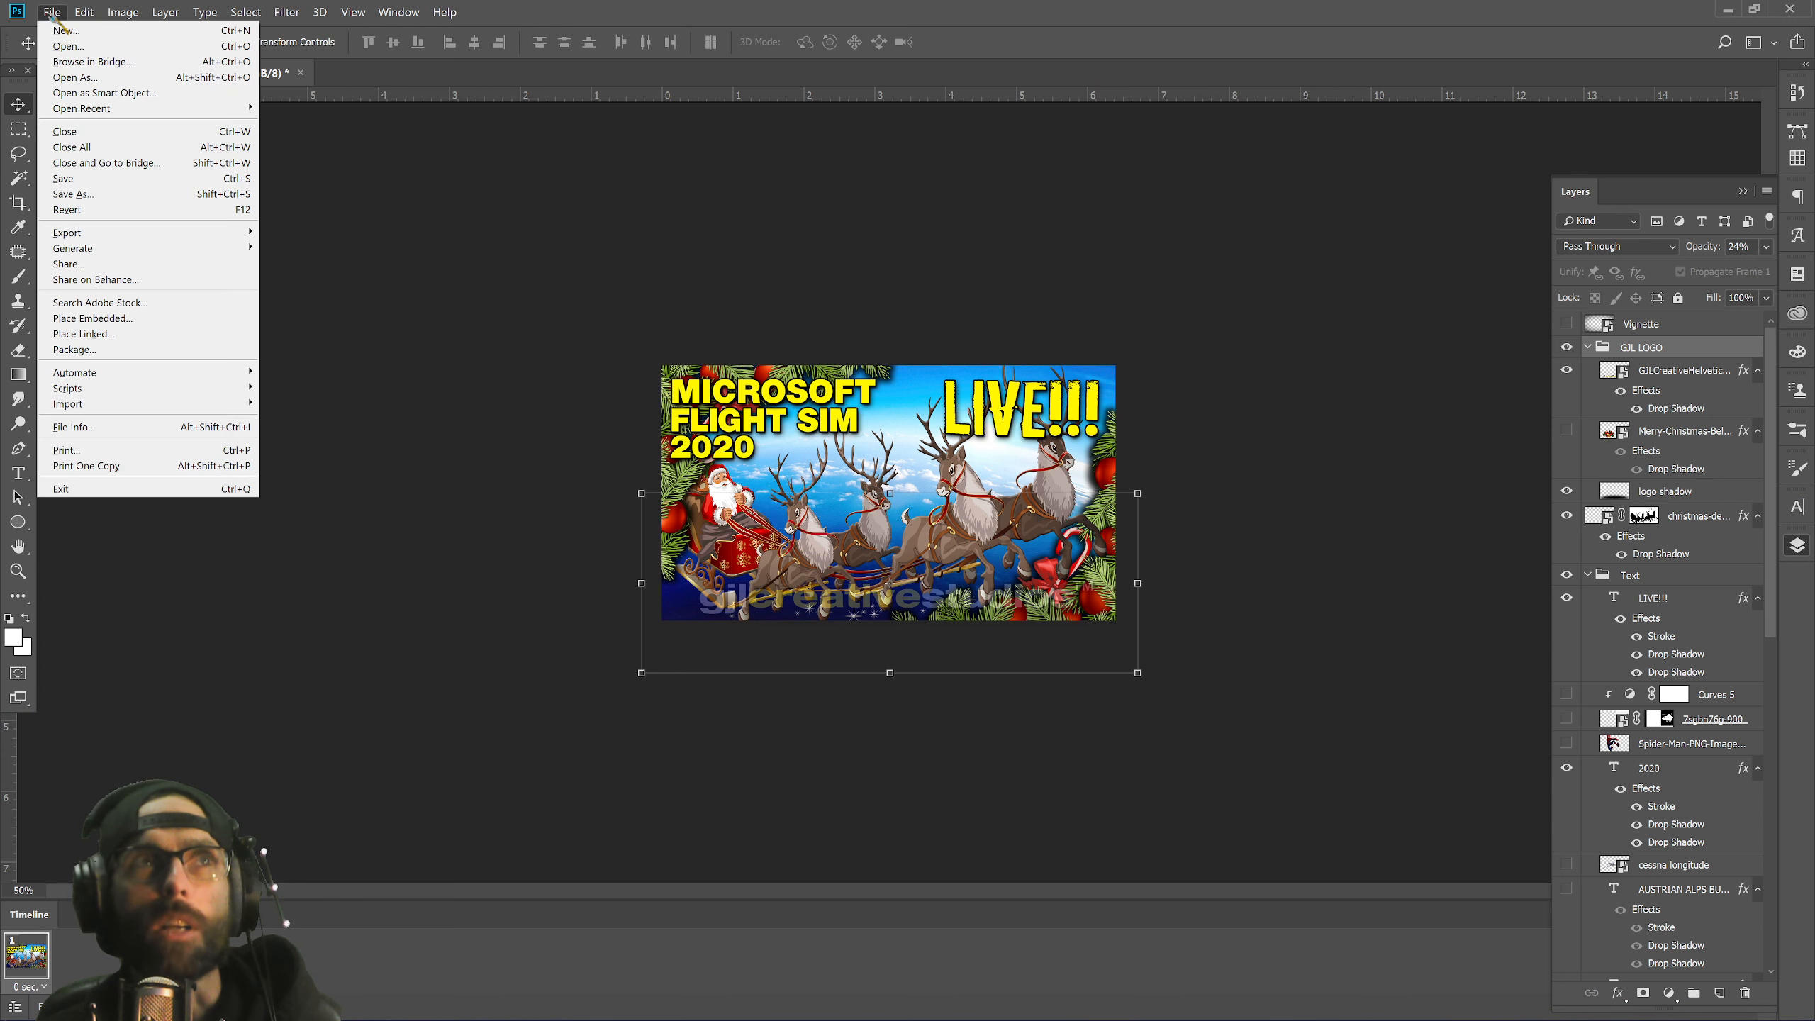
pyautogui.click(116, 180)
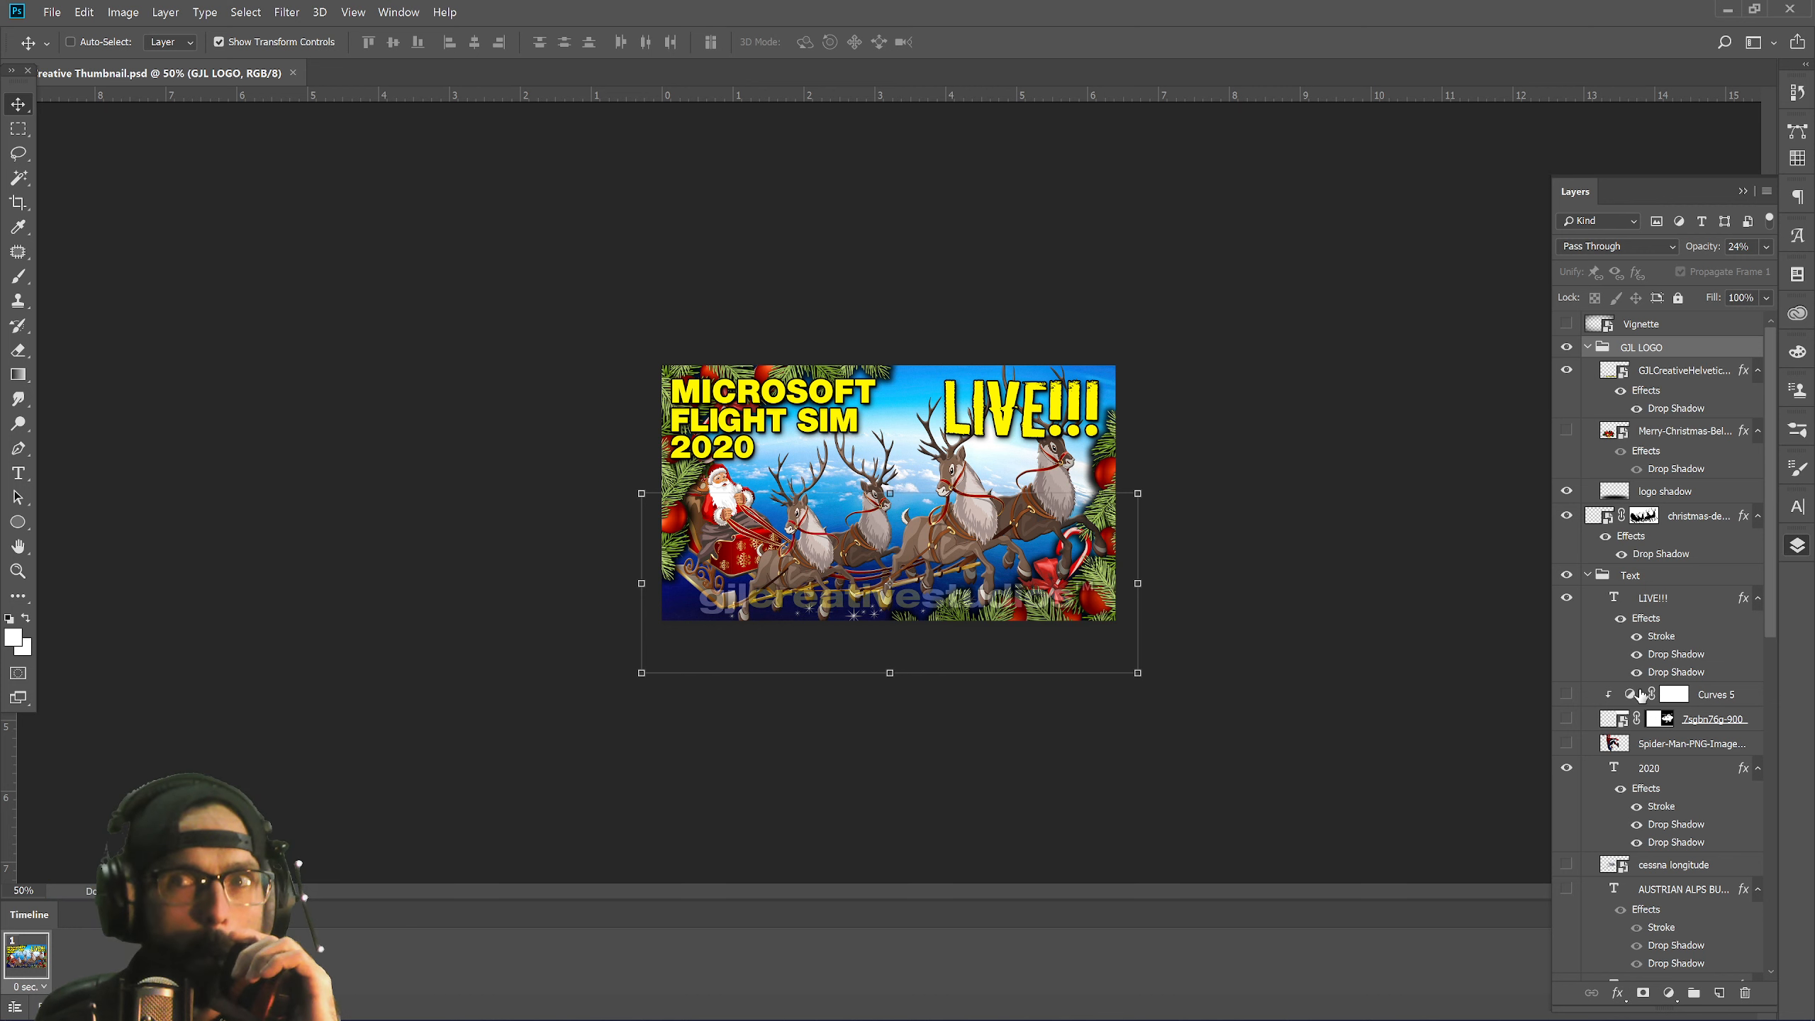
pyautogui.click(1567, 743)
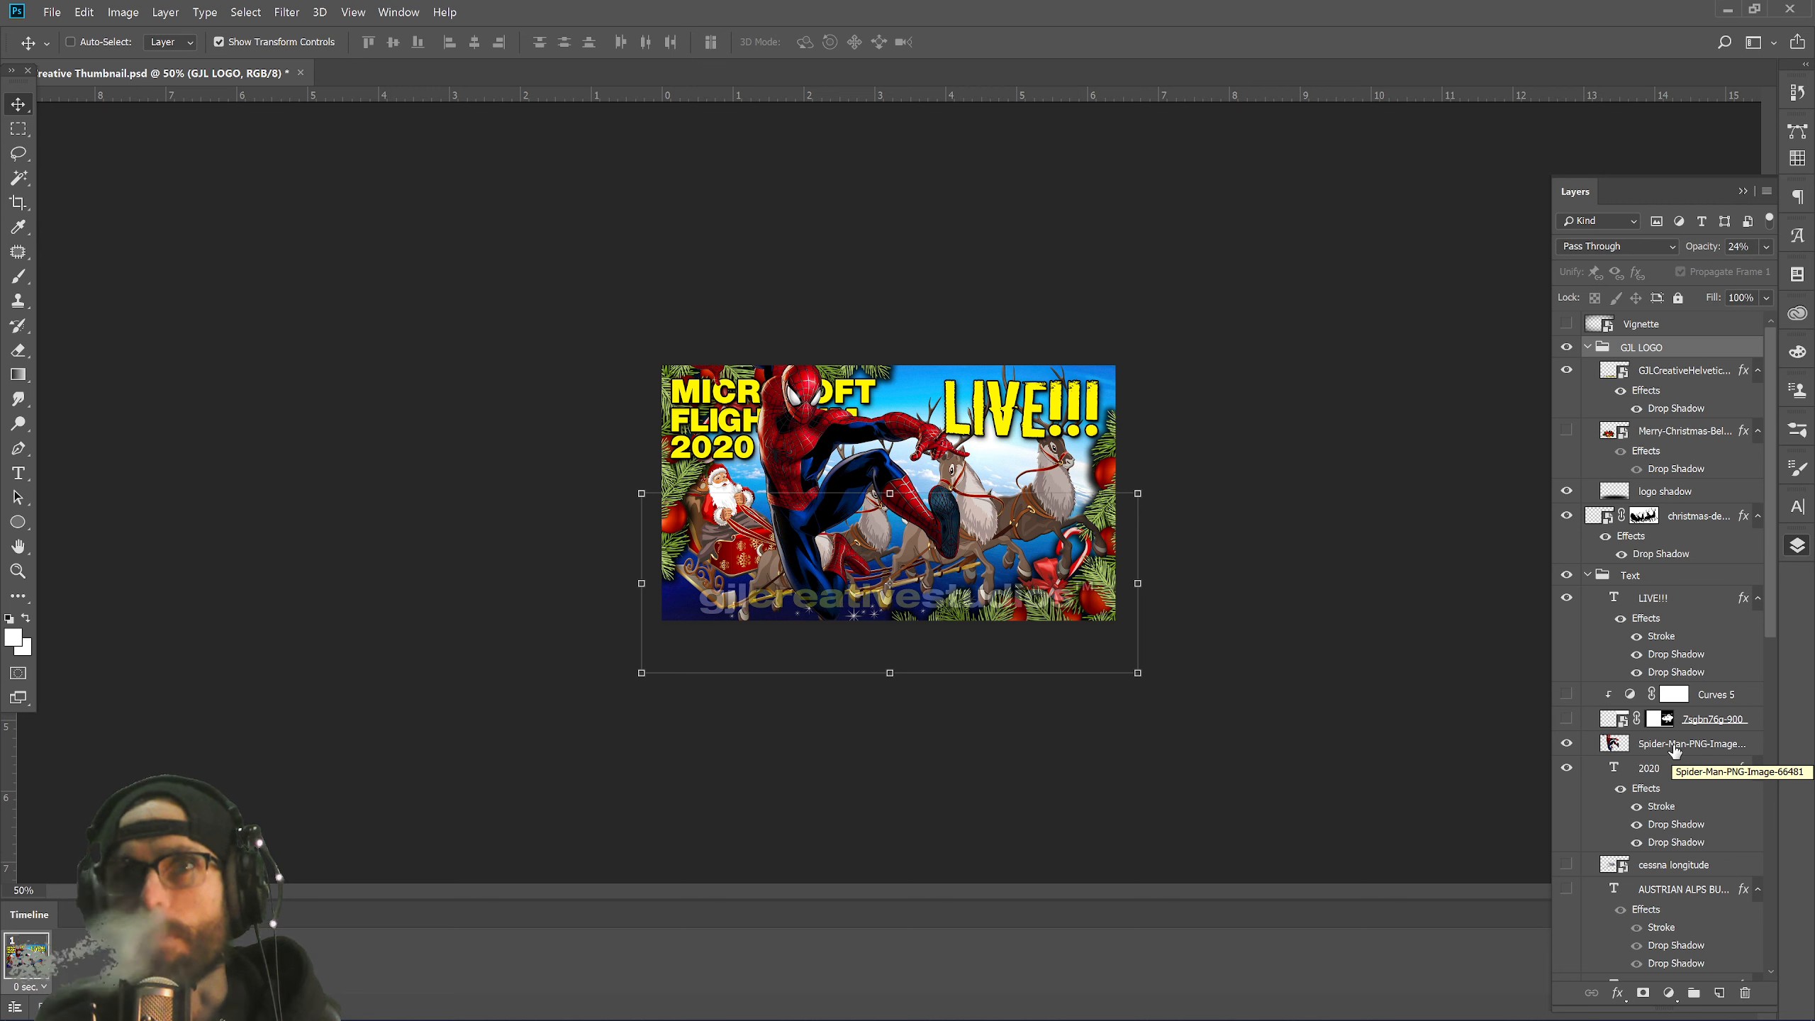
pyautogui.click(1566, 744)
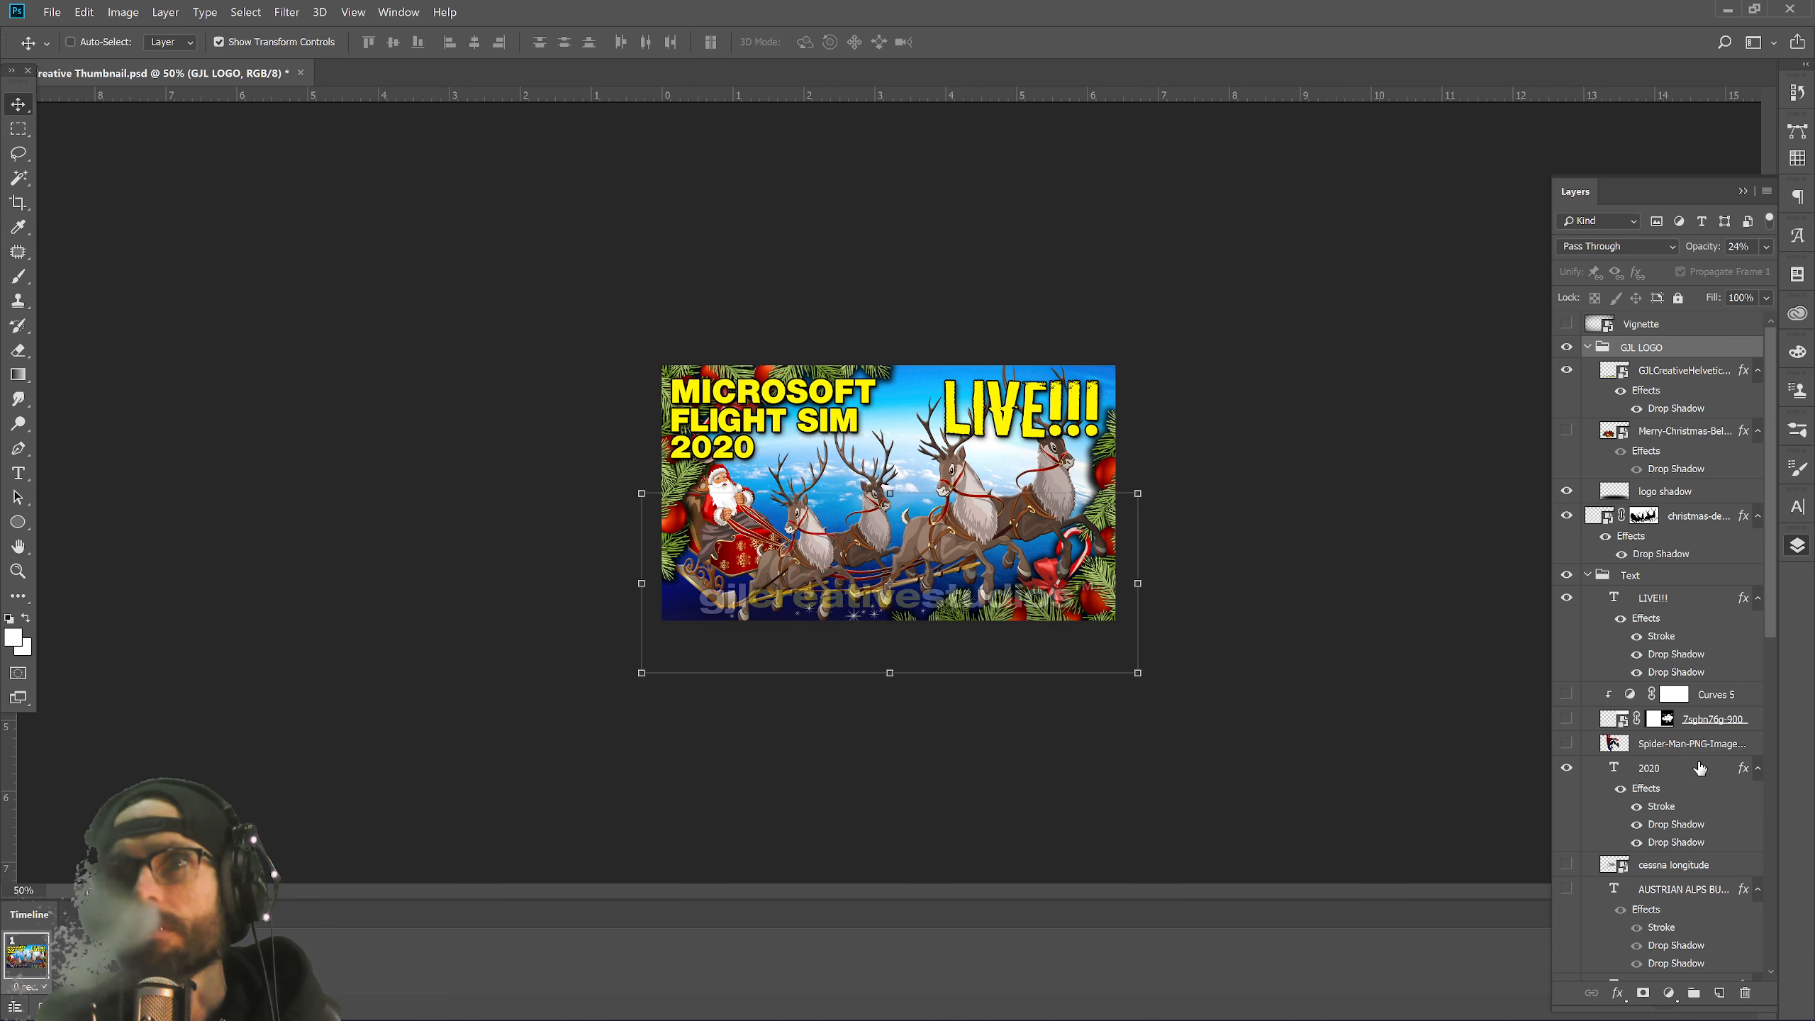
pyautogui.click(1567, 719)
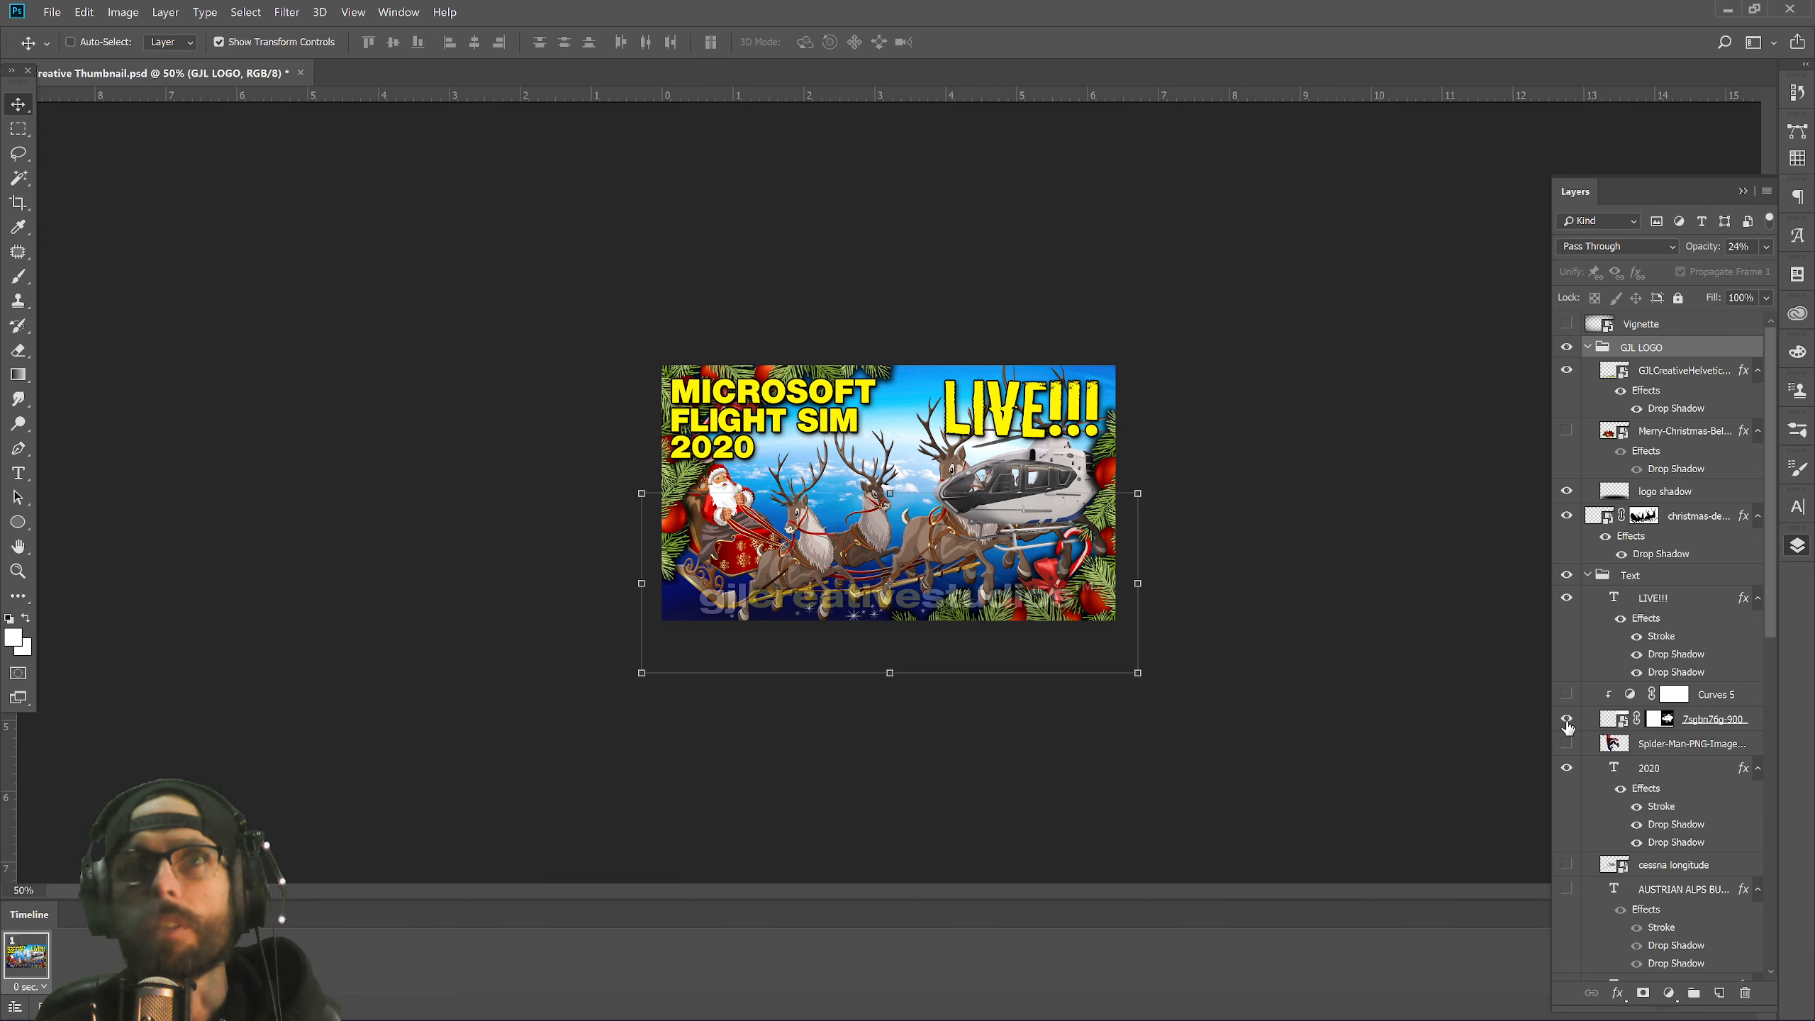
pyautogui.click(1567, 720)
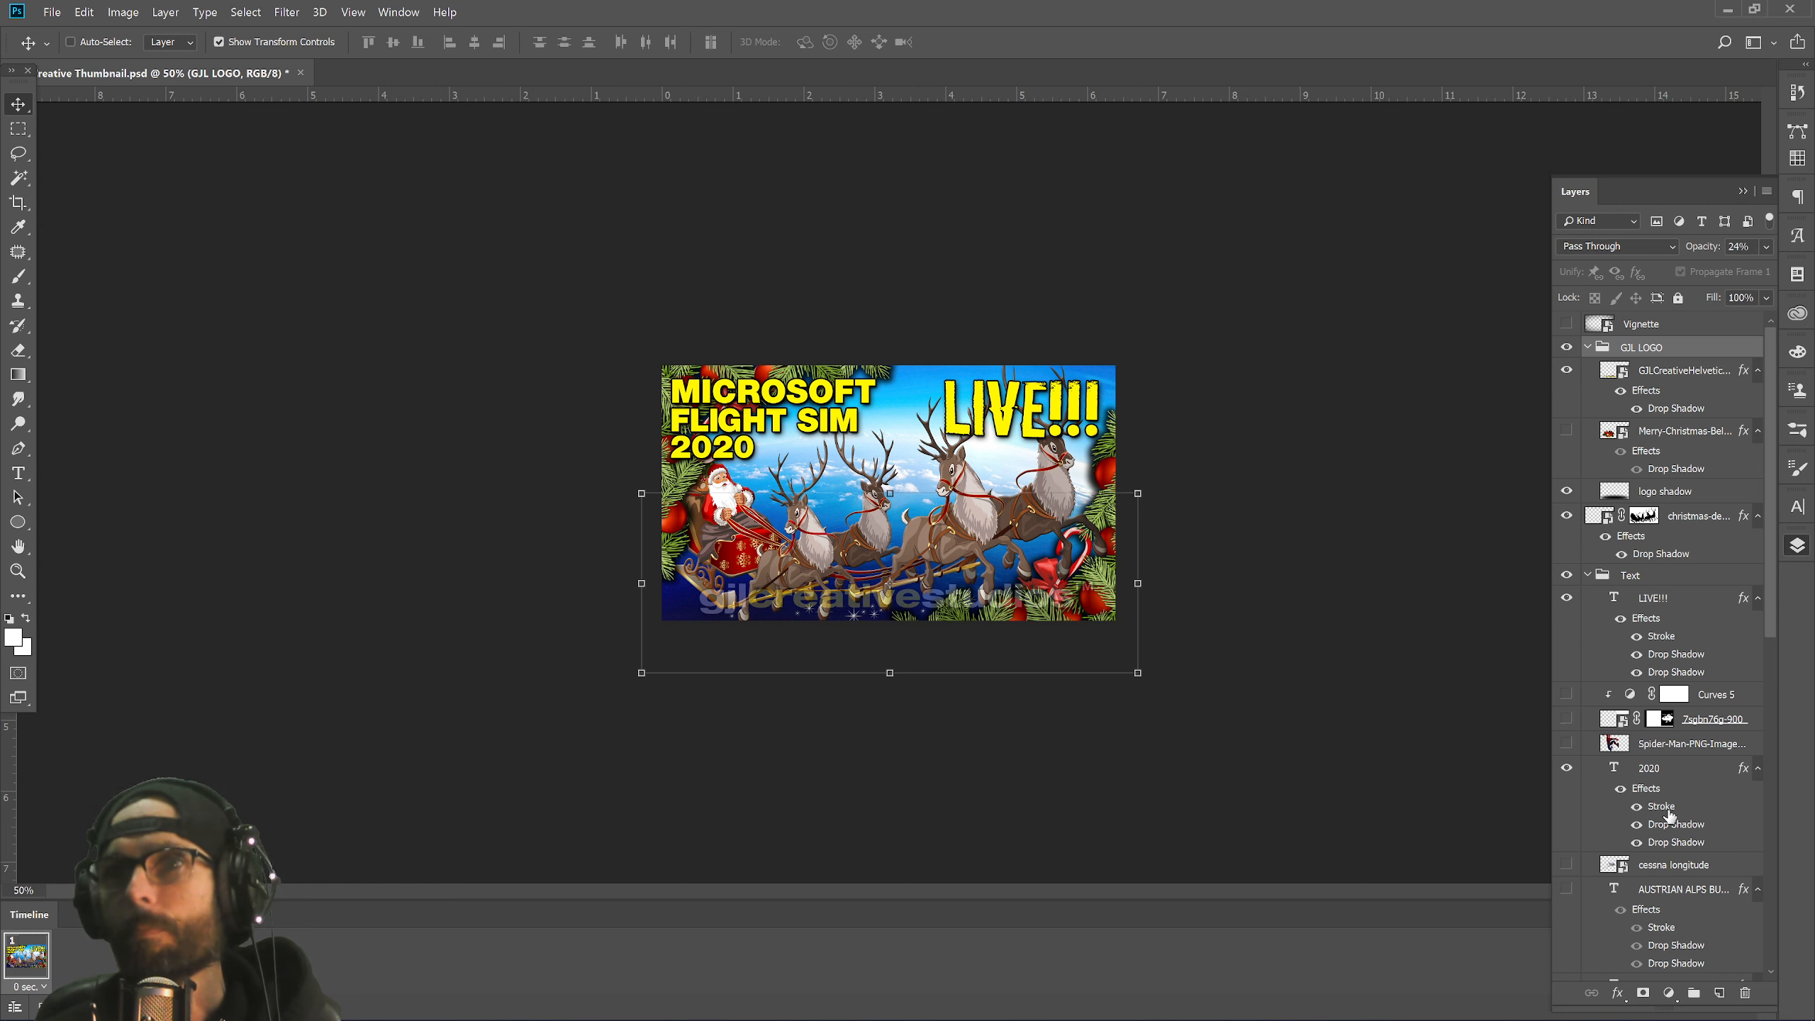
pyautogui.scroll(-3, 1668, 815)
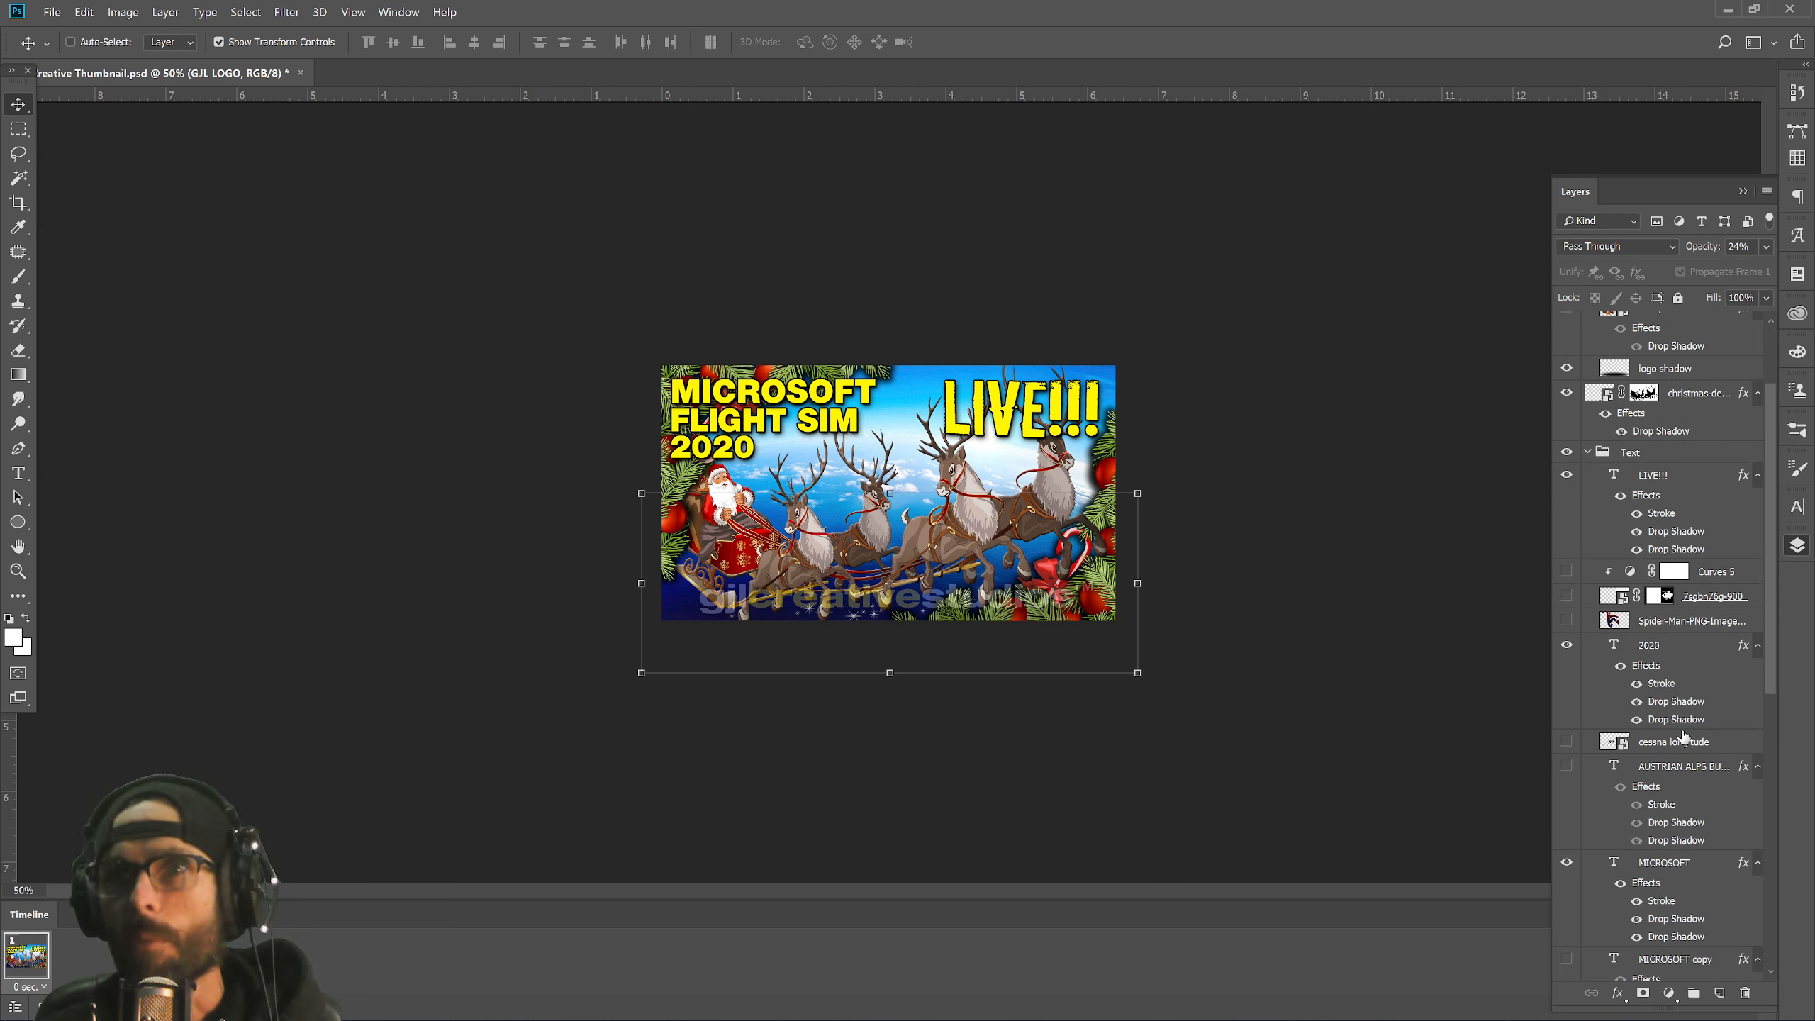
# Put the helicopter, Spider-Man and Christmas layers into a new group.
pyautogui.click(1712, 604)
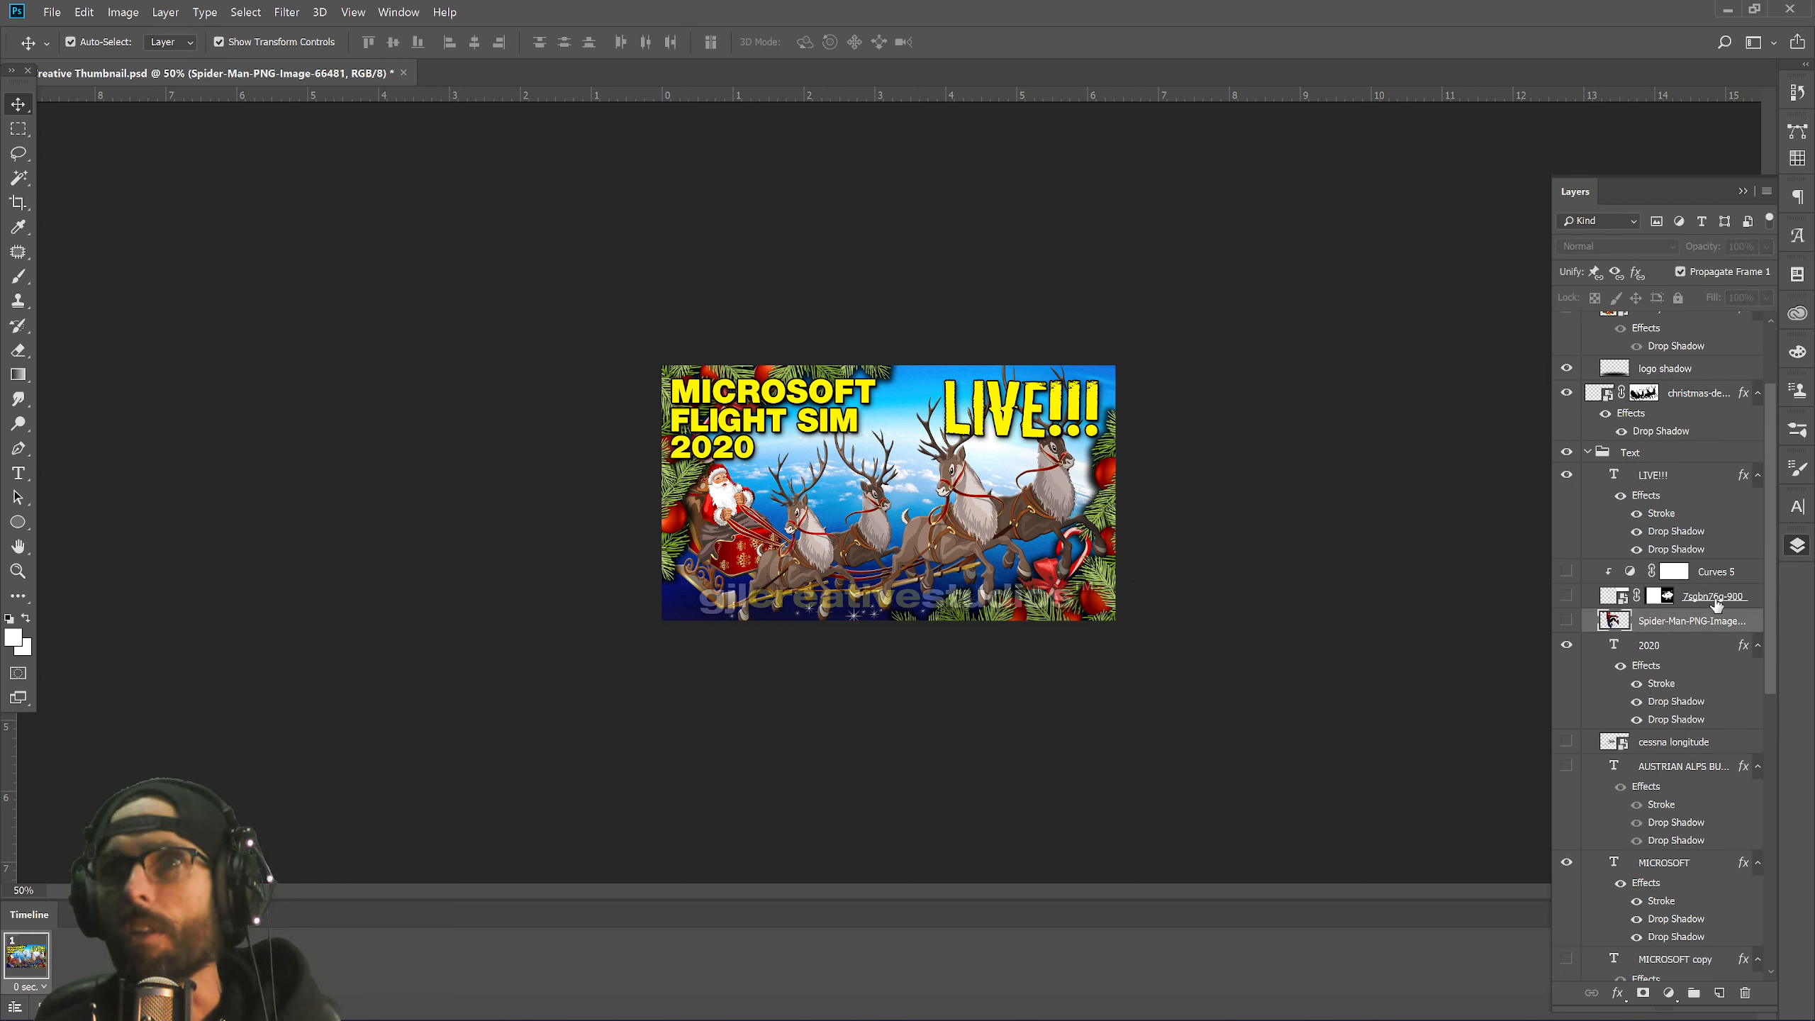
pyautogui.keyDown('shift'); pyautogui.click(1715, 622); pyautogui.keyUp('shift')
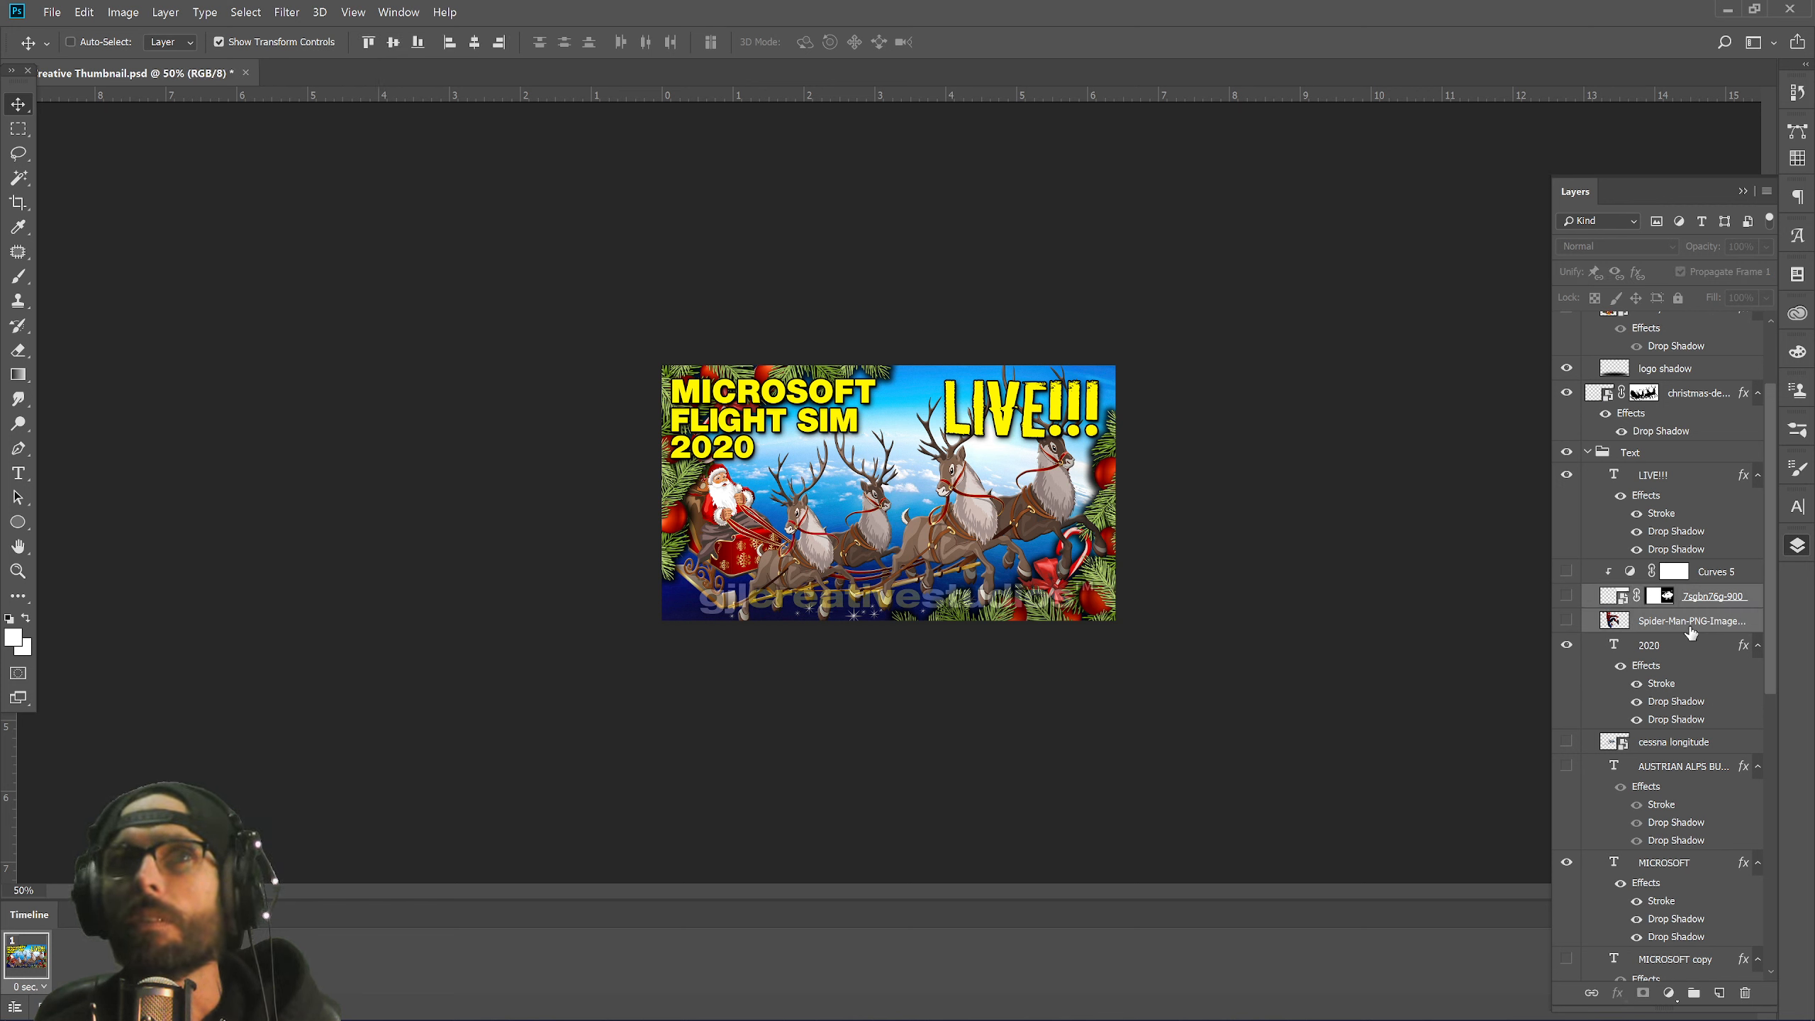
pyautogui.moveTo(1691, 627); pyautogui.dragTo(1681, 382)
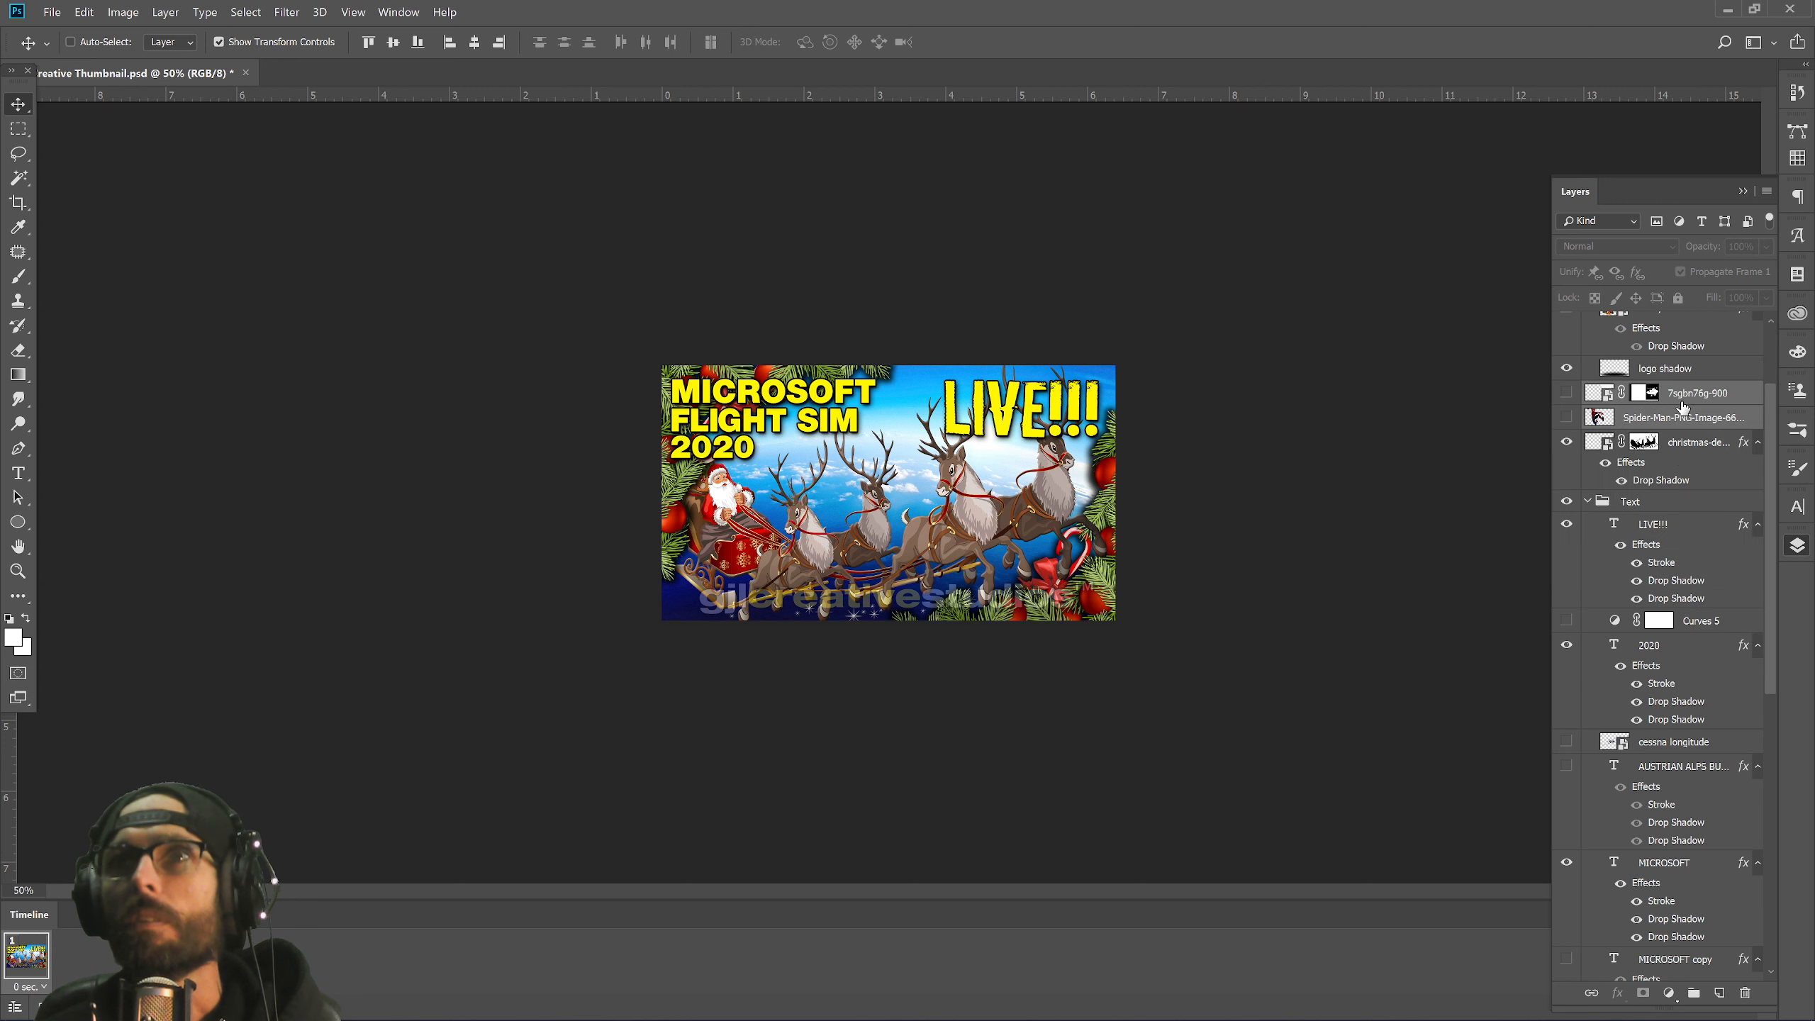
pyautogui.keyDown('shift'); pyautogui.click(1694, 447); pyautogui.keyUp('shift')
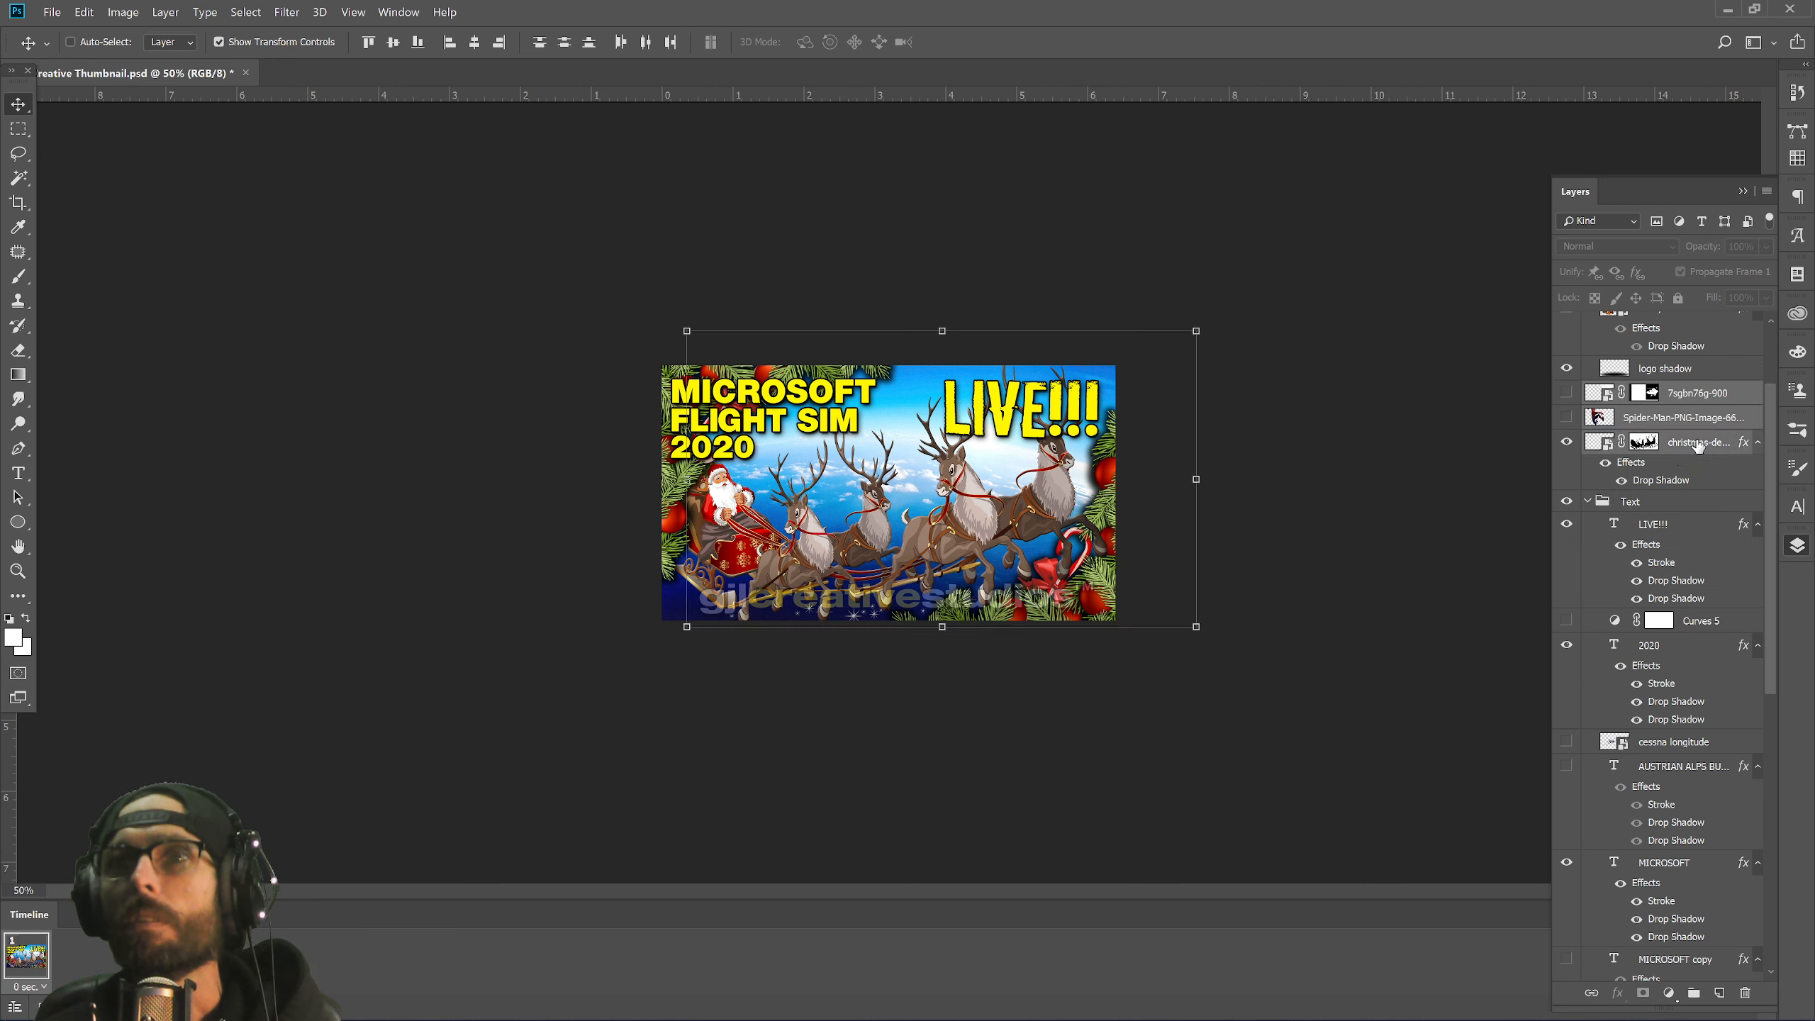
pyautogui.moveTo(1698, 443); pyautogui.dragTo(1694, 991)
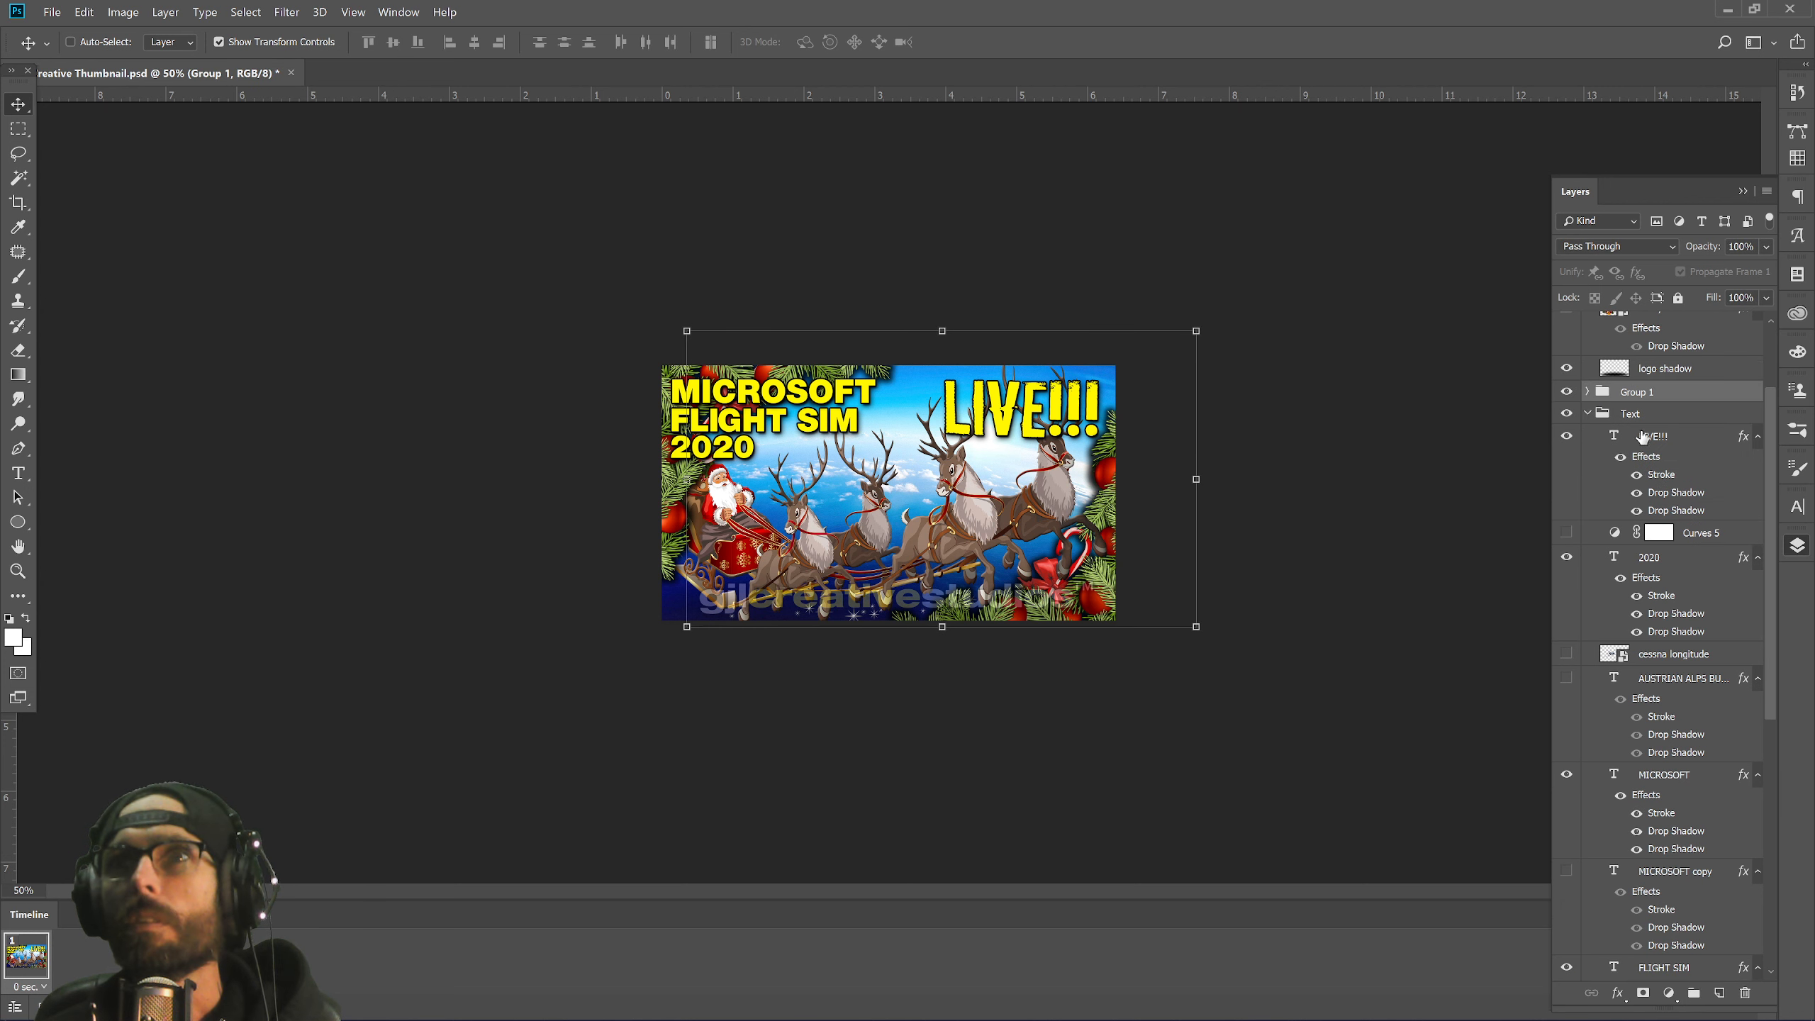
# Rename Group 1 to 'Foreground' and save the document.
pyautogui.doubleClick(1638, 393)
pyautogui.write('Fore')
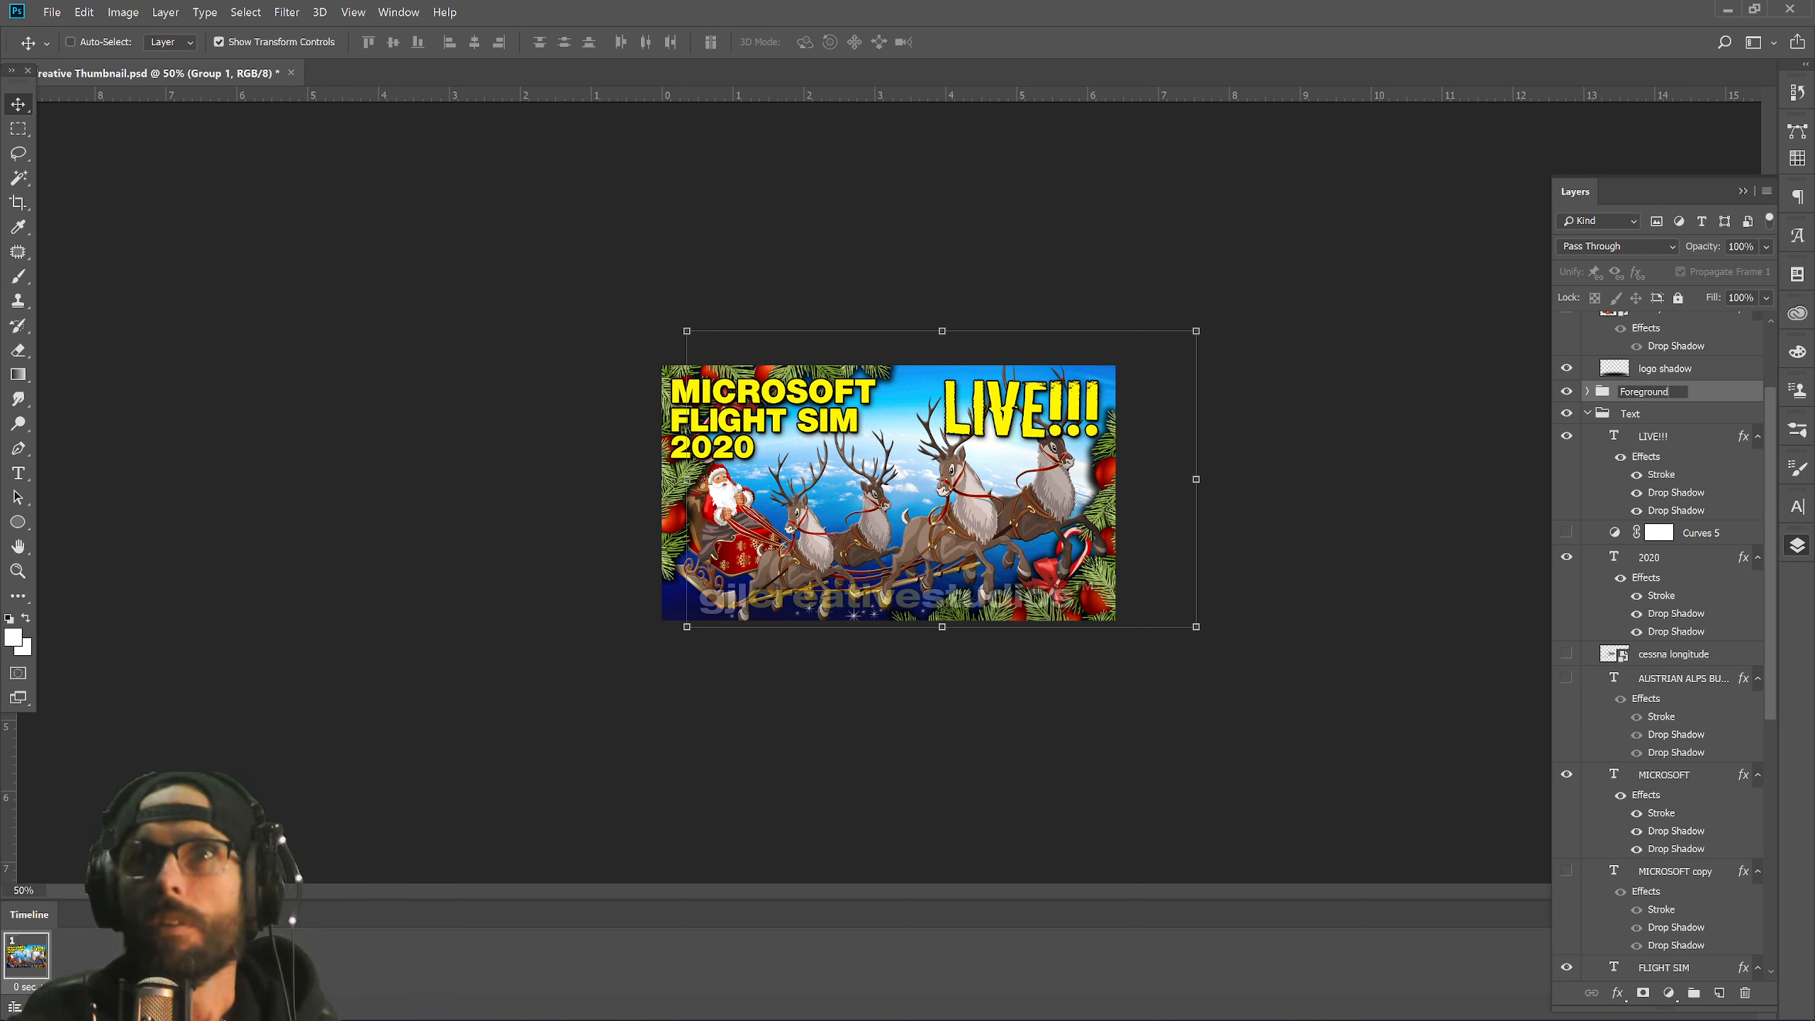
pyautogui.write('ground')
pyautogui.press('Return')
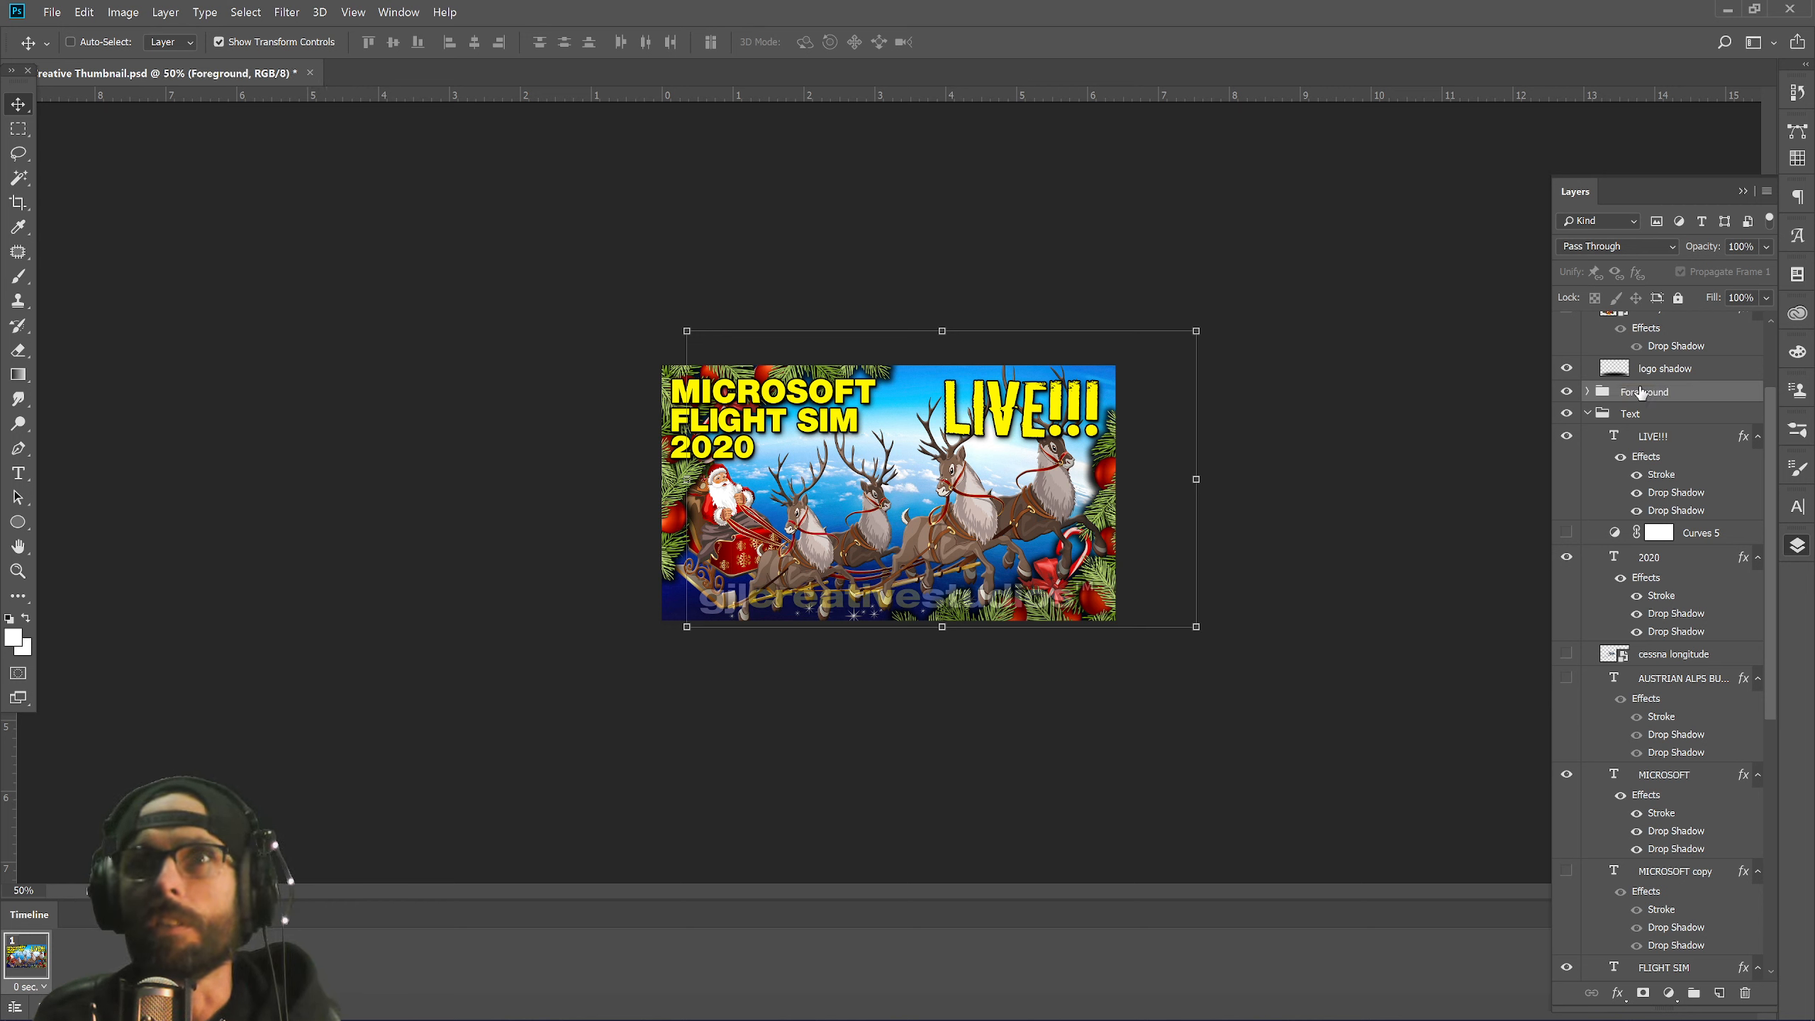
pyautogui.hotkey('ctrl', 's')
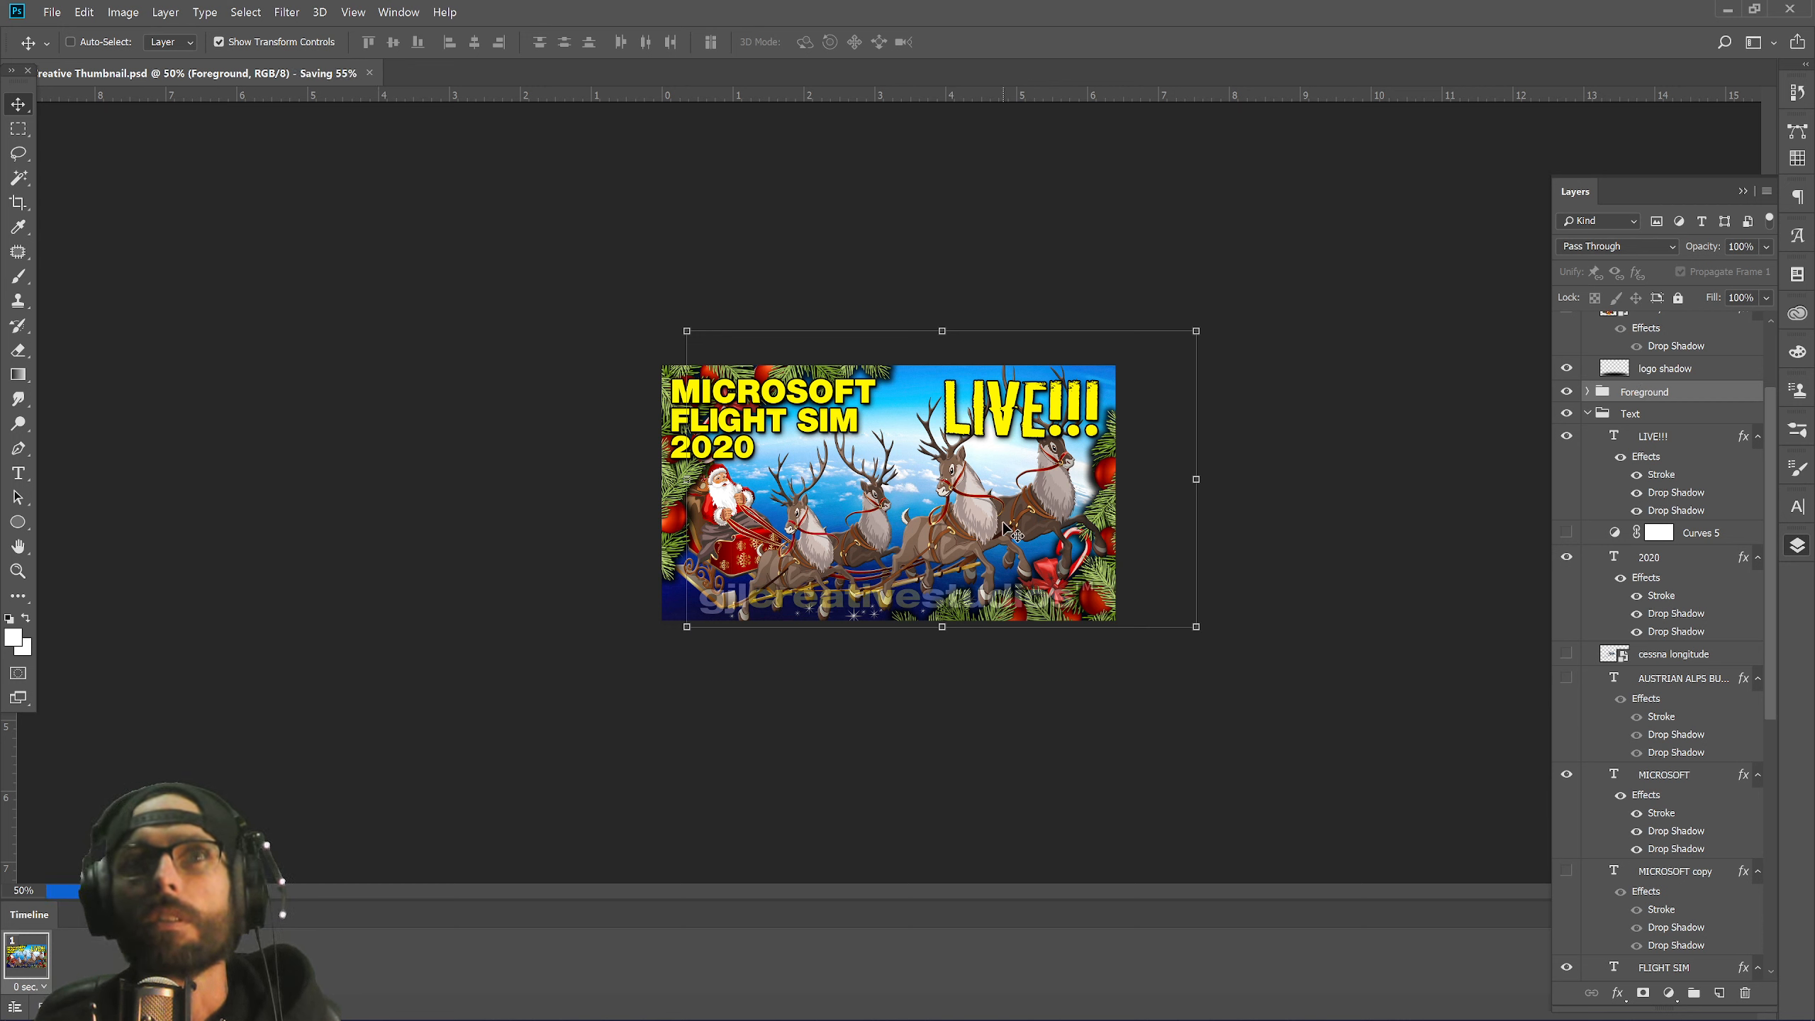